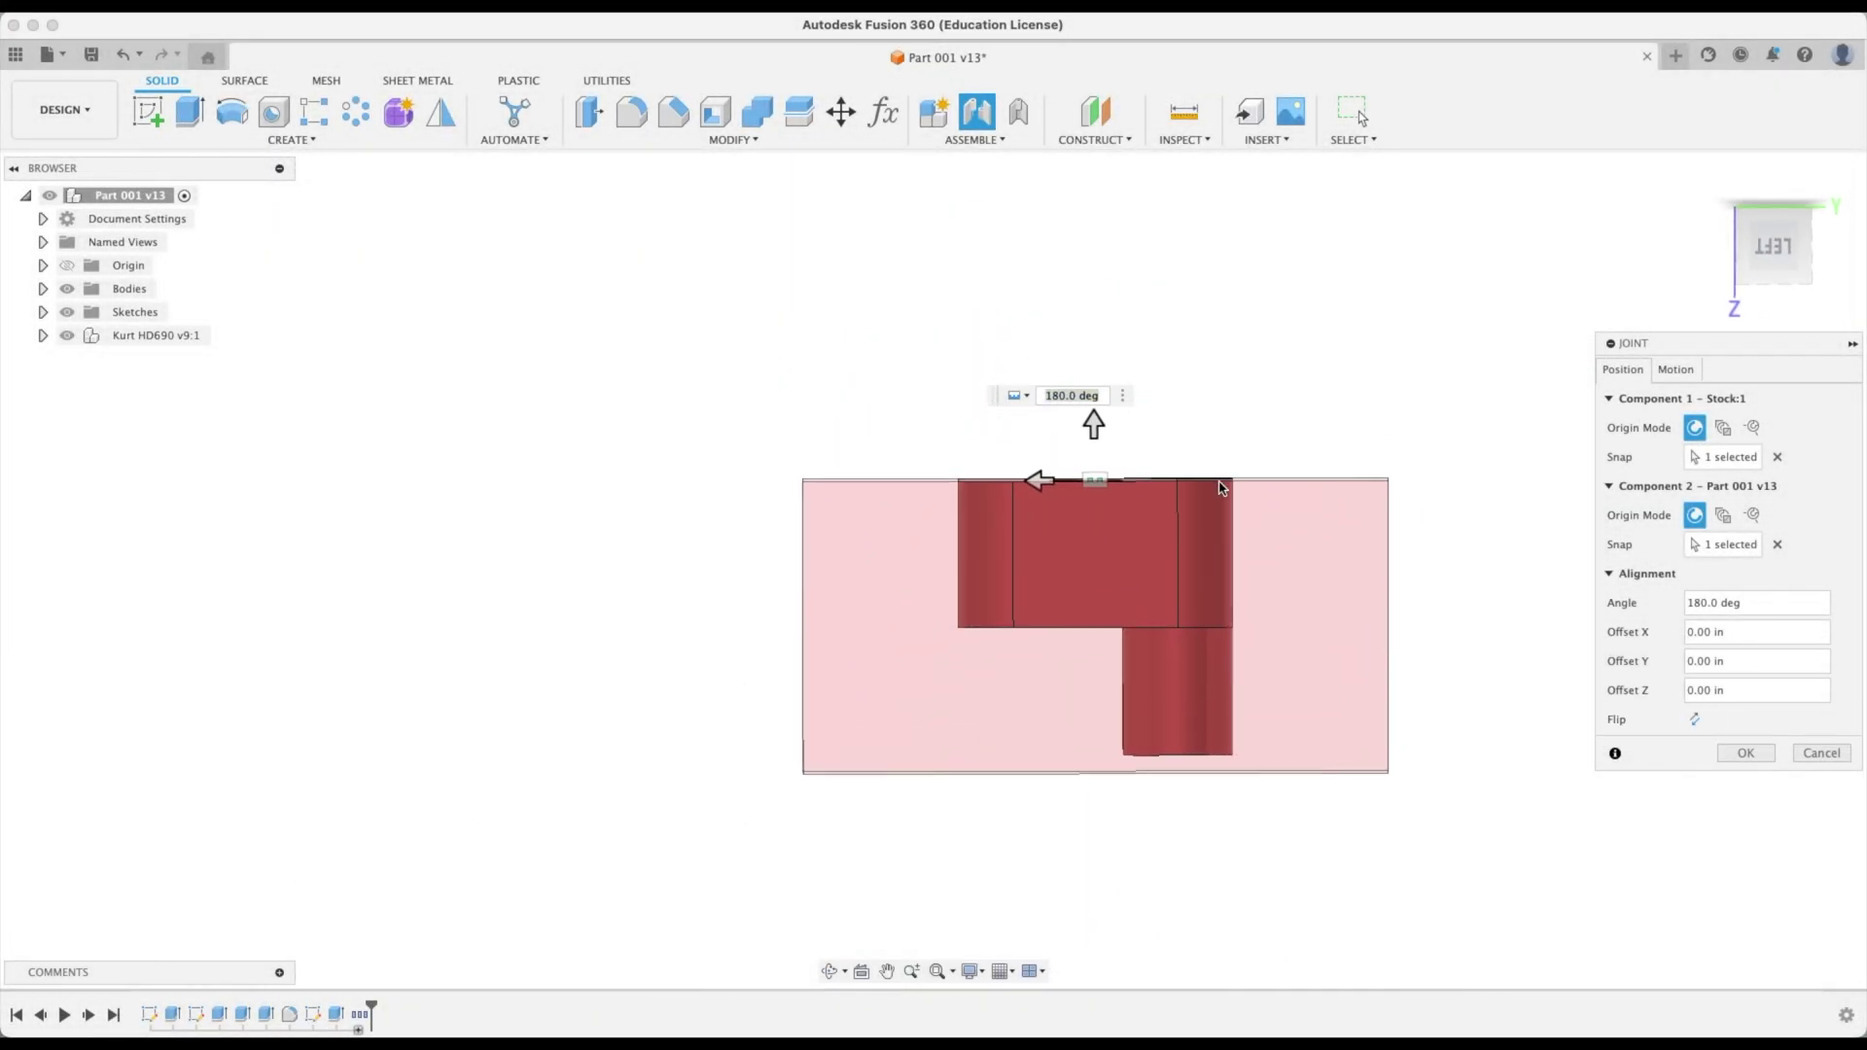
drag(1064, 420, 1064, 406)
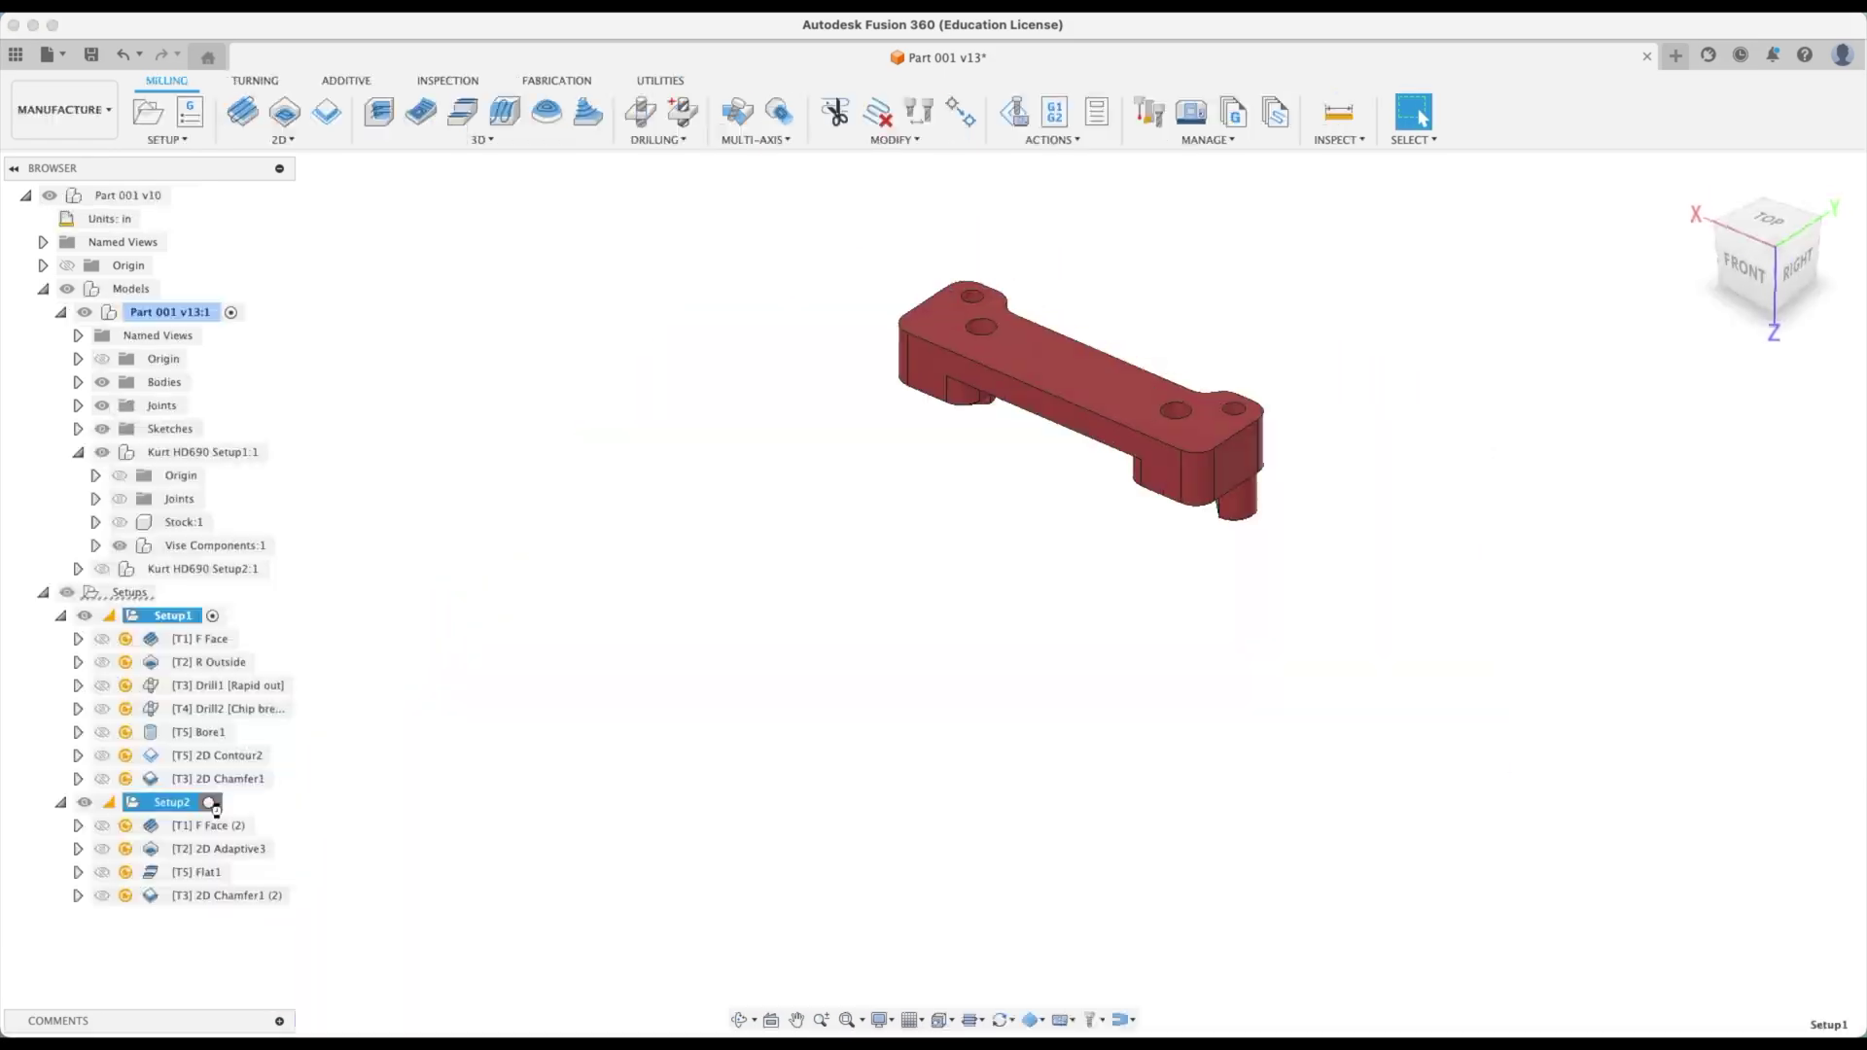
click(210, 804)
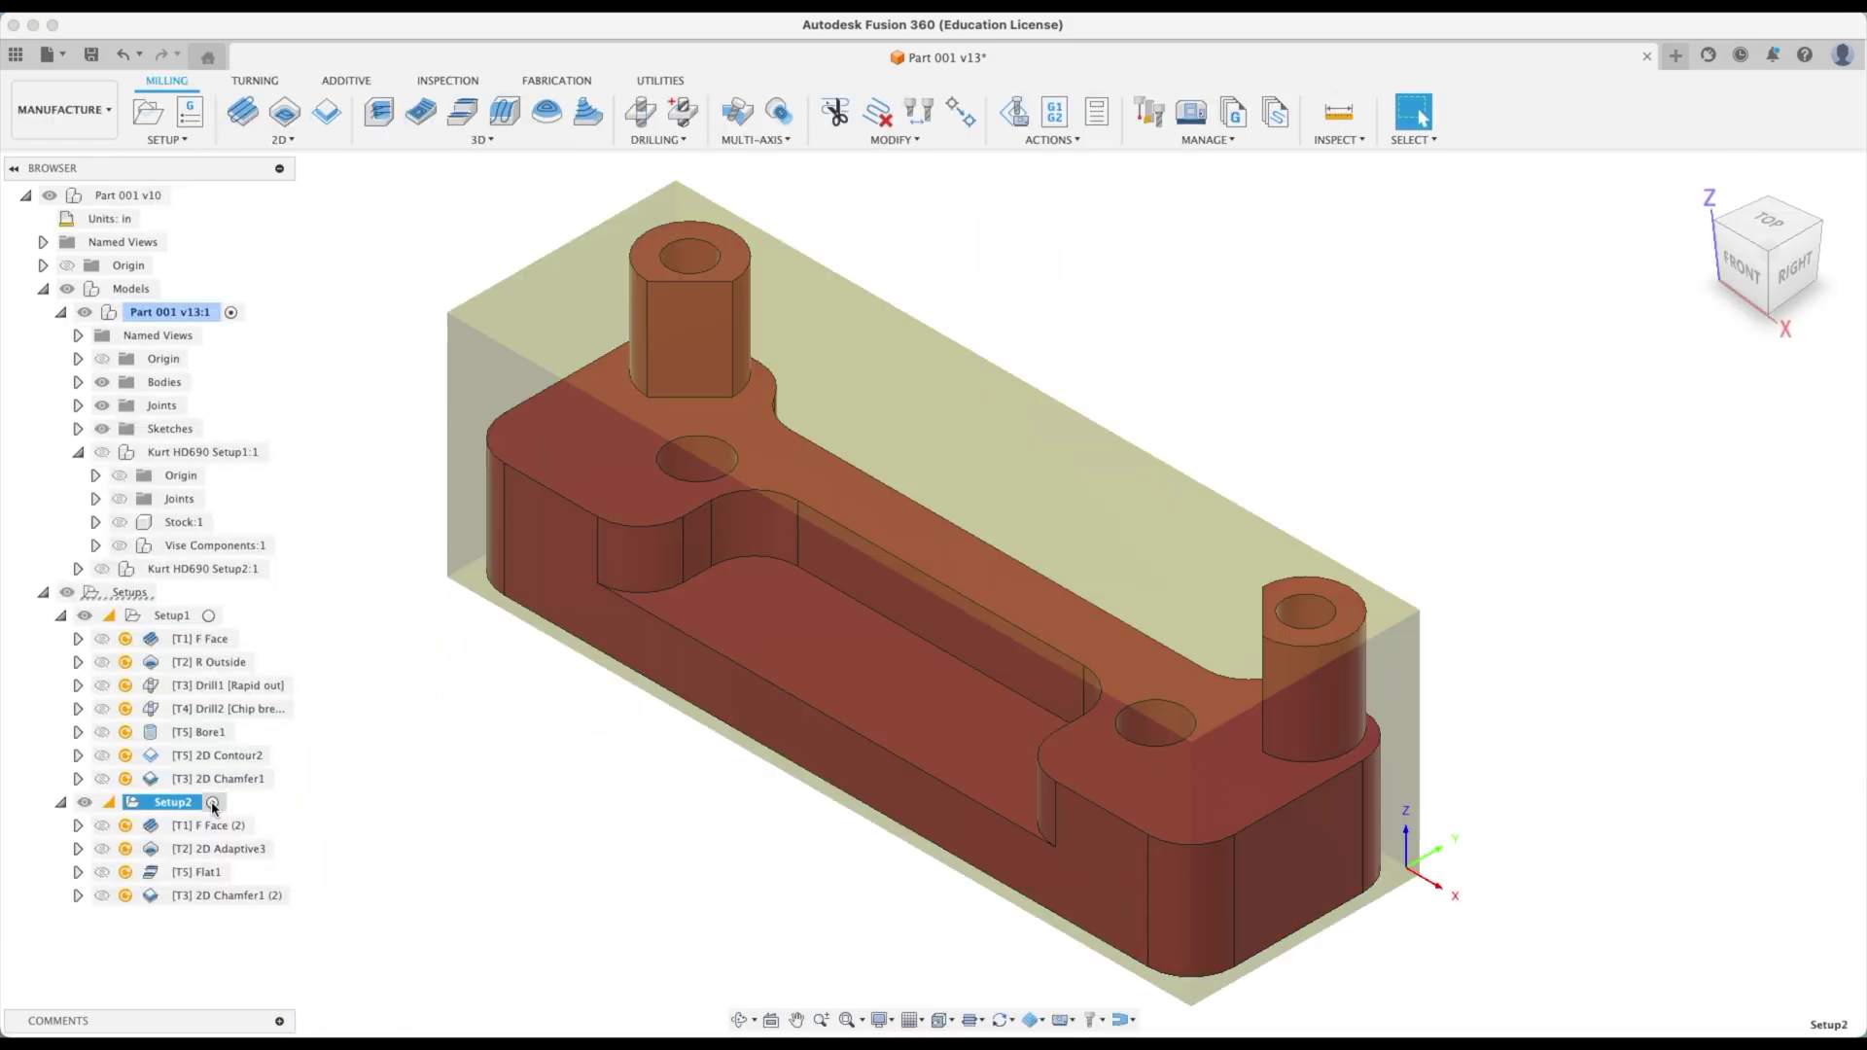
click(209, 615)
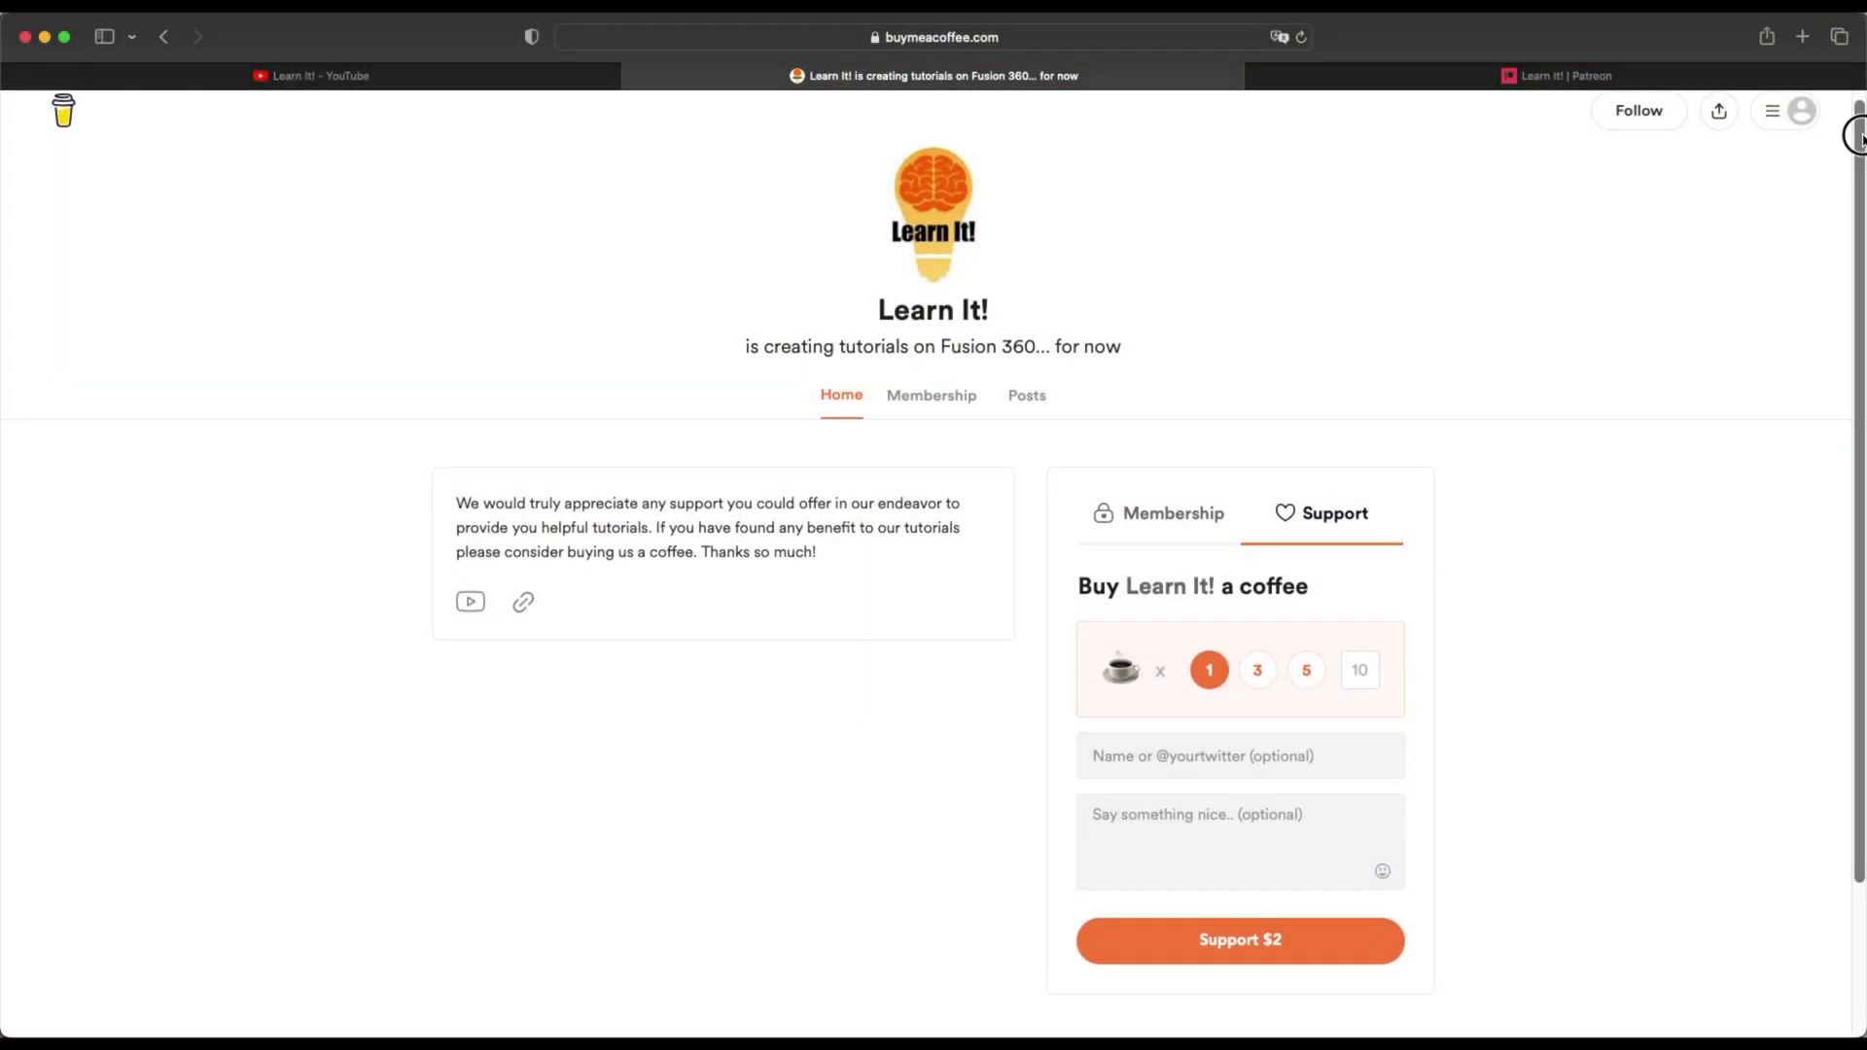
drag(1857, 131, 1857, 300)
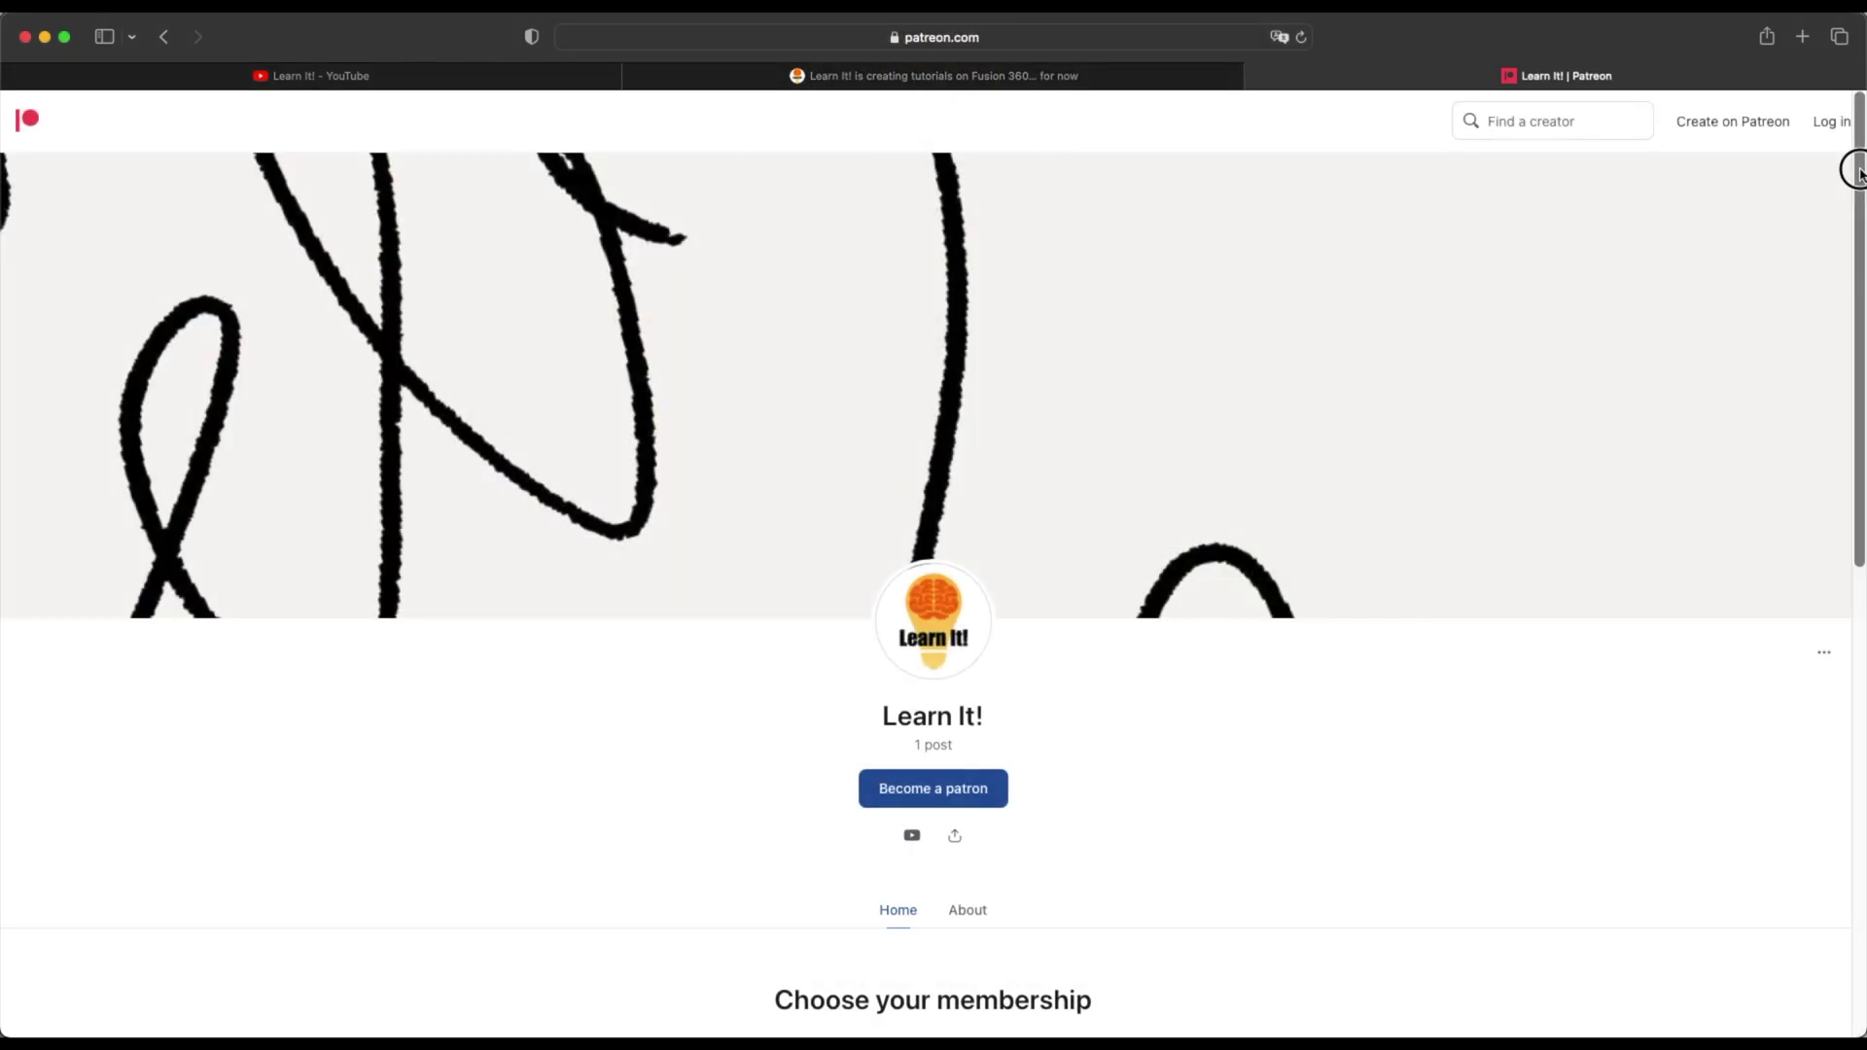
drag(1857, 170, 1855, 629)
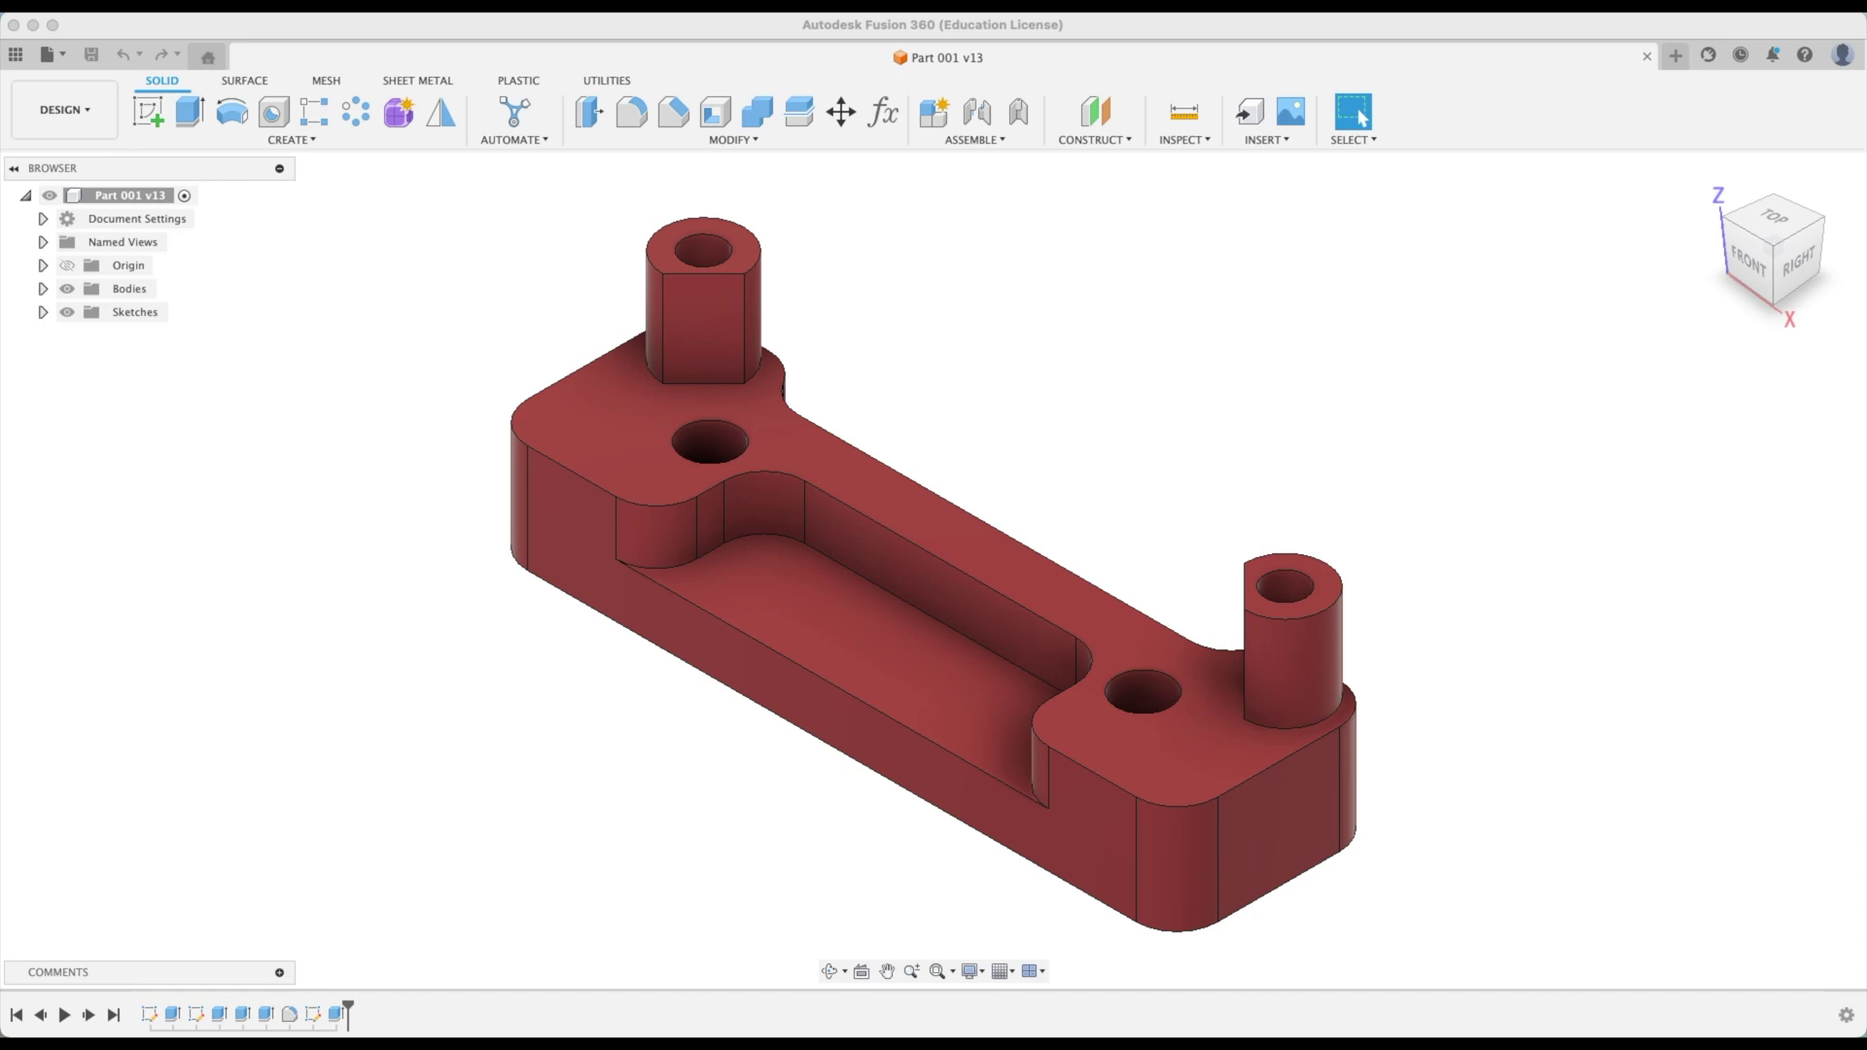
Switch to the Manufacture workspace and expand Setup1 and Setup2 to examine their machining operations
click(86, 121)
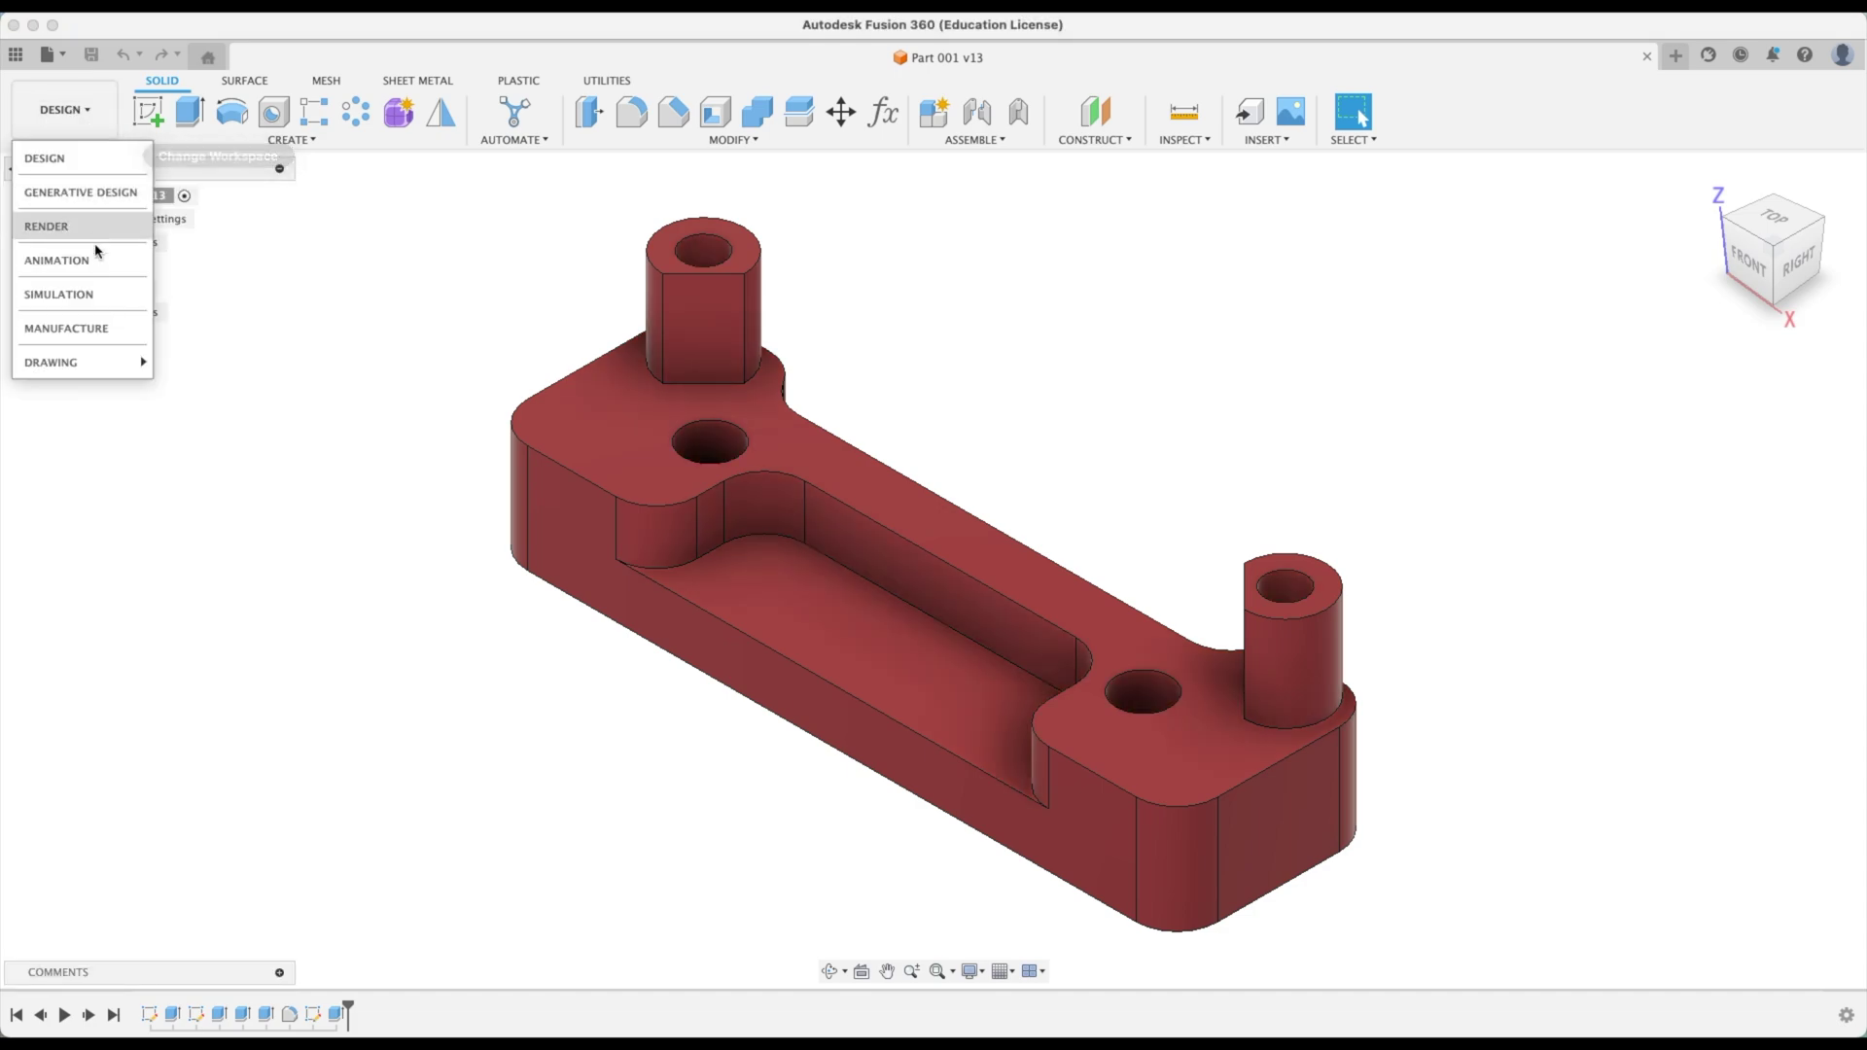
click(87, 329)
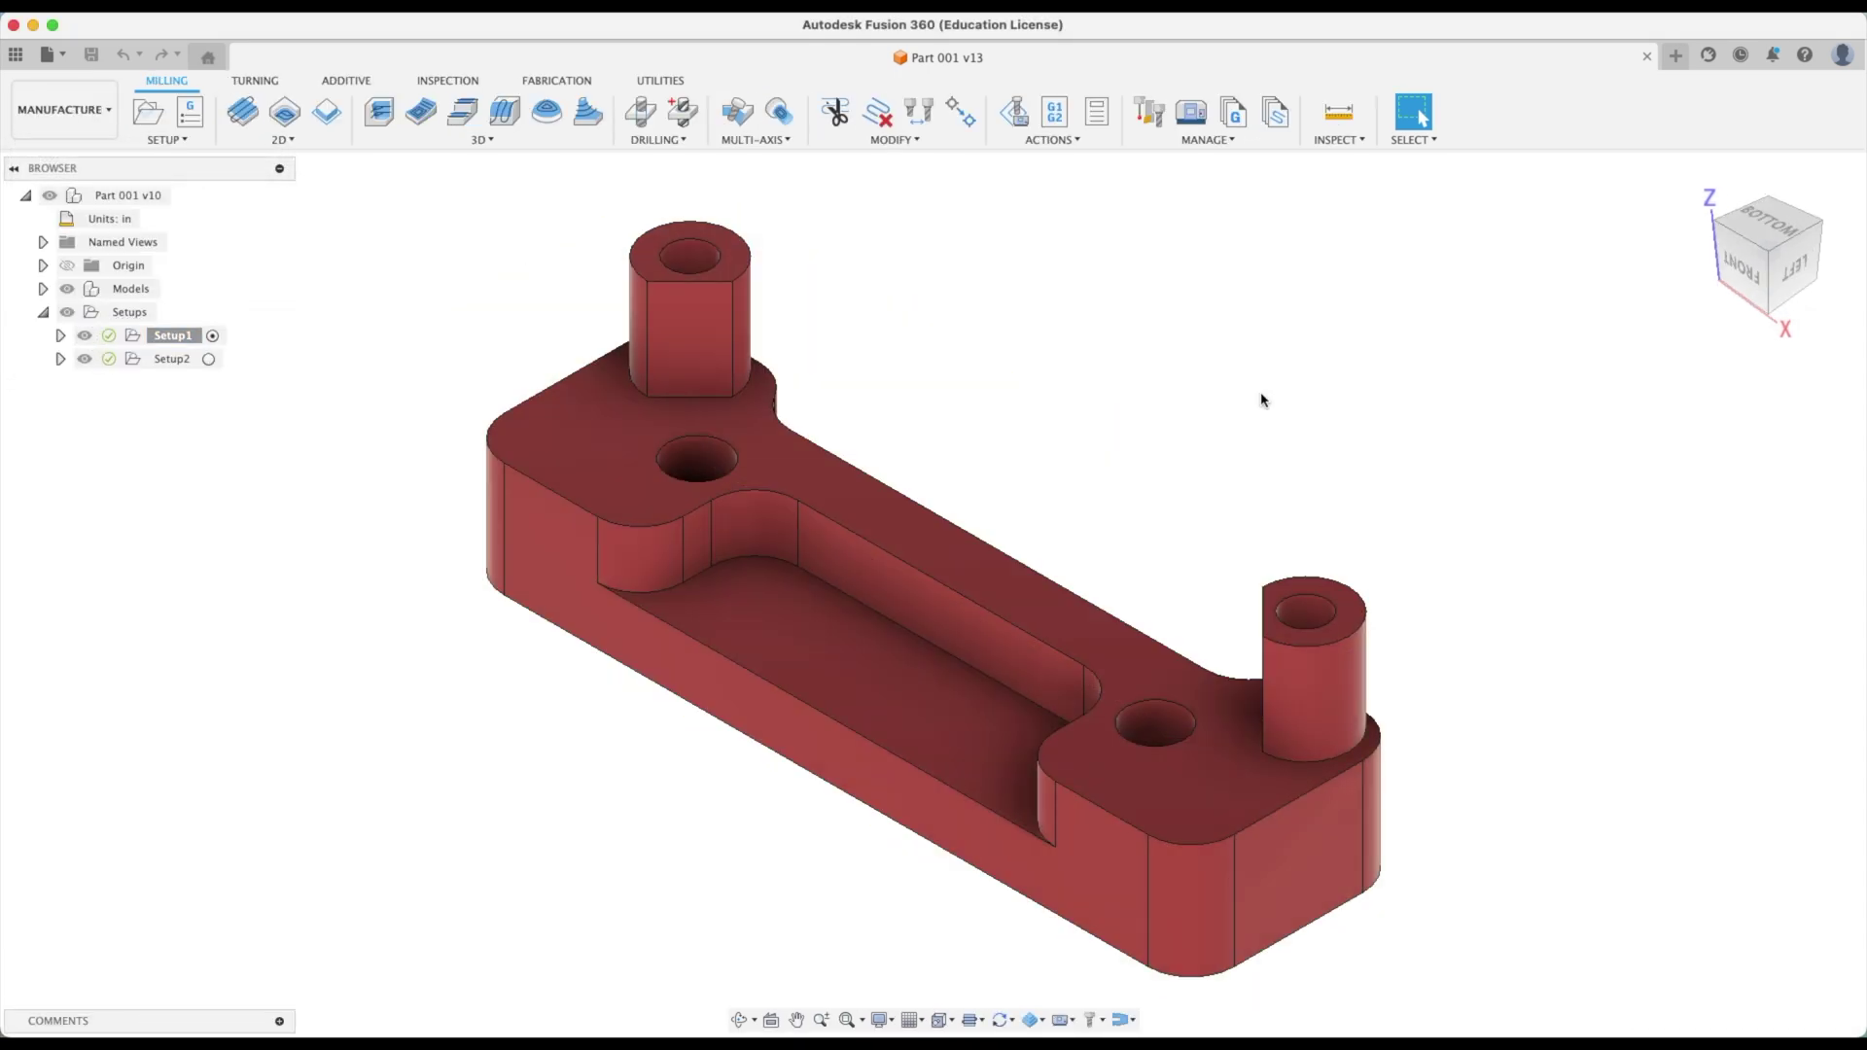
click(61, 335)
click(154, 362)
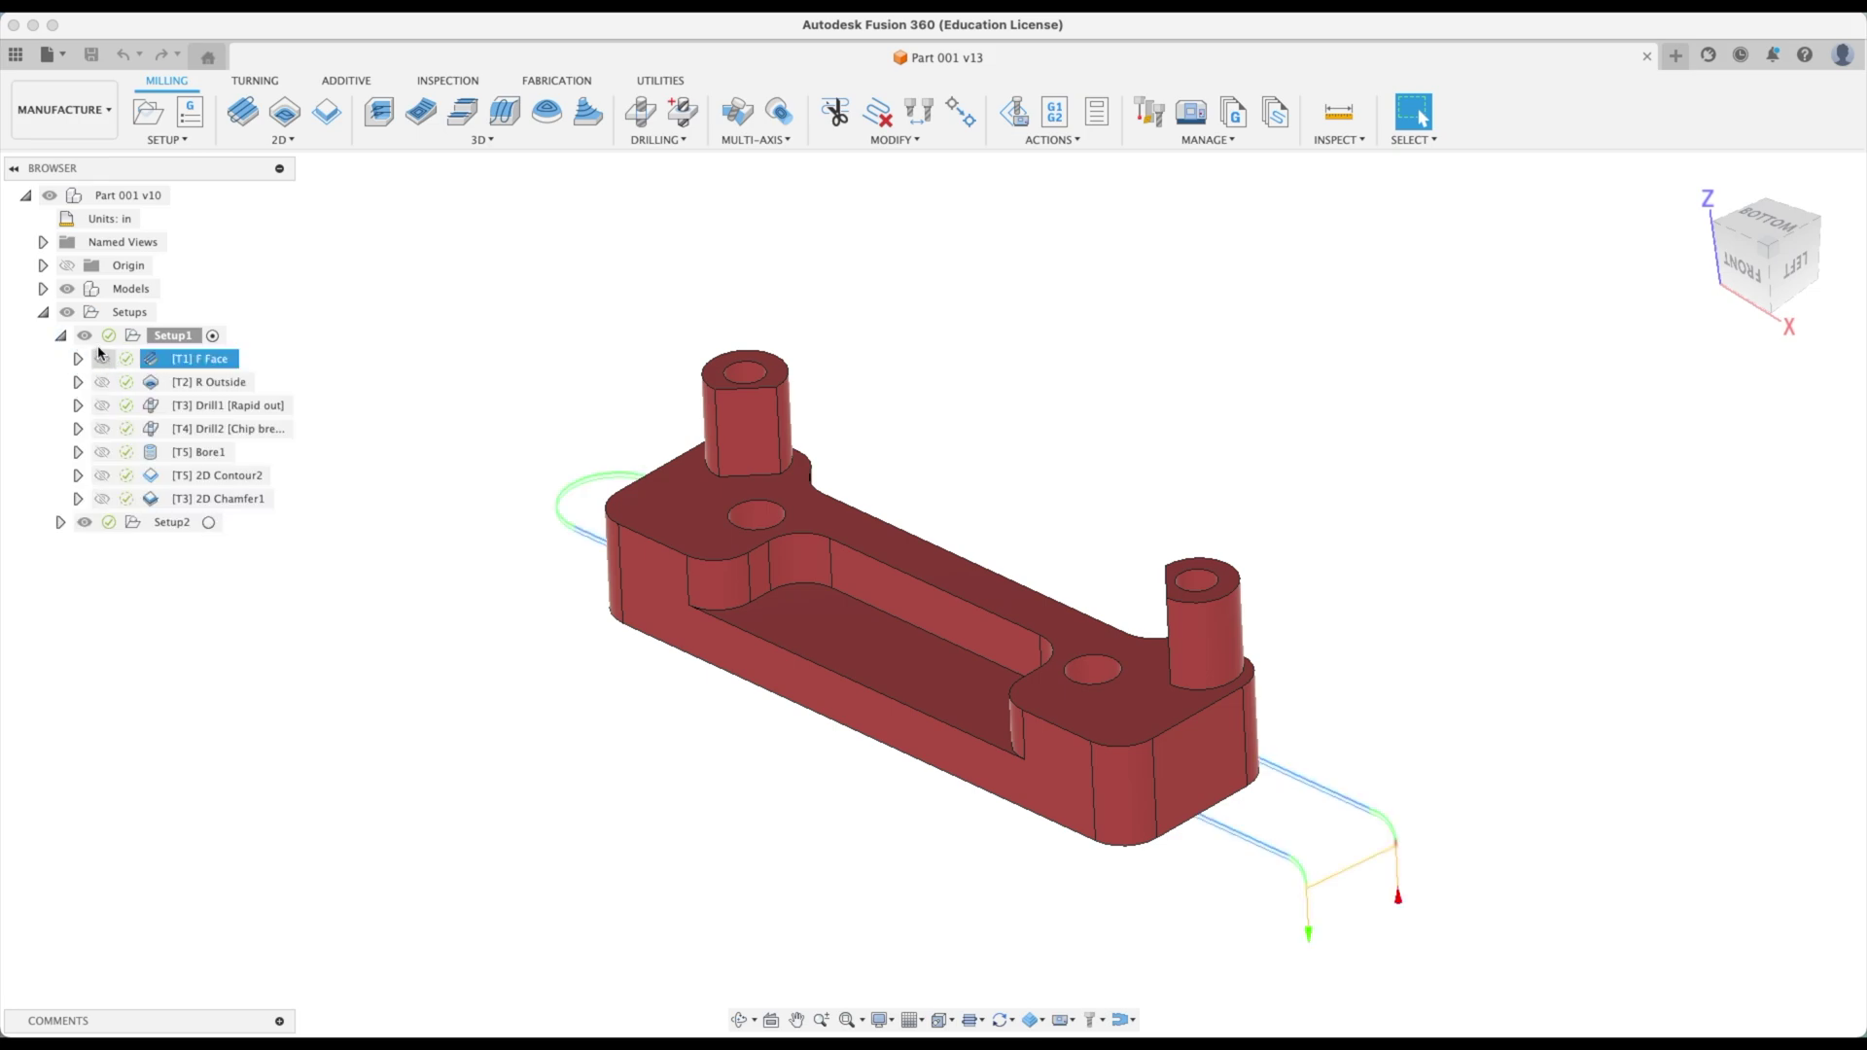
click(60, 522)
click(180, 522)
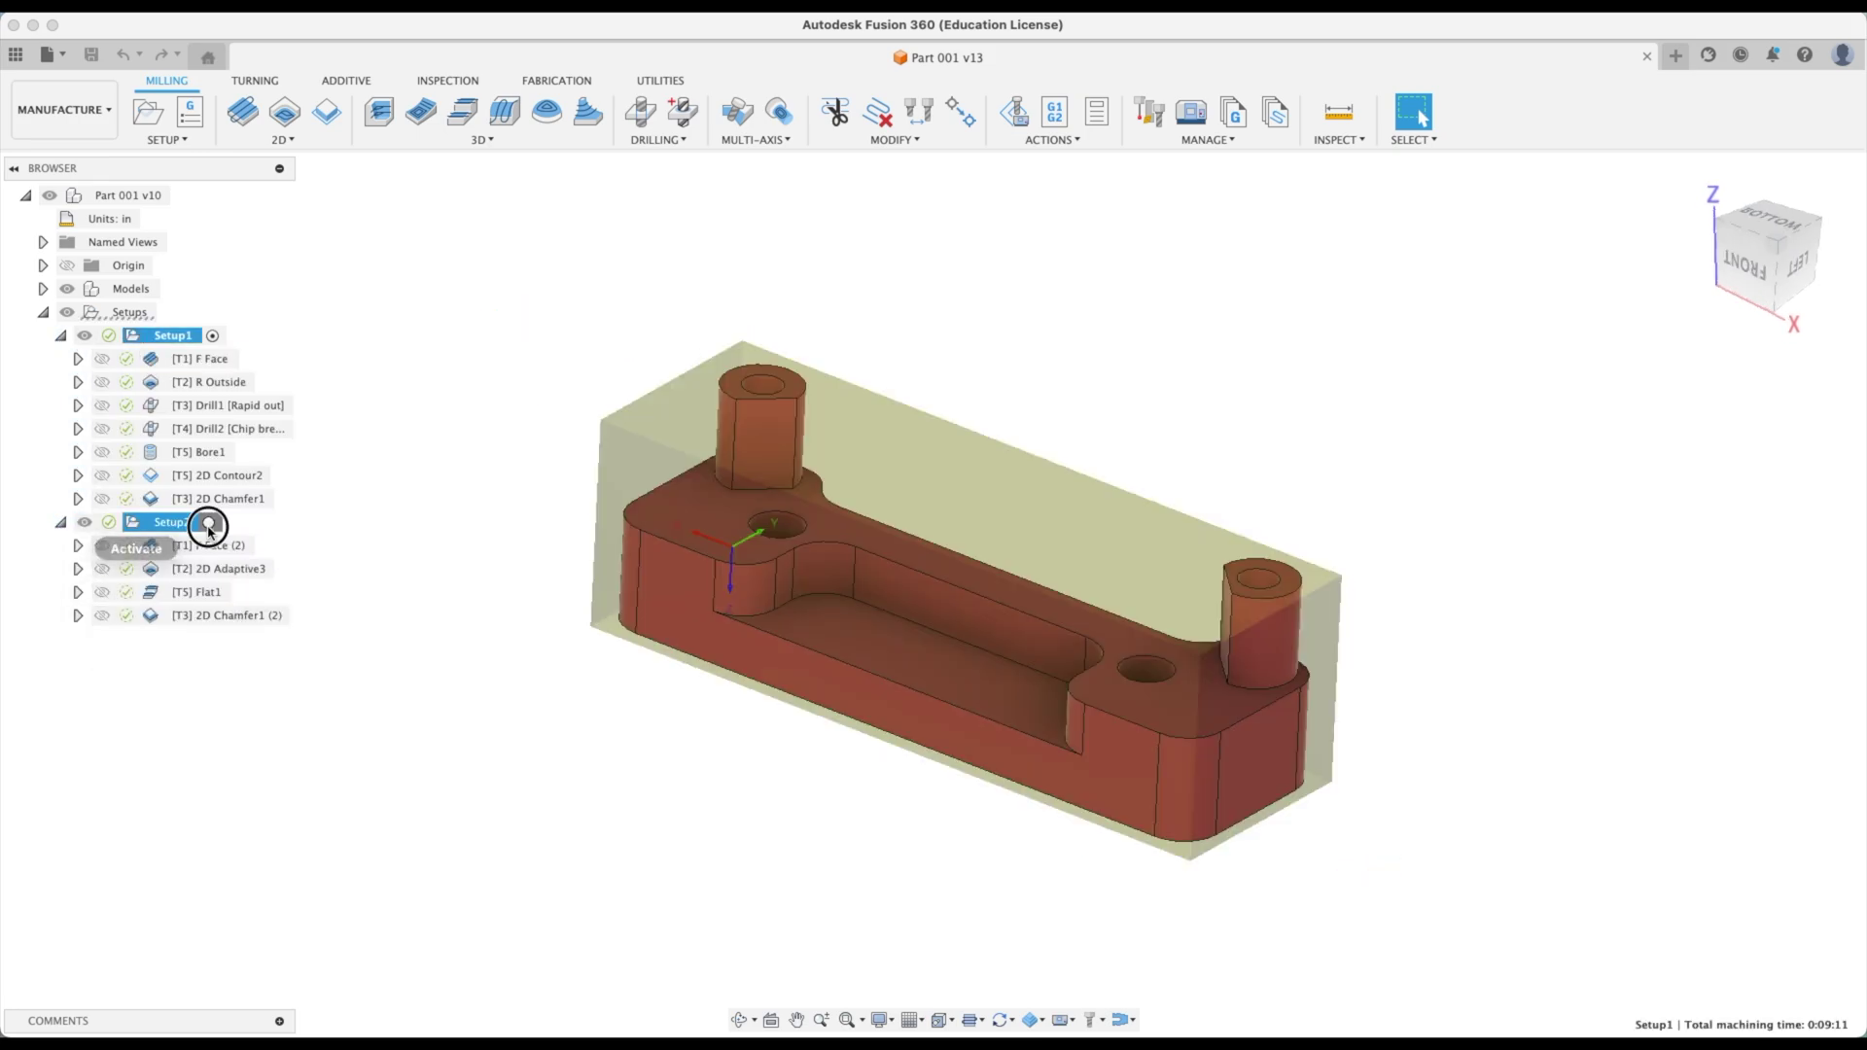
Activate Setup2 and Setup1 in turn and examine the part orientation, stock and work origin of Setup1
click(209, 524)
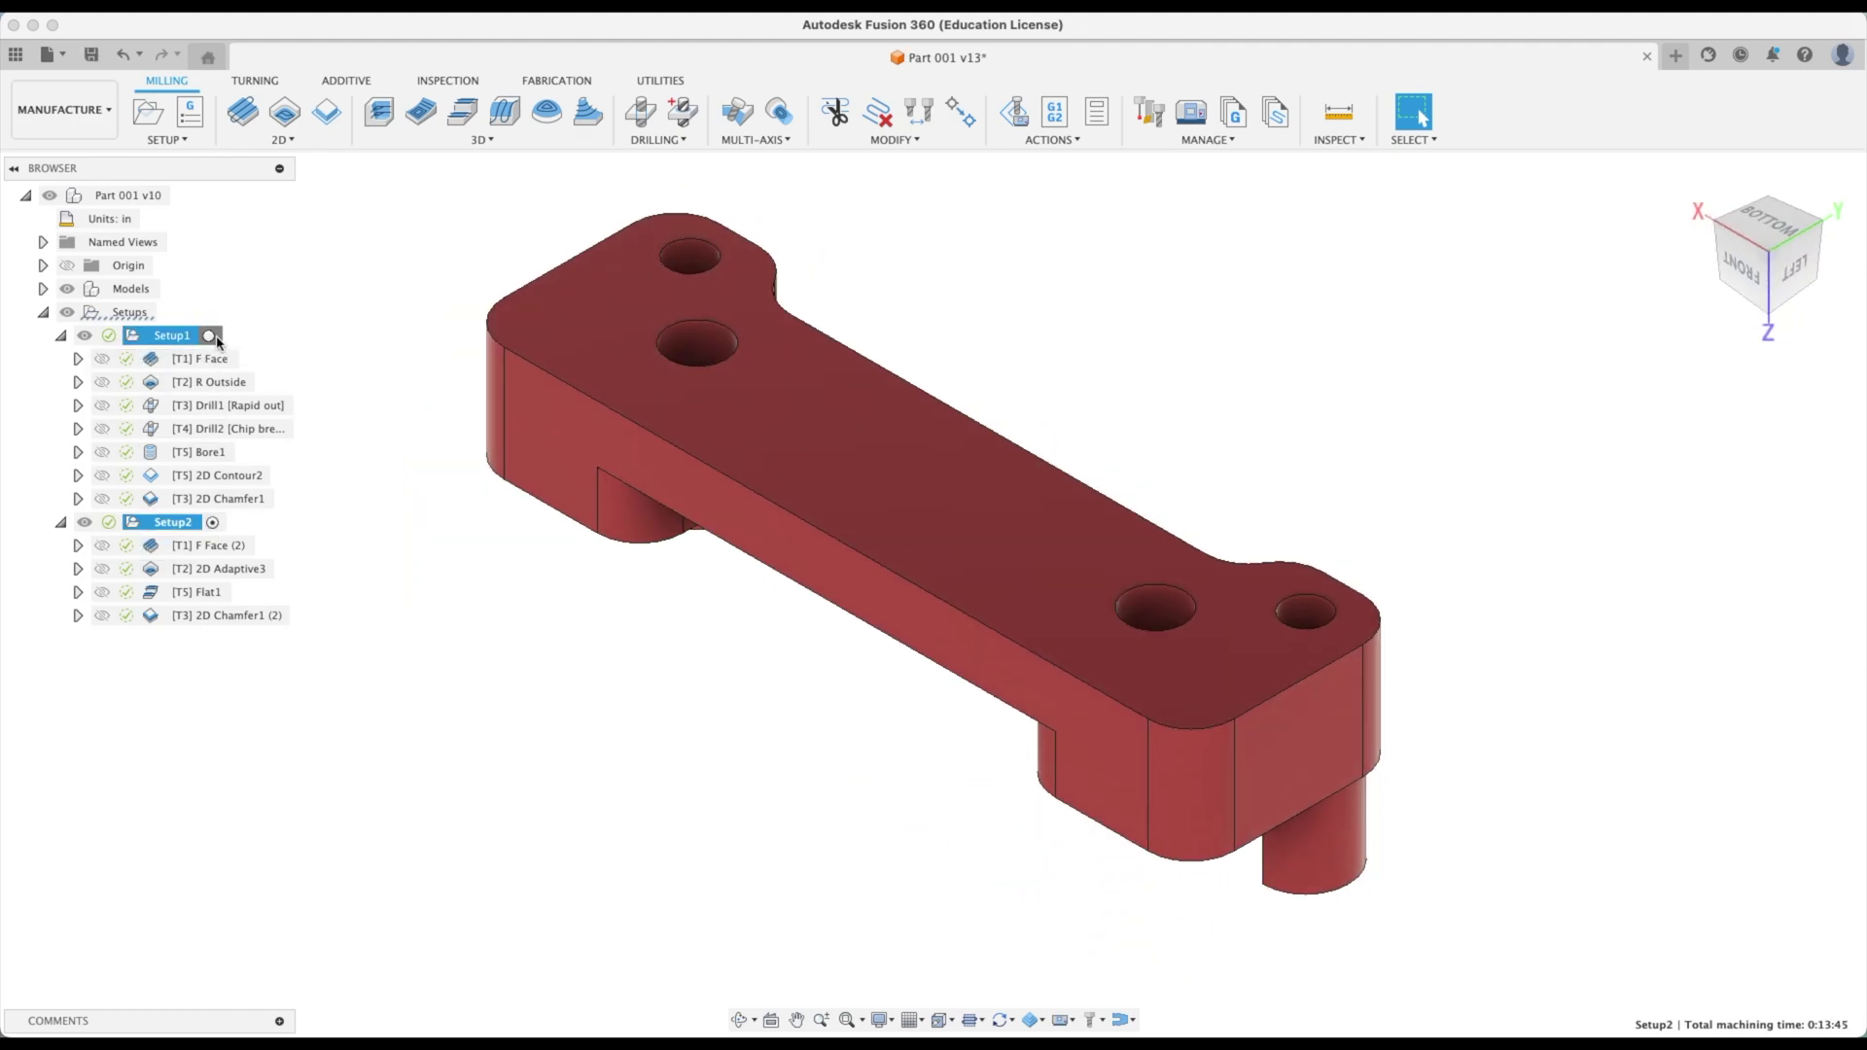
click(213, 336)
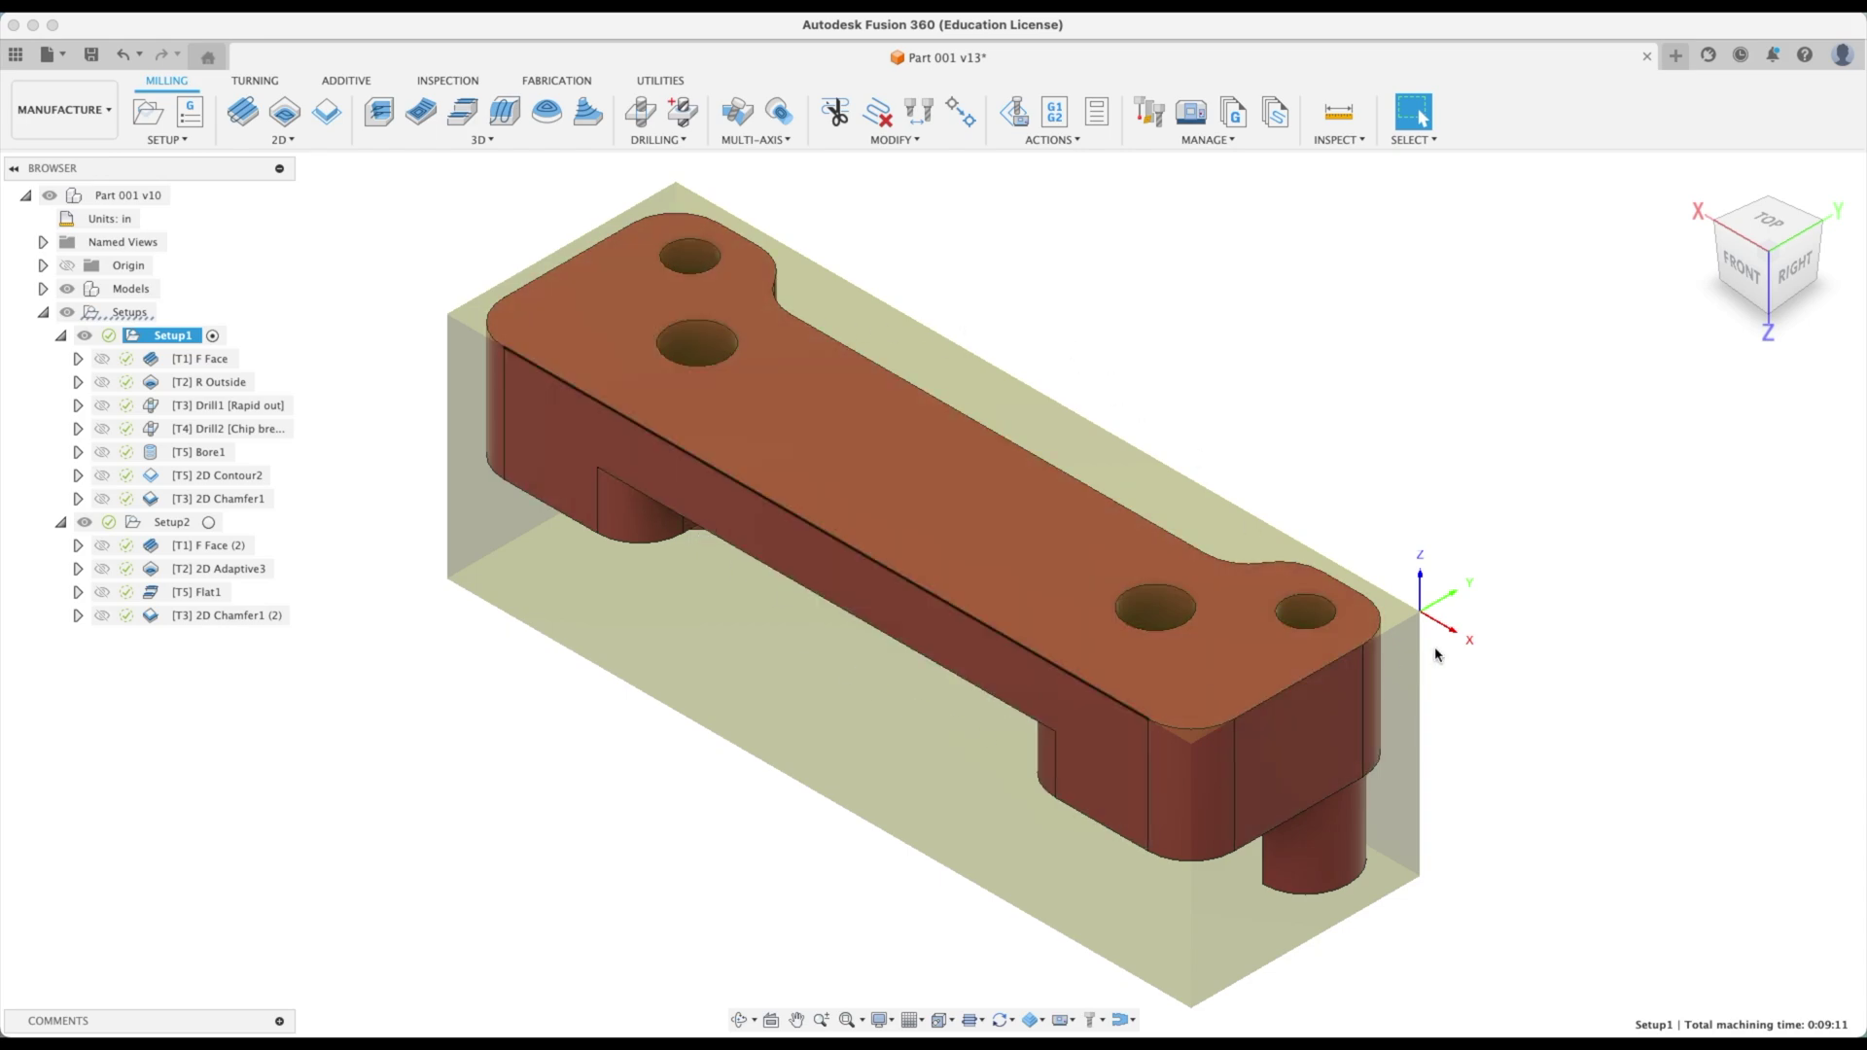
click(1537, 534)
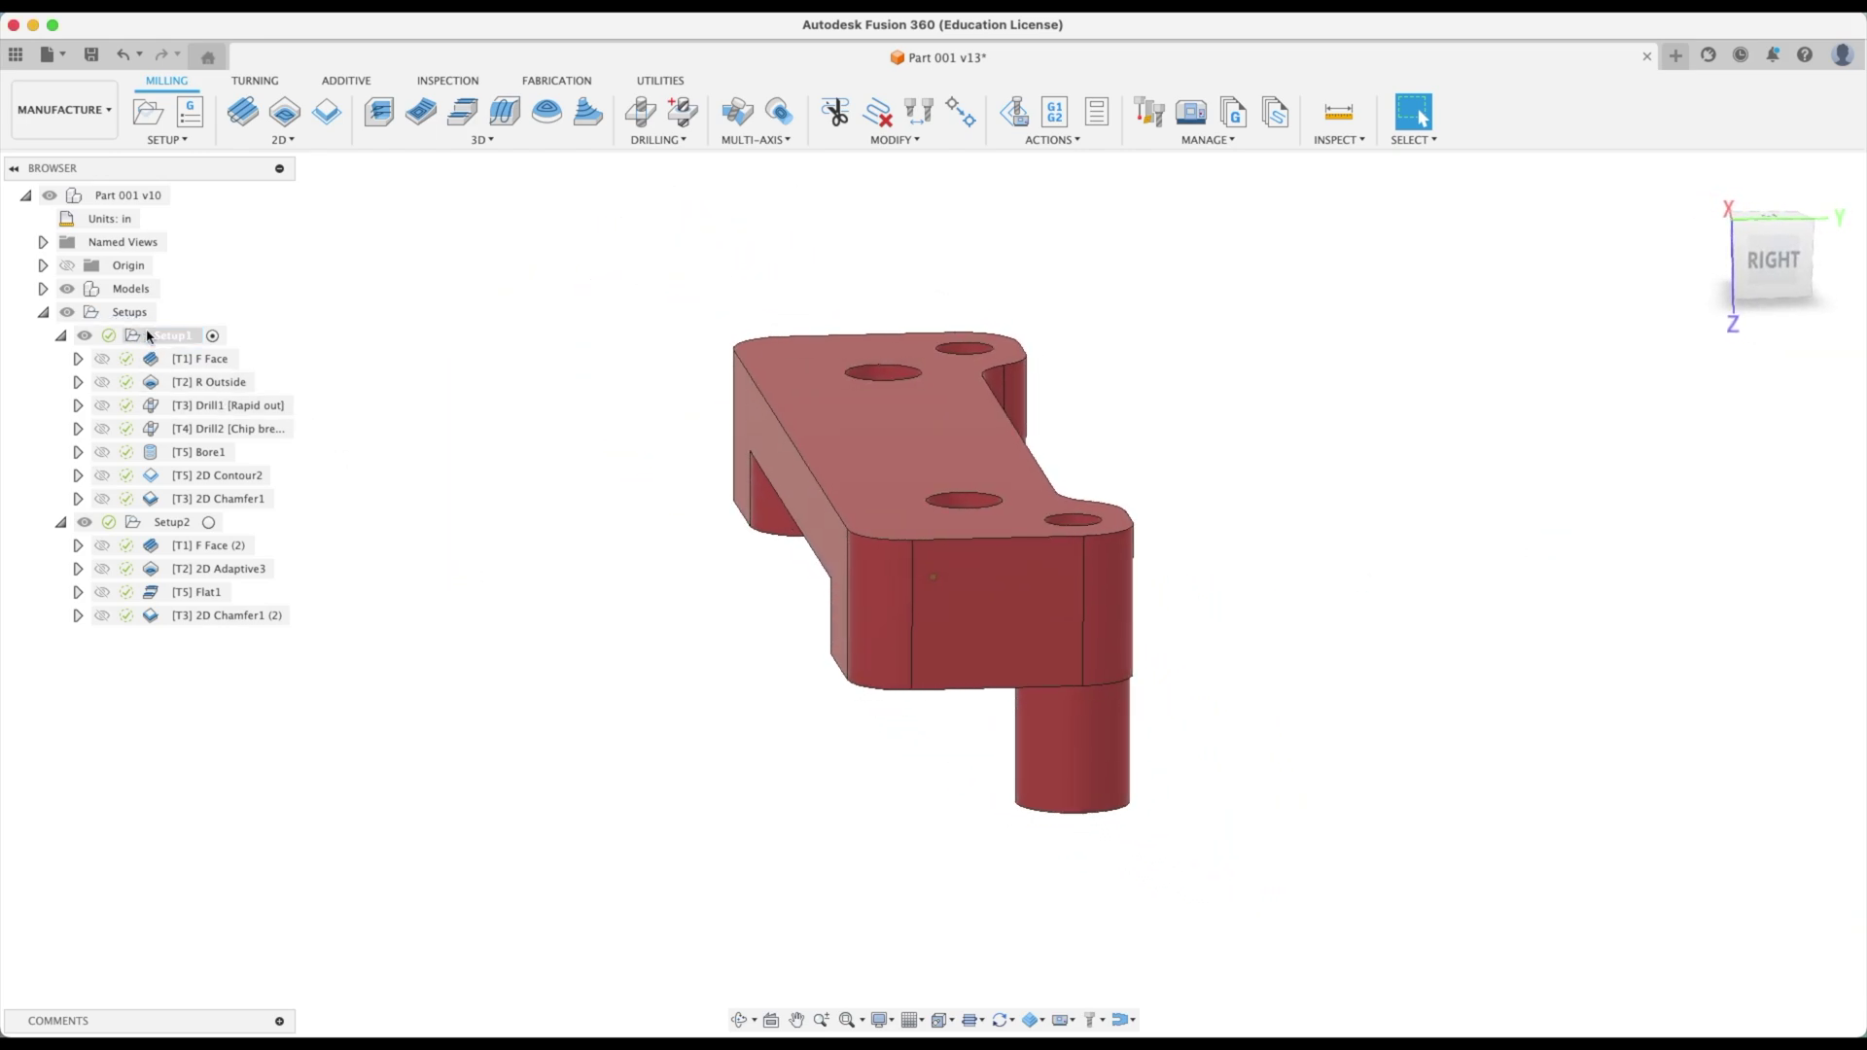
click(164, 337)
shift+middle_drag(1015, 751, 826, 639)
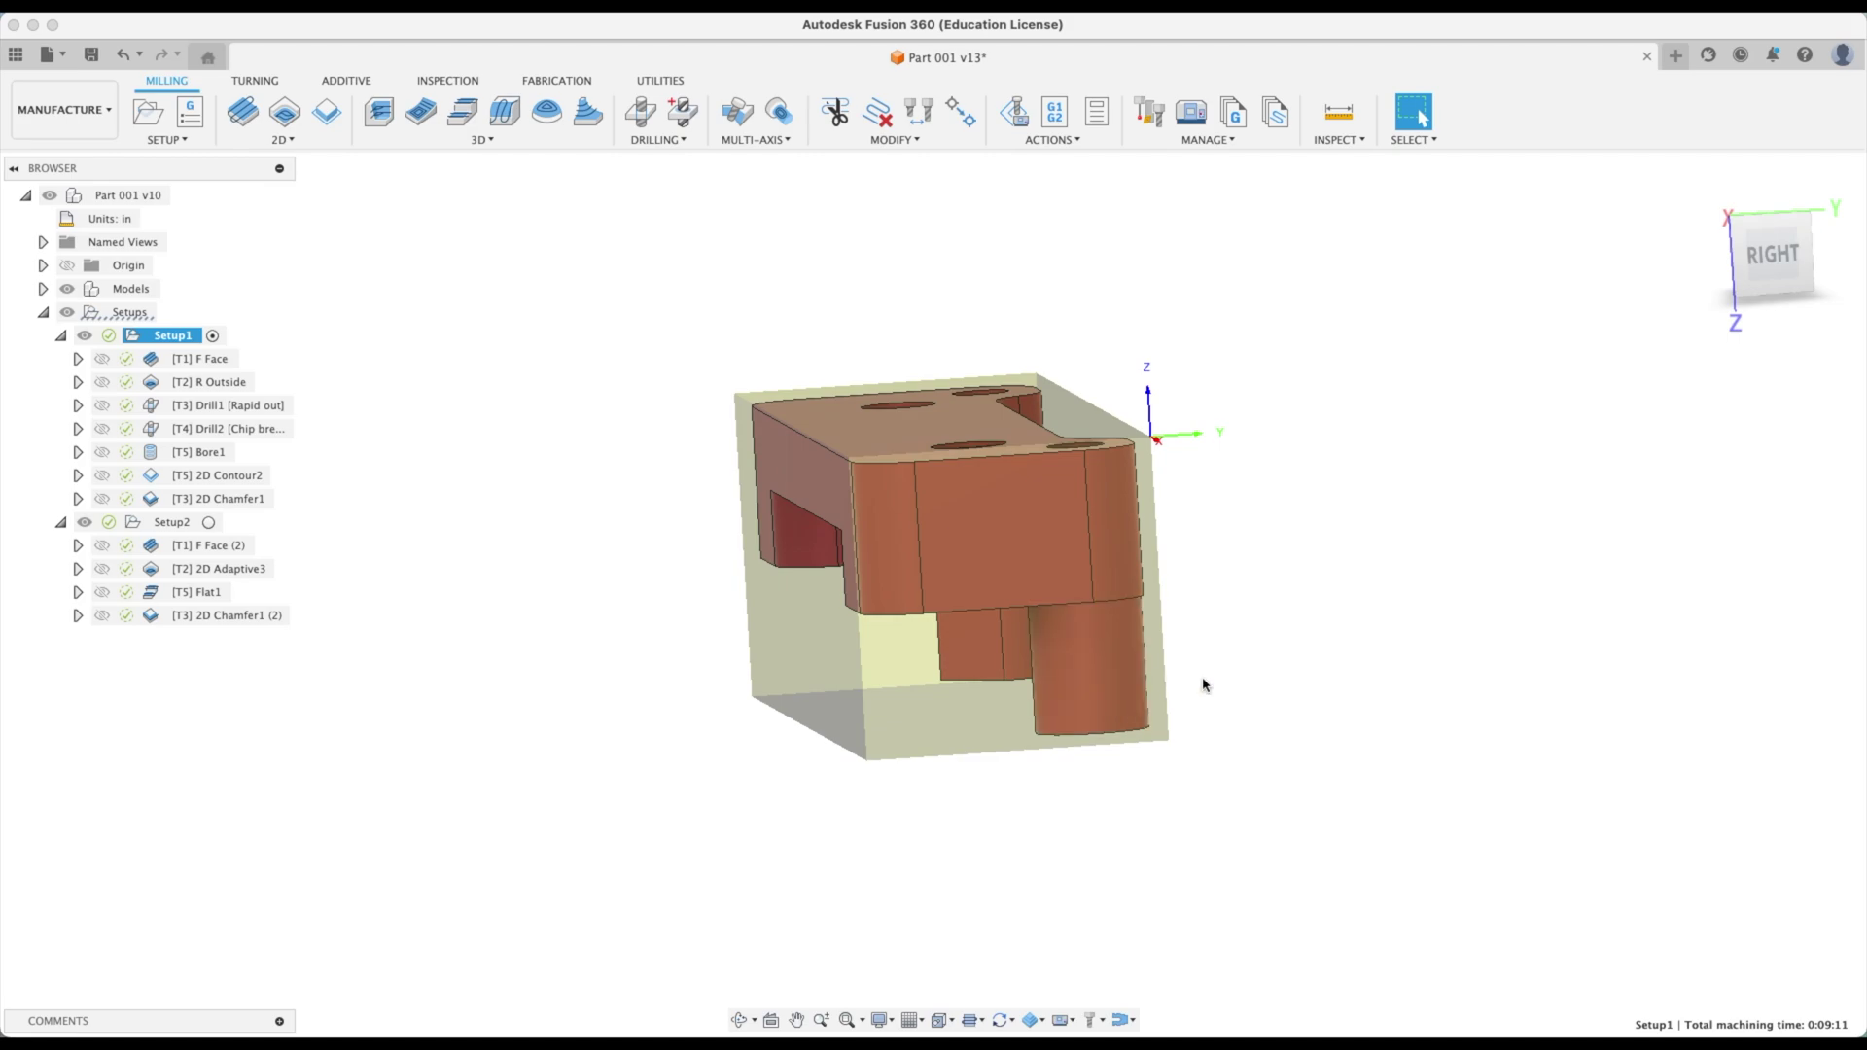
click(556, 709)
shift+middle_drag(557, 709, 537, 686)
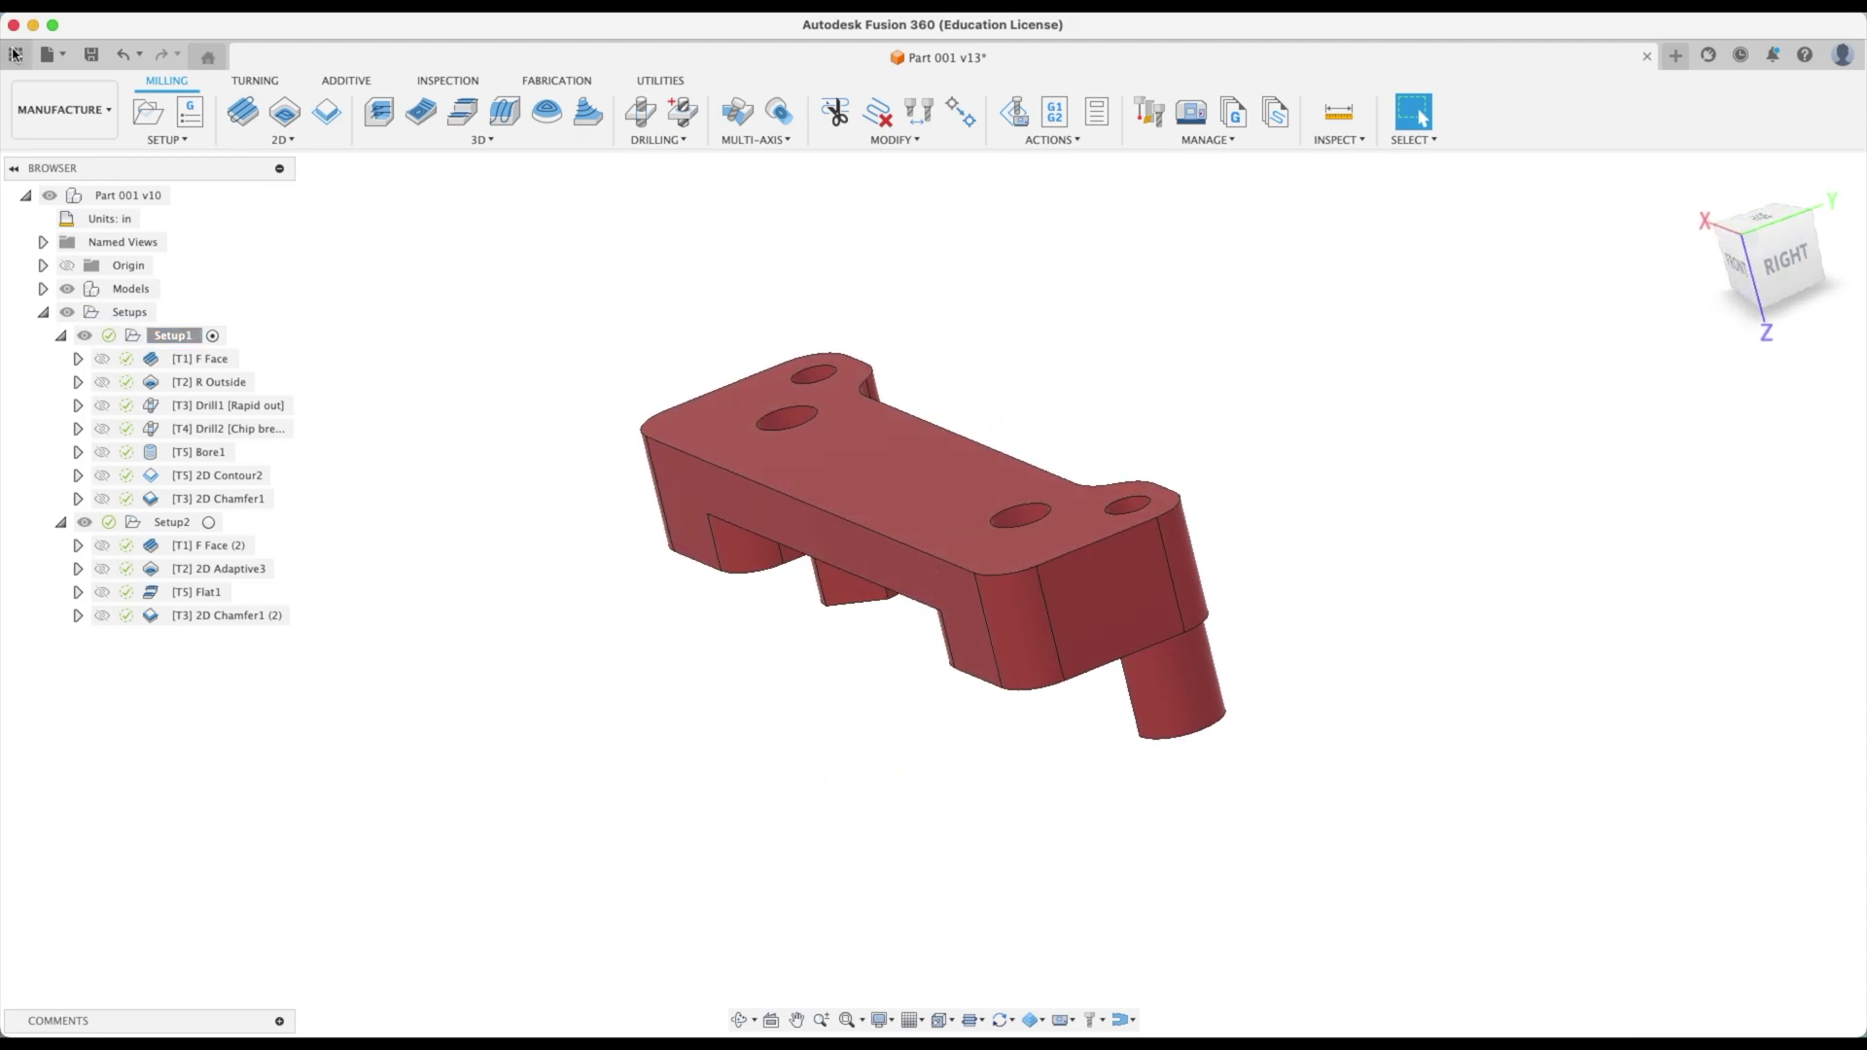
Return to the Design workspace and set a corner view onto the part's bottom, front and left faces
click(77, 121)
click(82, 154)
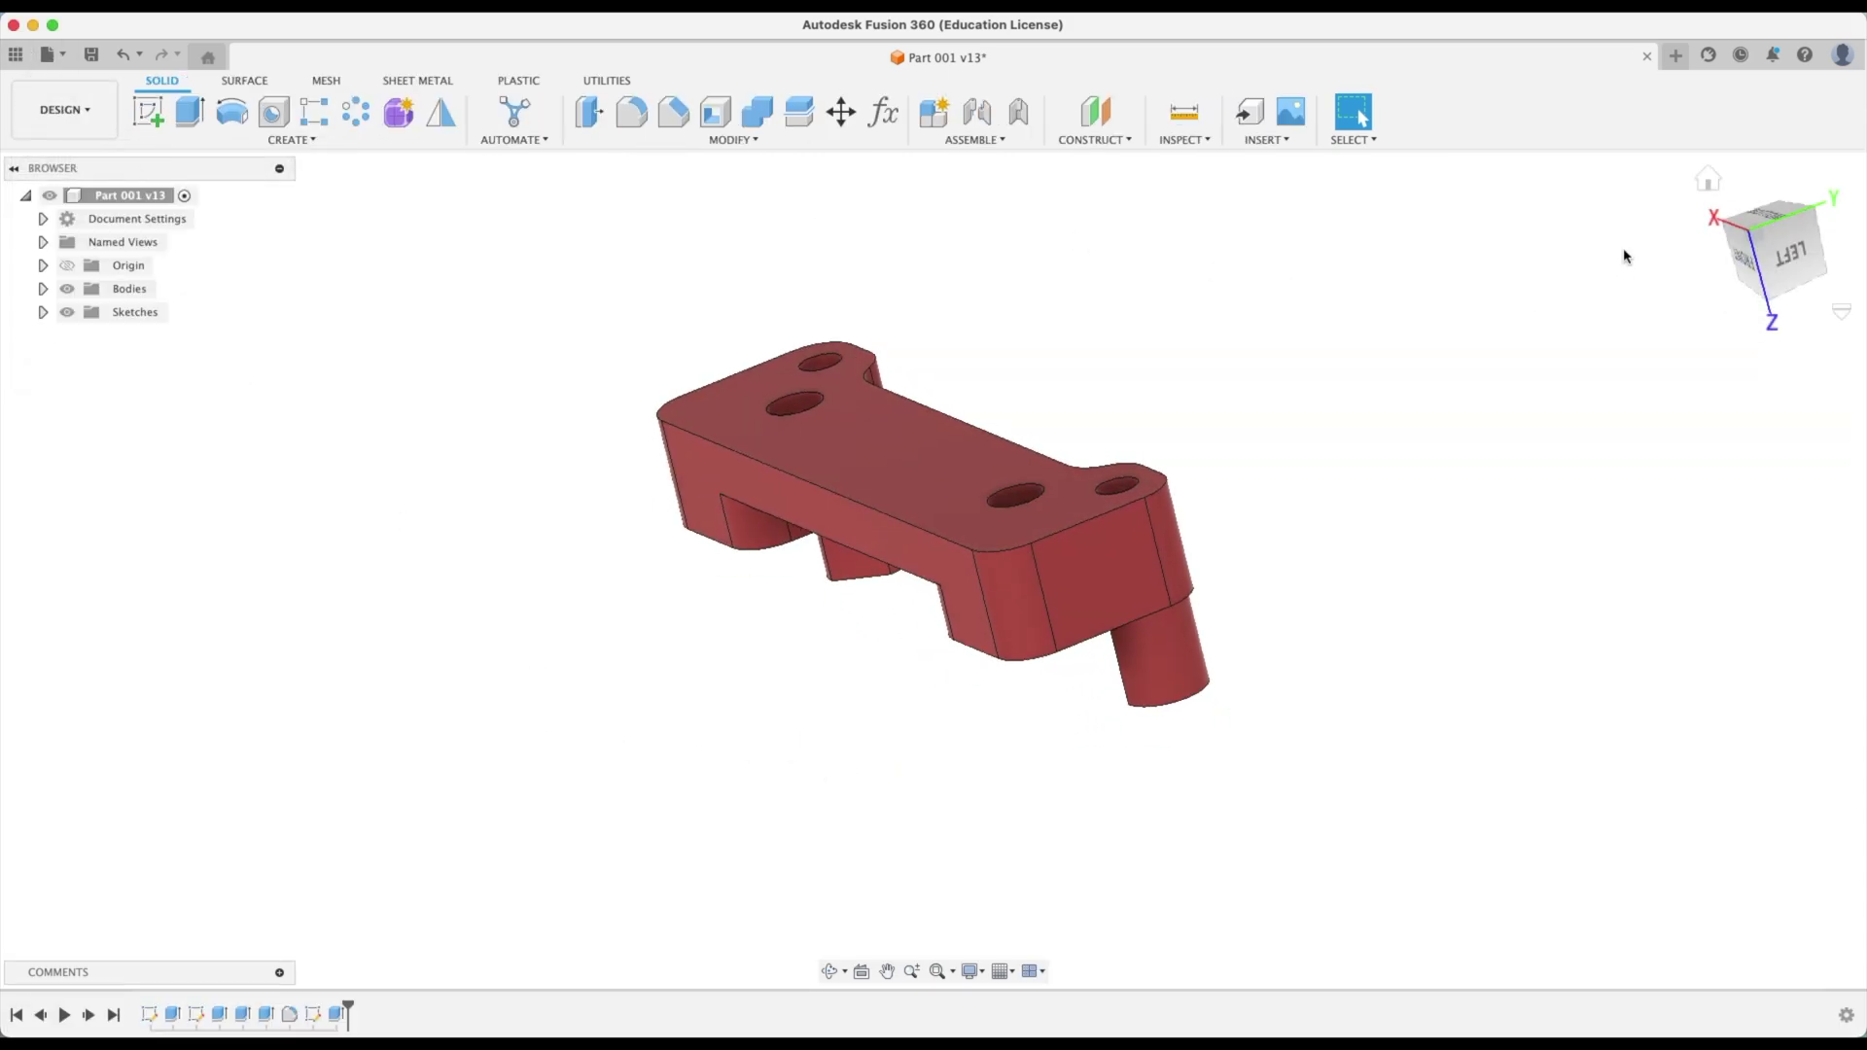
click(1755, 240)
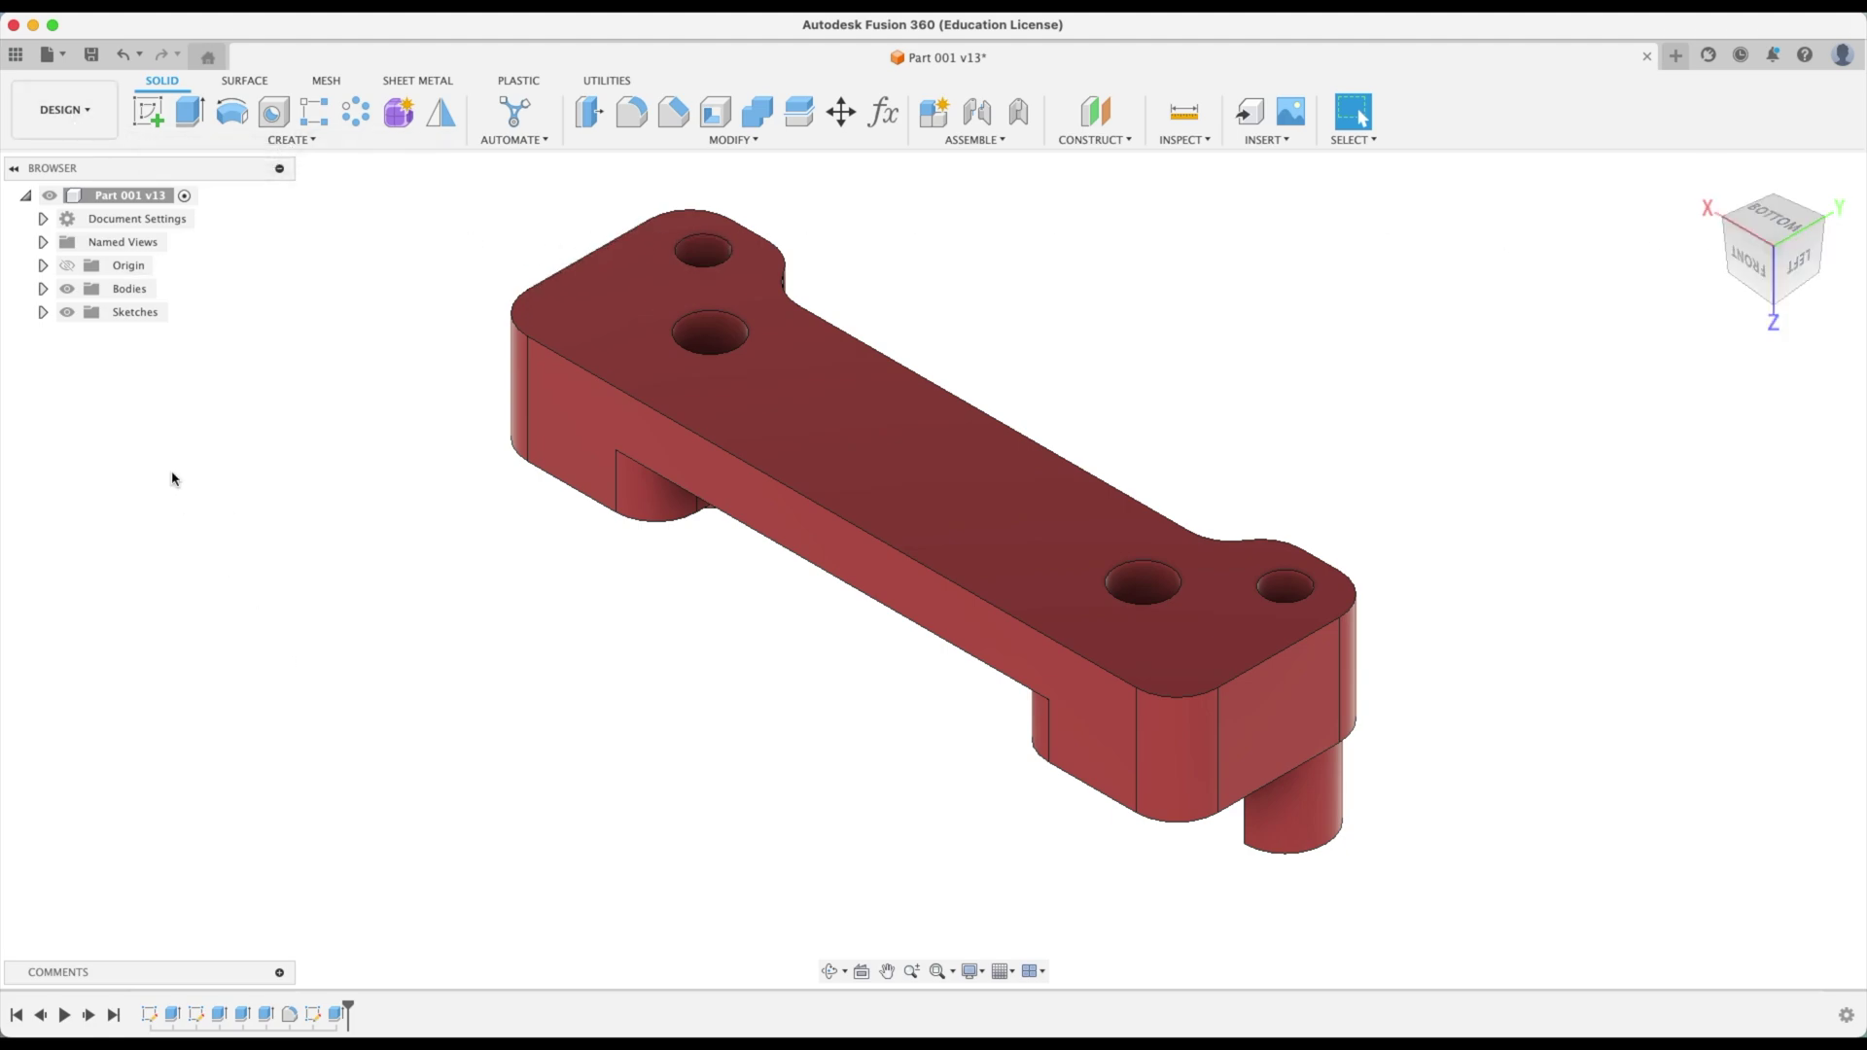
With Part 001 as the active component, insert the Kurt HD690 vise from the project's Vises folder into the current design
click(16, 55)
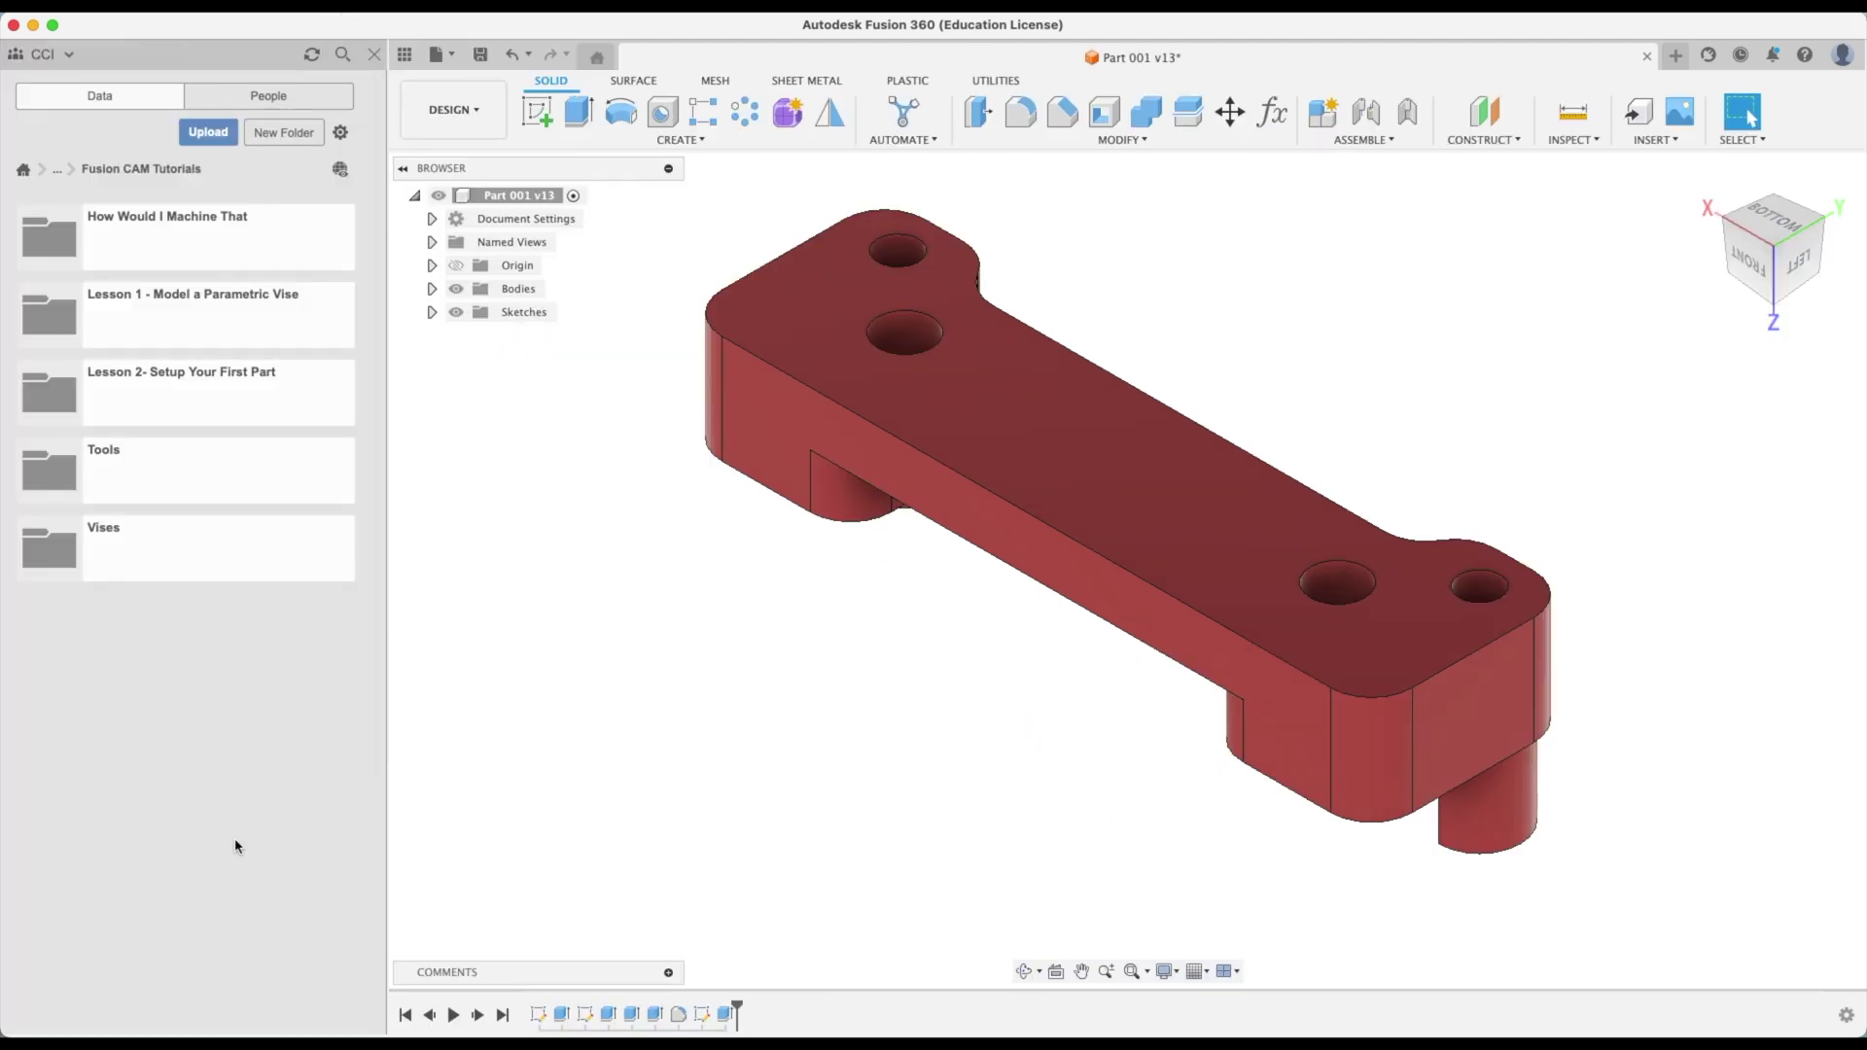
click(168, 547)
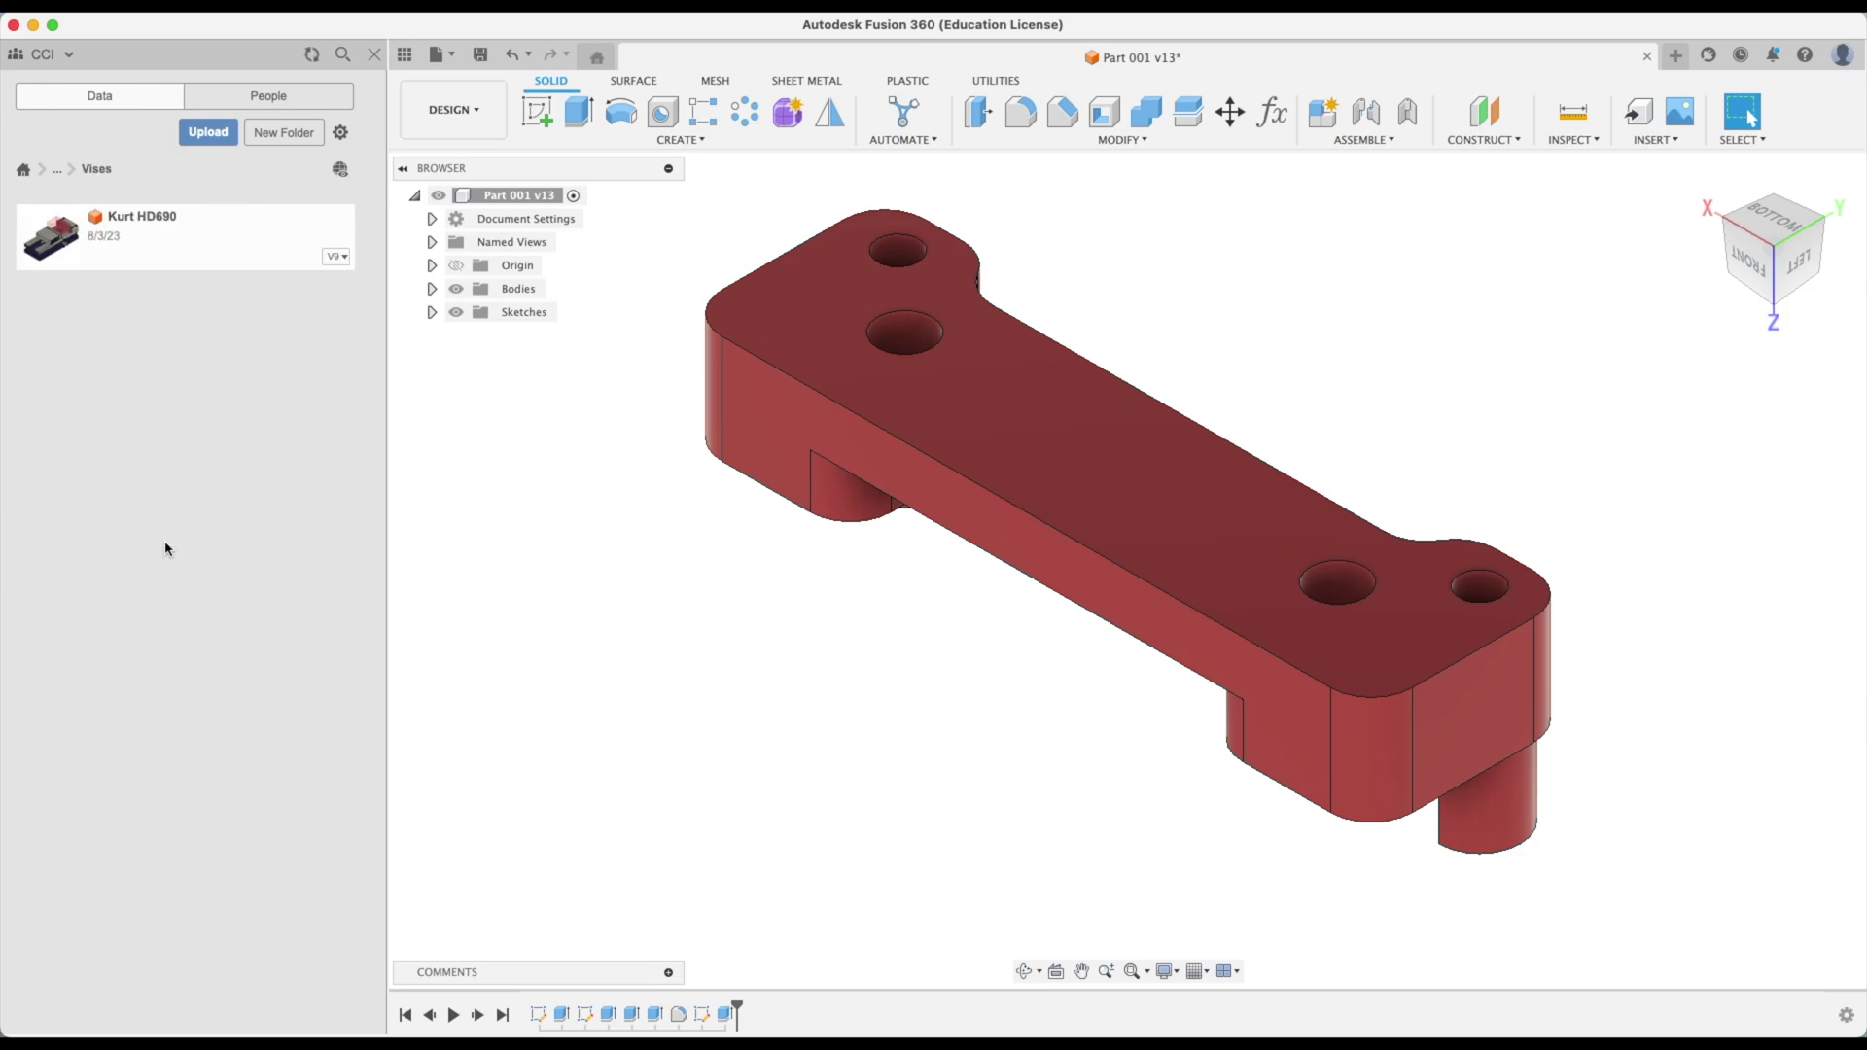
right_click(149, 239)
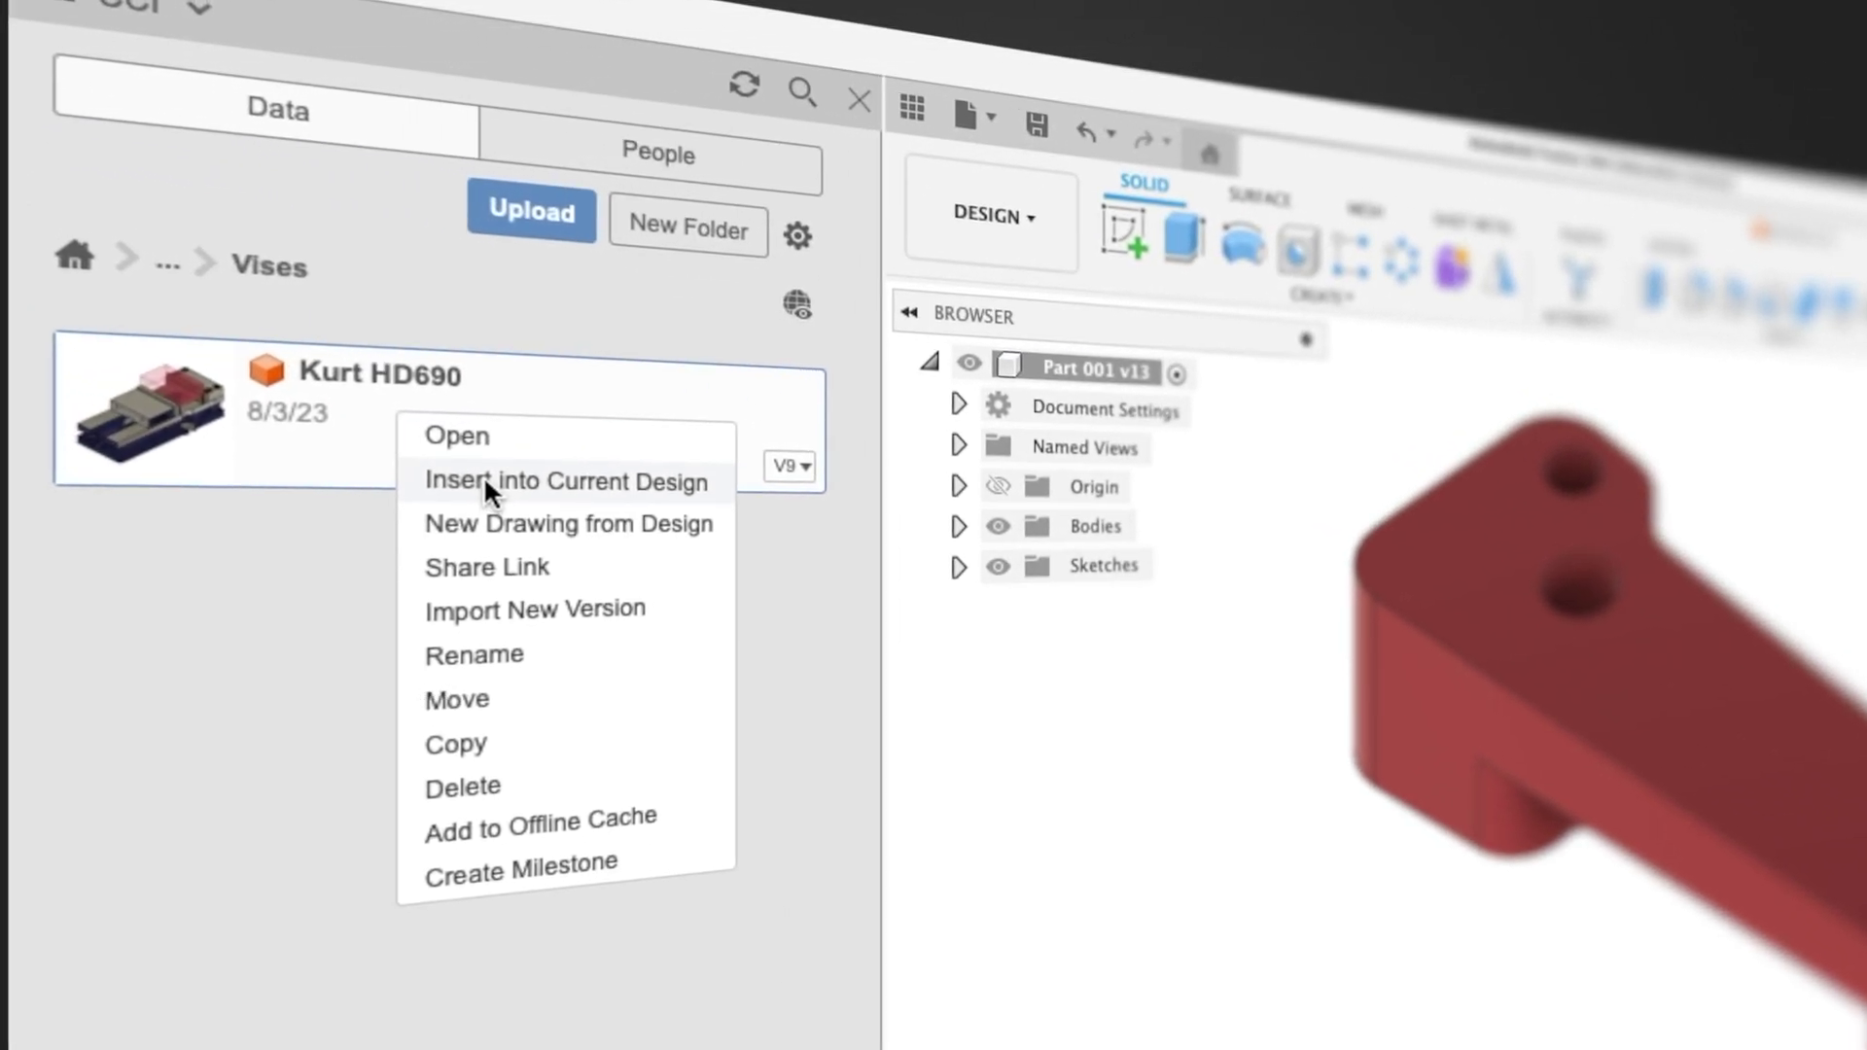
click(477, 480)
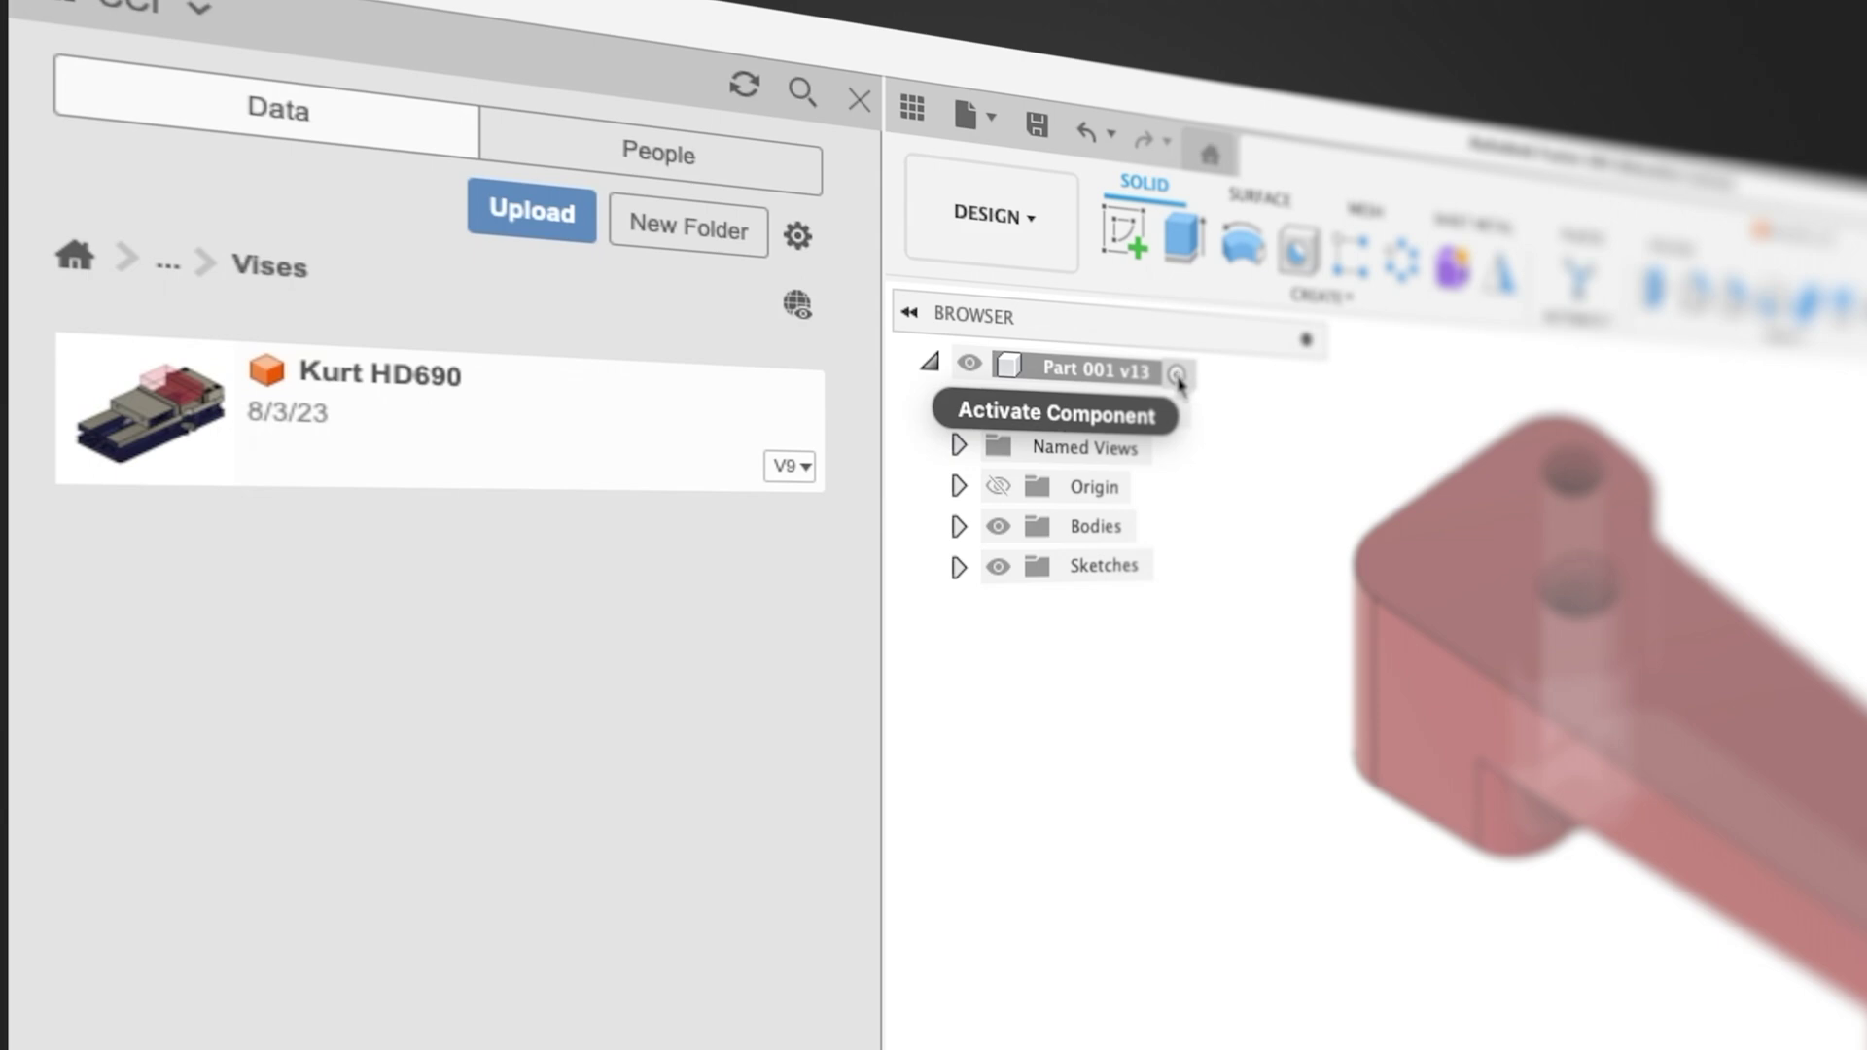
click(1176, 375)
right_click(383, 430)
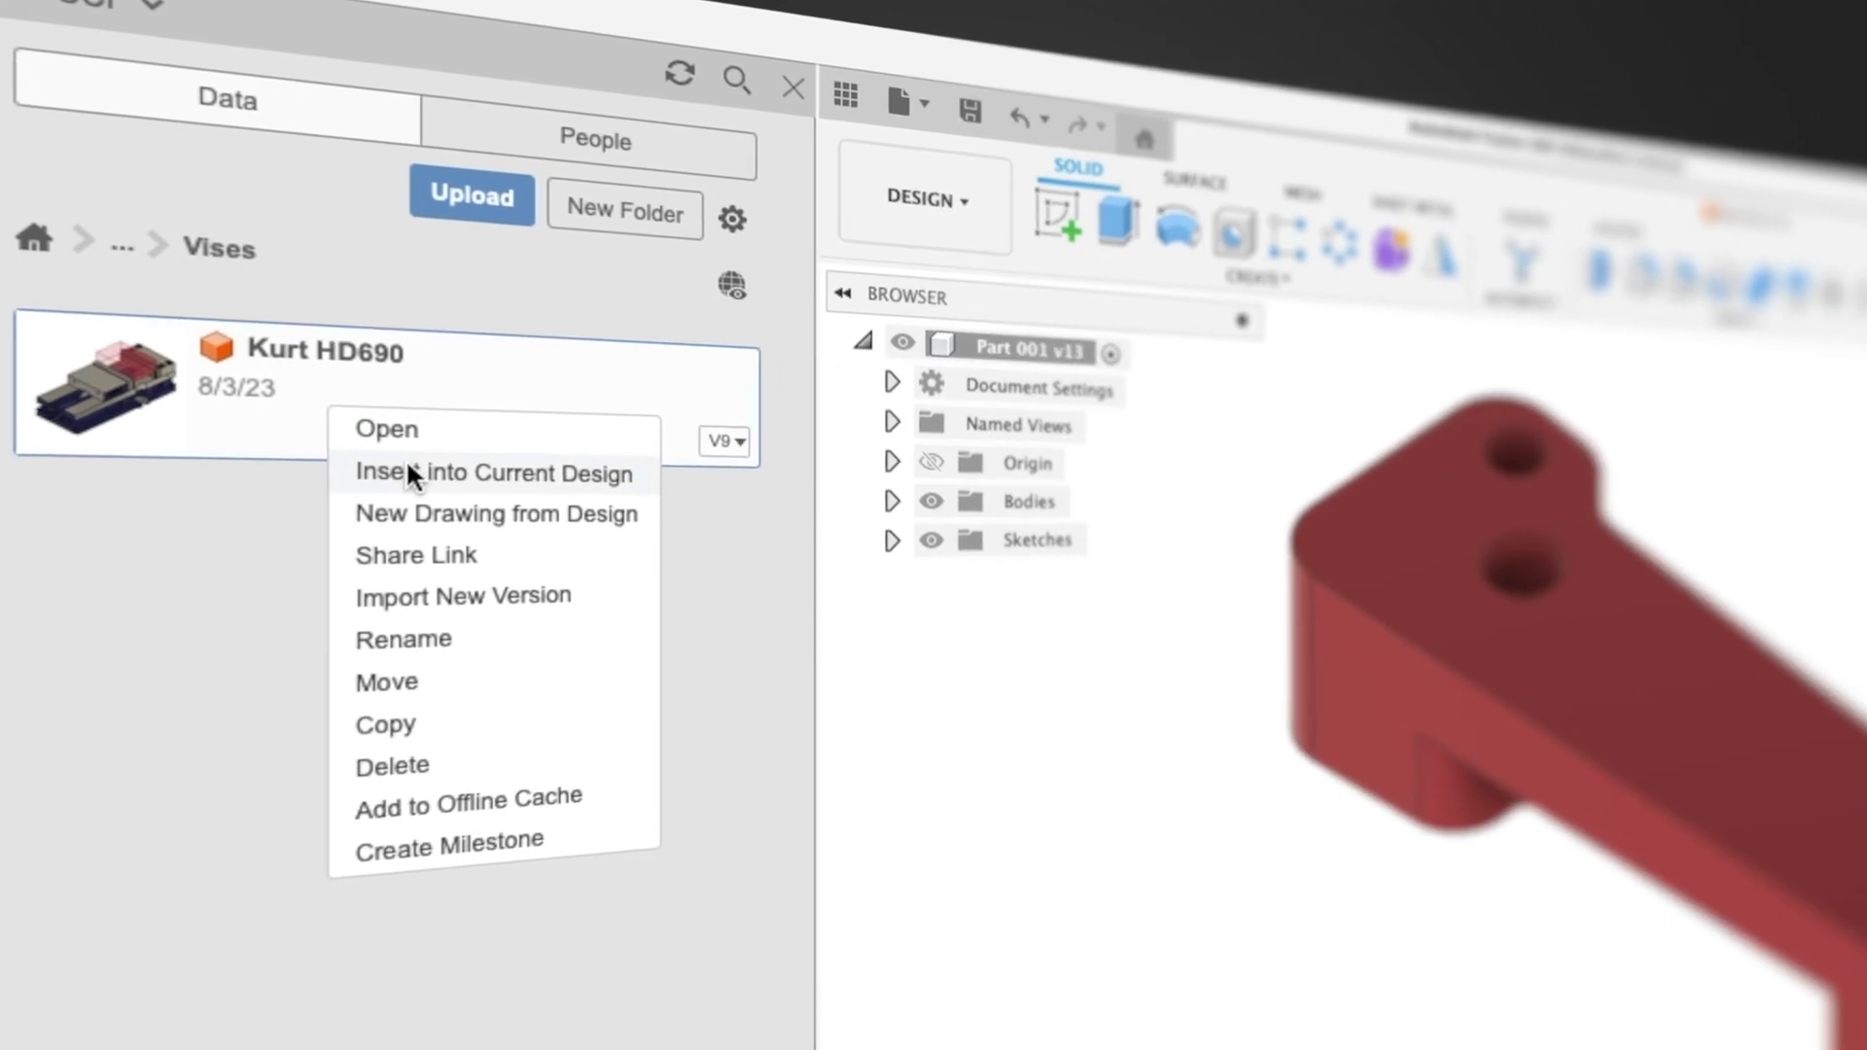
click(467, 500)
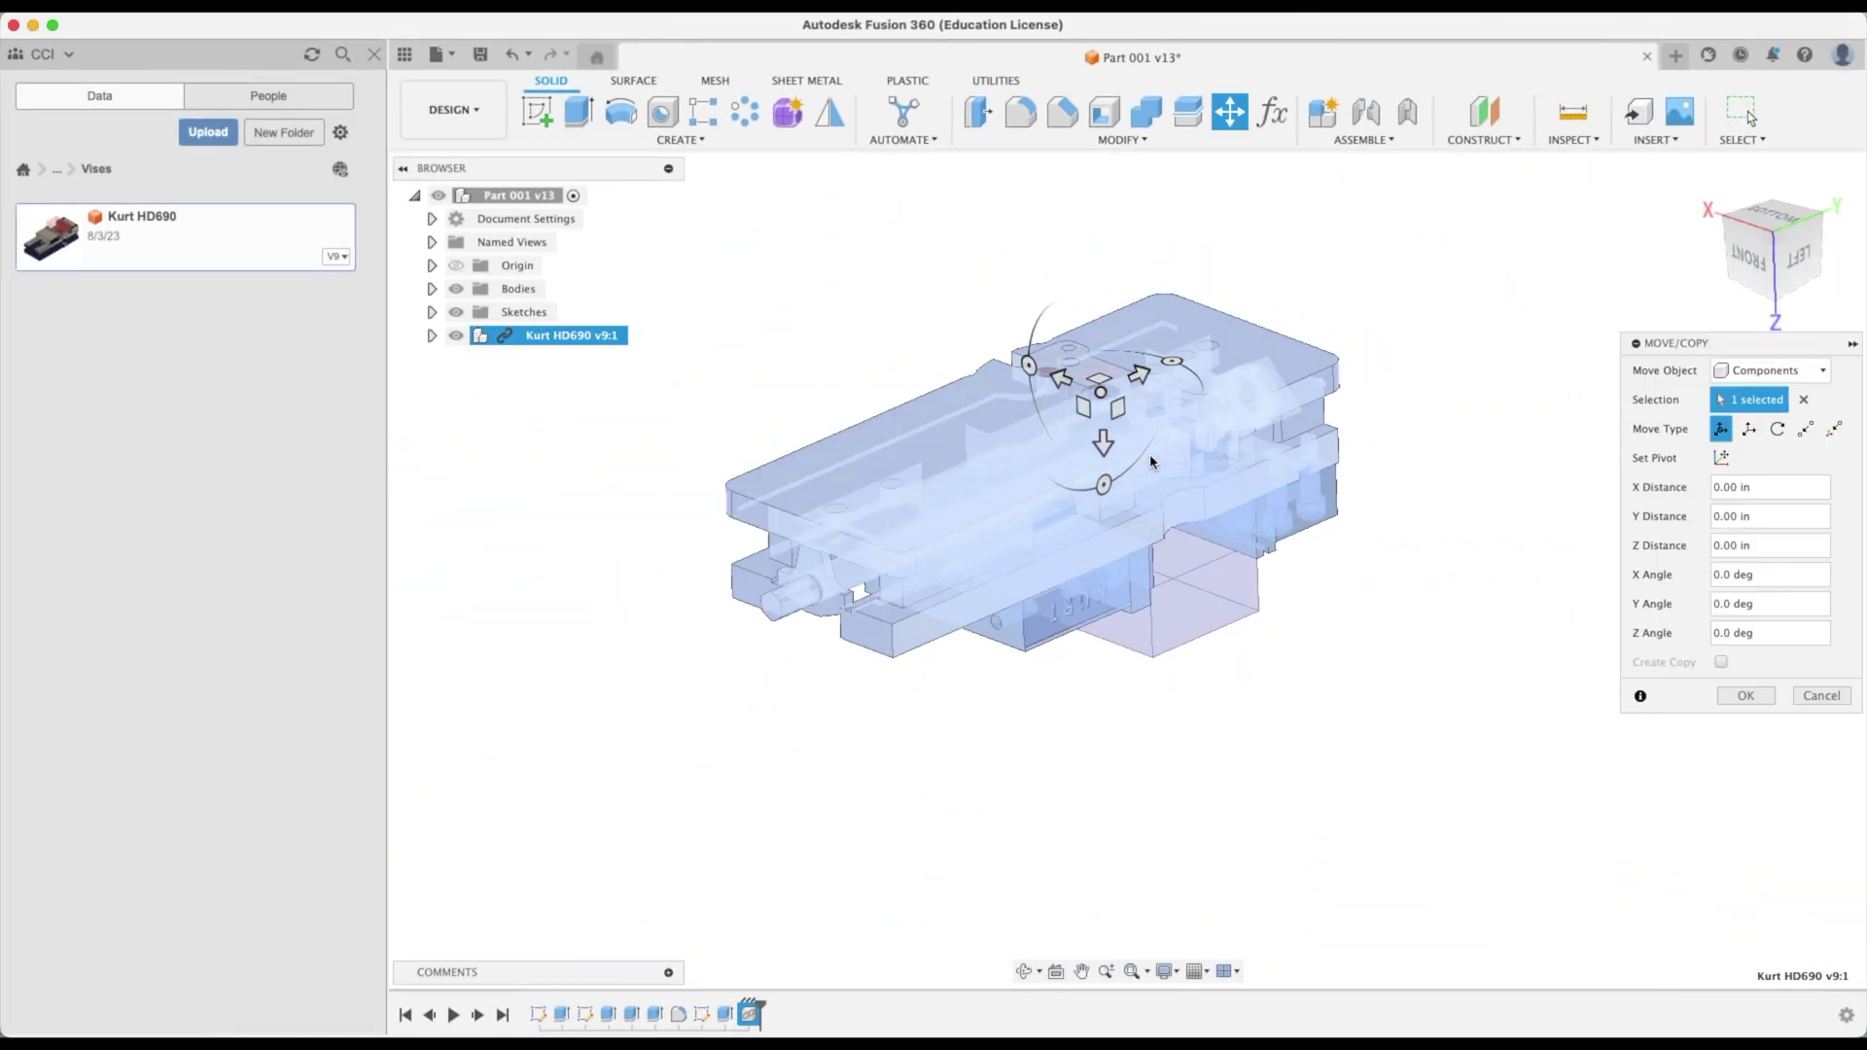
Move the inserted vise 6.00 in along Z, clear of the part
drag(1102, 442, 1127, 661)
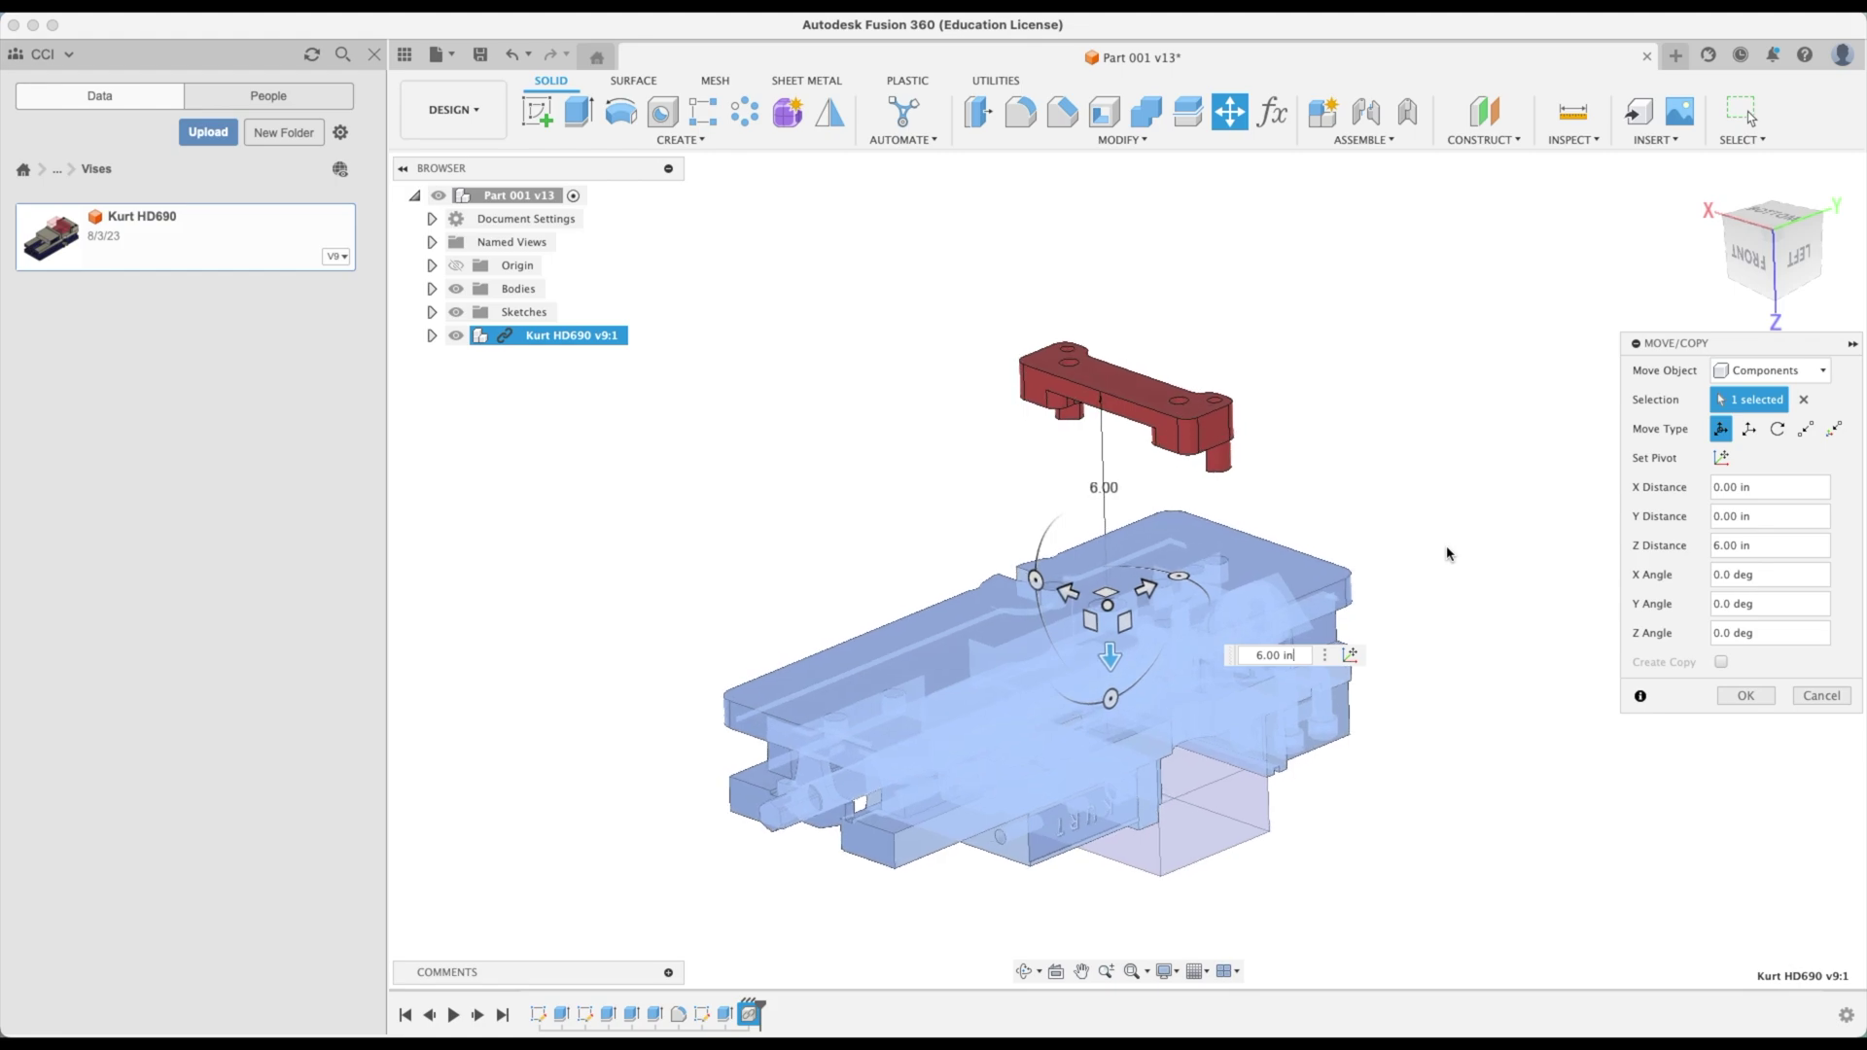
scroll(1445, 550, up, 5)
scroll(1437, 551, up, 5)
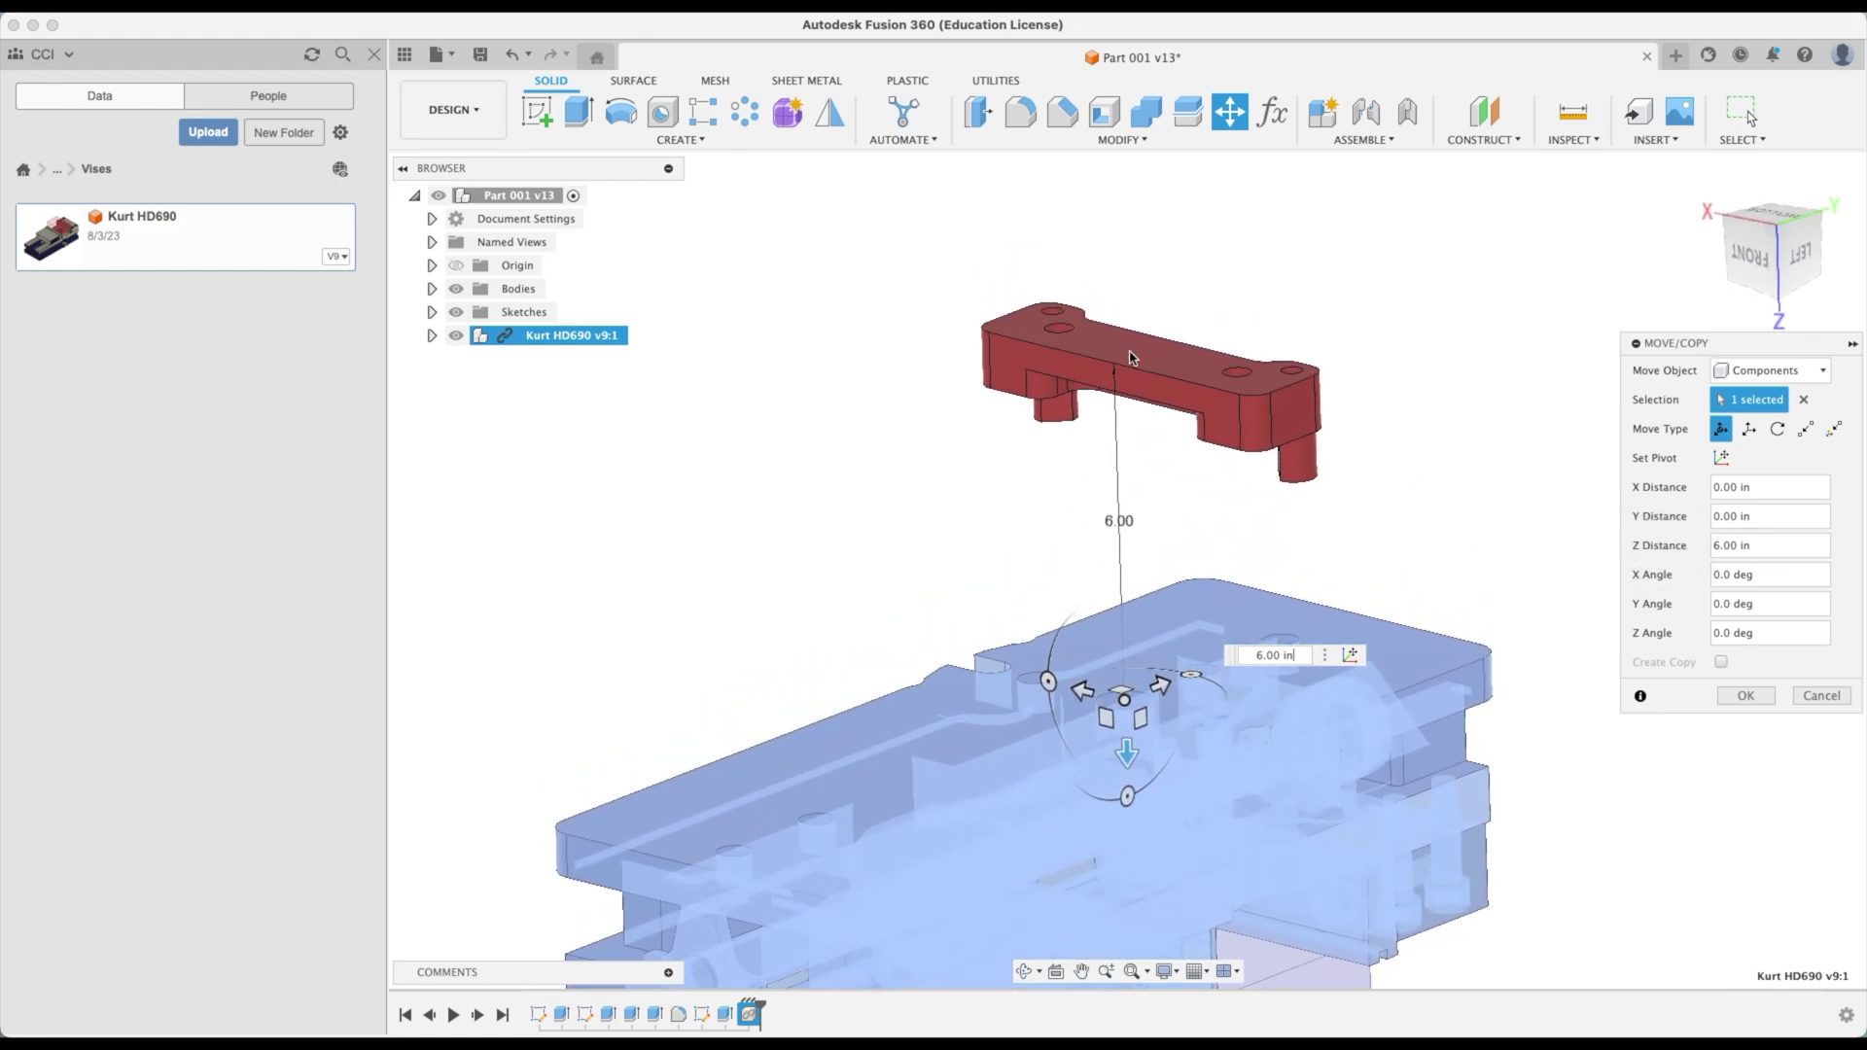
drag(1771, 229, 1716, 192)
click(1717, 190)
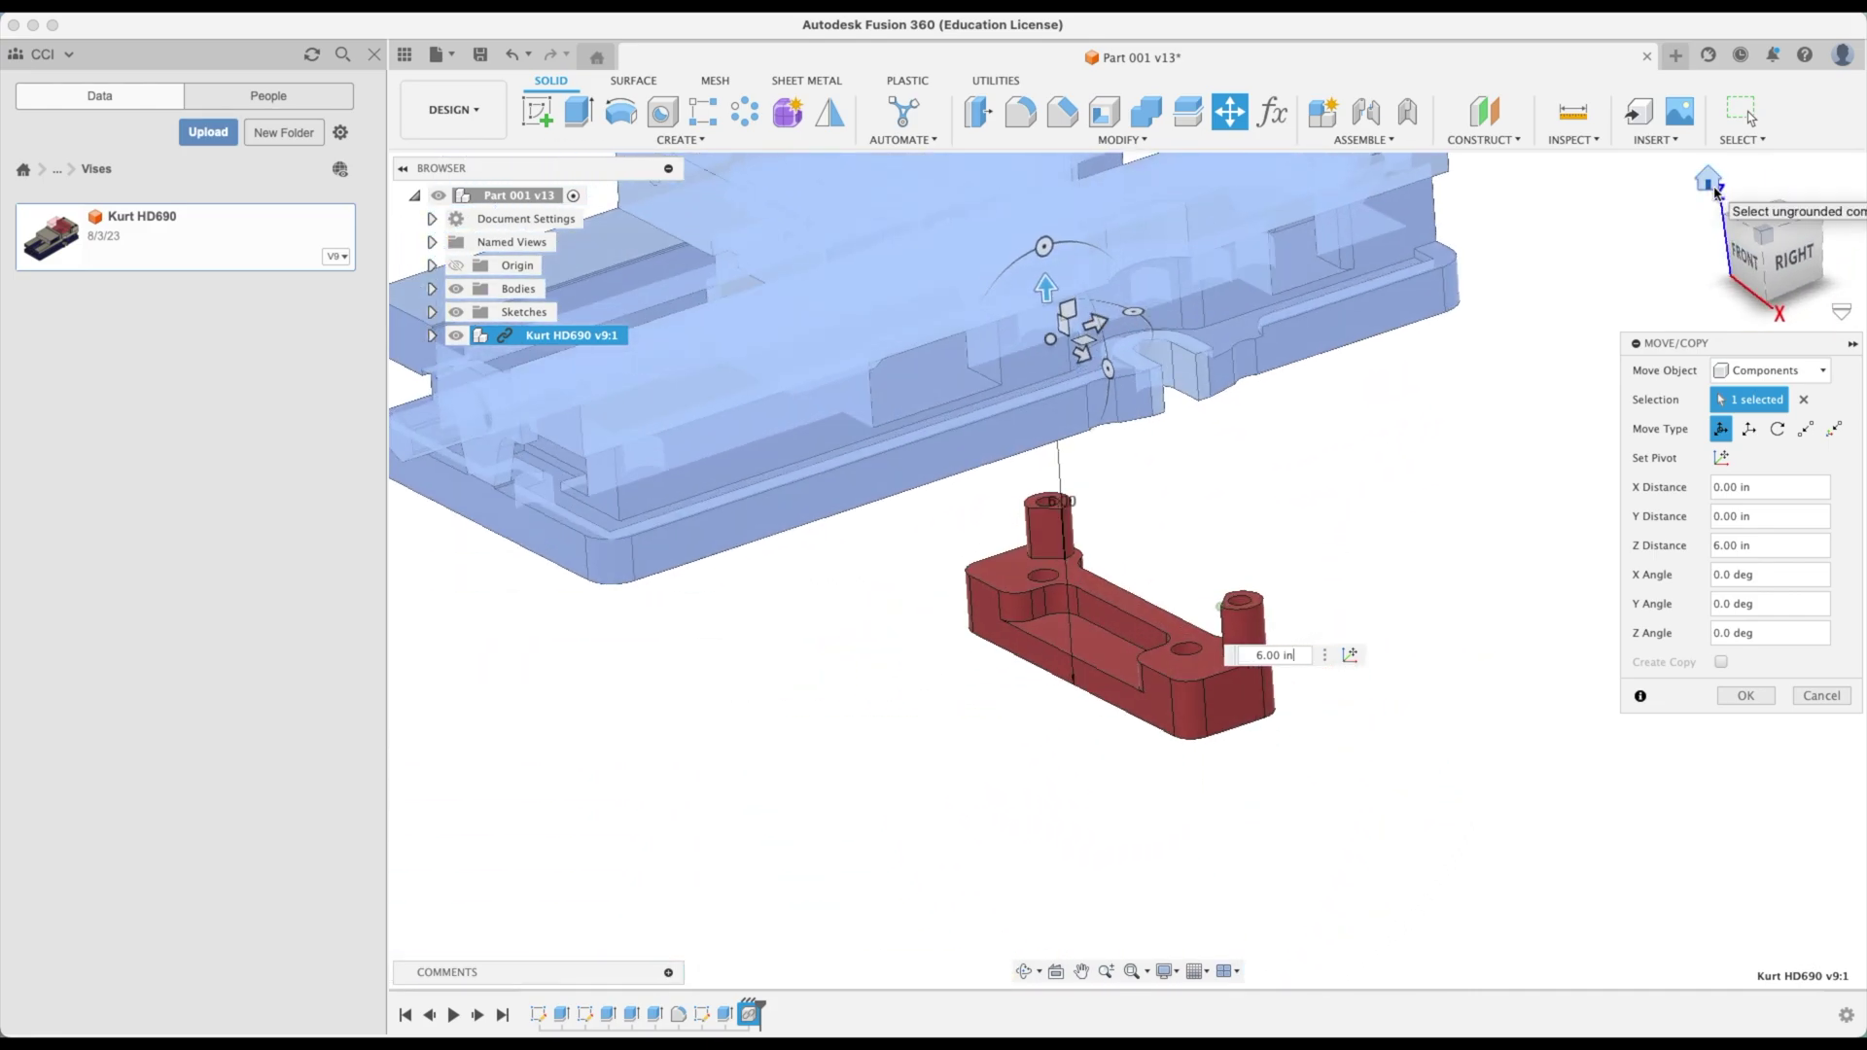
shift+middle_drag(1206, 671, 1415, 562)
scroll(1206, 486, down, 3)
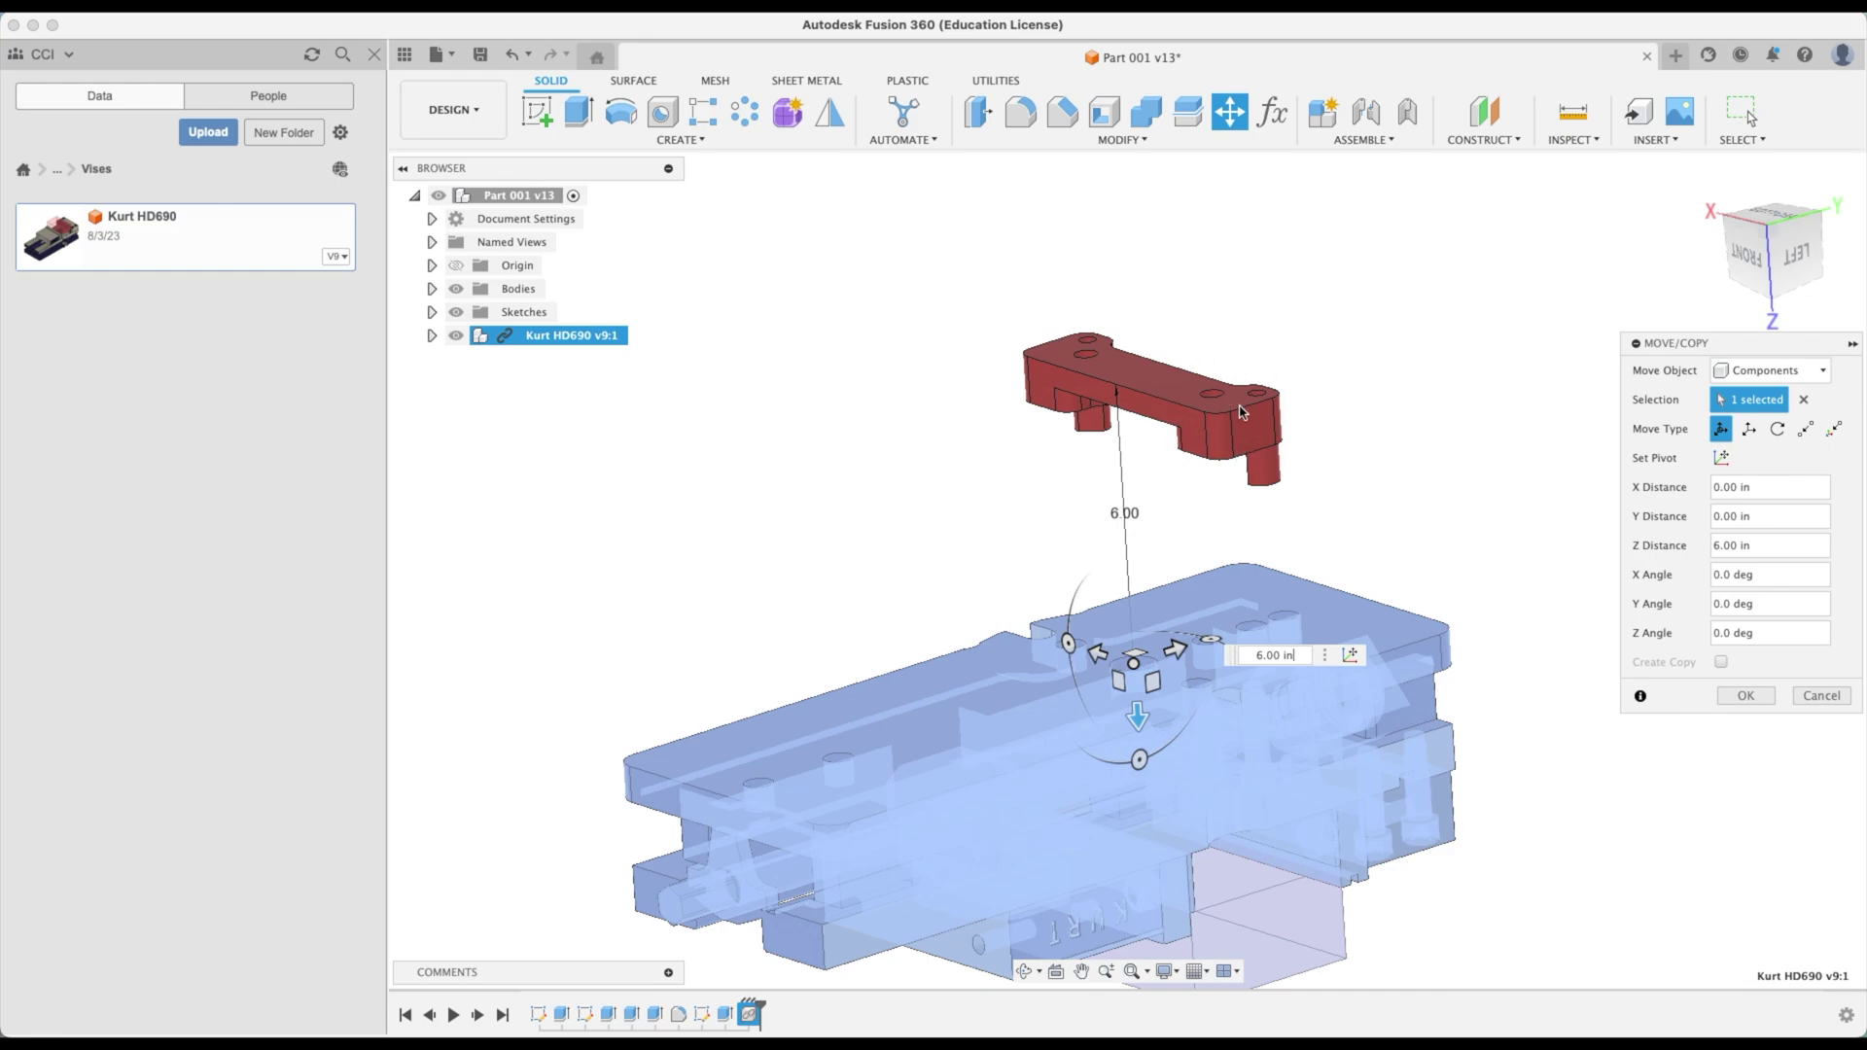
shift+middle_drag(1252, 581, 1271, 596)
scroll(1205, 653, down, 2)
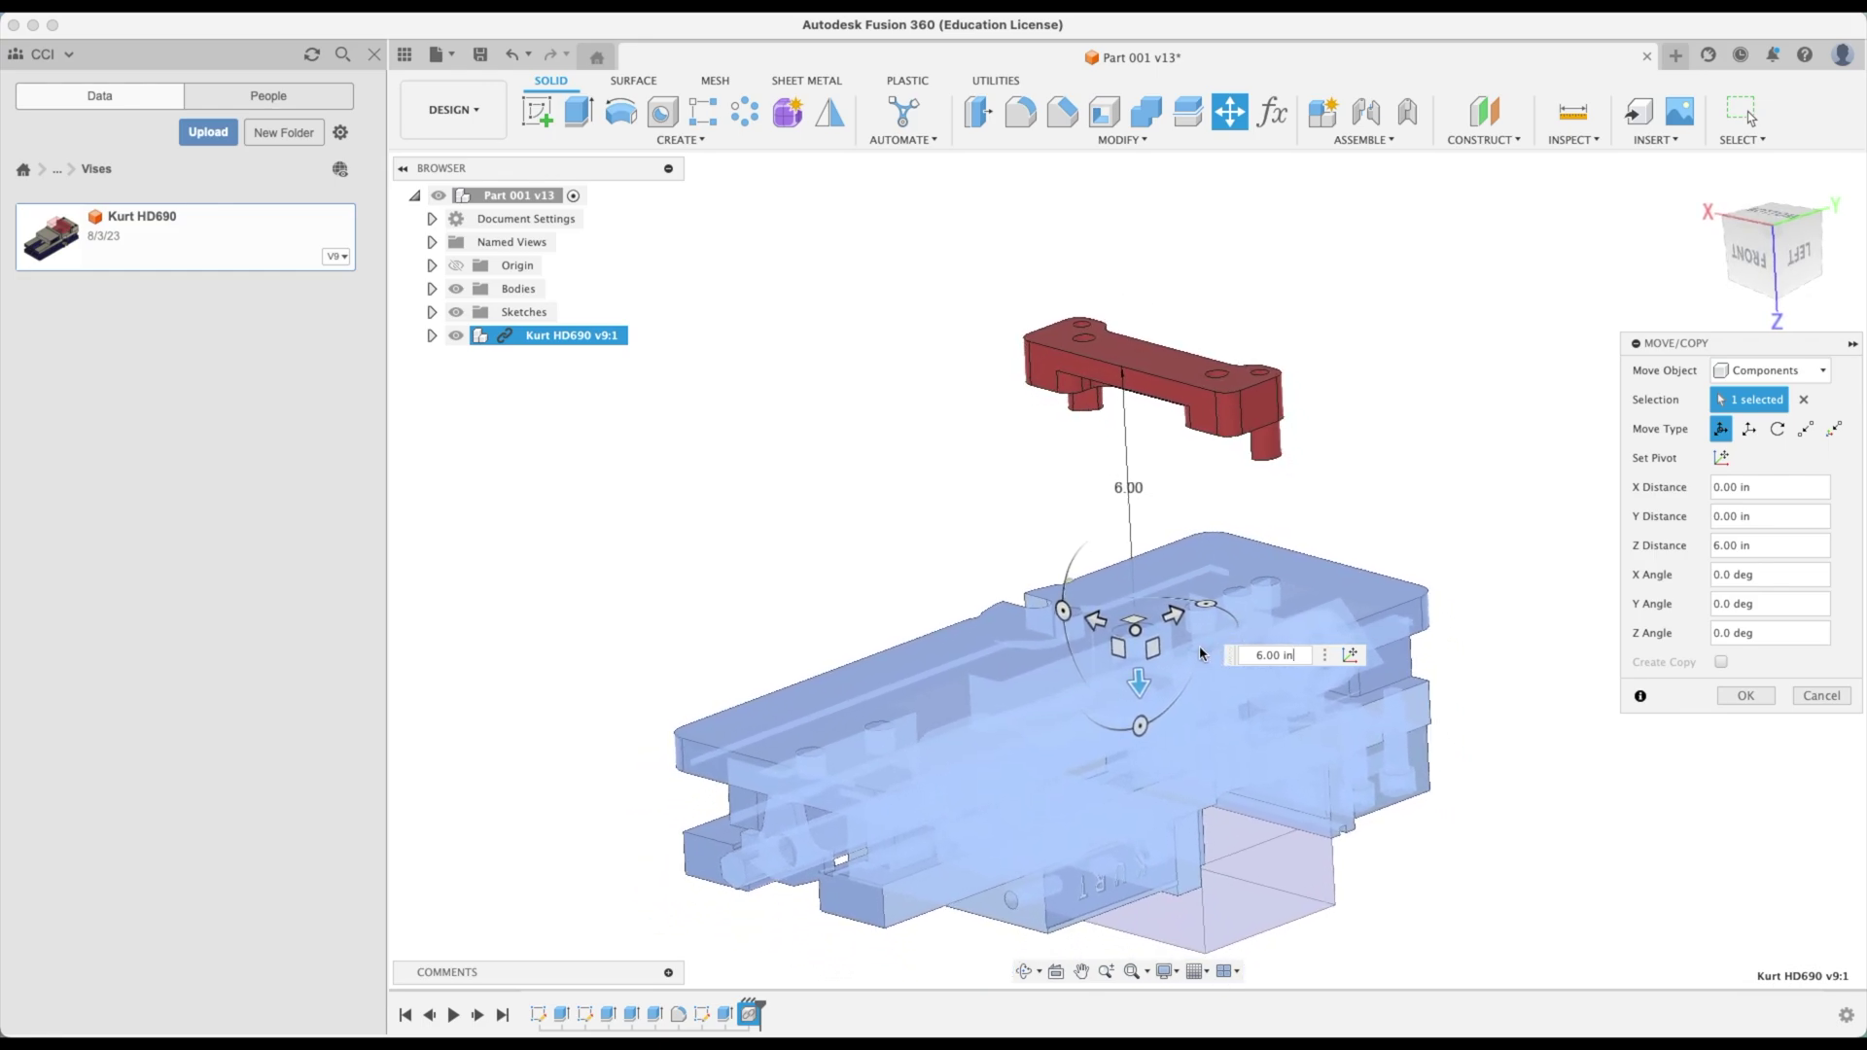
shift+middle_drag(1200, 653, 1194, 630)
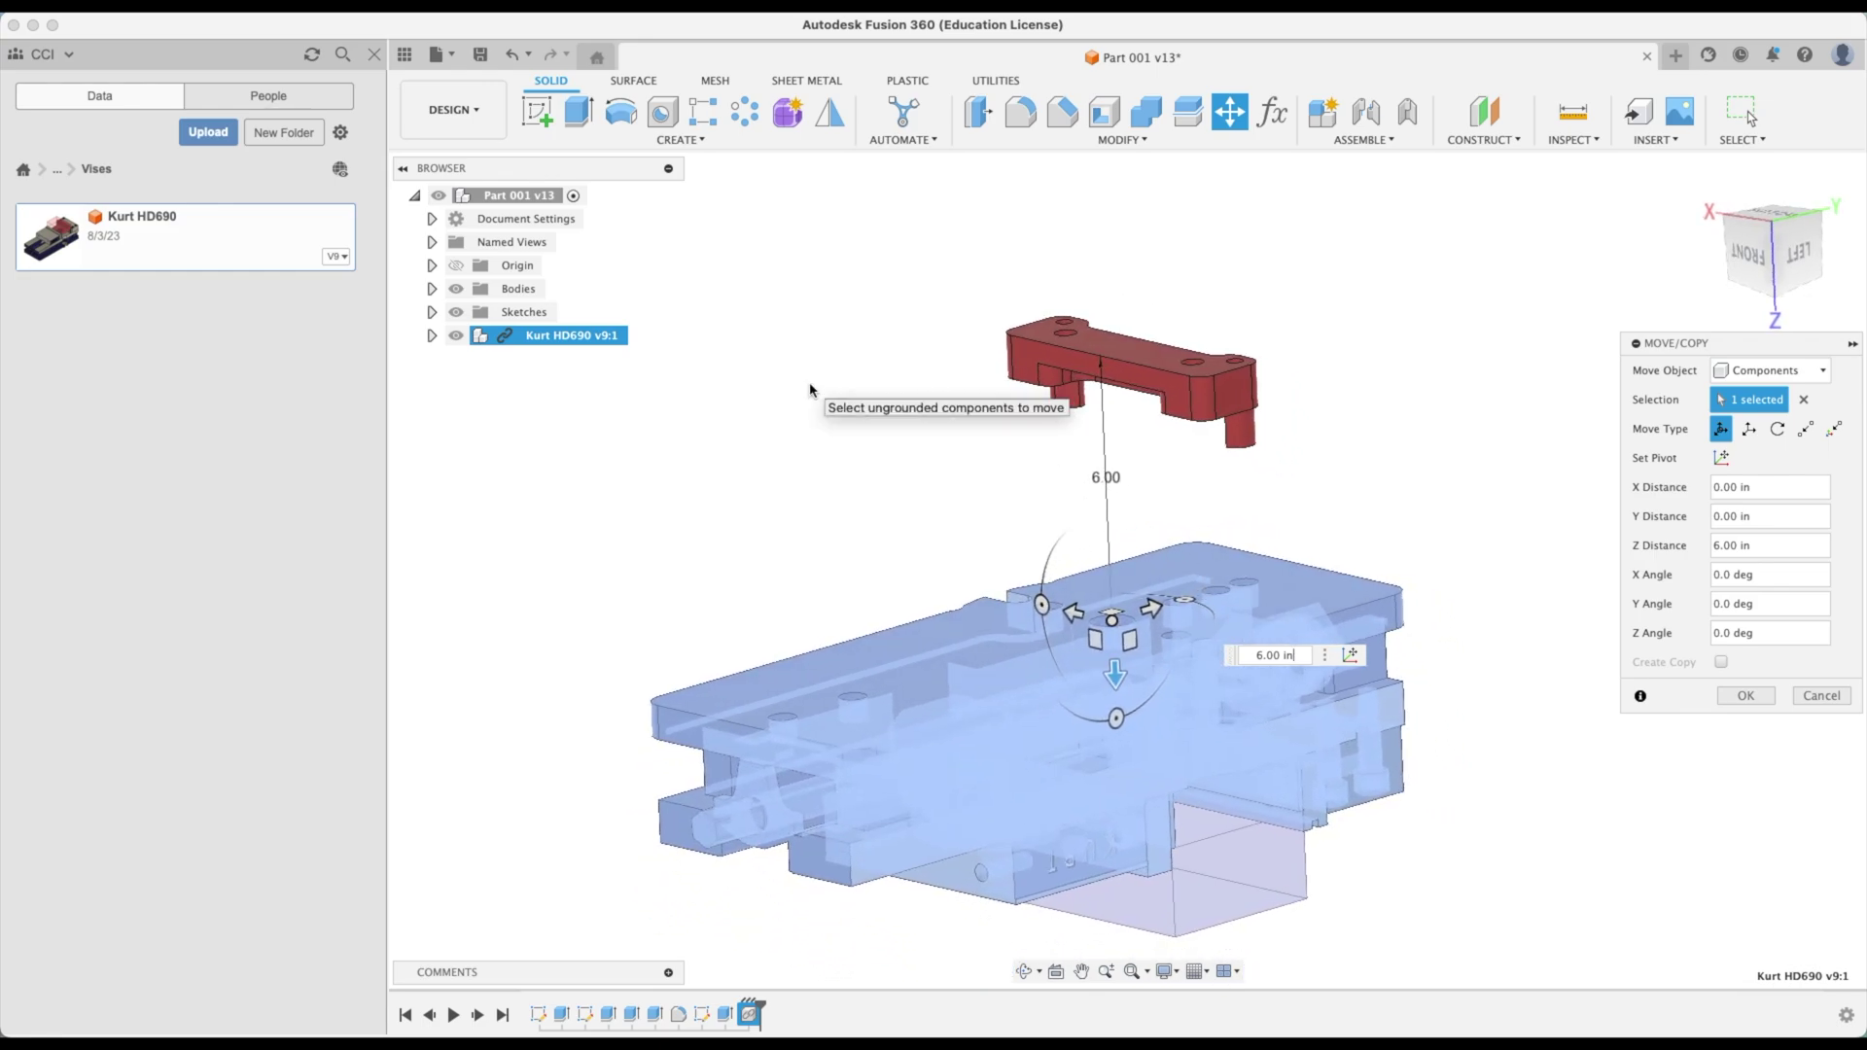
Rotate the vise -180 degrees about Y, shift it -4.50 in along Z below the part, and accept the move
drag(1041, 610, 1370, 672)
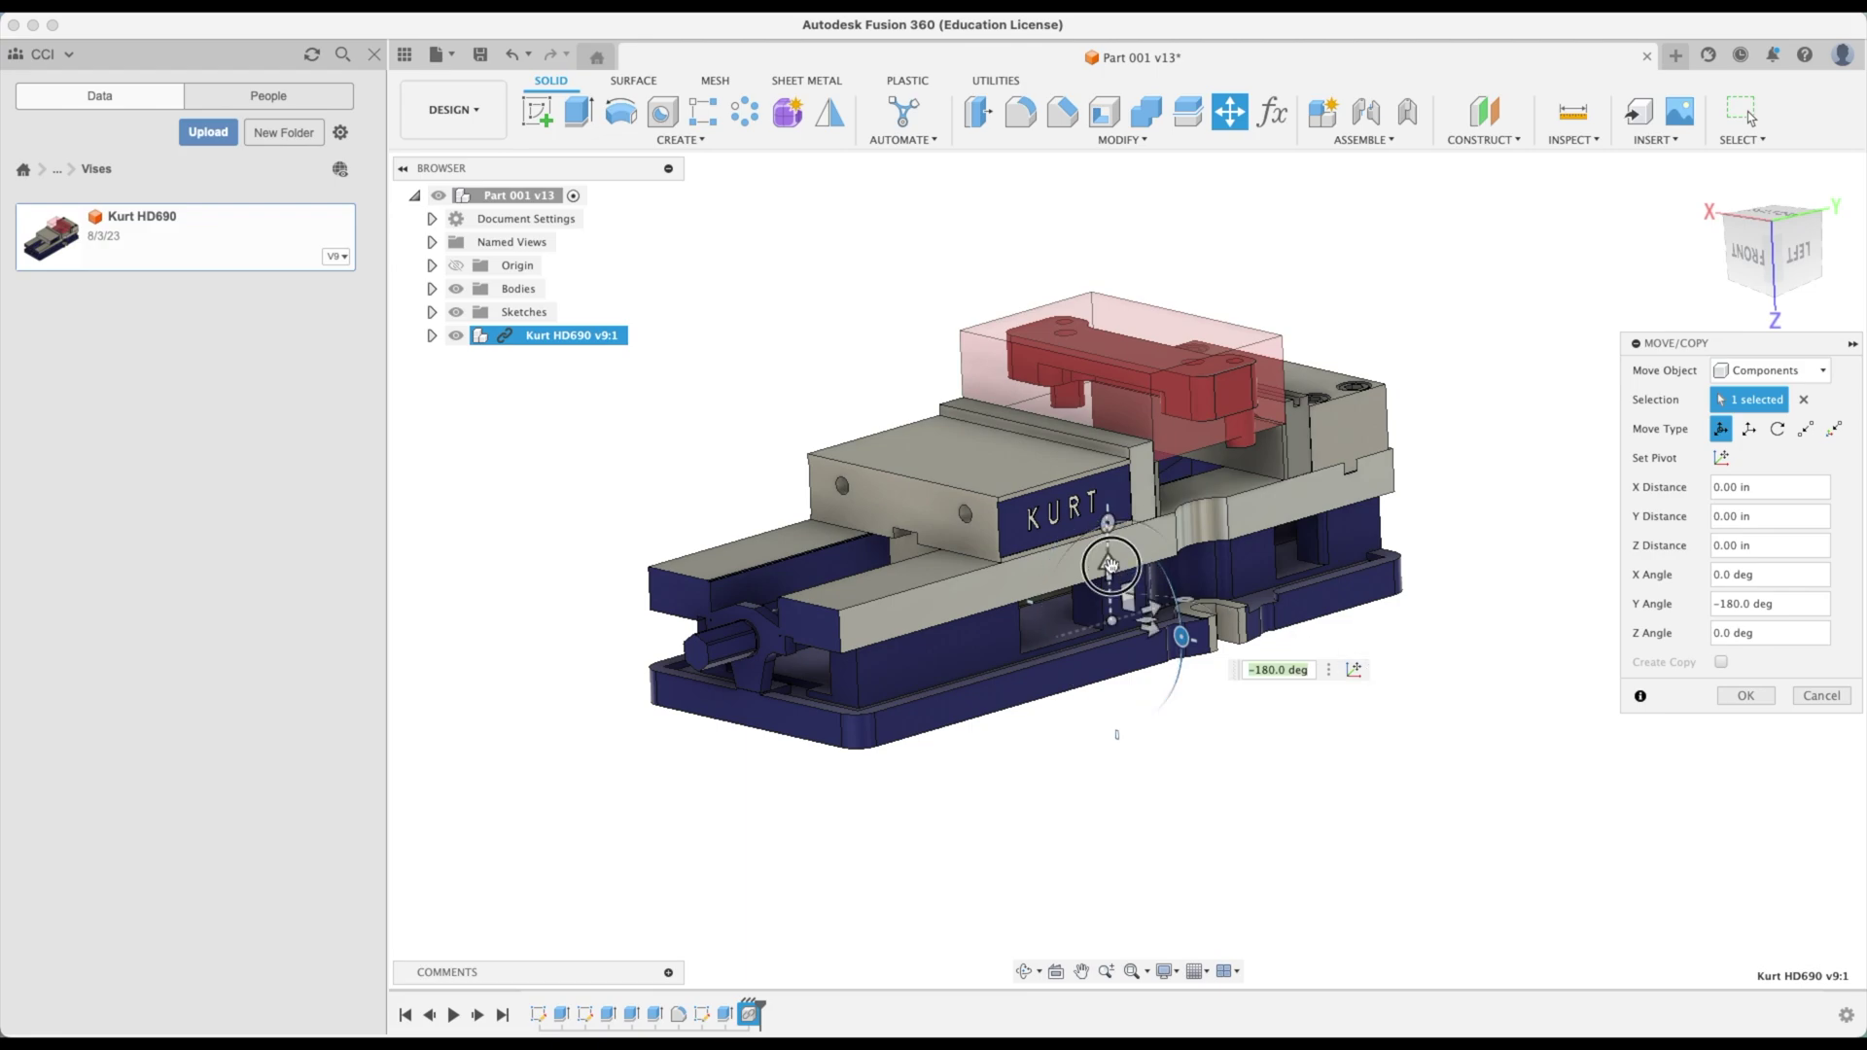
drag(1110, 565, 1114, 778)
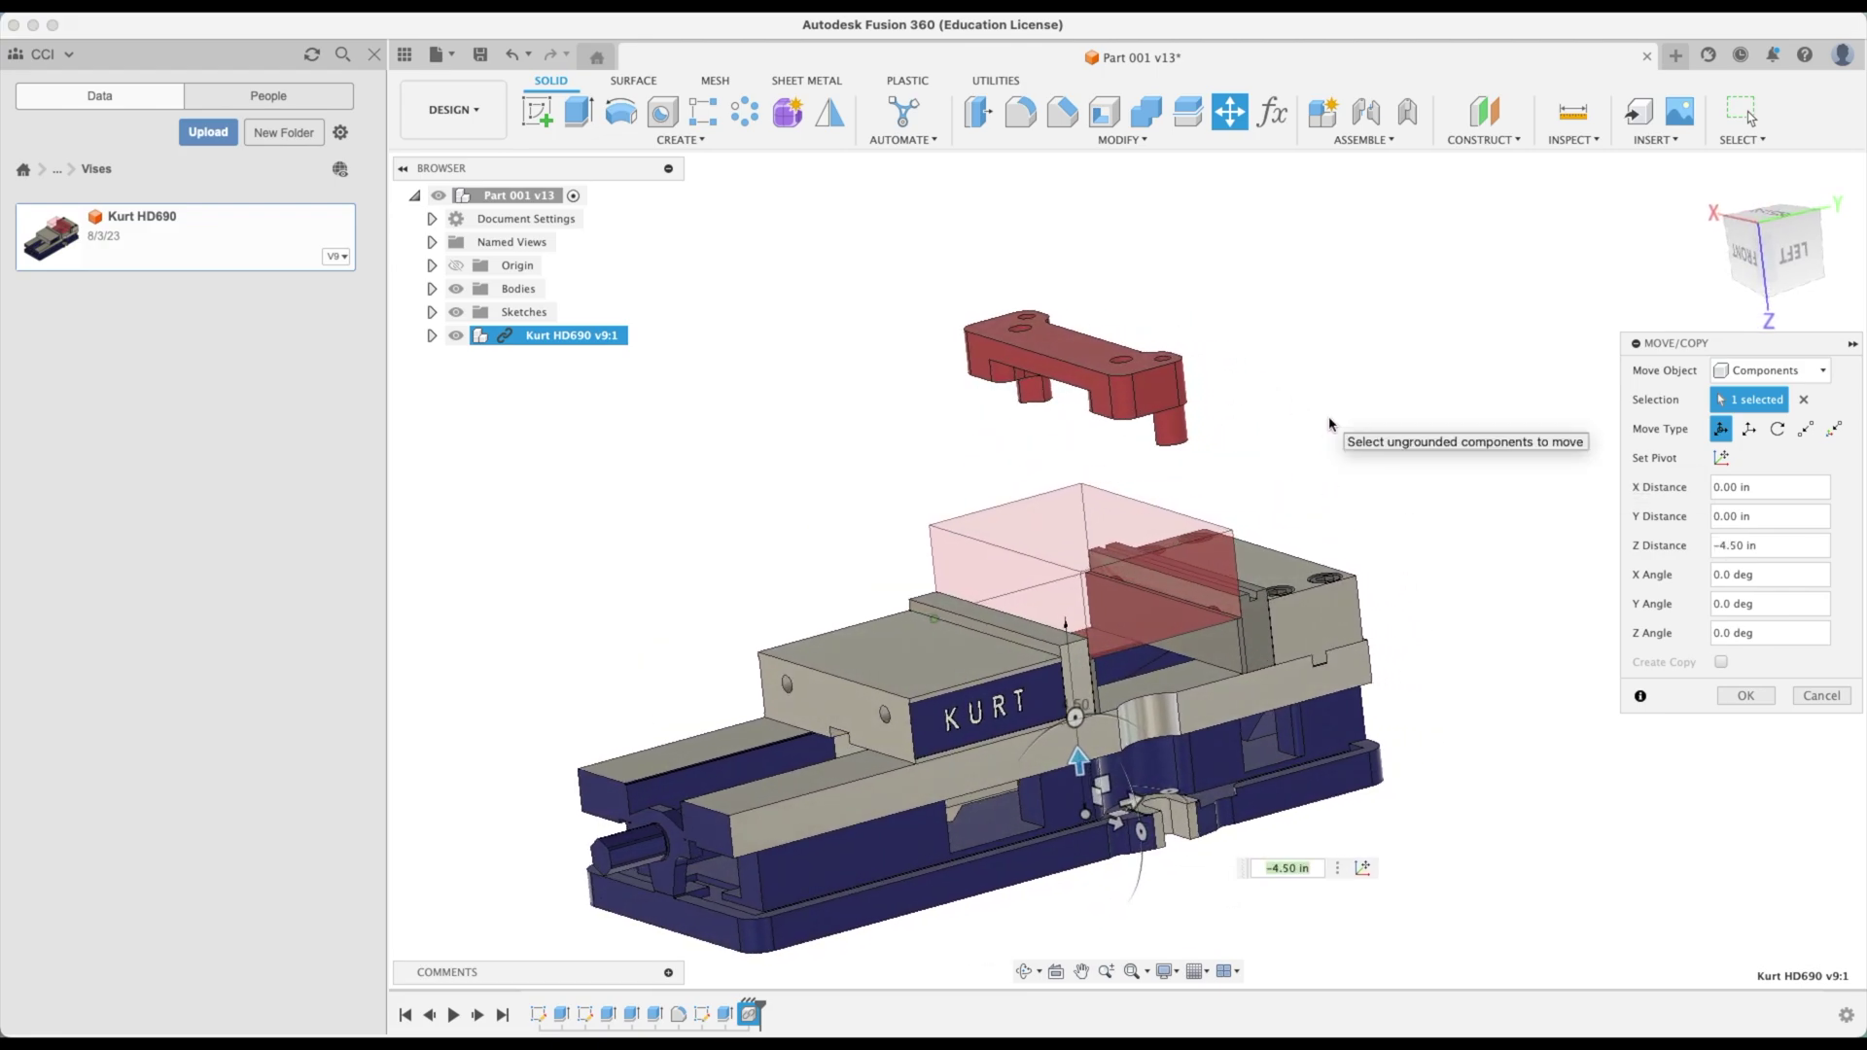
click(1741, 696)
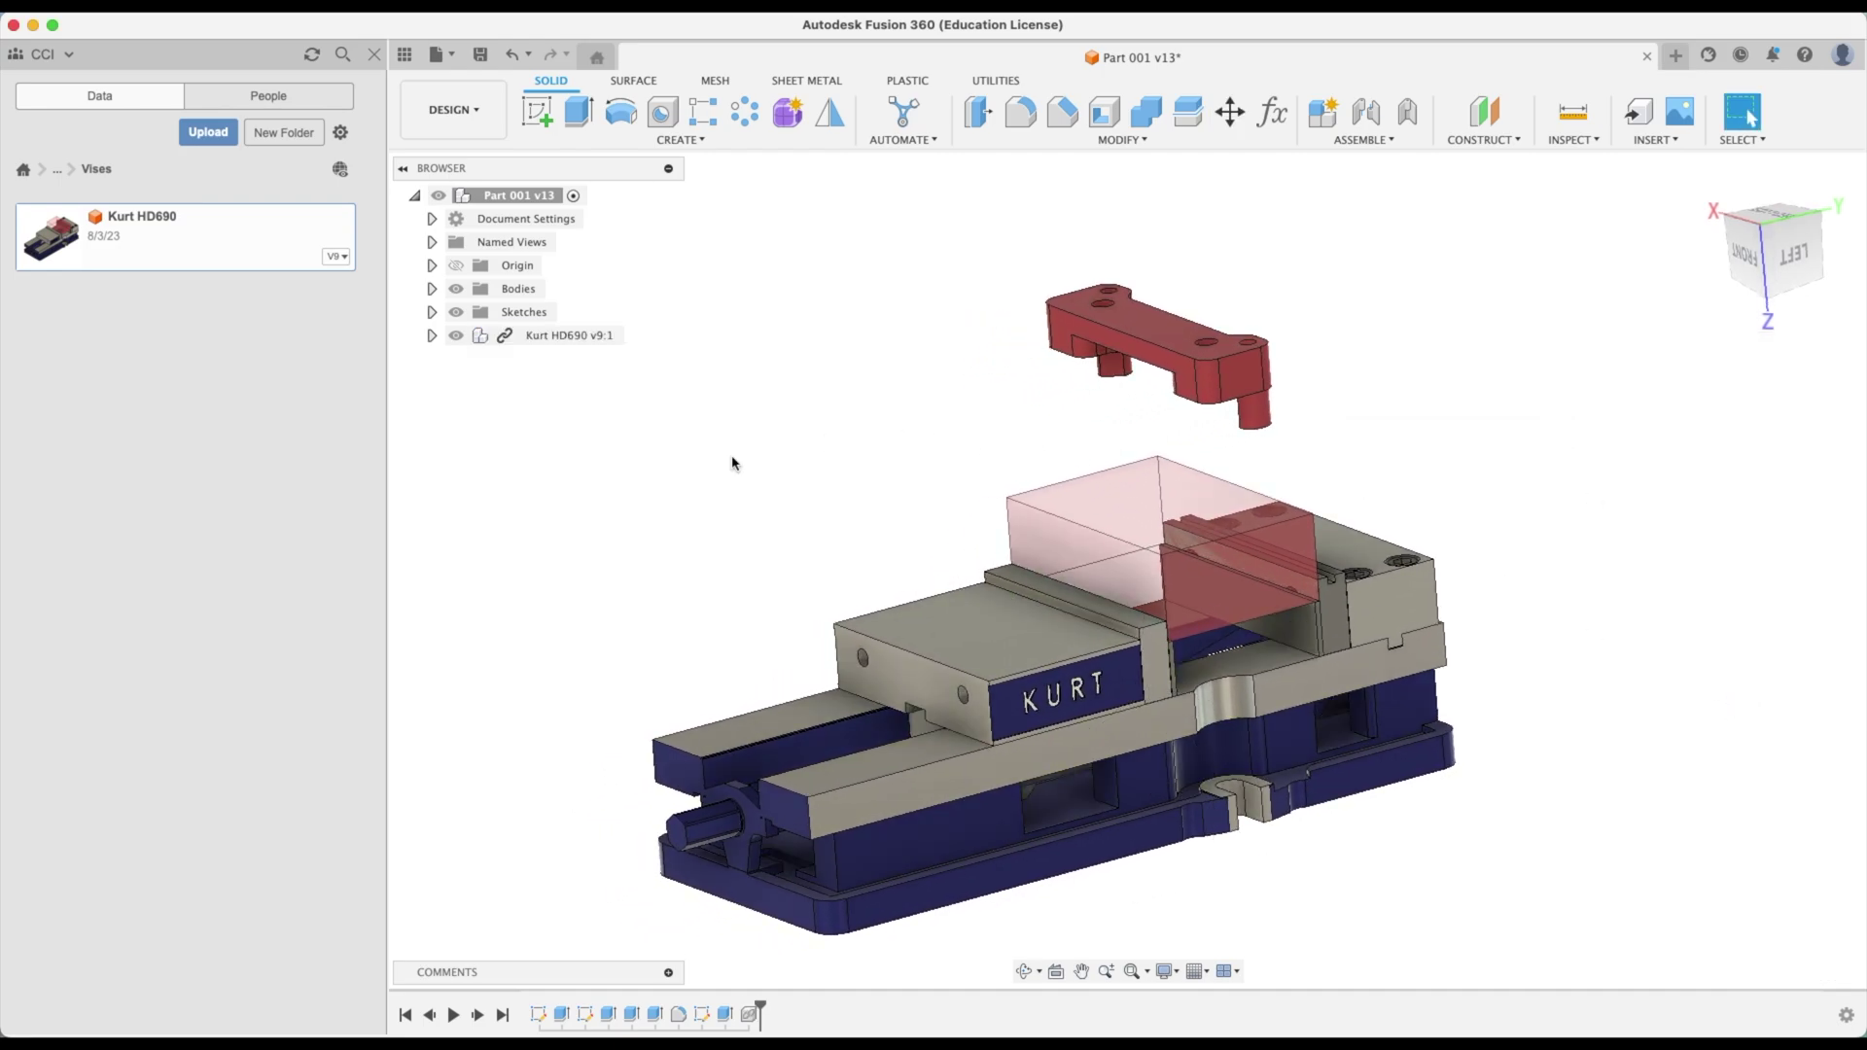
Check the design's parameter list, and break the Kurt HD690 component's link to its source file
click(1274, 114)
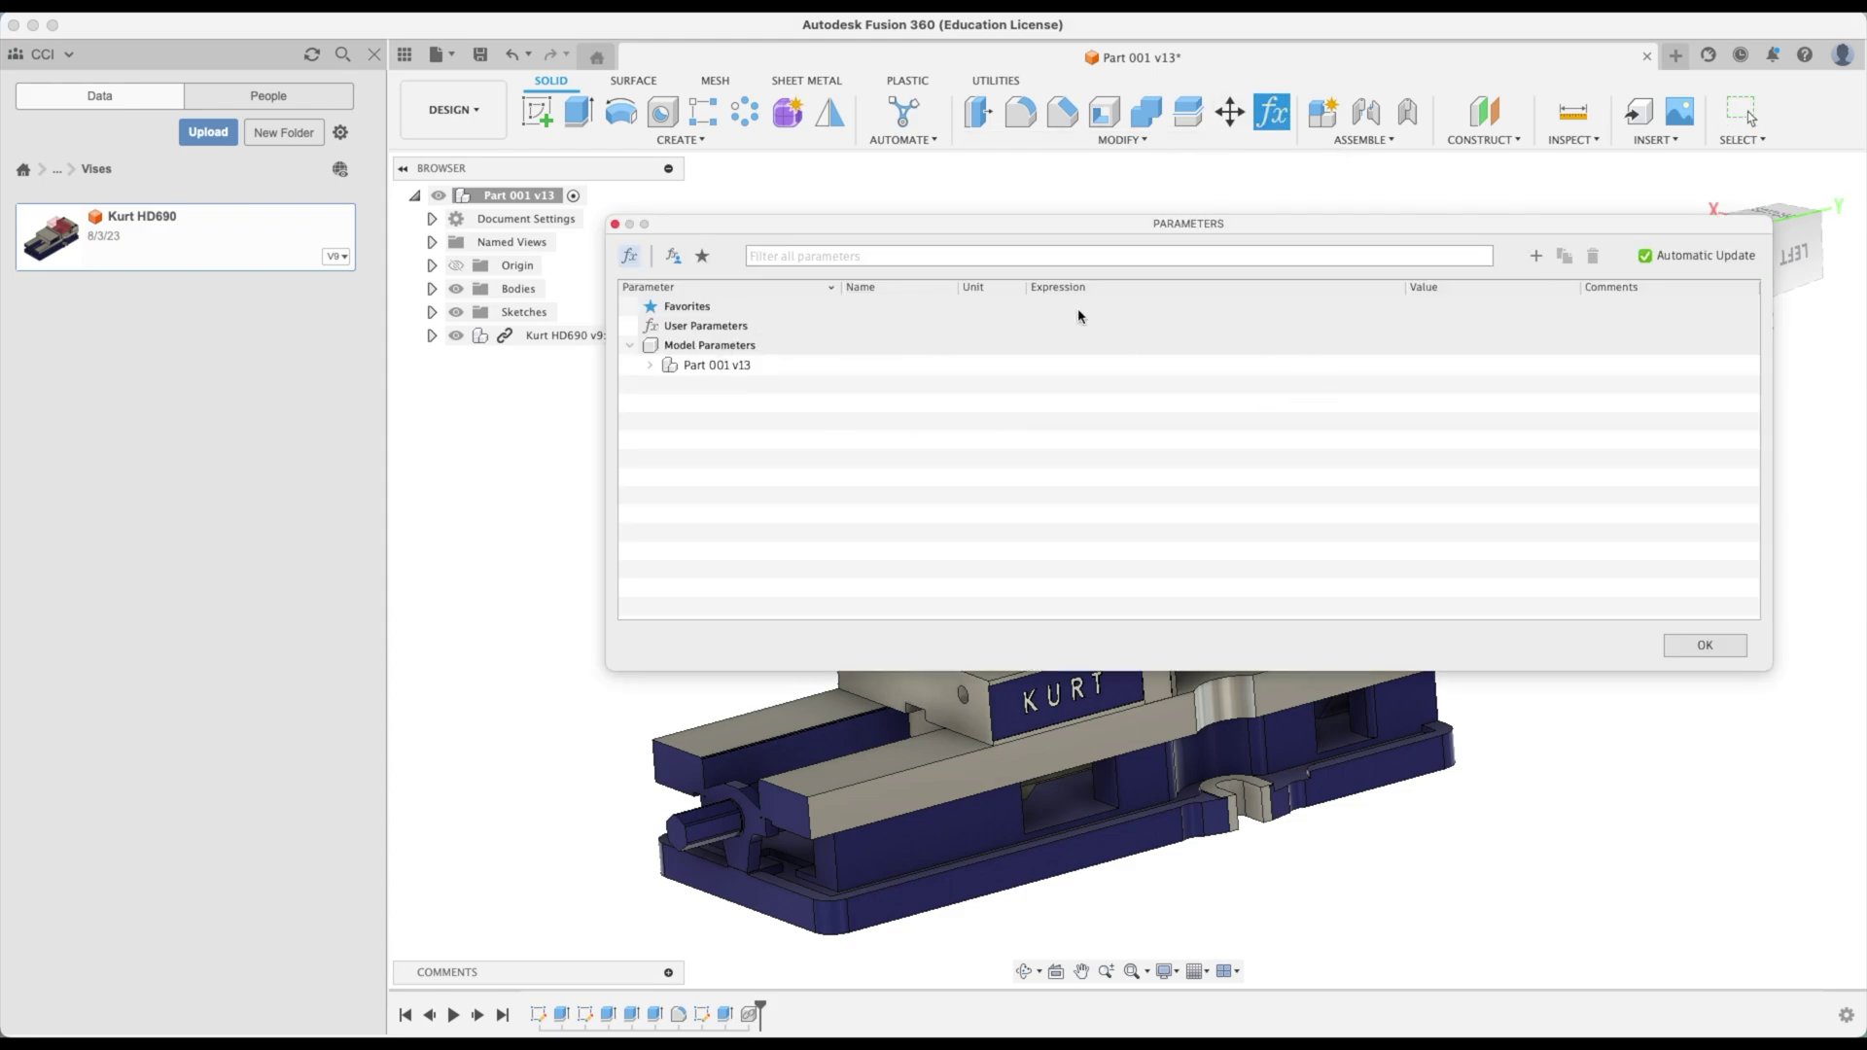
click(1705, 646)
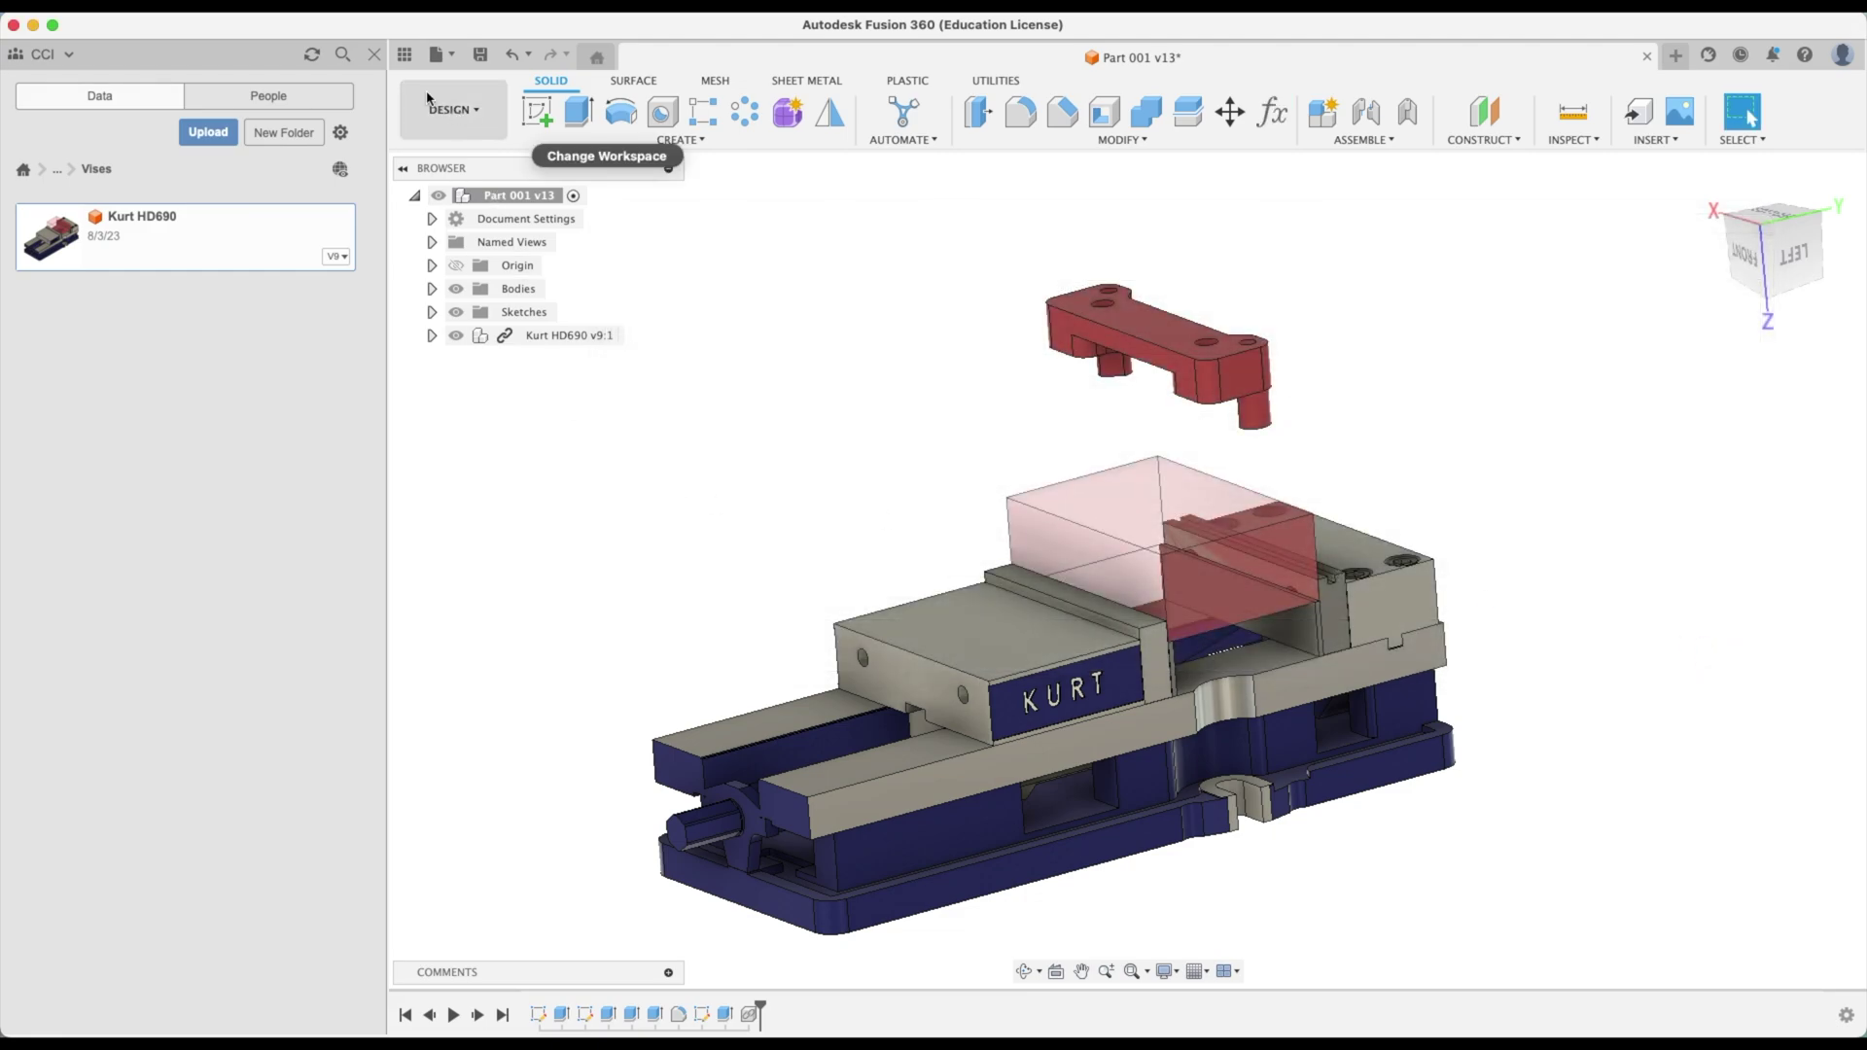
click(375, 55)
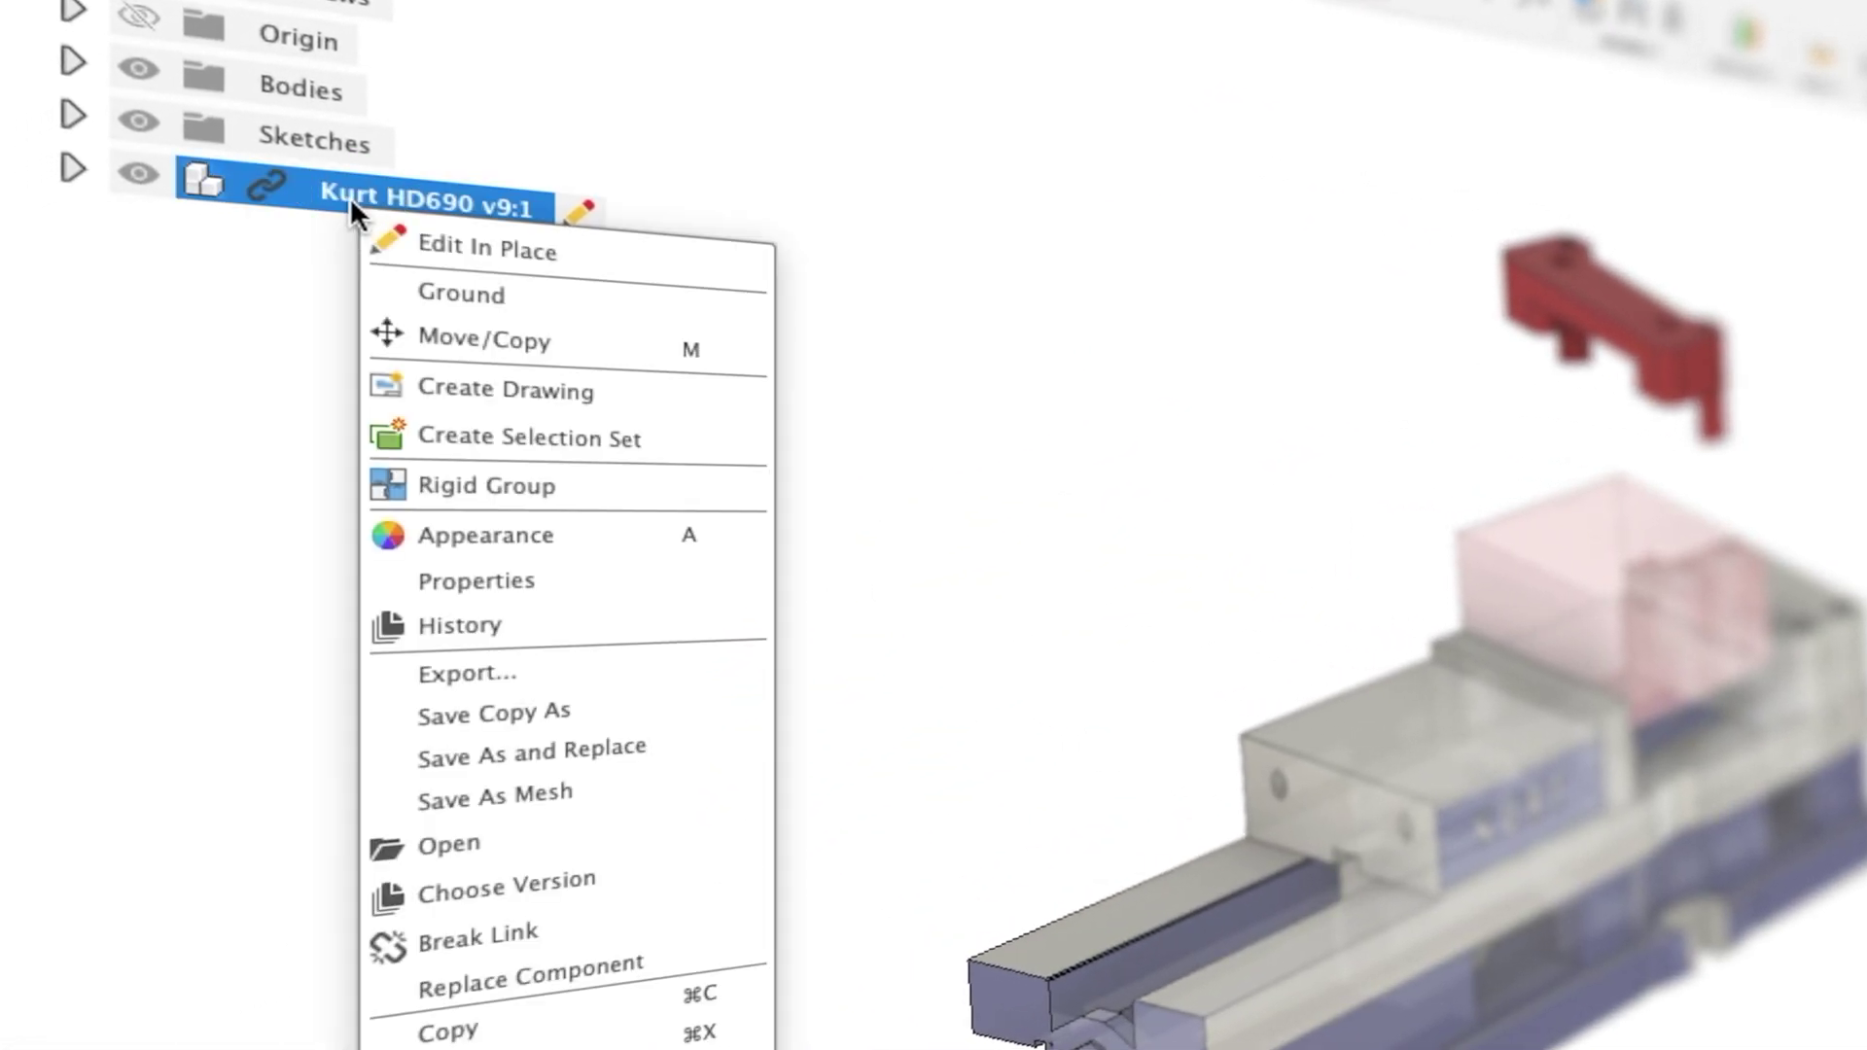
click(544, 936)
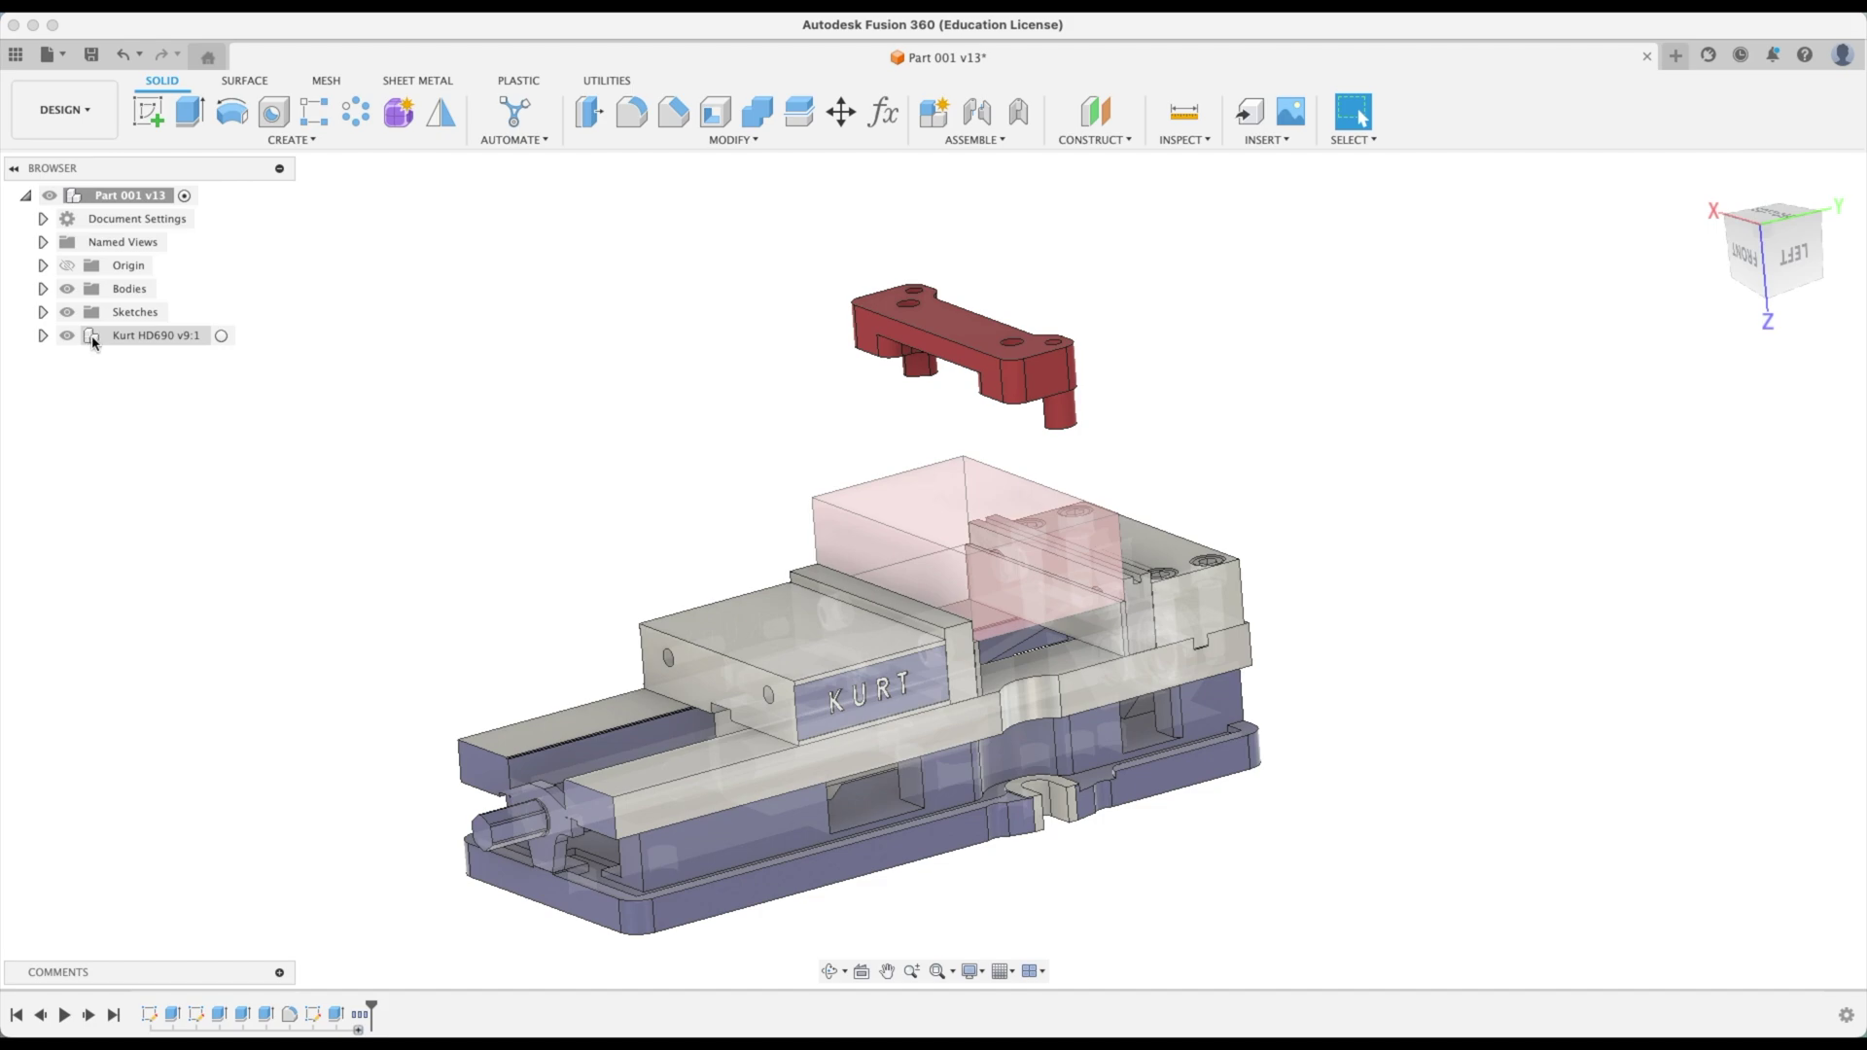
Review the vise's stock and parallel user parameters in the design's parameter list, and close the list
click(883, 111)
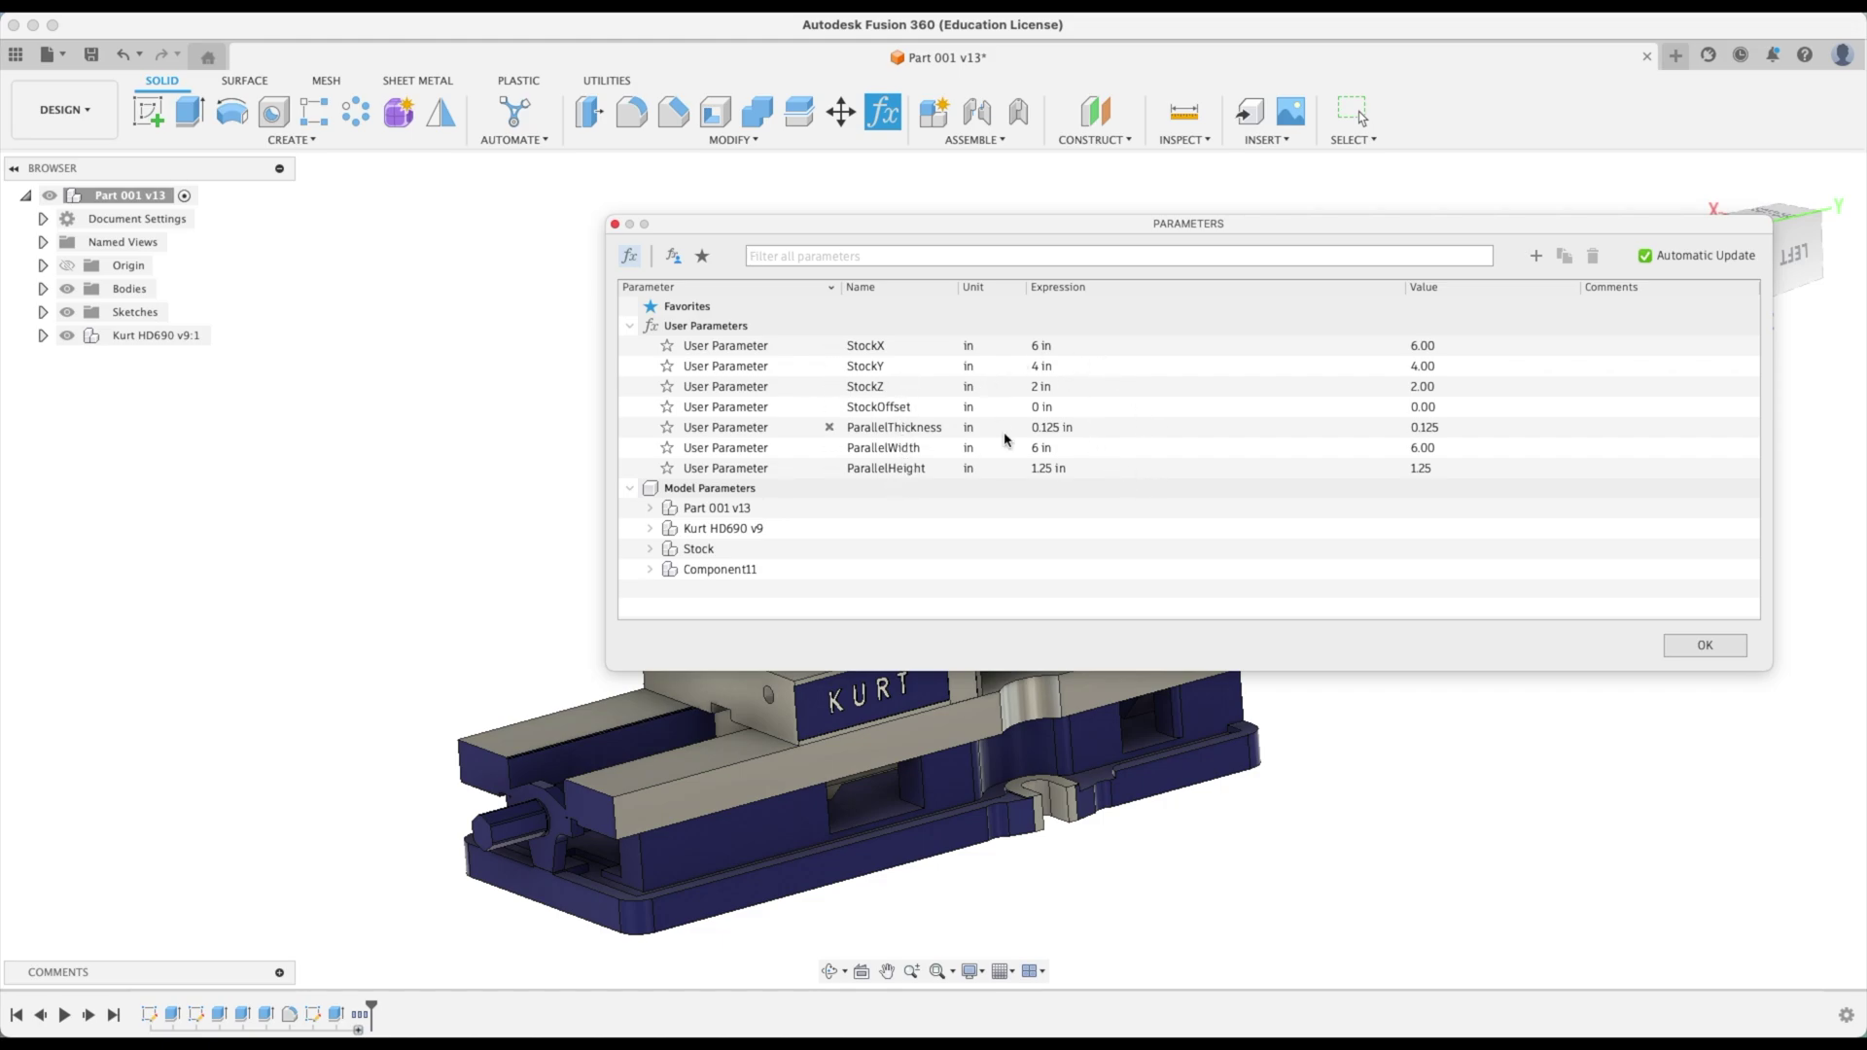
click(1726, 648)
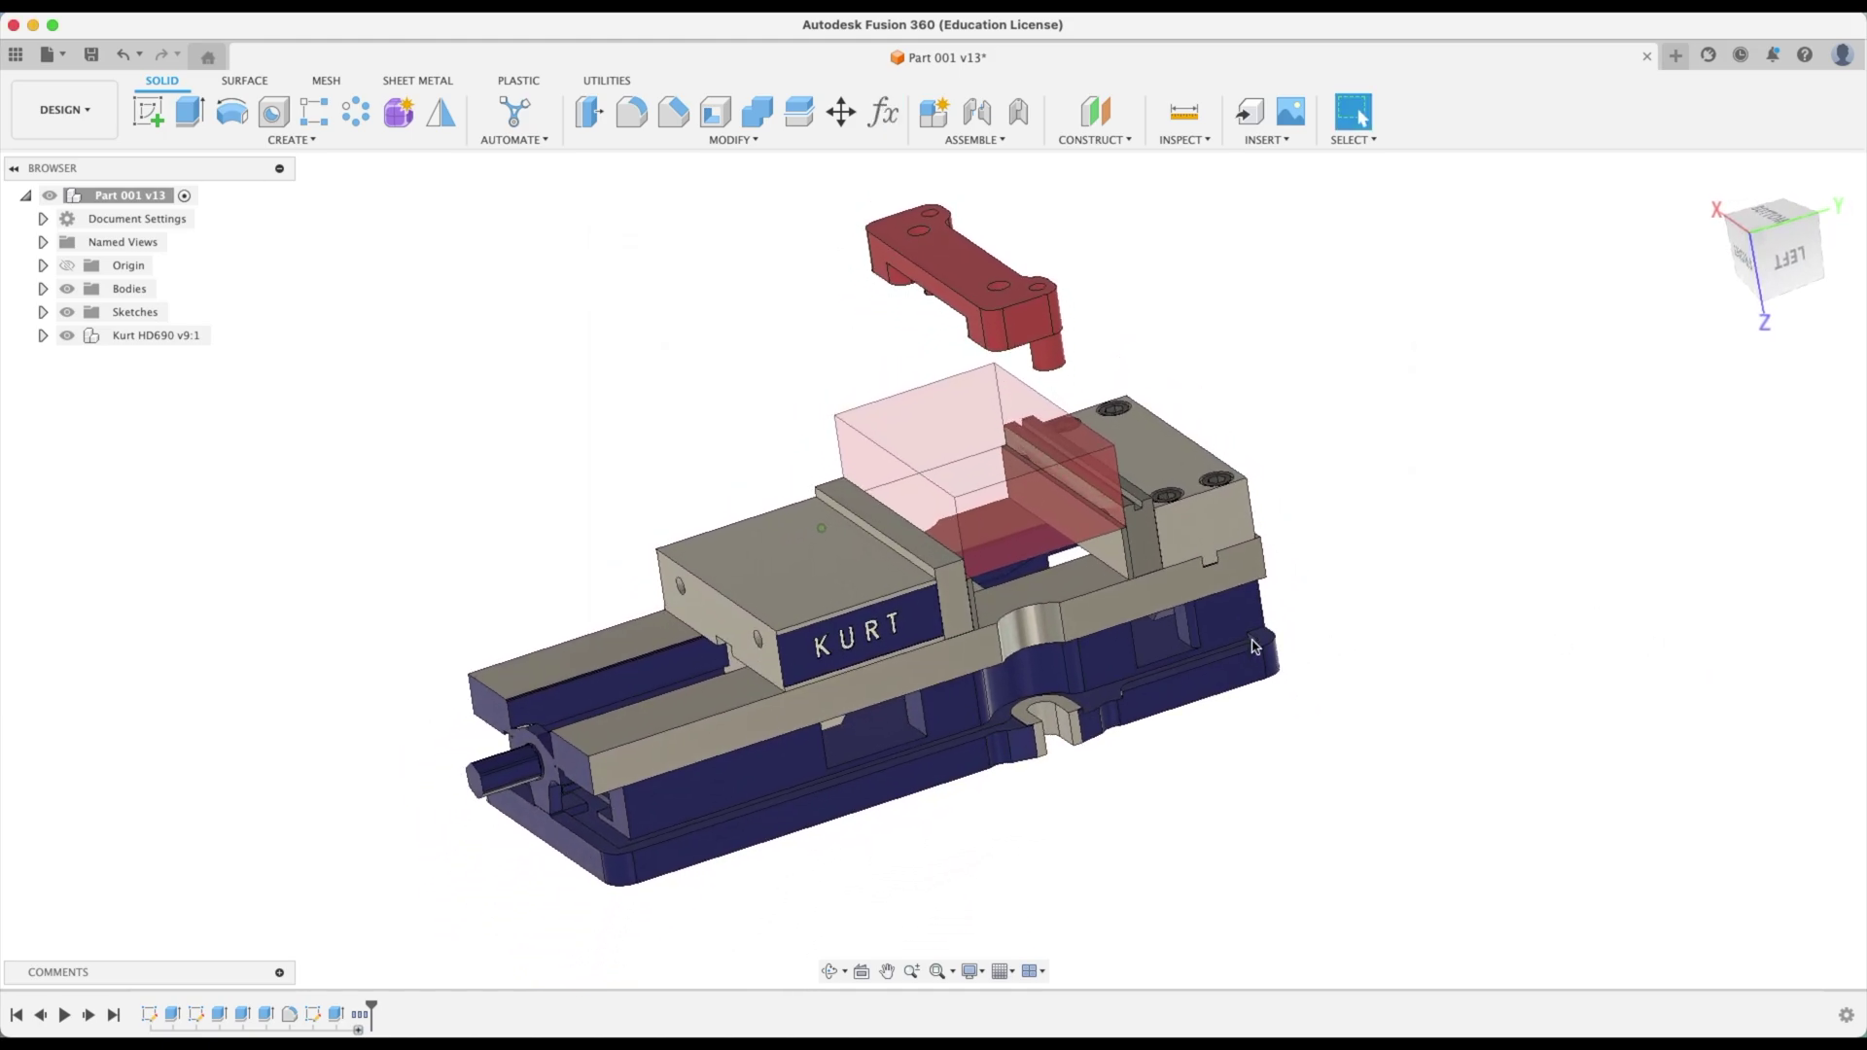
shift+middle_drag(1060, 528, 513, 311)
Switch to the Manufacture workspace and examine Setup1's stock mode, offsets and dimensions around the part
click(64, 109)
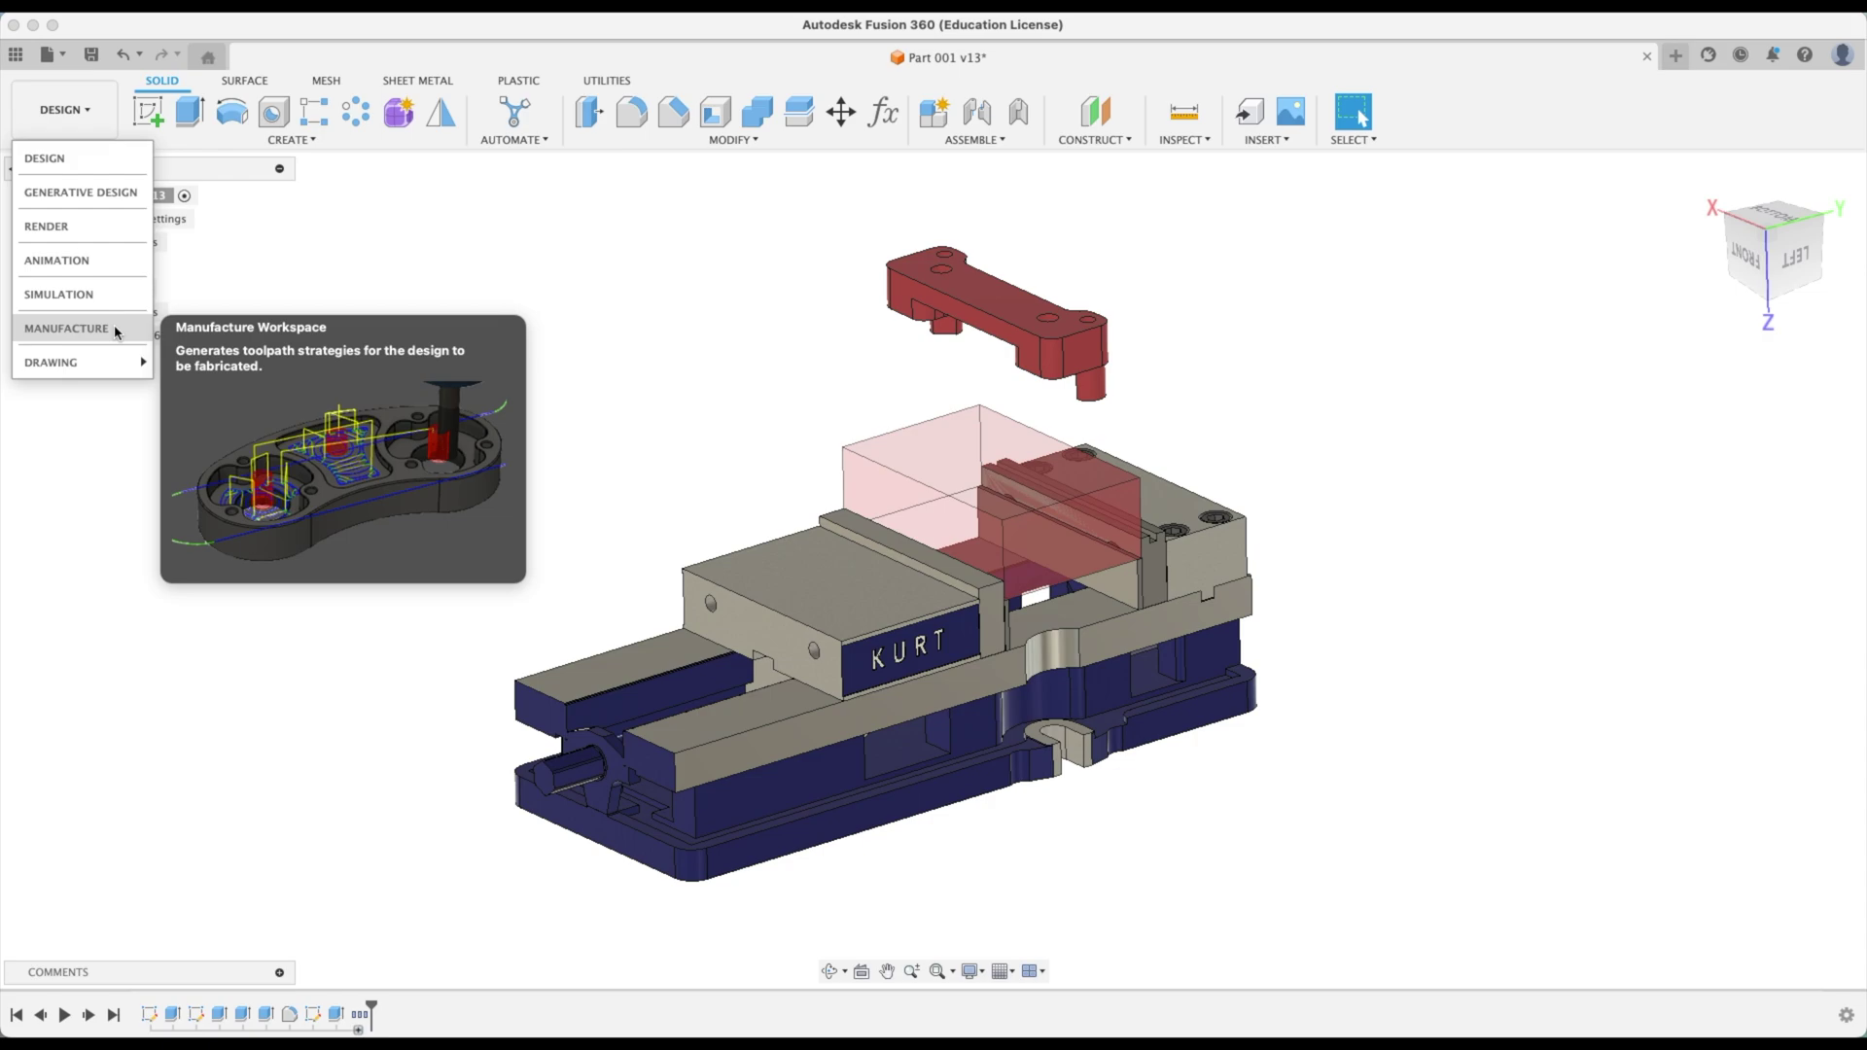
click(67, 329)
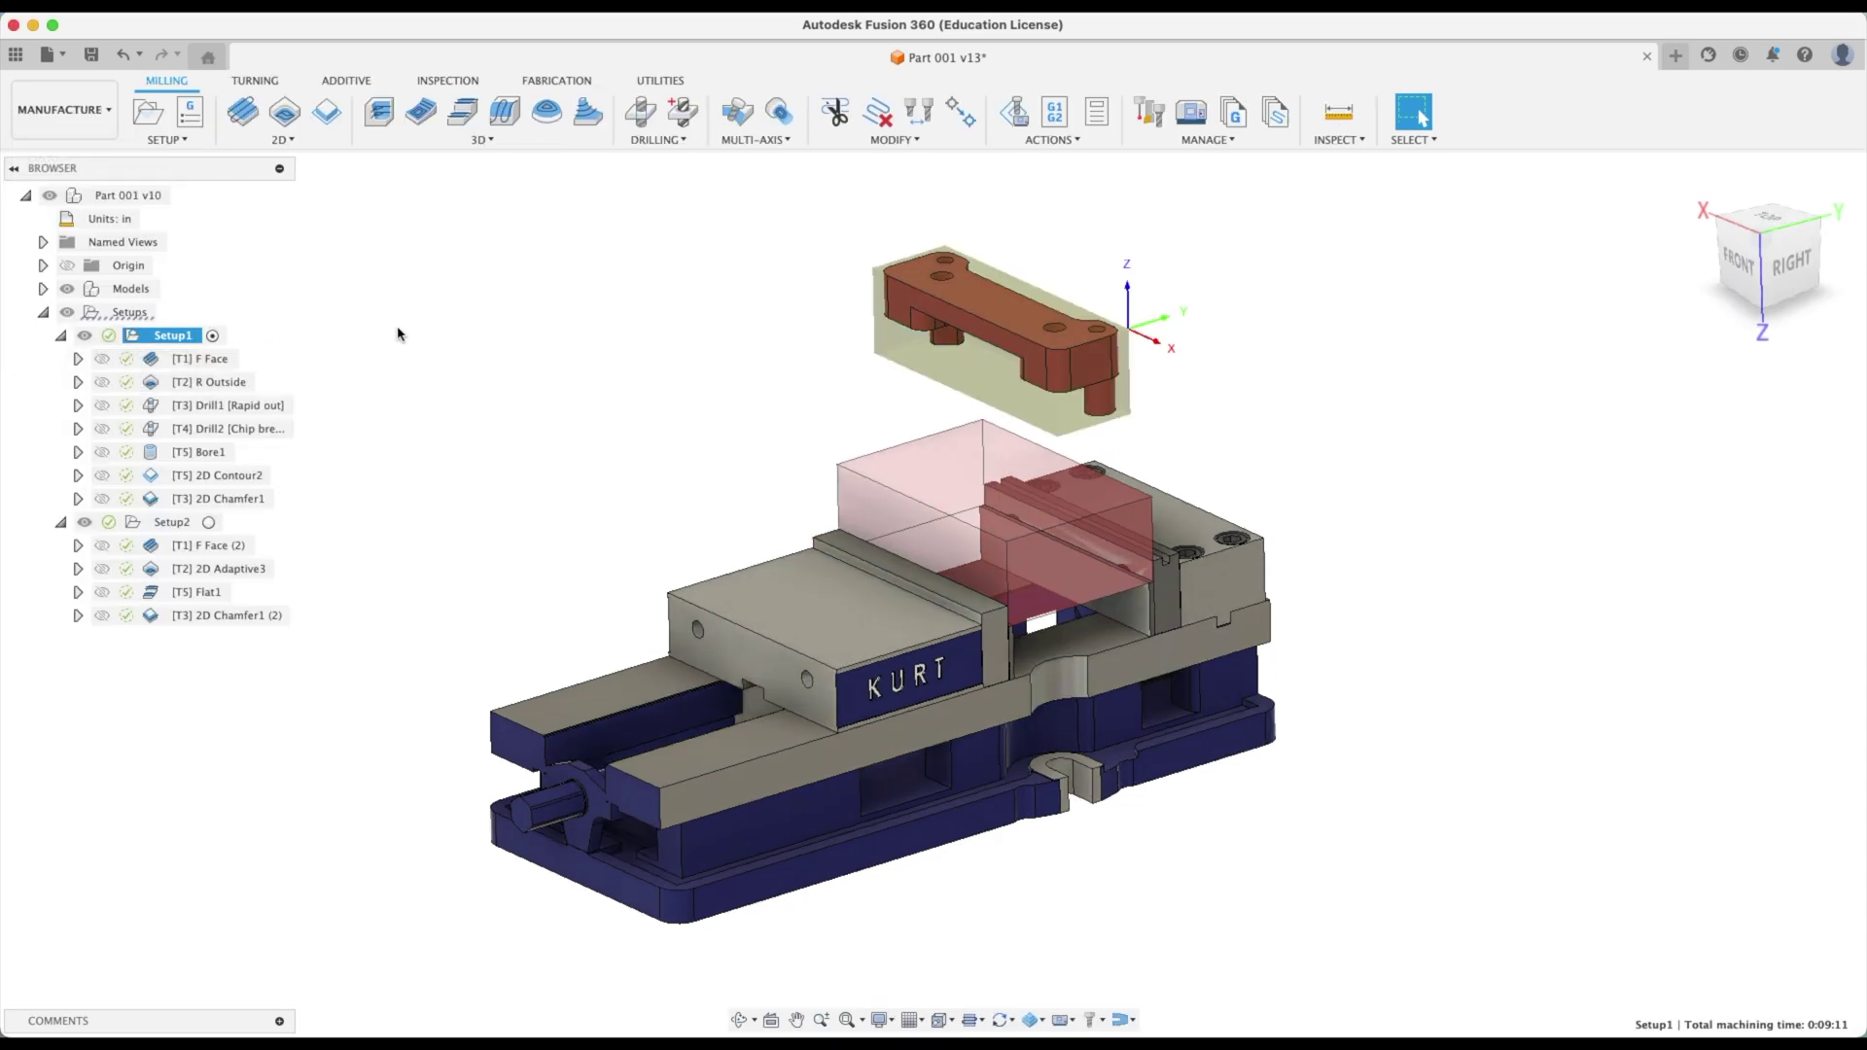
scroll(958, 530, up, 5)
shift+middle_drag(1088, 371, 953, 336)
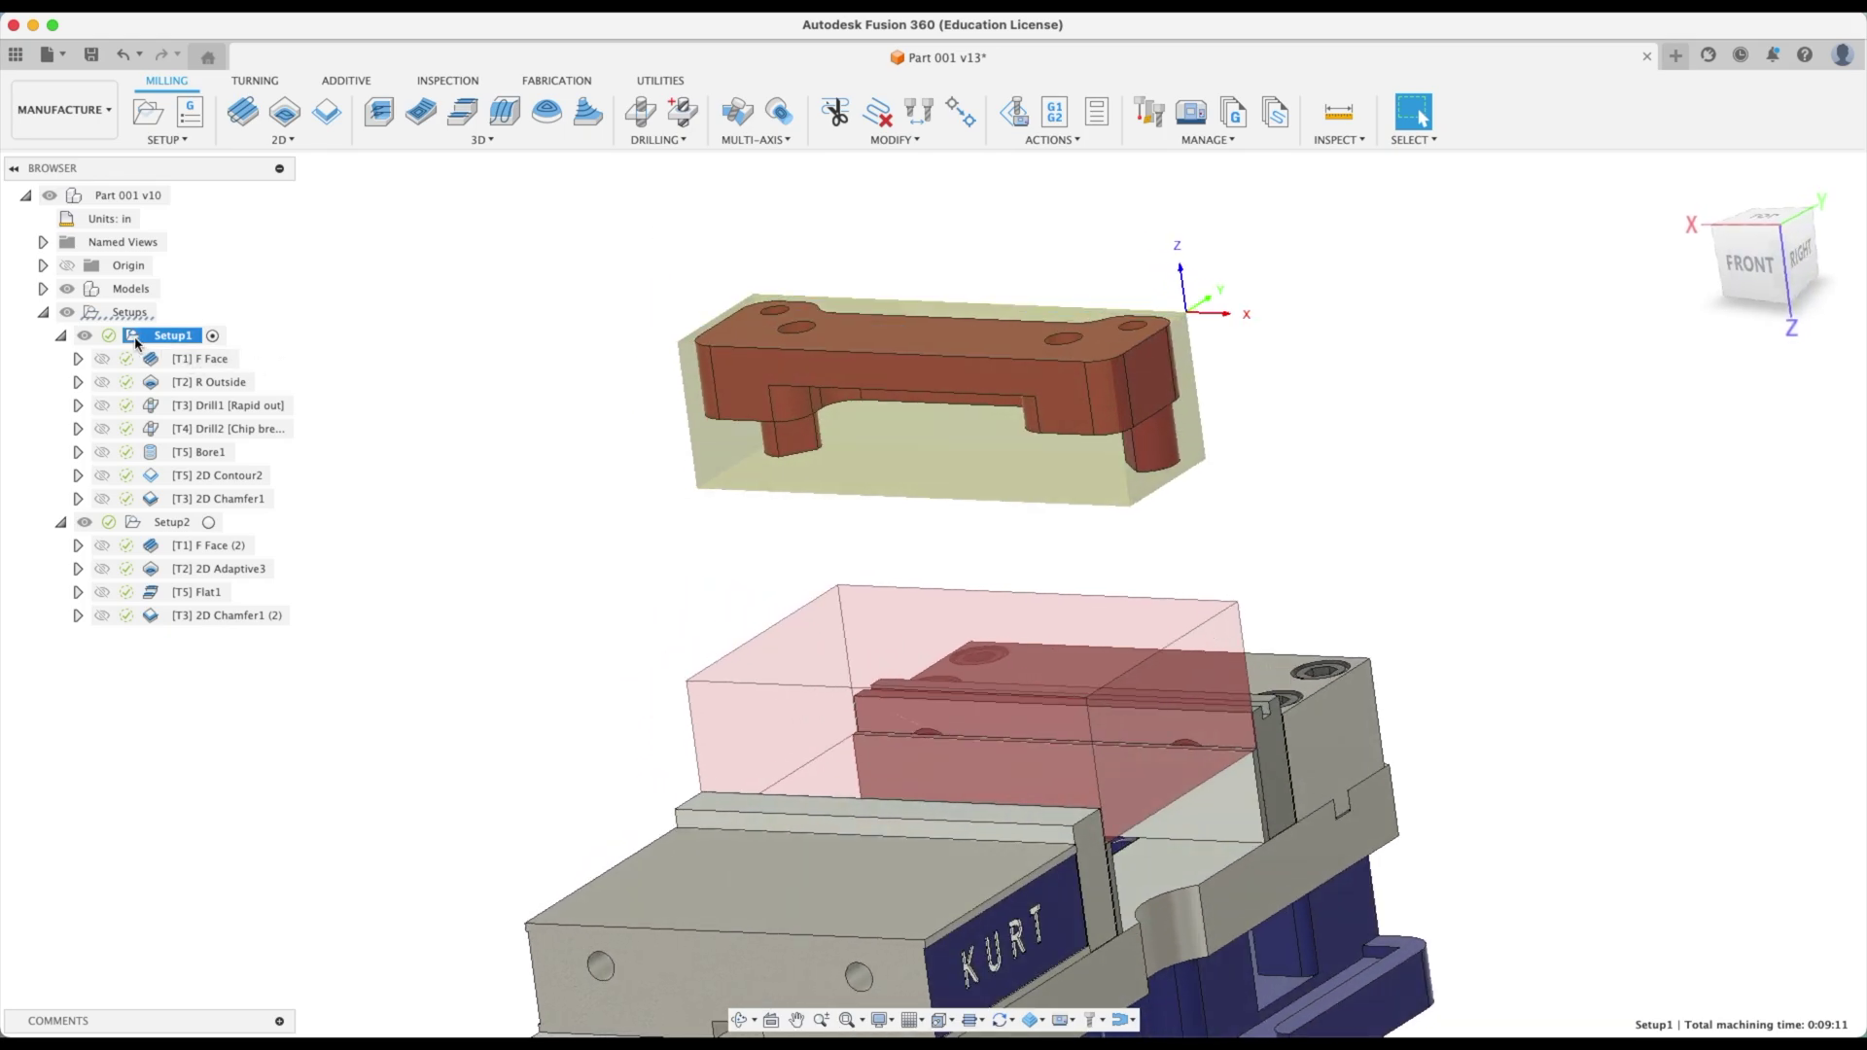
right_click(137, 343)
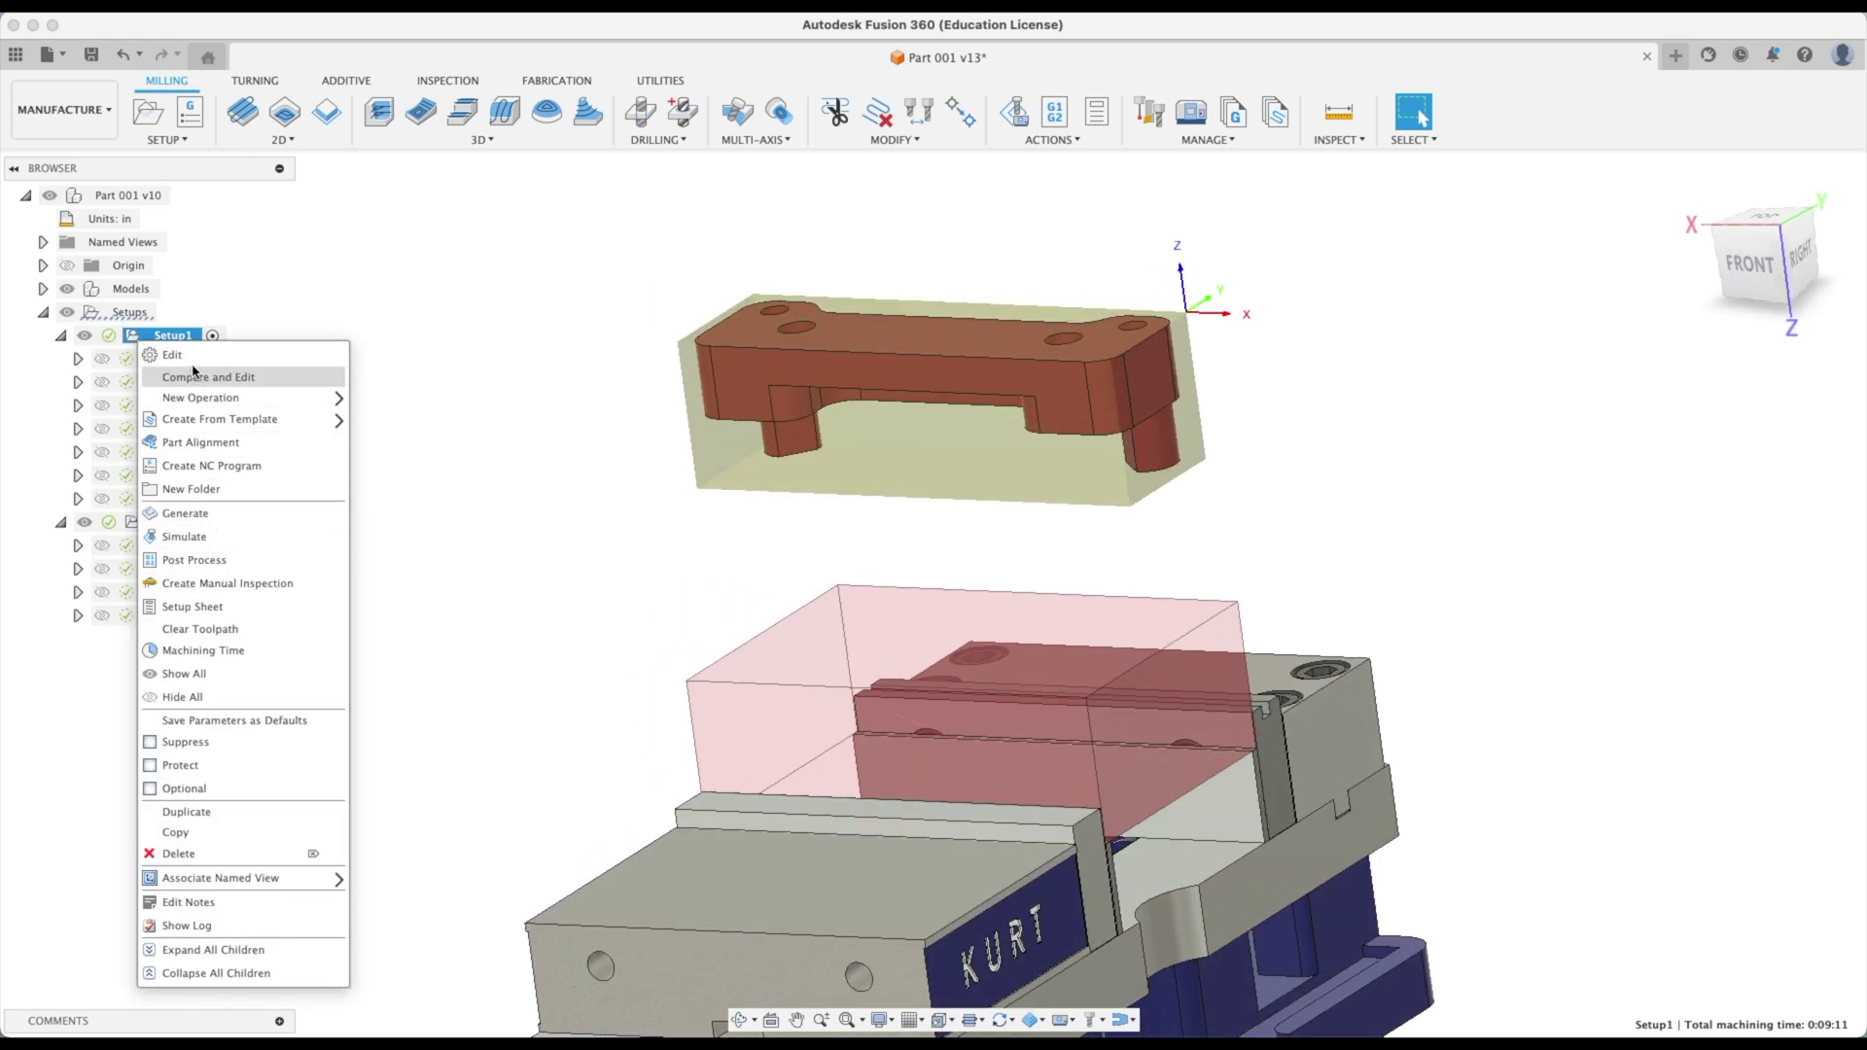
click(180, 356)
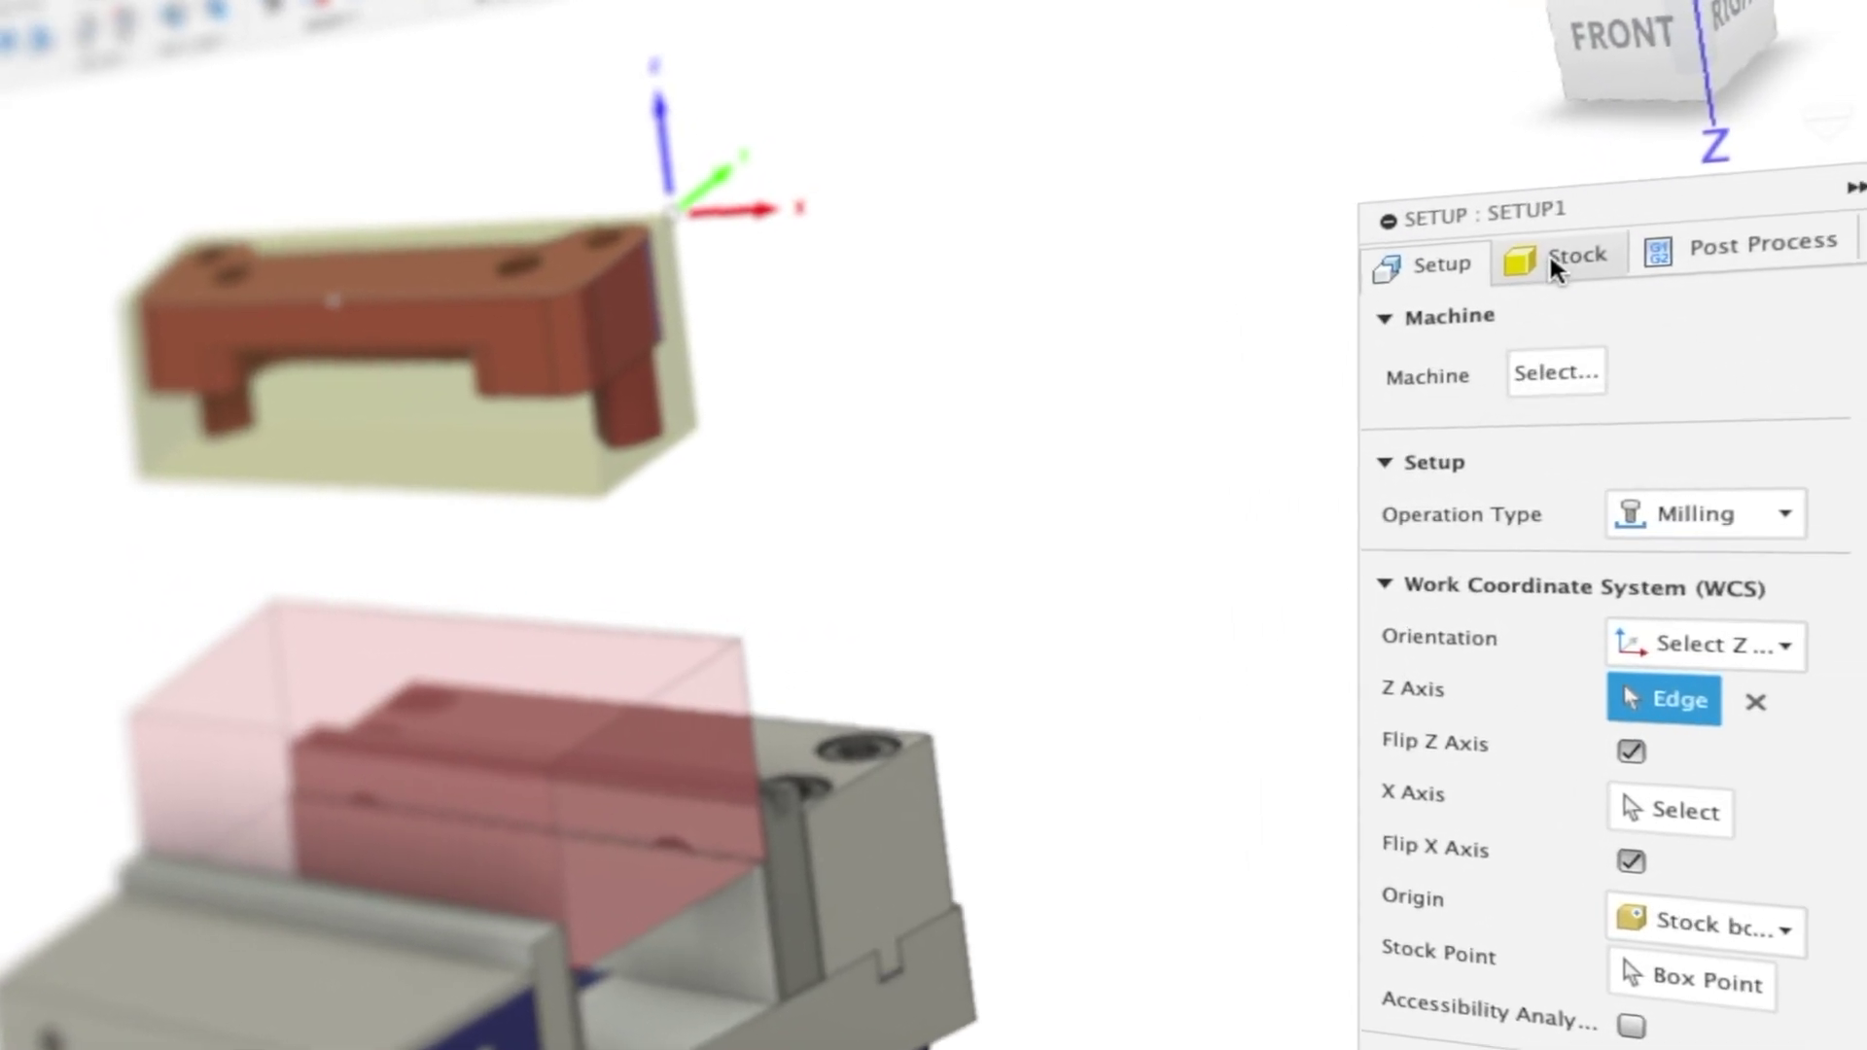
click(1729, 374)
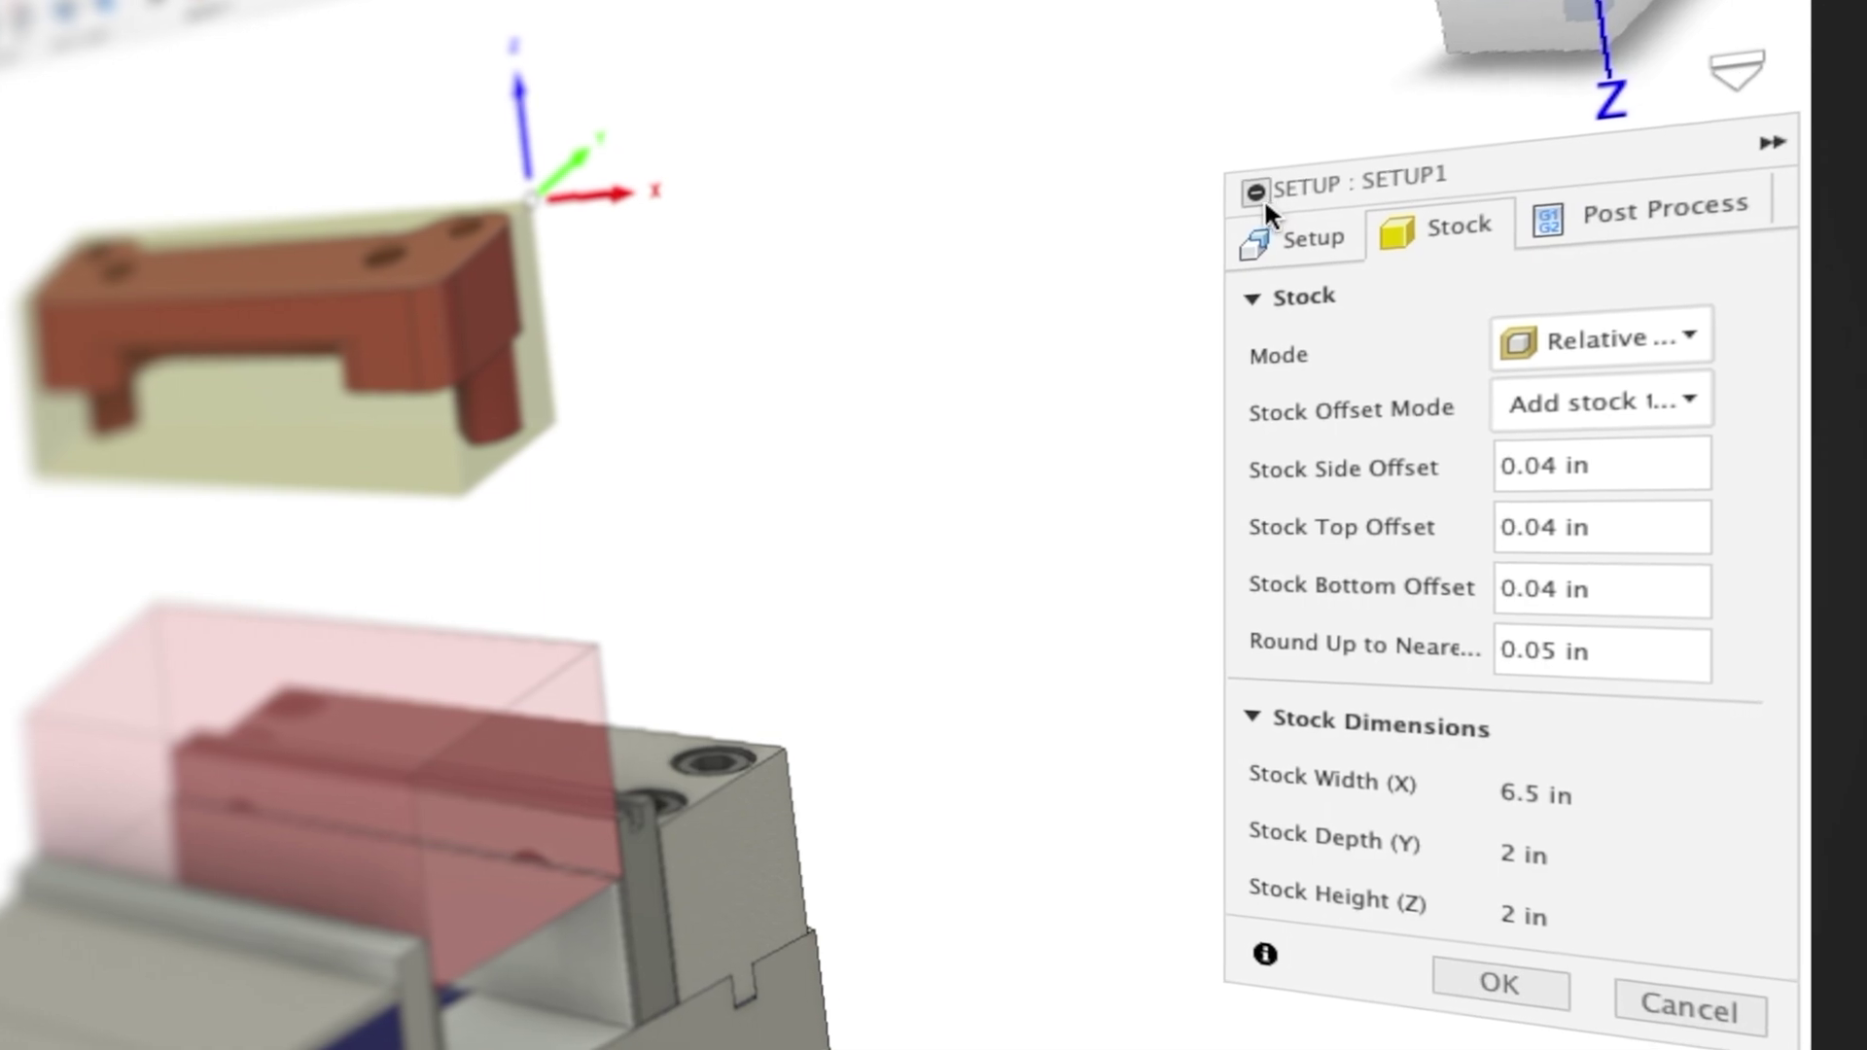
drag(1135, 204, 821, 200)
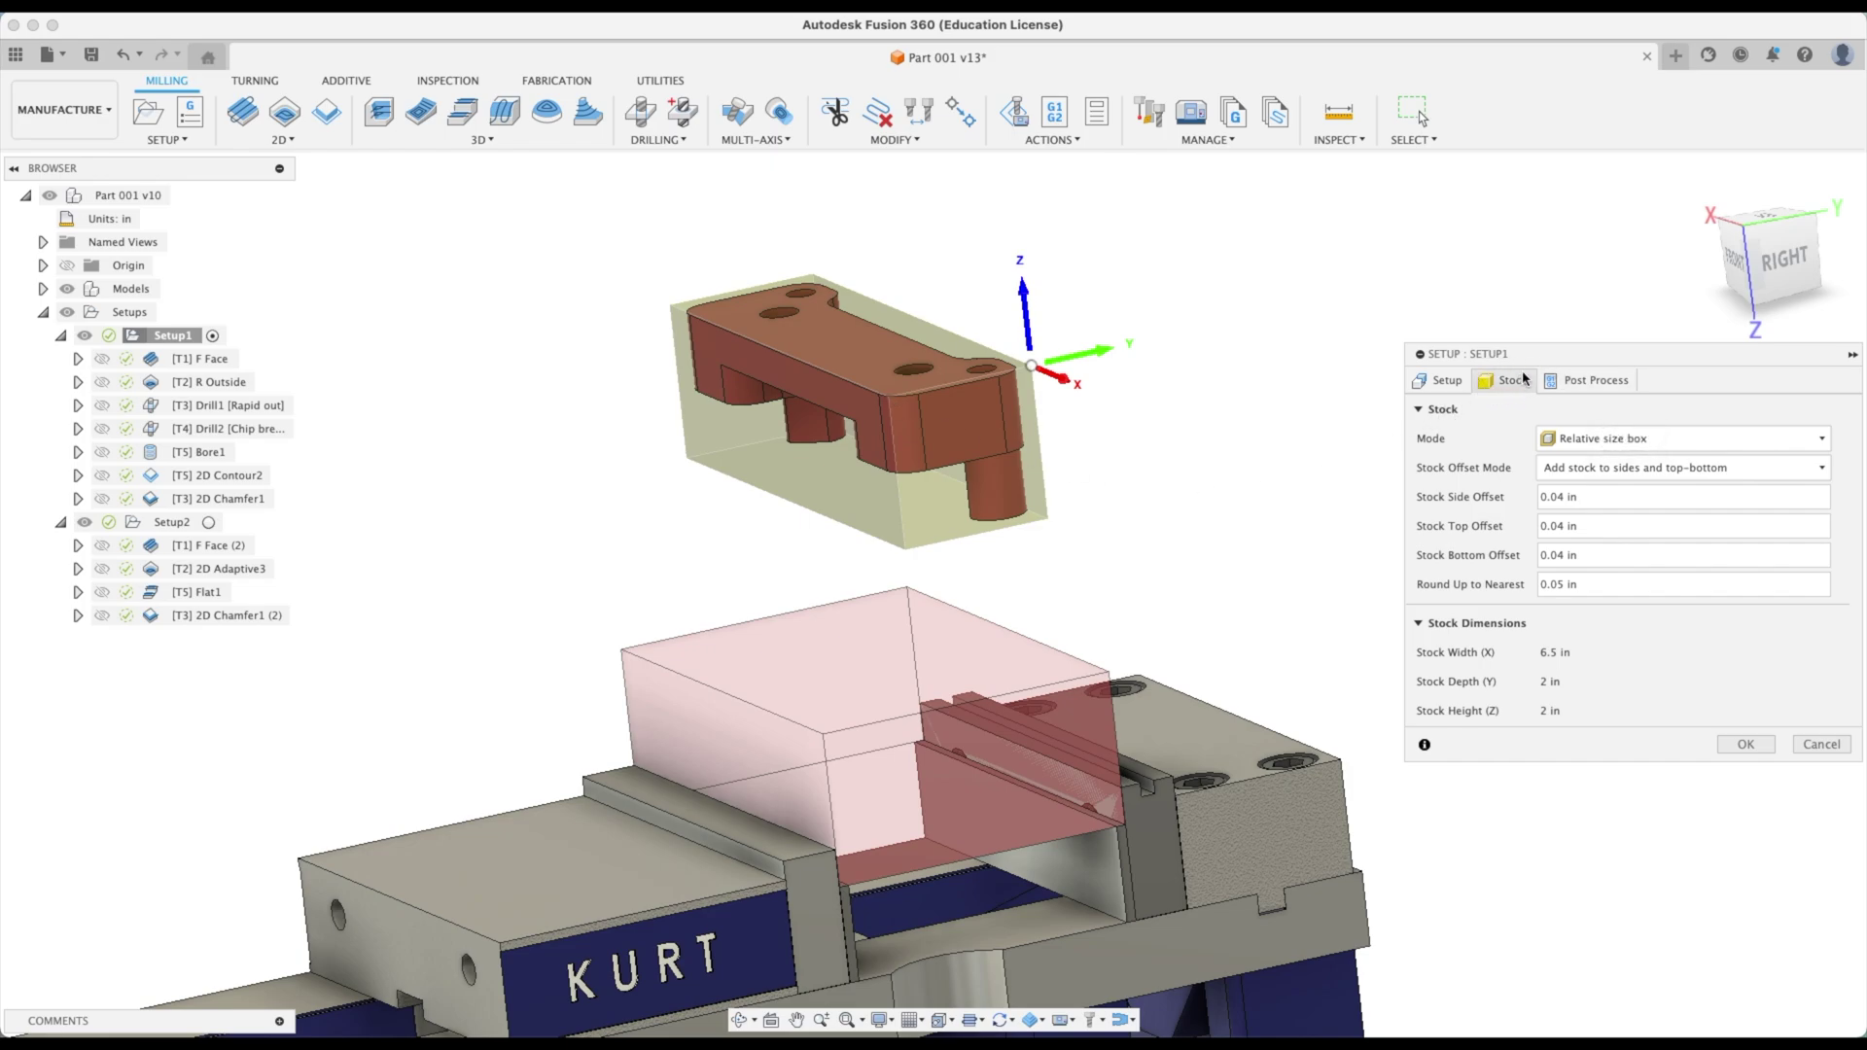
click(1745, 745)
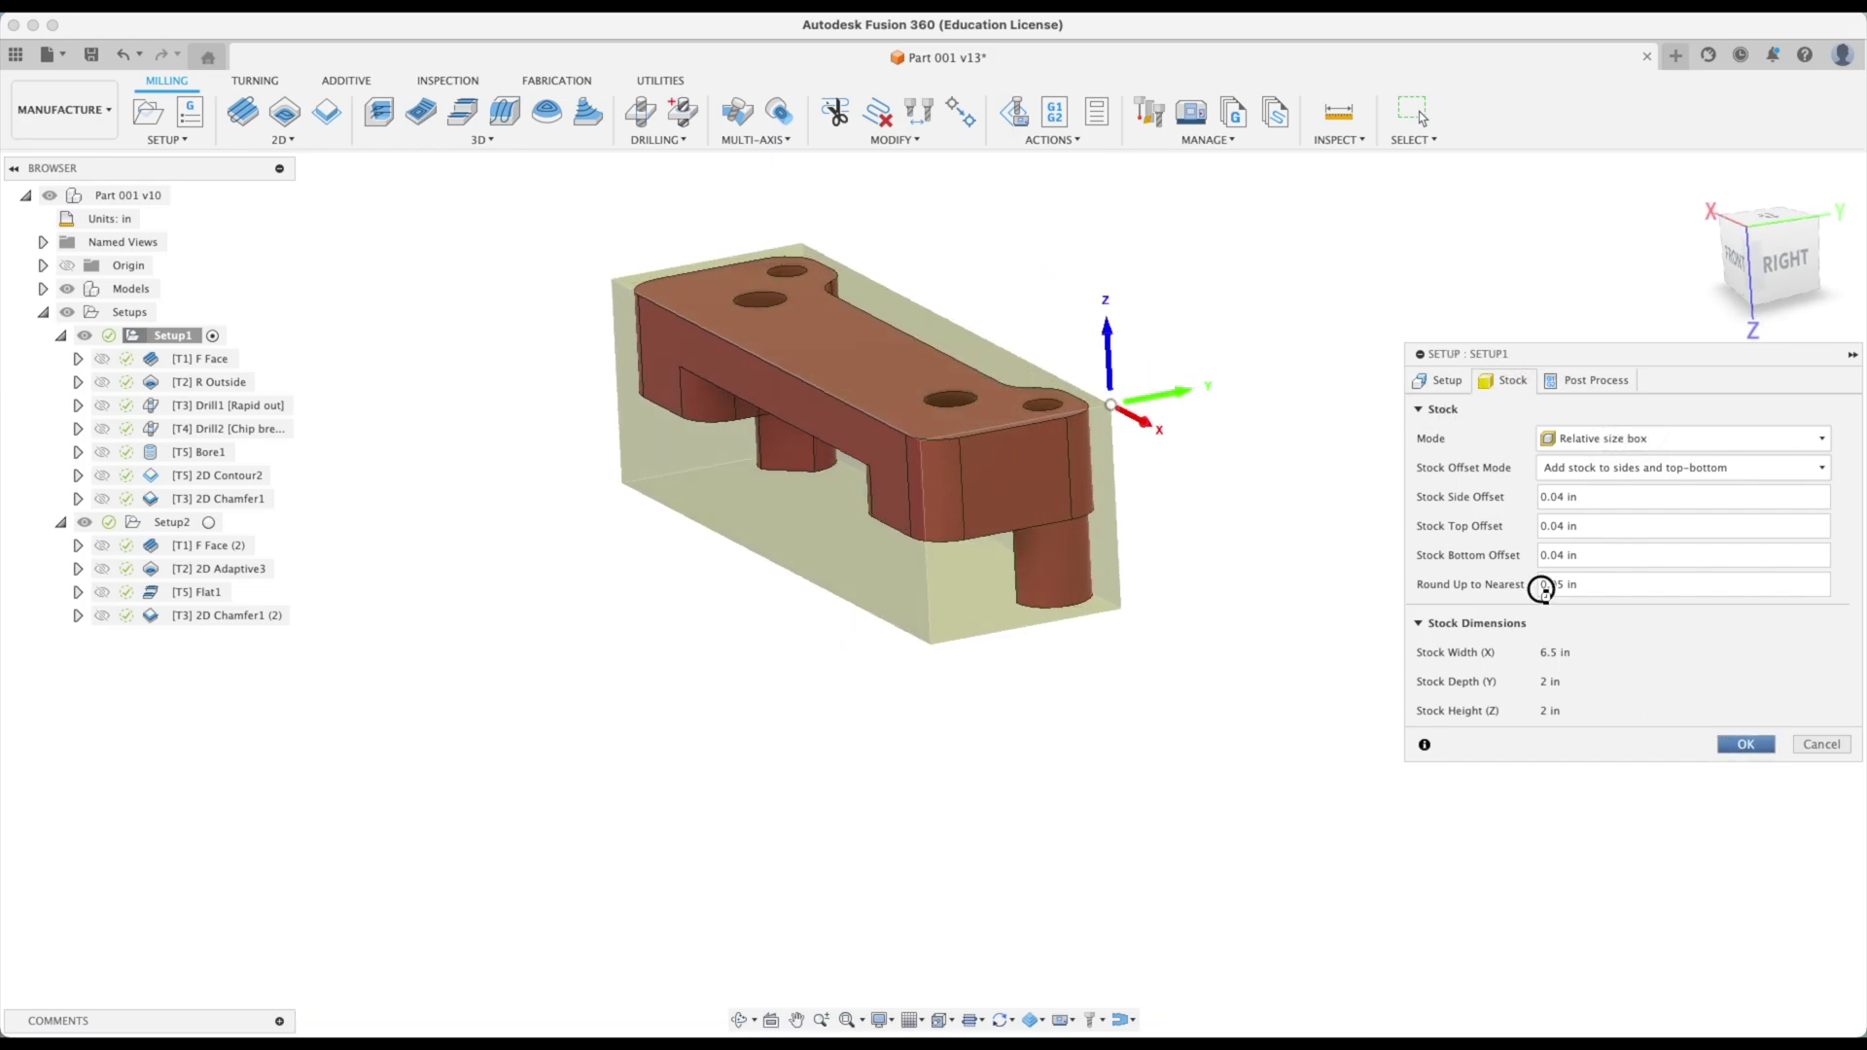
Return to the Design workspace and start a joint from the vise stock's top-face centre to the part's top-face centre
click(63, 109)
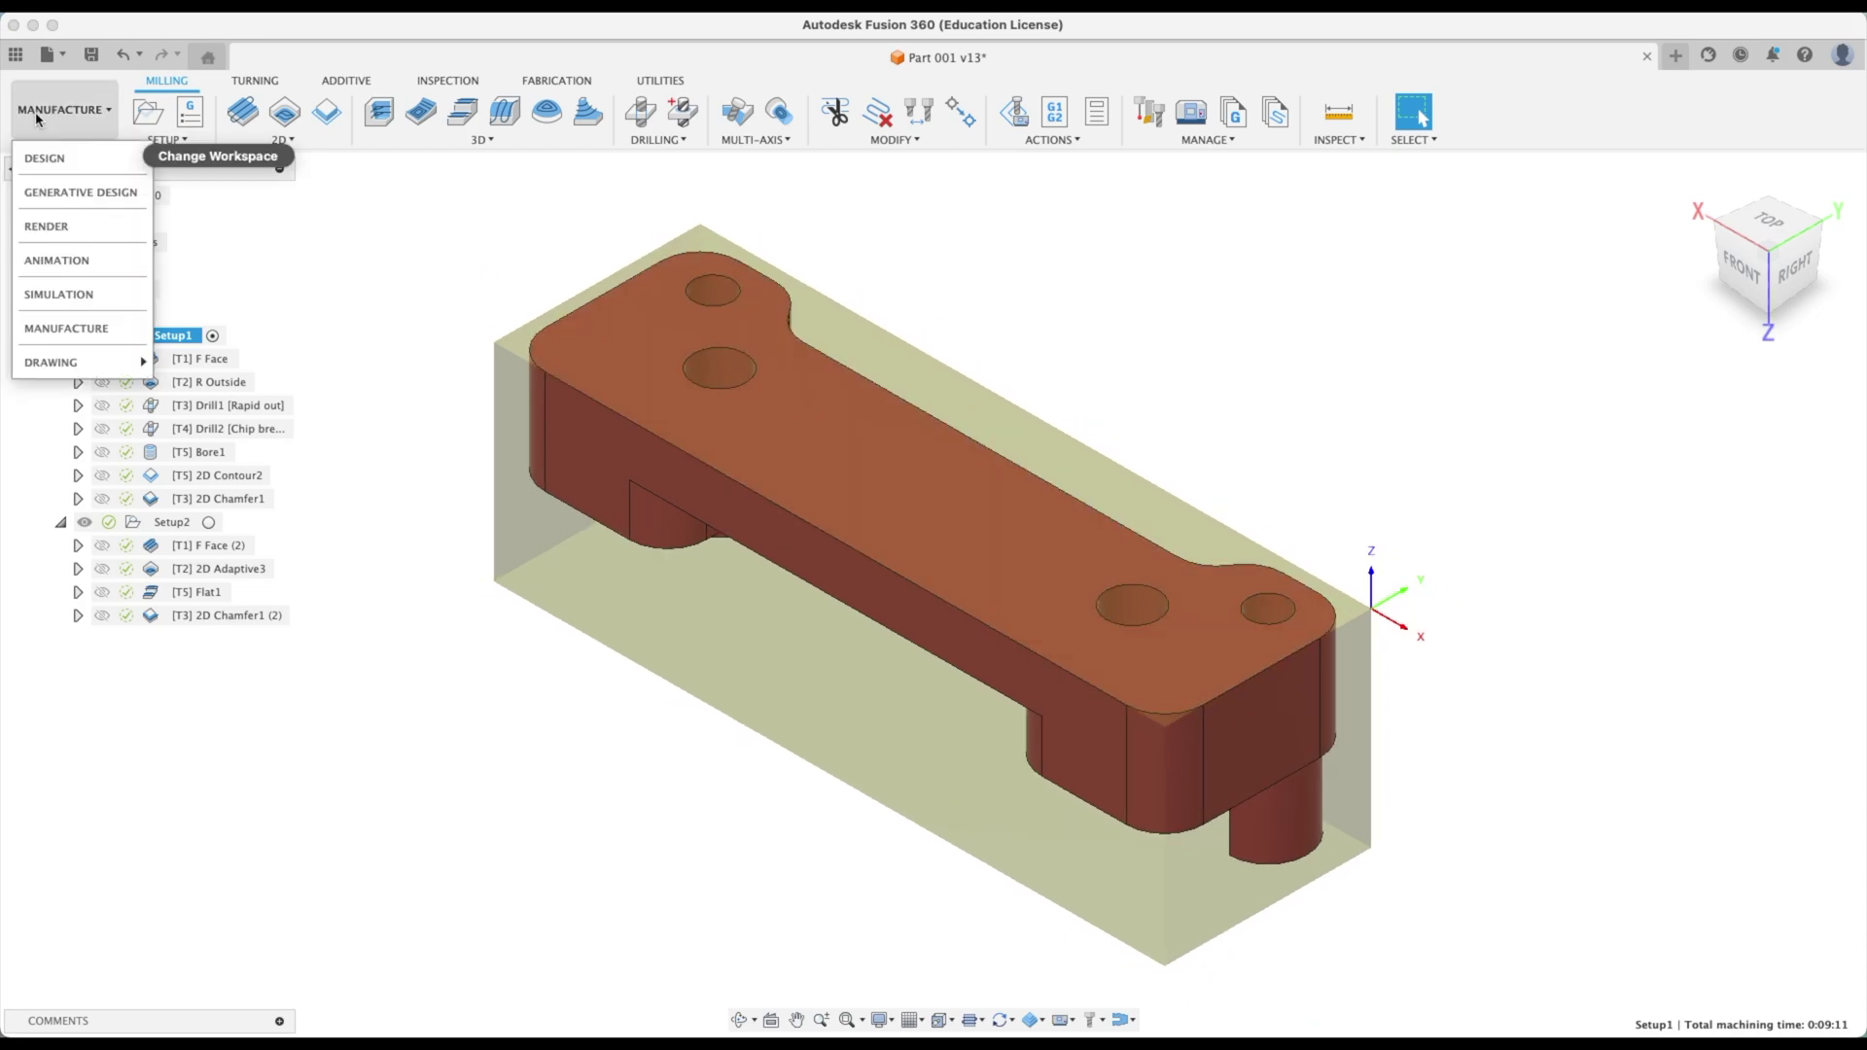
click(49, 158)
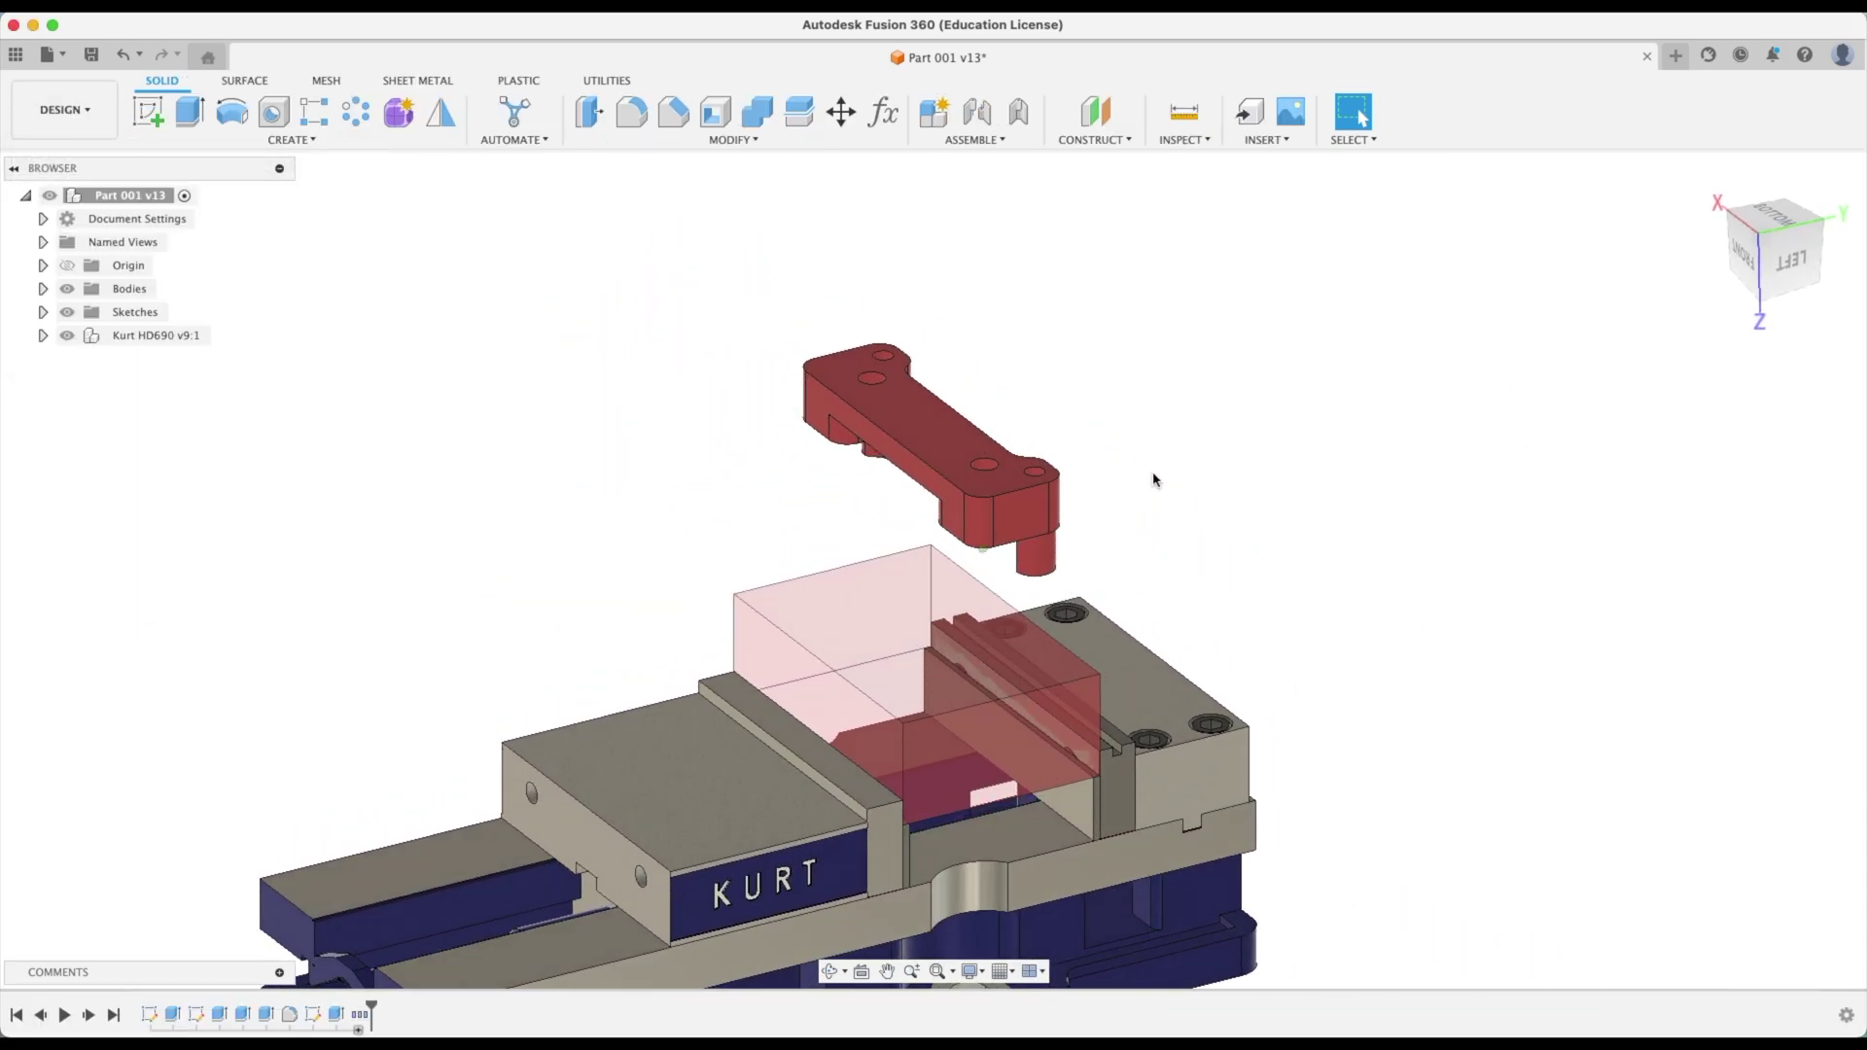
click(978, 114)
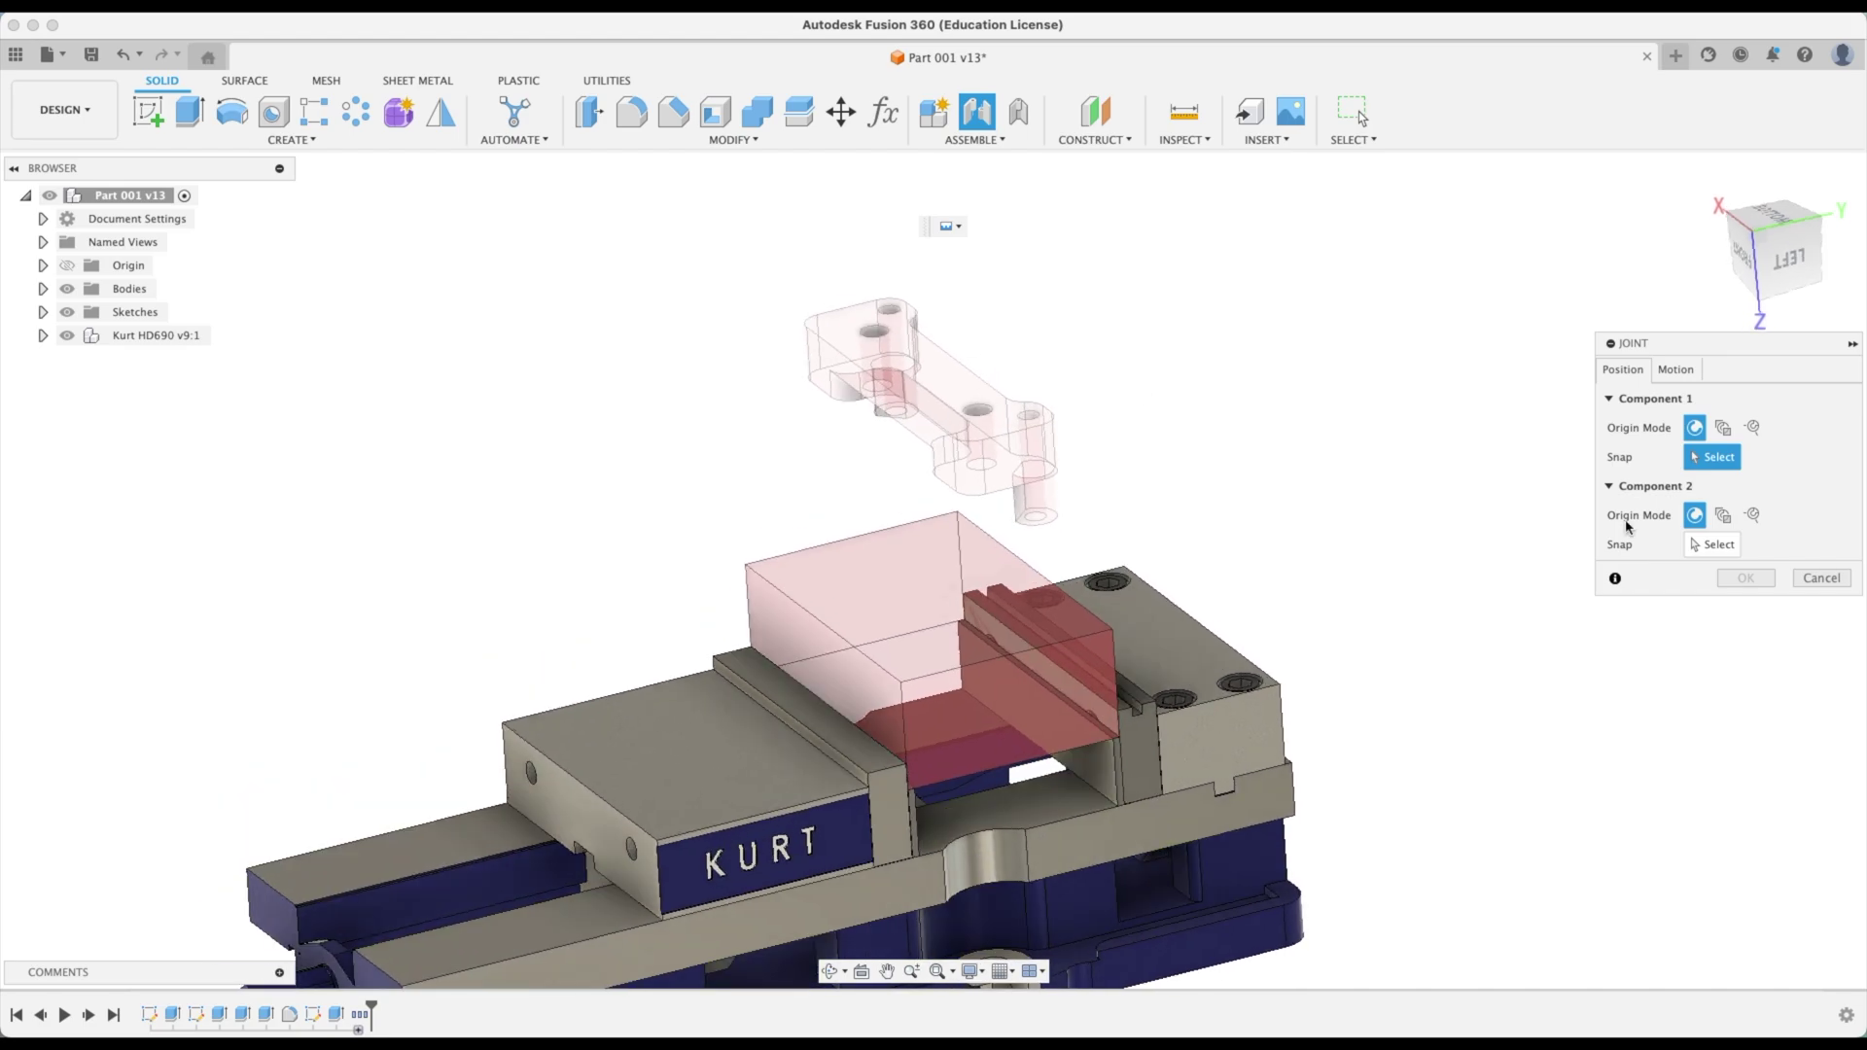
scroll(1293, 379, down, 5)
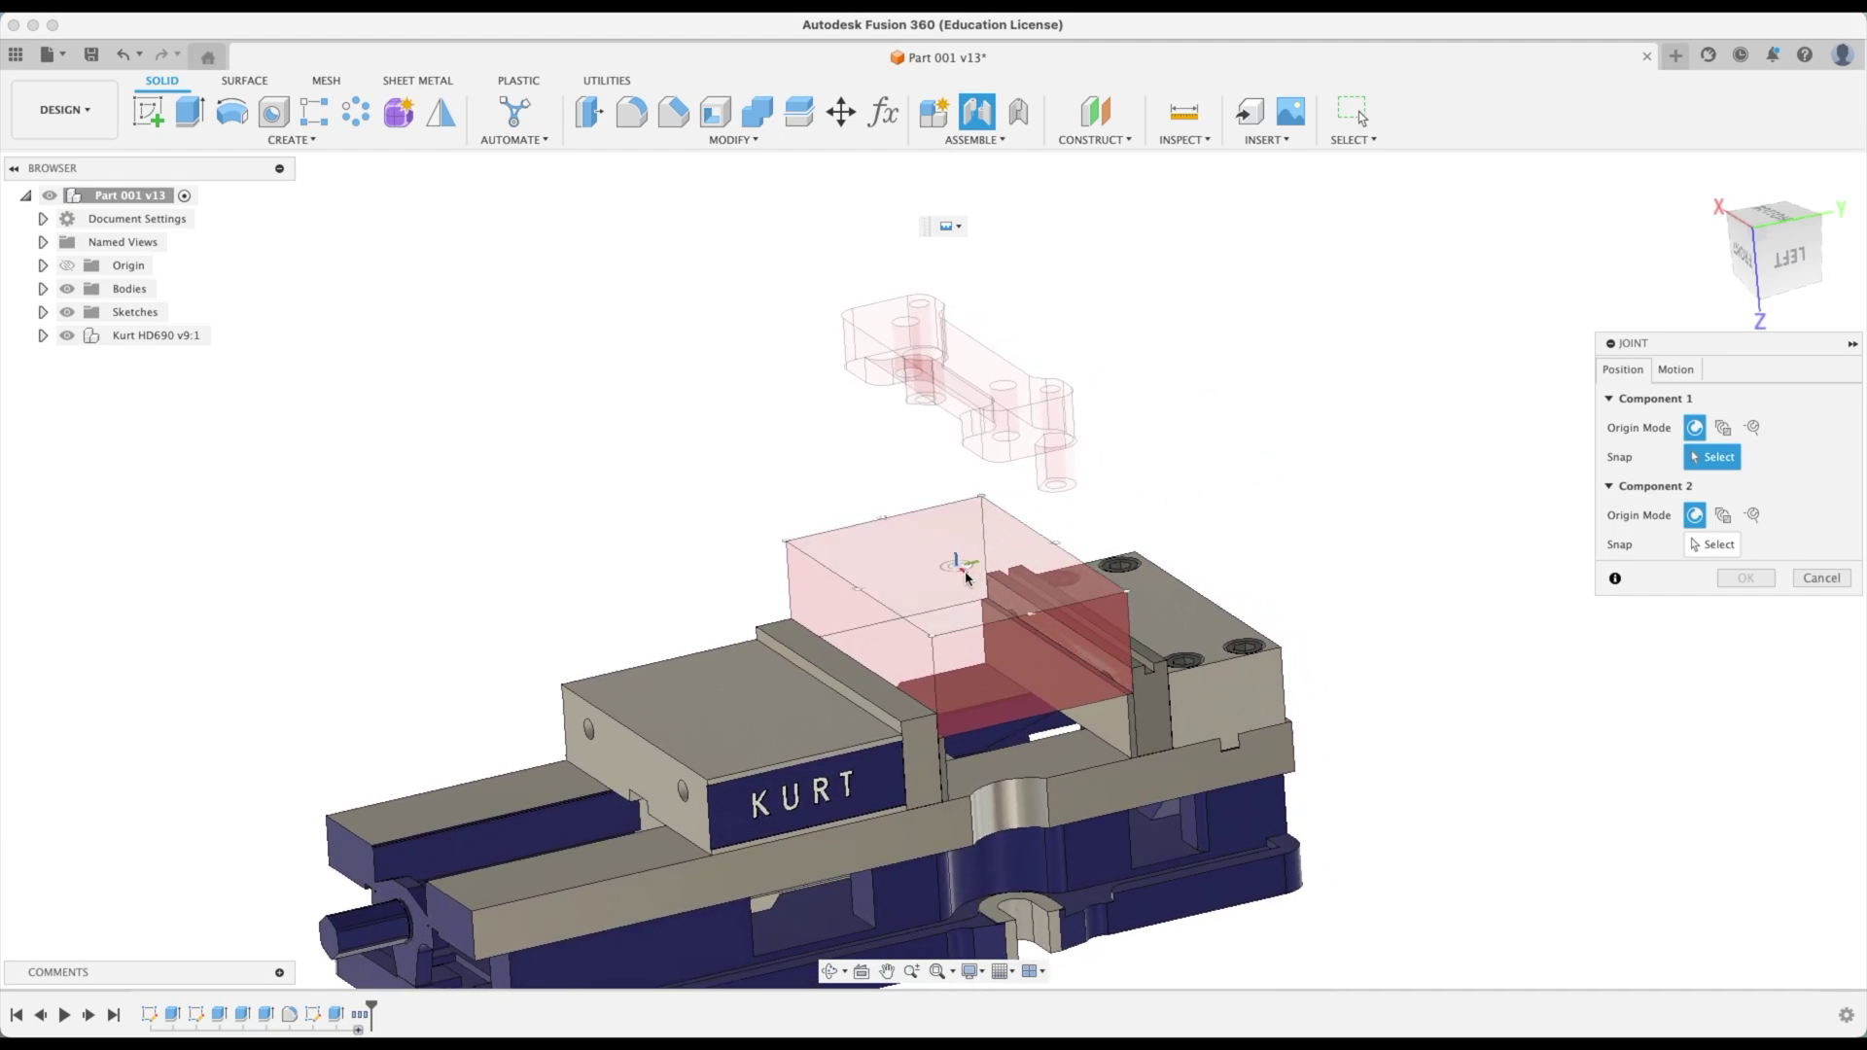
click(968, 574)
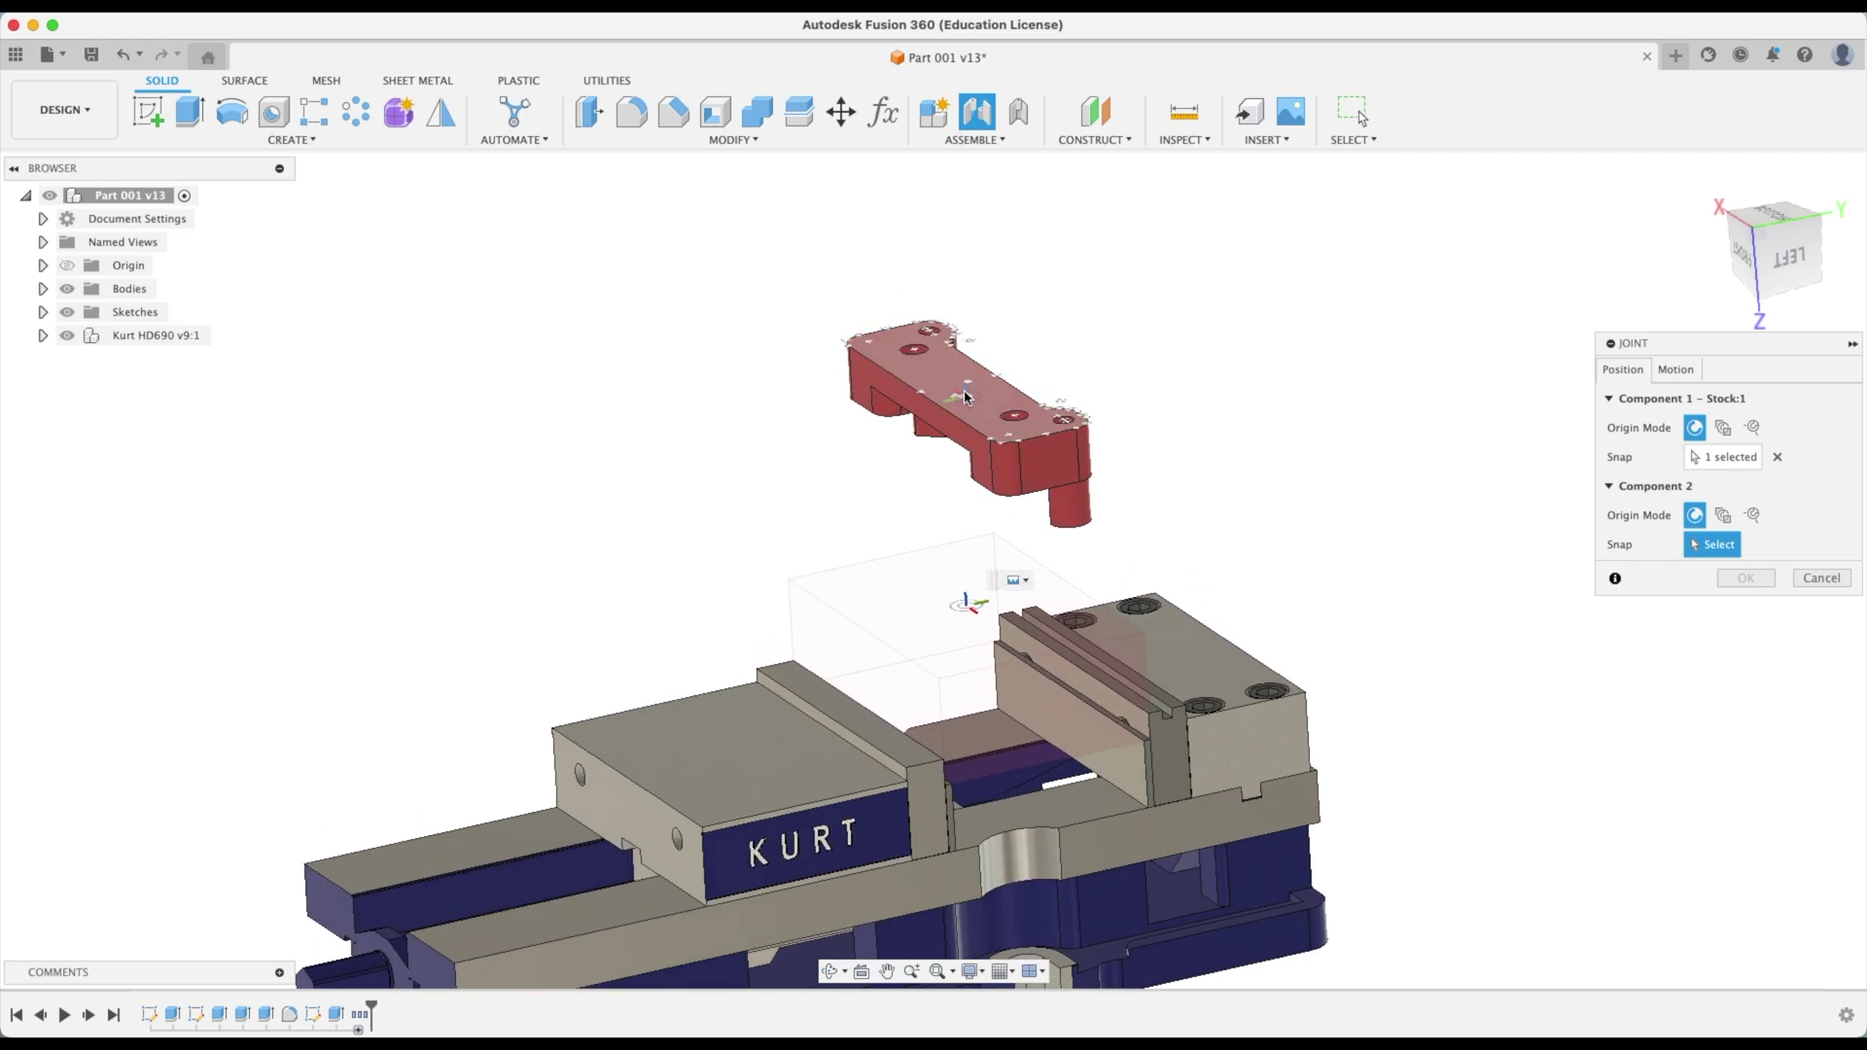
click(968, 389)
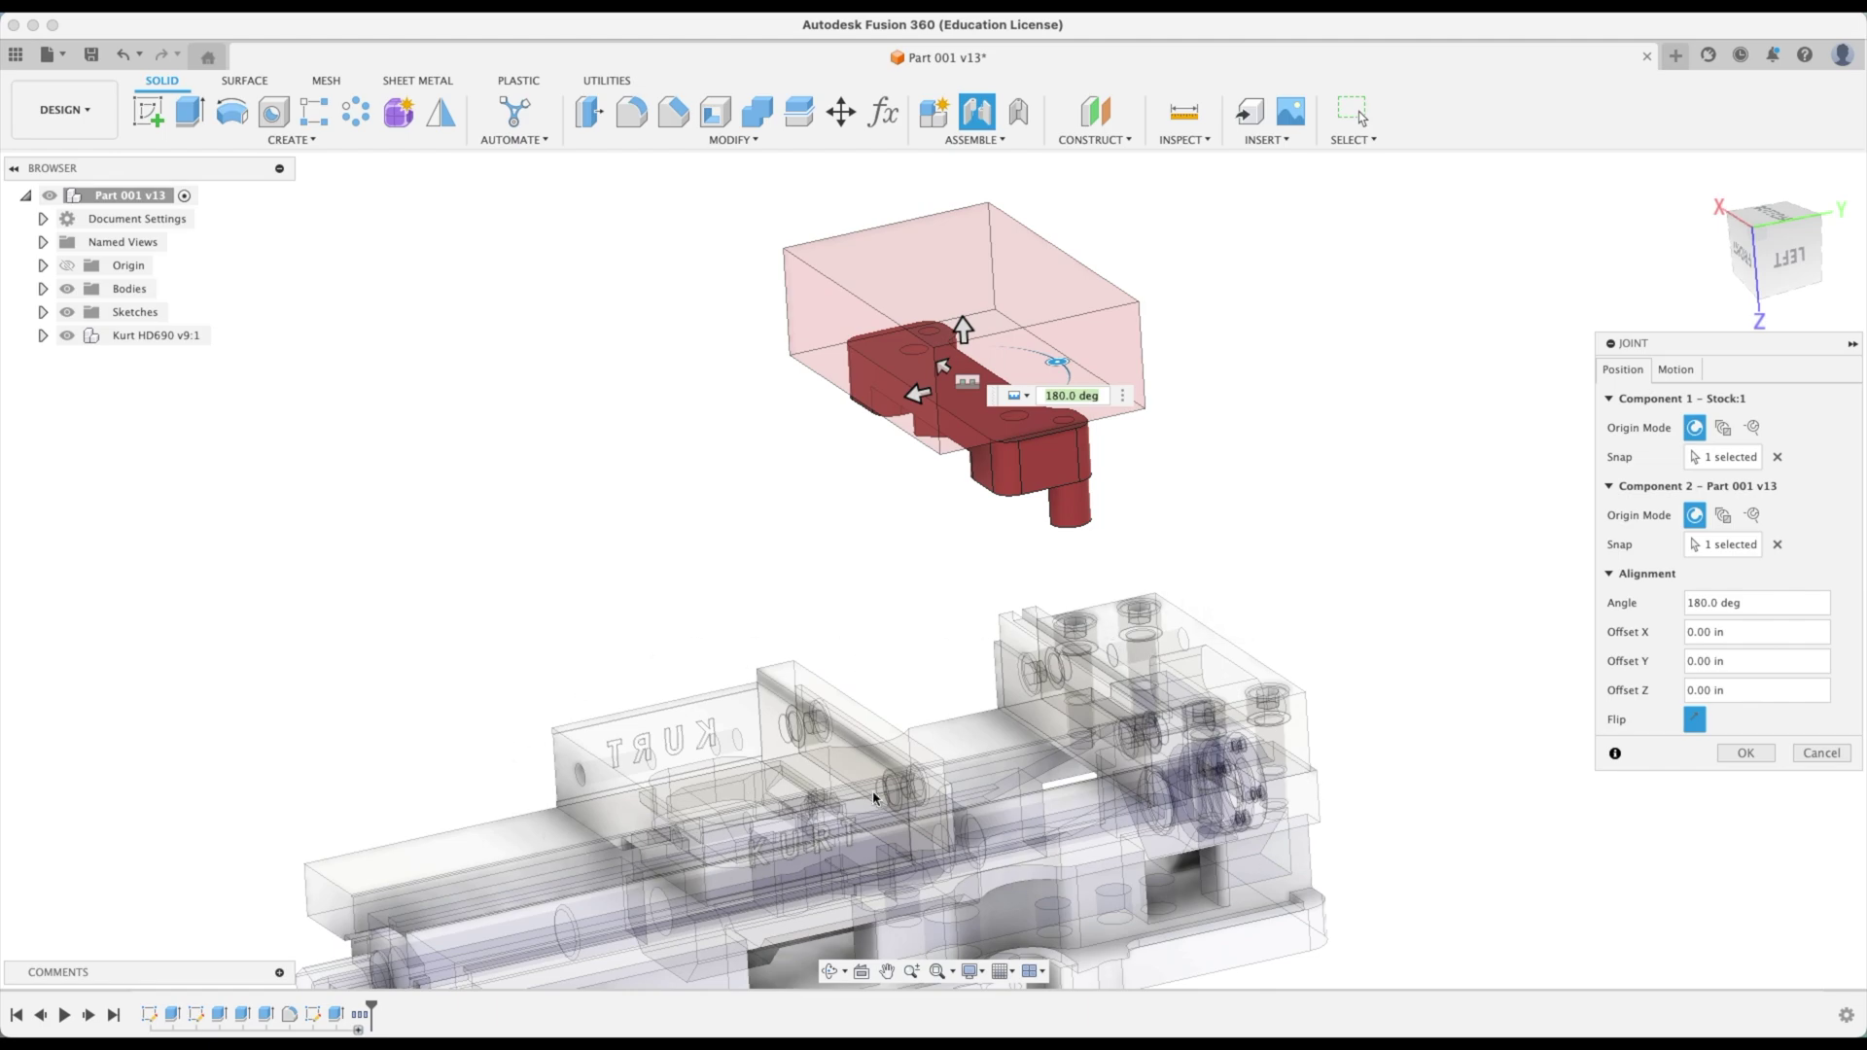
Flip the joint so the part sits inside the stock, set its Z offset to 0.05 in, and accept it
click(1693, 719)
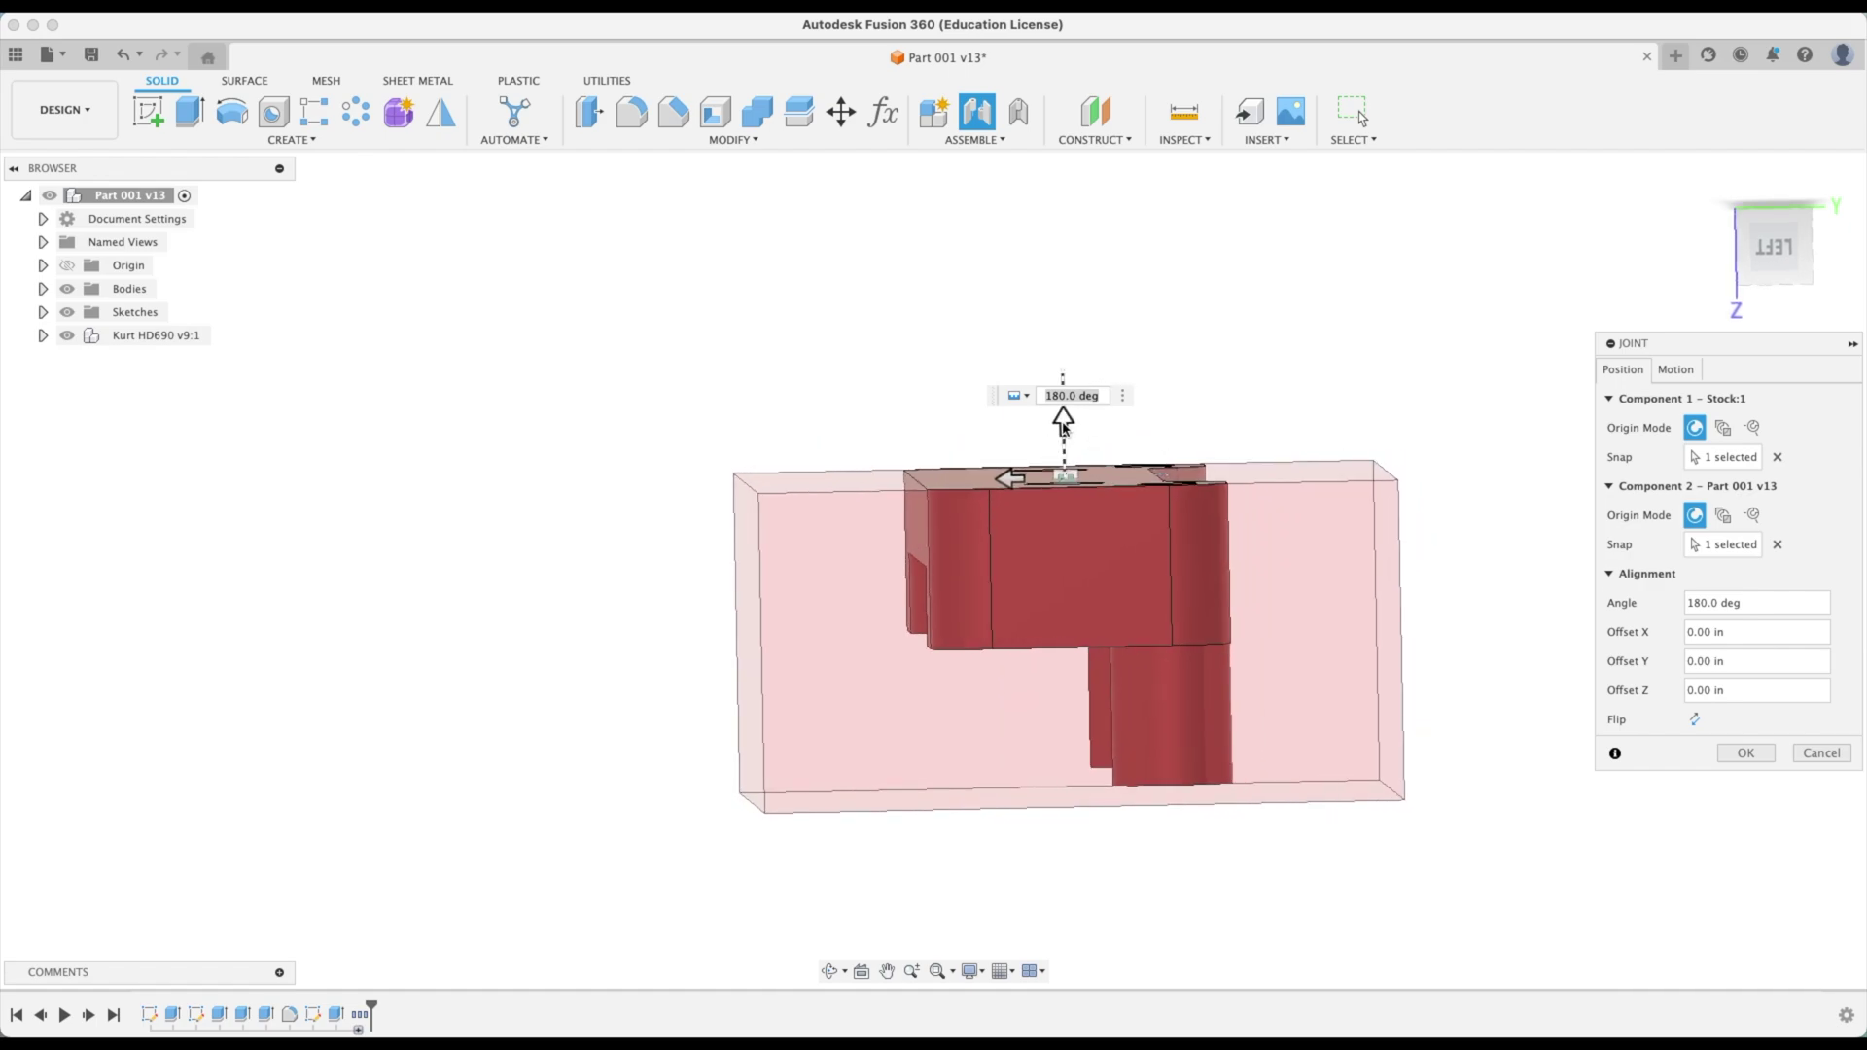
drag(1063, 428, 1064, 411)
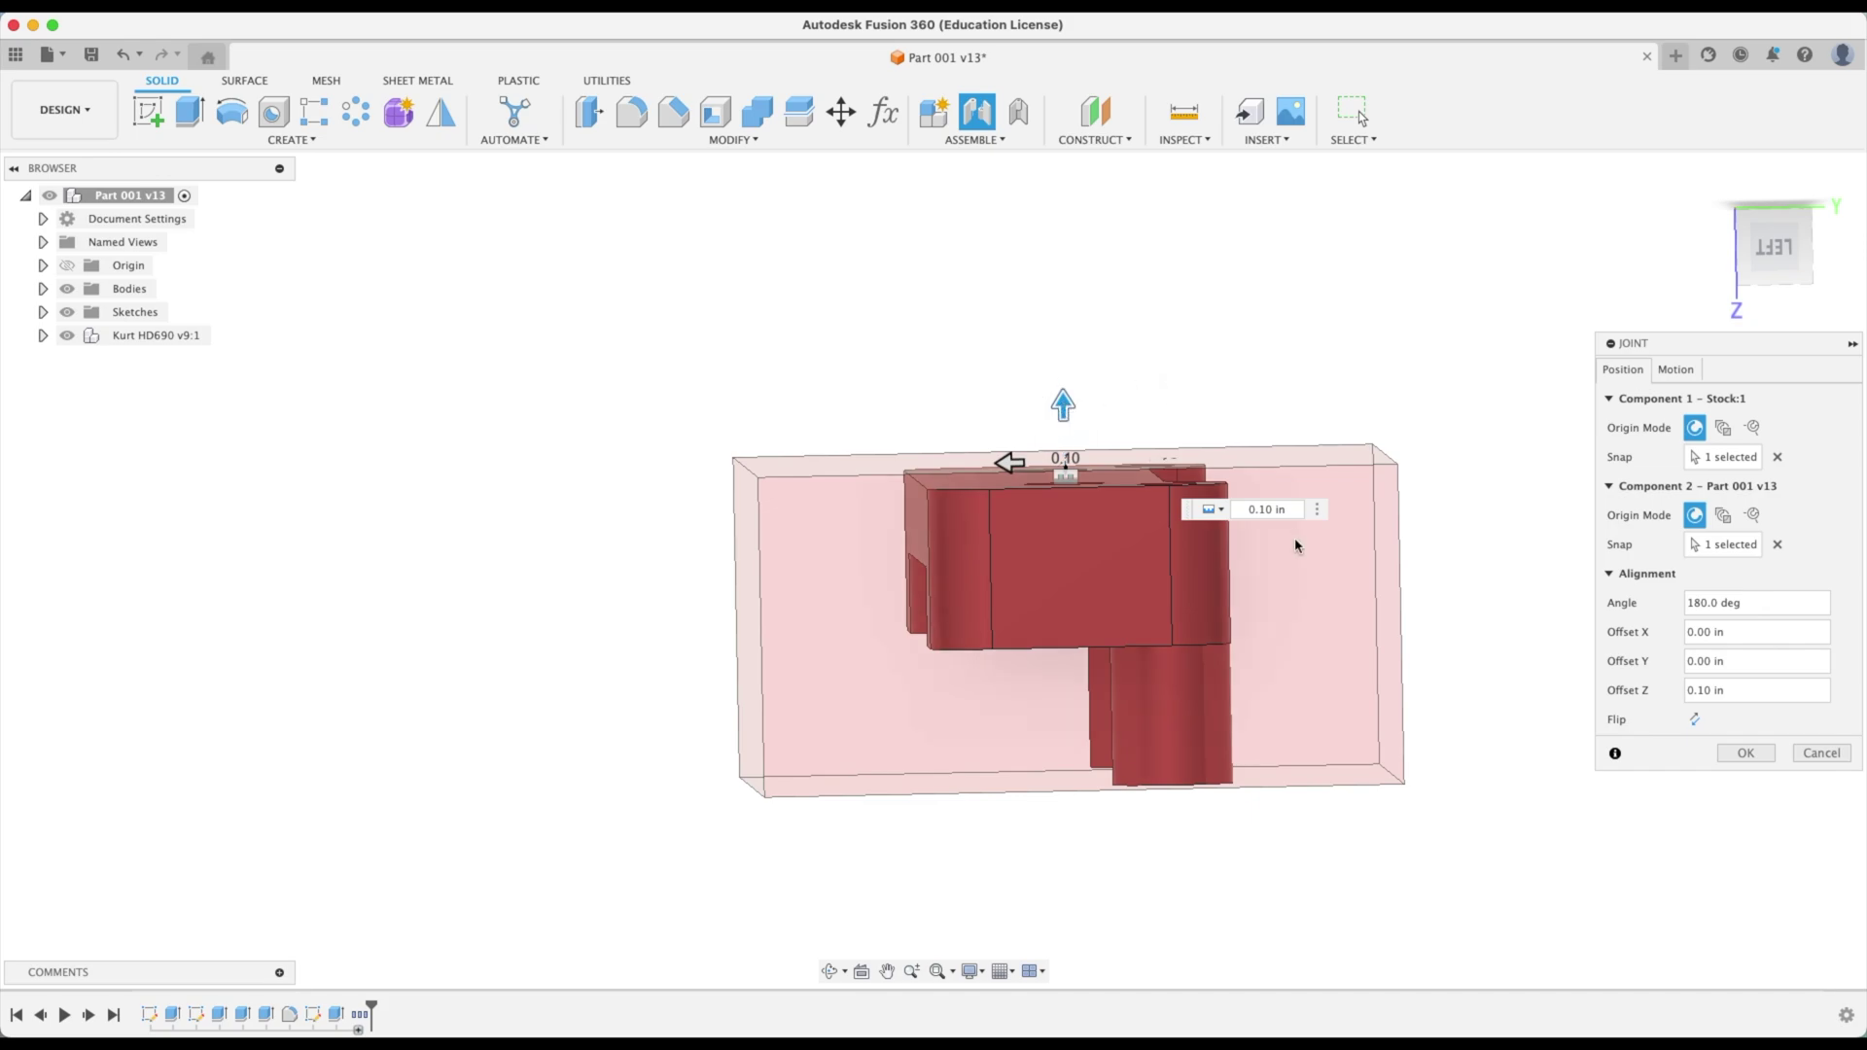
text(.05)
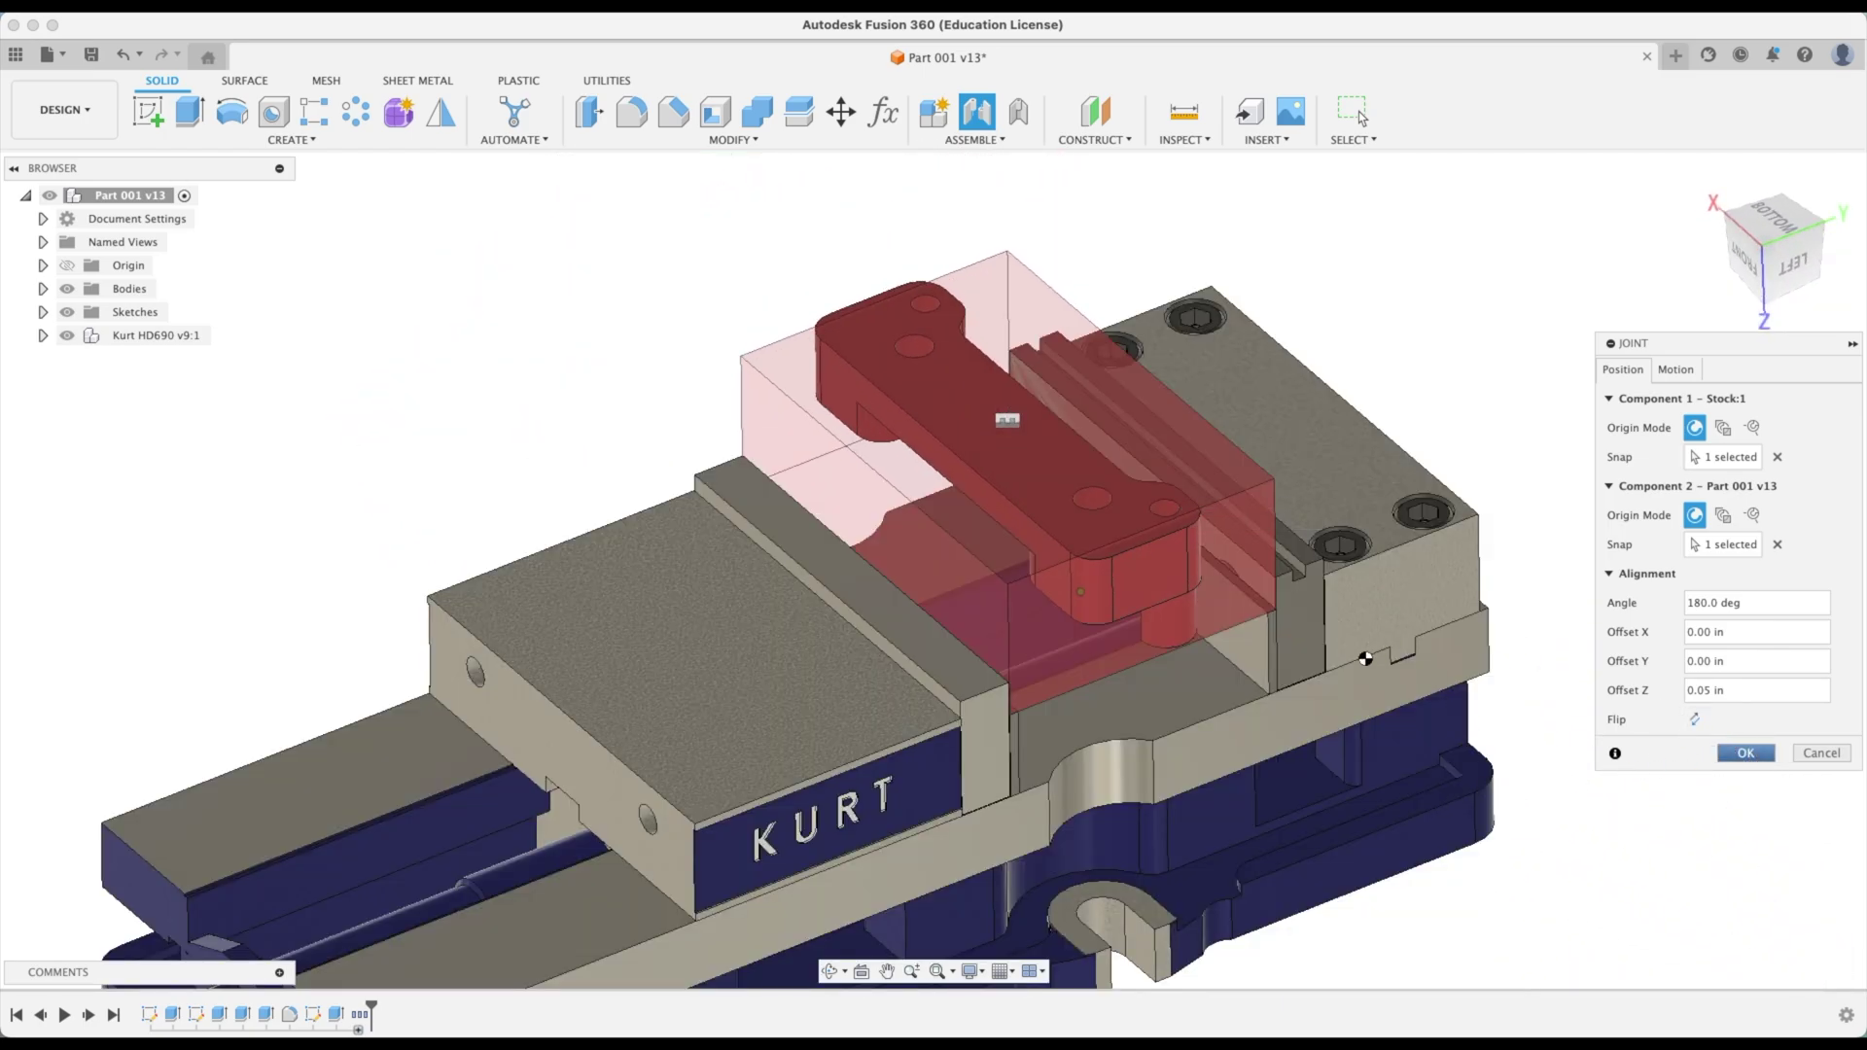
key(Return)
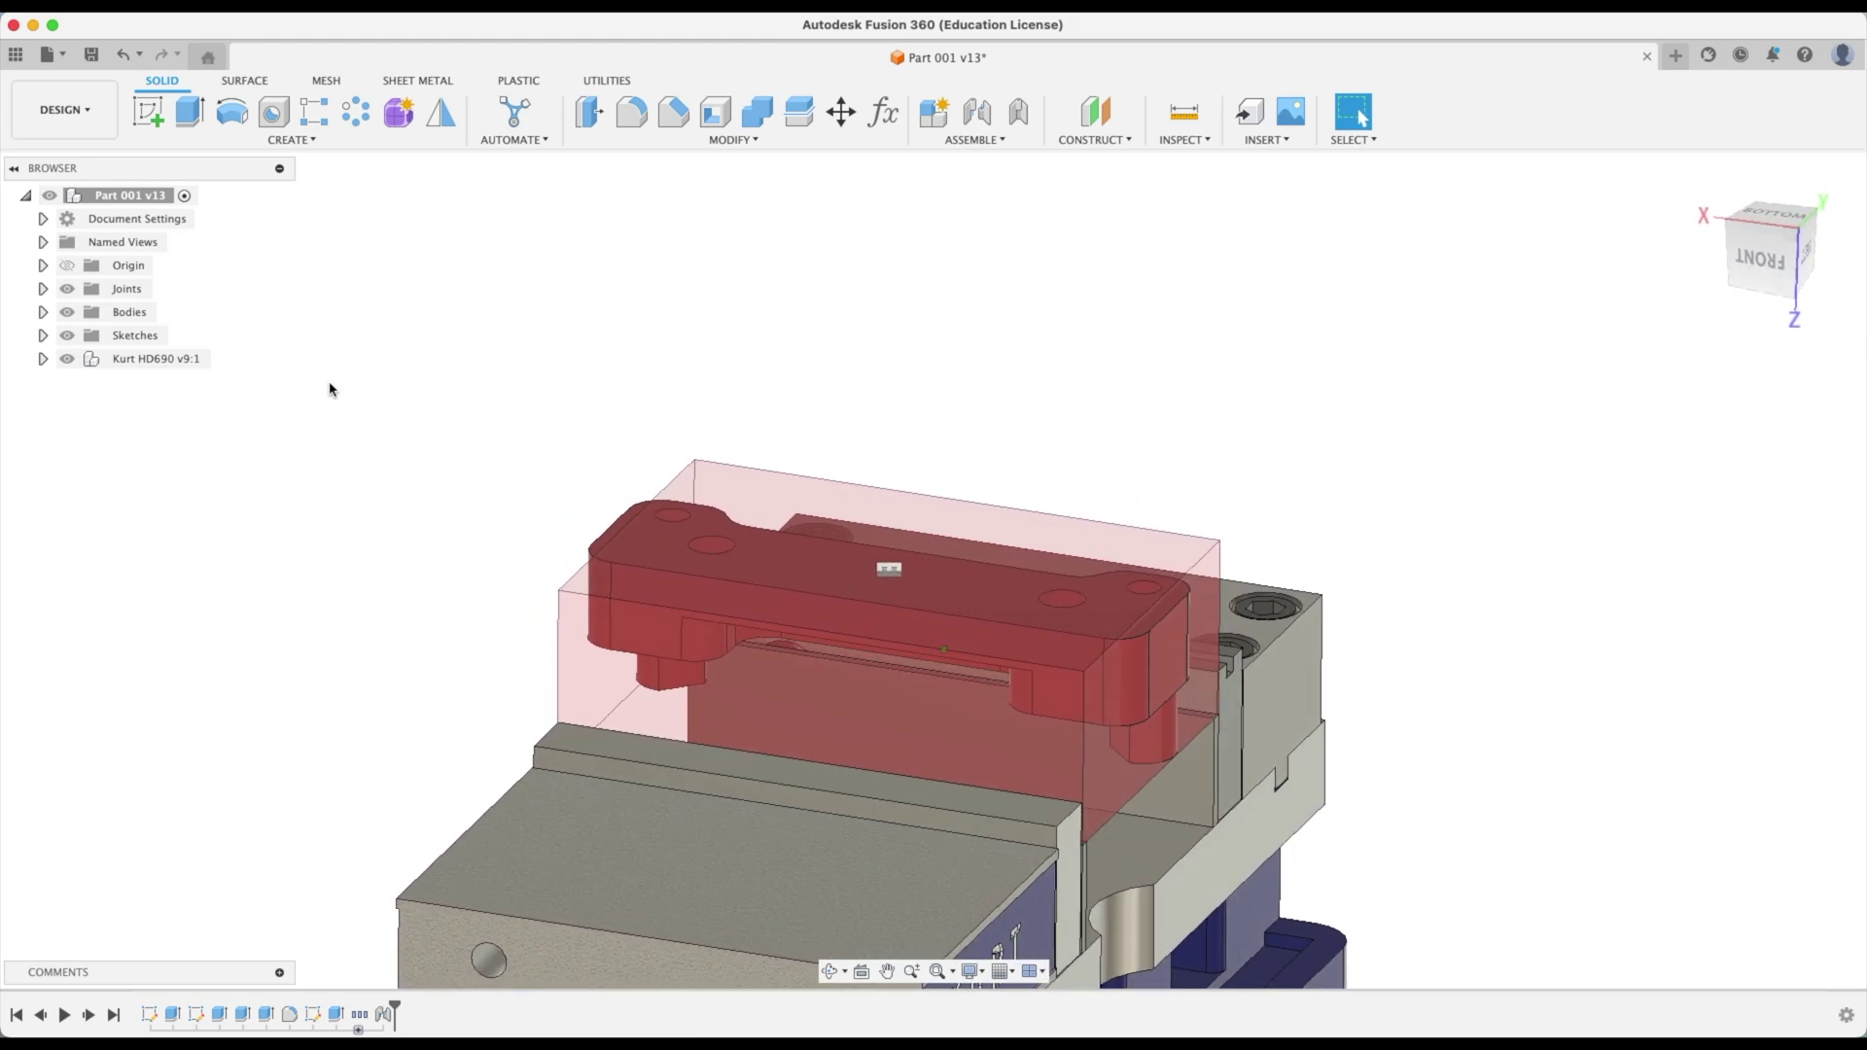
Read Setup1's stock width, depth and height in the Manufacture workspace, and leave the setup unedited
click(64, 109)
click(127, 327)
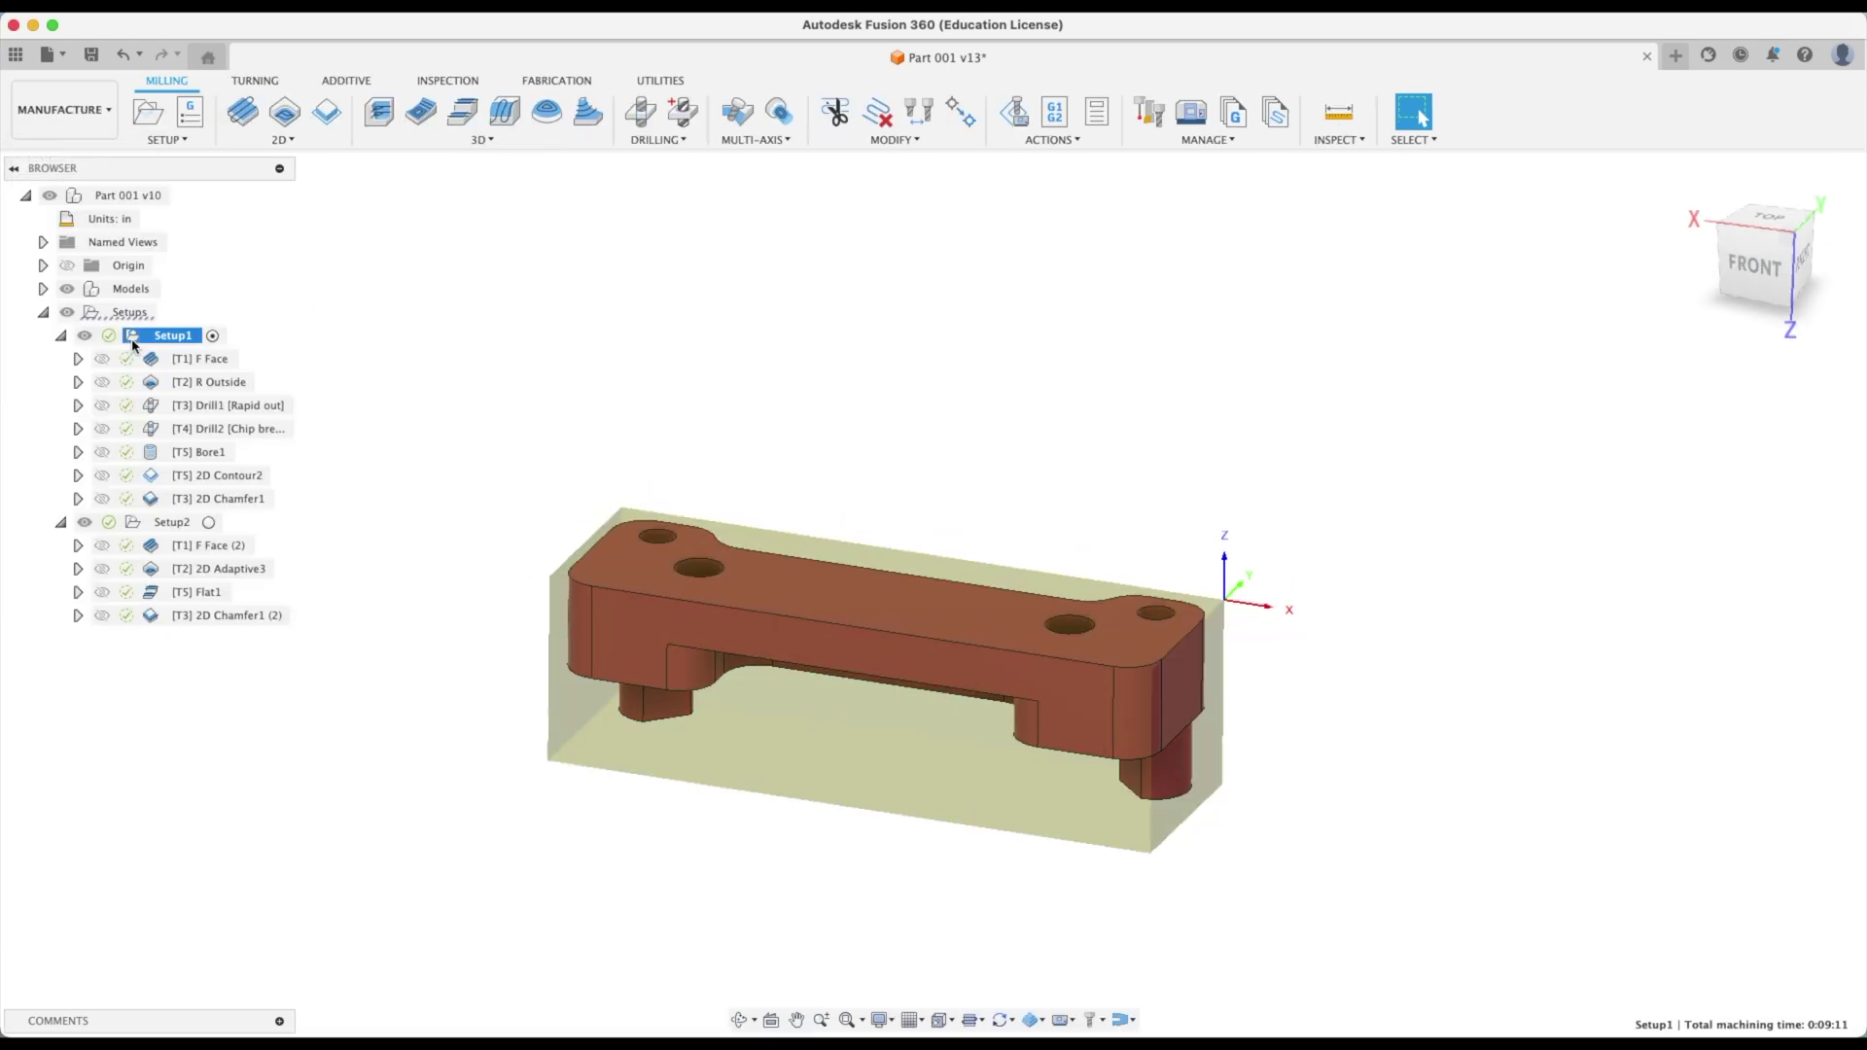
right_click(153, 337)
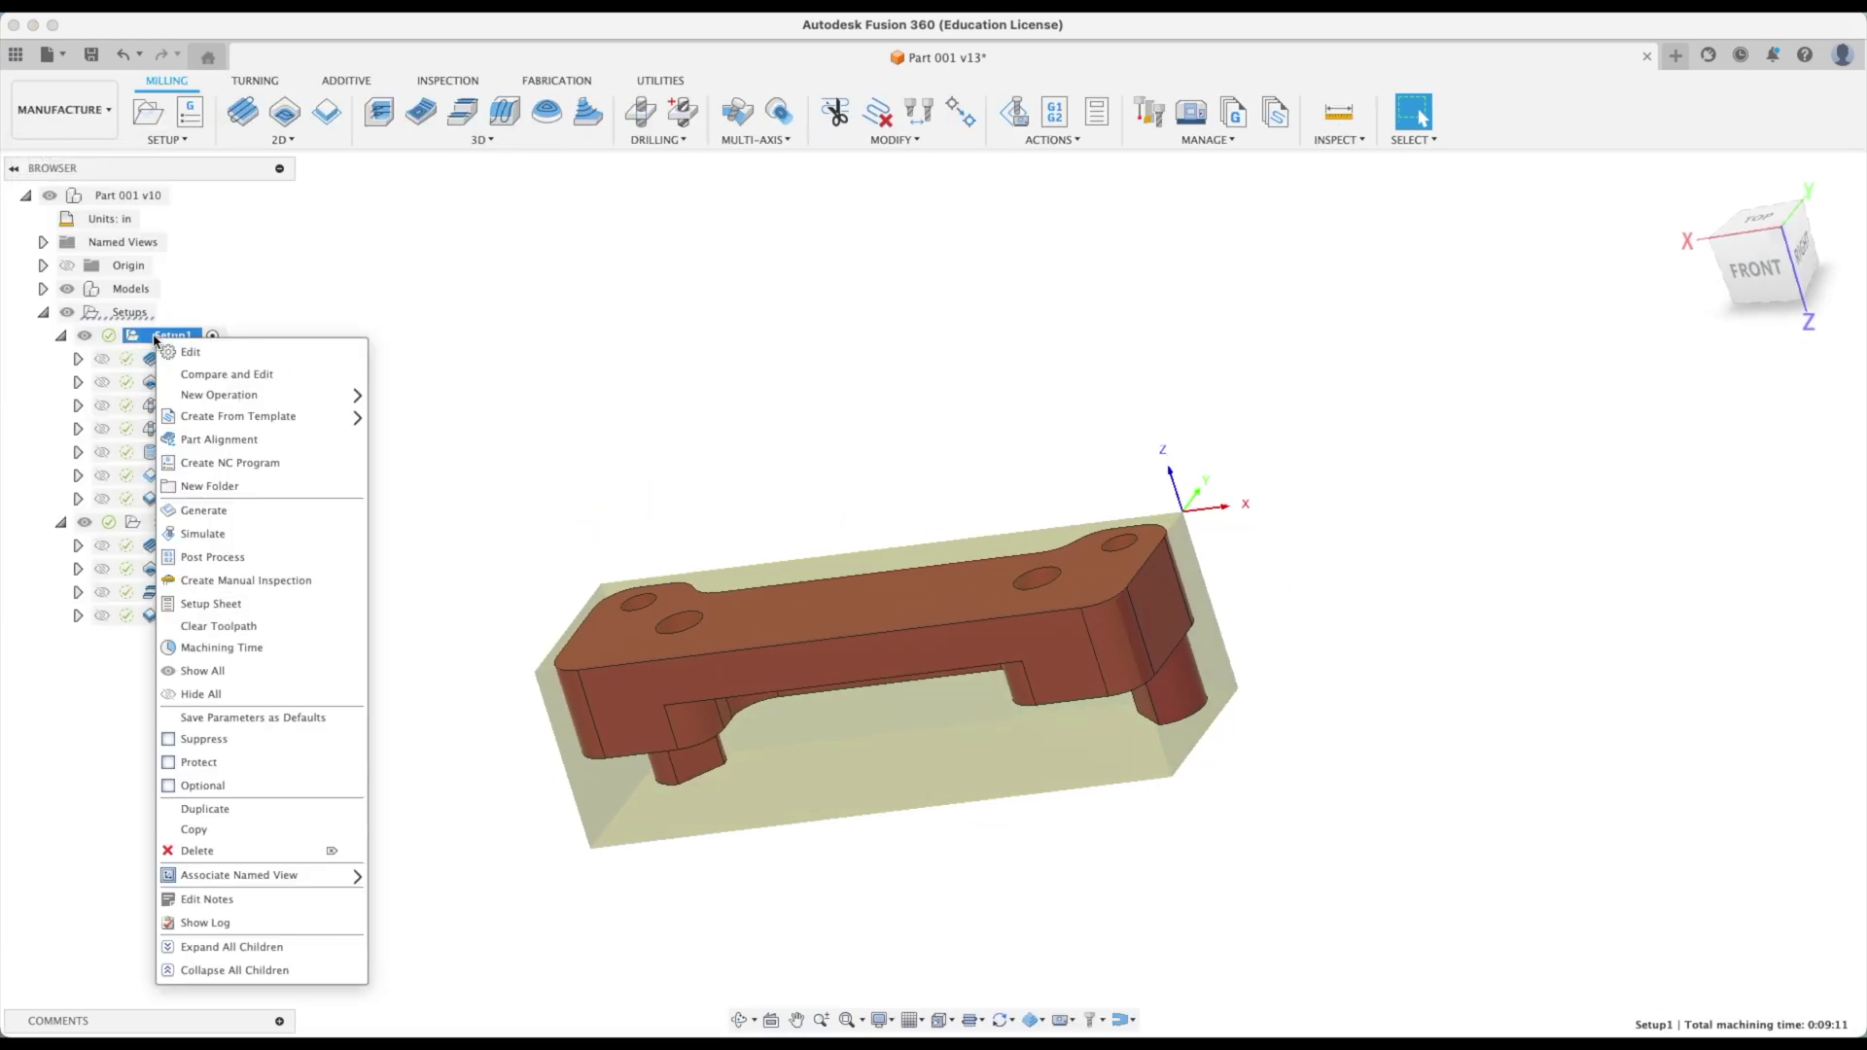
click(190, 352)
click(1599, 376)
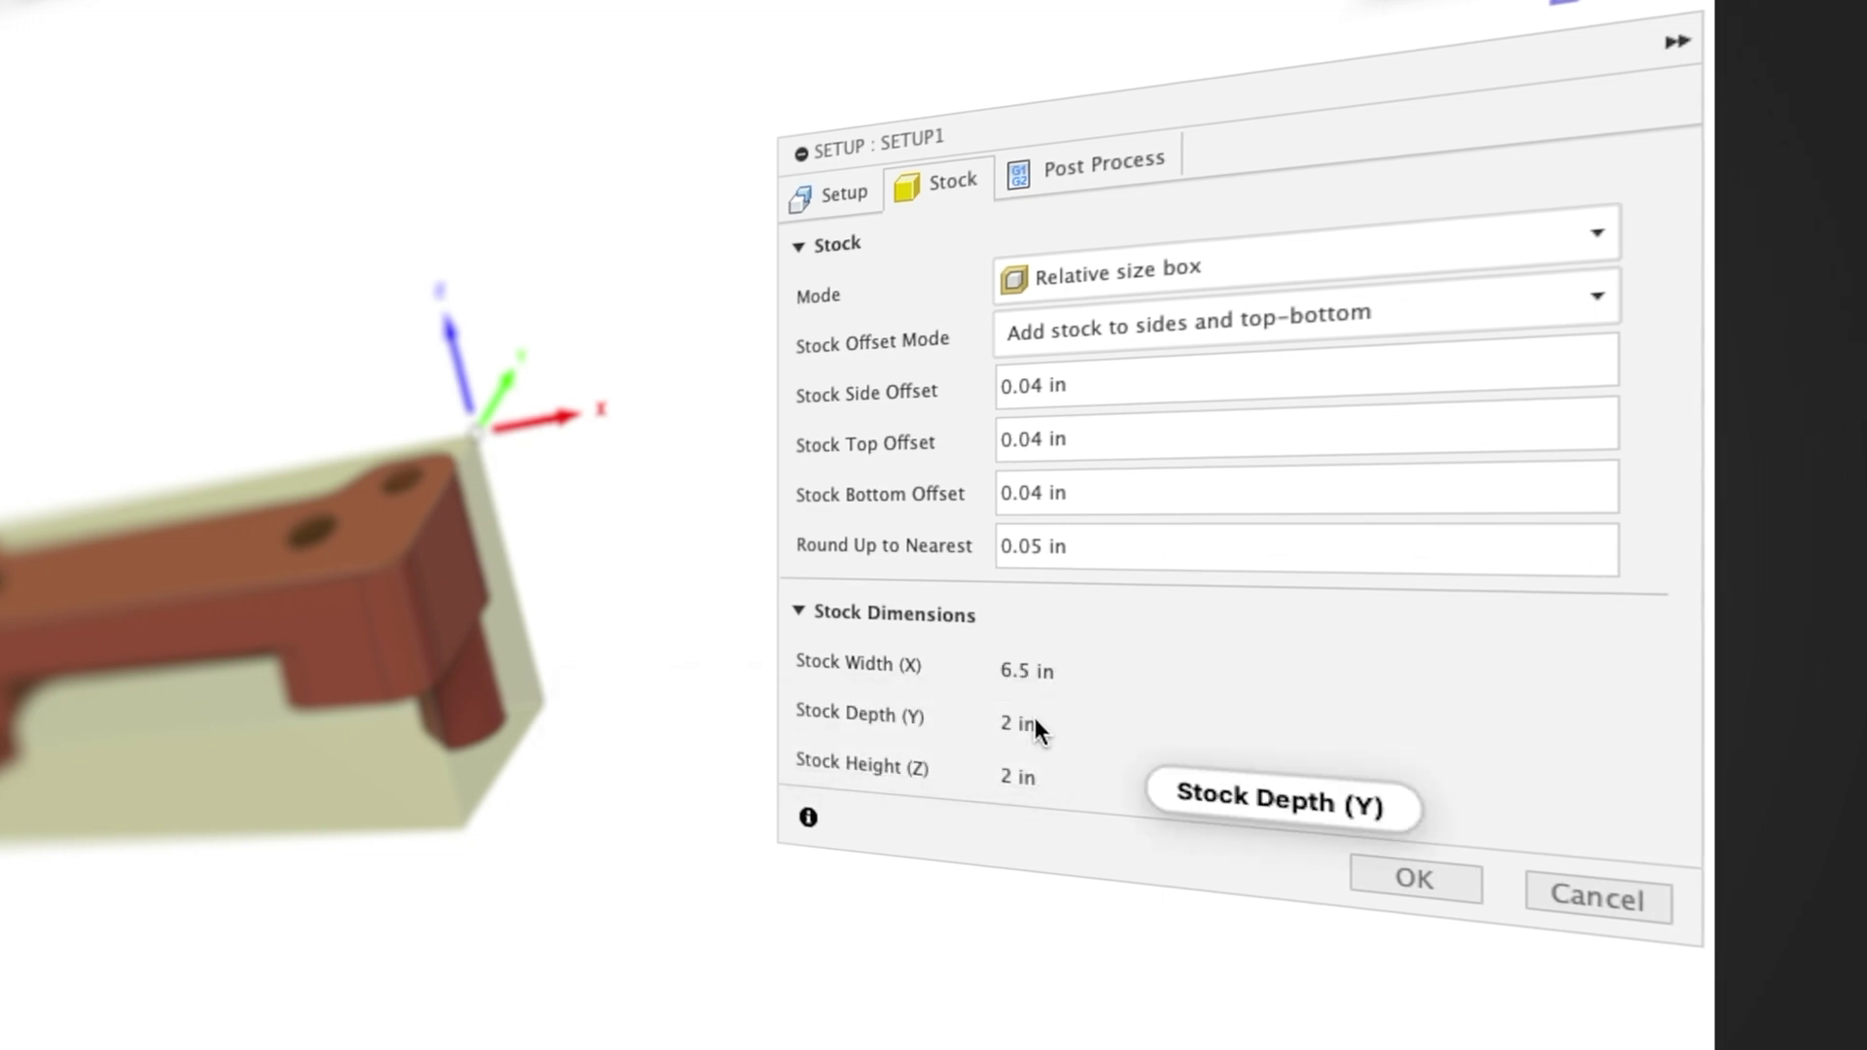
click(1652, 889)
Back in the Design workspace, set the user parameters StockX to 6.5 in and StockY to 2 in
click(64, 109)
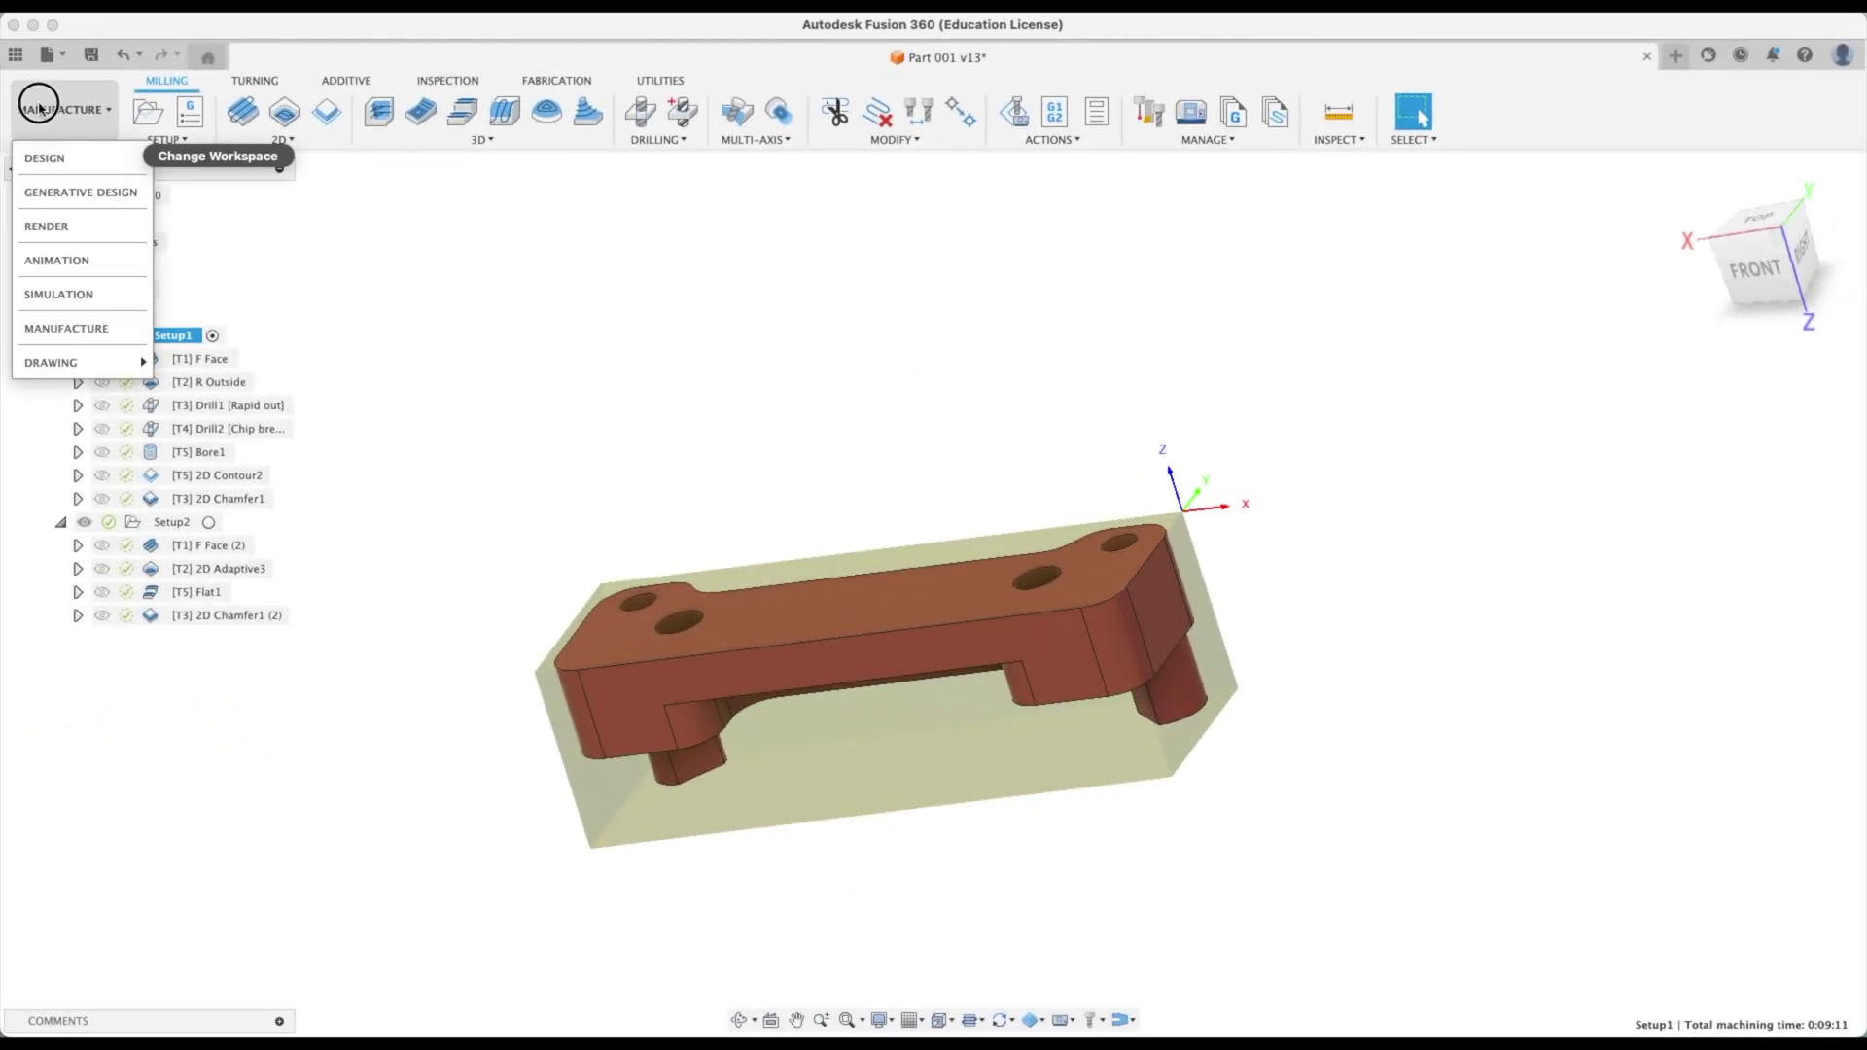
click(45, 157)
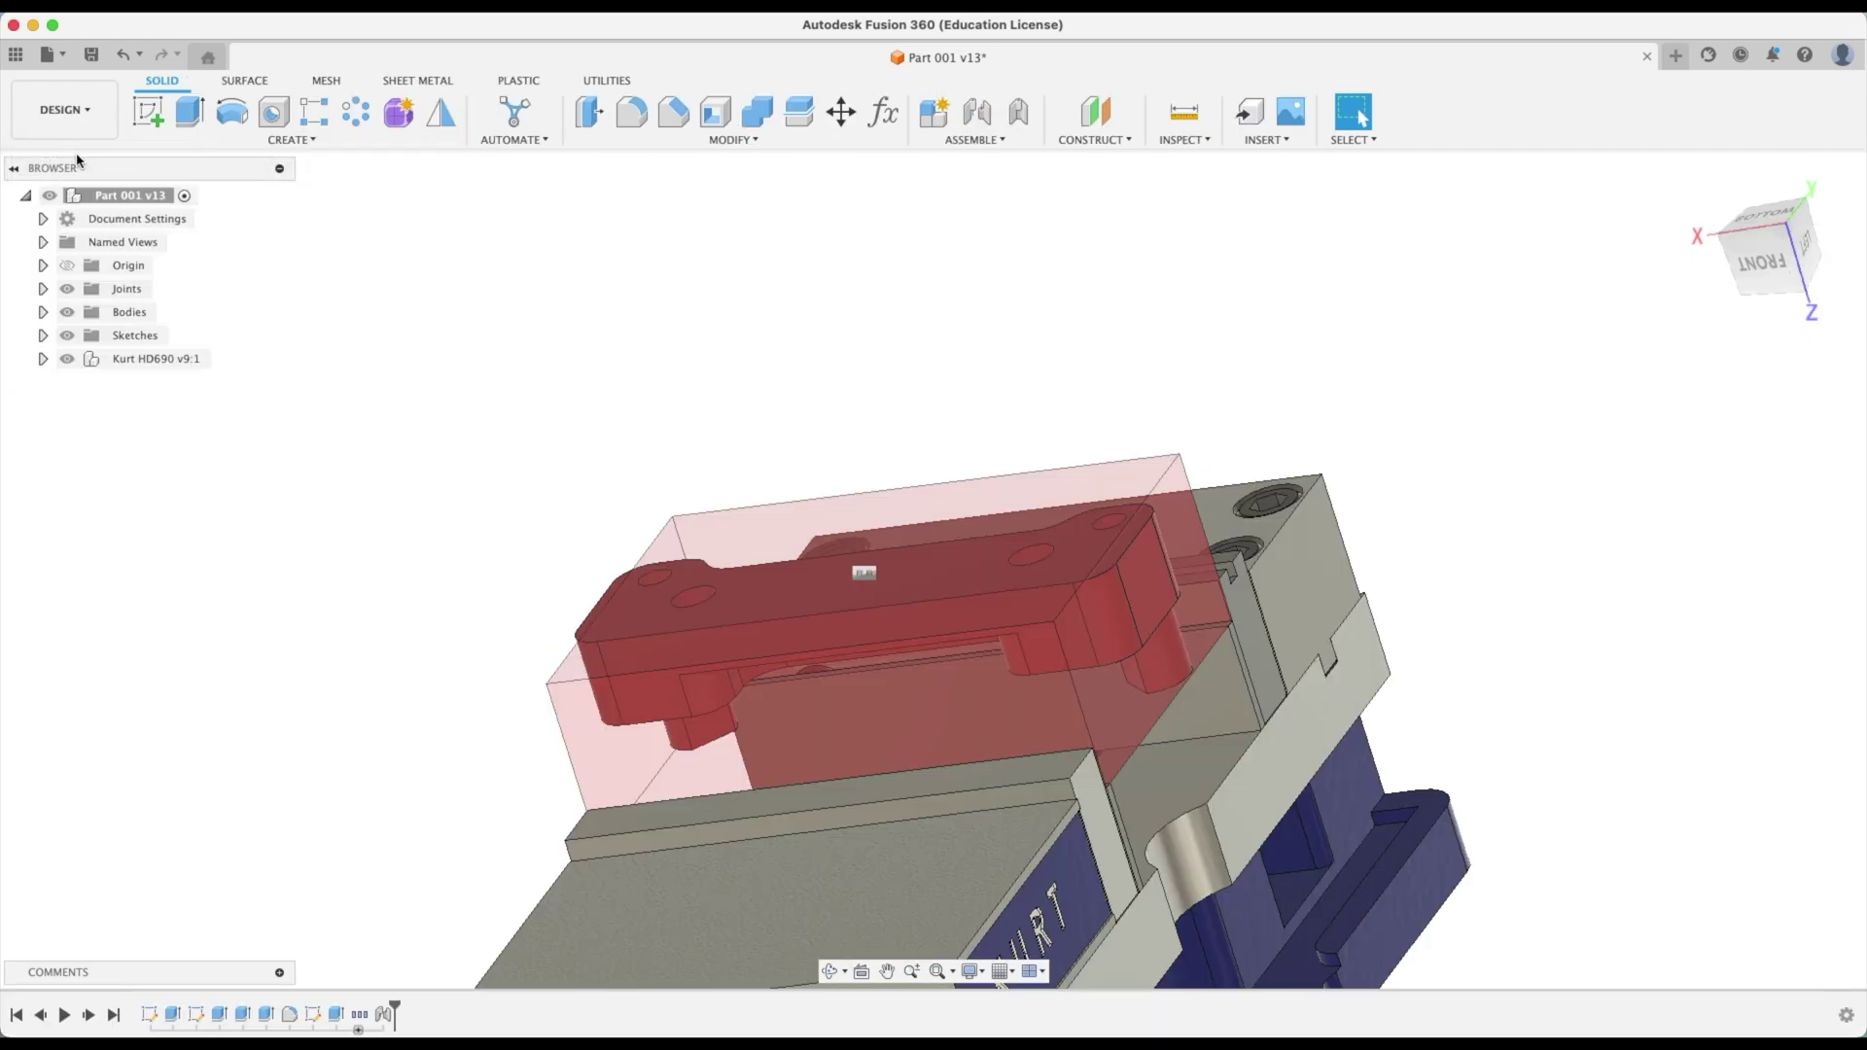
click(882, 112)
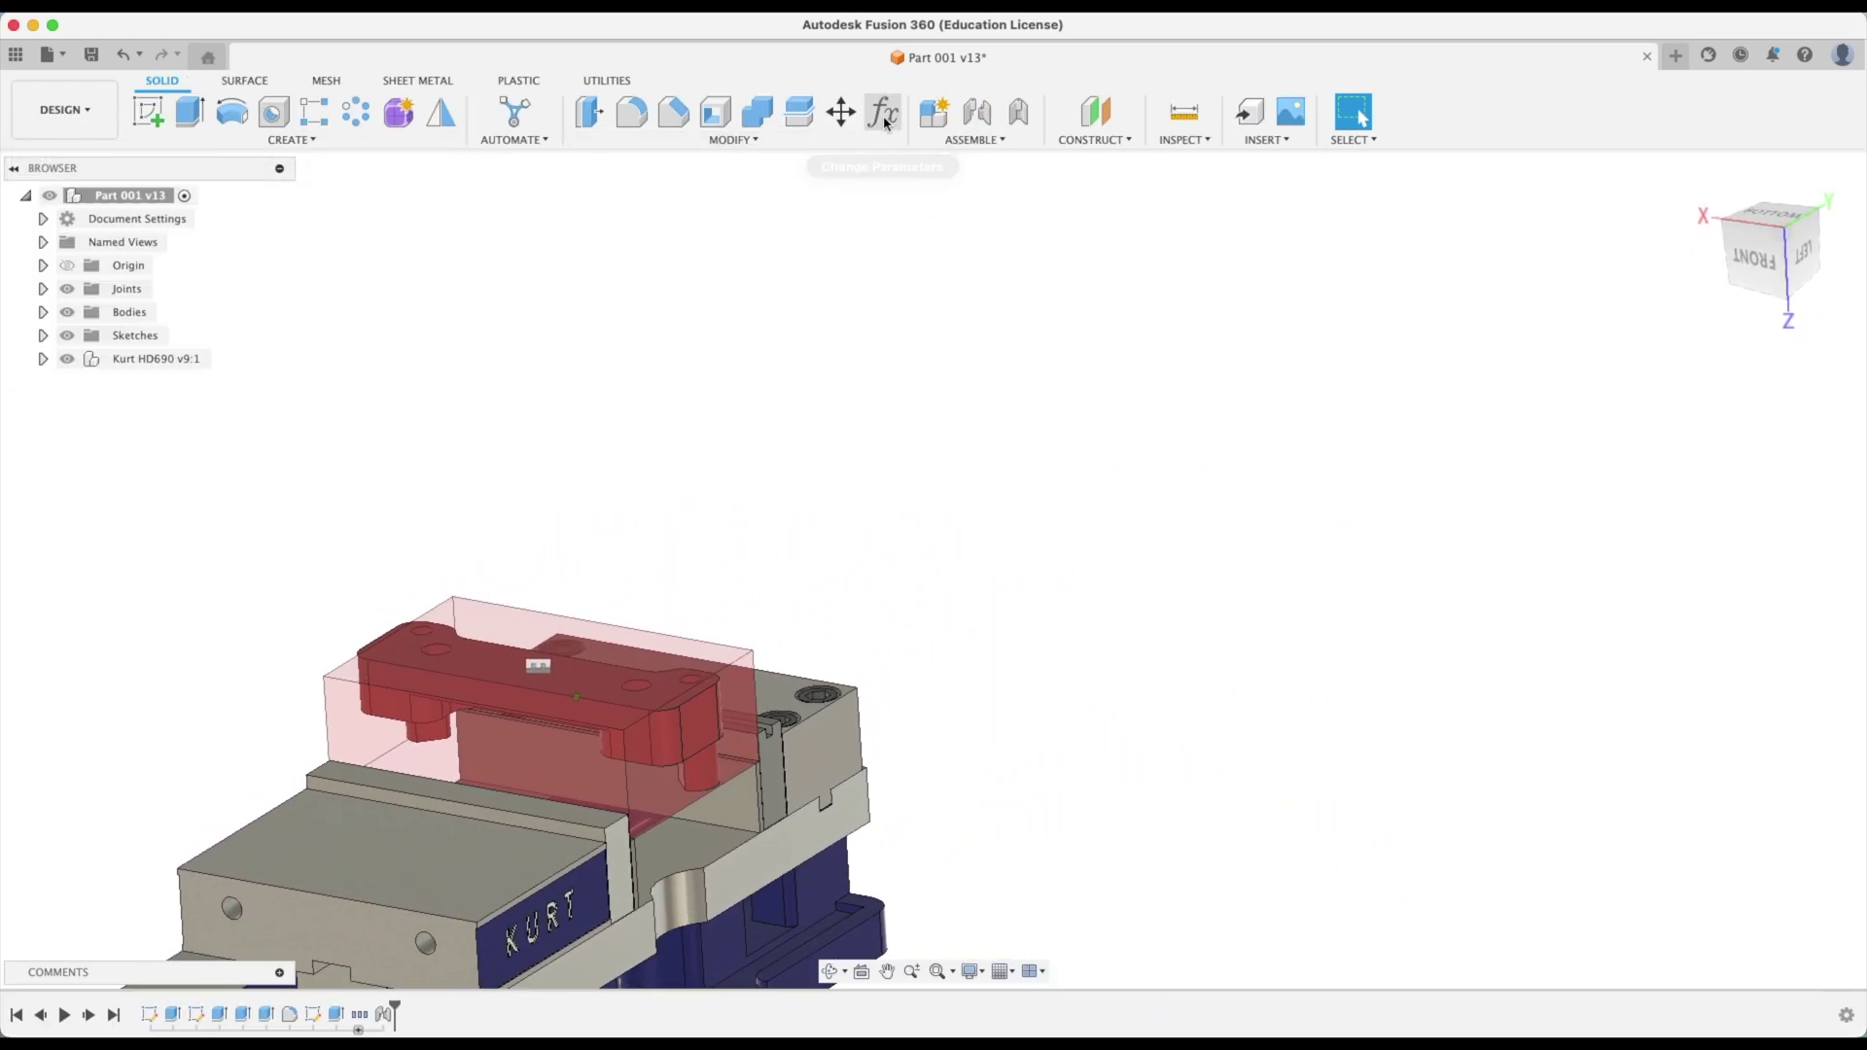
click(1077, 345)
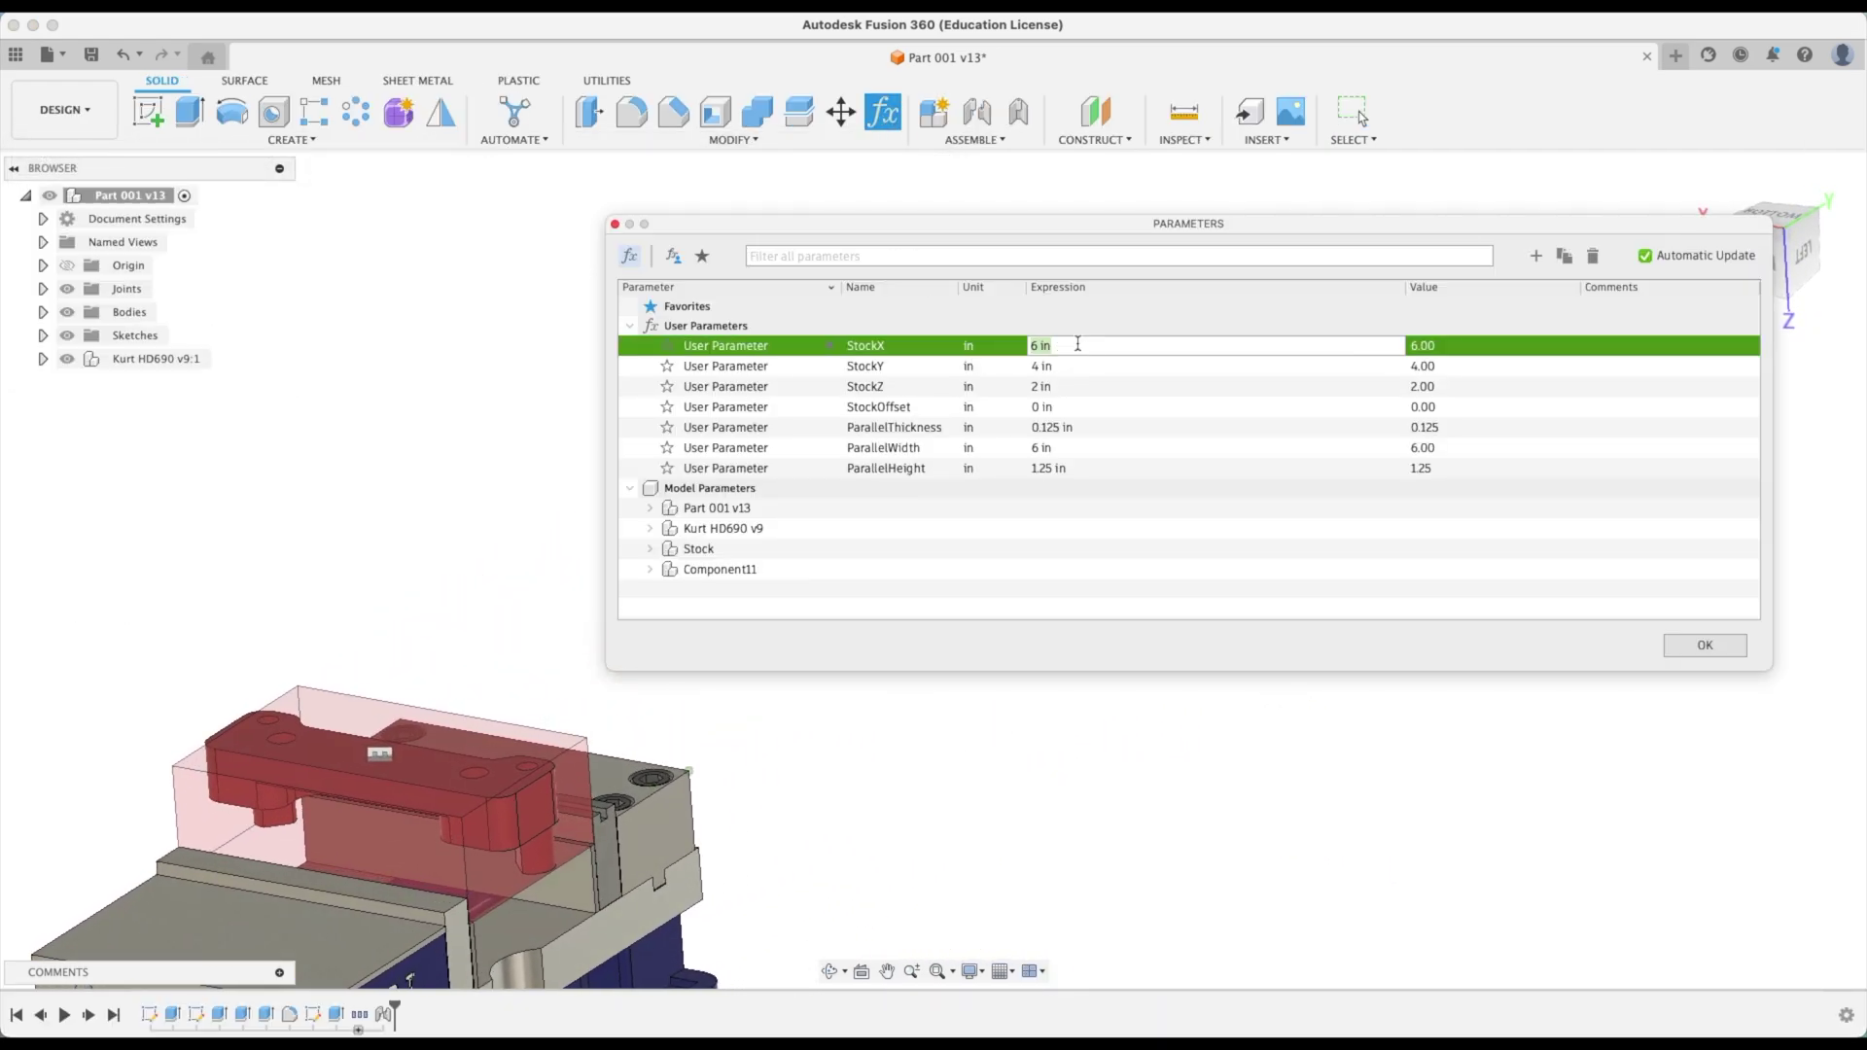
text(6.5)
key(Return)
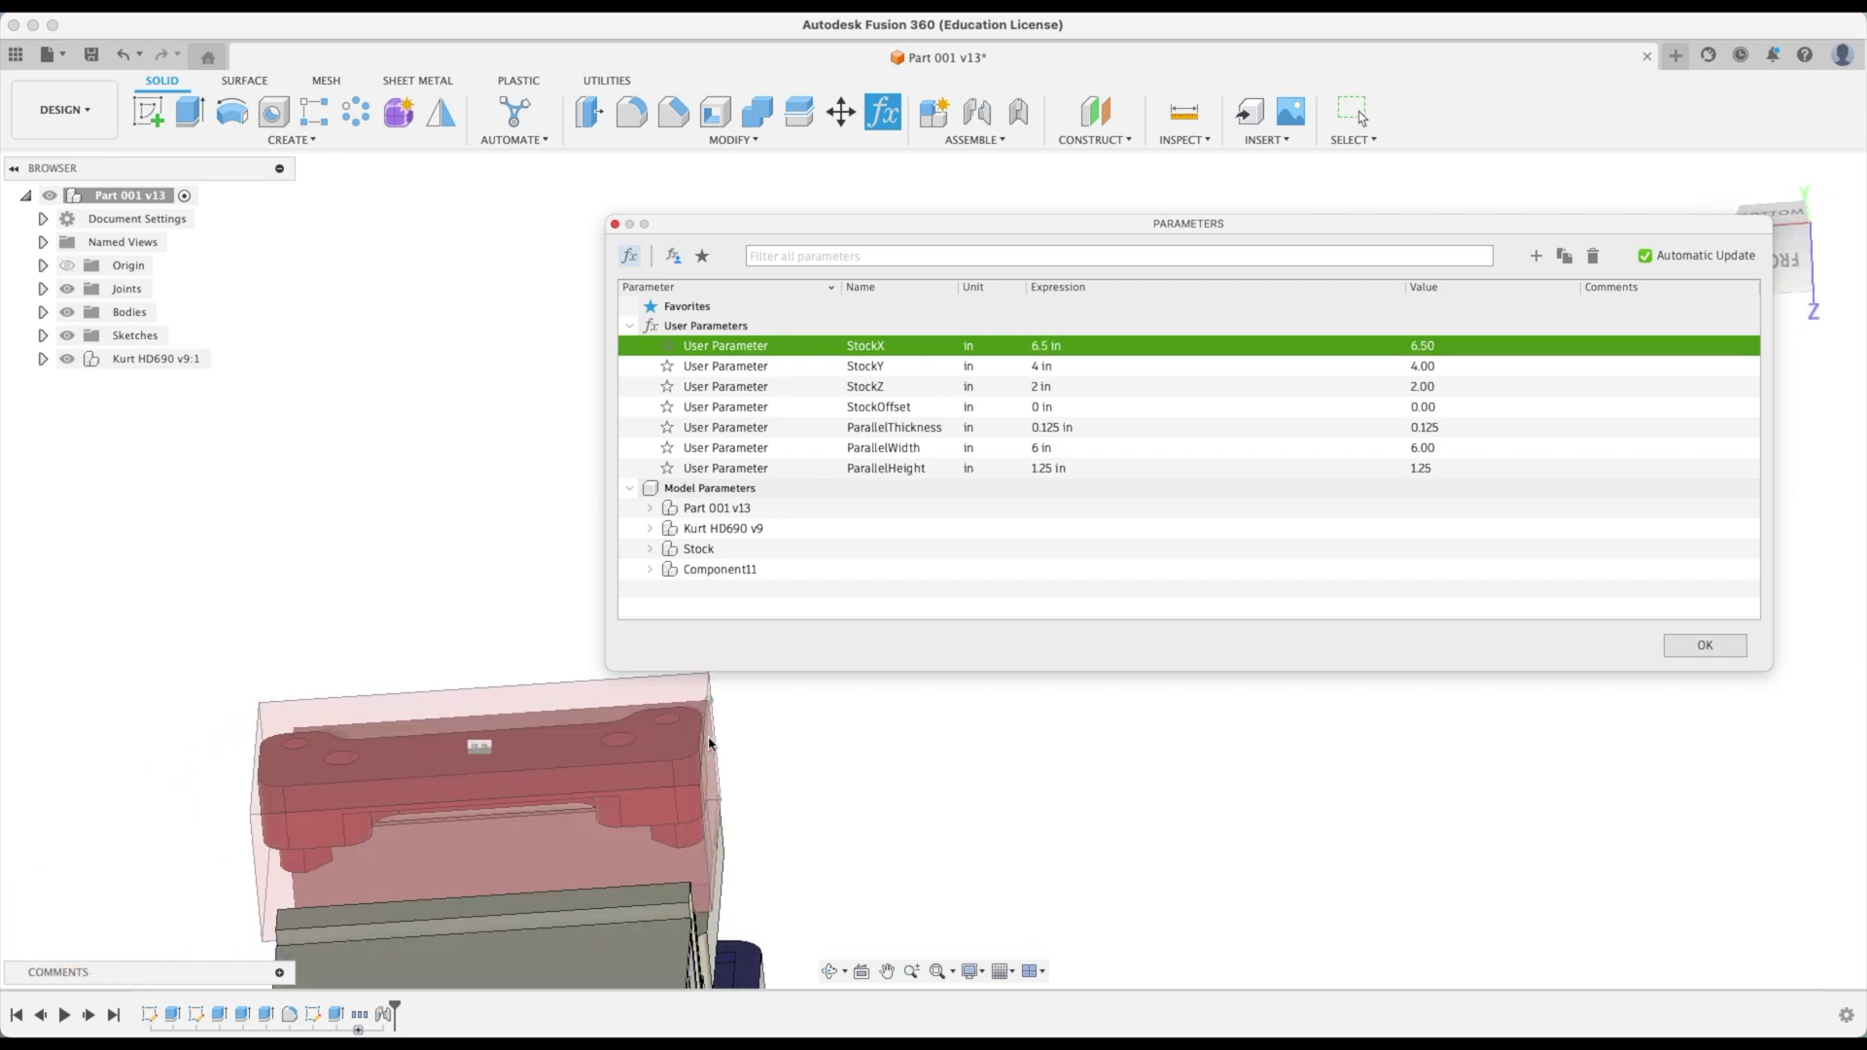
click(1071, 365)
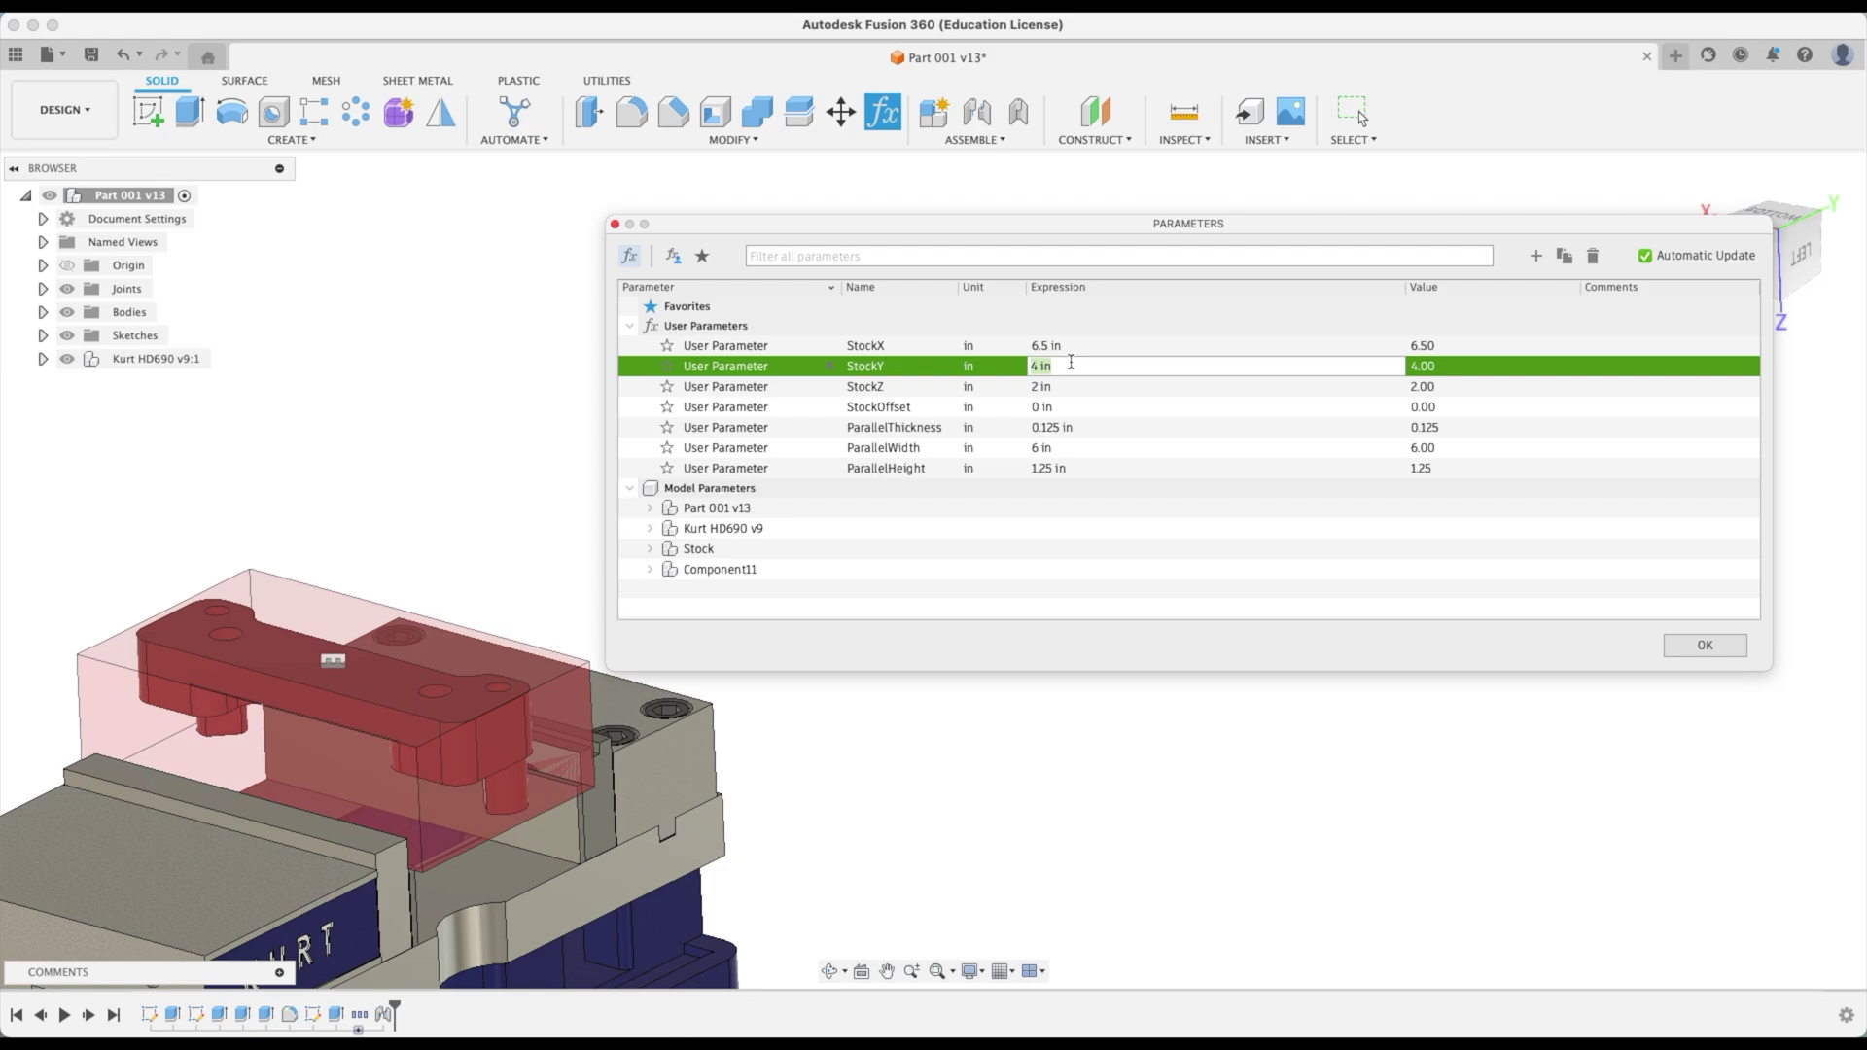
text(2)
key(Return)
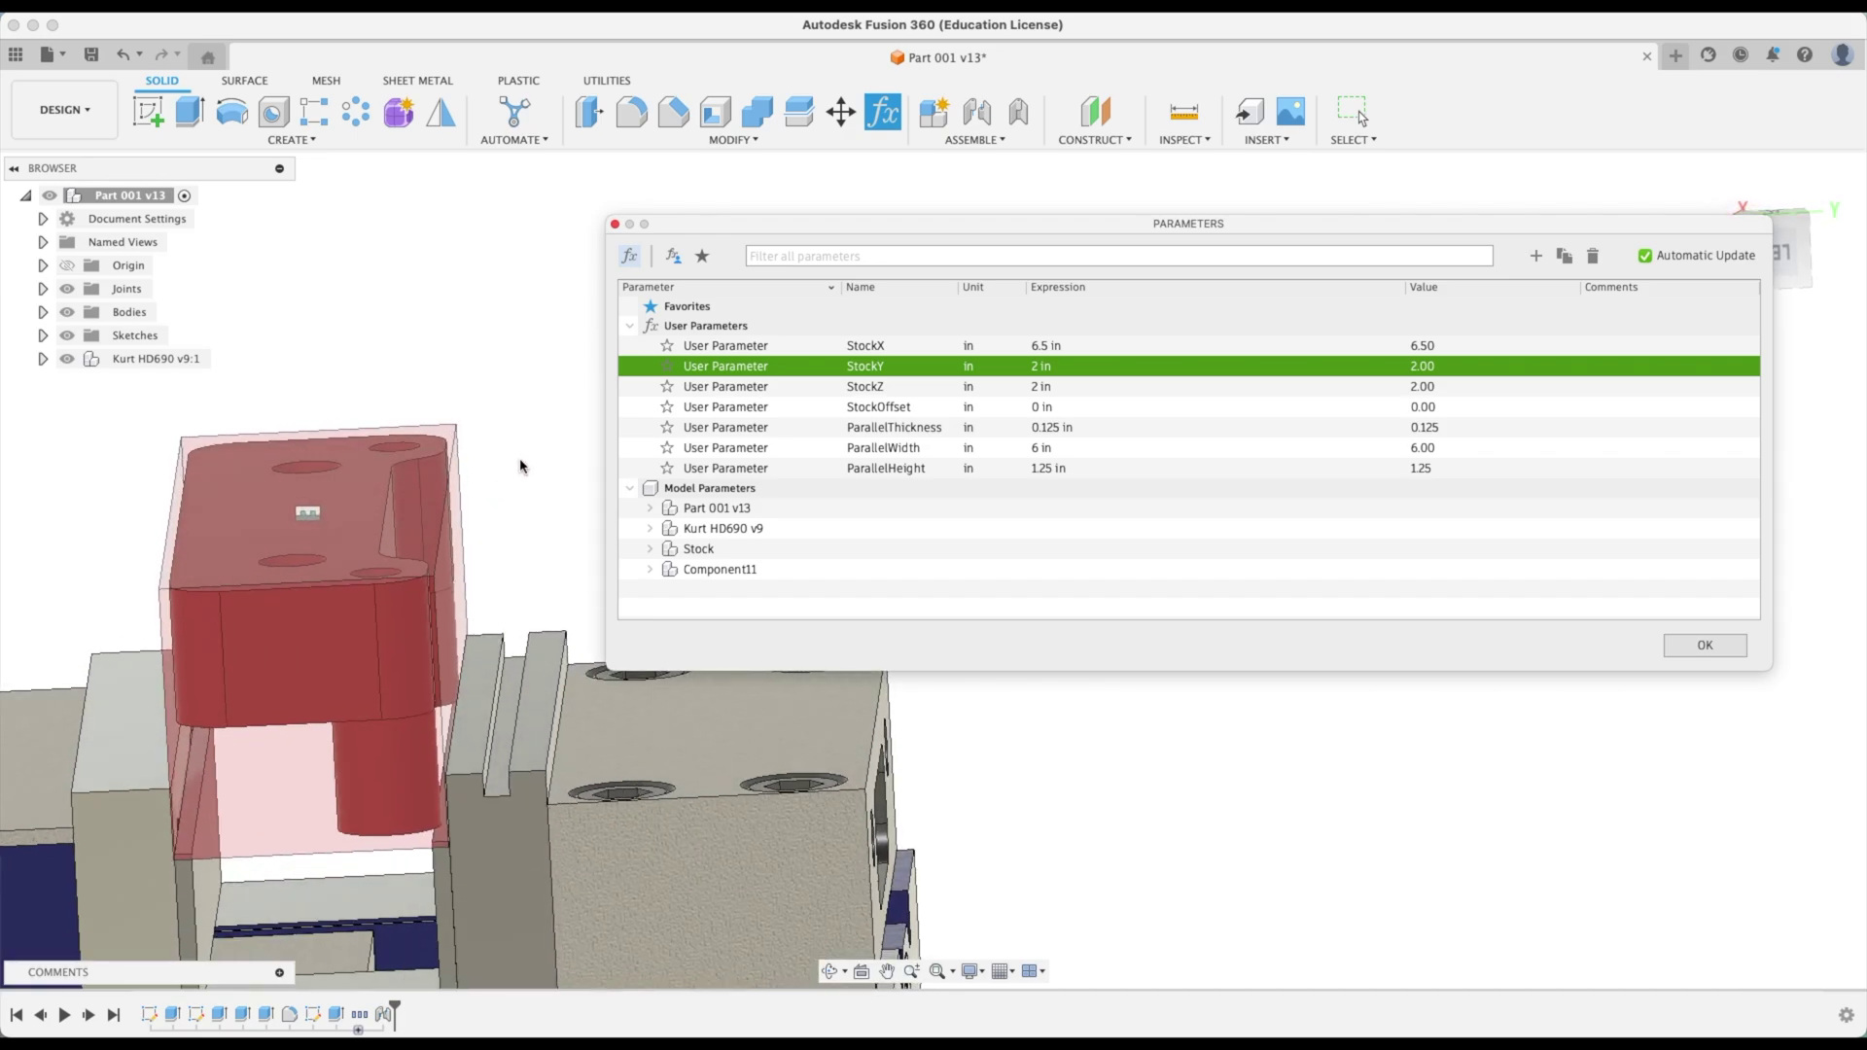
Inspect the stock's seating in the vise jaws, try a ParallelHeight of 1 in, and set it to 0.875 in
scroll(370, 622, up, 5)
middle_drag(478, 582, 332, 610)
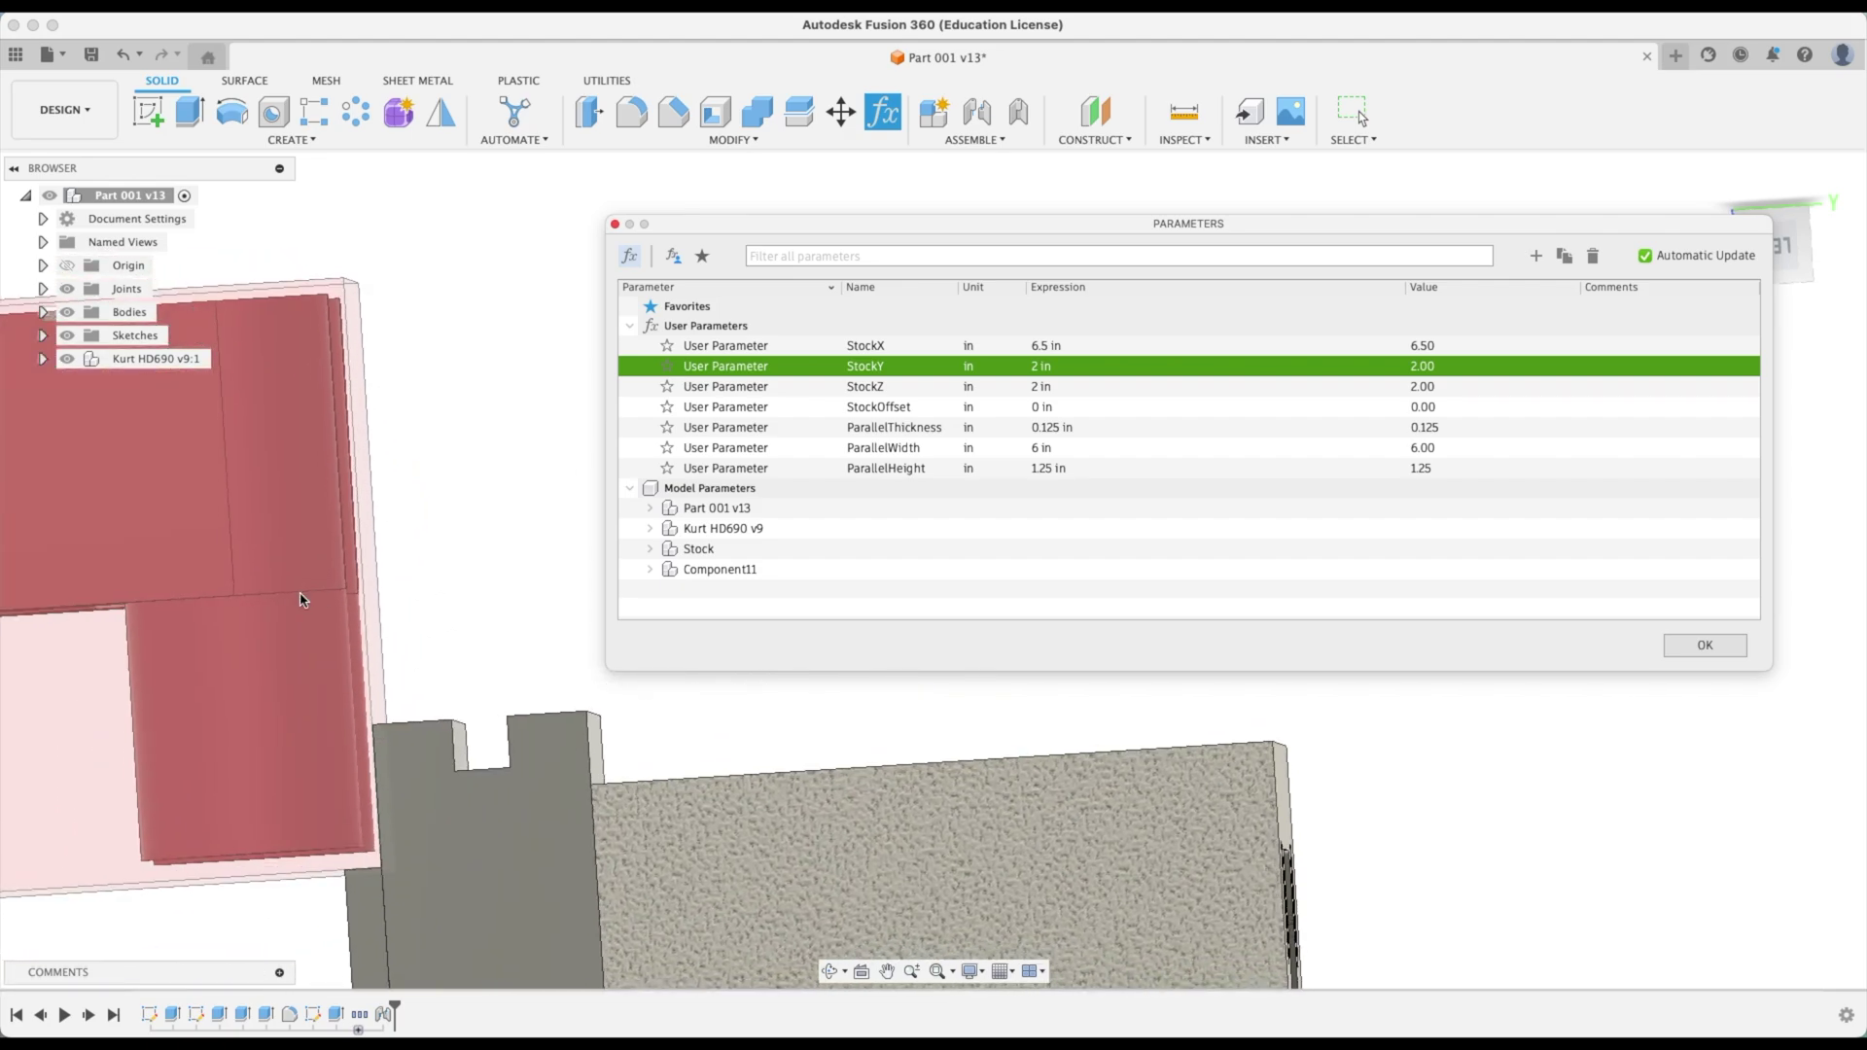
shift+middle_drag(160, 595, 606, 671)
scroll(165, 678, down, 2)
scroll(614, 696, down, 3)
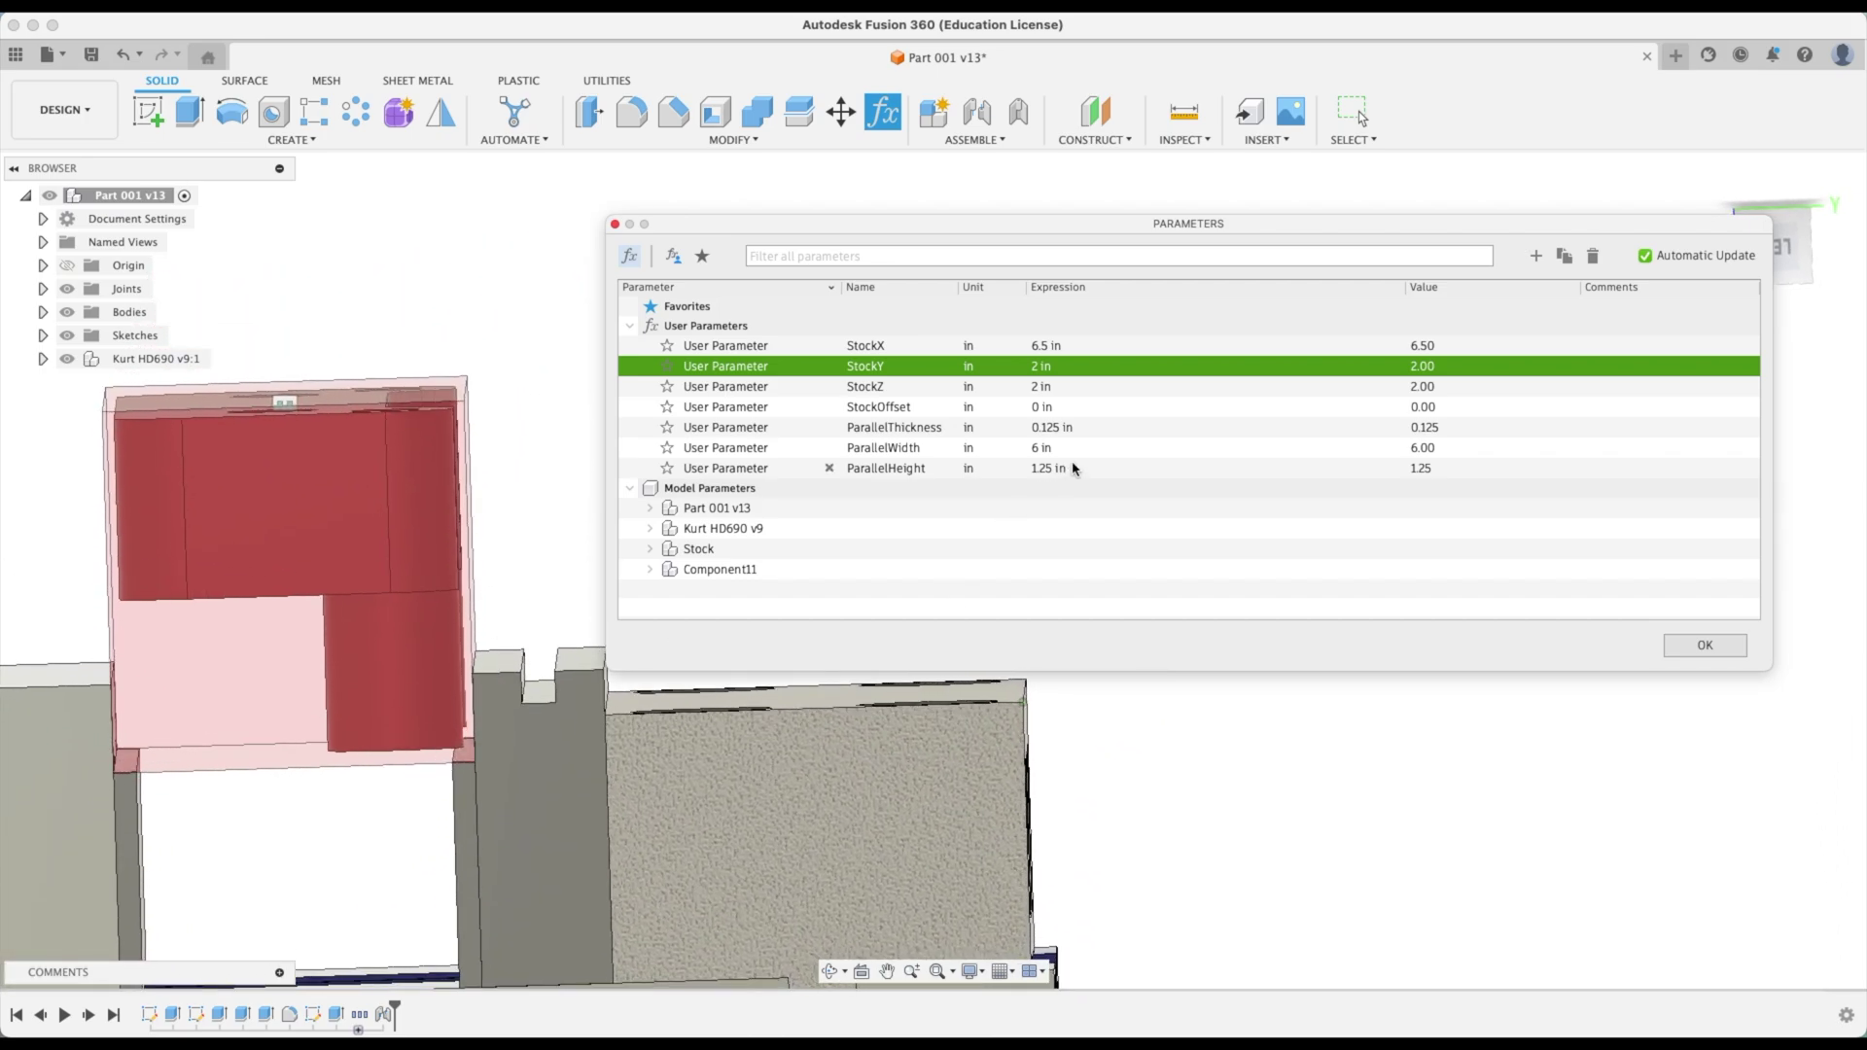
click(1084, 470)
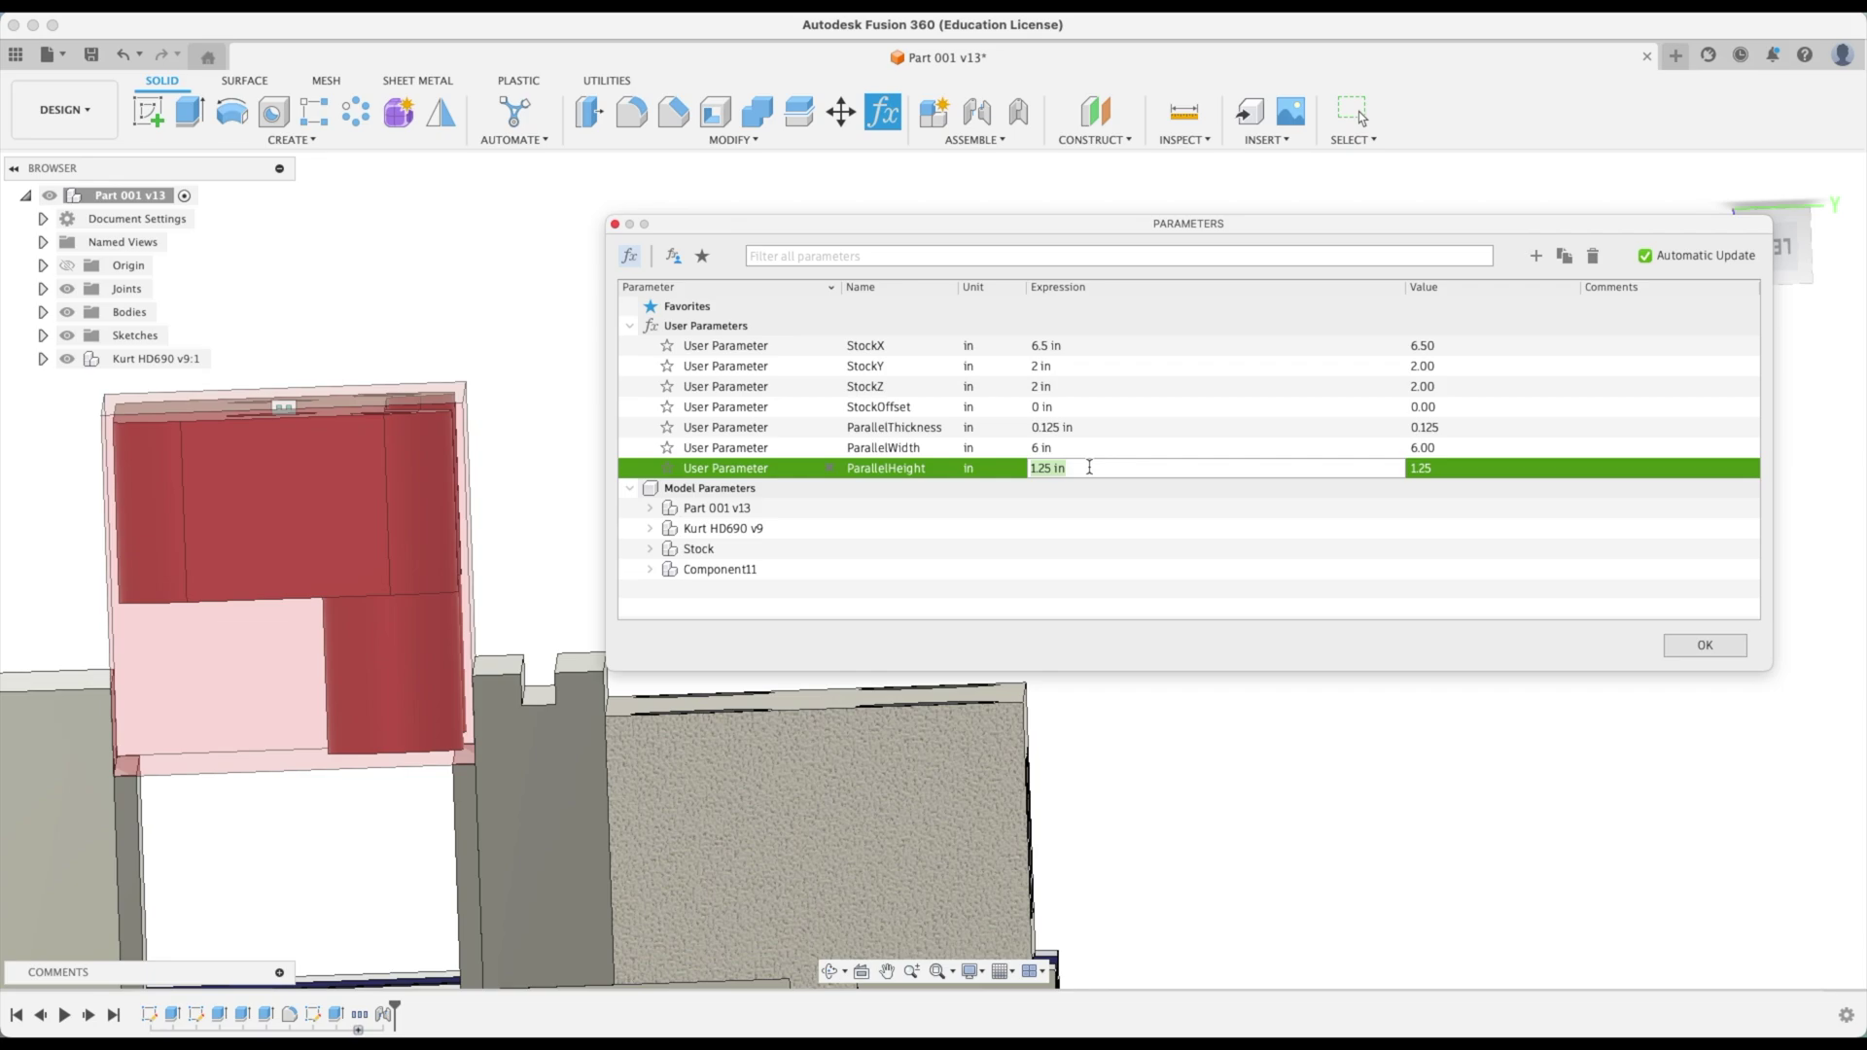
text(1)
key(Return)
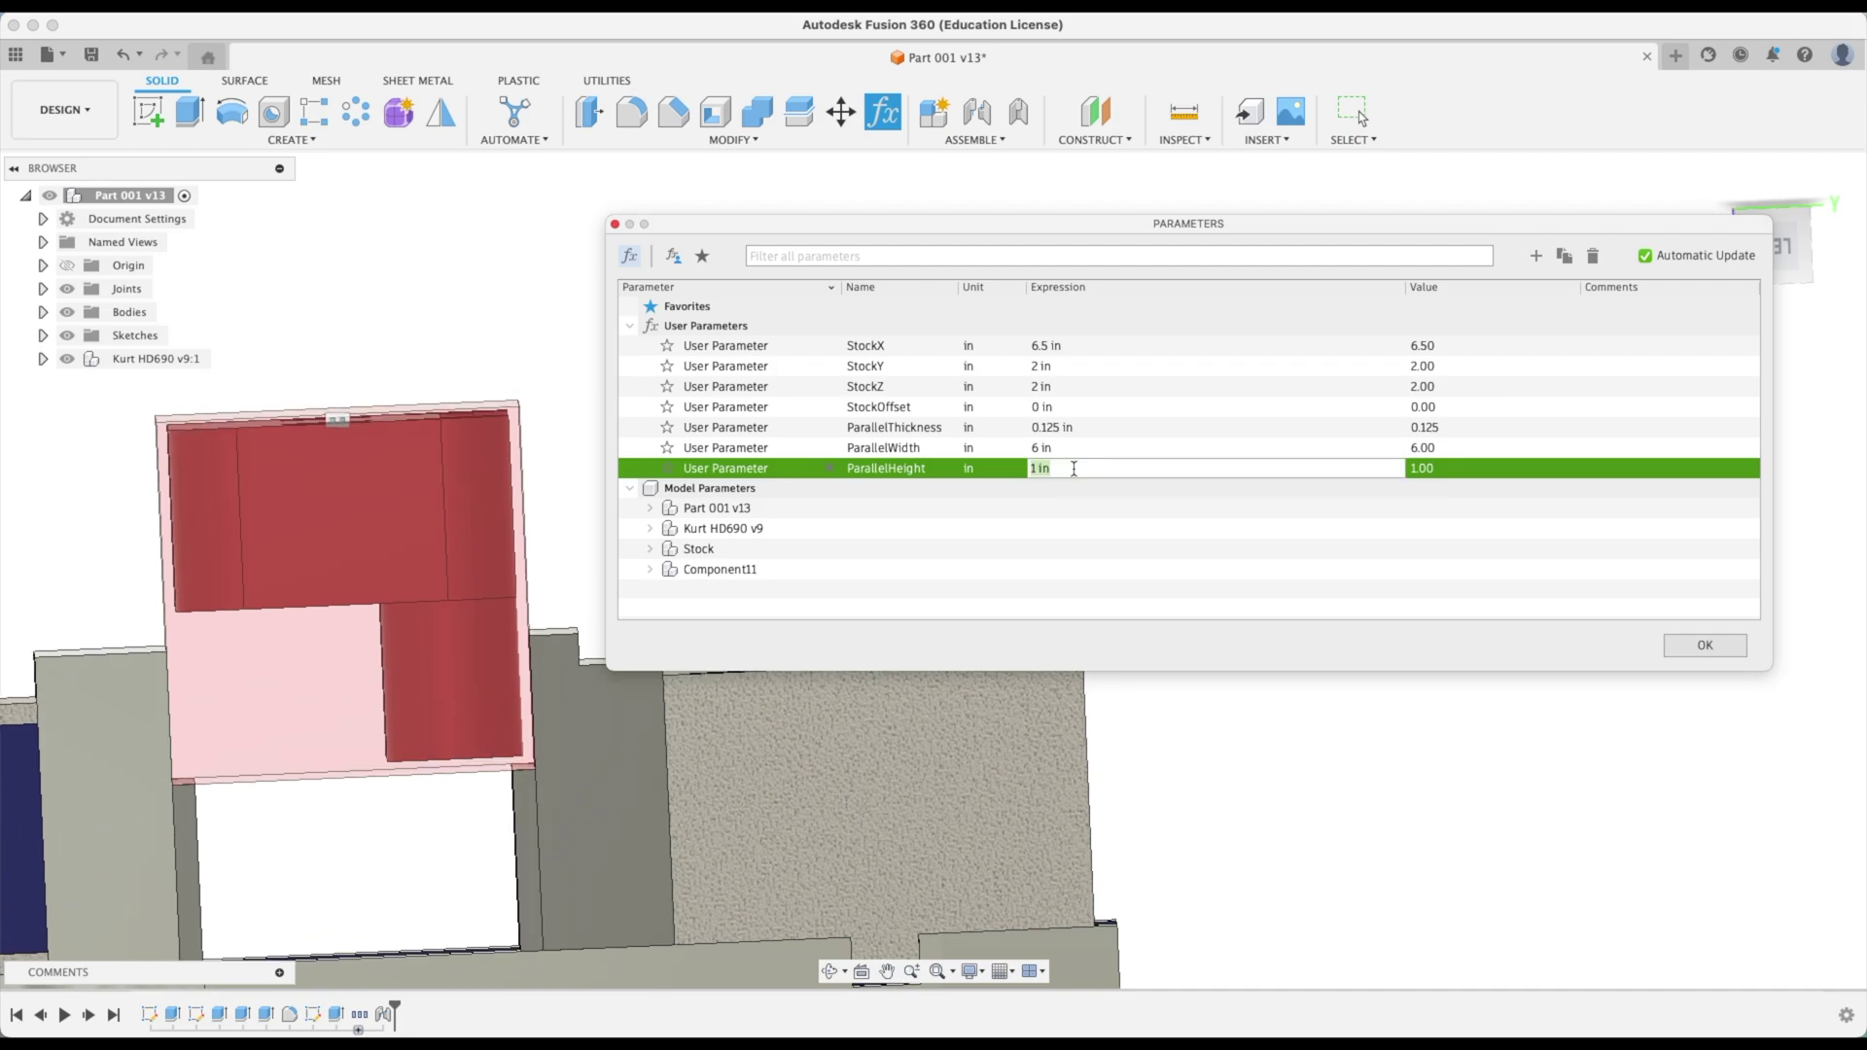
text(.875)
key(Return)
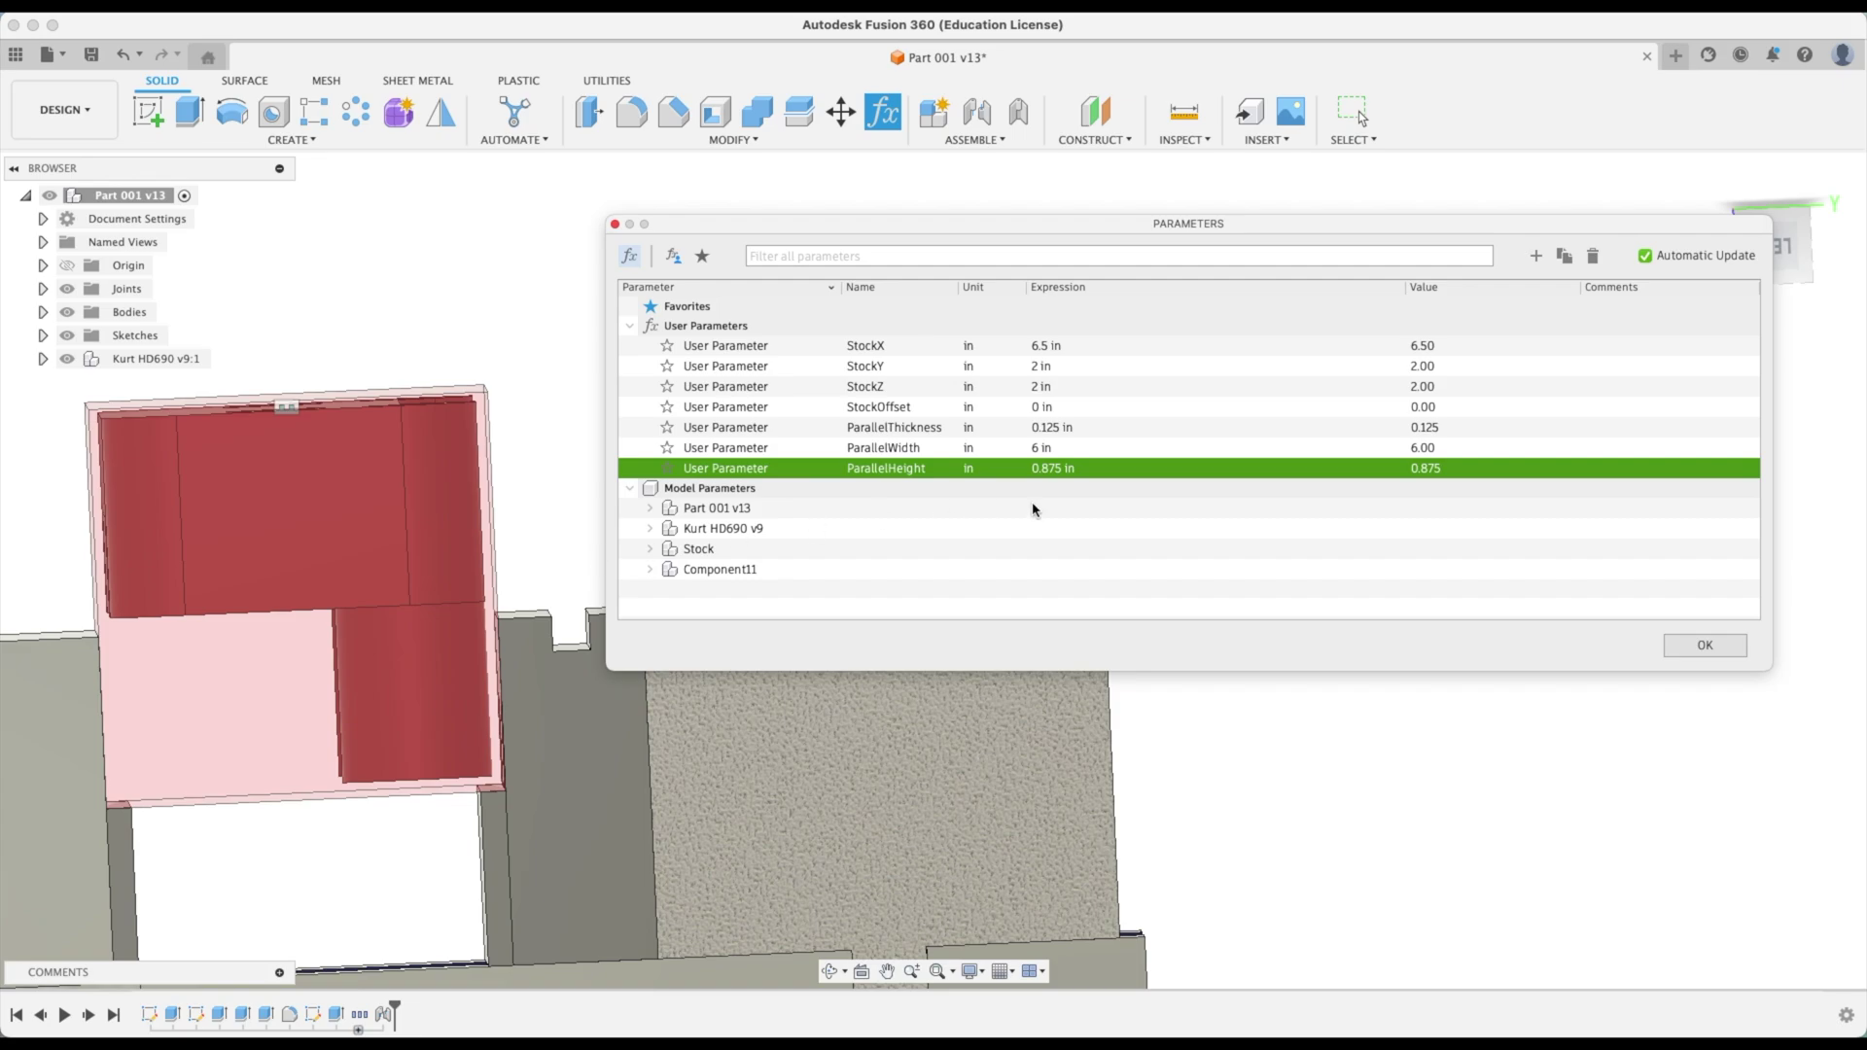
Try a ParallelHeight of 1.625 in, and set the parameter back to 0.875 in
double_click(1058, 468)
text(1.625)
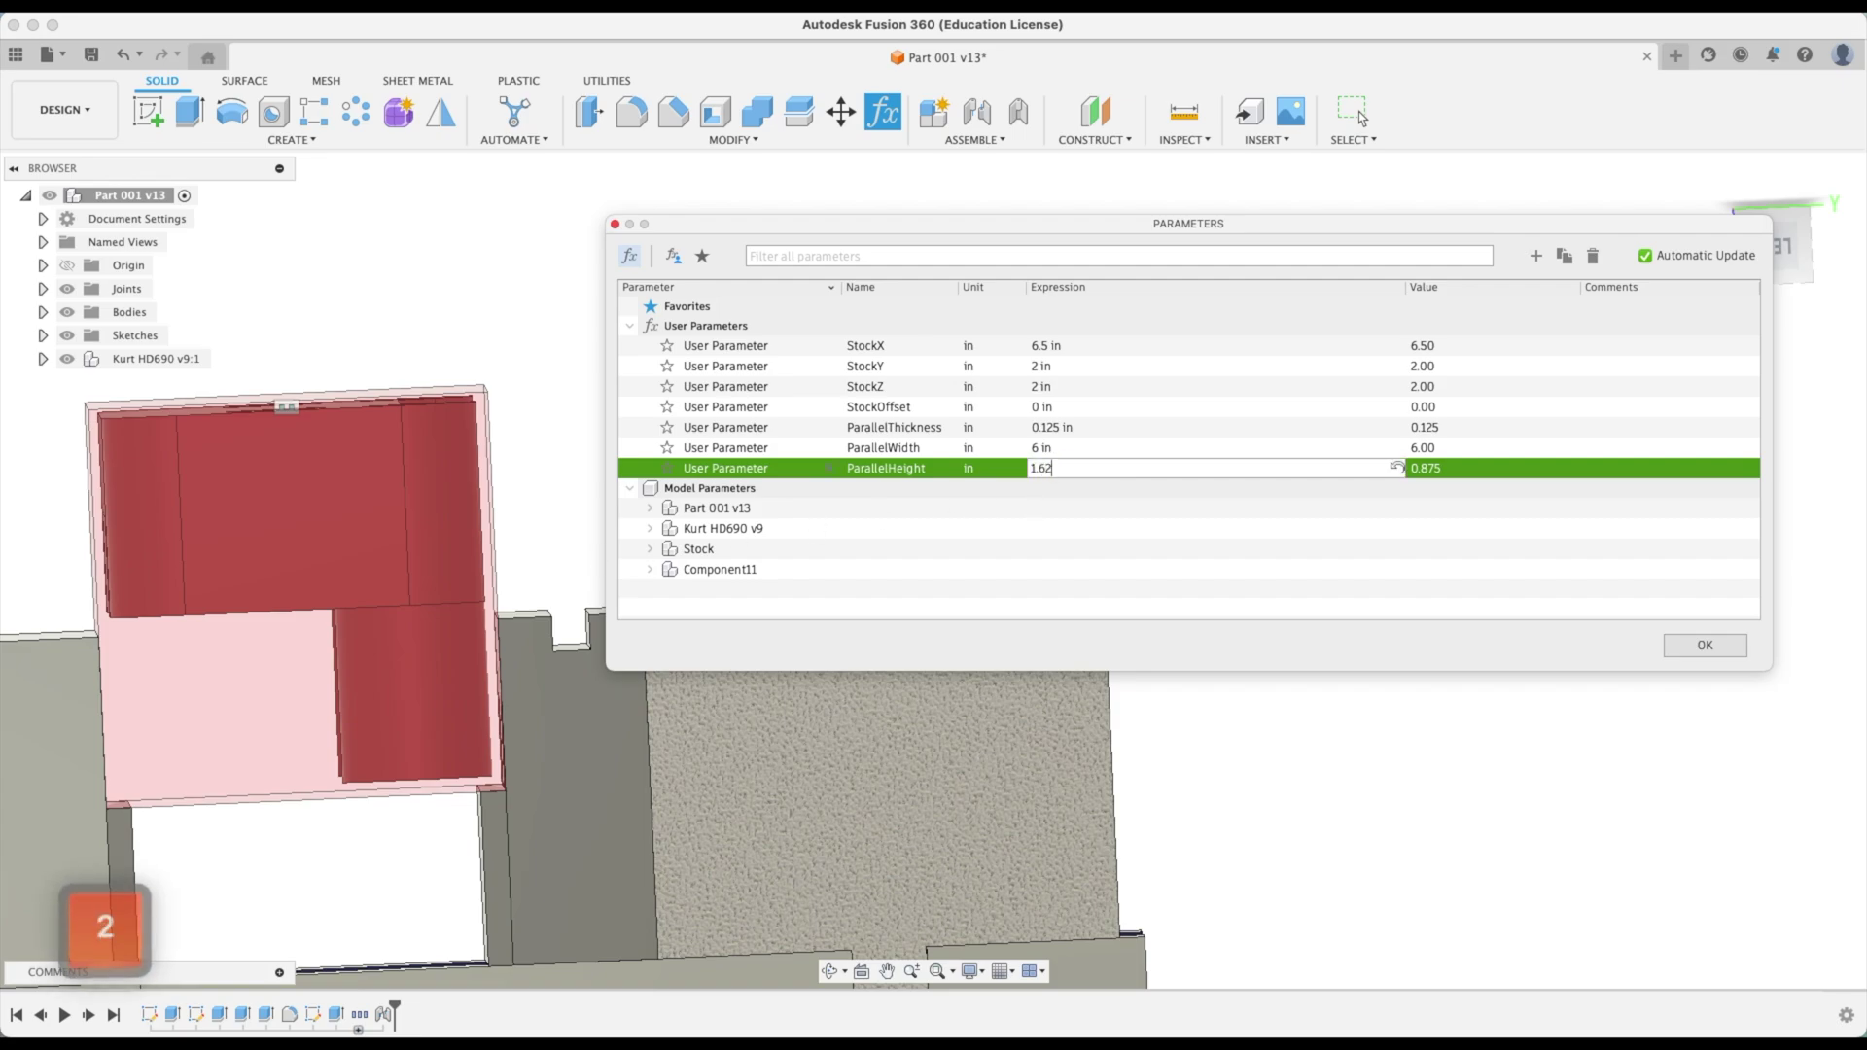
key(Return)
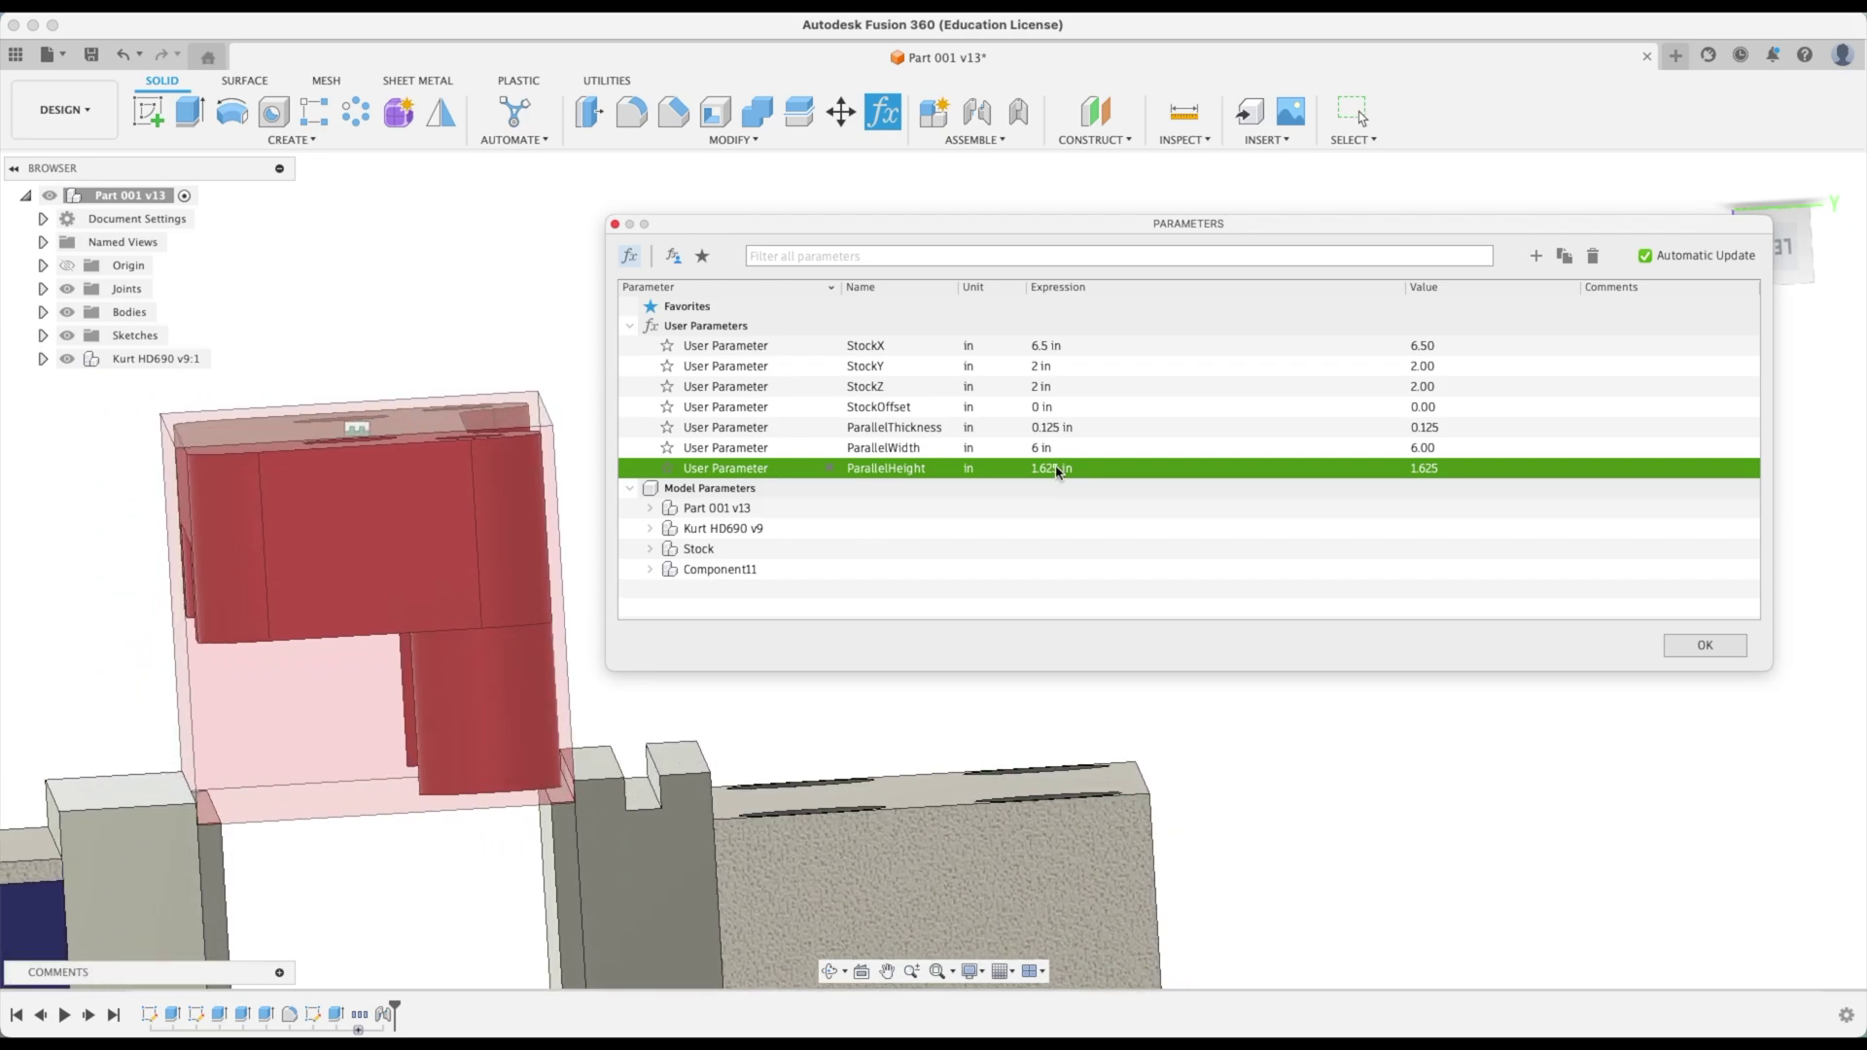
double_click(1081, 468)
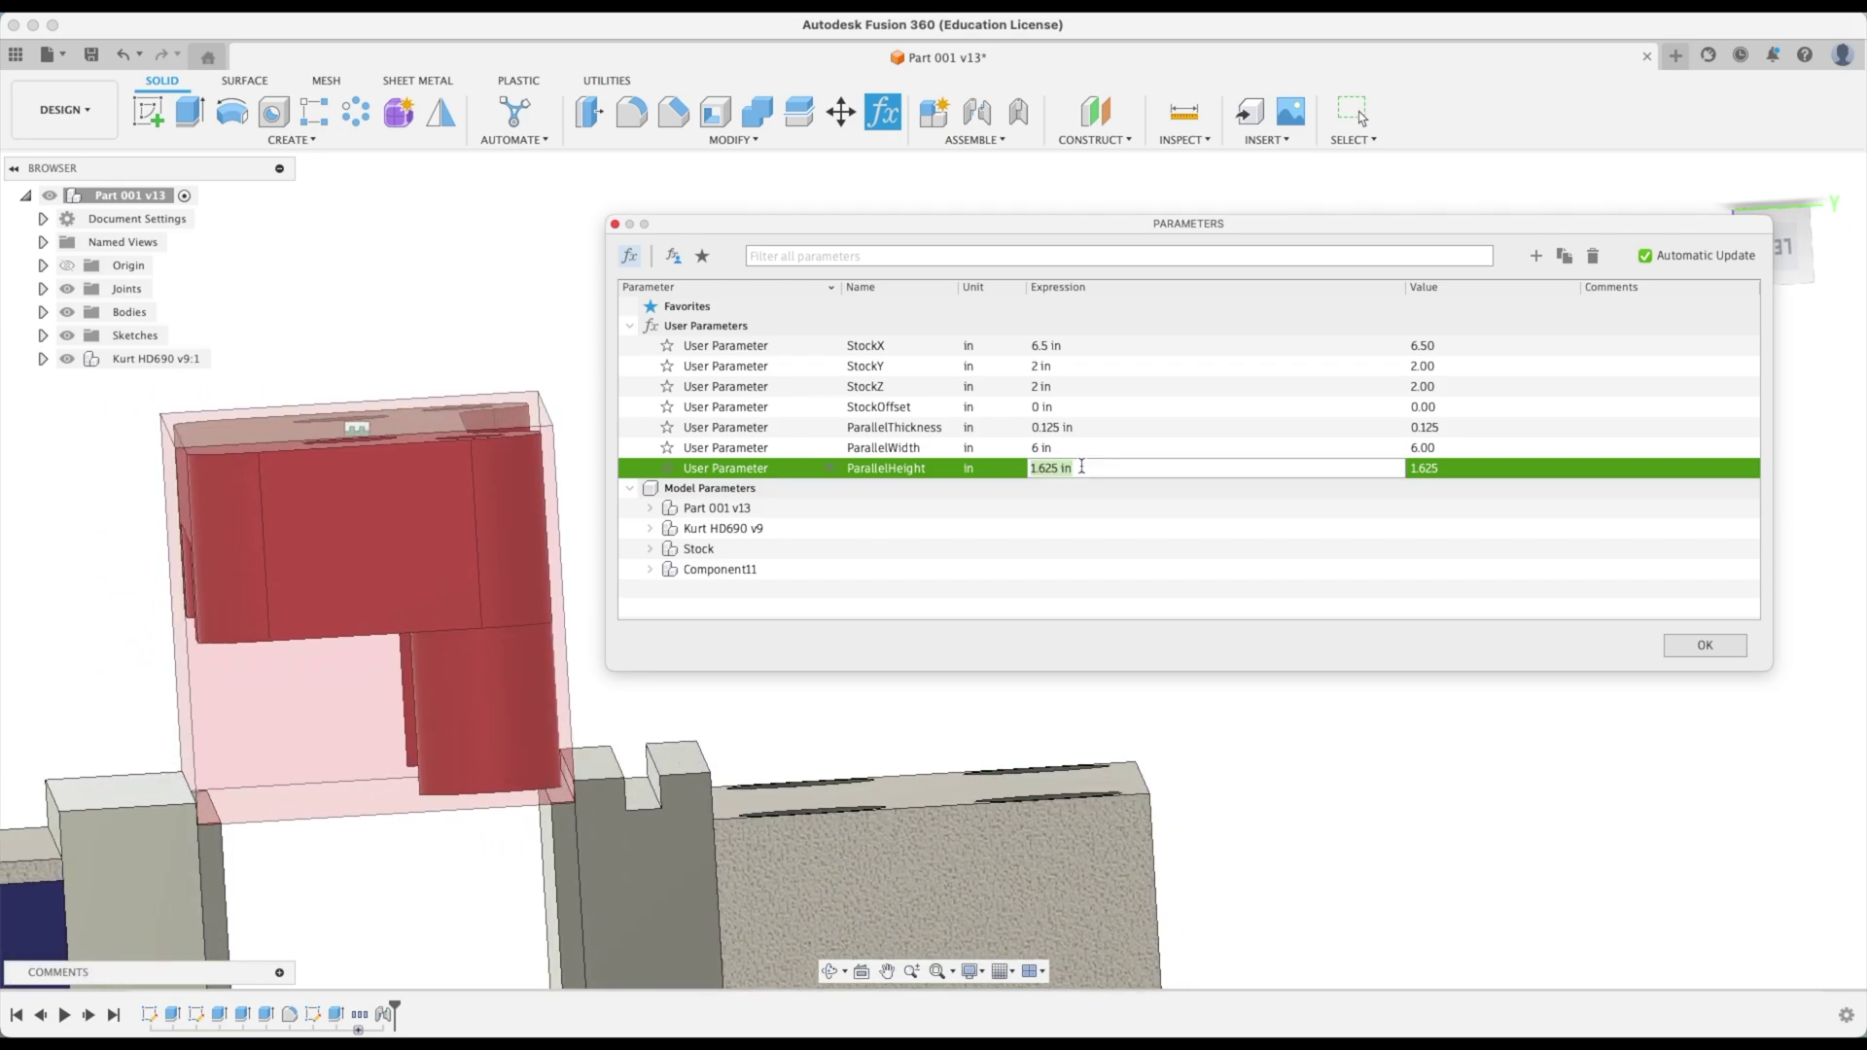
text(0.875)
key(Return)
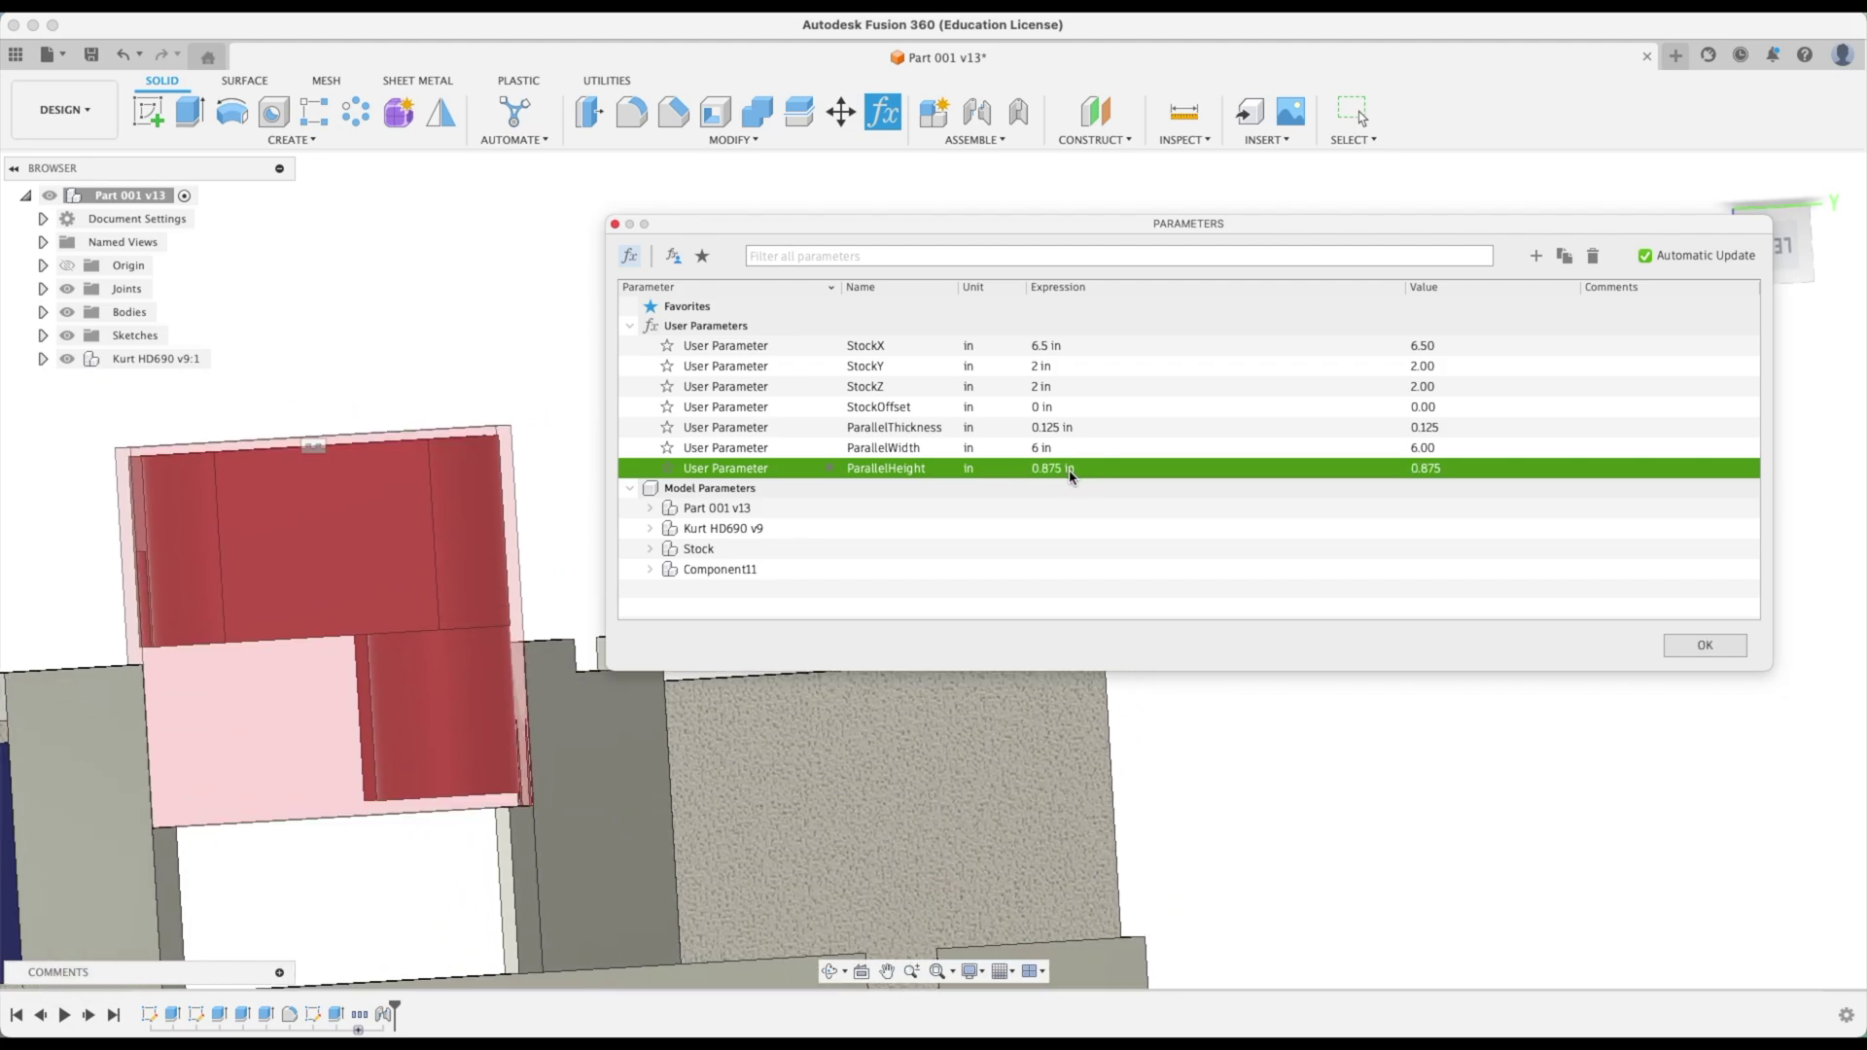
Enter the ParallelHeight user parameter as the fraction 7 / 8 and accept the parameters
double_click(1084, 470)
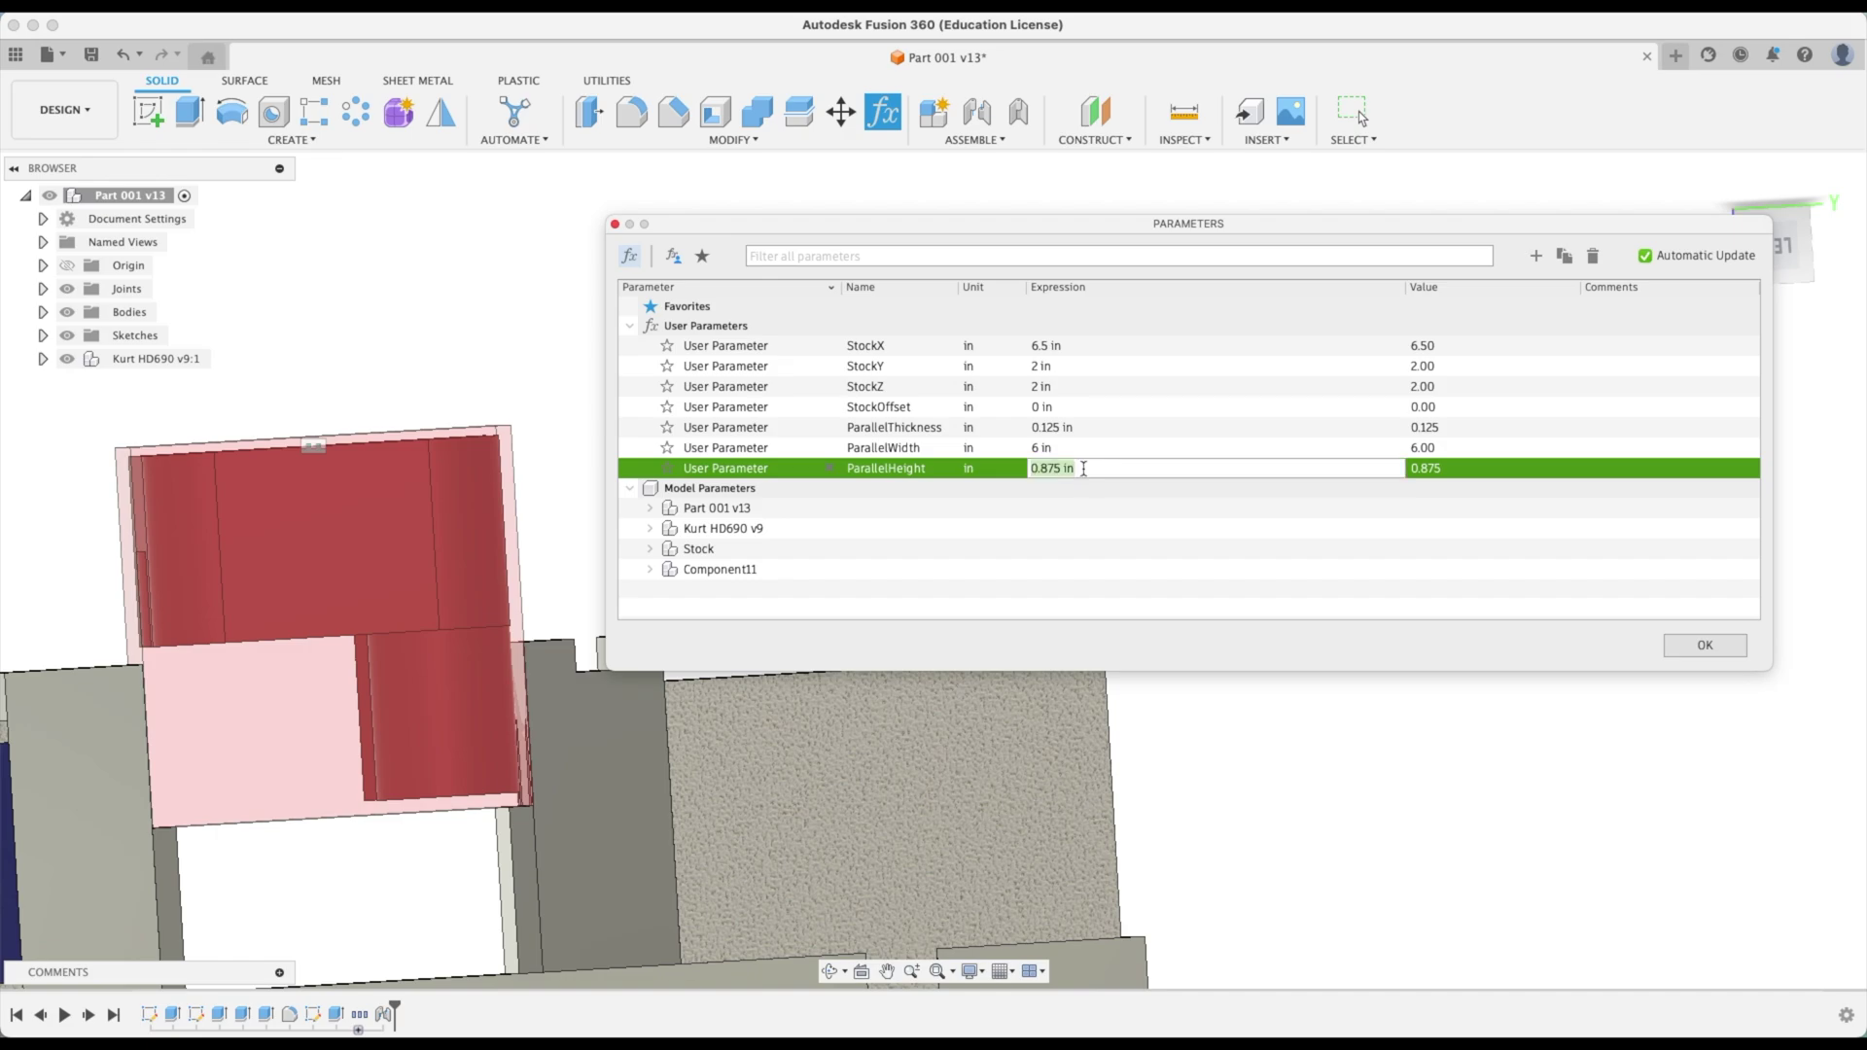
text(7 / 8)
key(Return)
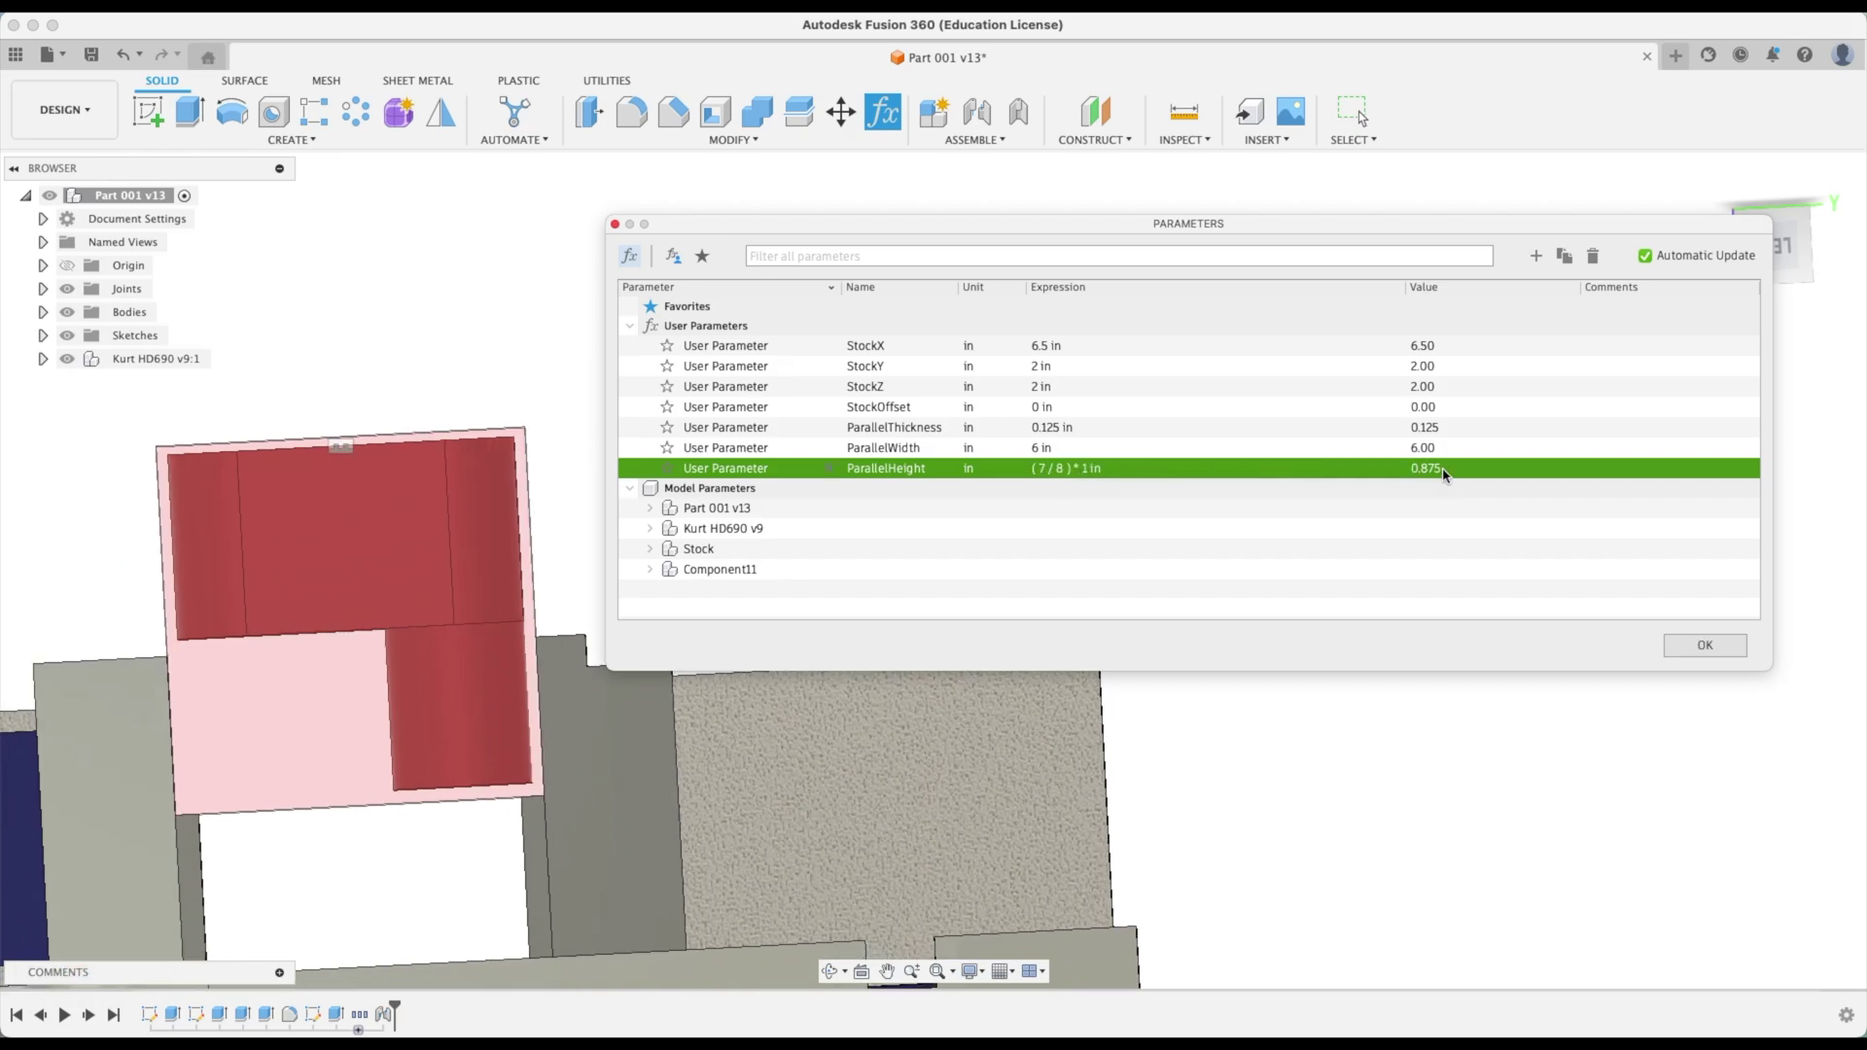
click(1701, 649)
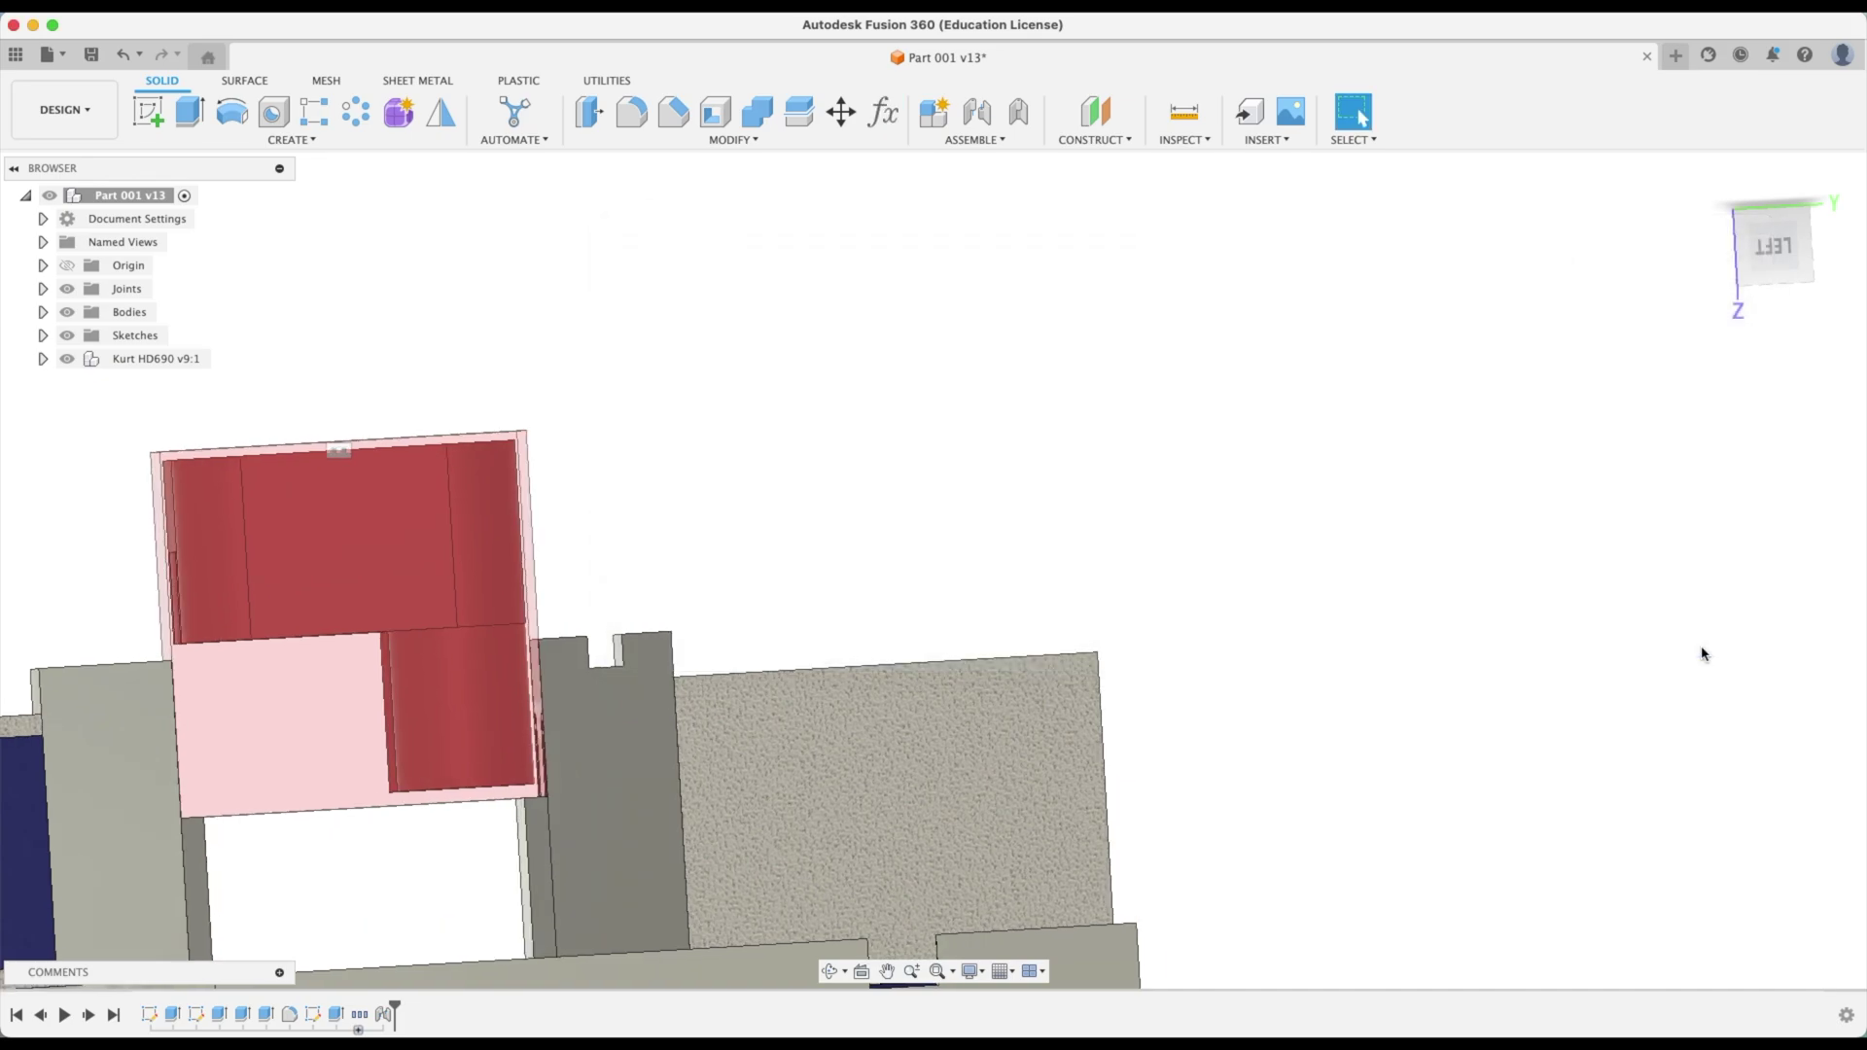
Rename the vise component joined to the part as Kurt HD690 Setup1 and hide it
click(1708, 179)
click(1772, 250)
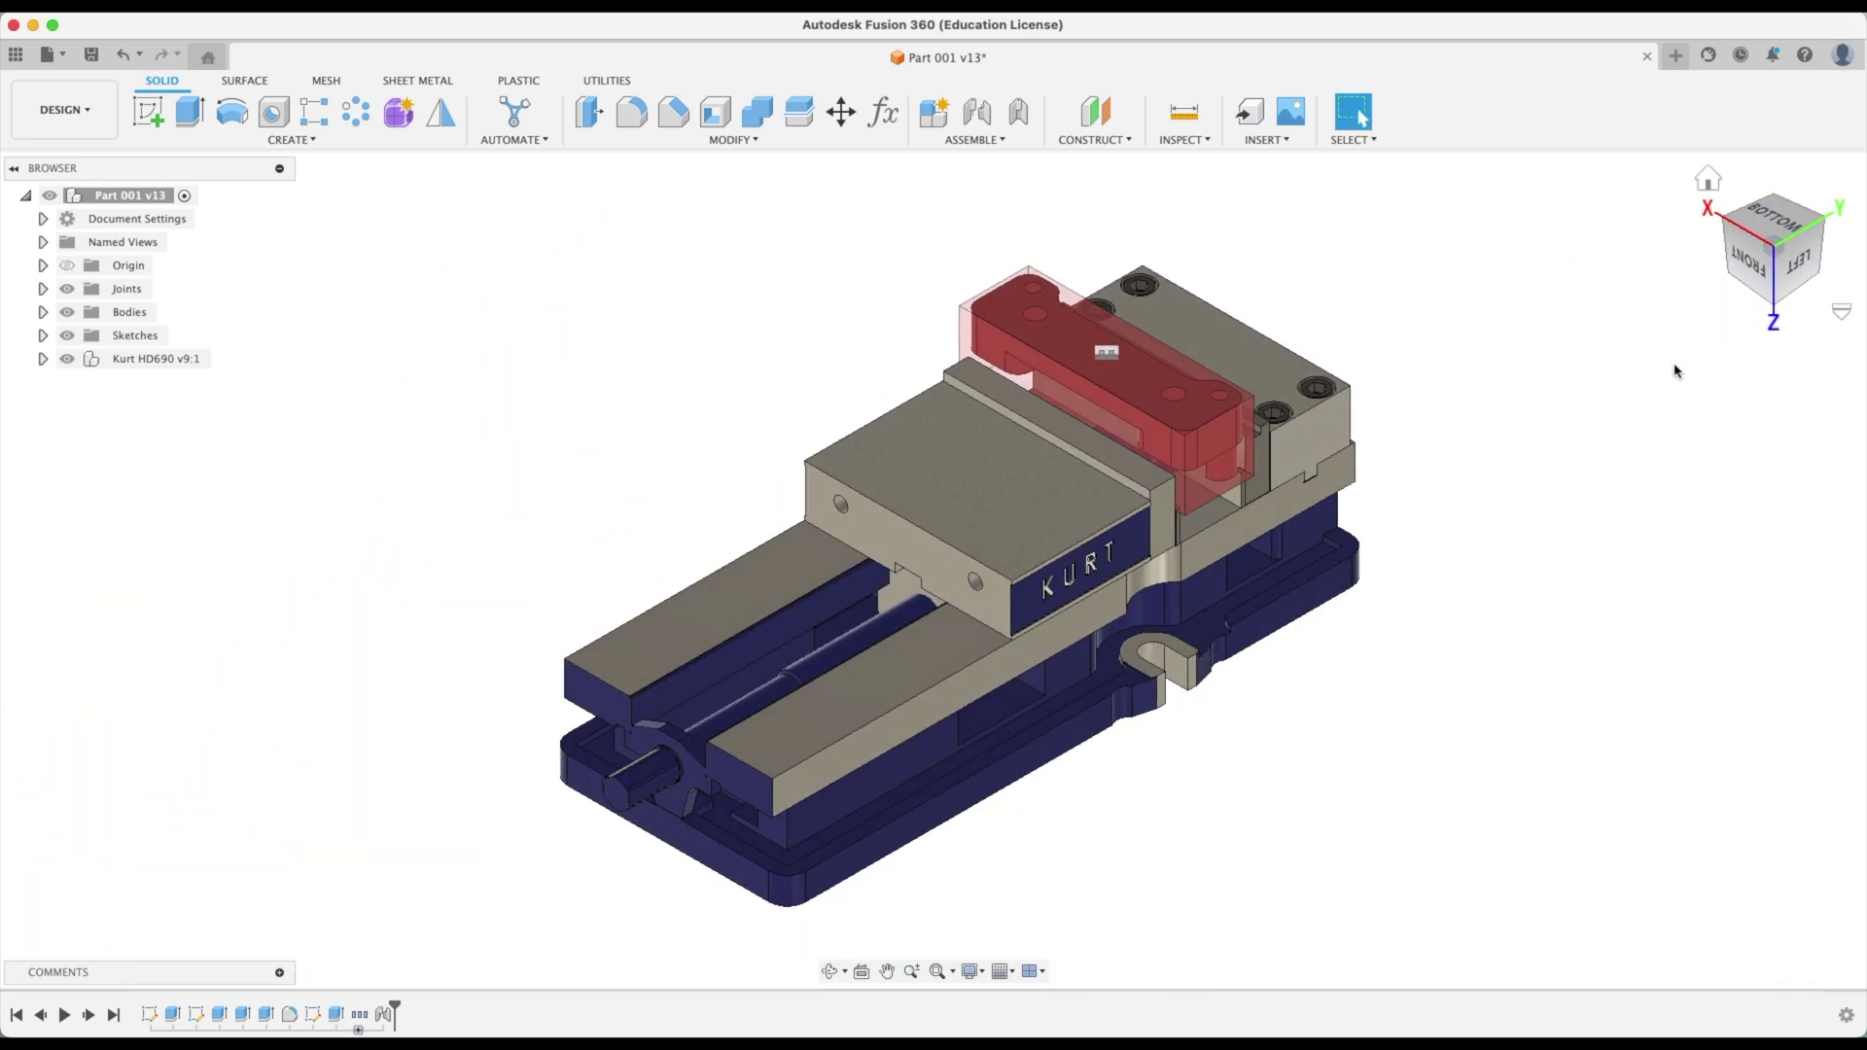
shift+middle_drag(1676, 370, 1676, 369)
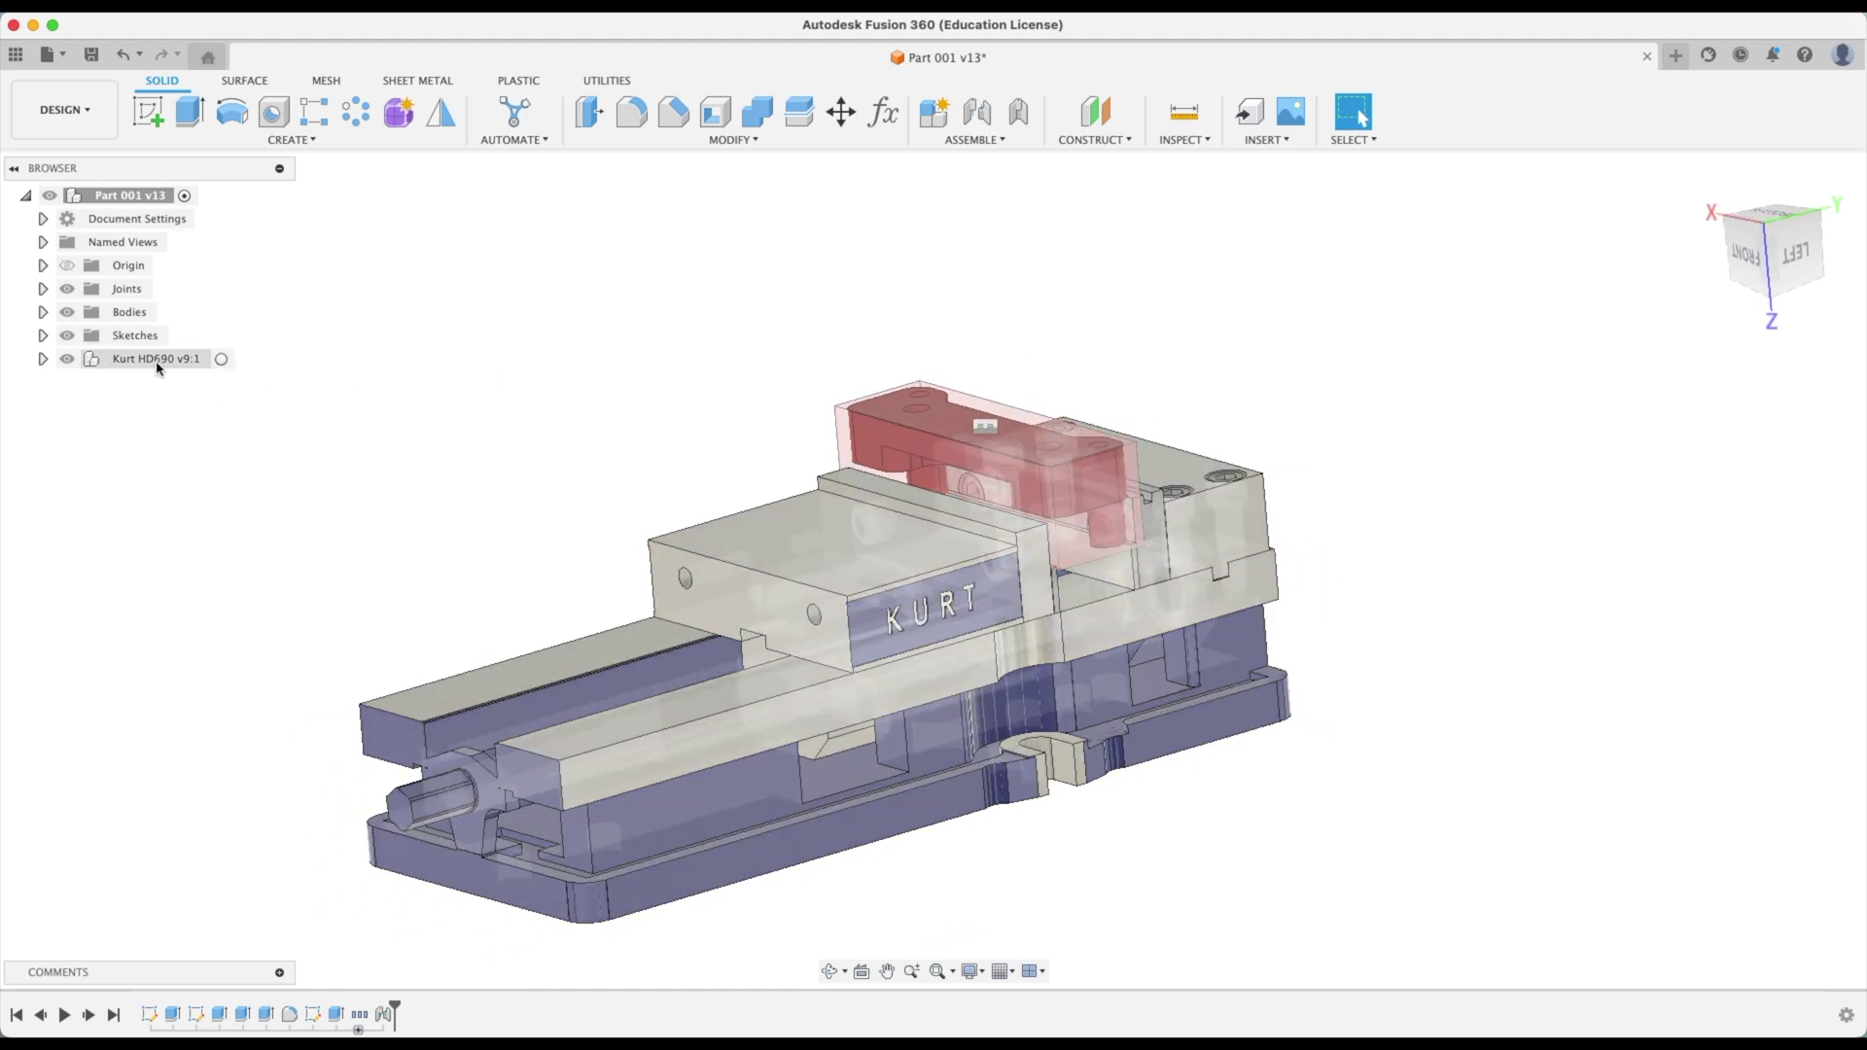
double_click(189, 359)
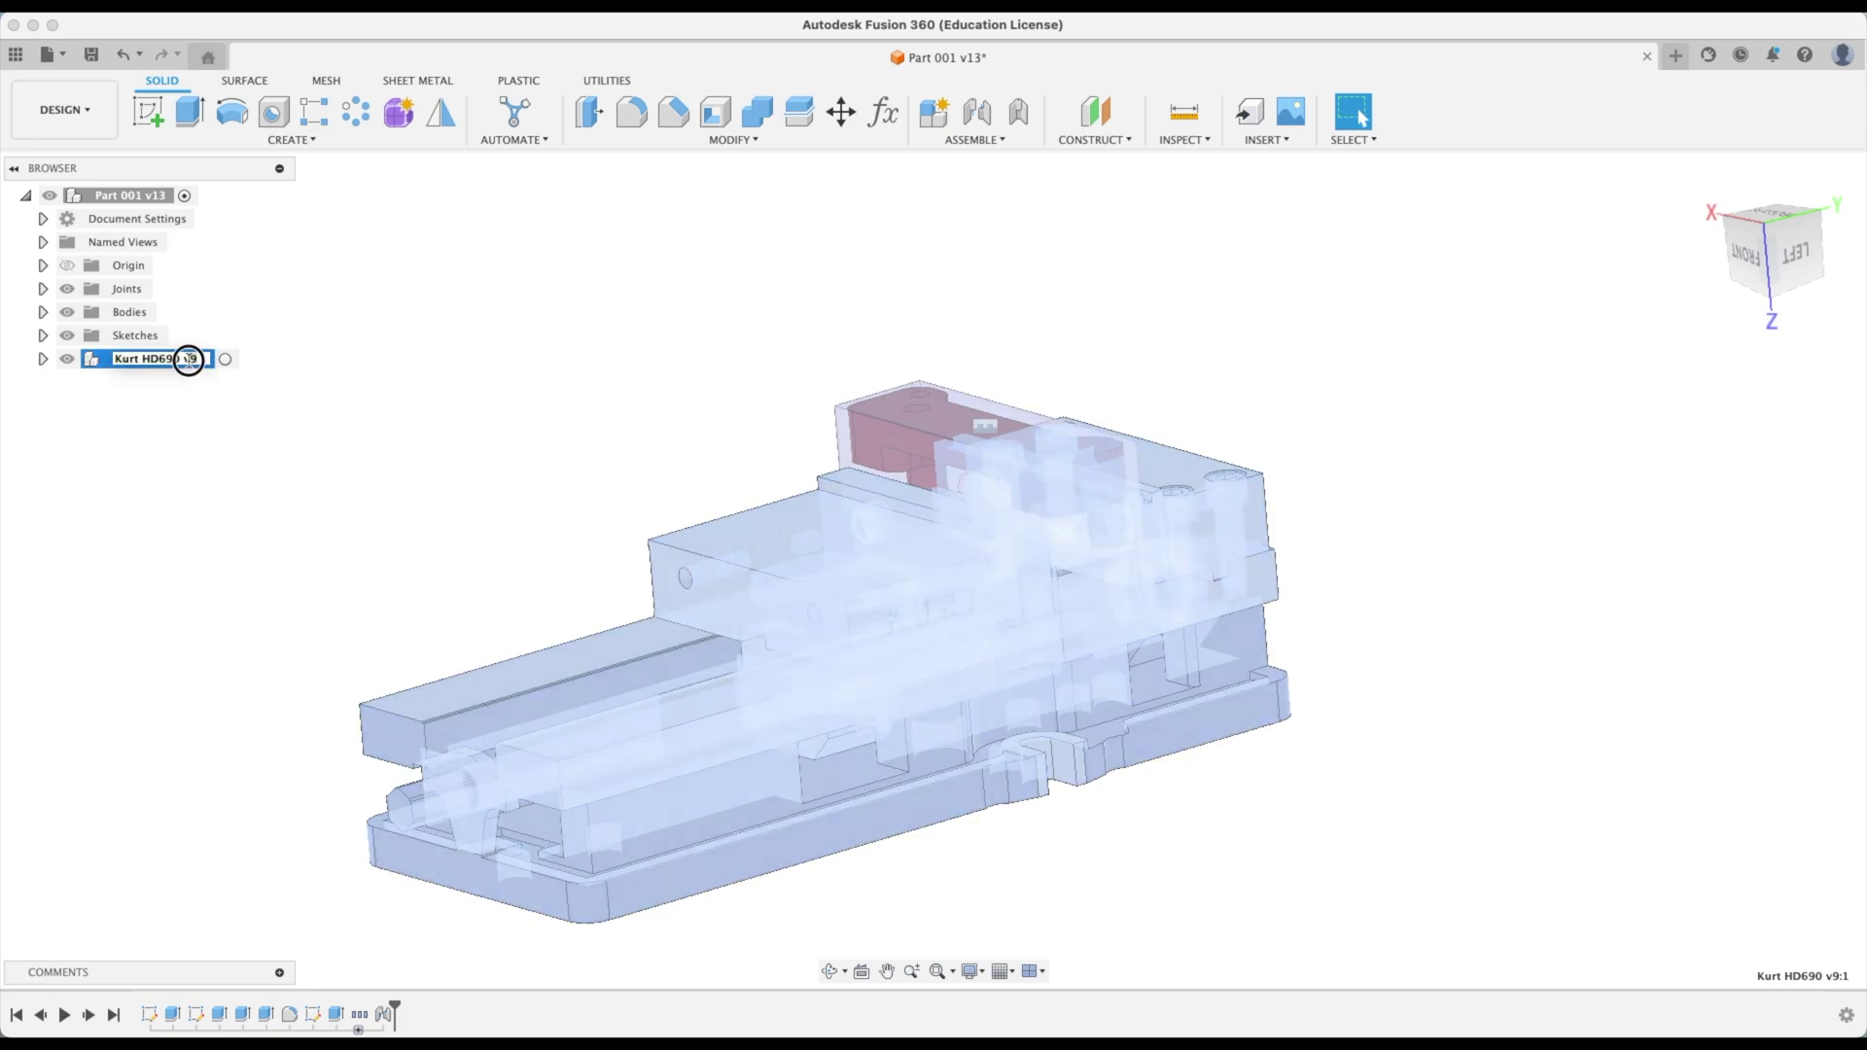
text(S)
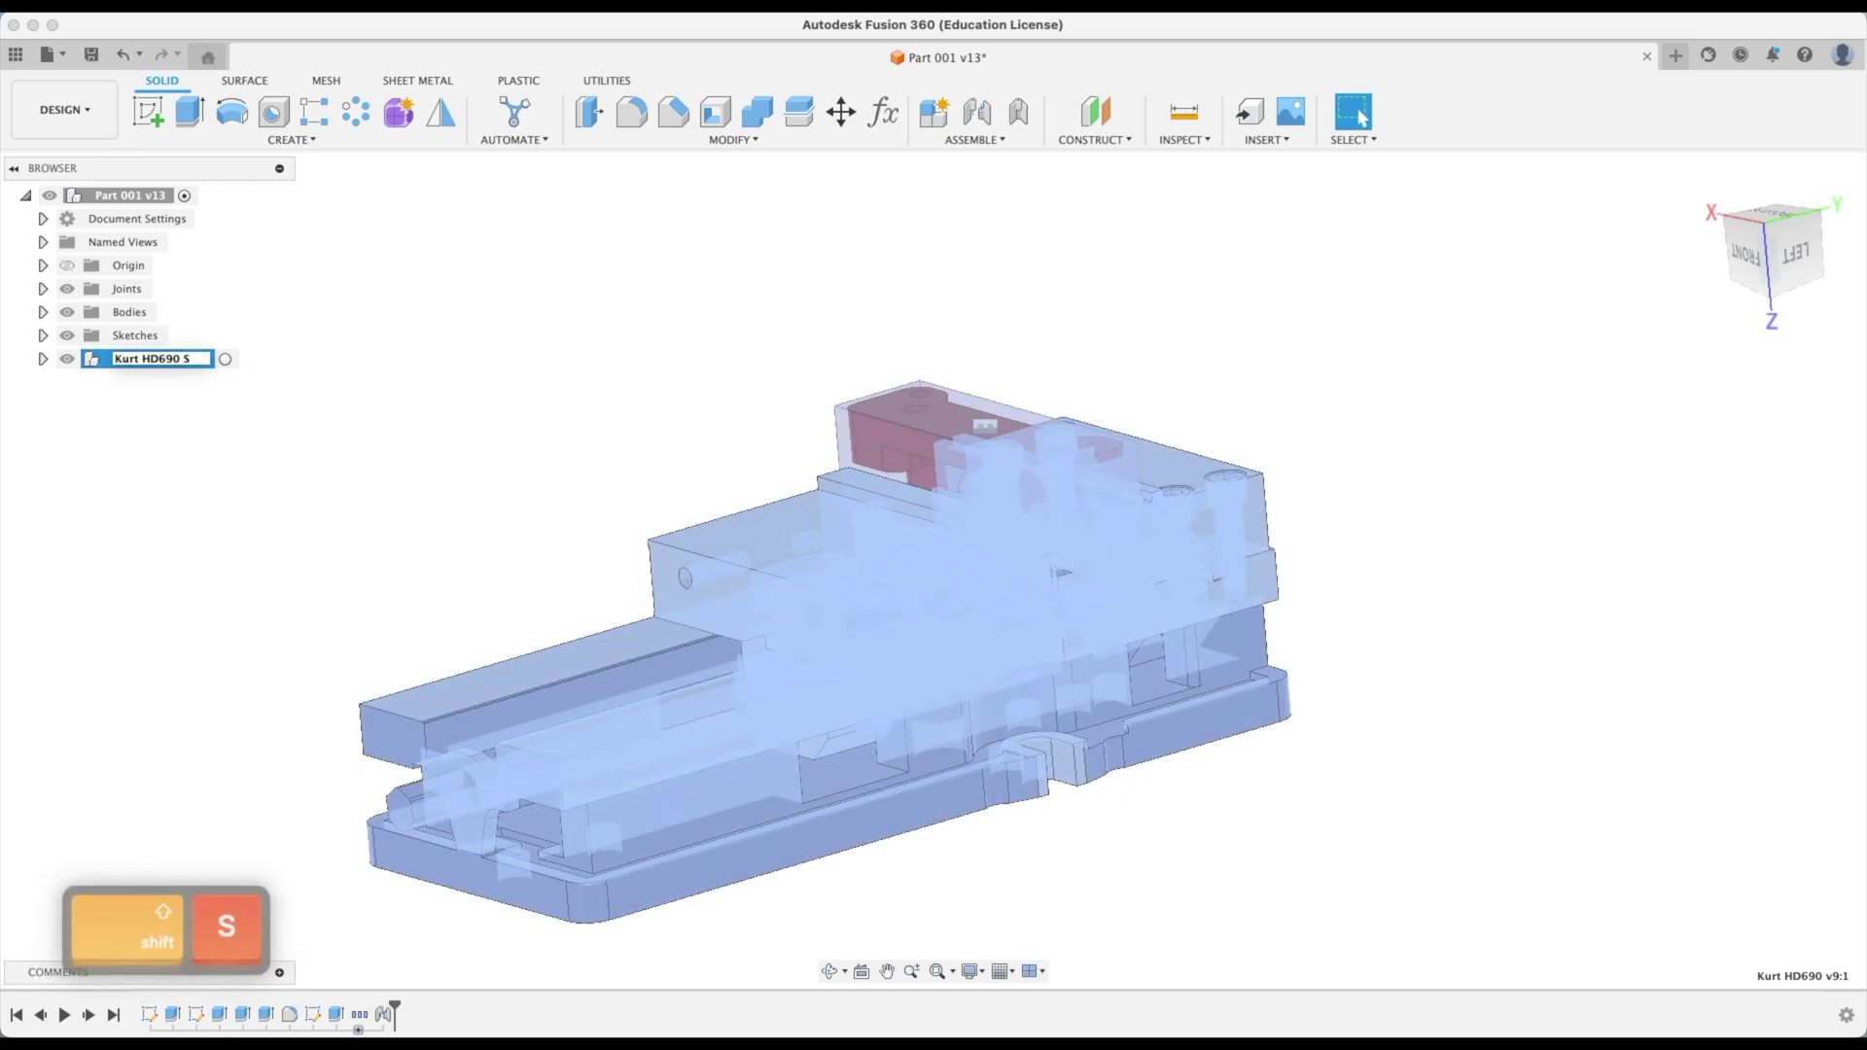
text(etup1)
key(Return)
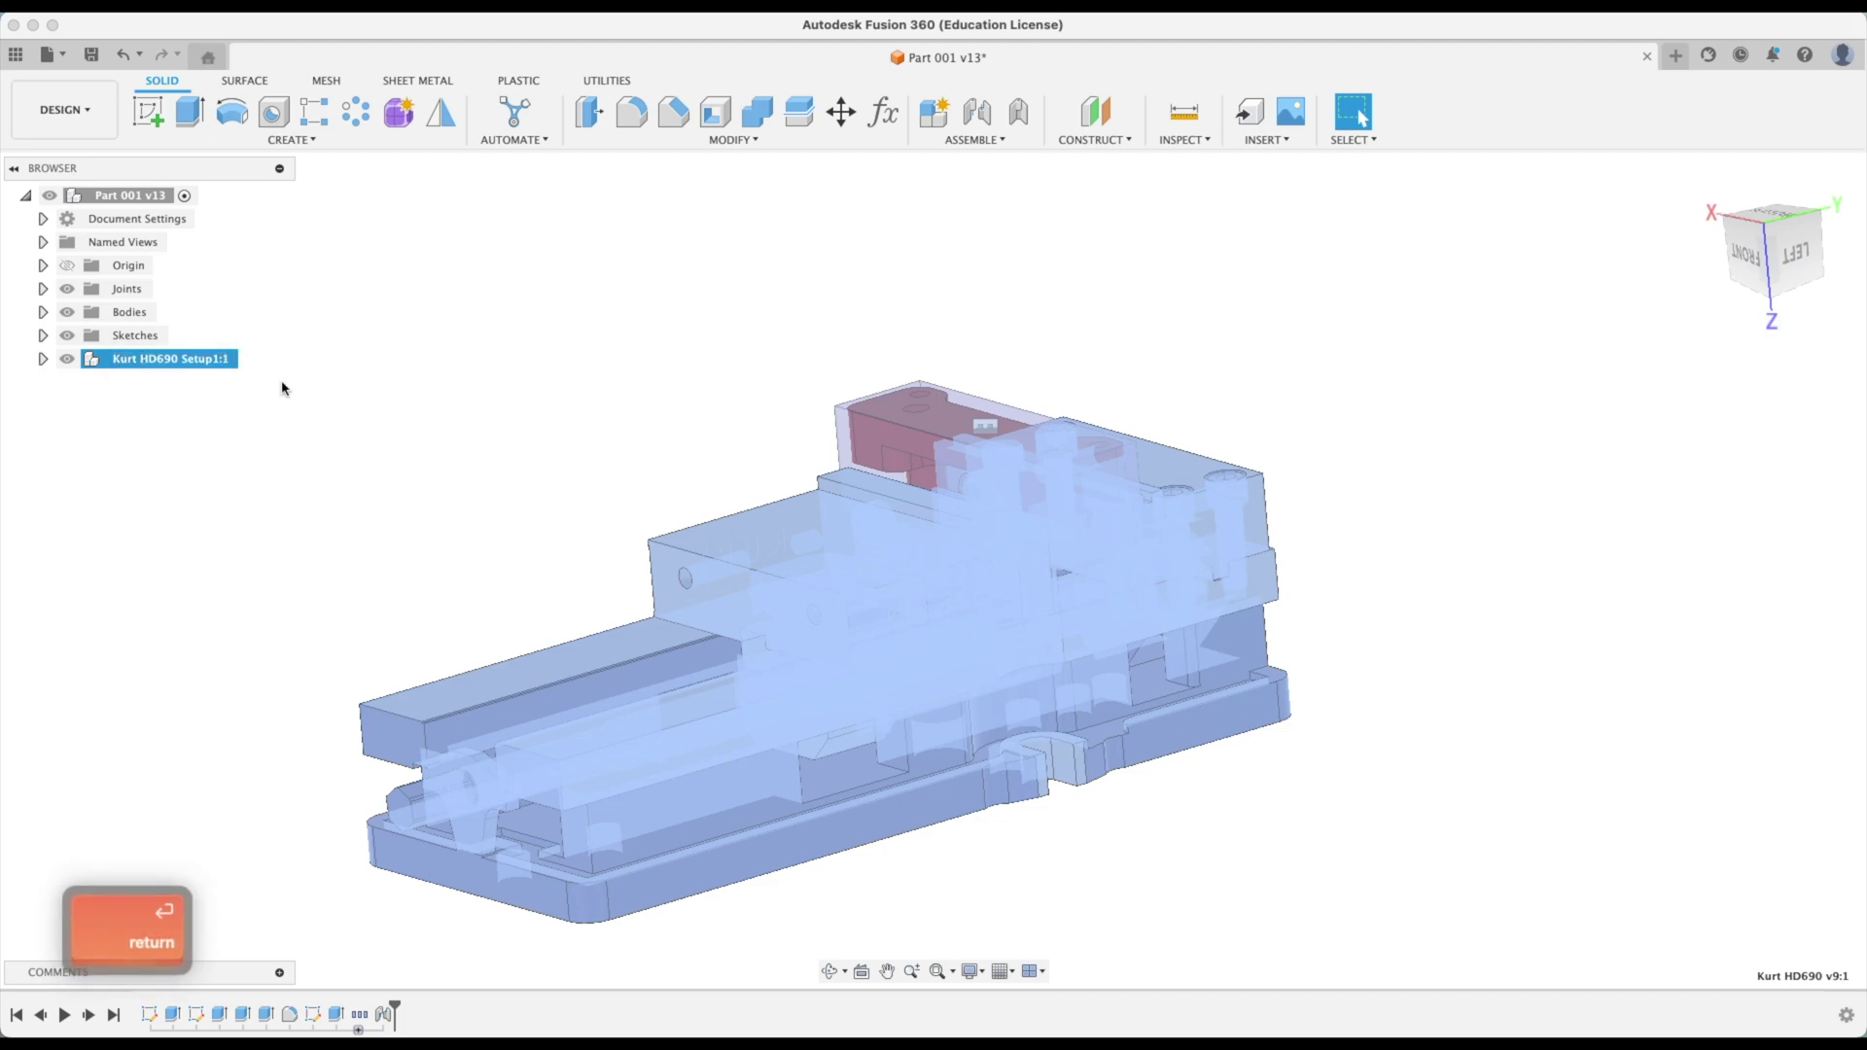
click(282, 389)
click(66, 359)
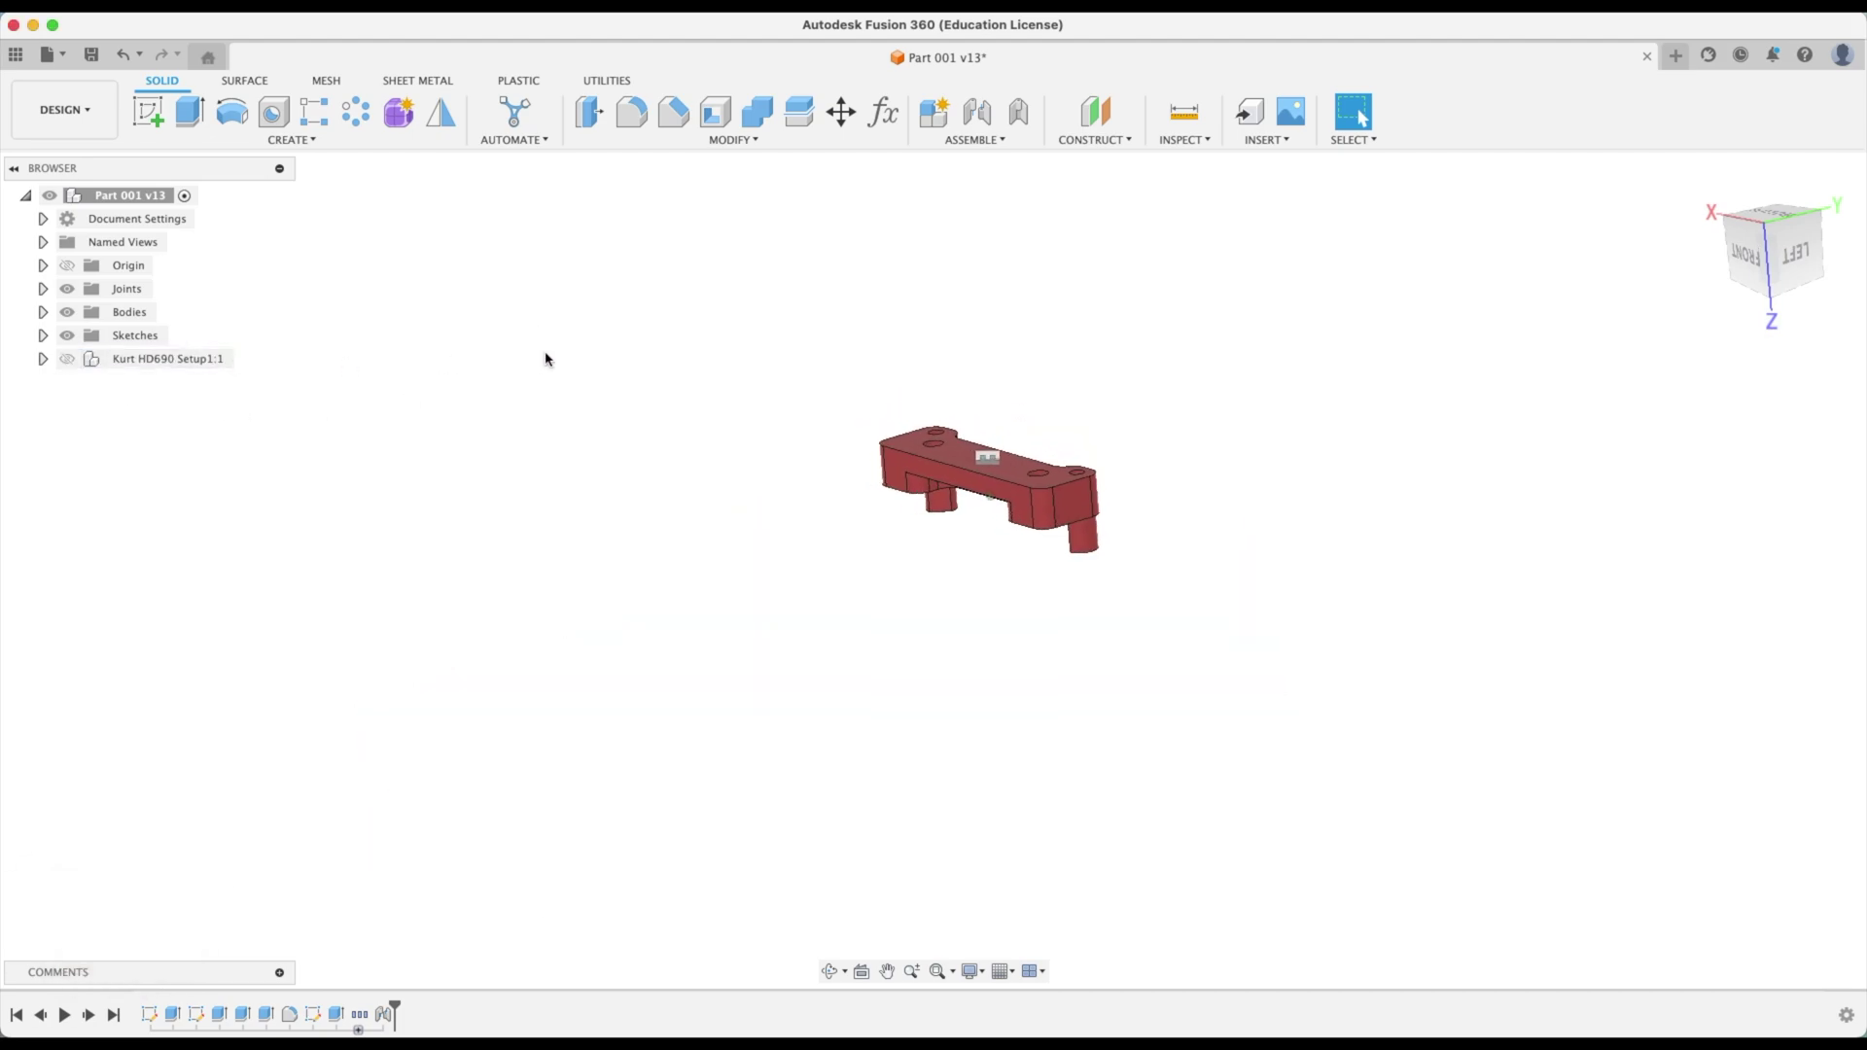
Insert a second Kurt HD690 vise from the Vises folder into the design, moved -10 in along Z
shift+middle_drag(549, 360, 695, 391)
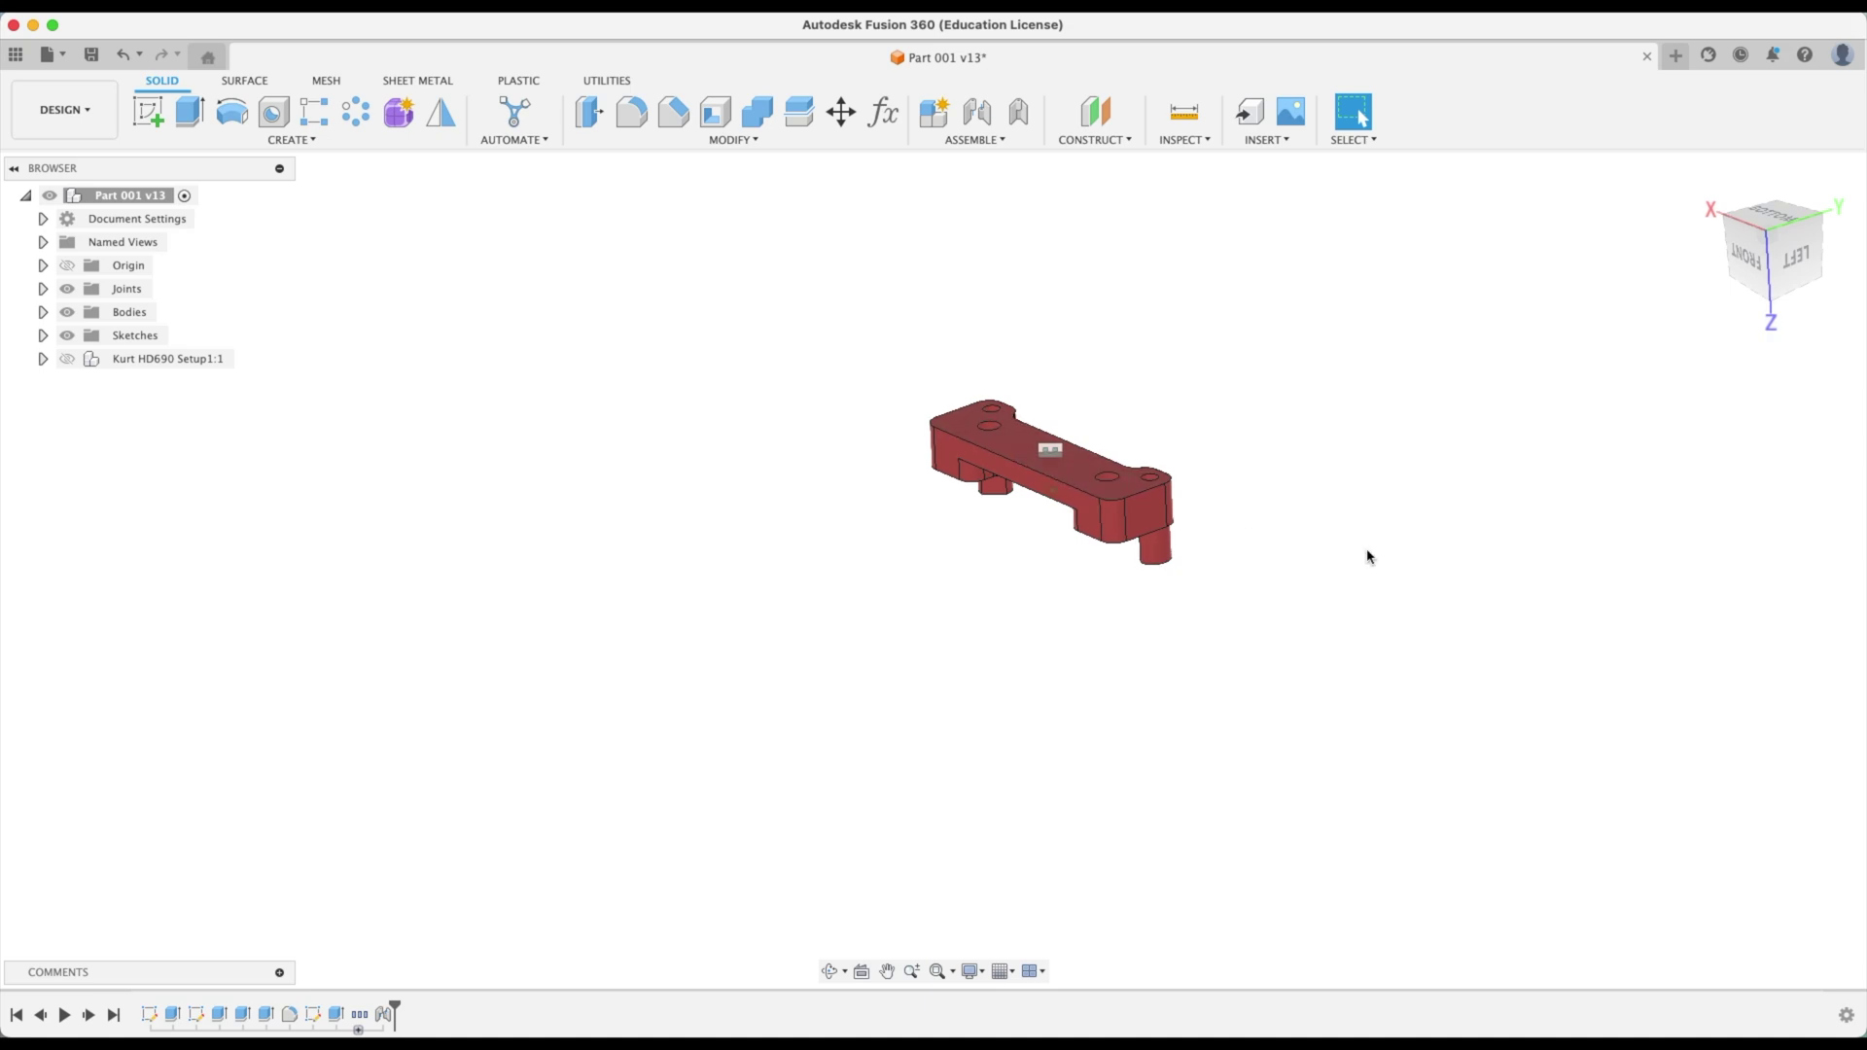
shift+middle_drag(1367, 556, 1367, 556)
shift+scroll(1367, 551, down, 5)
click(1709, 180)
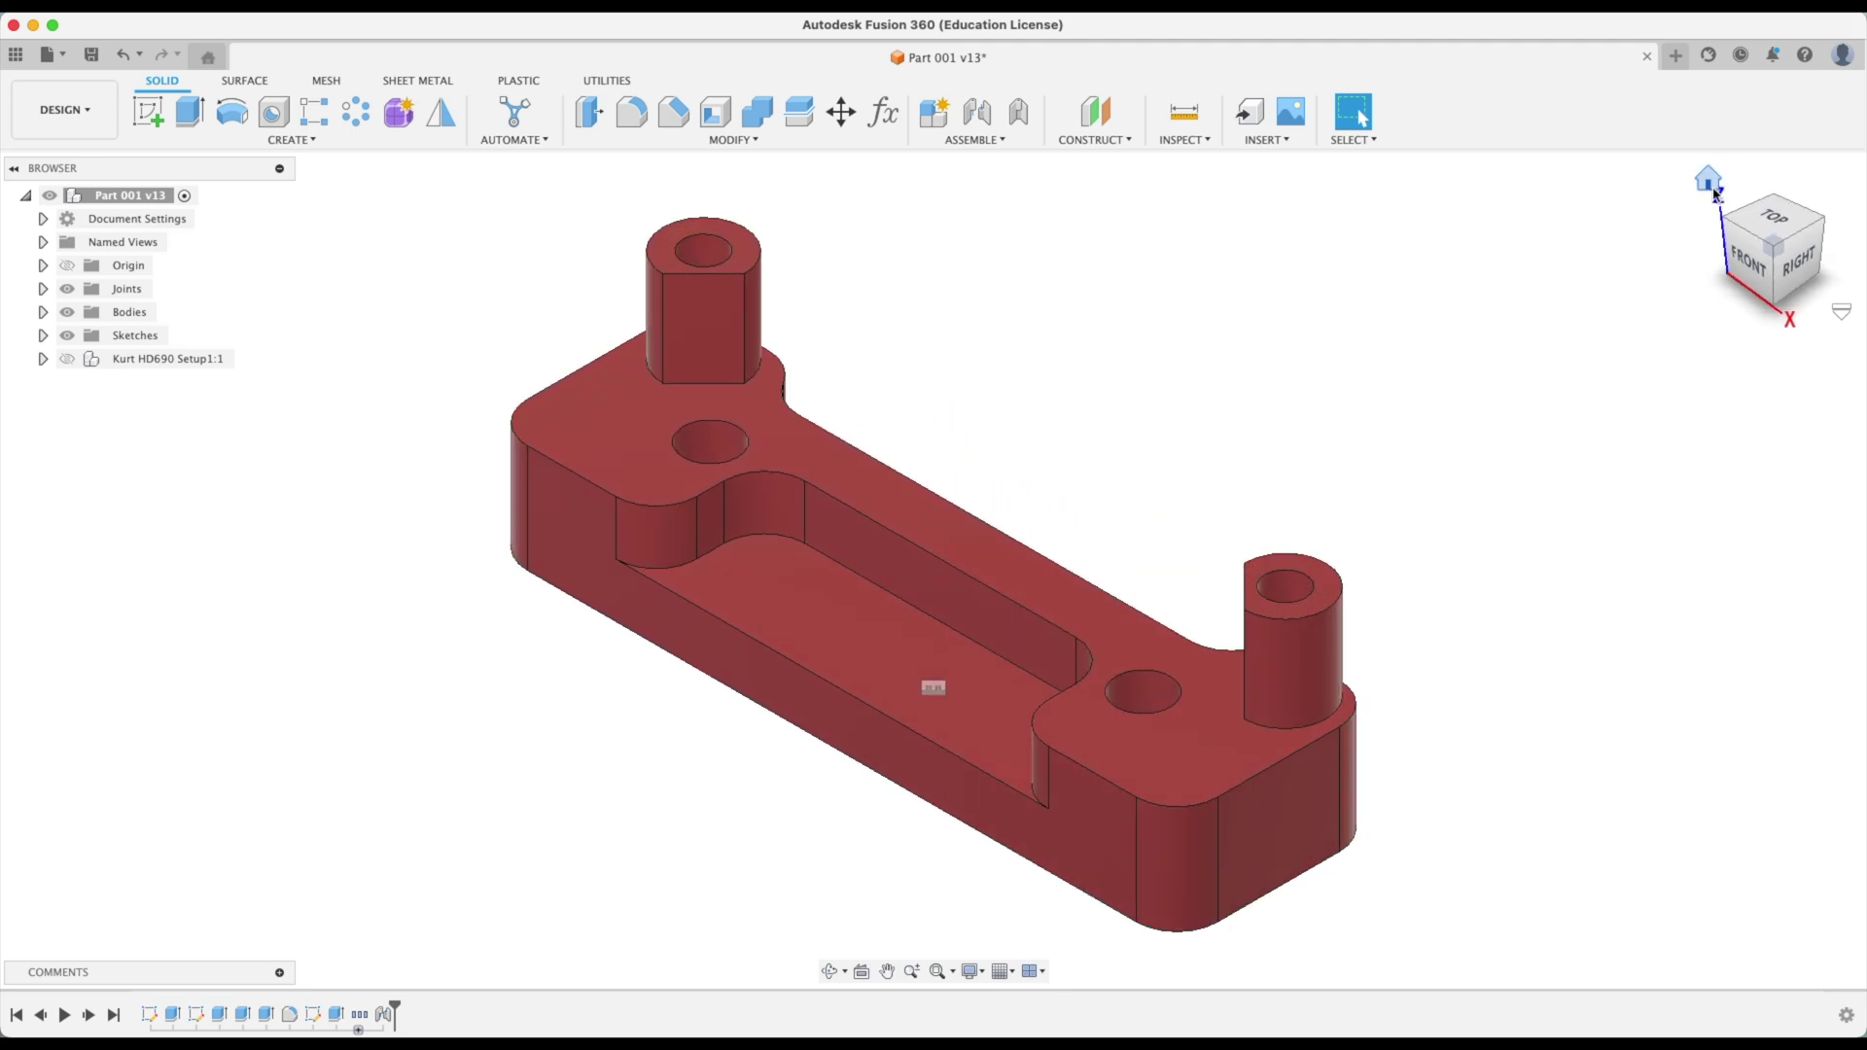
click(15, 54)
right_click(167, 241)
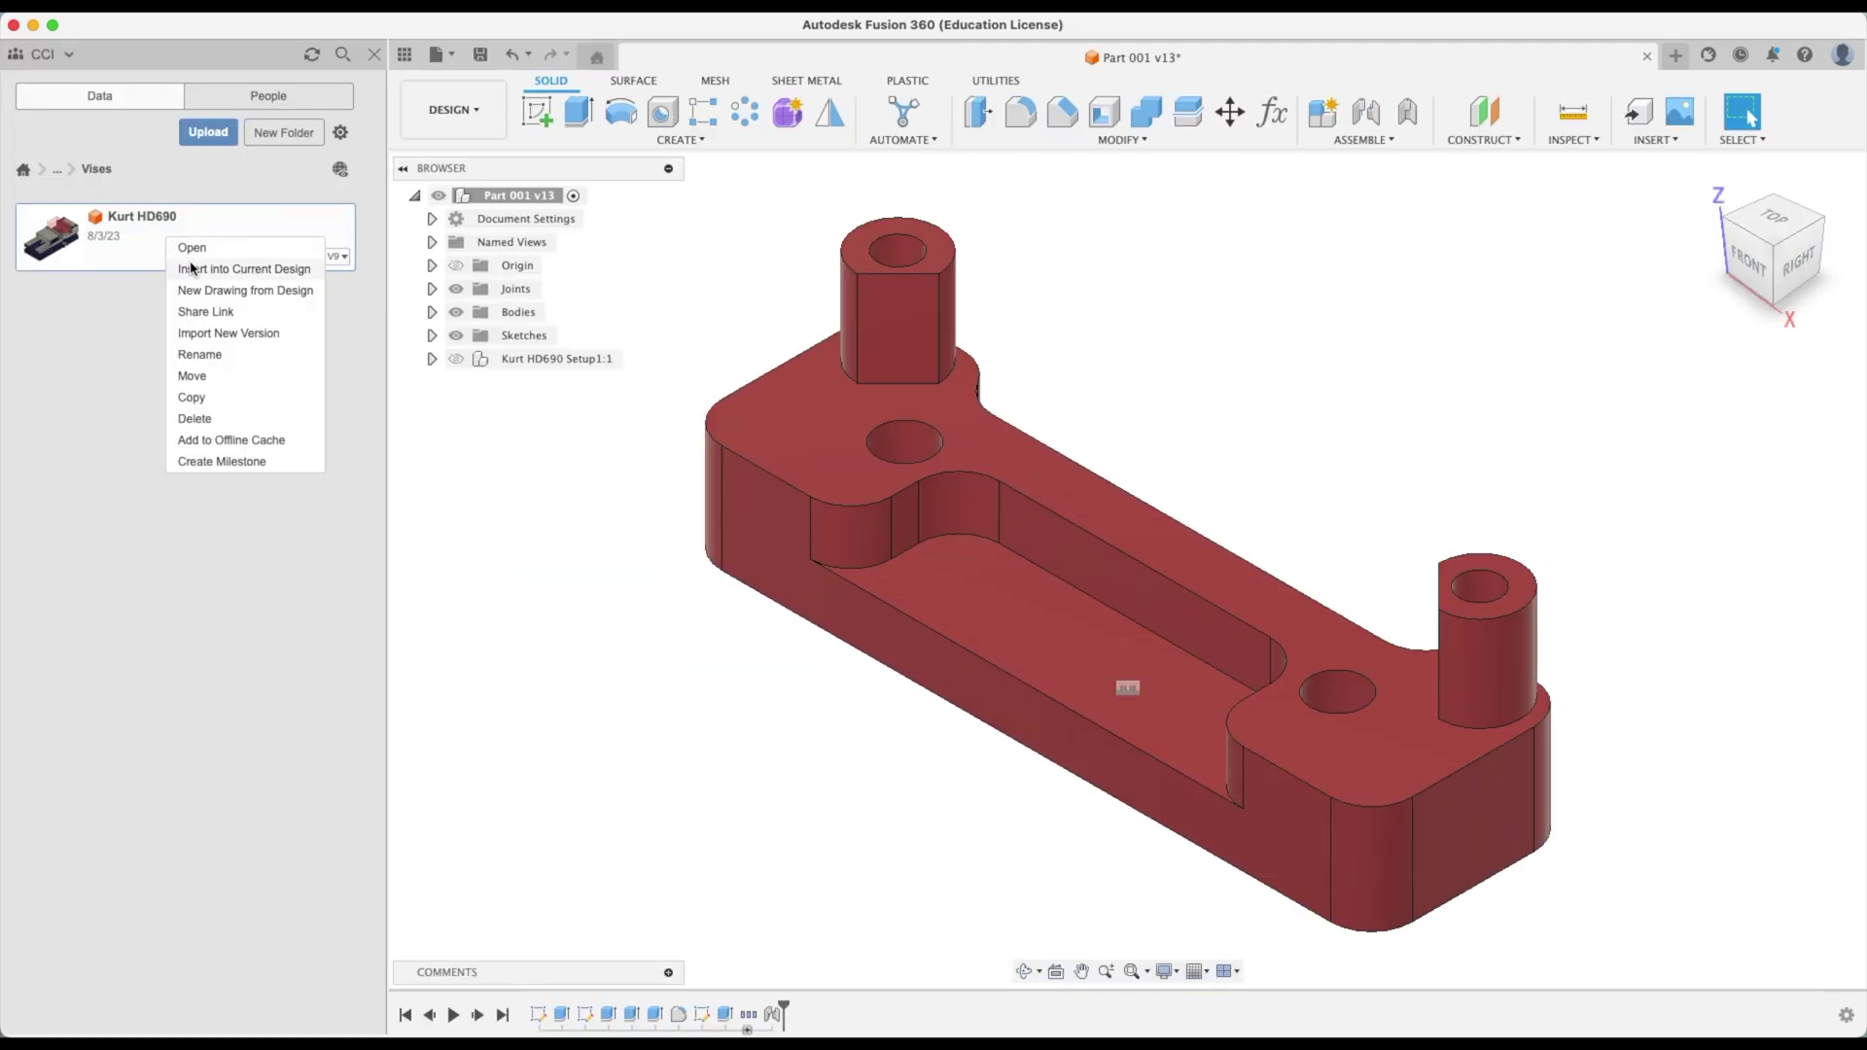
click(194, 269)
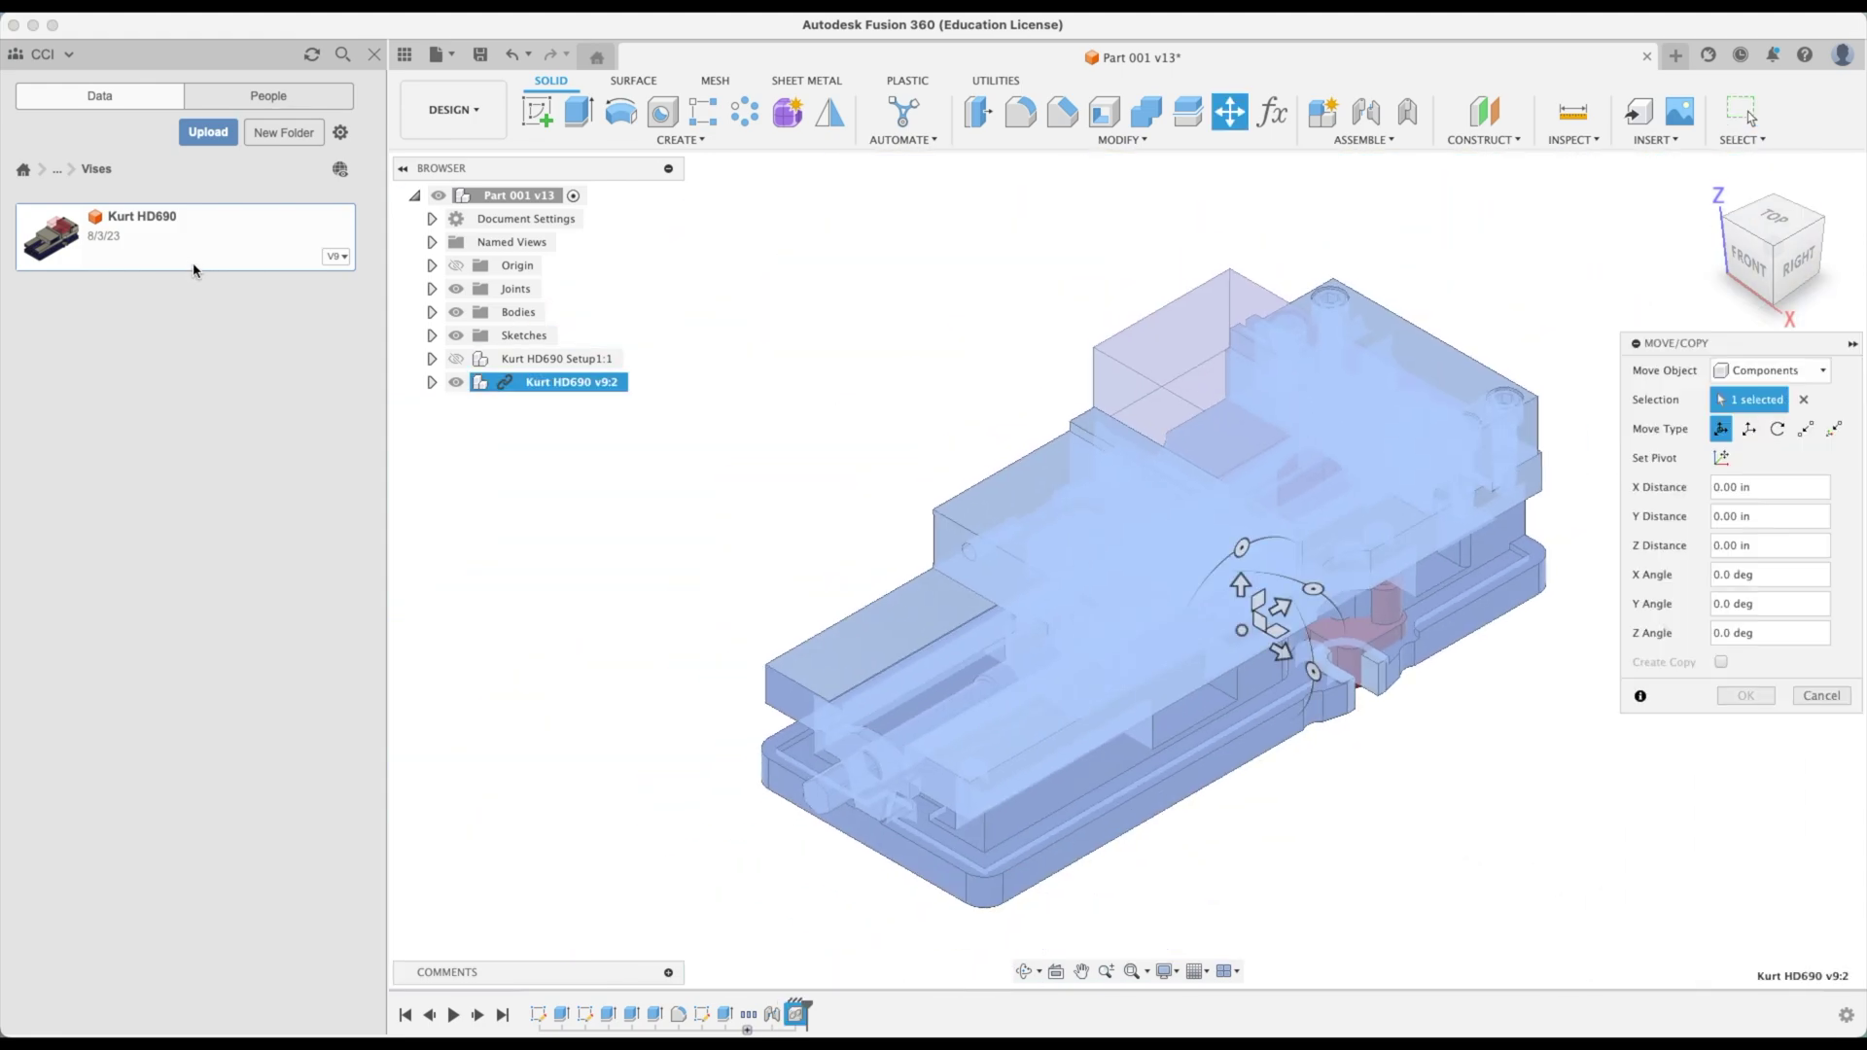
click(374, 54)
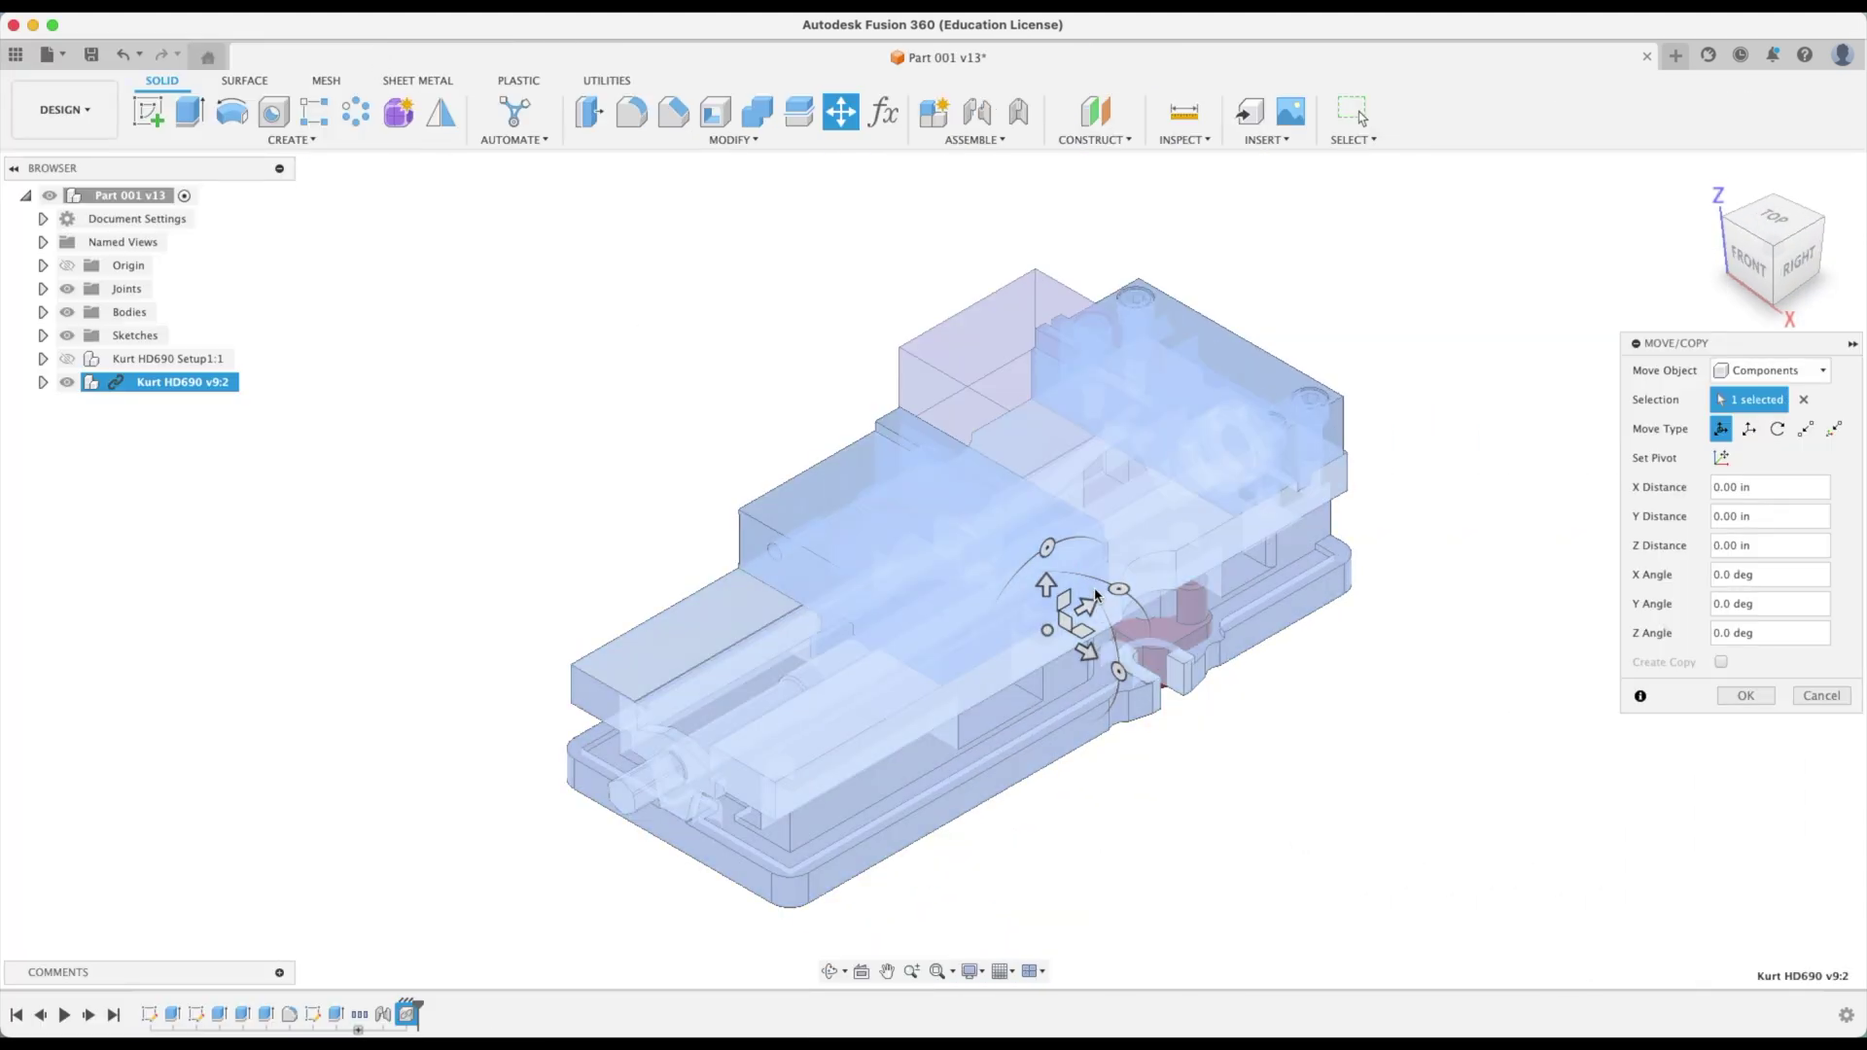
drag(1046, 583, 1105, 973)
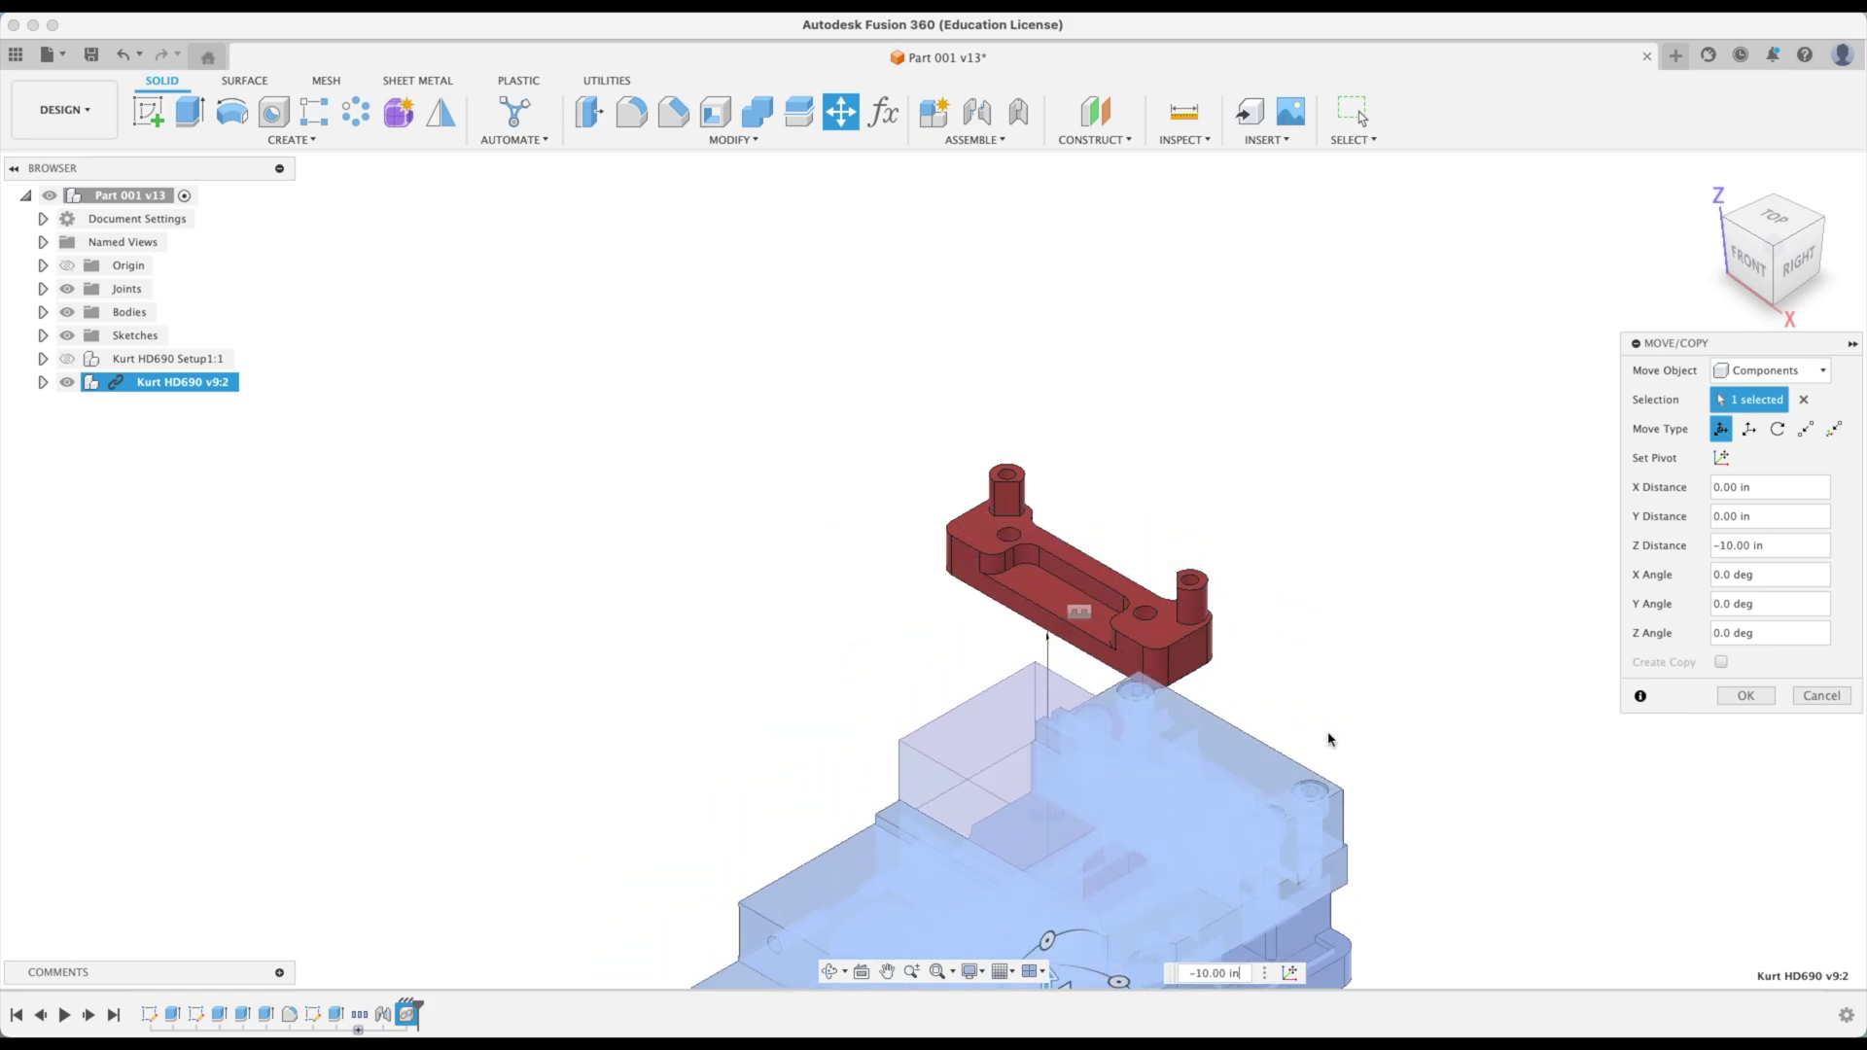
shift+scroll(1332, 719, down, 10)
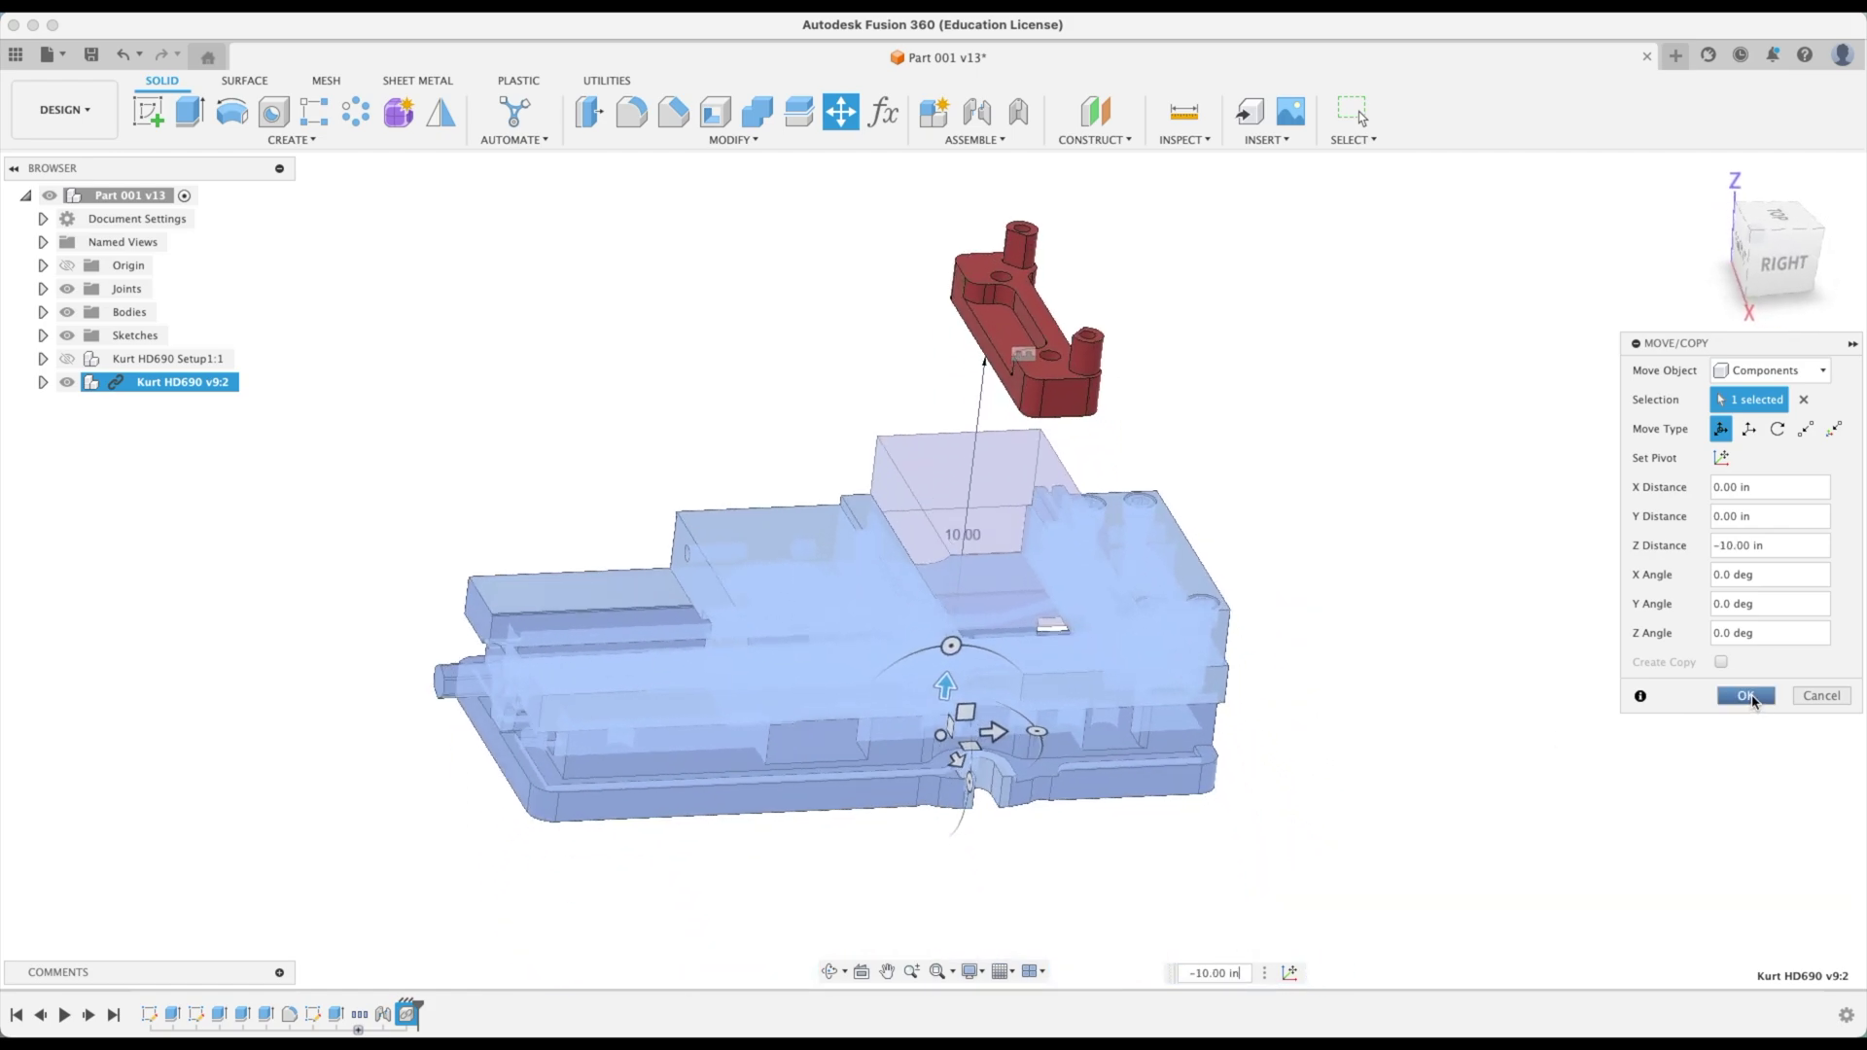
click(1747, 697)
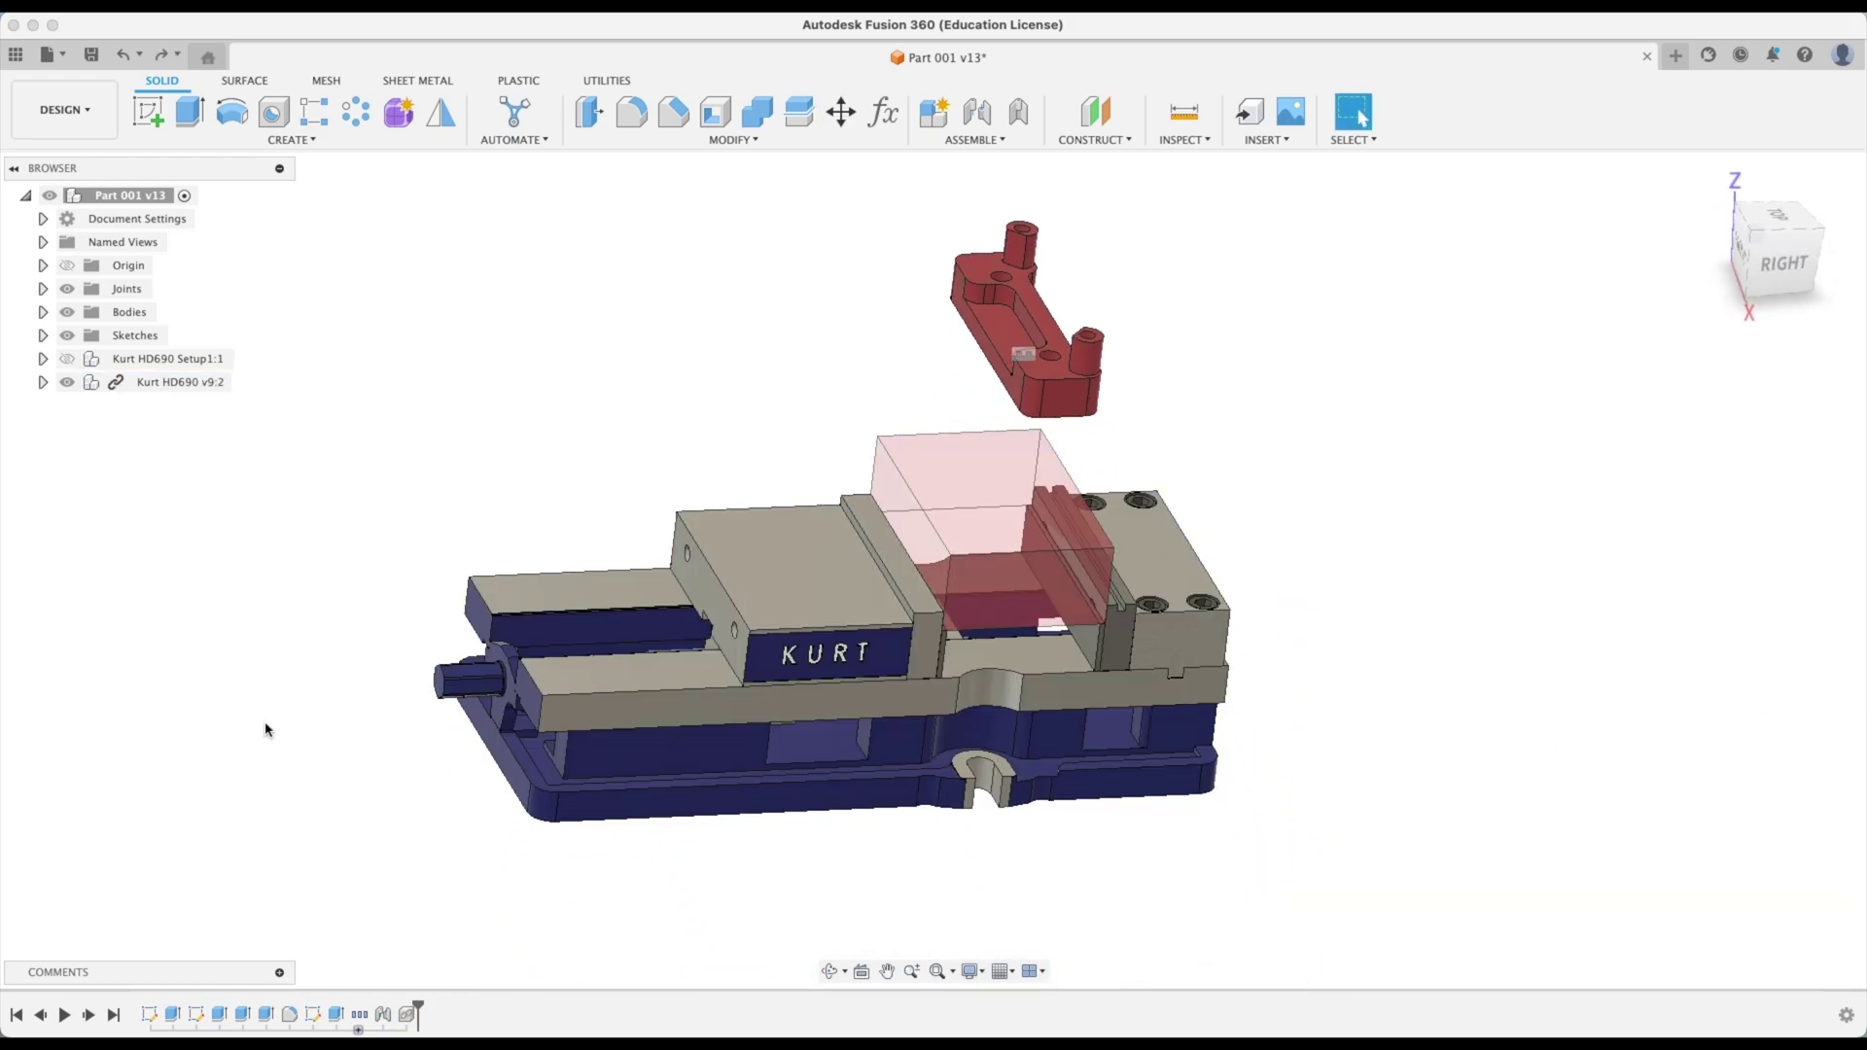
Break the newly inserted vise's link to its source file and review its user parameters, widening the Name column
right_click(146, 382)
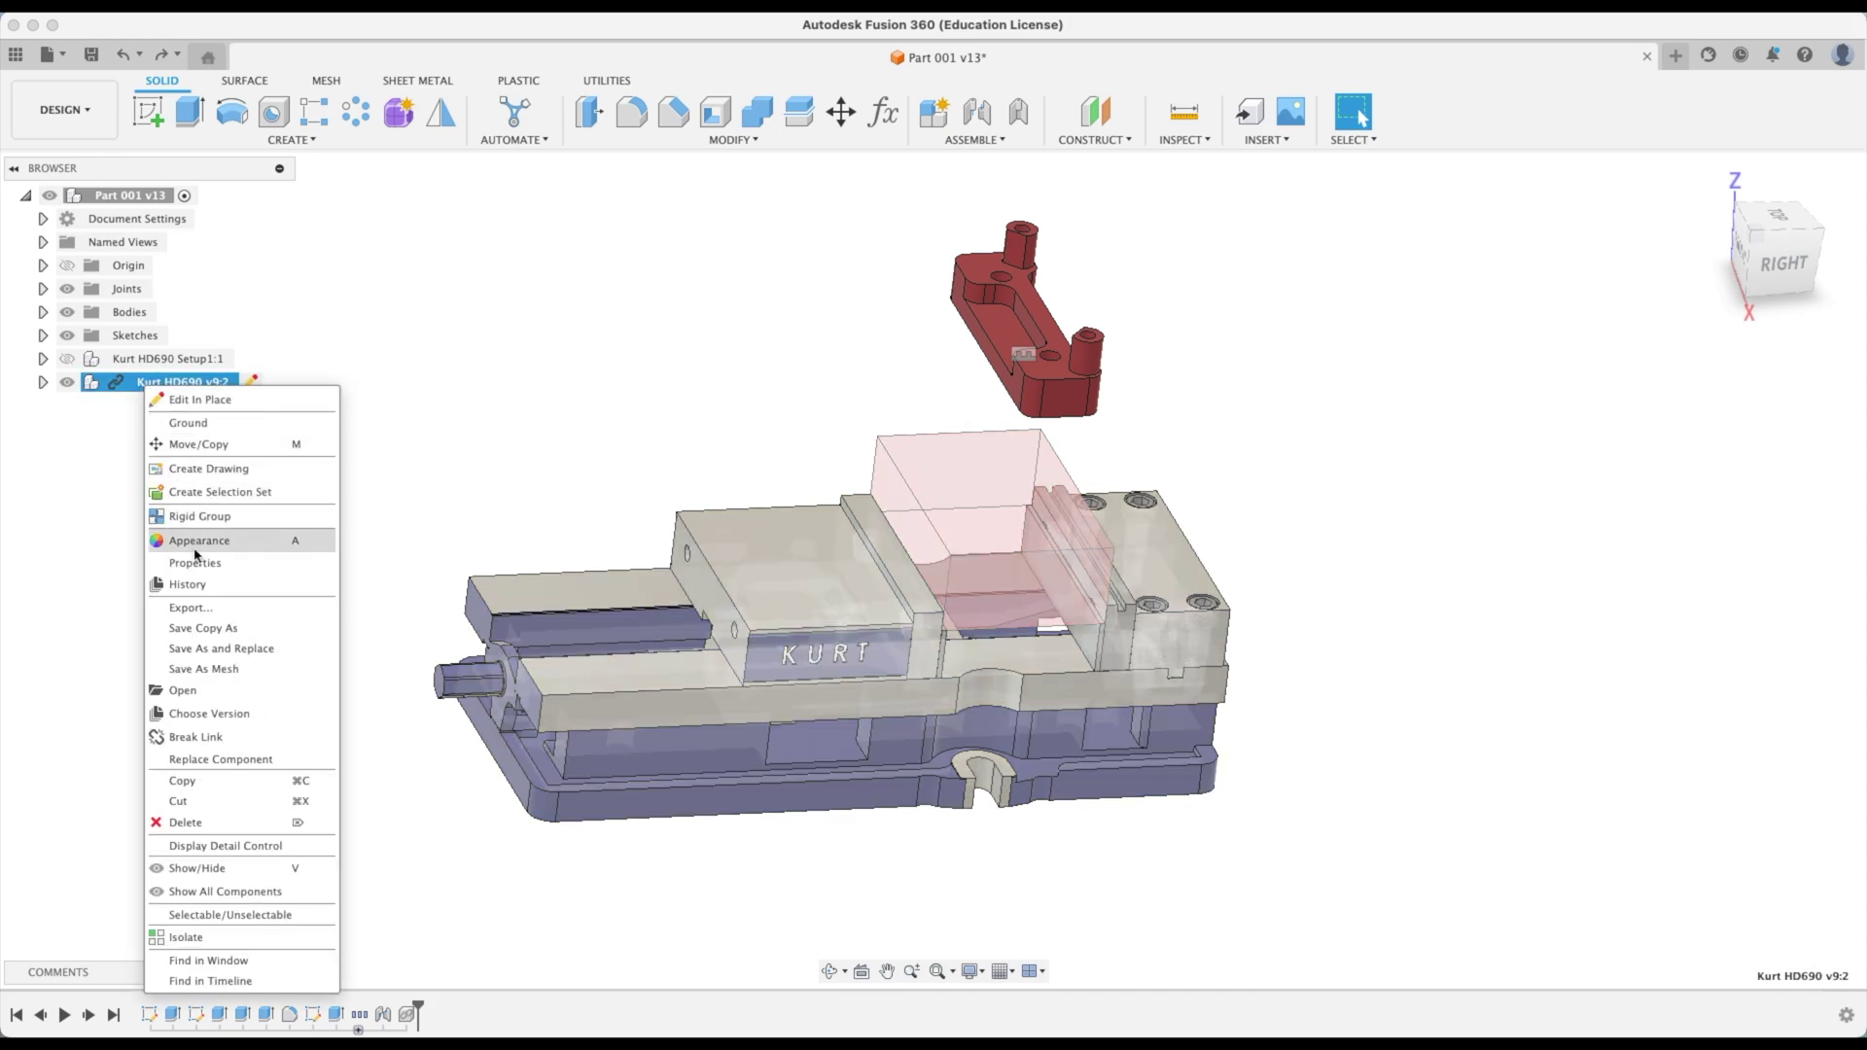
click(197, 737)
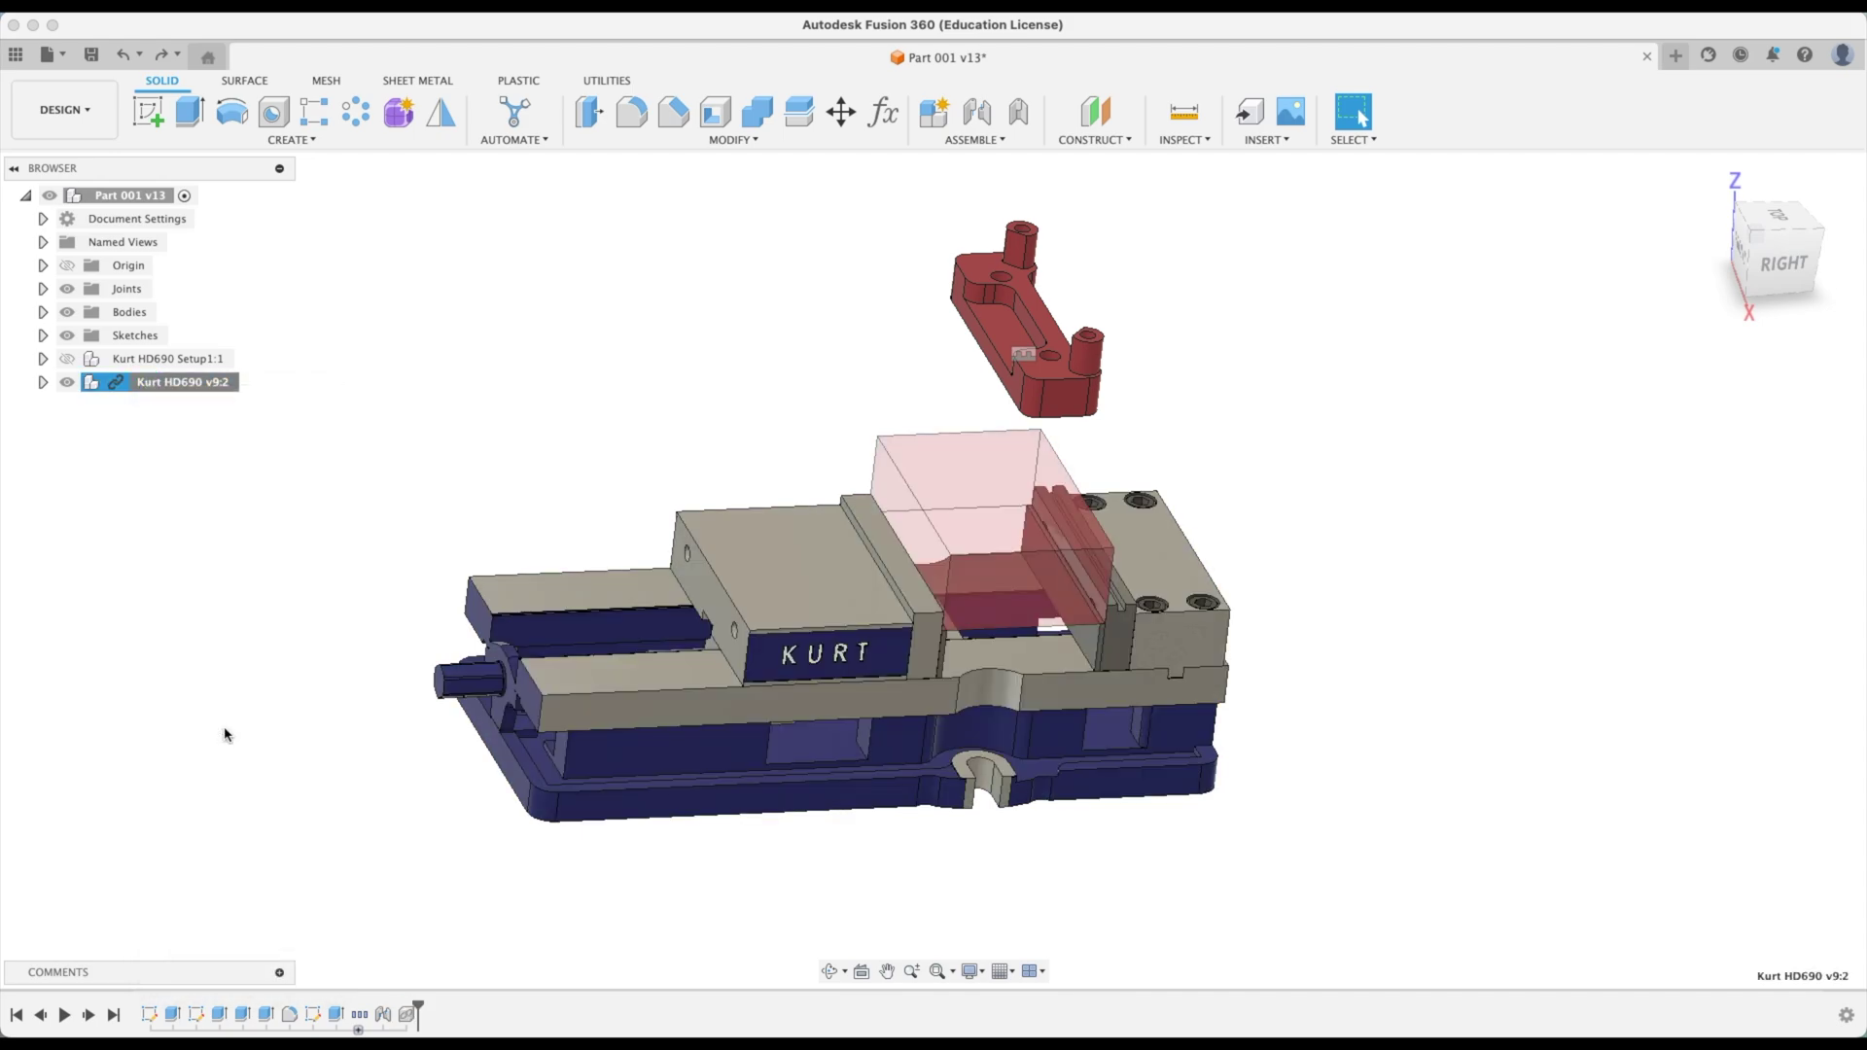
click(736, 297)
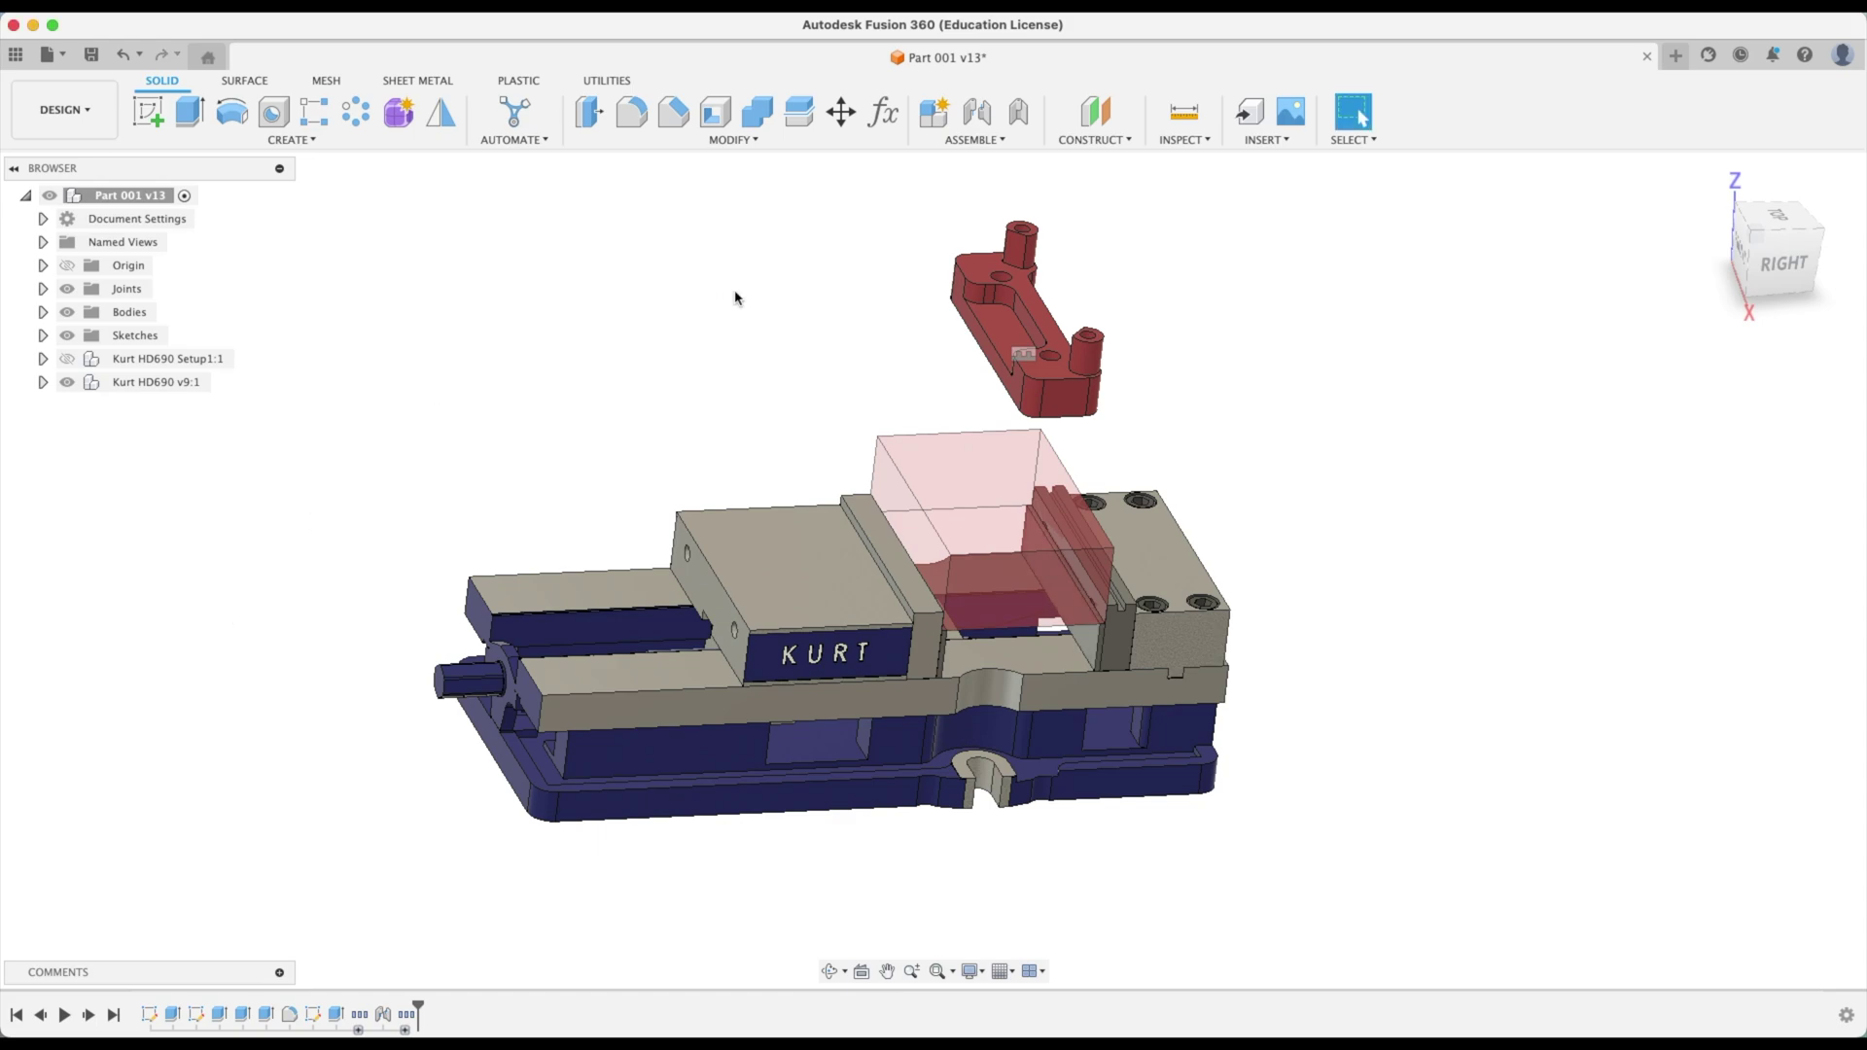
click(886, 113)
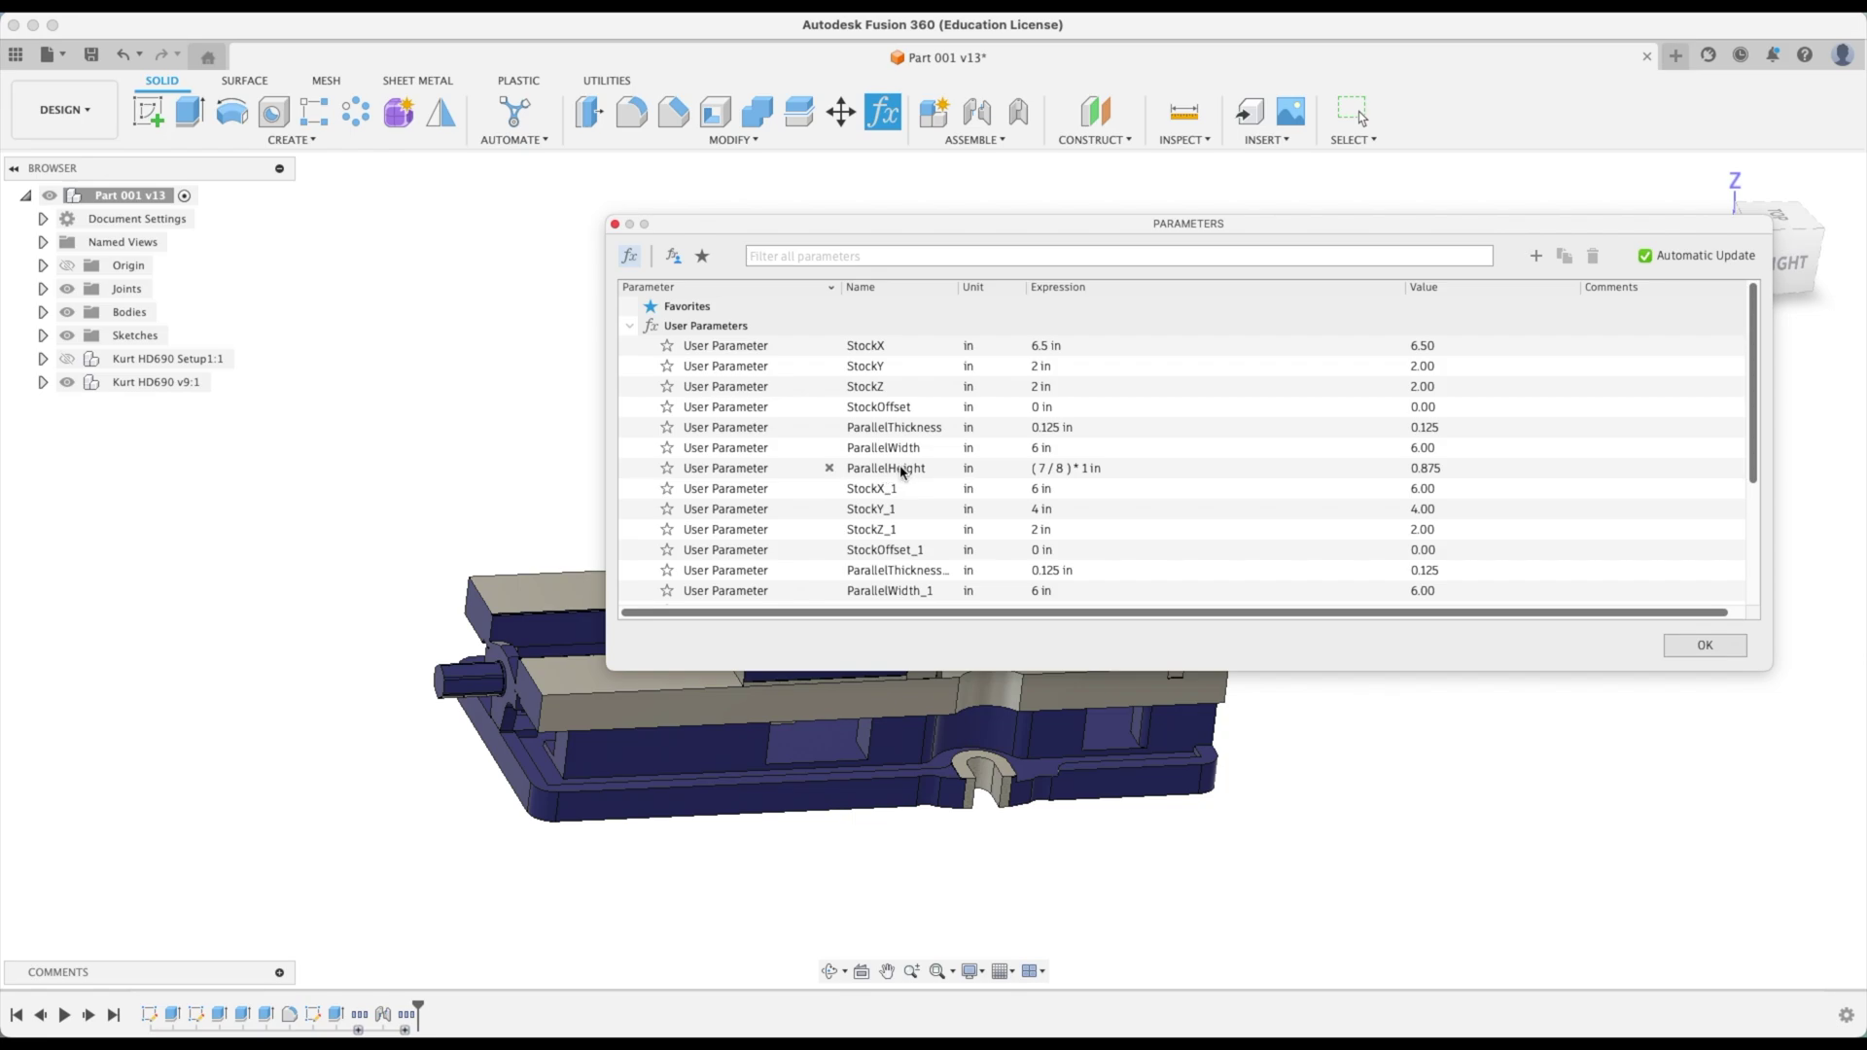
scroll(878, 501, down, 3)
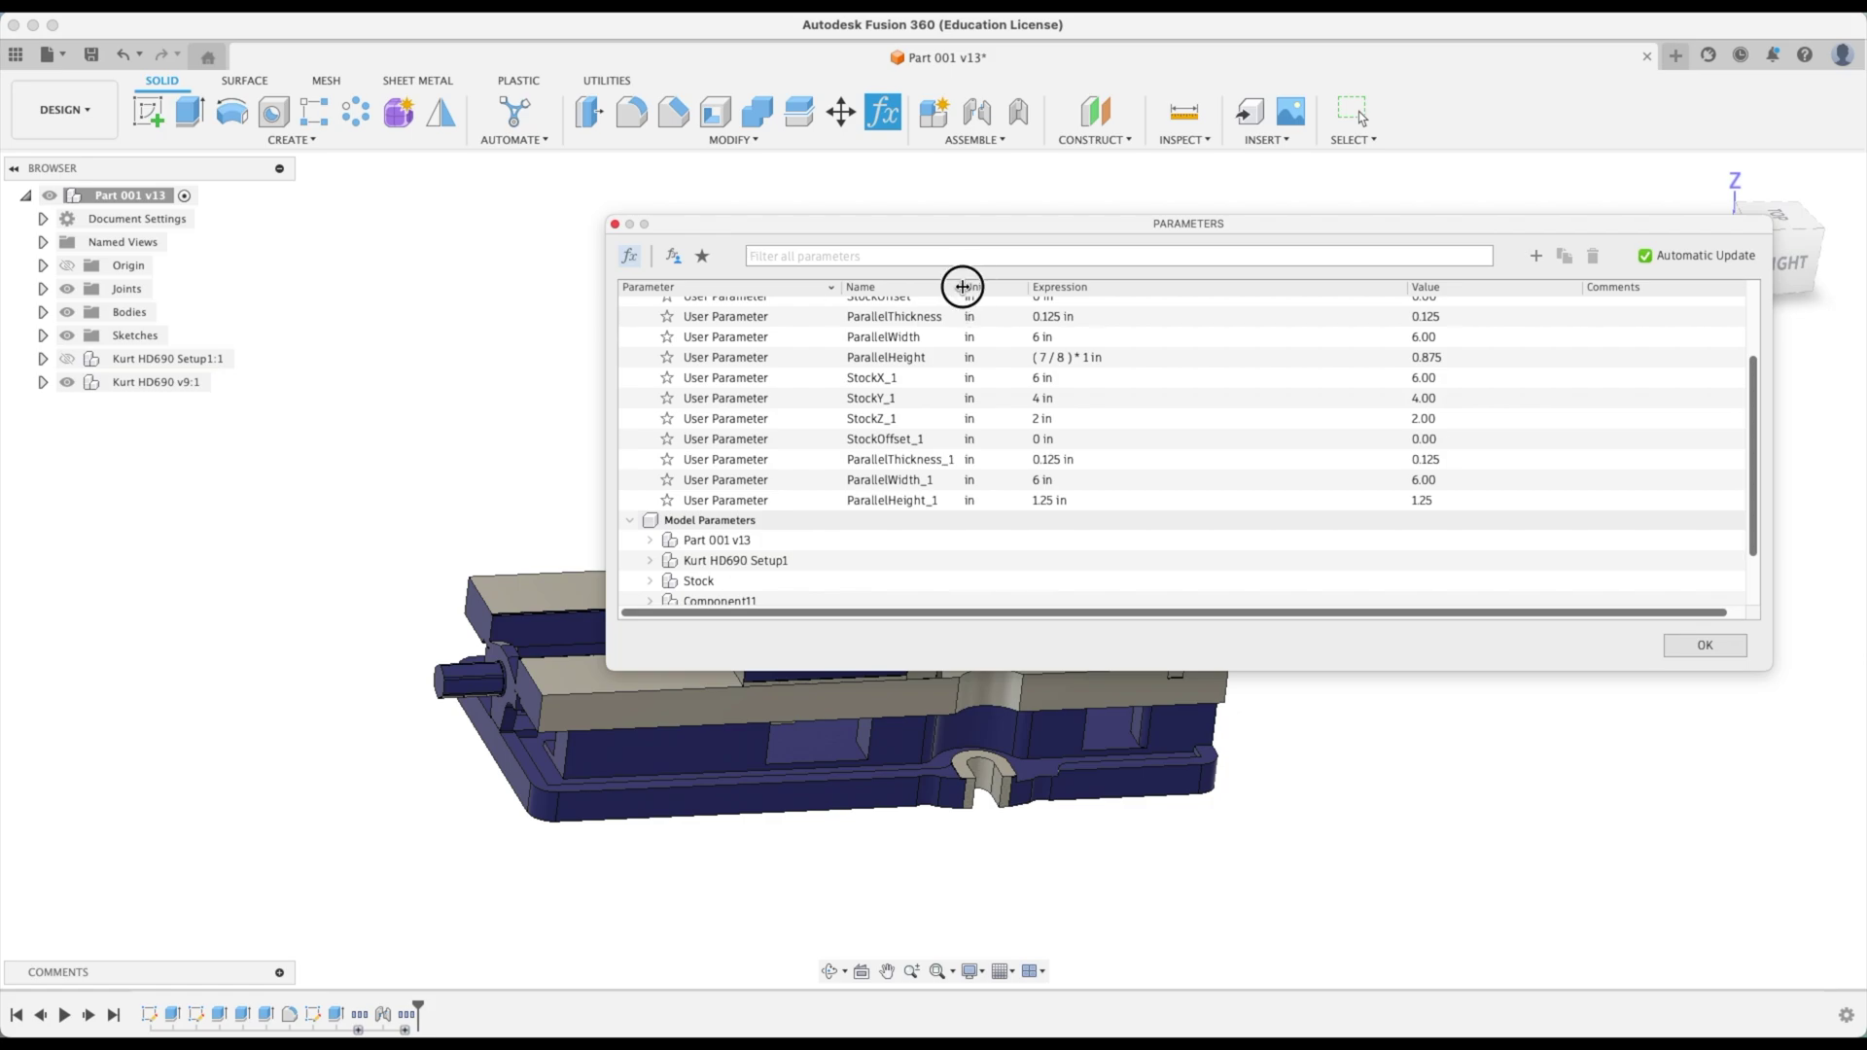
drag(963, 285, 997, 285)
click(1706, 646)
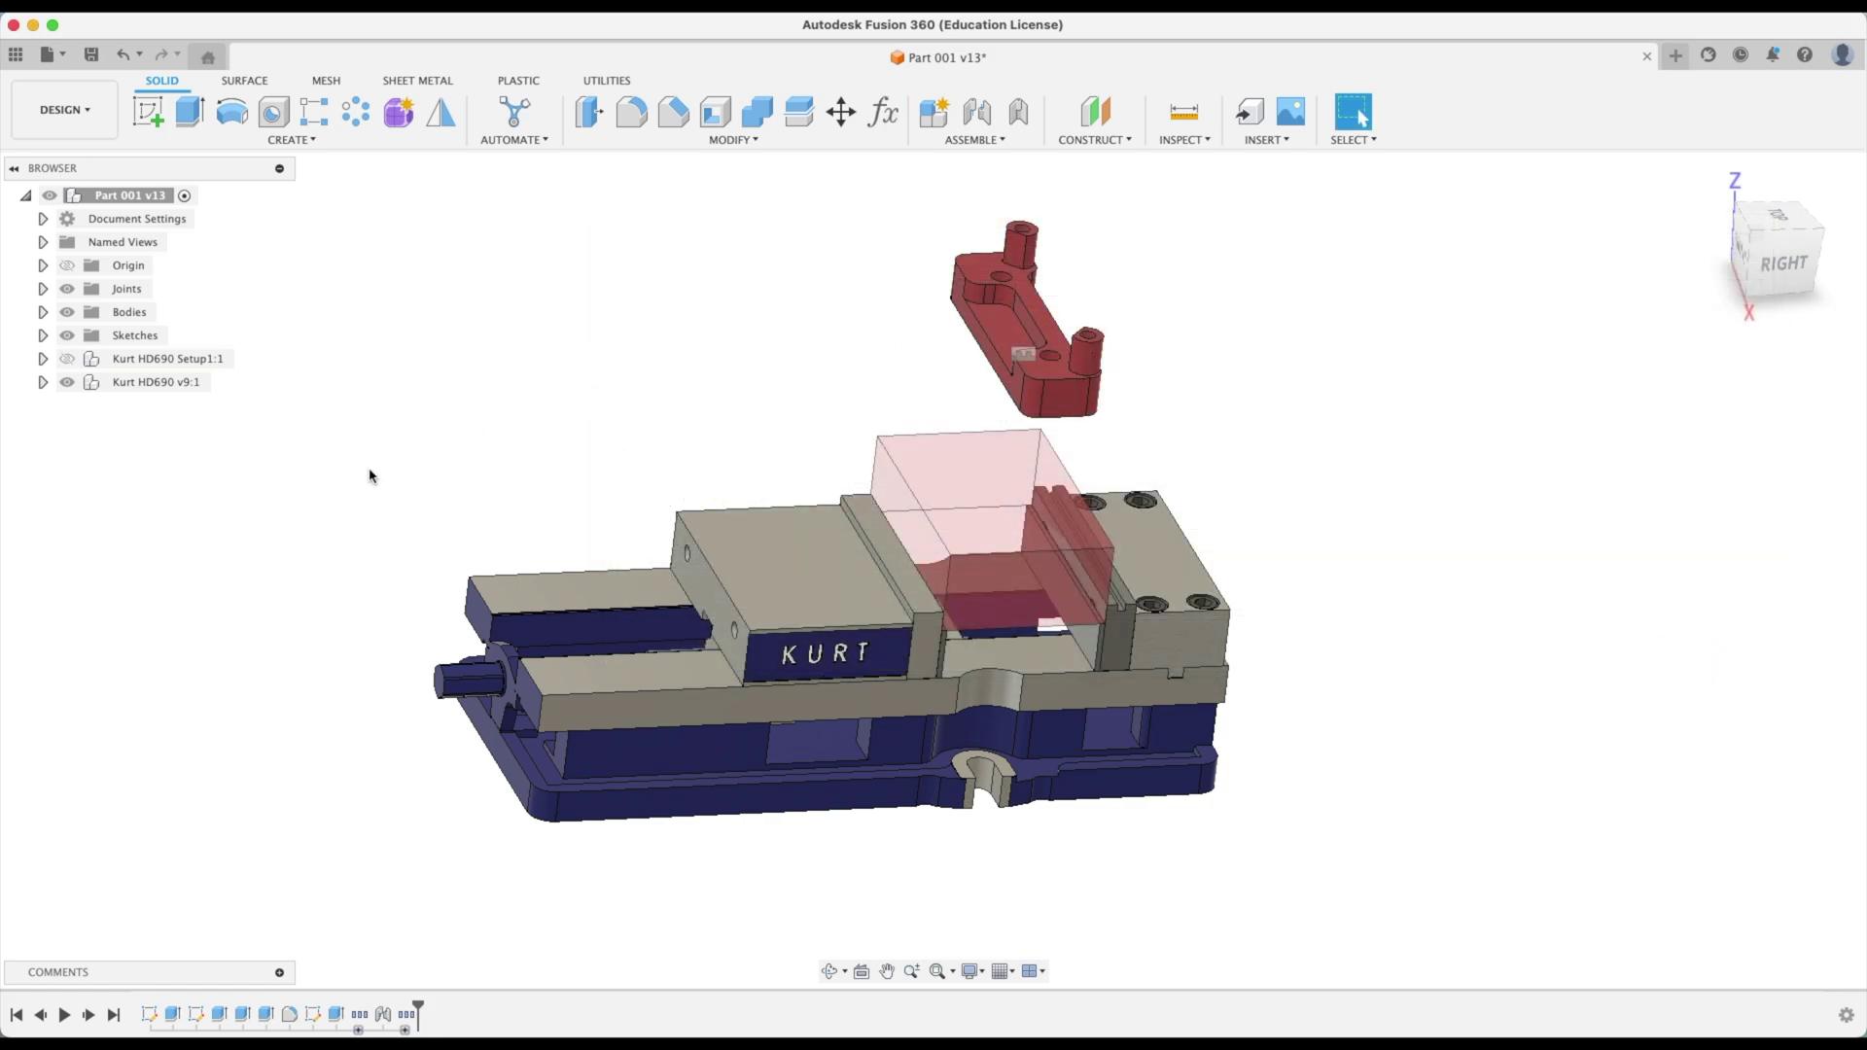
Rename the second vise component as Kurt HD690 Setup2
right_click(163, 381)
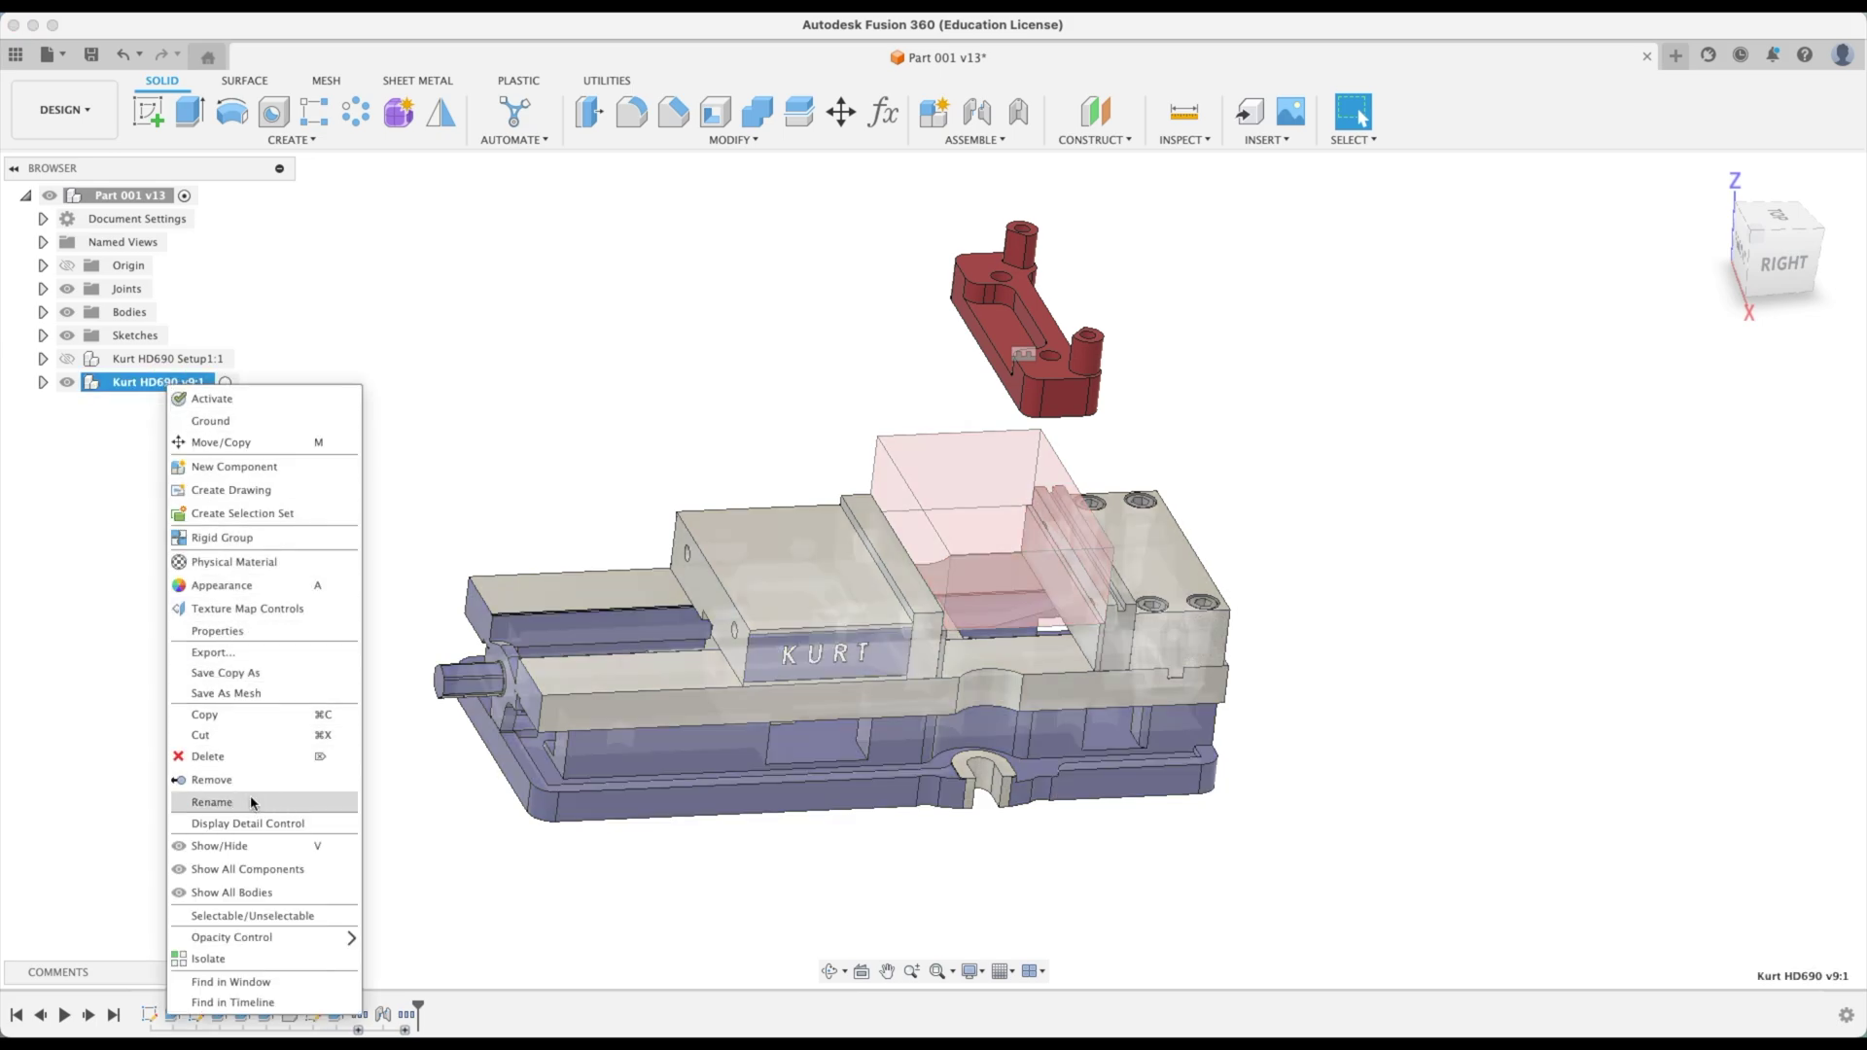
click(234, 801)
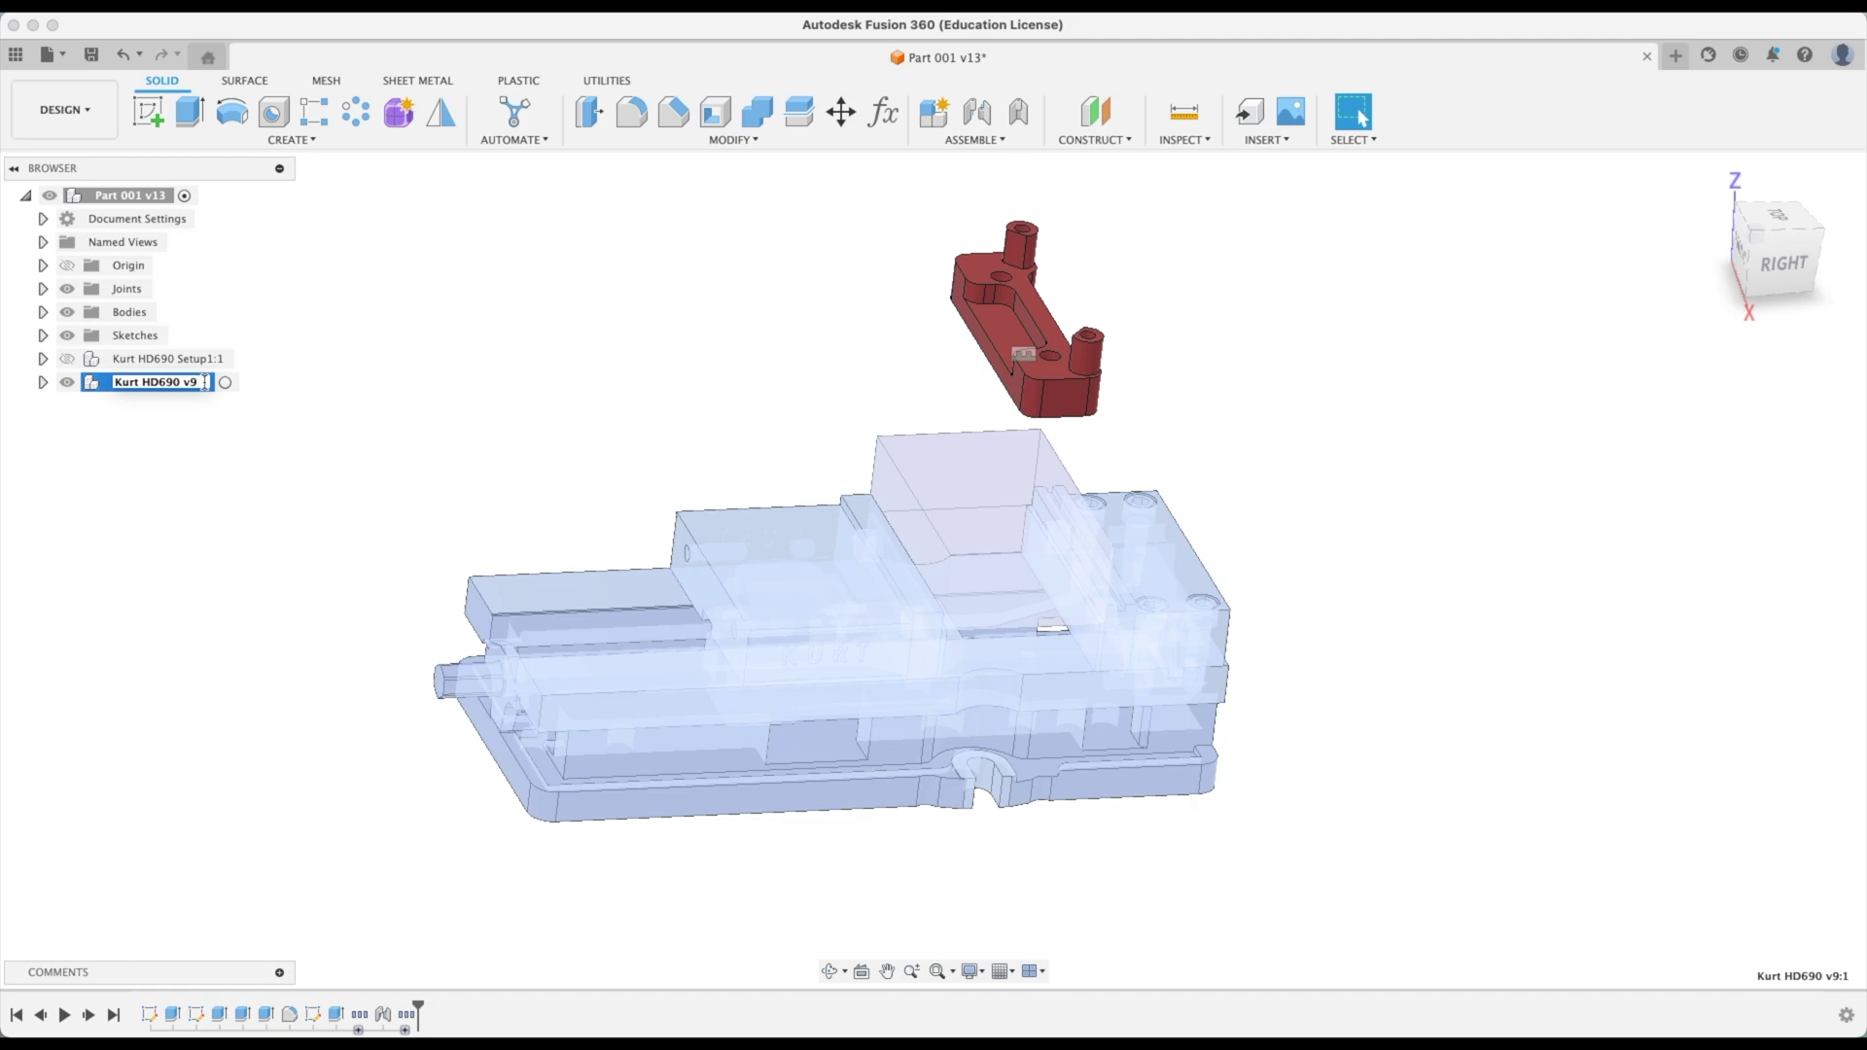
key(BackSpace)
key(BackSpace)
text(Setup)
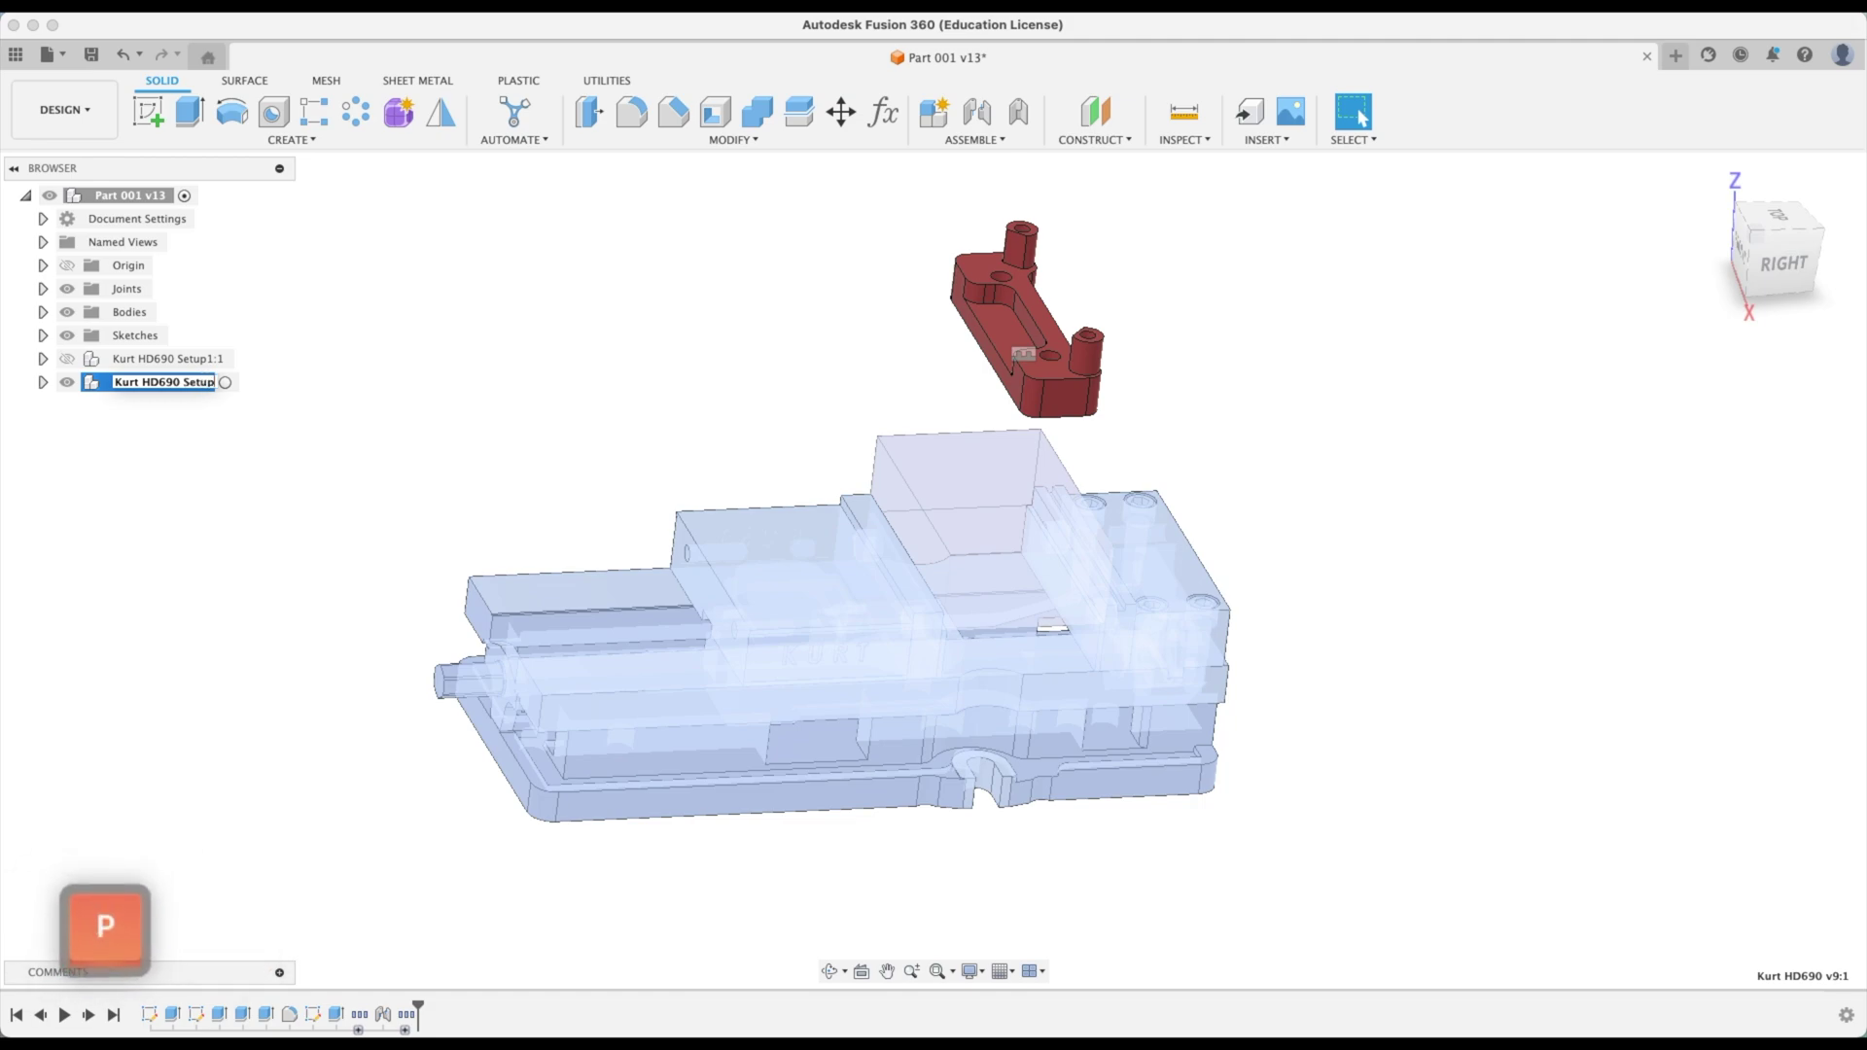
text(2)
key(Return)
click(1355, 375)
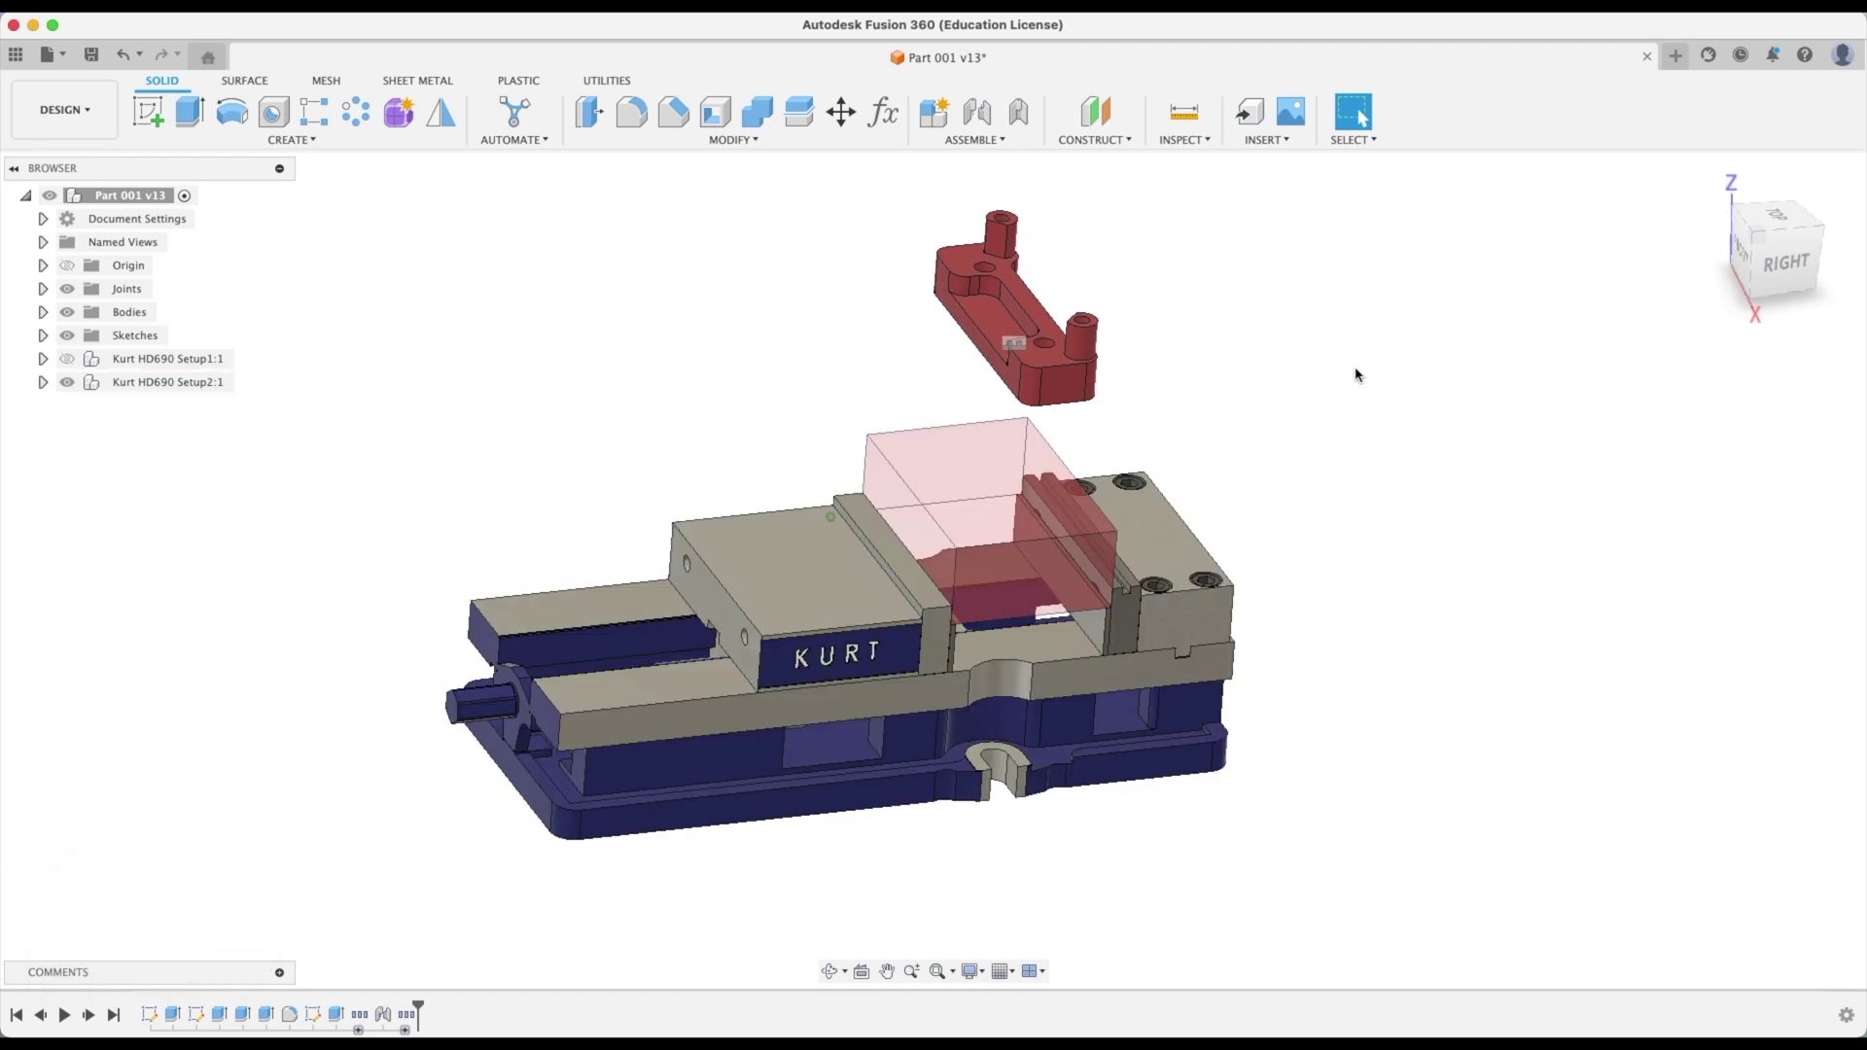
Show the Kurt HD690 Setup1 vise and hide the Kurt HD690 Setup2 vise
scroll(1113, 470, up, 5)
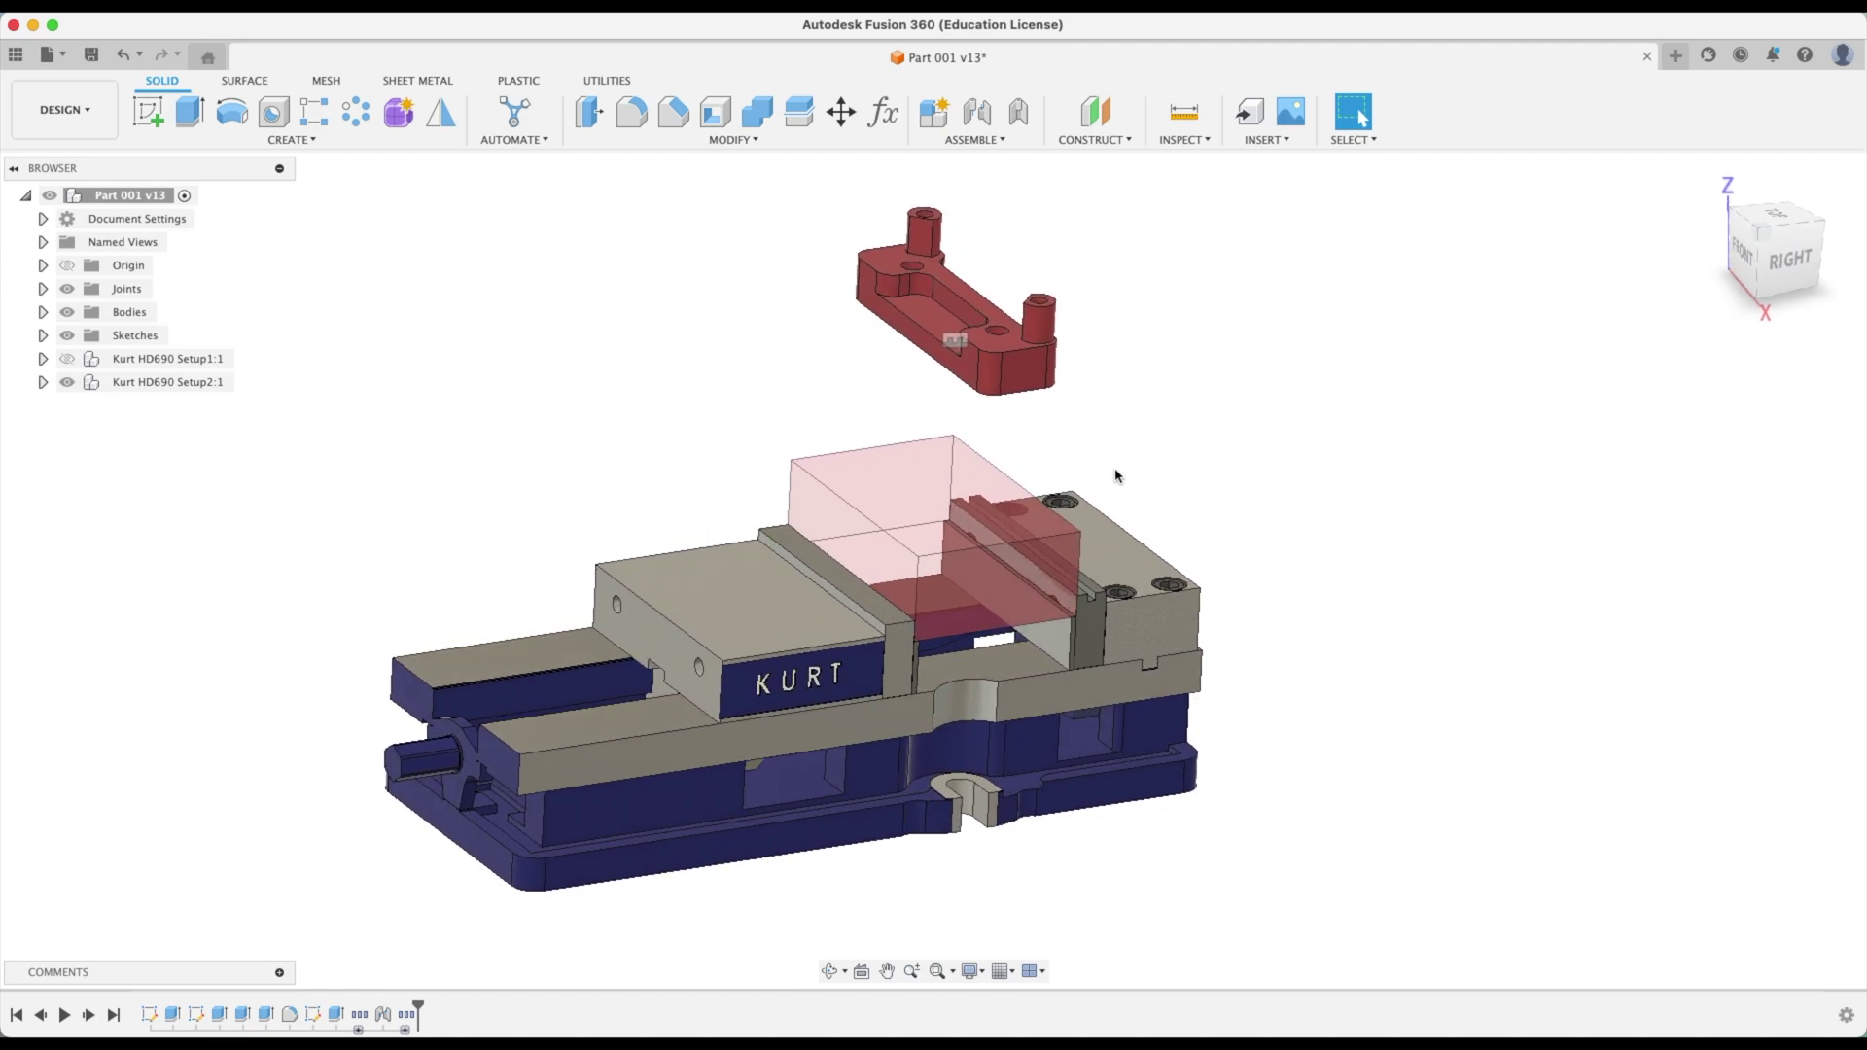
scroll(1083, 416, up, 3)
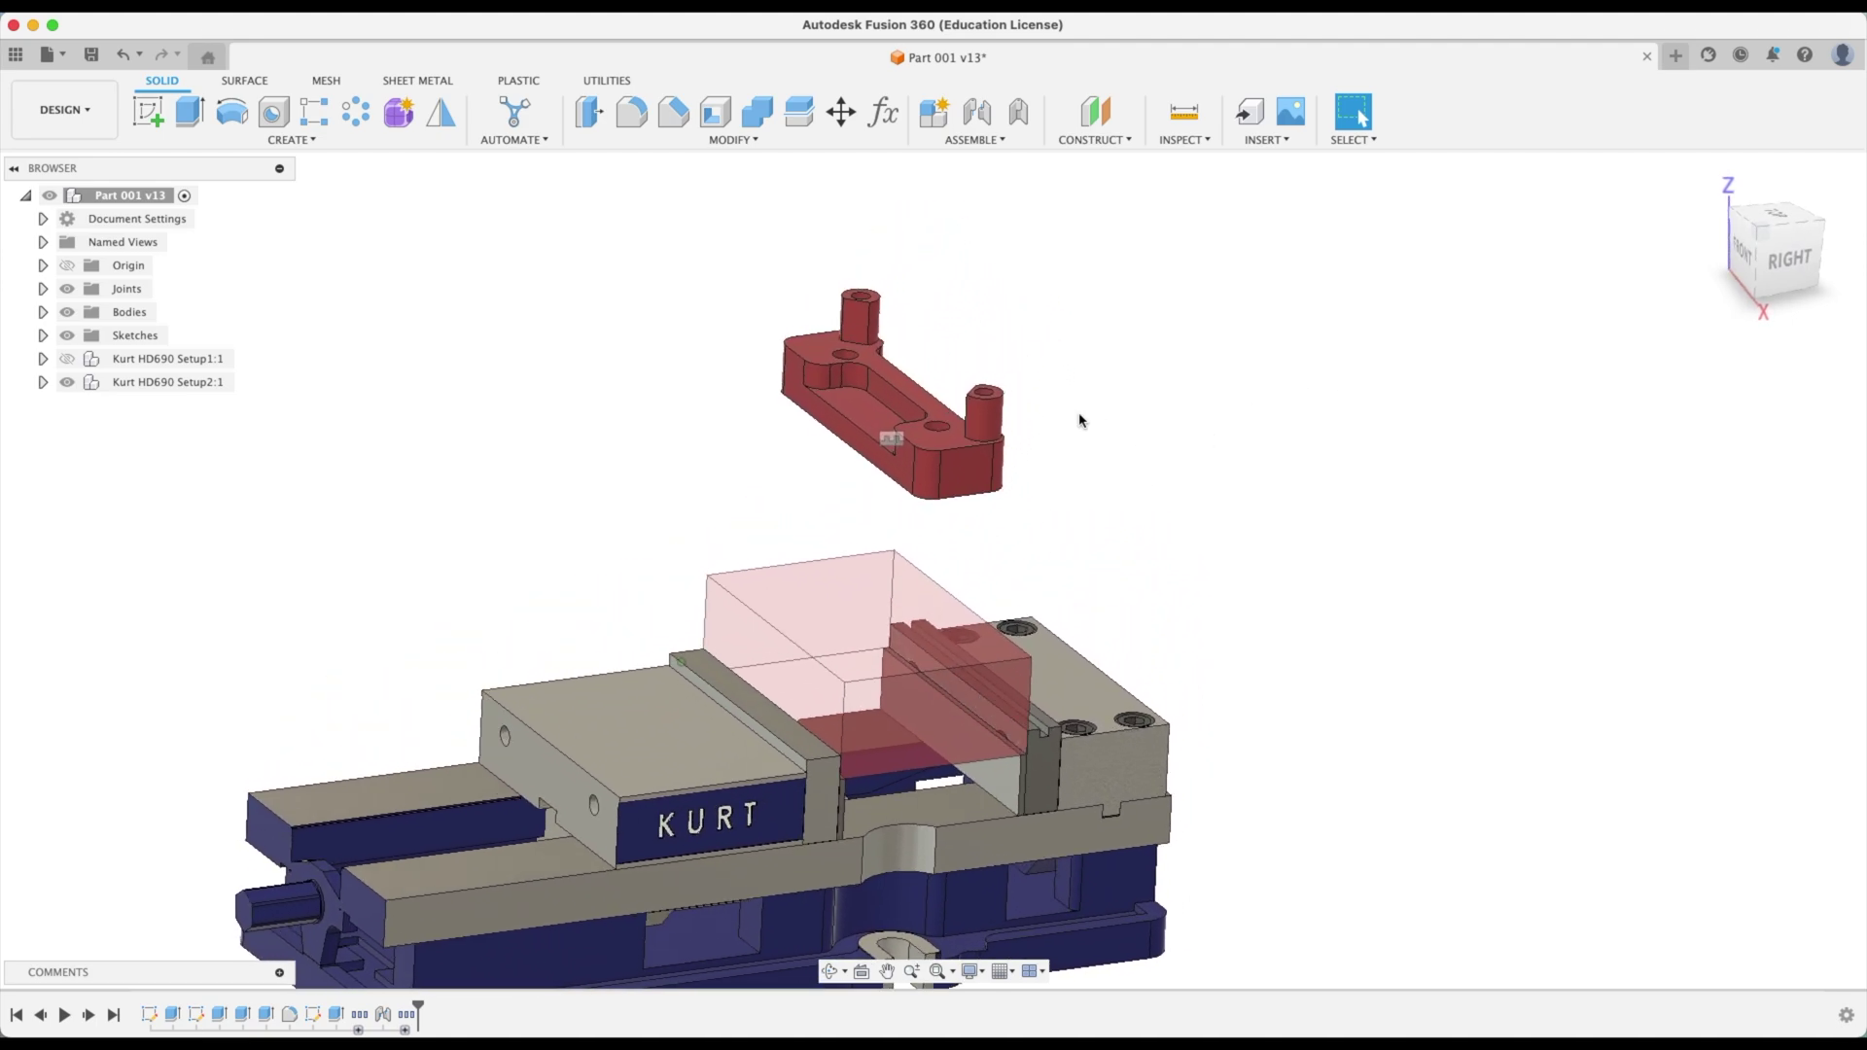
shift+scroll(1025, 442, right, 2)
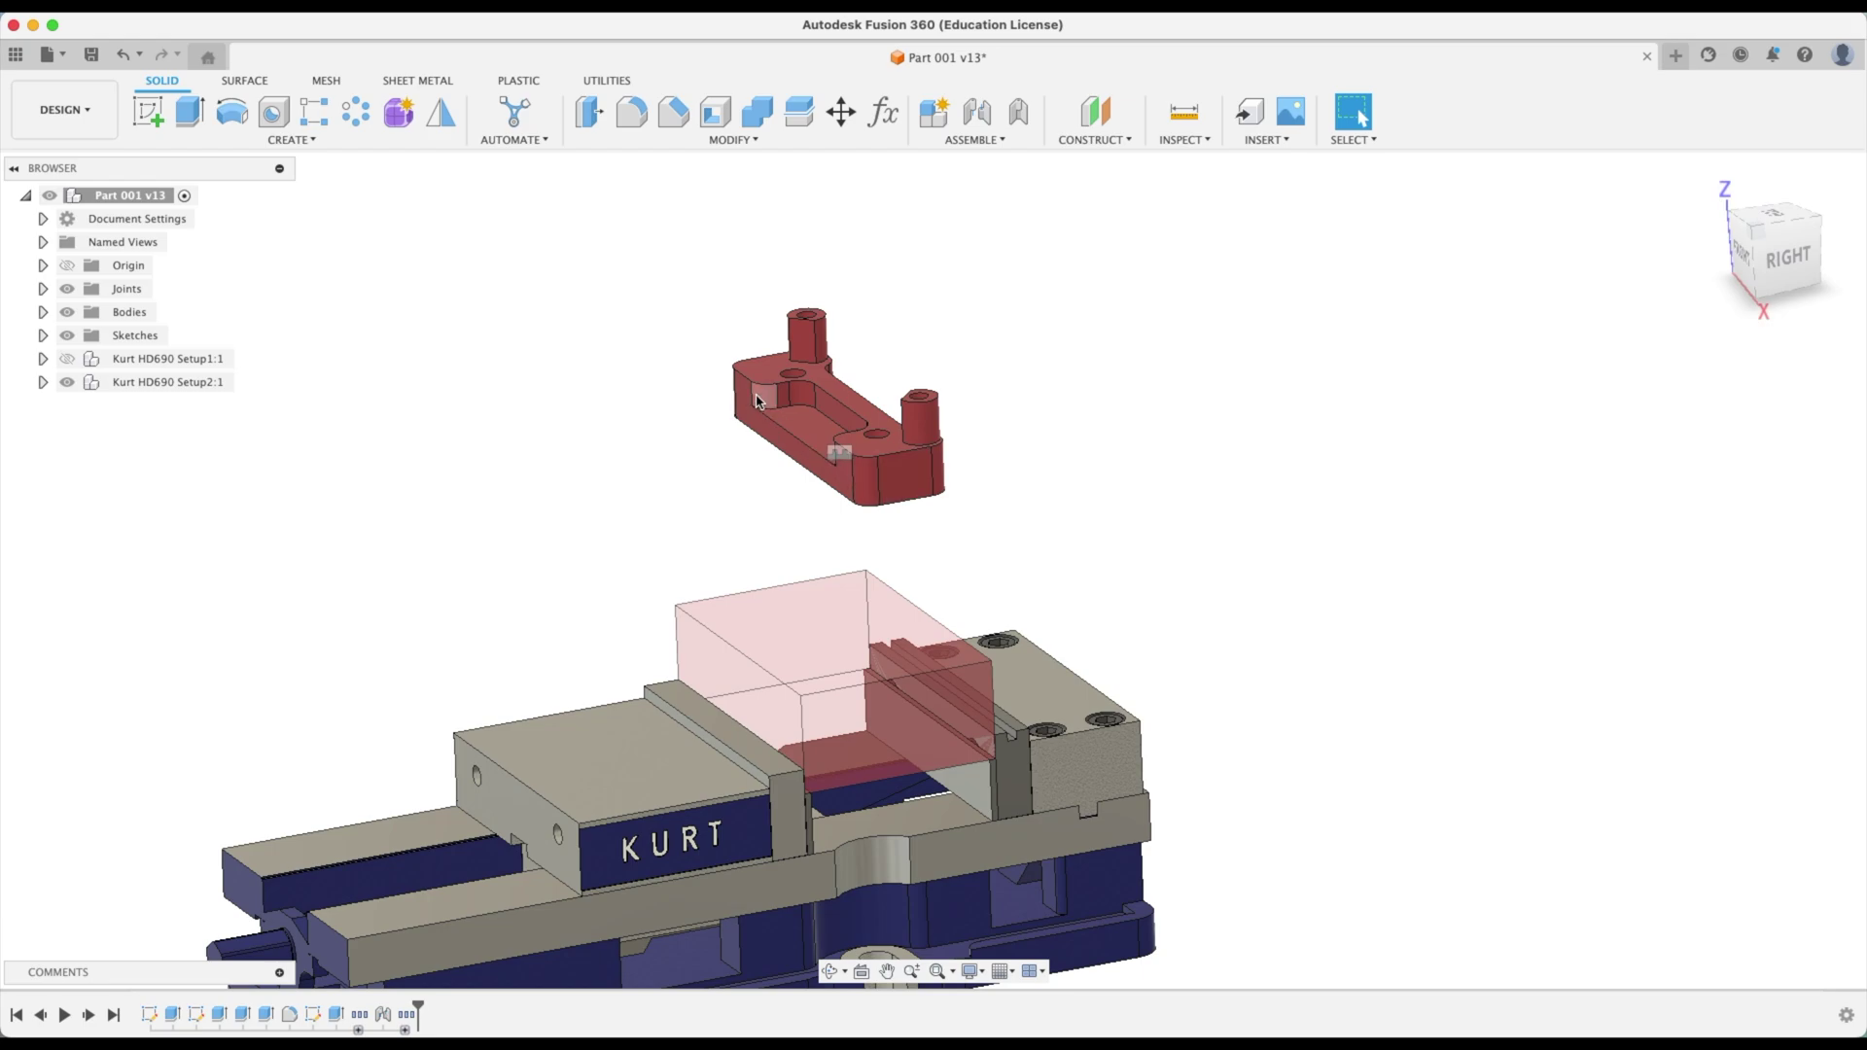
click(67, 360)
click(67, 383)
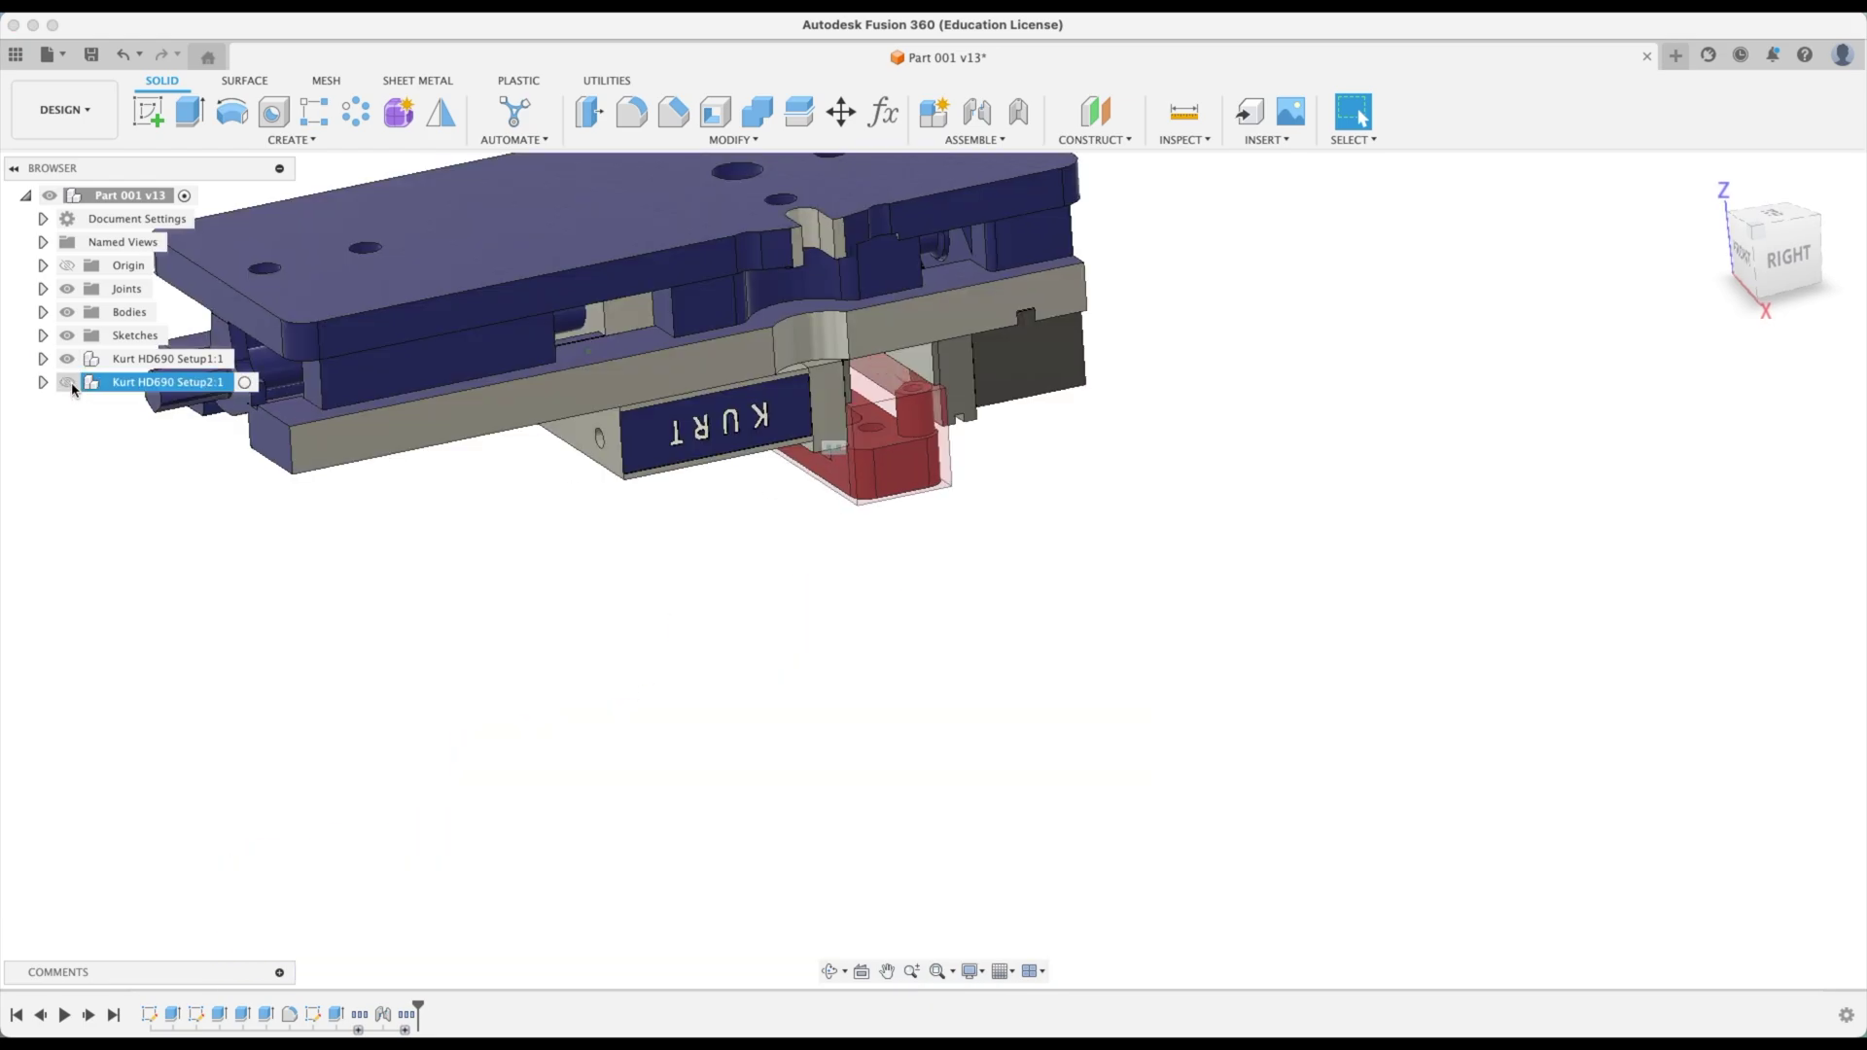
Show the Kurt HD690 Setup2 vise instead of the Setup1 vise and hide the Stock component inside it
shift+middle_drag(1085, 568, 942, 425)
scroll(856, 491, up, 3)
shift+middle_drag(744, 471, 970, 515)
shift+middle_drag(971, 515, 1021, 506)
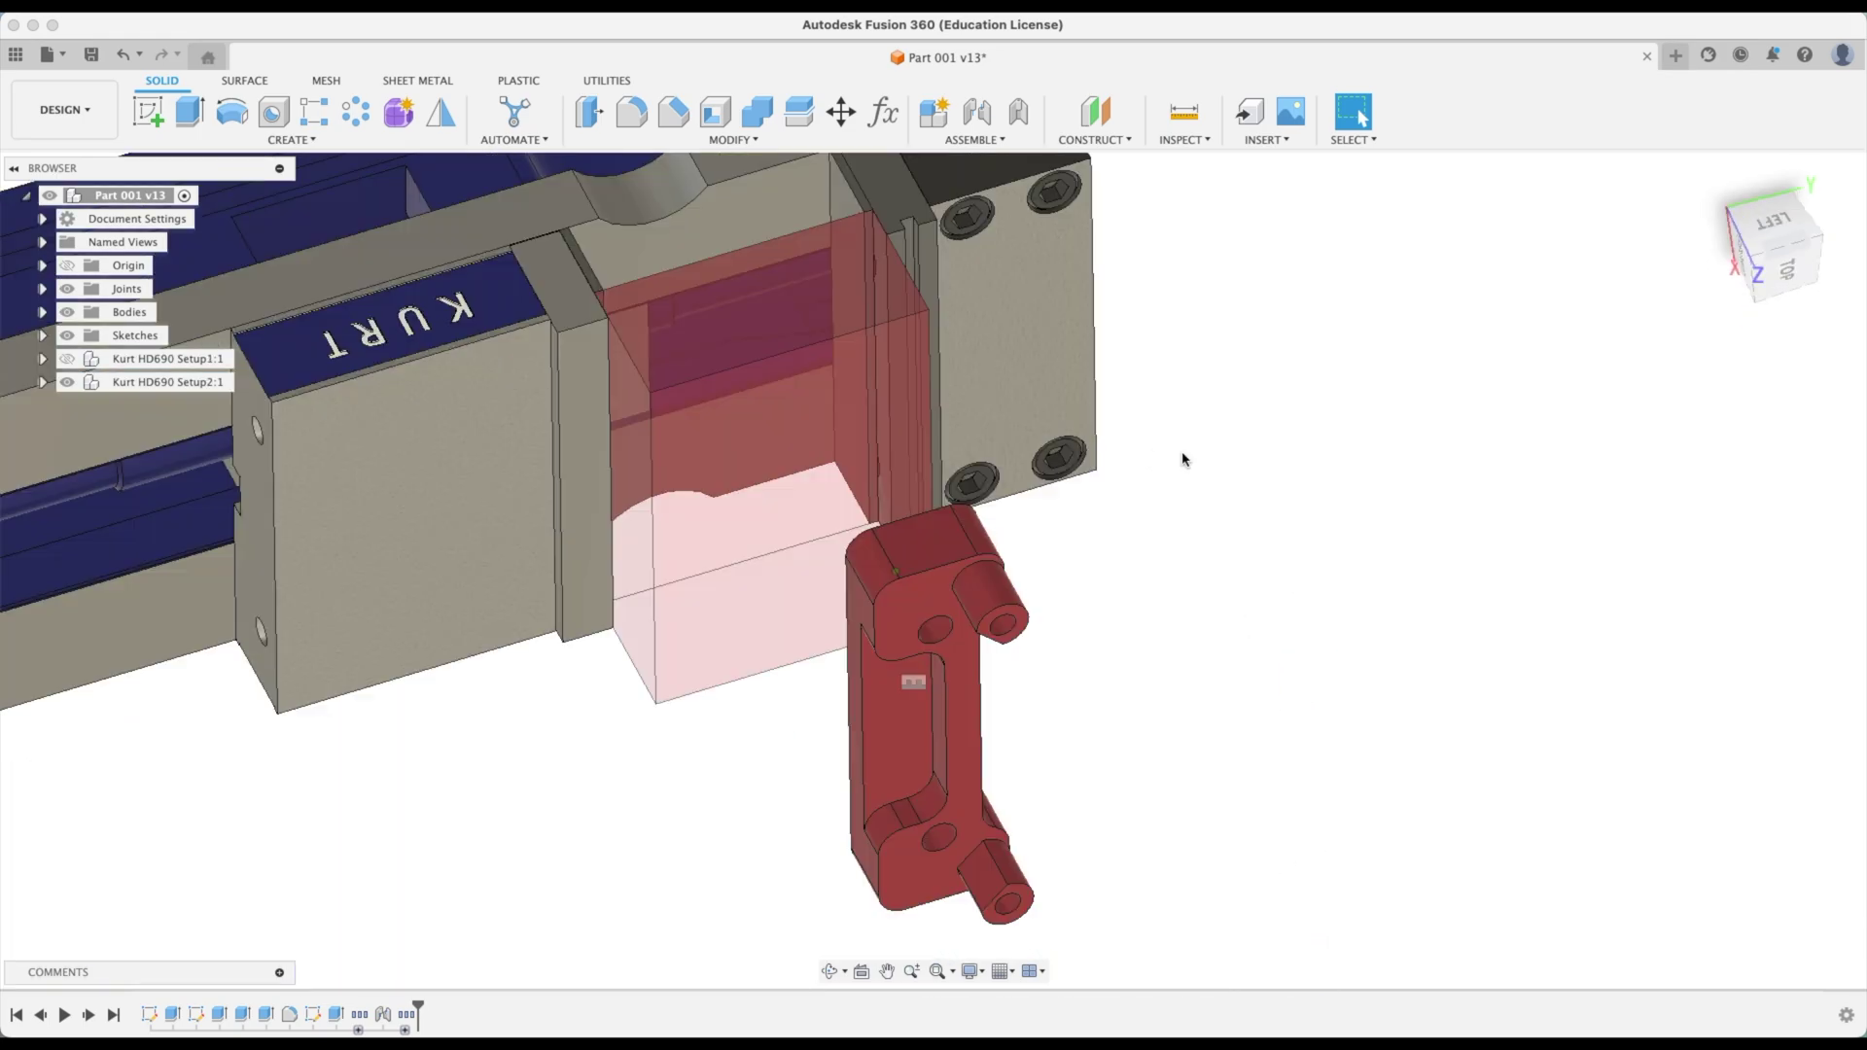
shift+middle_drag(1183, 459, 870, 586)
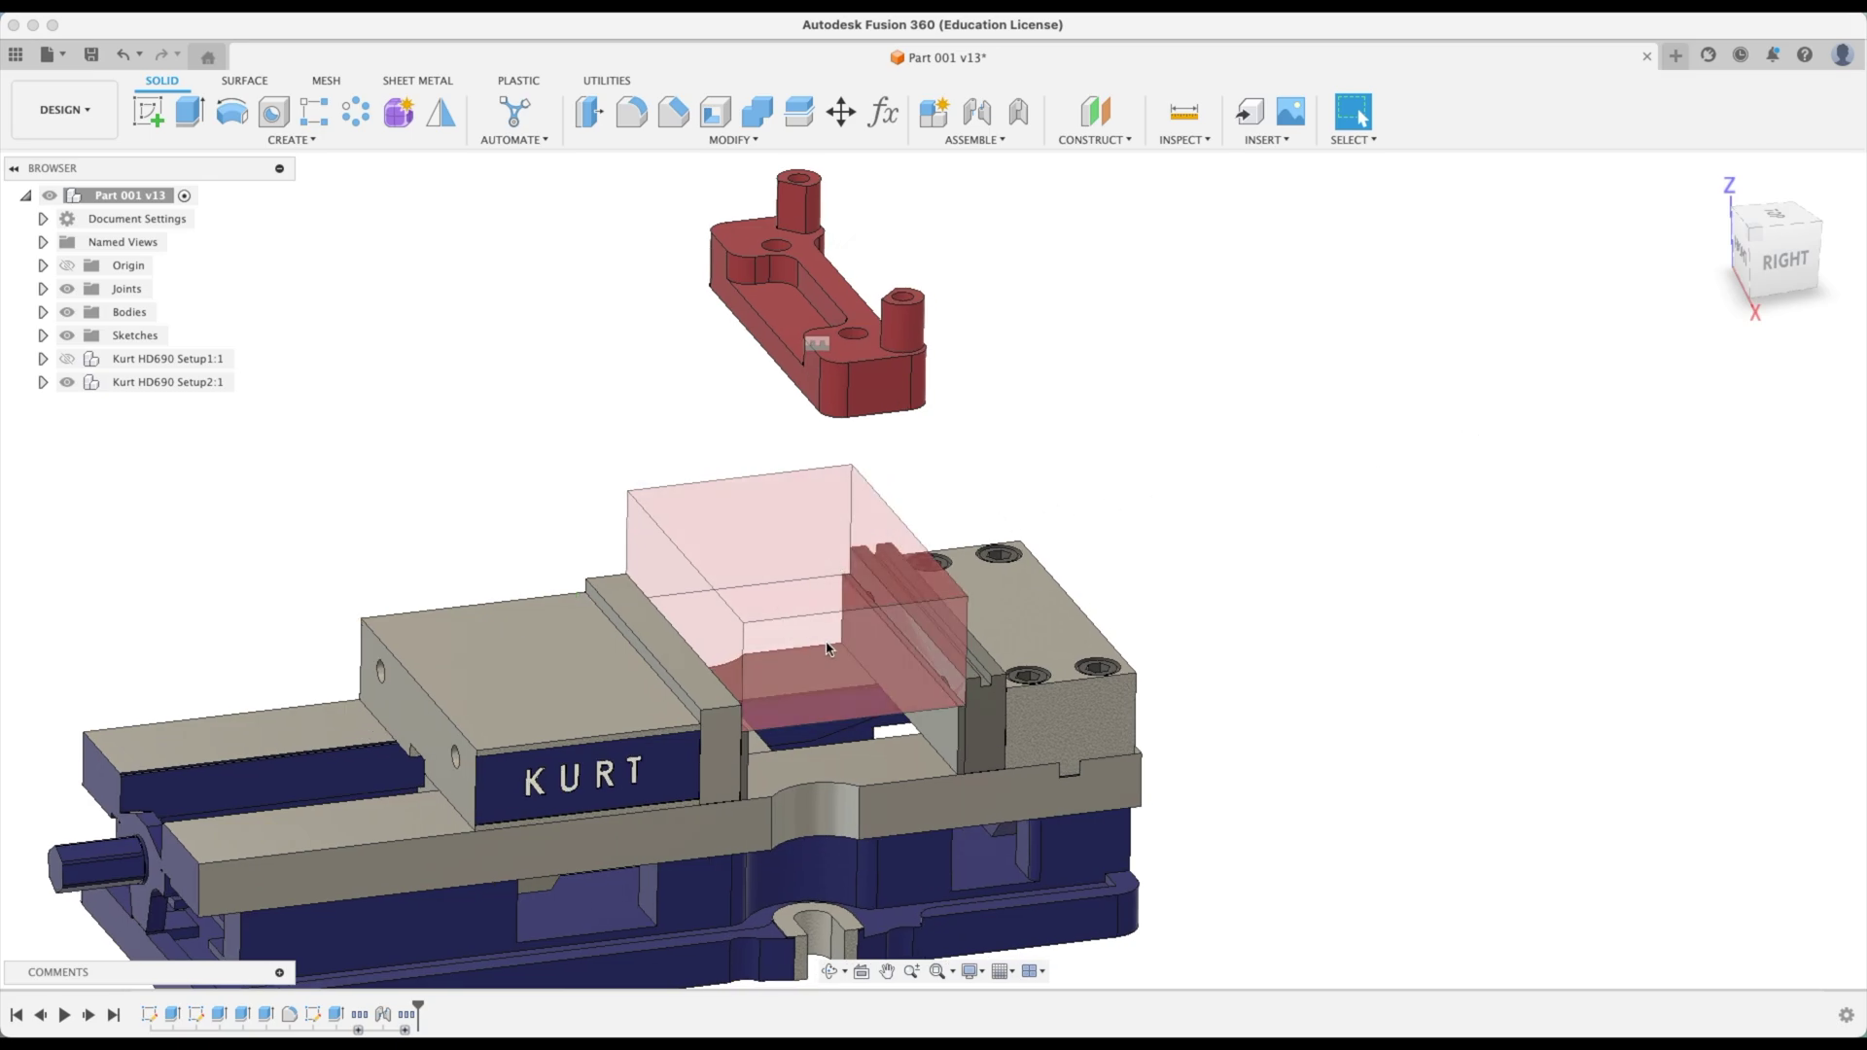
click(42, 382)
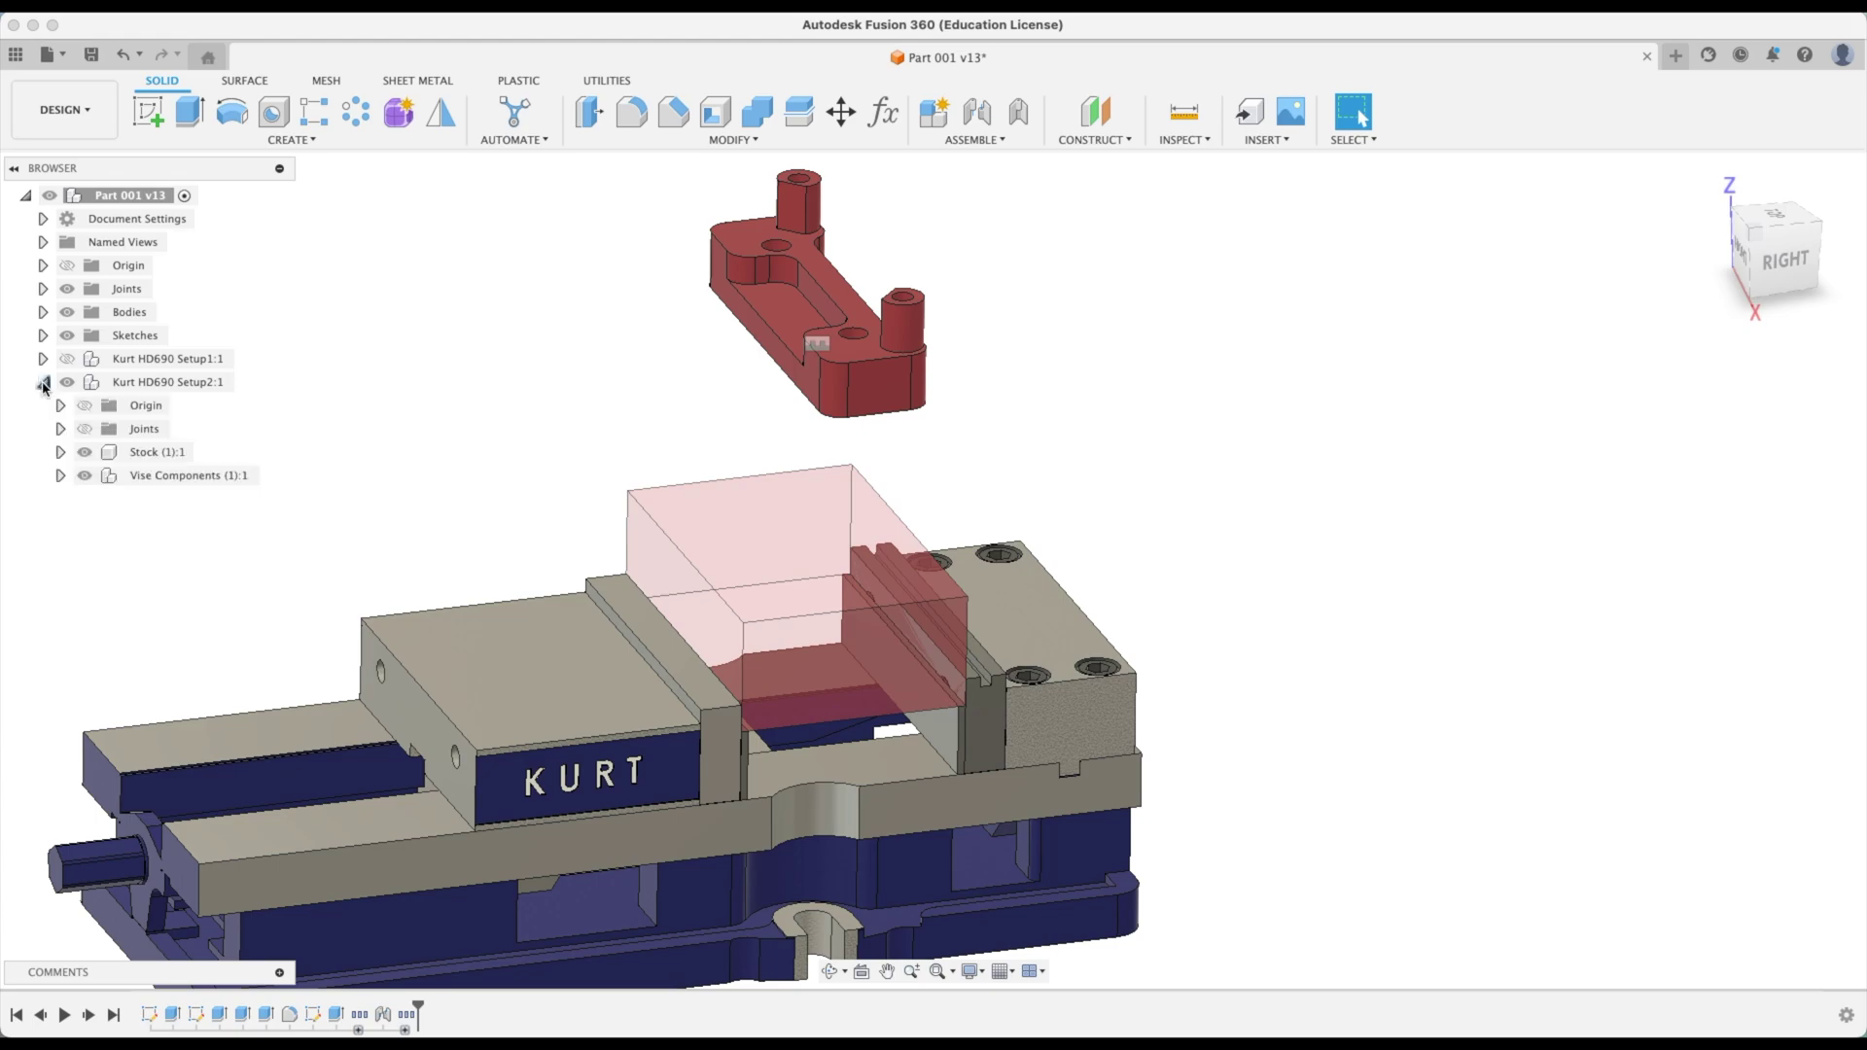
click(85, 453)
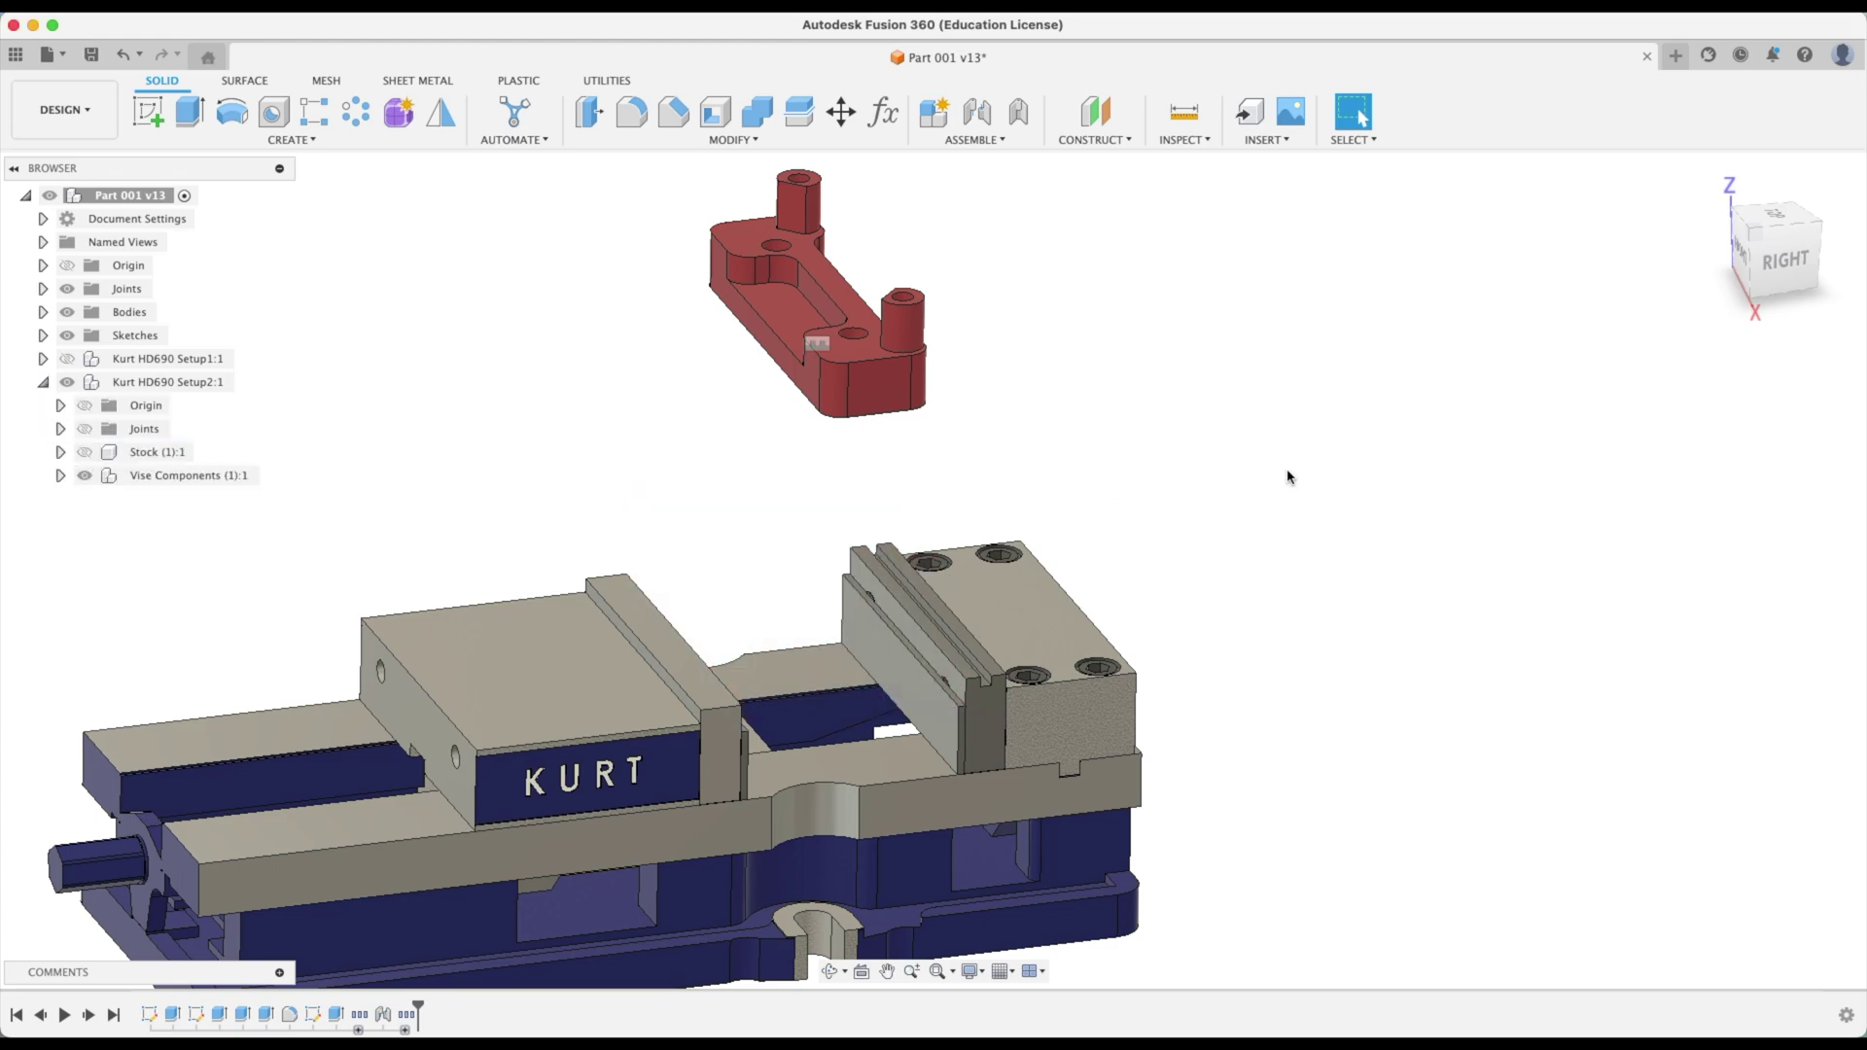
Examine the Setup2 vise's stationary jaw, grooved jaw plate and parallels, especially where the plate's bottom corner meets the vise bed
shift+middle_drag(929, 328, 841, 324)
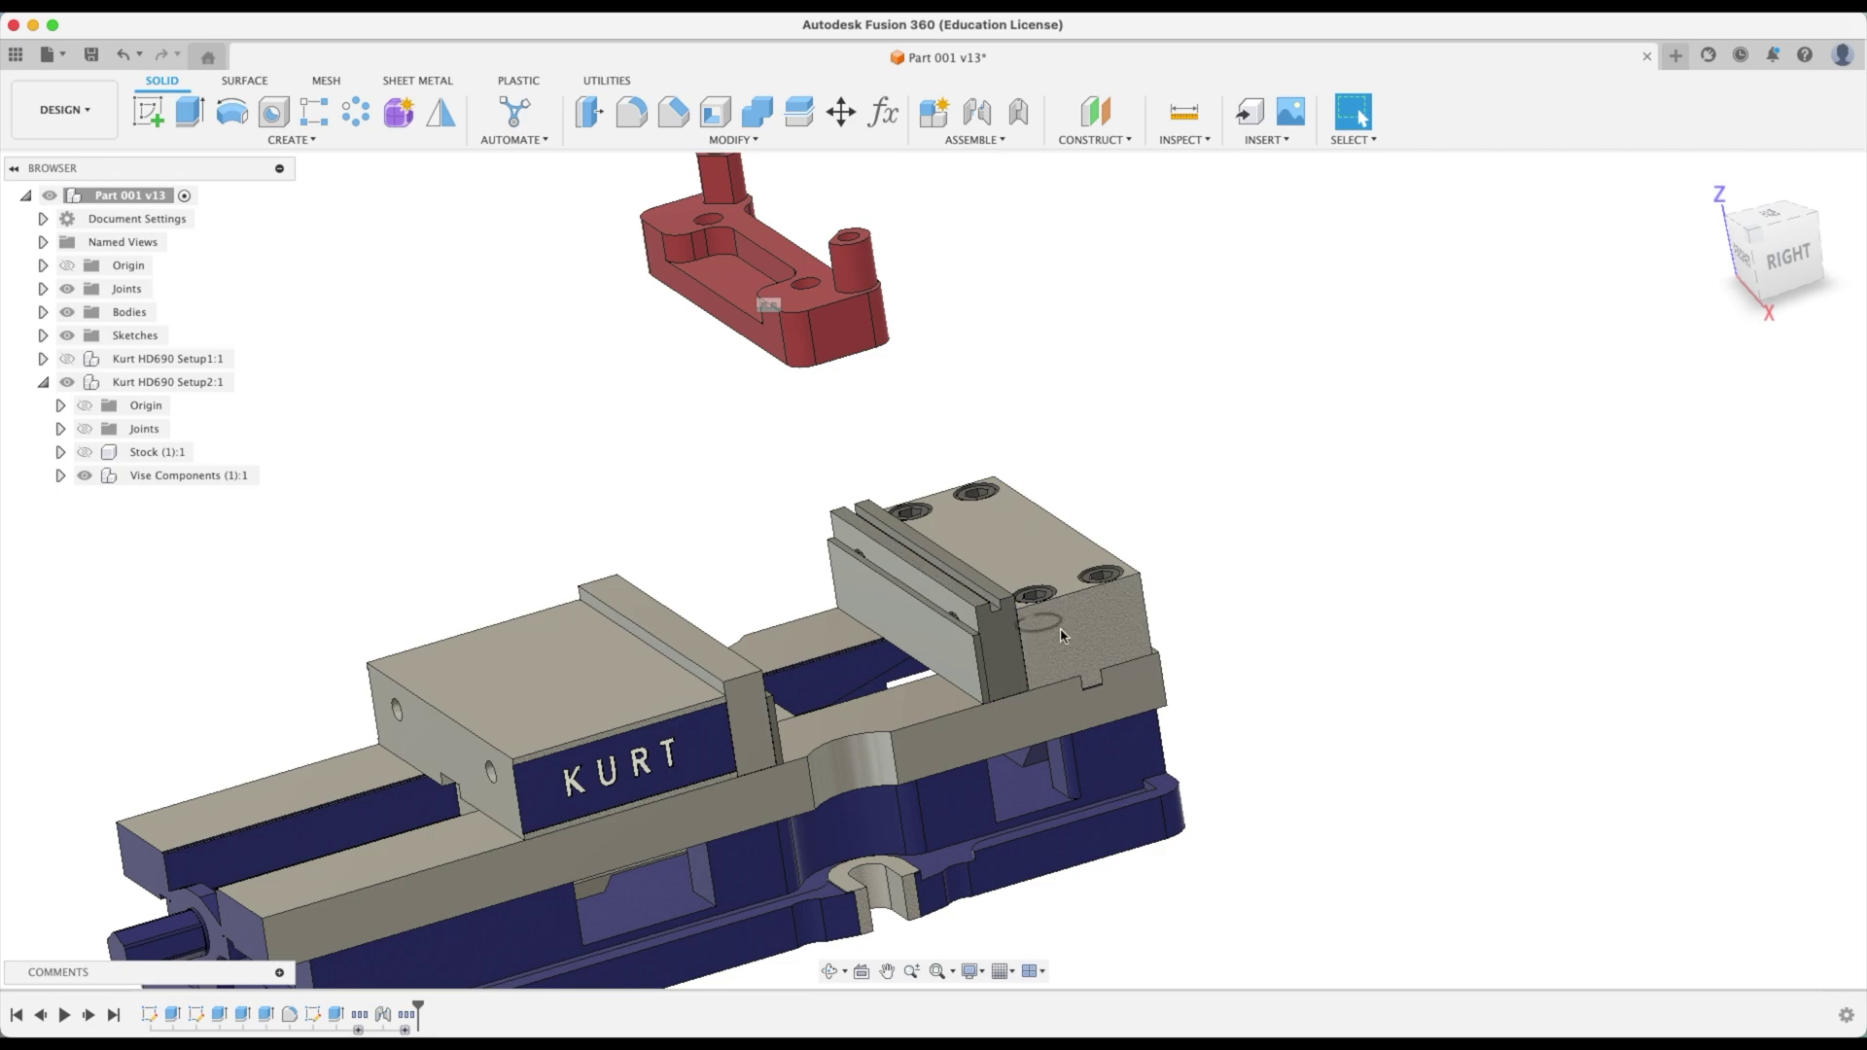
shift+middle_drag(1240, 520, 891, 621)
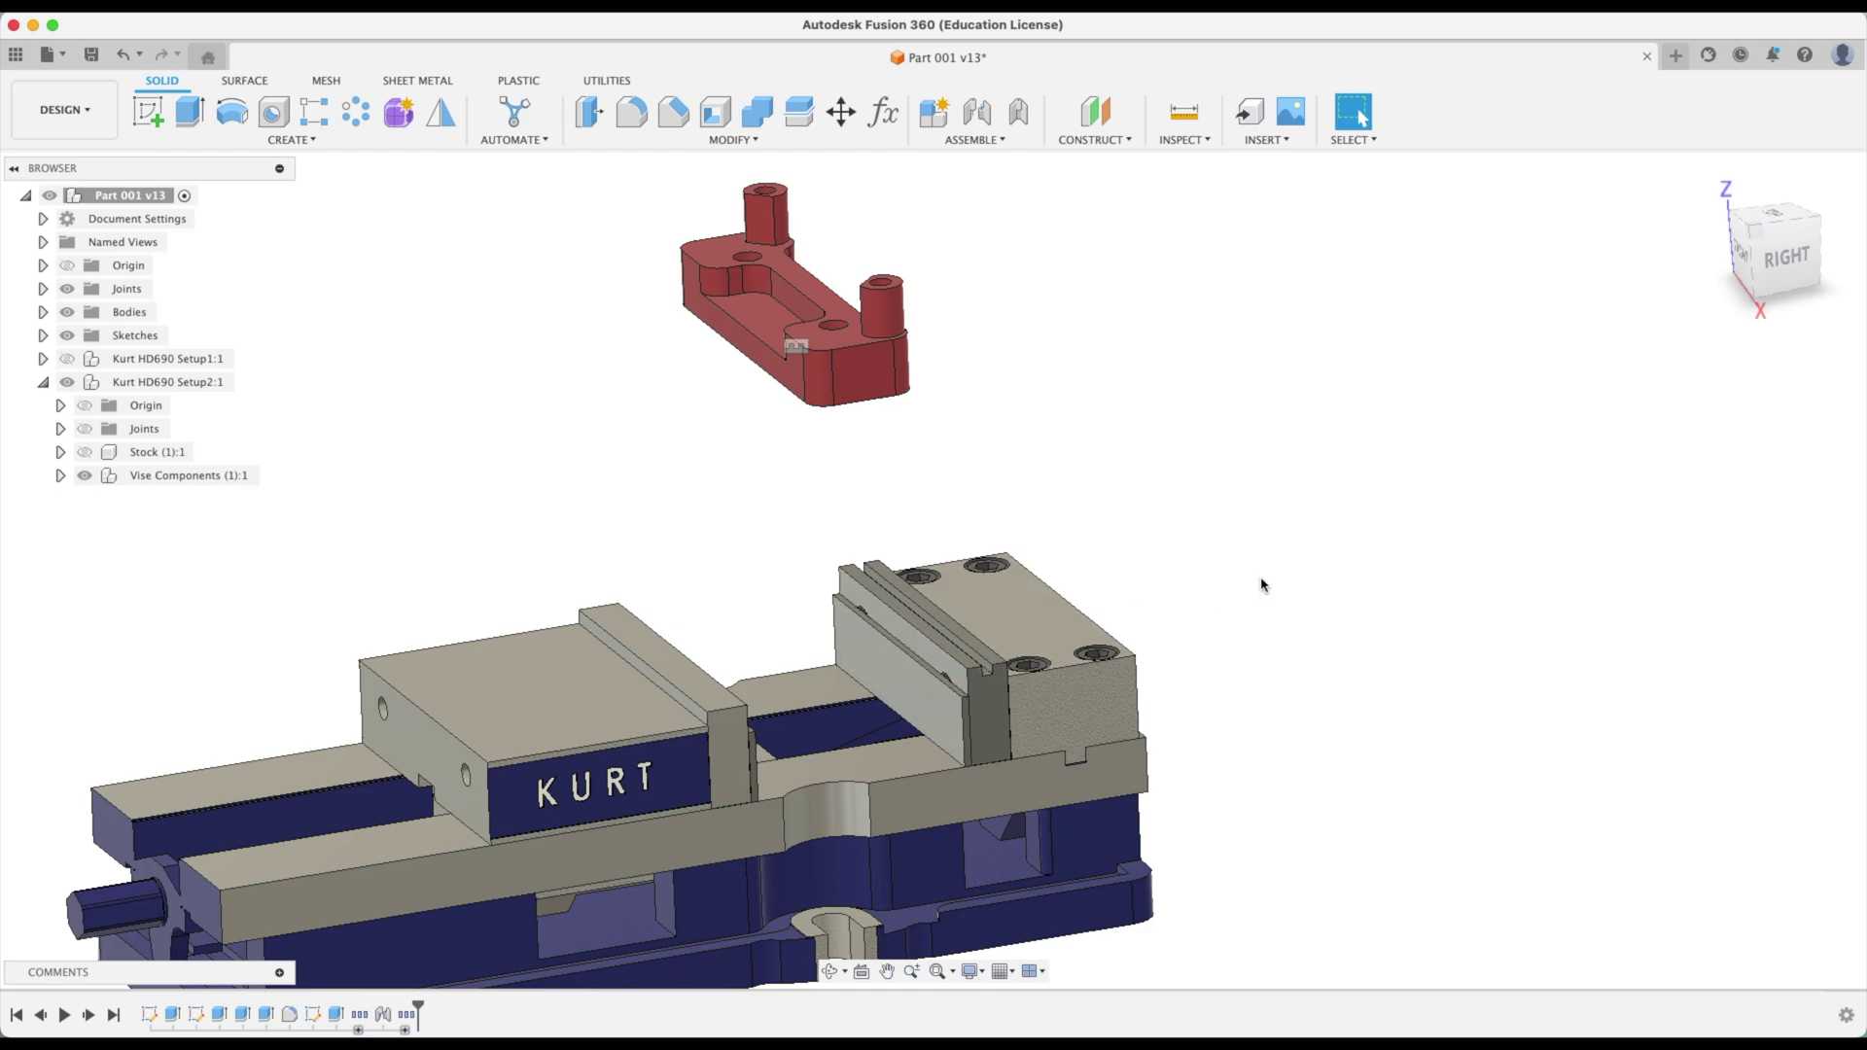
shift+middle_drag(1261, 584, 1188, 581)
scroll(1187, 581, down, 3)
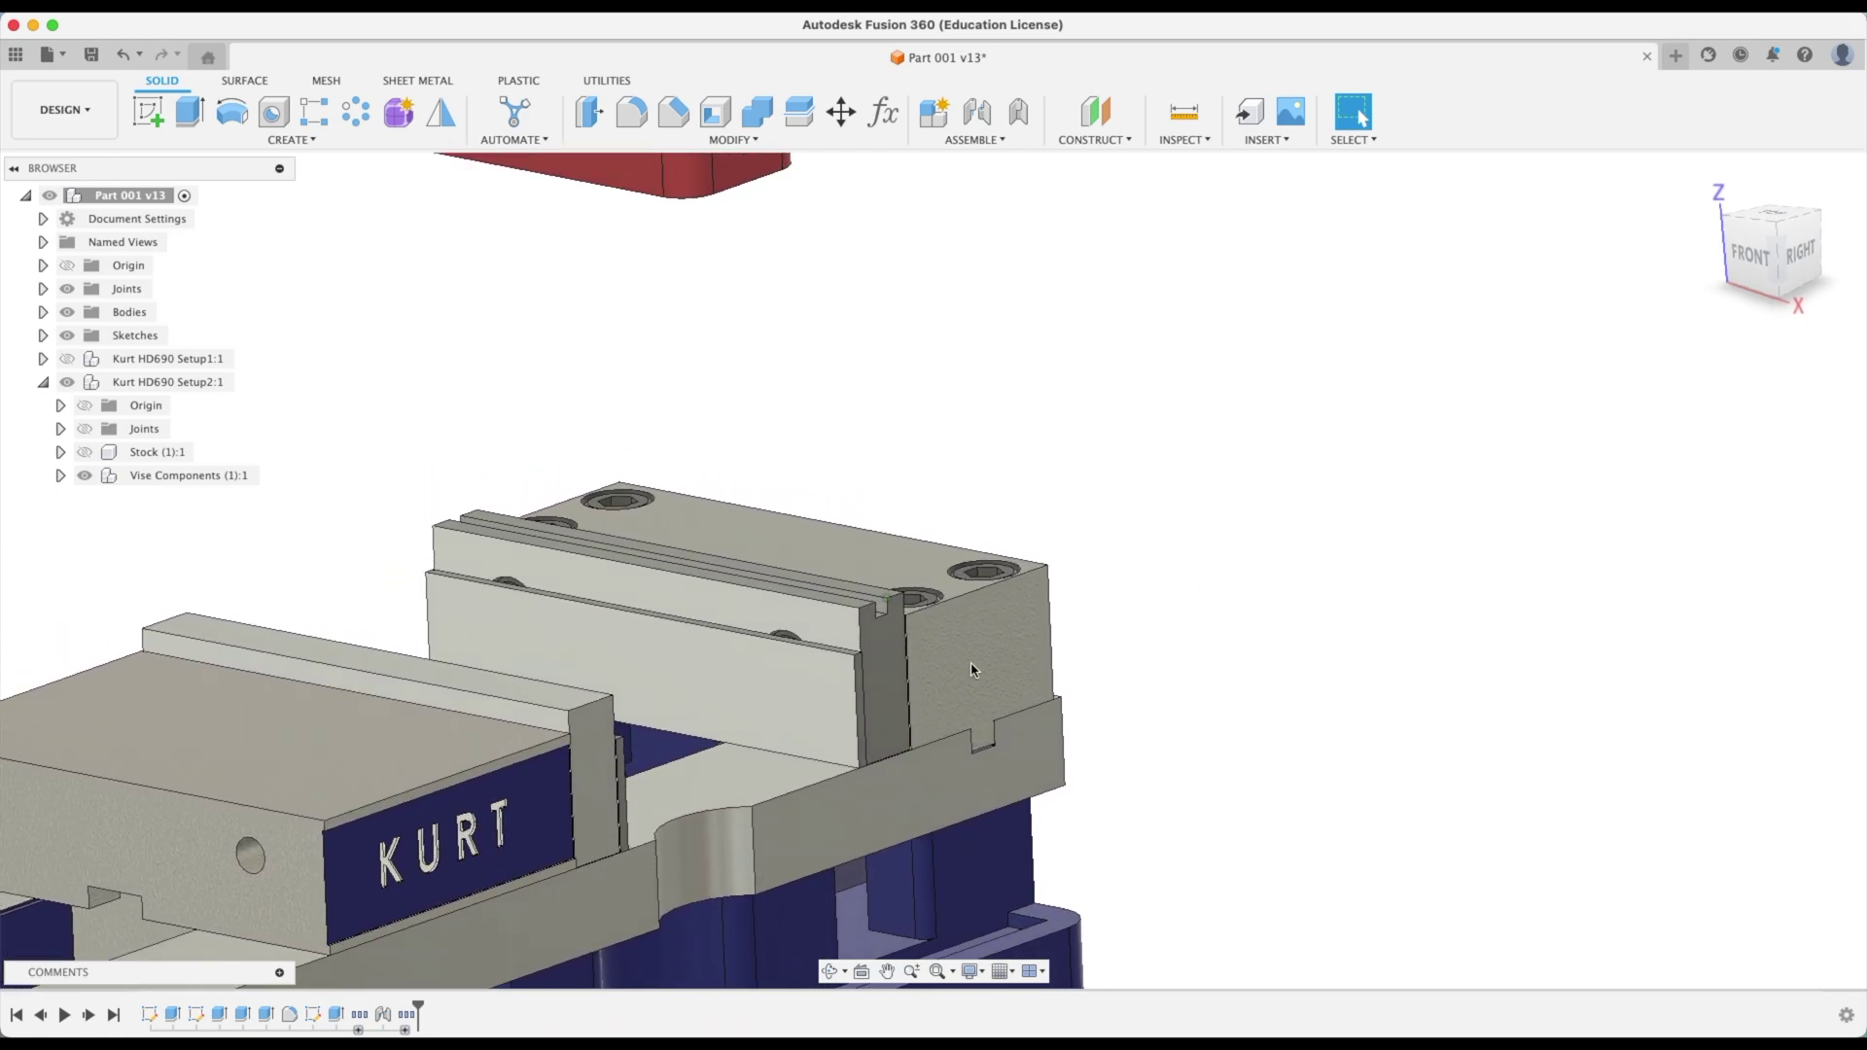
shift+middle_drag(888, 633, 938, 659)
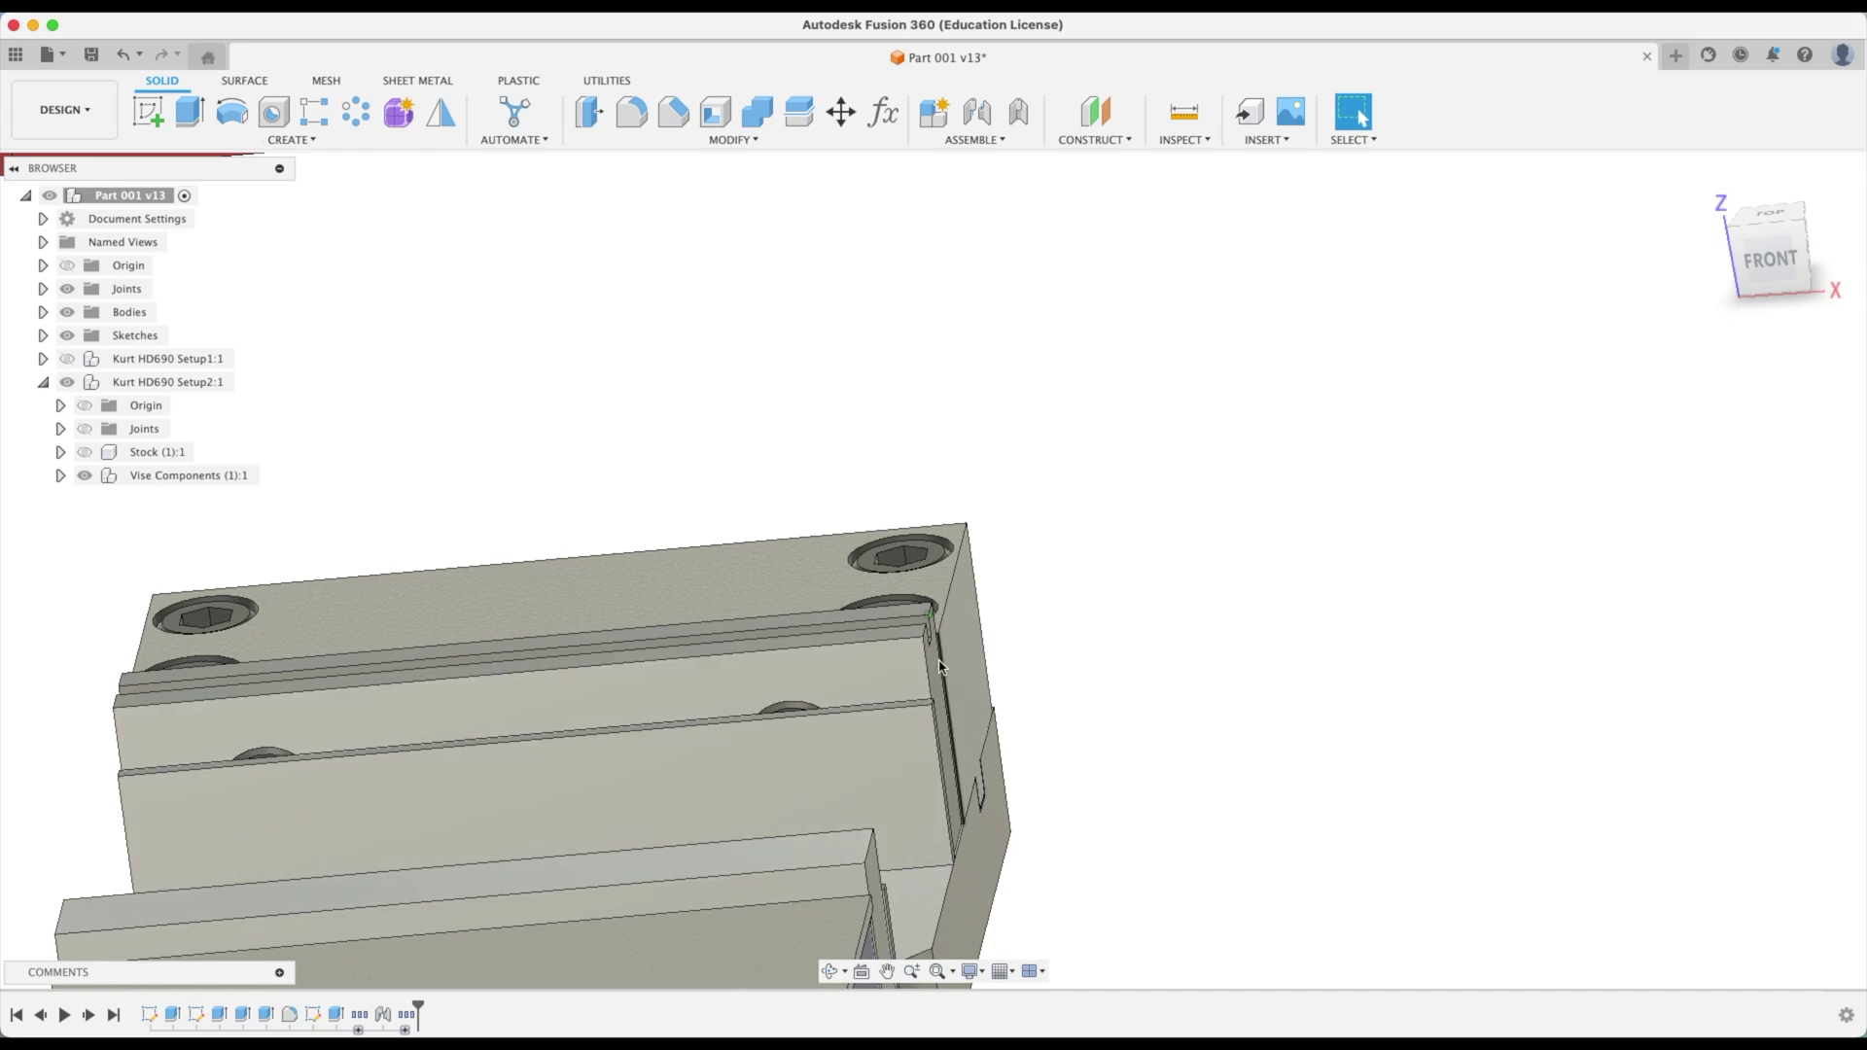
shift+middle_drag(1167, 775, 1136, 777)
scroll(1136, 777, down, 3)
scroll(1167, 861, down, 5)
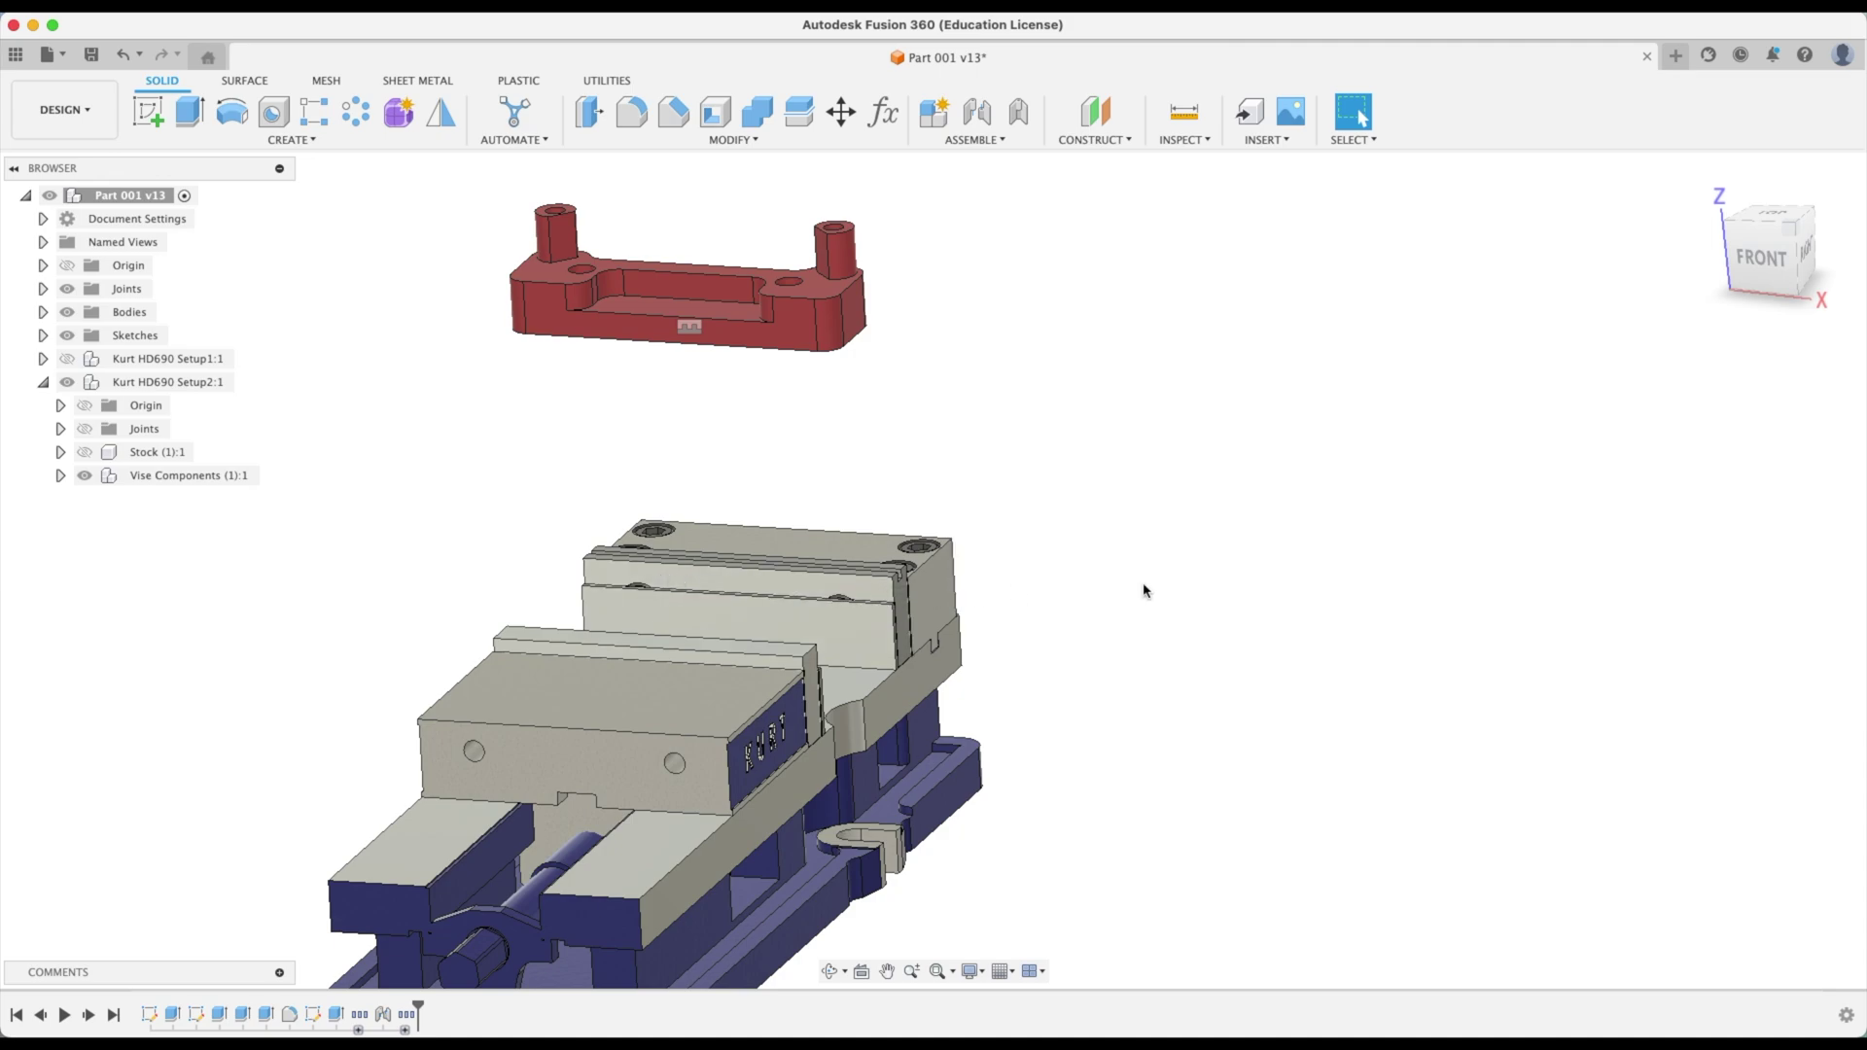
scroll(1124, 599, up, 3)
shift+middle_drag(1125, 600, 1135, 784)
scroll(1136, 784, up, 6)
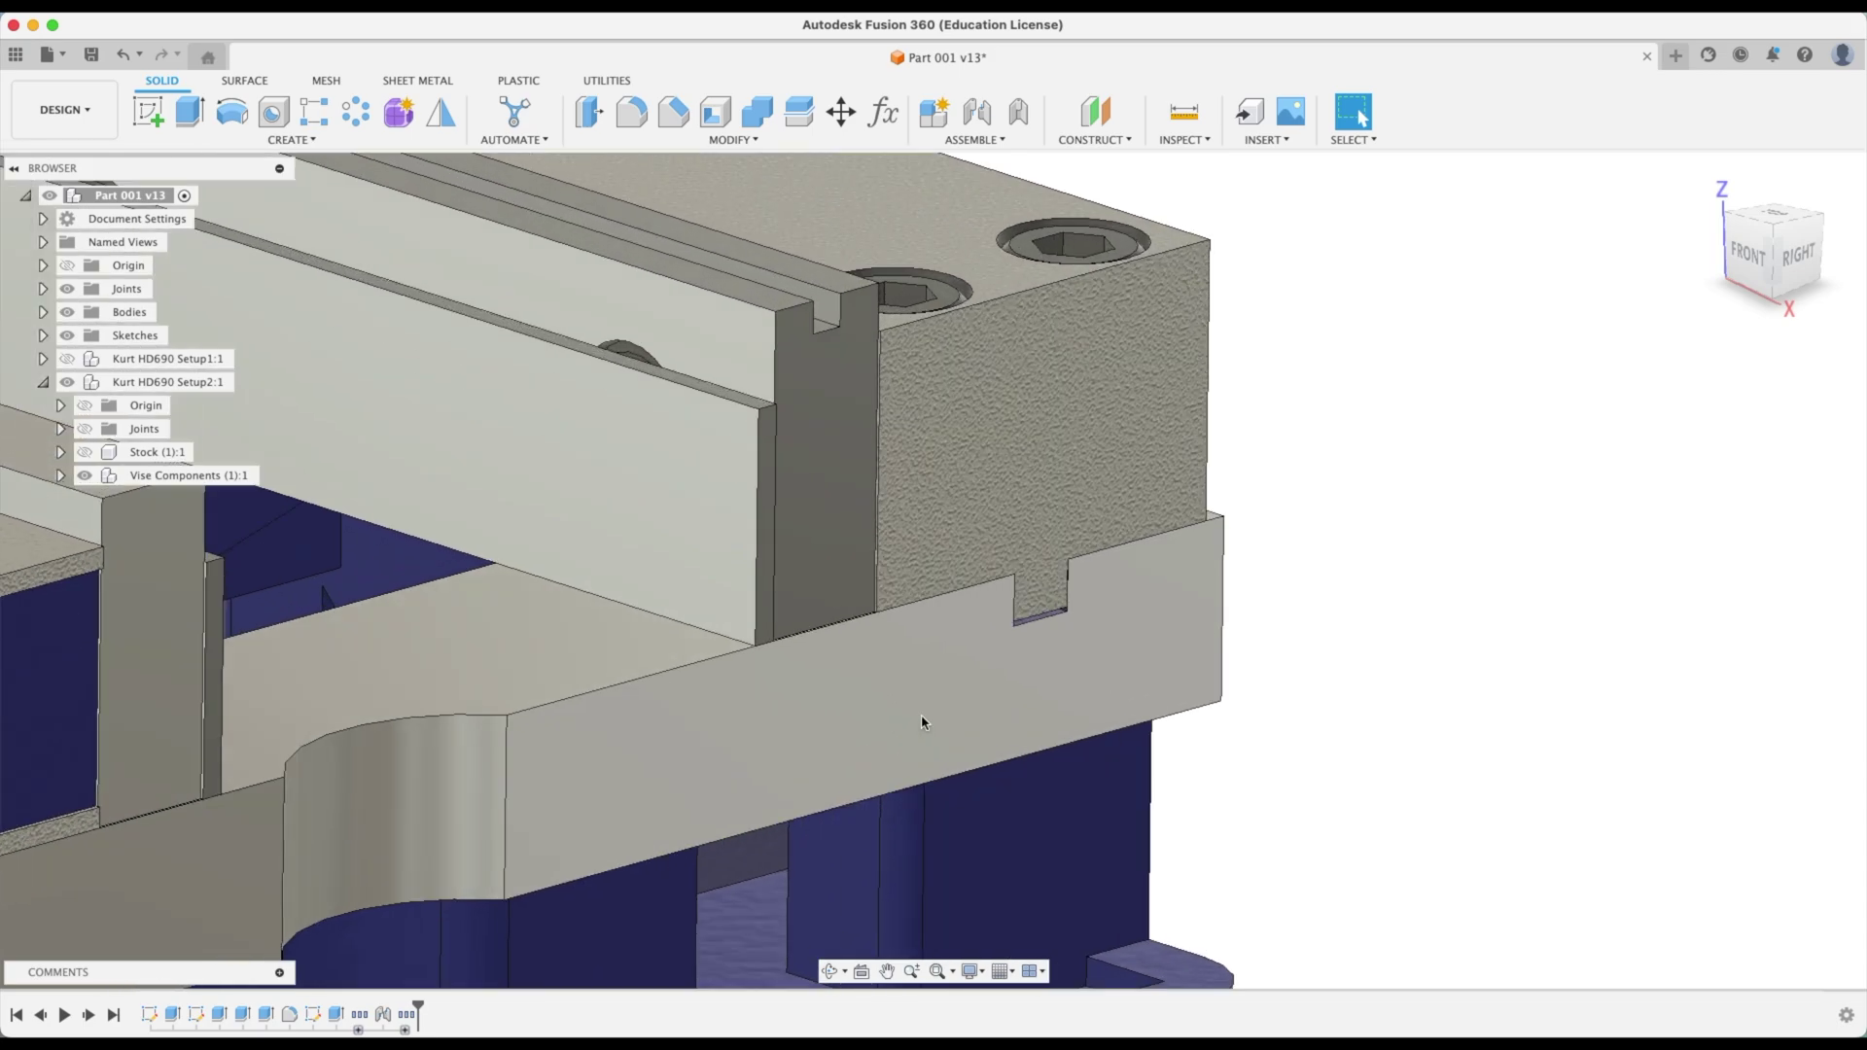
scroll(917, 713, up, 5)
scroll(853, 630, up, 8)
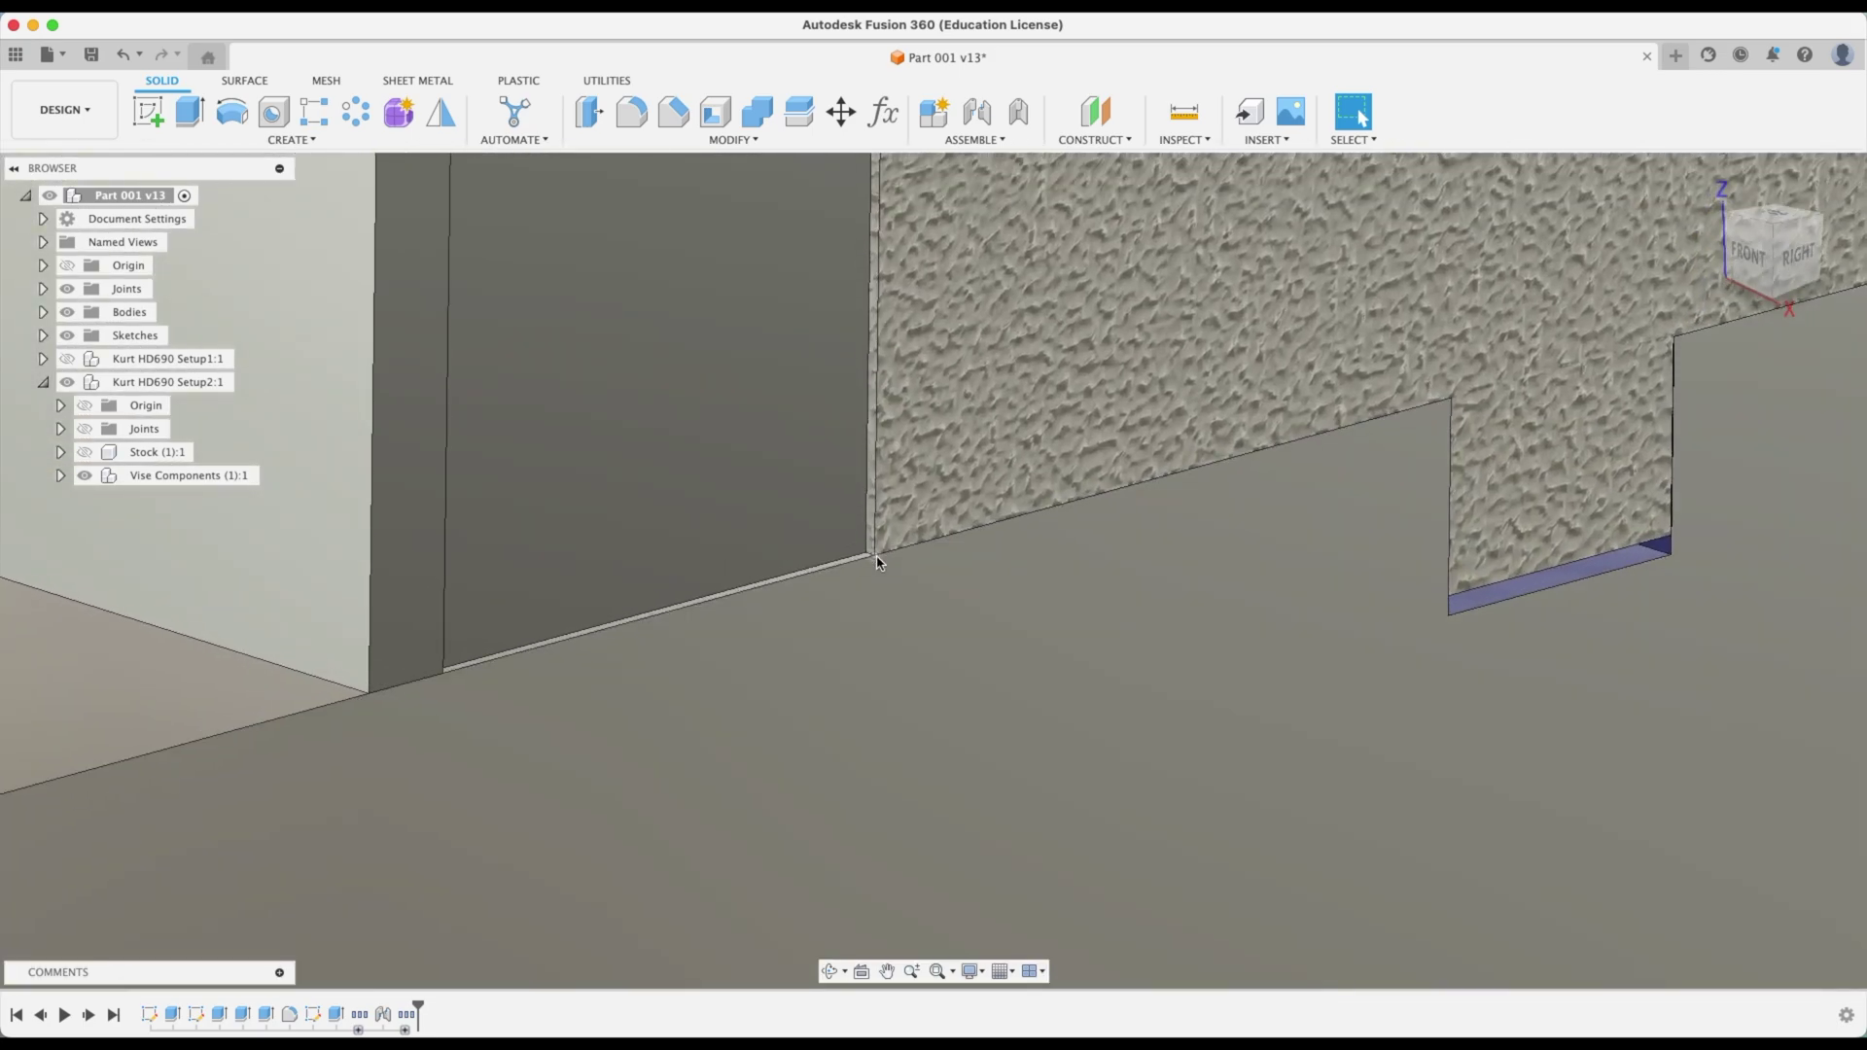
scroll(876, 559, down, 10)
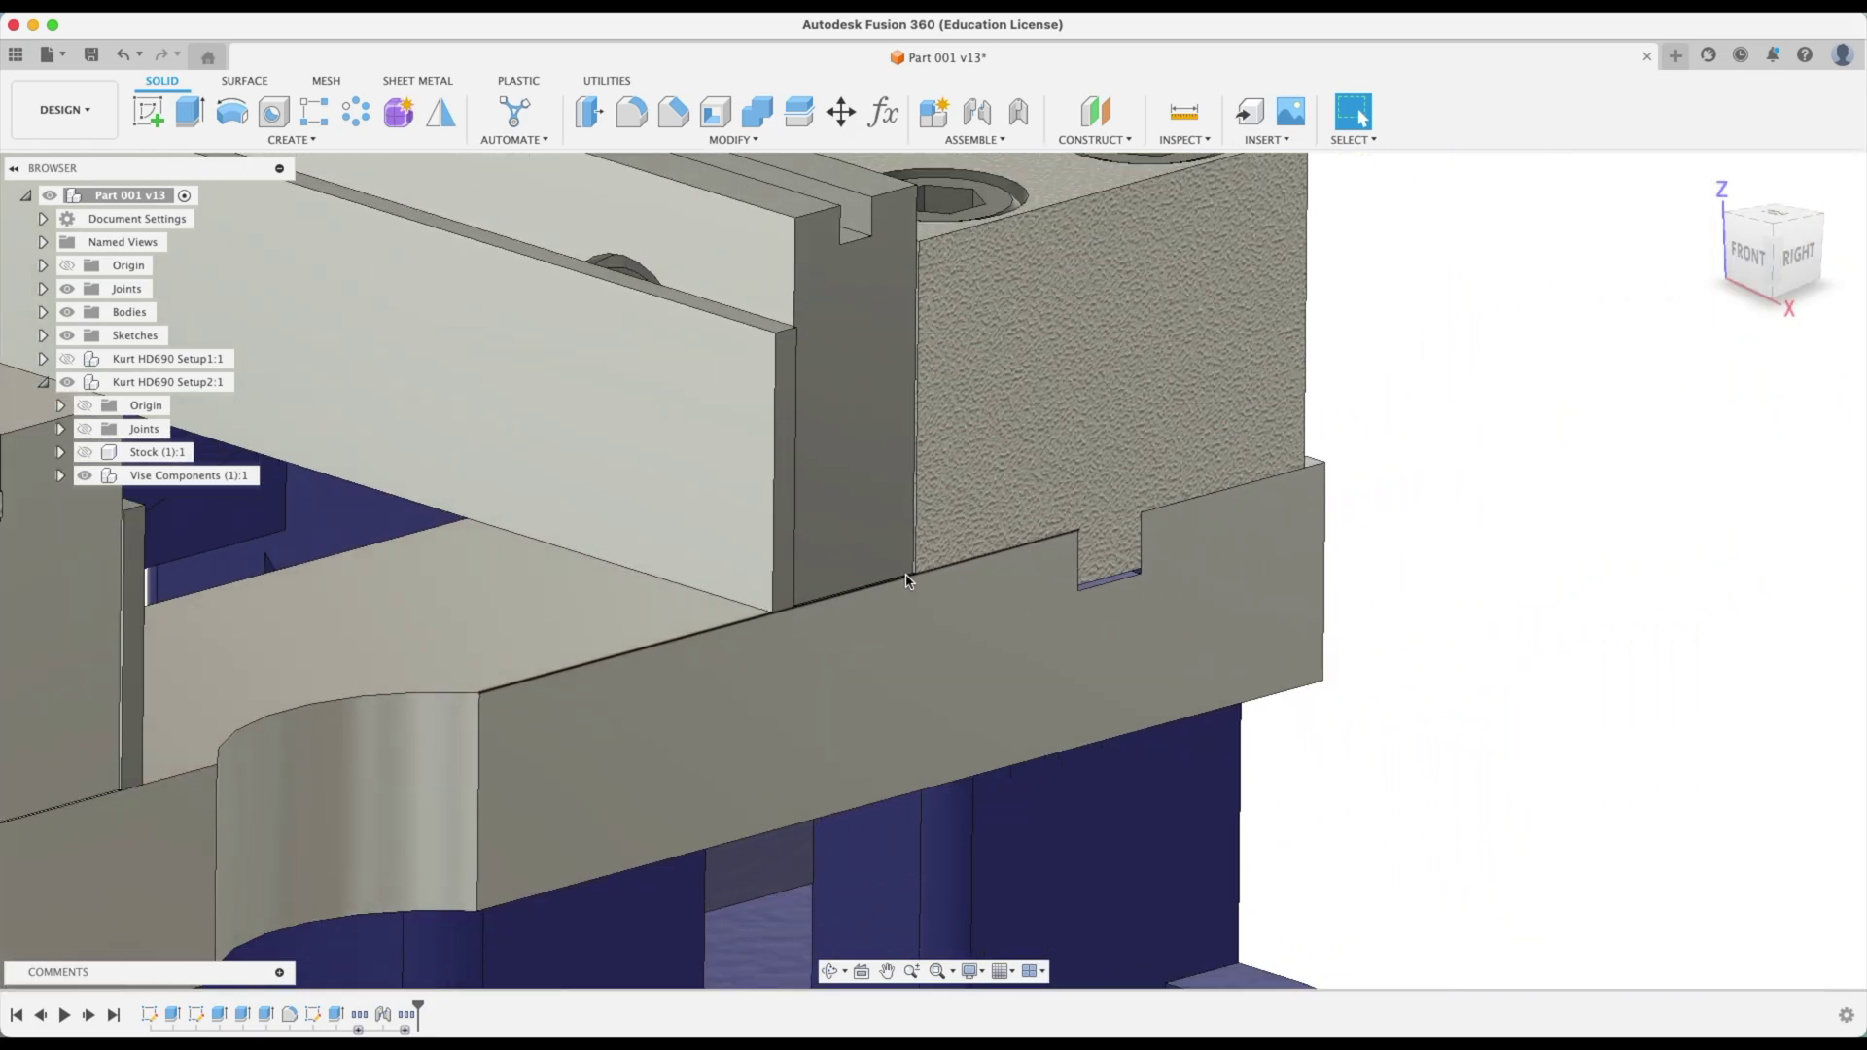
scroll(927, 586, down, 8)
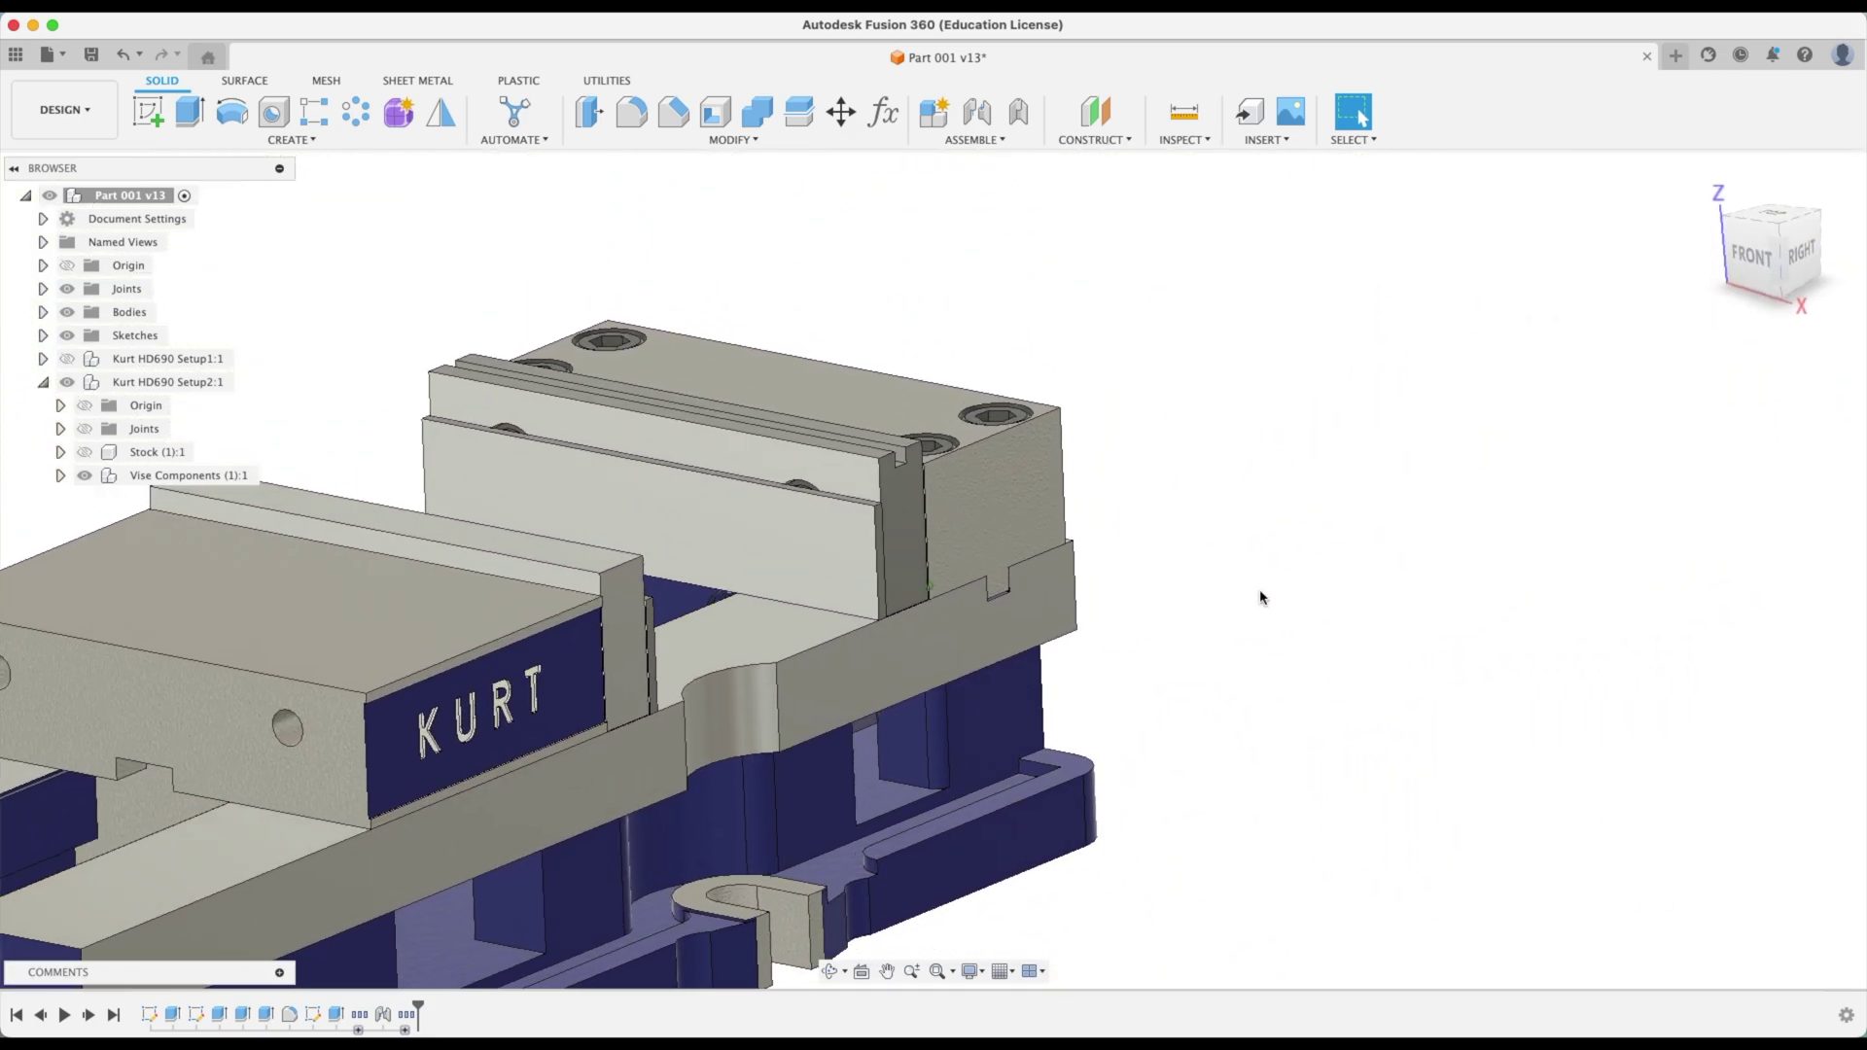
scroll(1261, 597, down, 5)
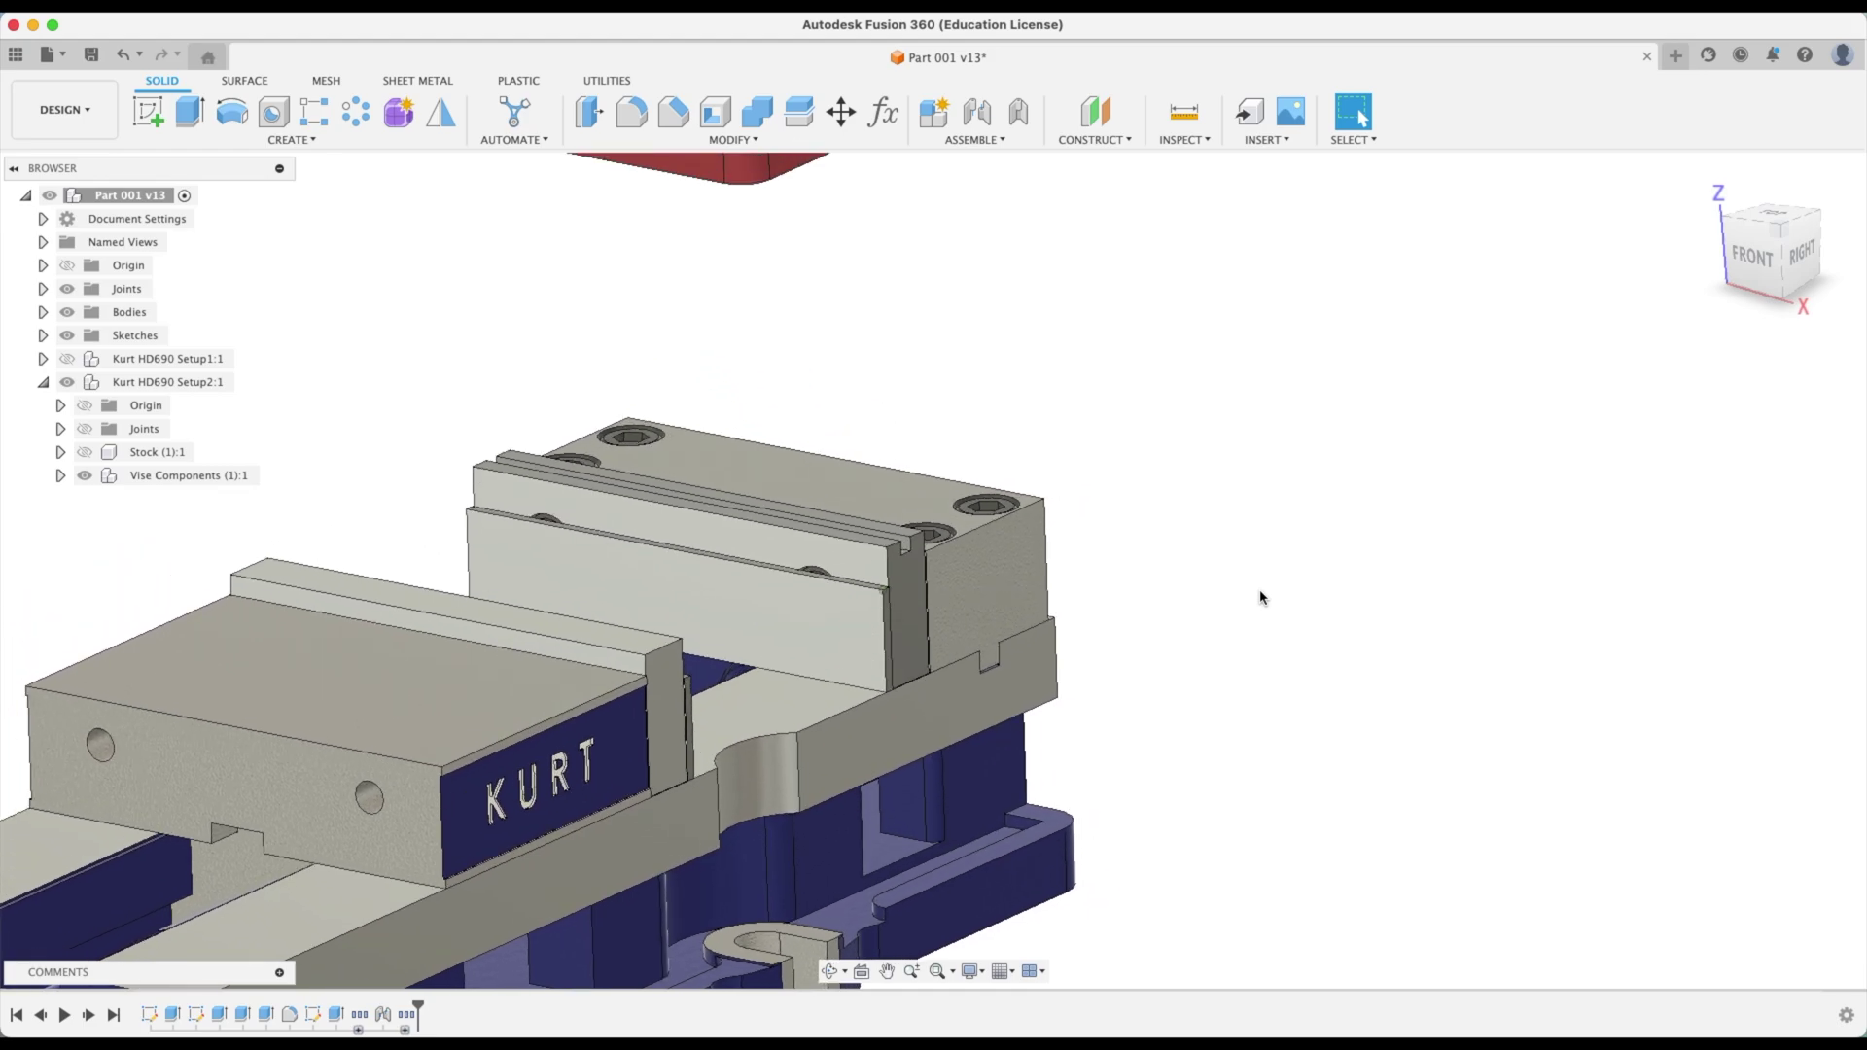
scroll(1261, 597, up, 1)
shift+scroll(1261, 597, right, 2)
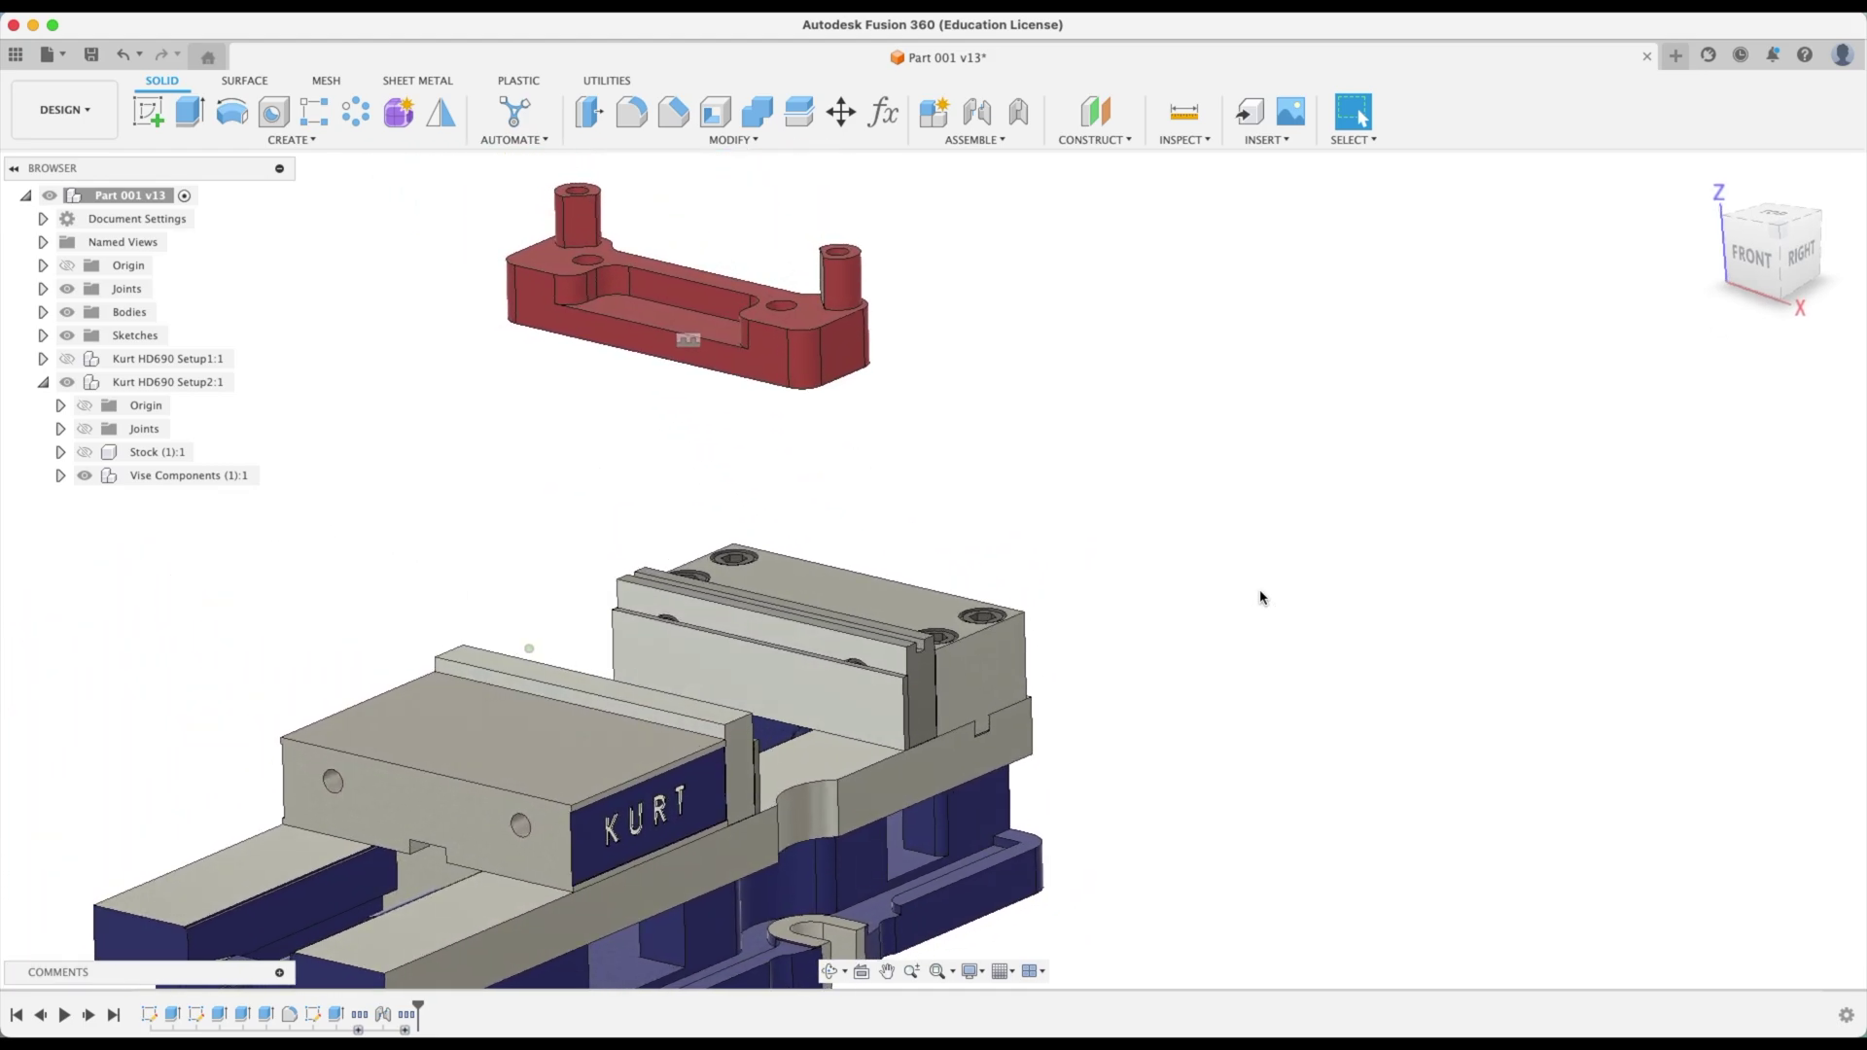
shift+scroll(1261, 597, right, 3)
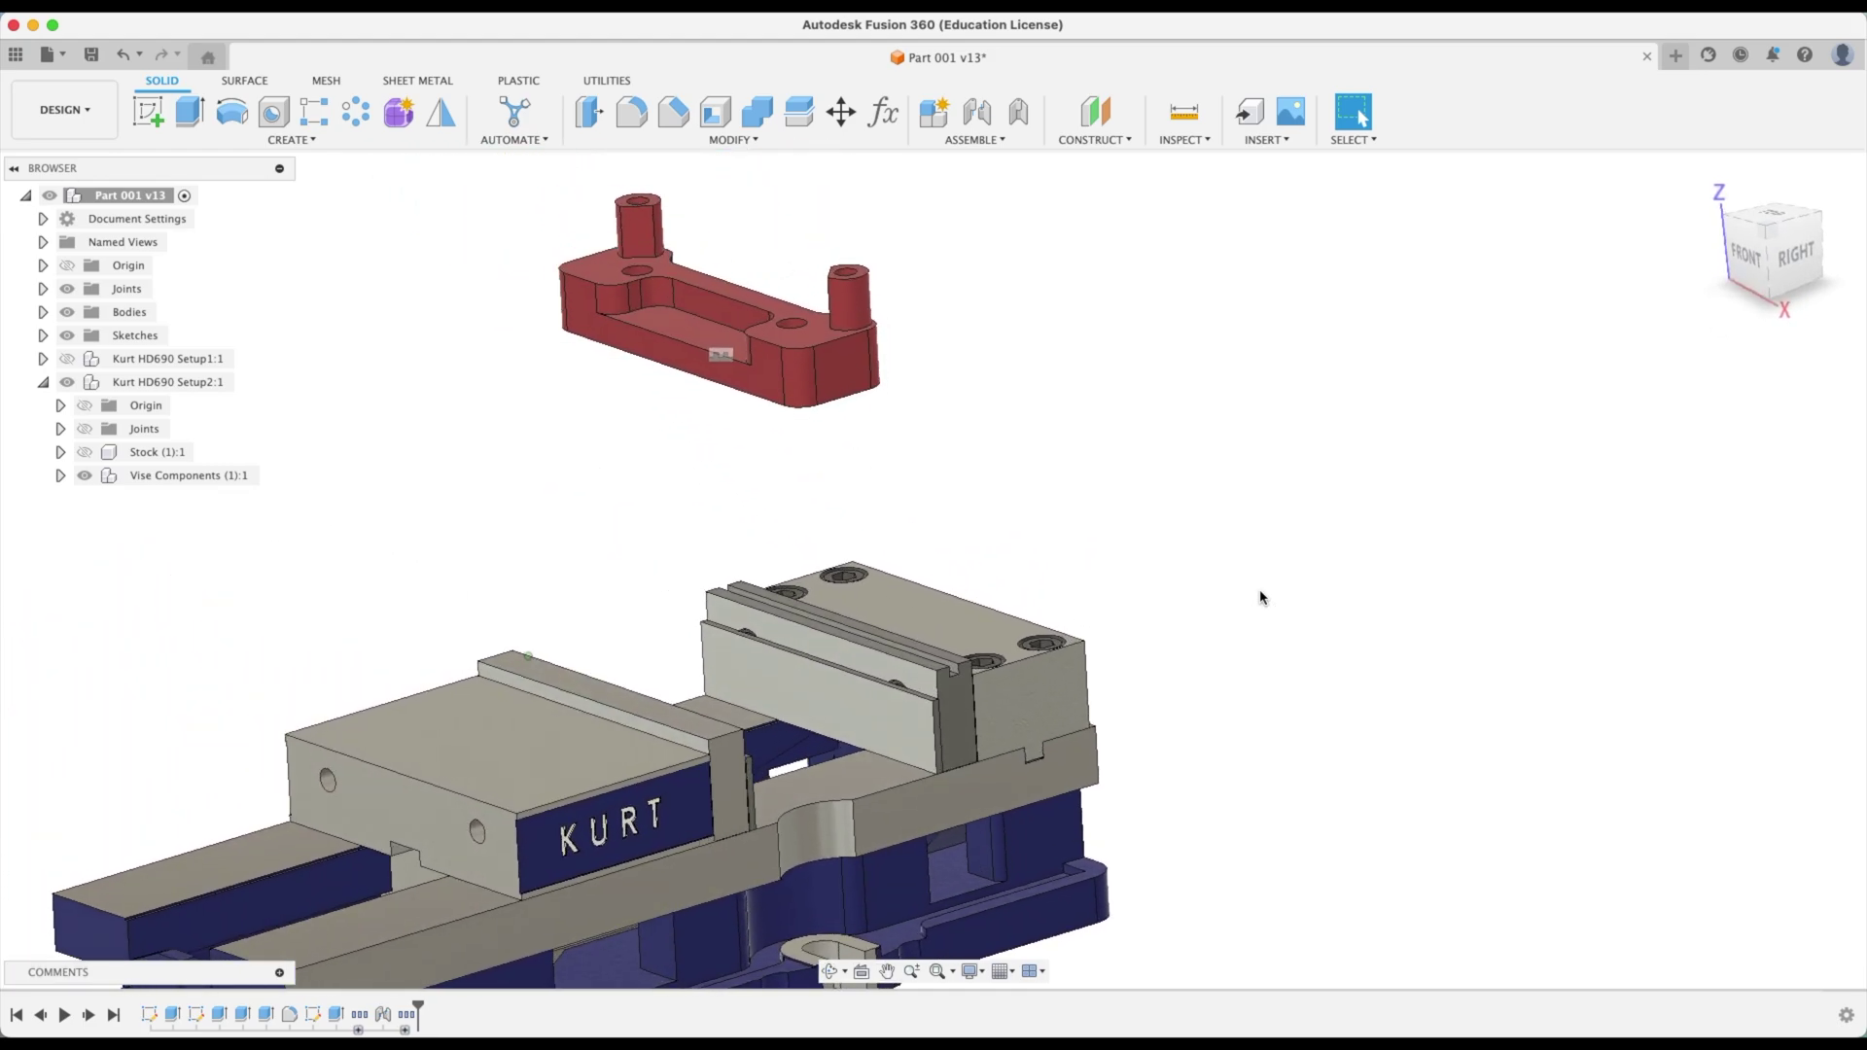
shift+scroll(883, 405, left, 5)
scroll(849, 603, up, 3)
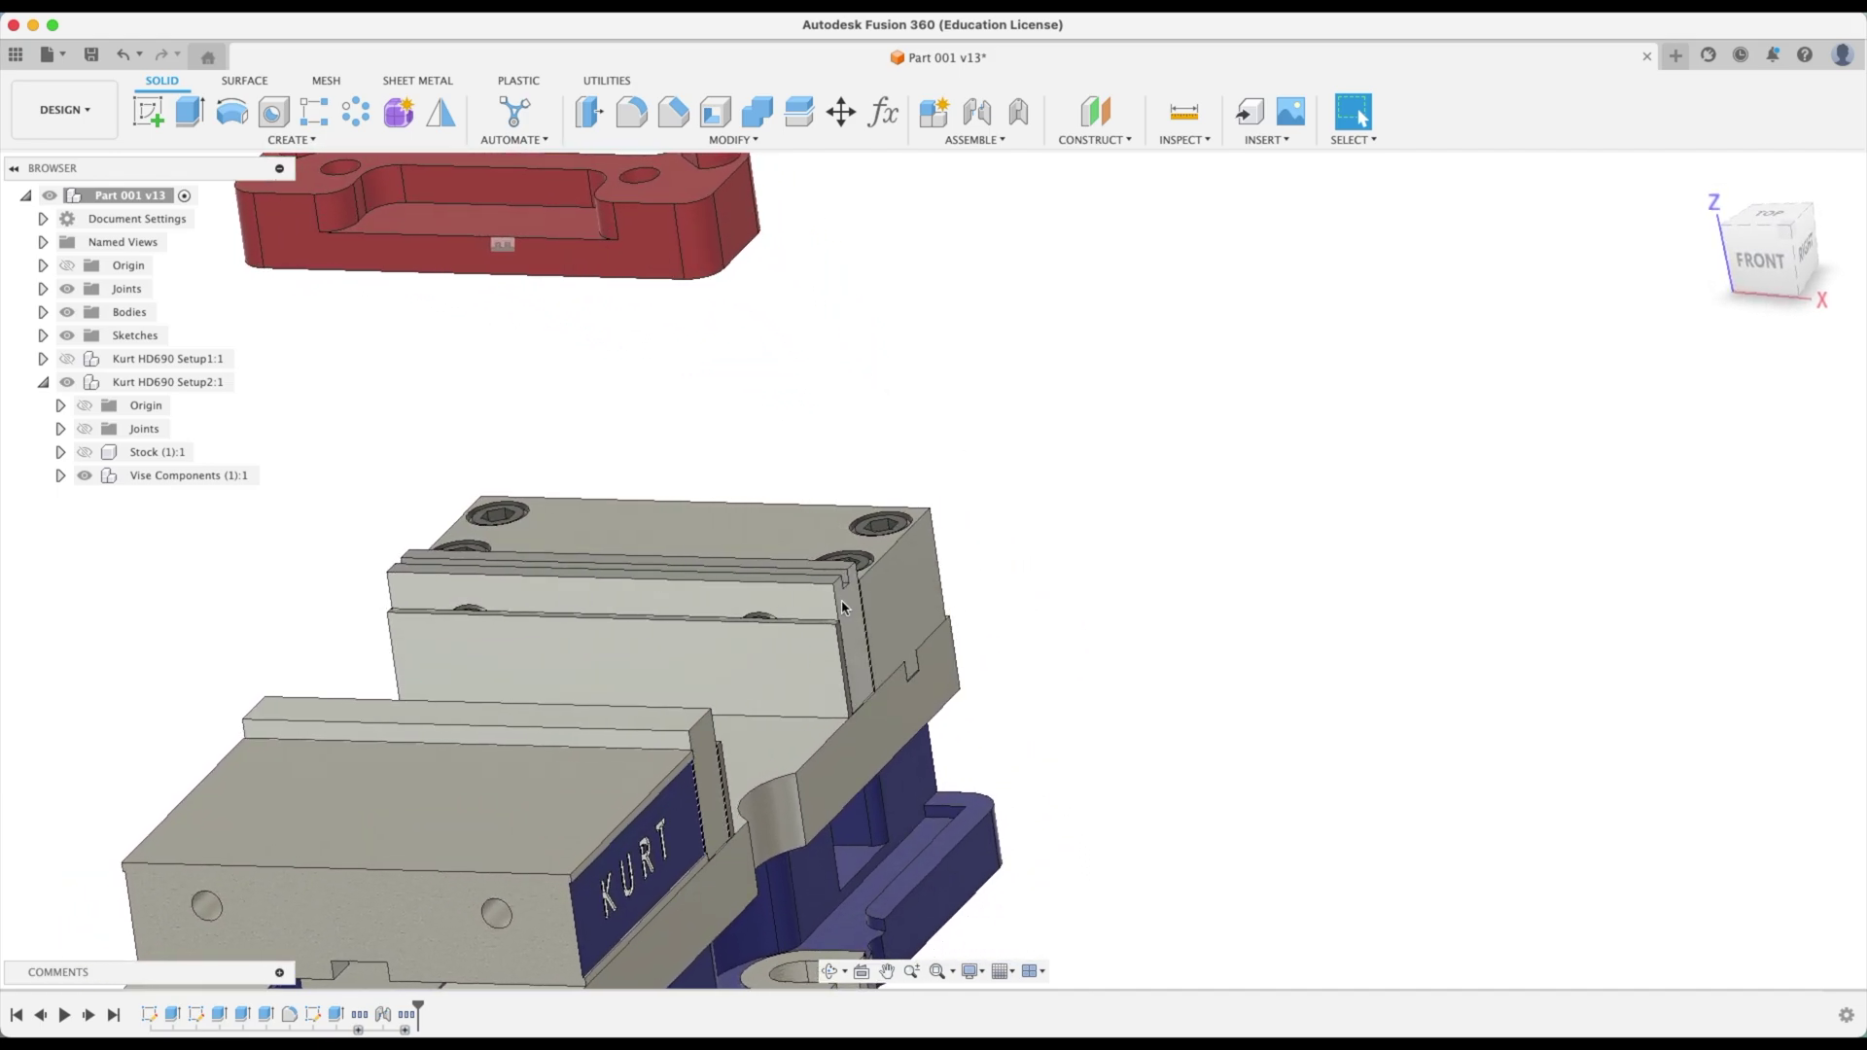
shift+scroll(1135, 572, right, 5)
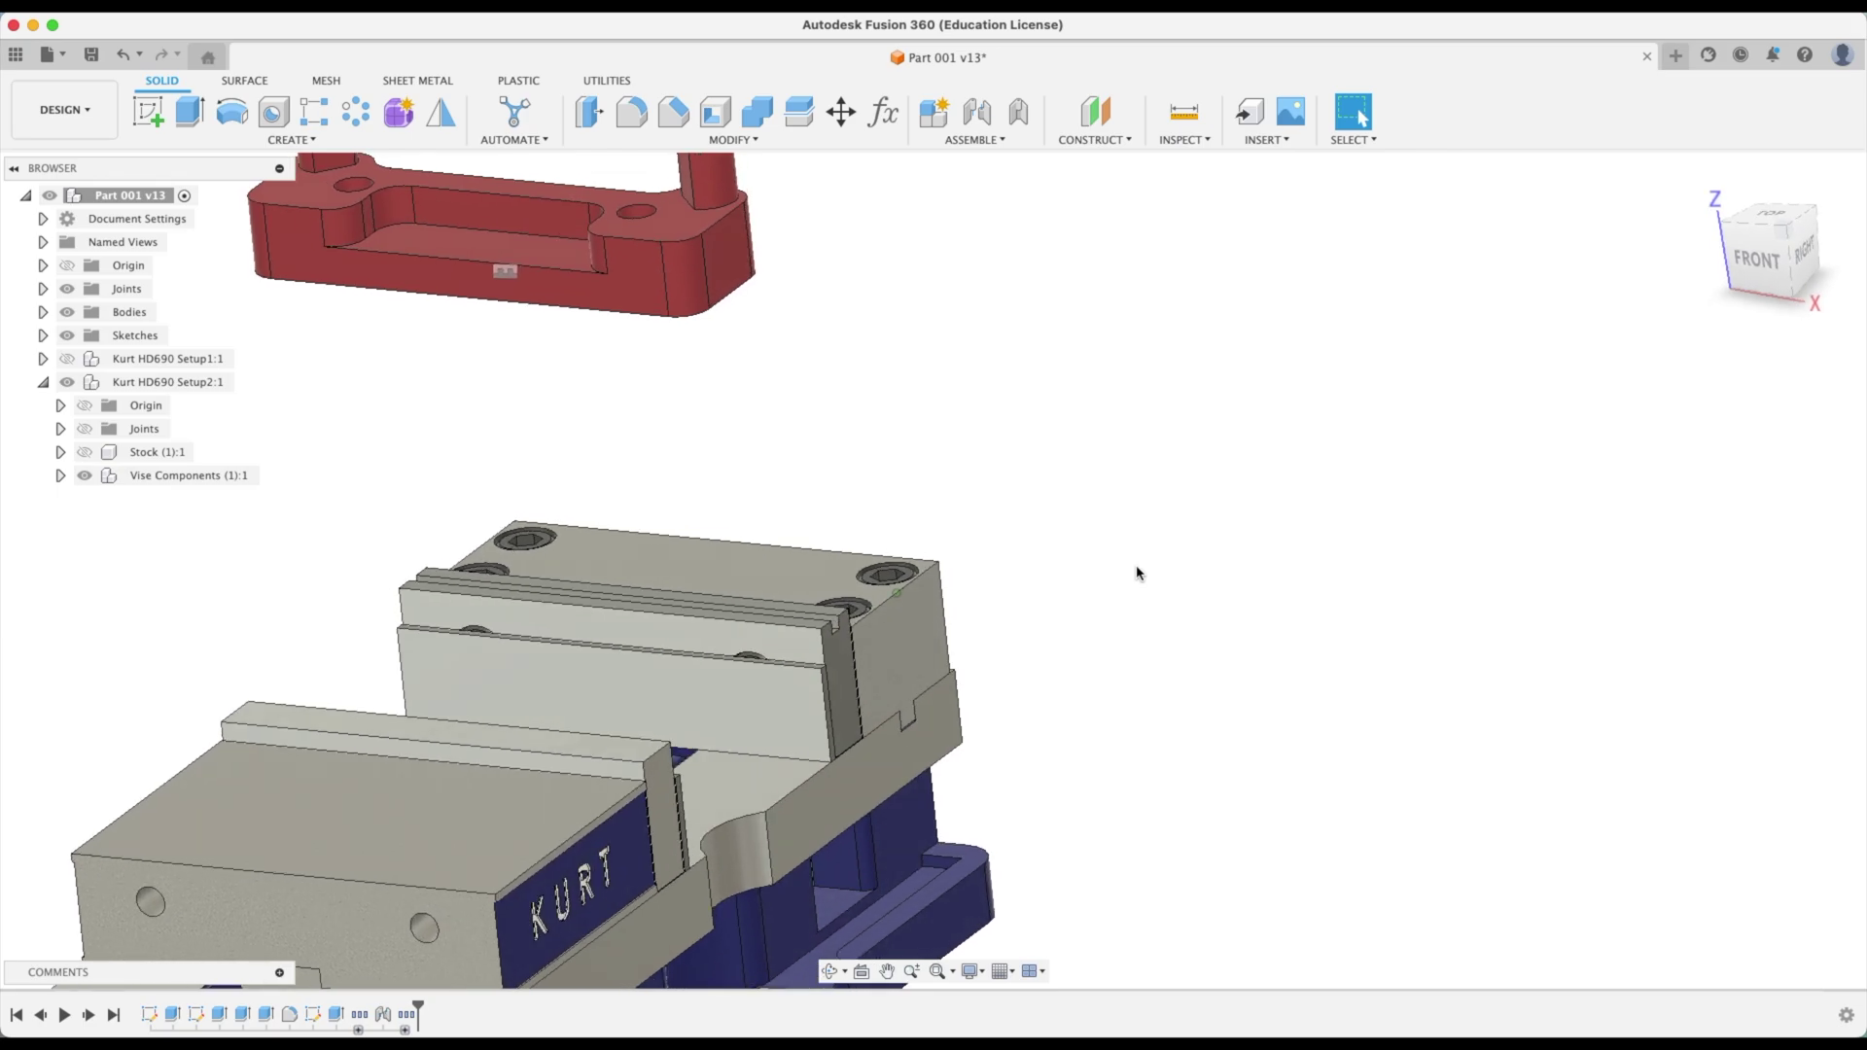
shift+scroll(1136, 574, right, 5)
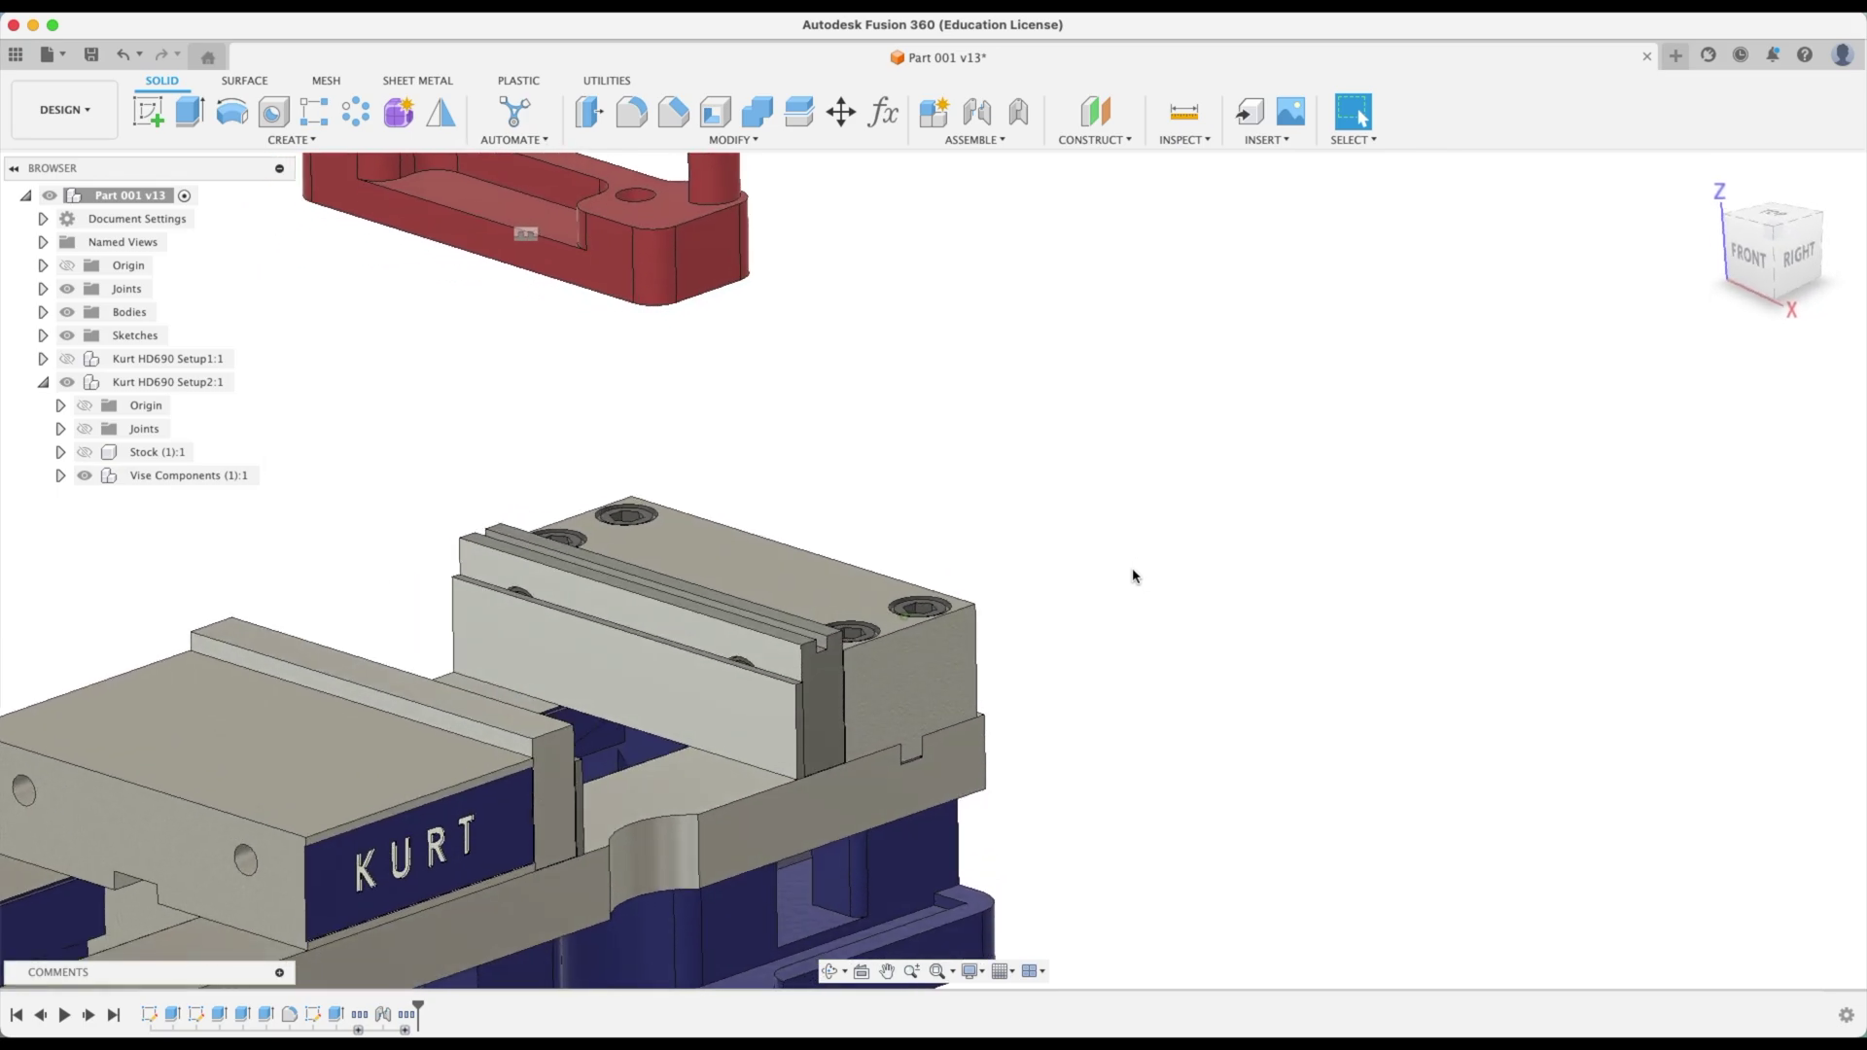
Hide the Parallels component within the Vise Components of Kurt HD690 Setup2
click(61, 475)
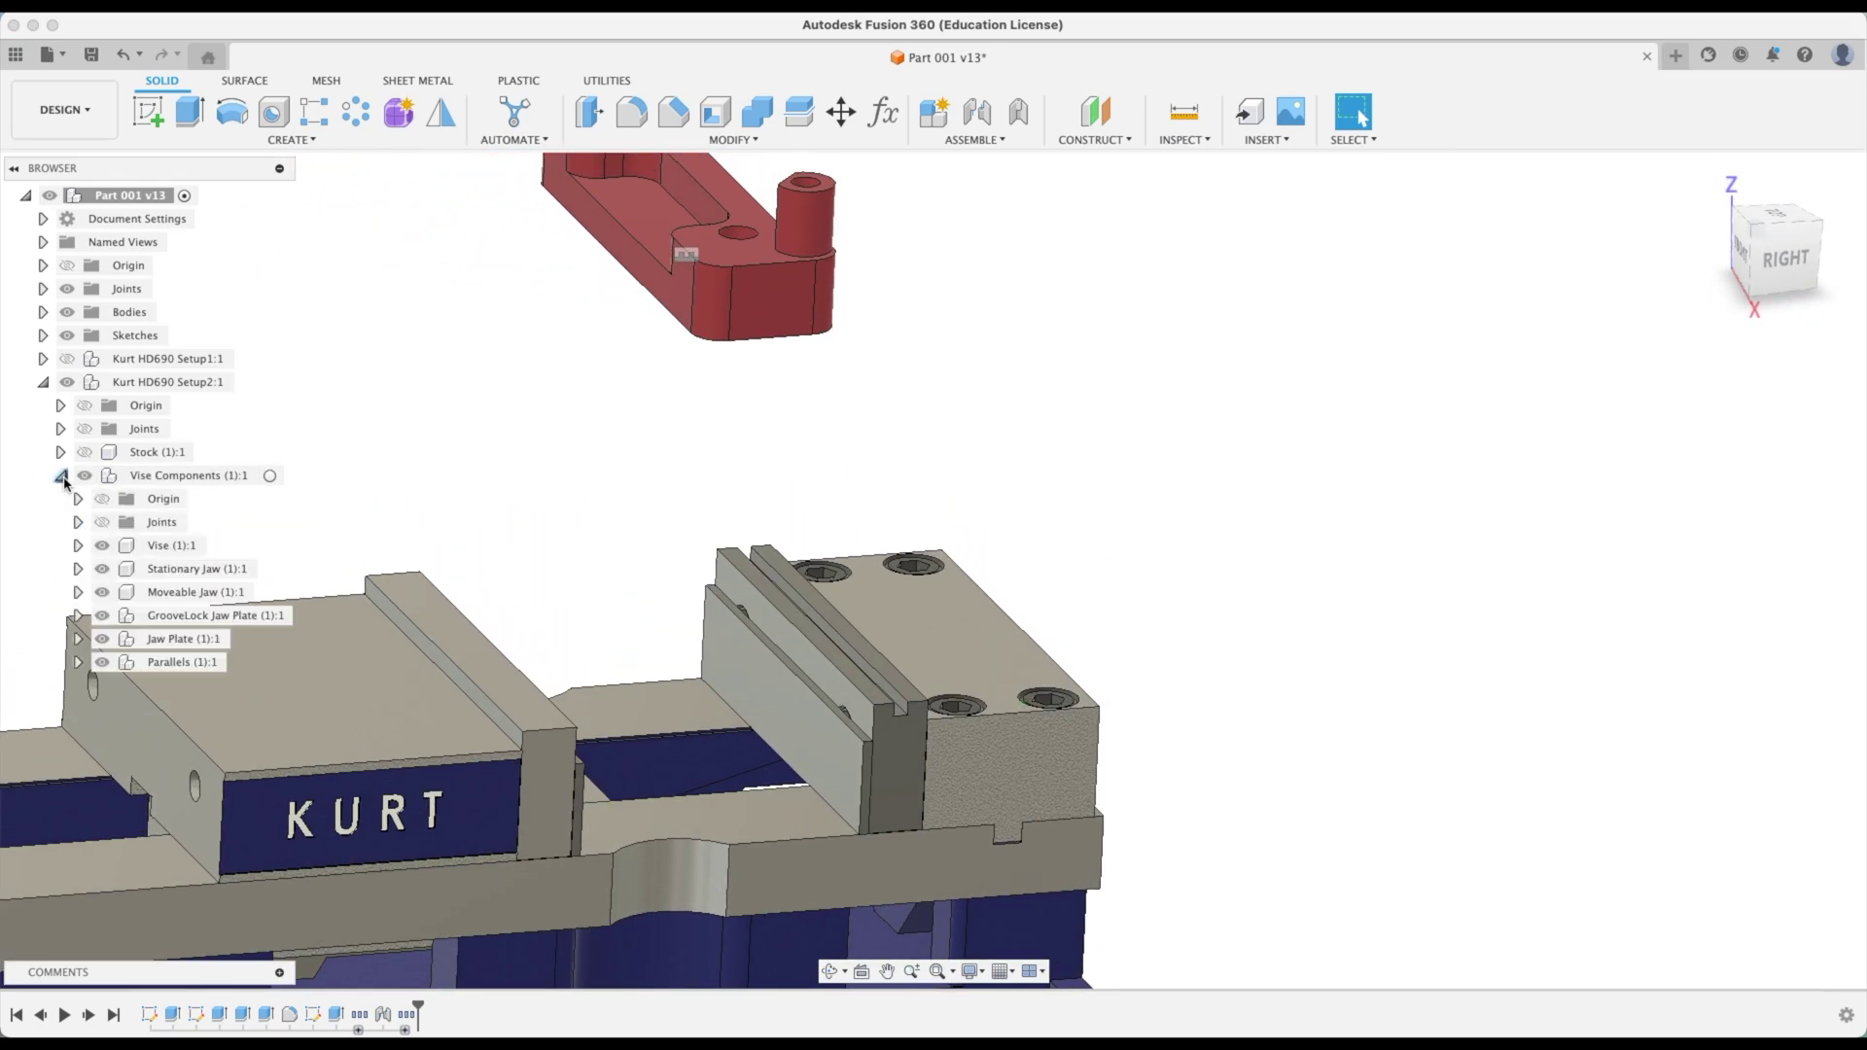
click(102, 664)
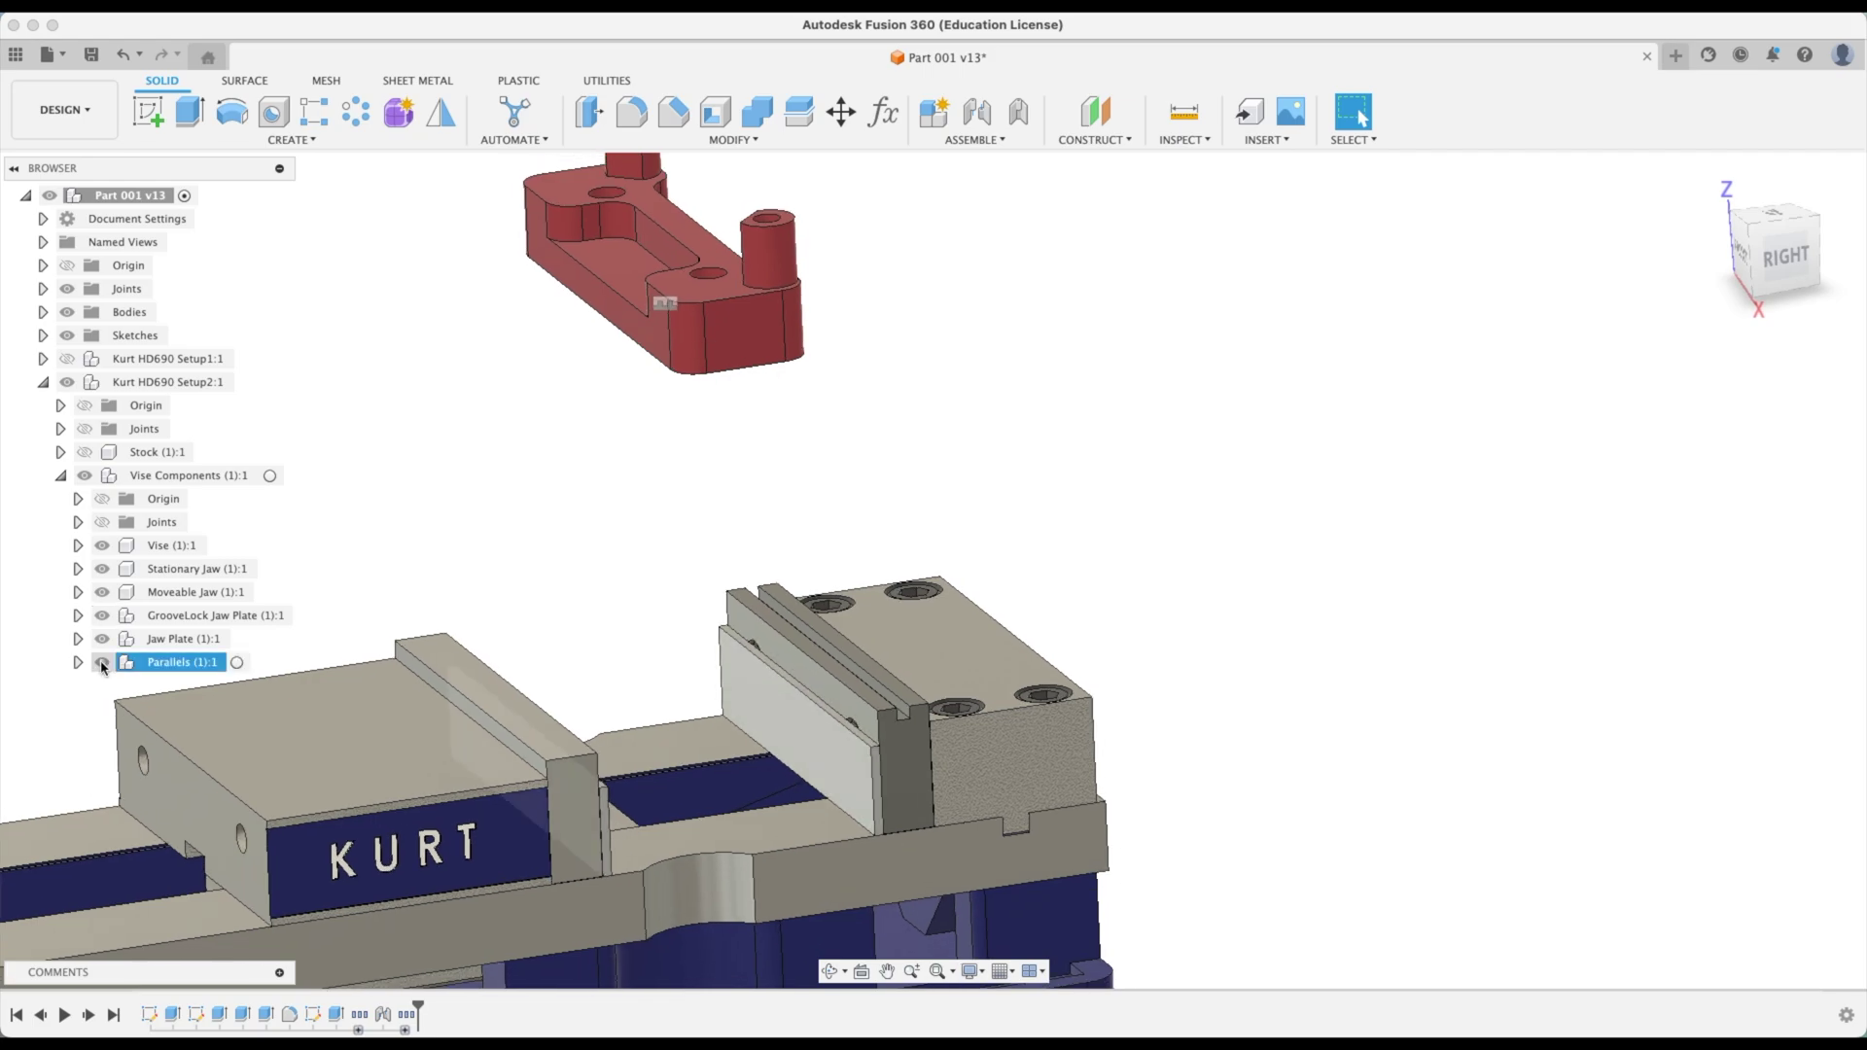
click(102, 663)
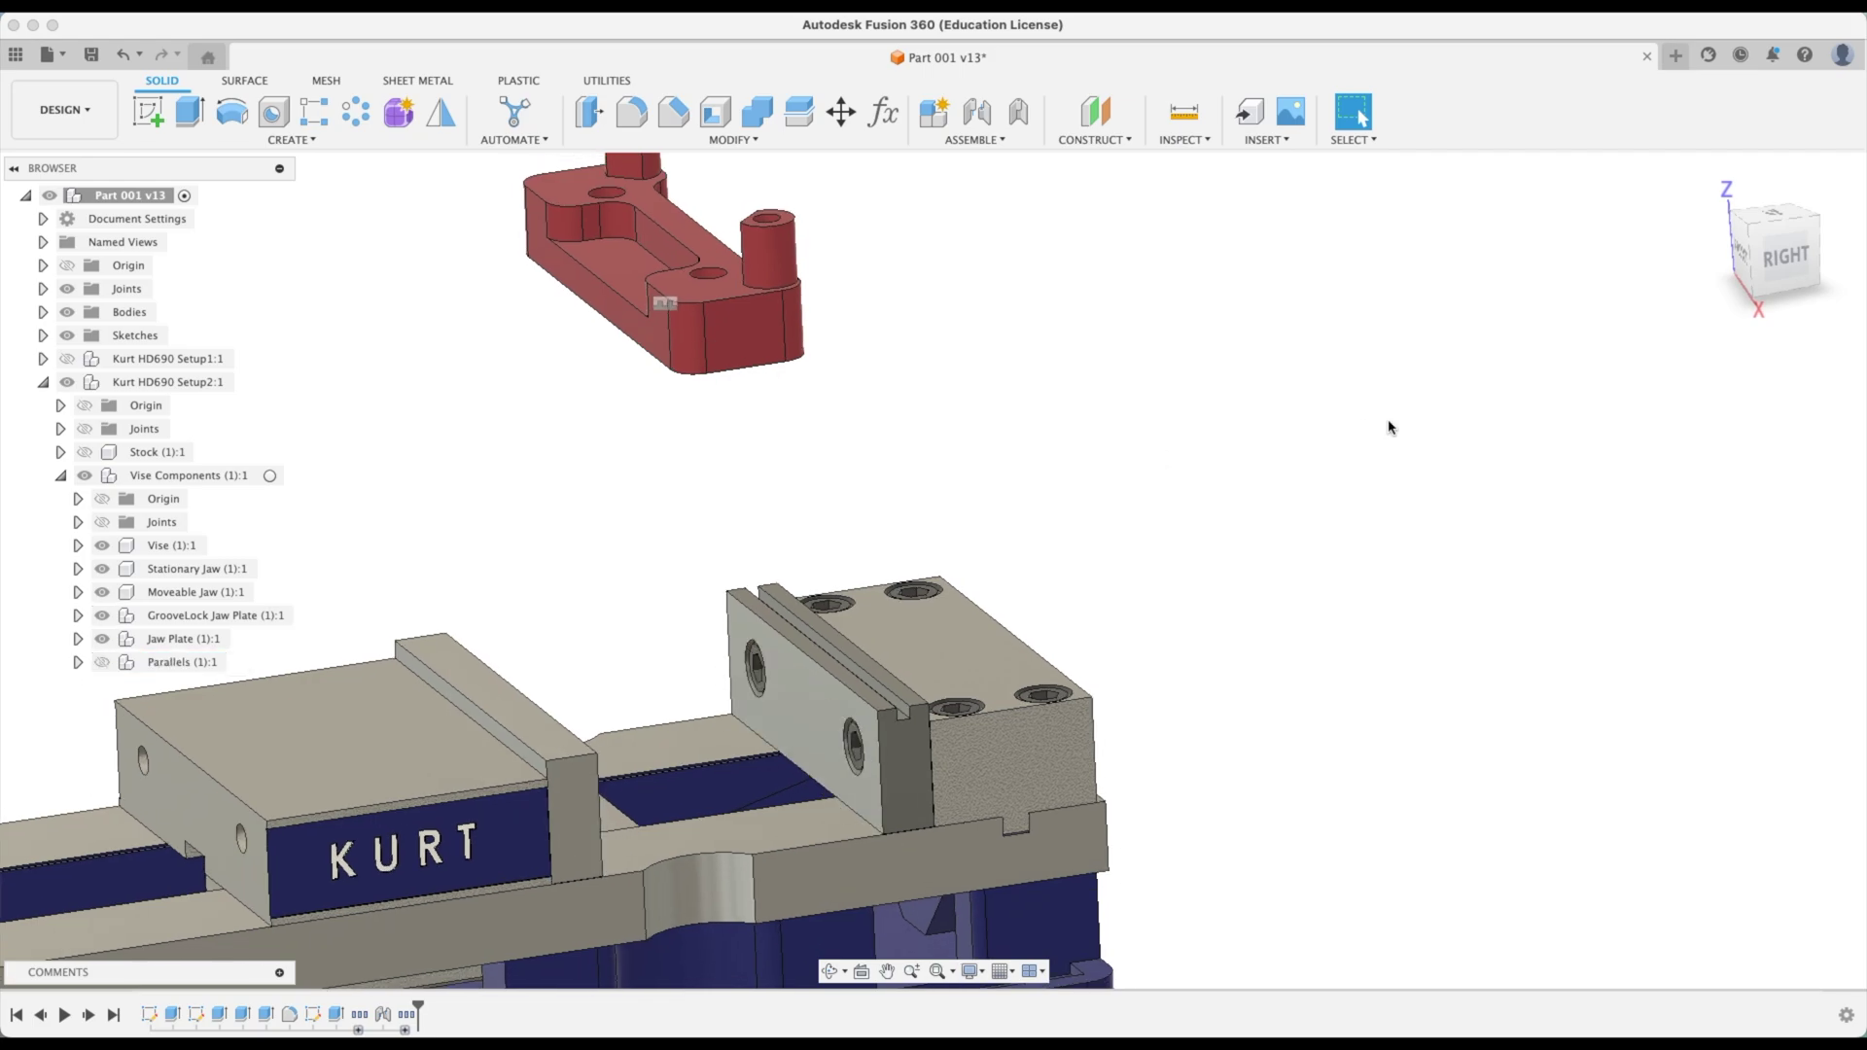
Start a joint with the bottom front corner of the GrooveLock jaw plate as the snap point for Component 1
scroll(1282, 463, down, 5)
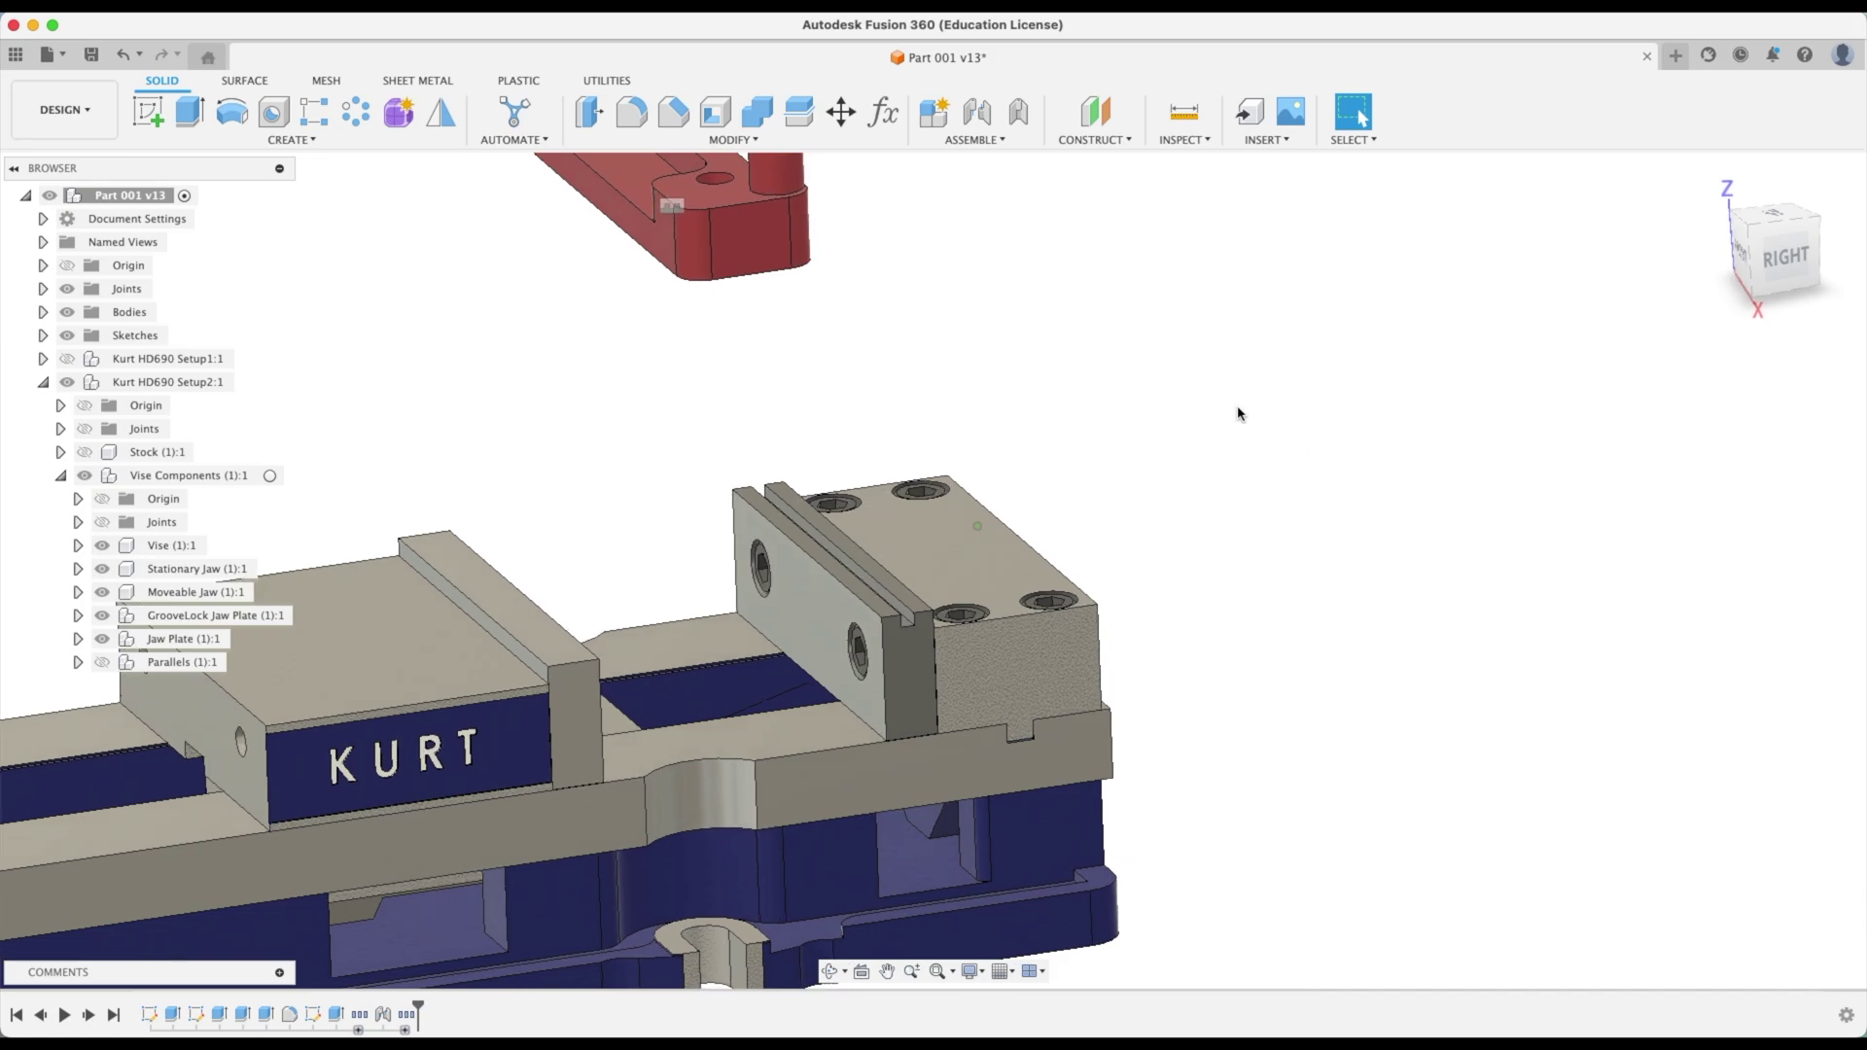
shift+middle_drag(1235, 404, 1230, 393)
click(980, 115)
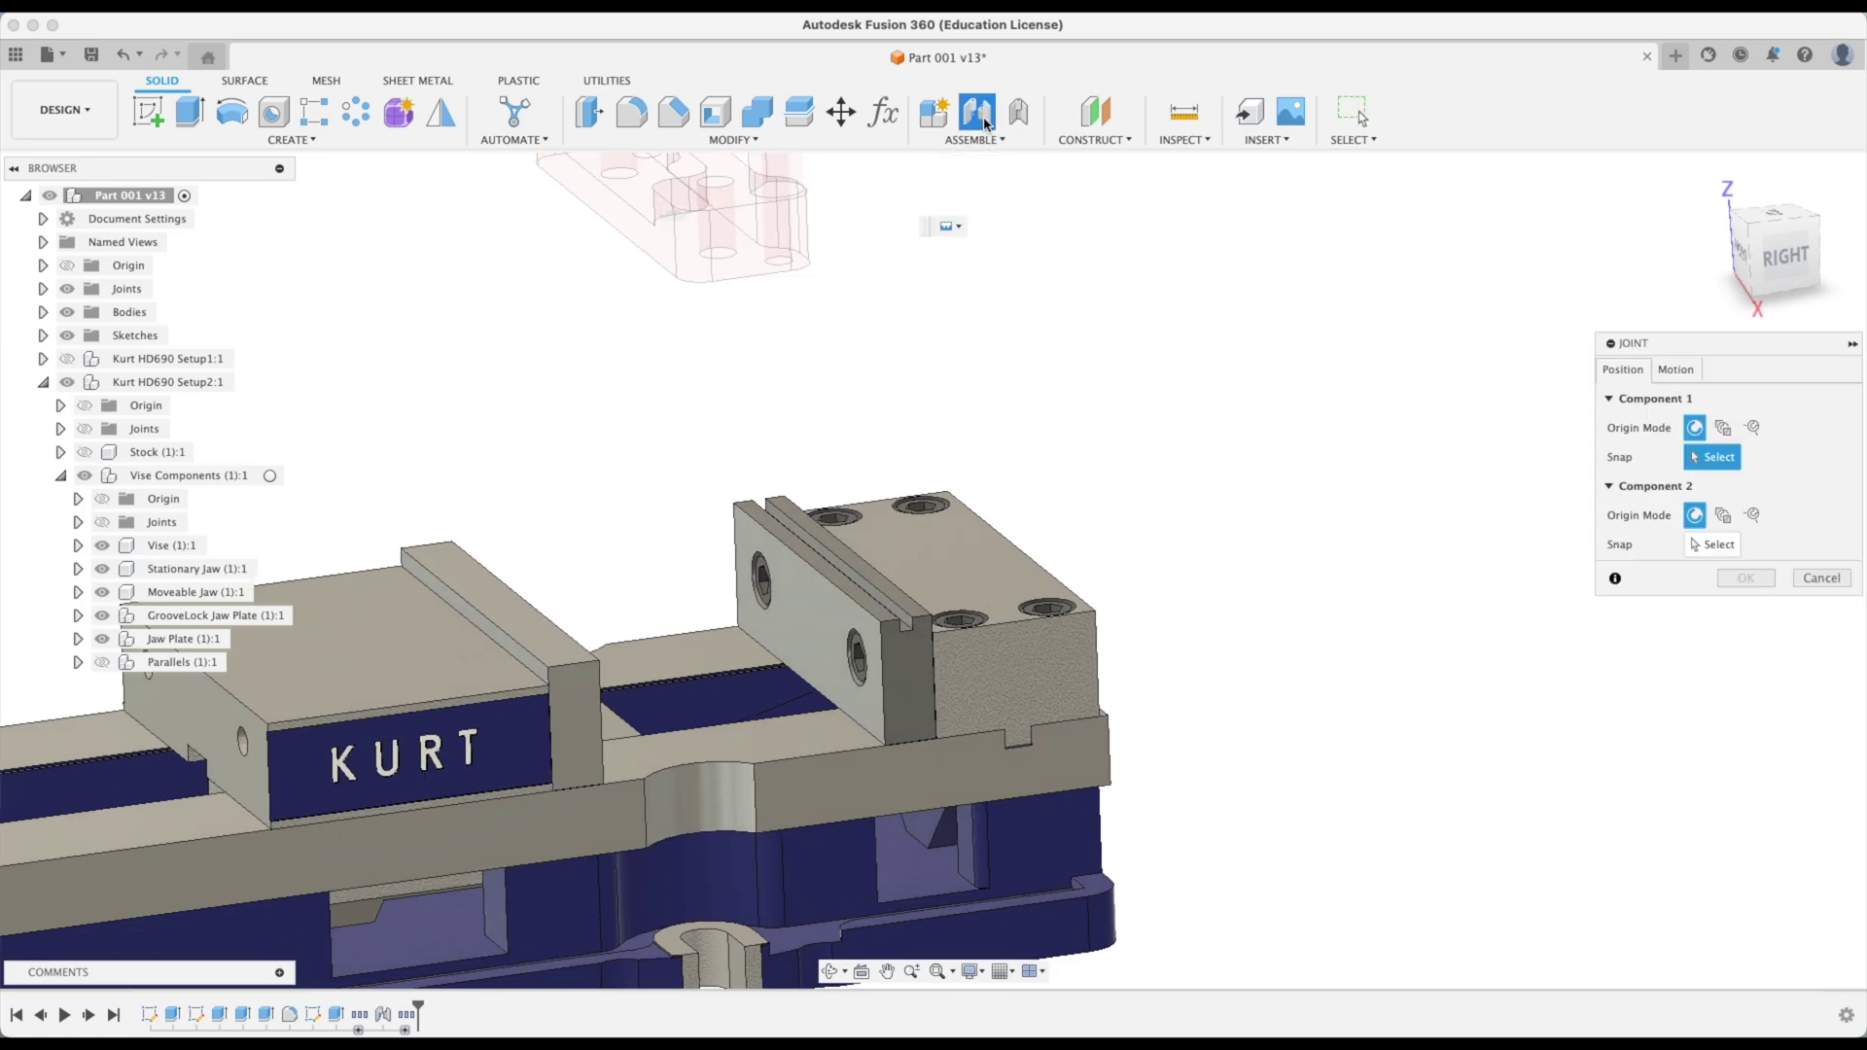
scroll(1291, 416, up, 5)
scroll(1282, 401, up, 10)
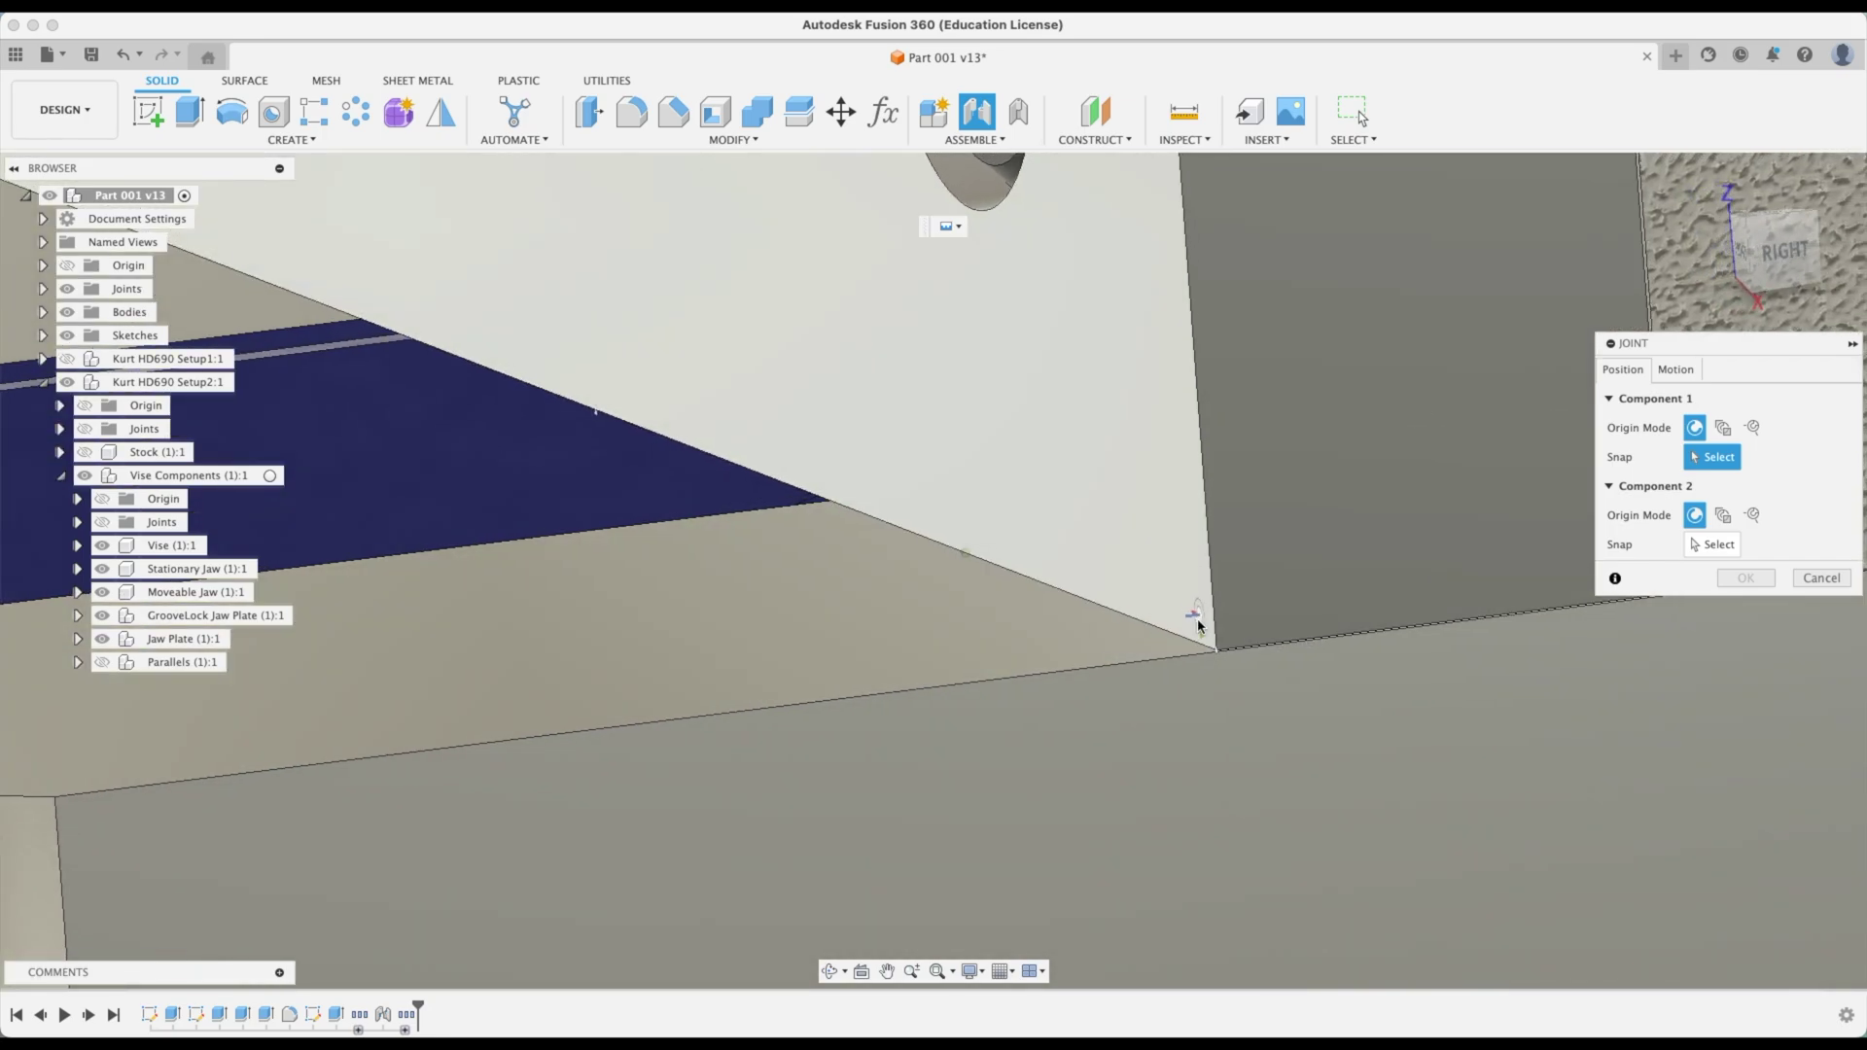
shift+middle_drag(1222, 650, 1231, 778)
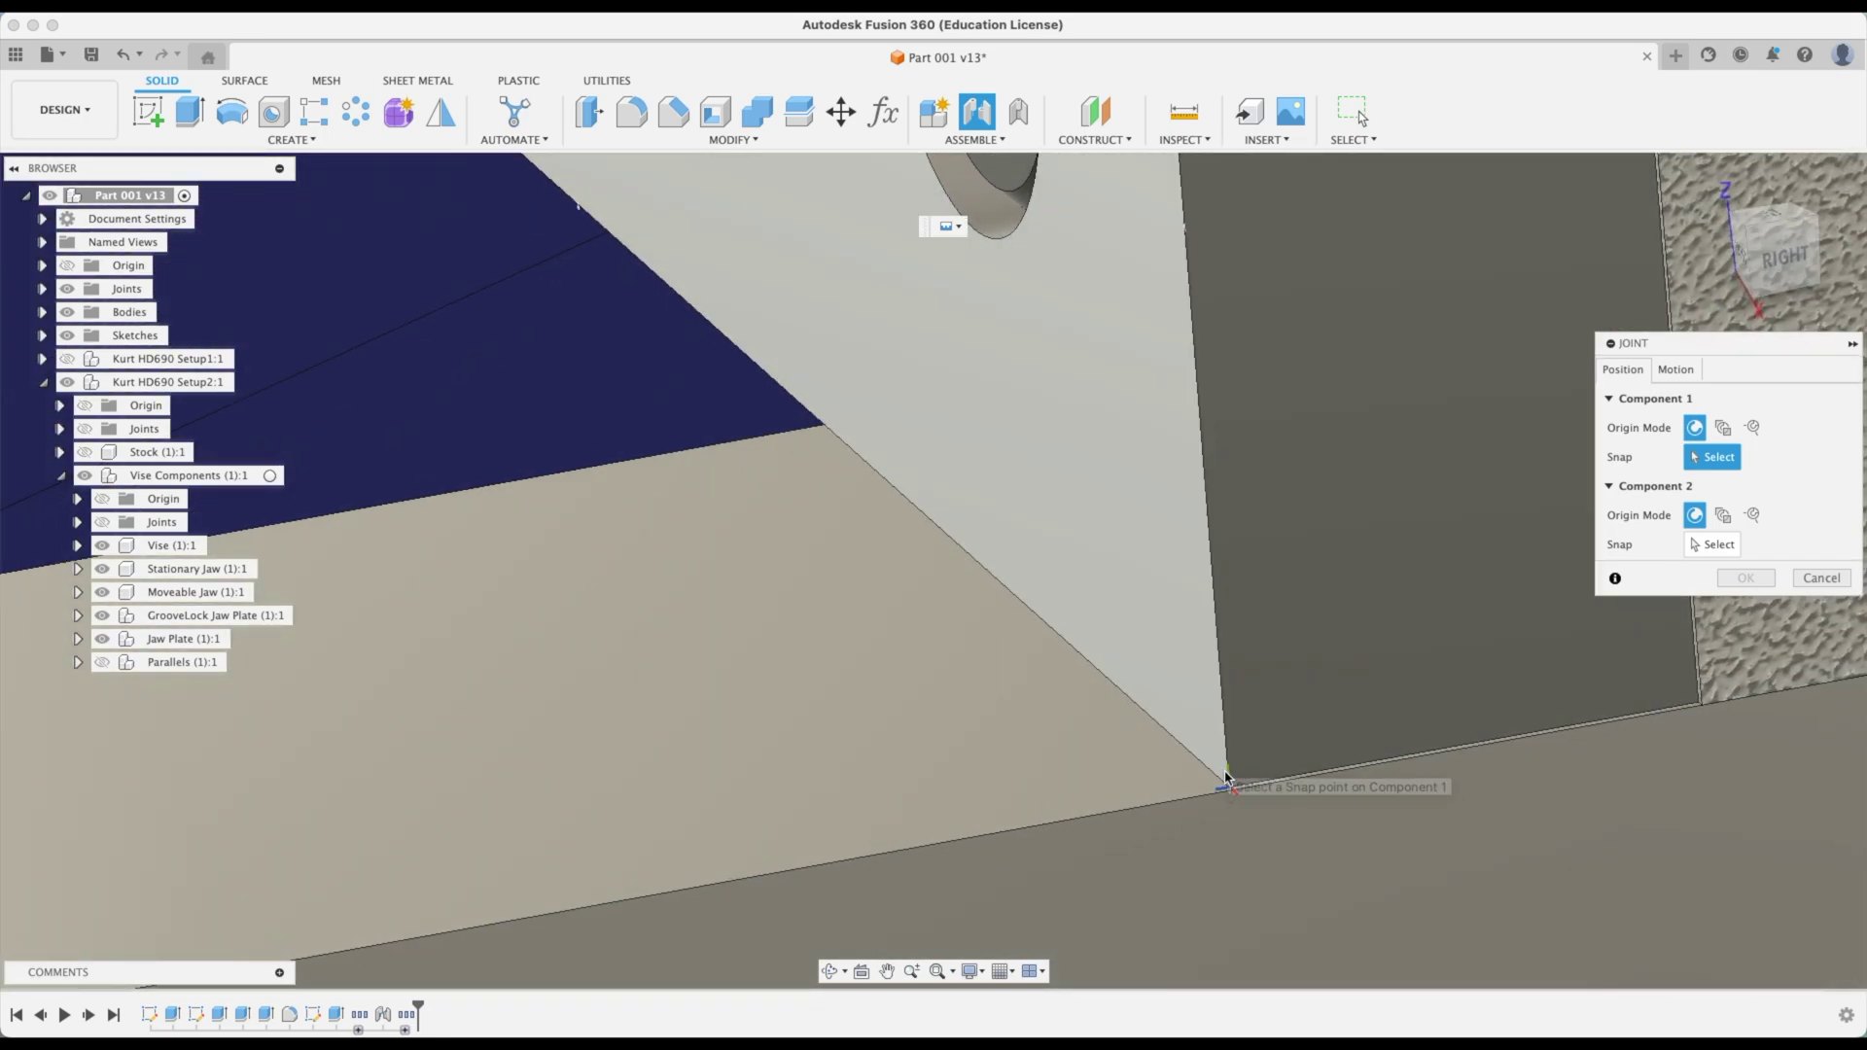
click(1228, 781)
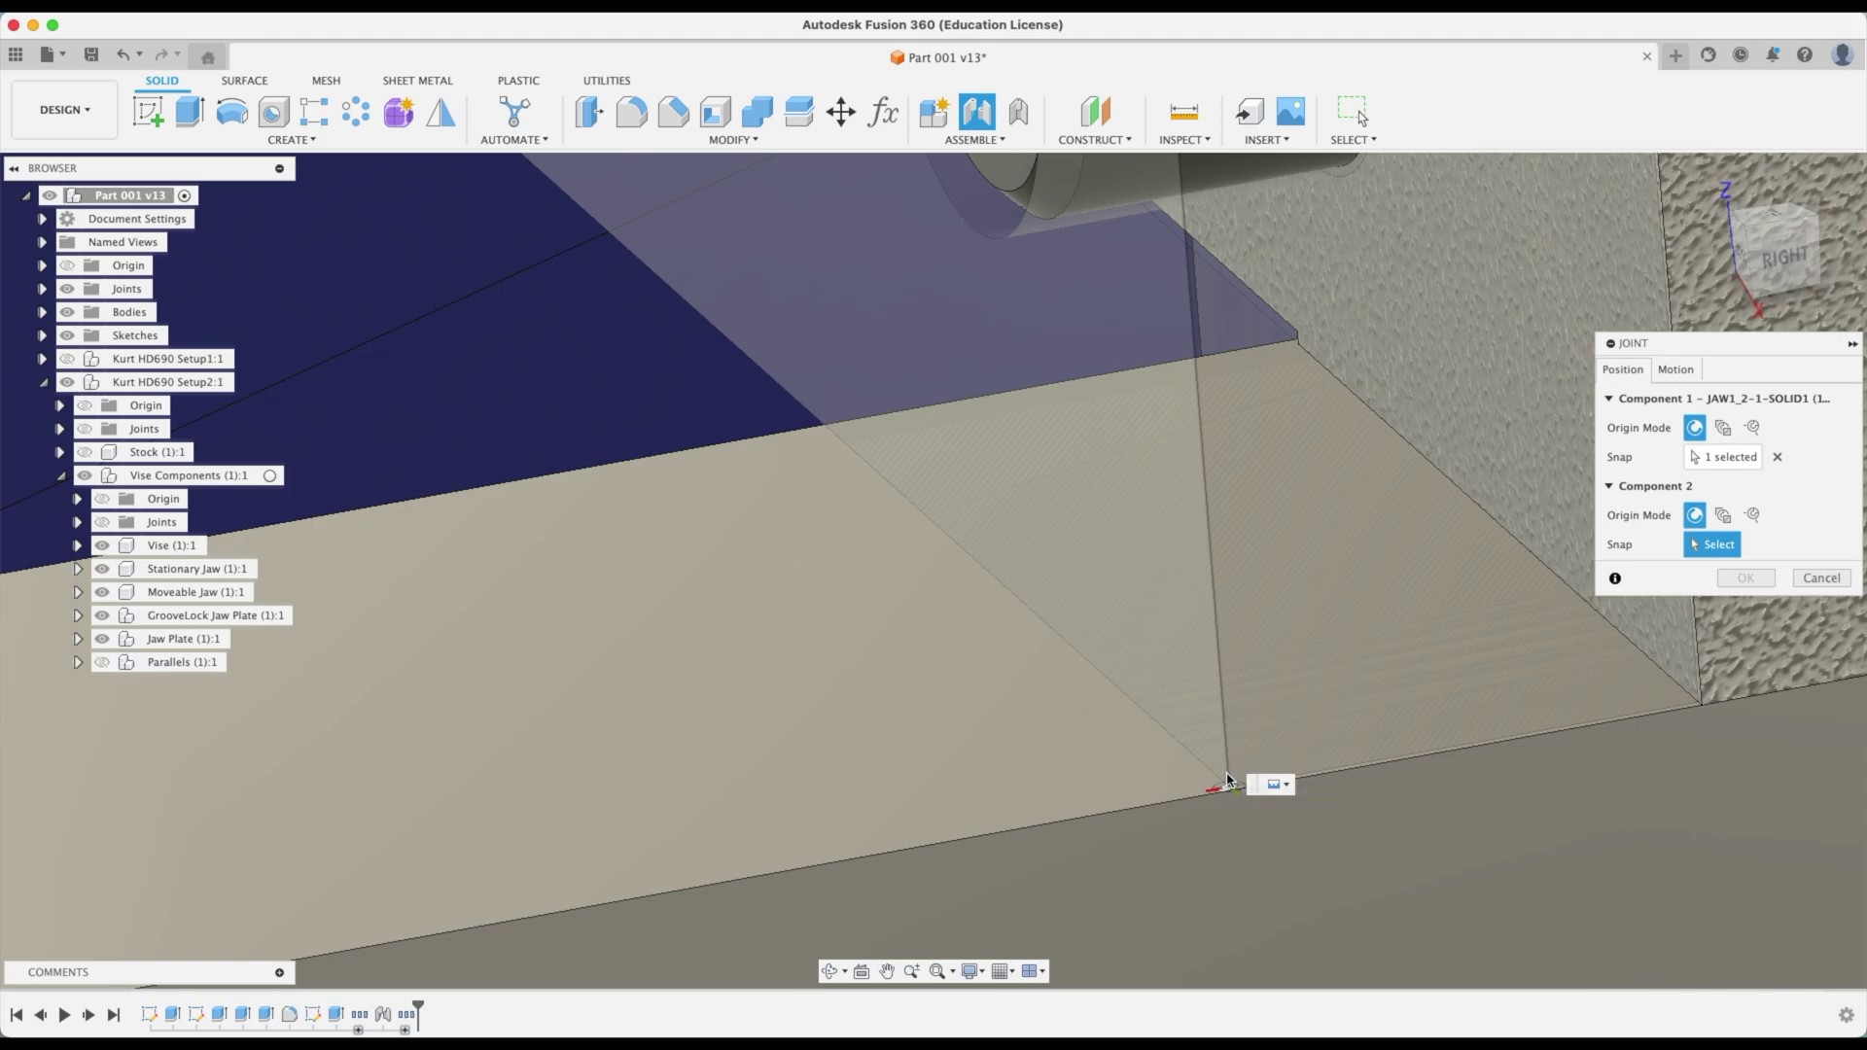
Complete the joint at the part's bottom back corner using Two Edge Intersection on its bottom edges, flipped with a 90 deg angle and zero offsets
shift+middle_drag(1235, 800, 1240, 801)
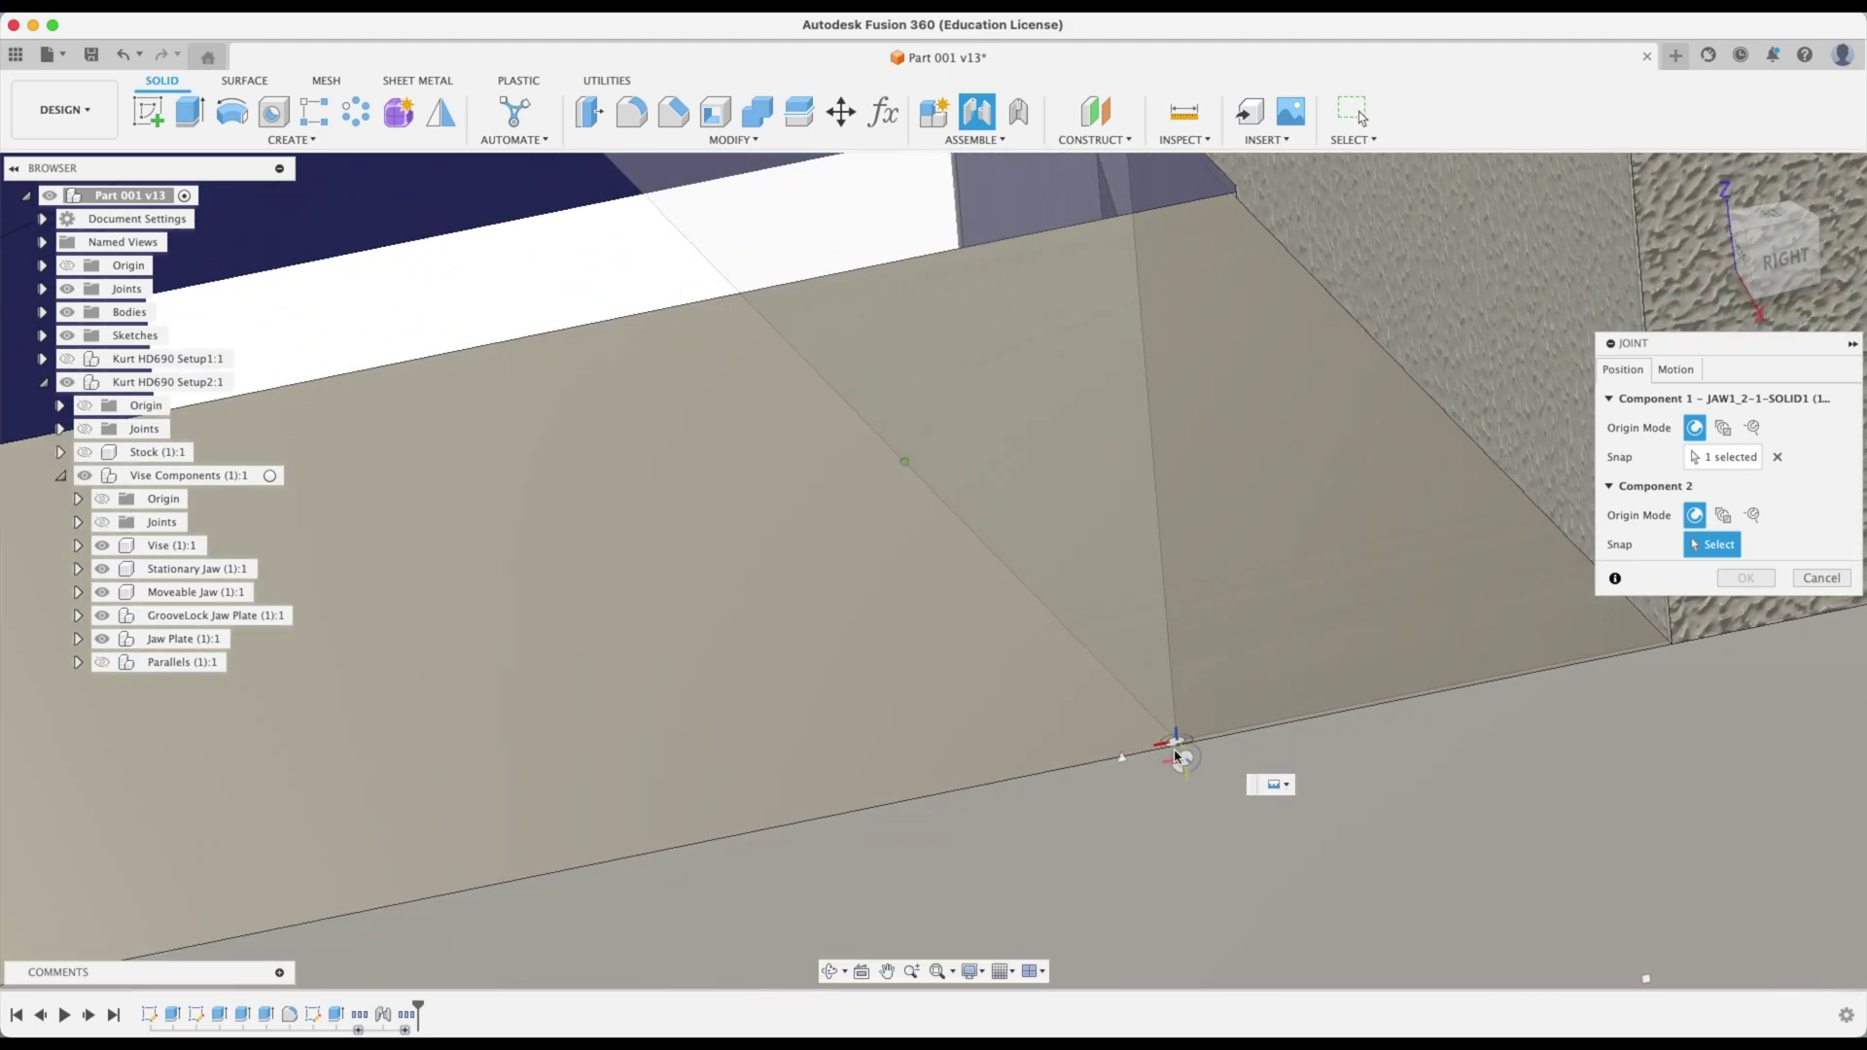
scroll(1173, 747, up, 3)
scroll(1184, 750, down, 3)
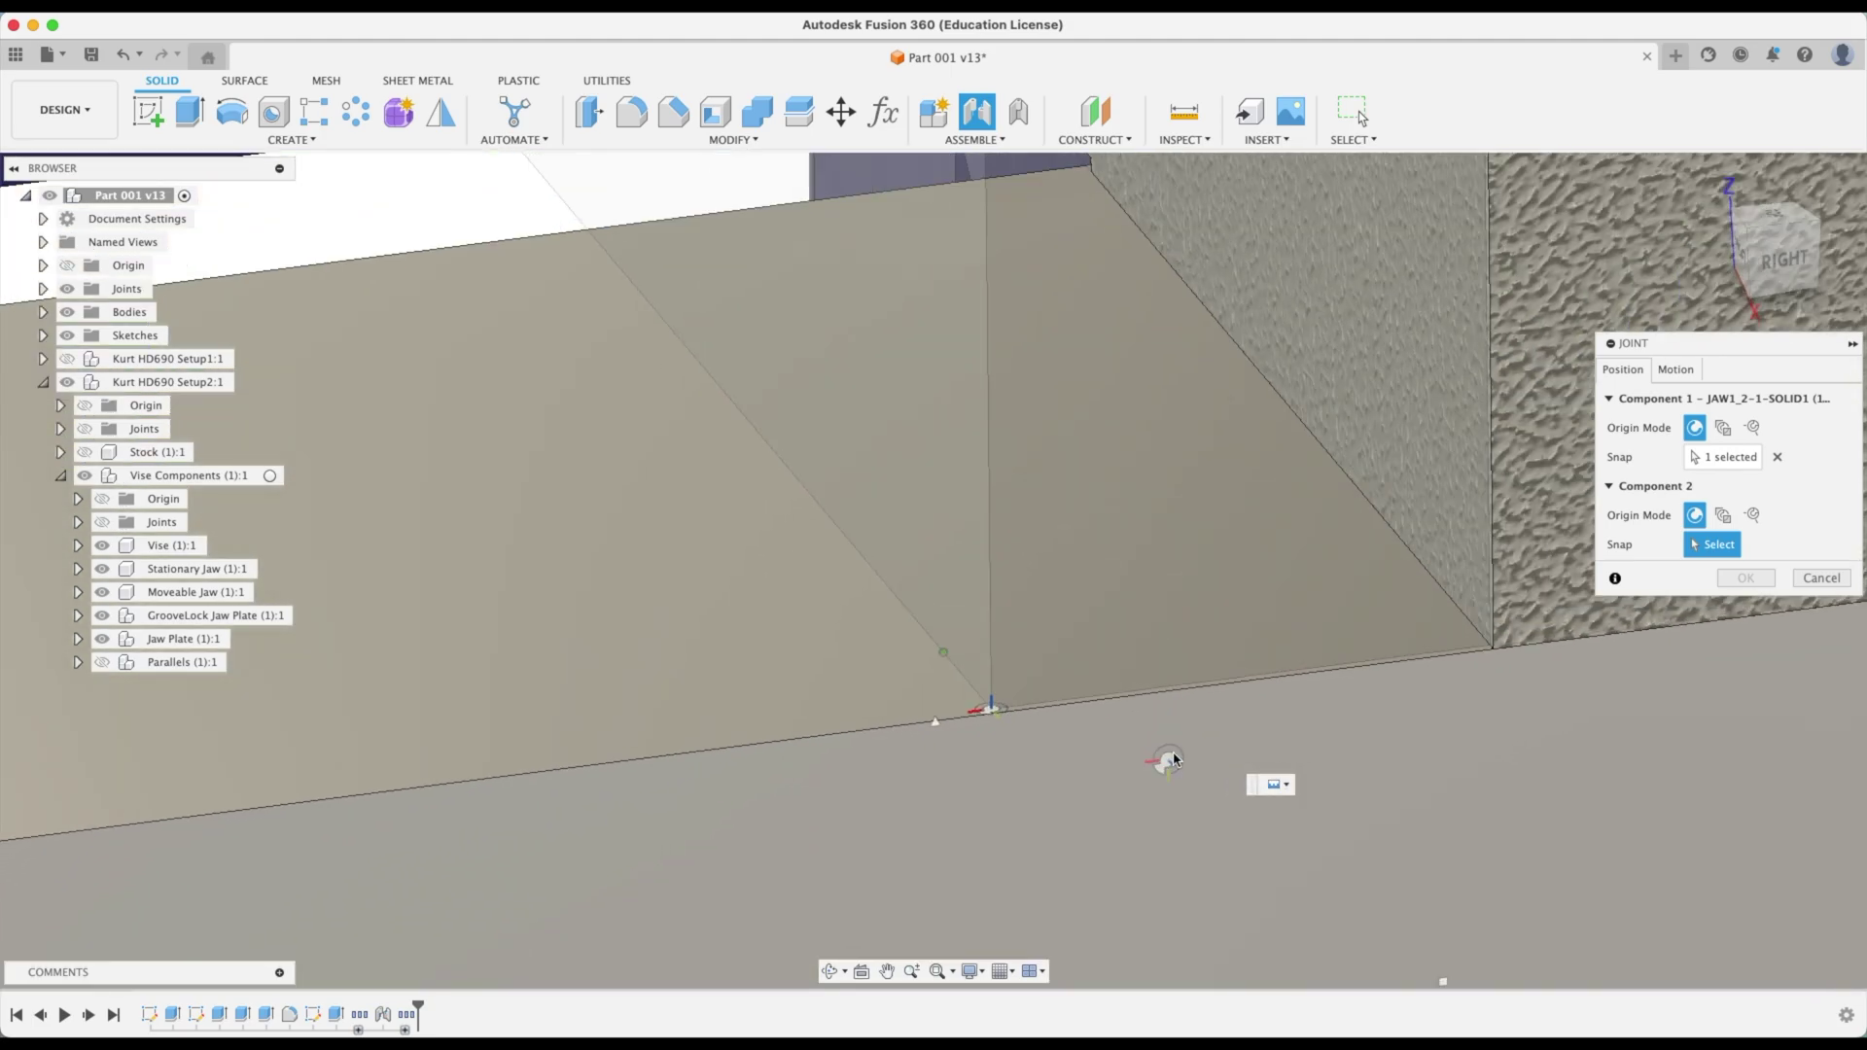
scroll(1184, 748, down, 10)
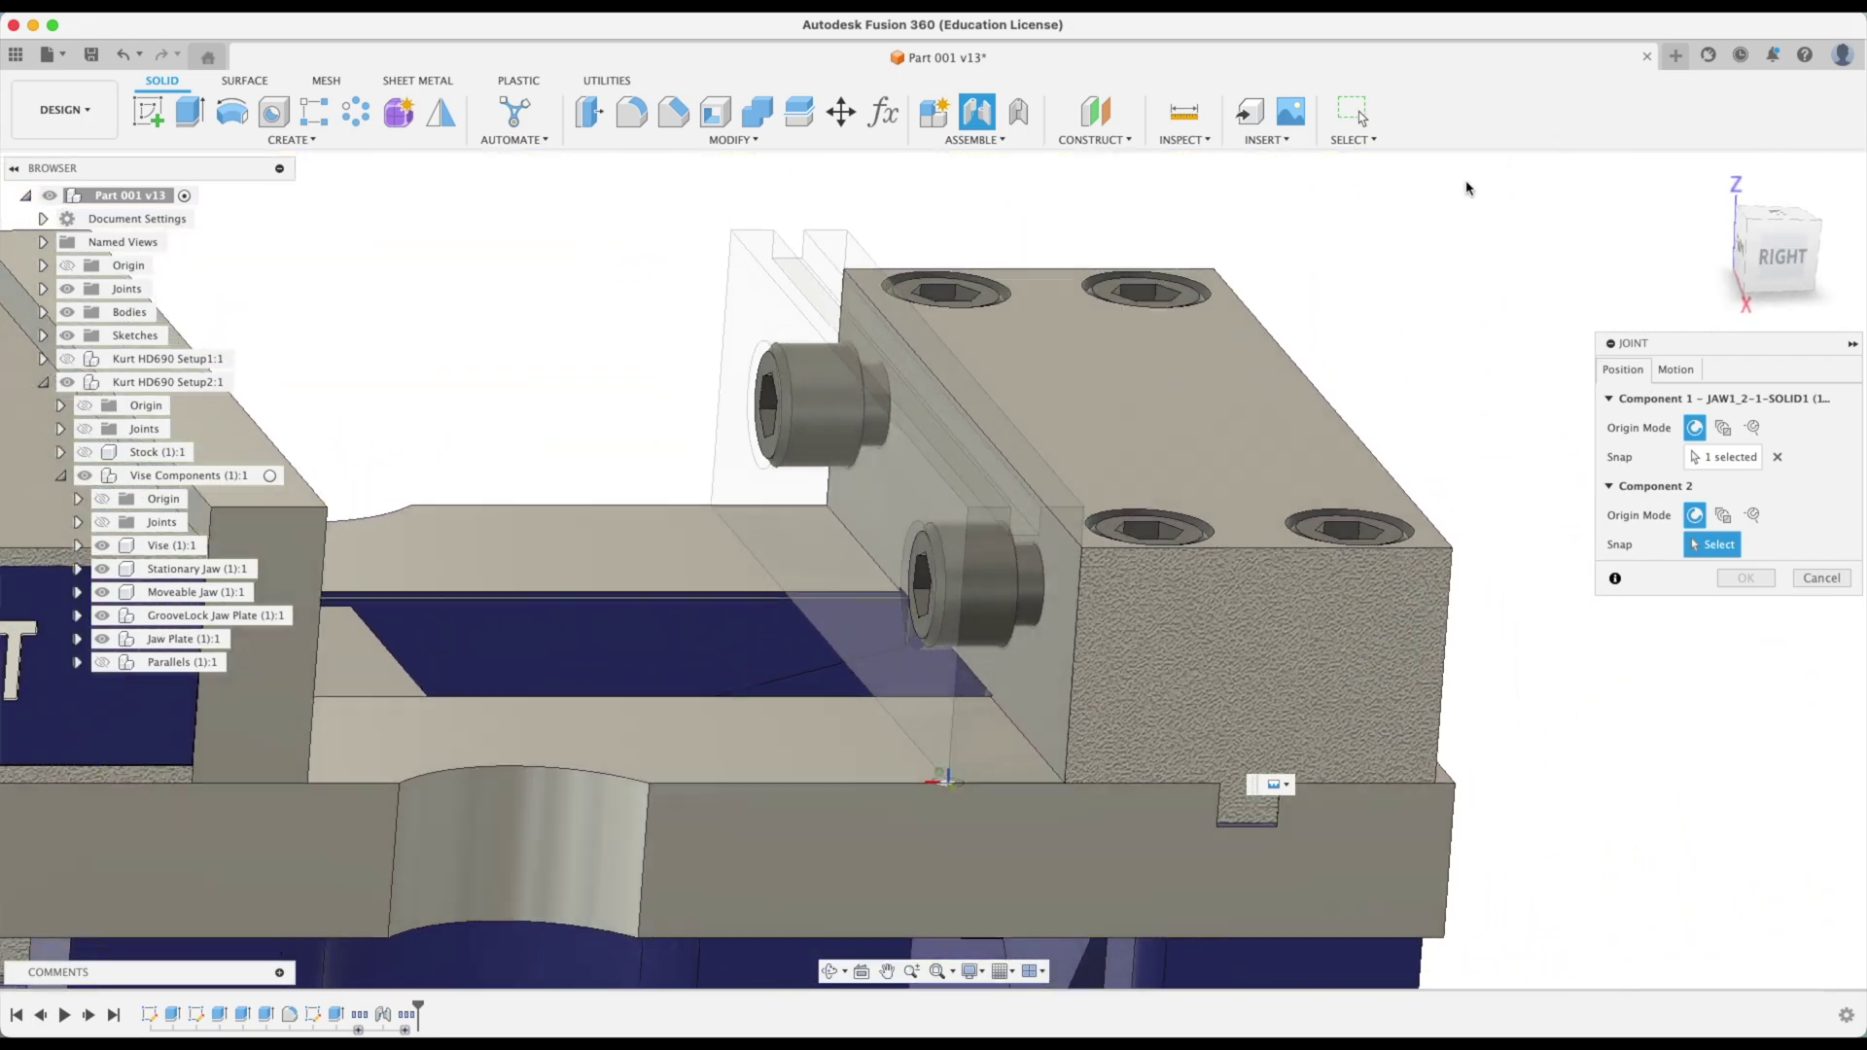
shift+middle_drag(1467, 188, 1398, 332)
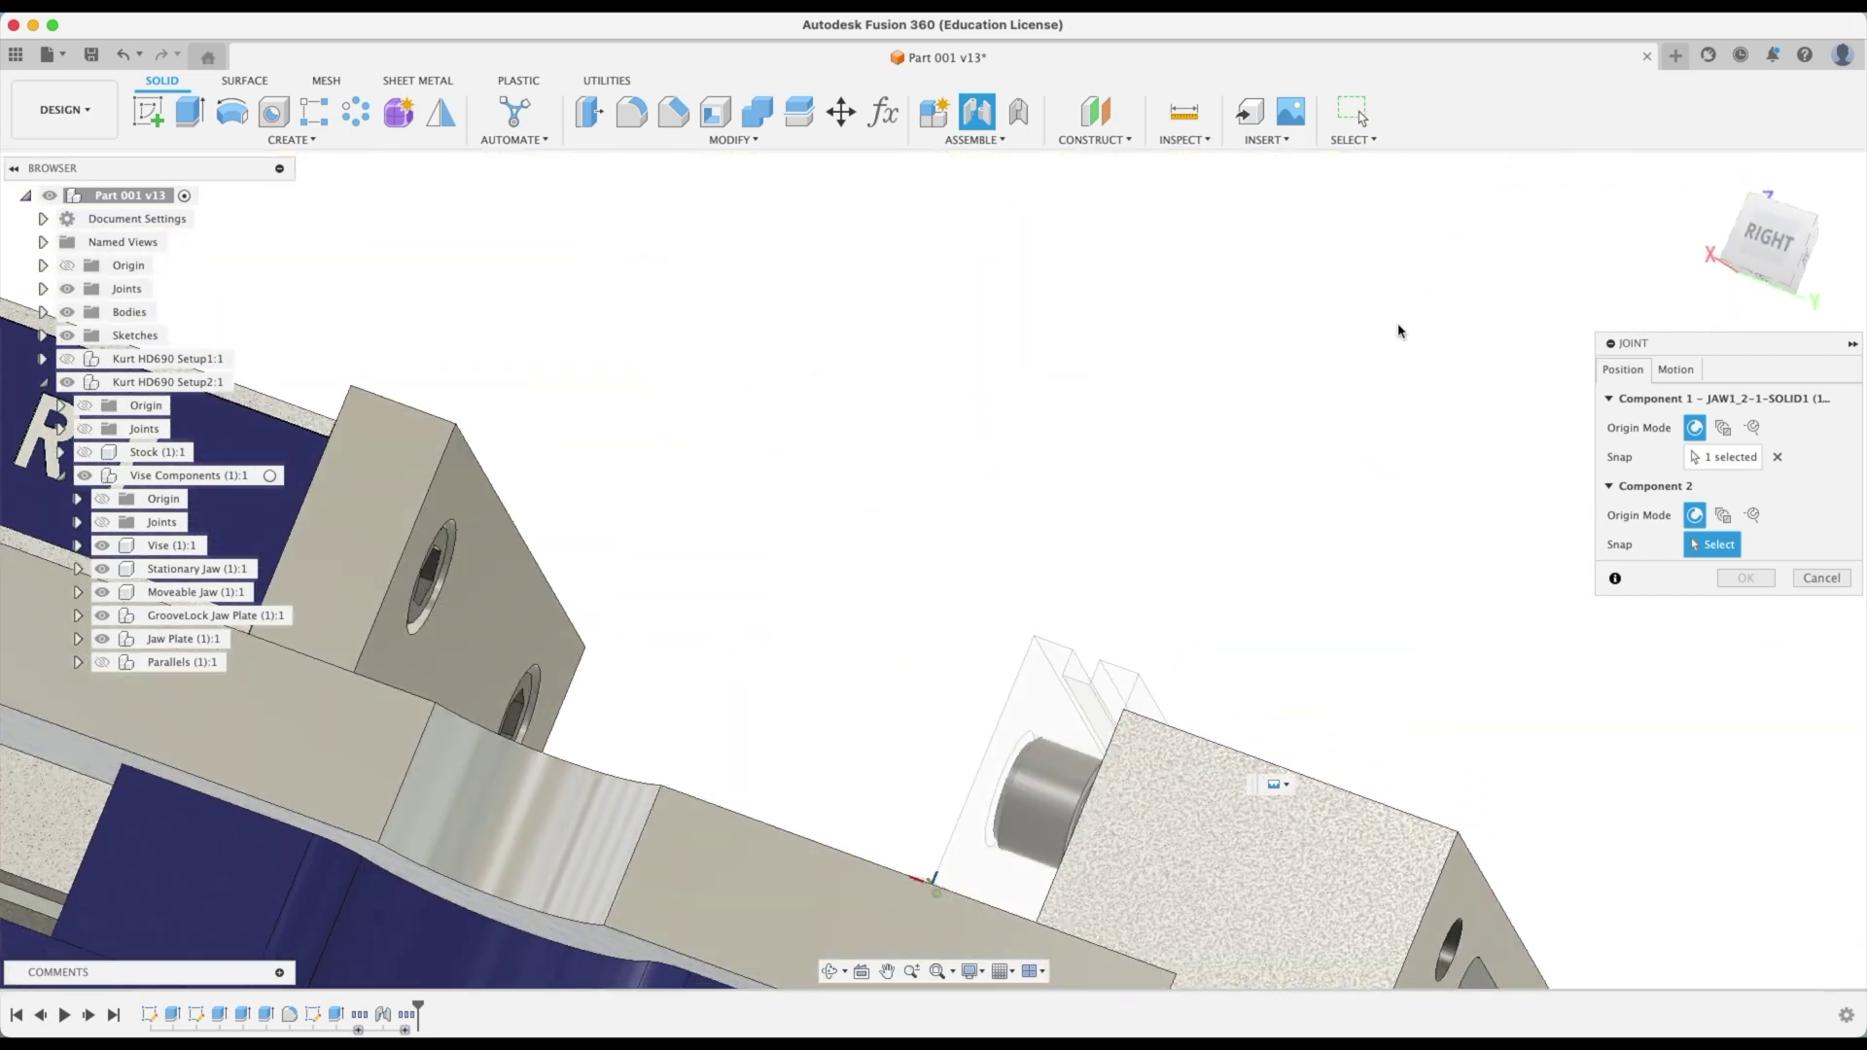
click(1747, 519)
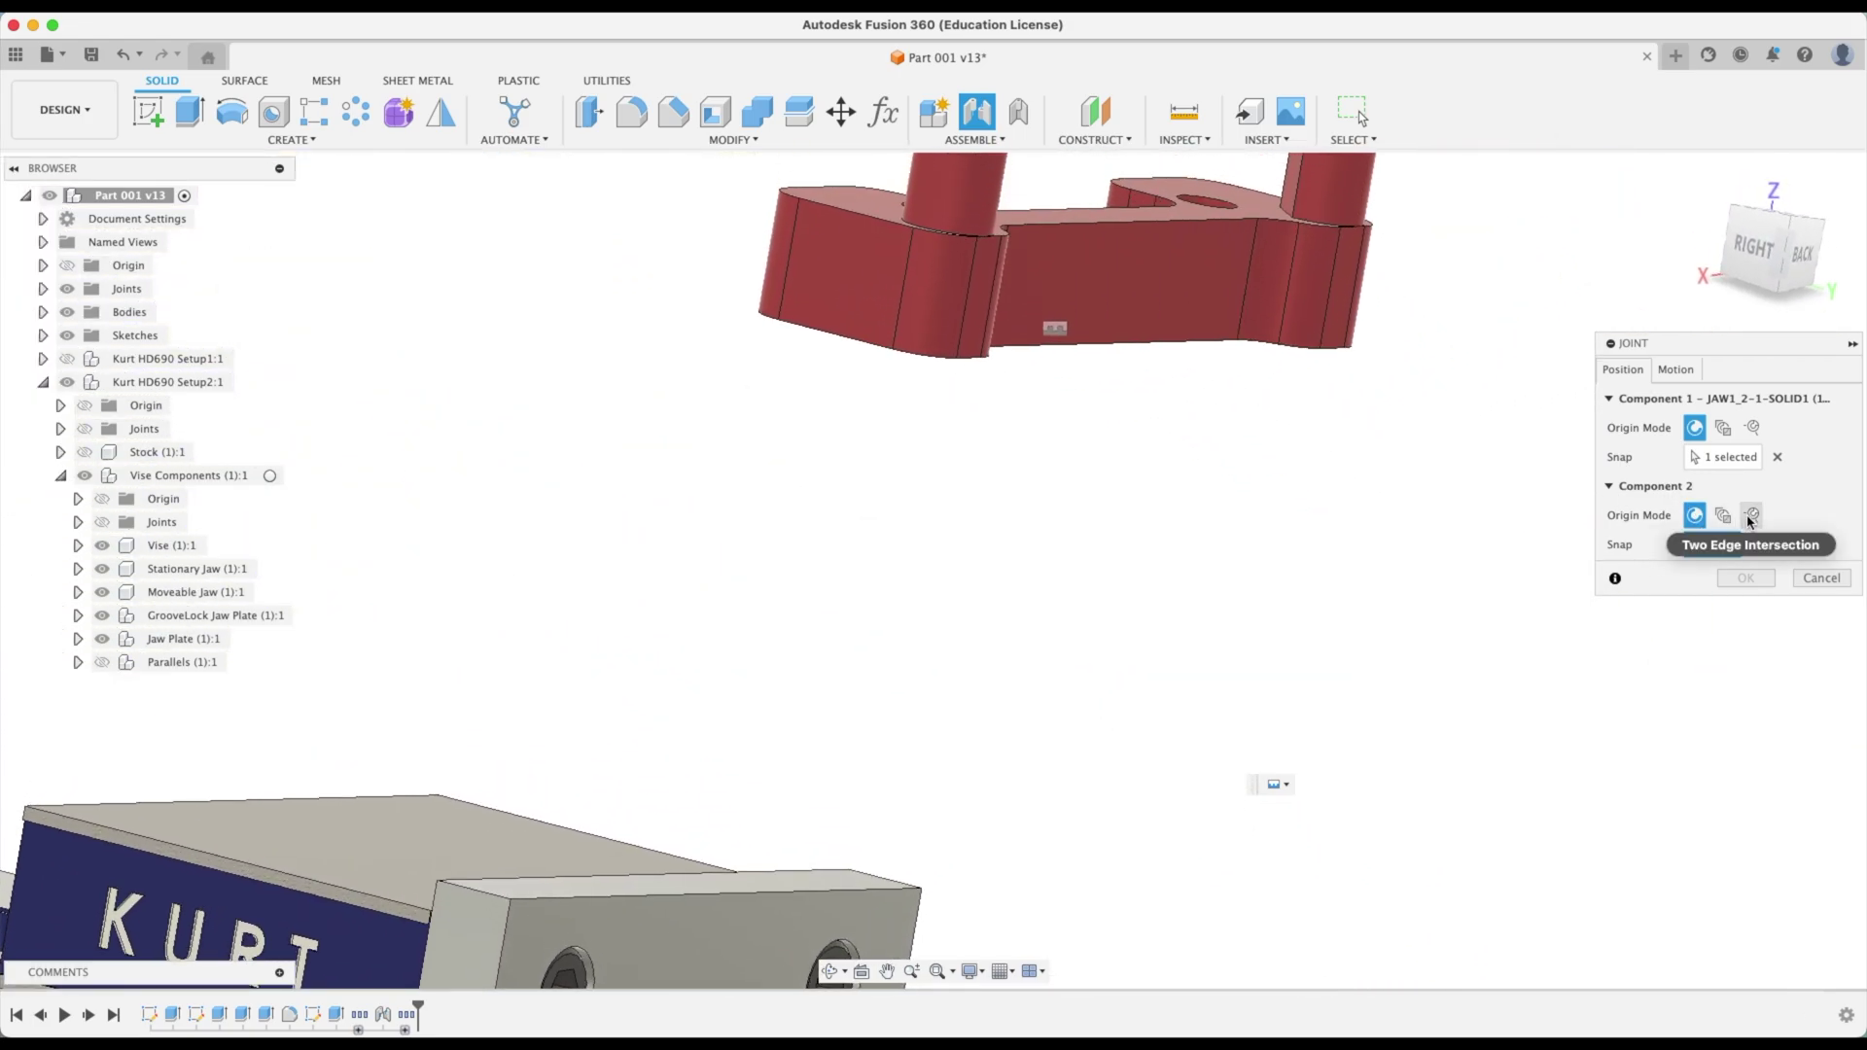
click(1749, 518)
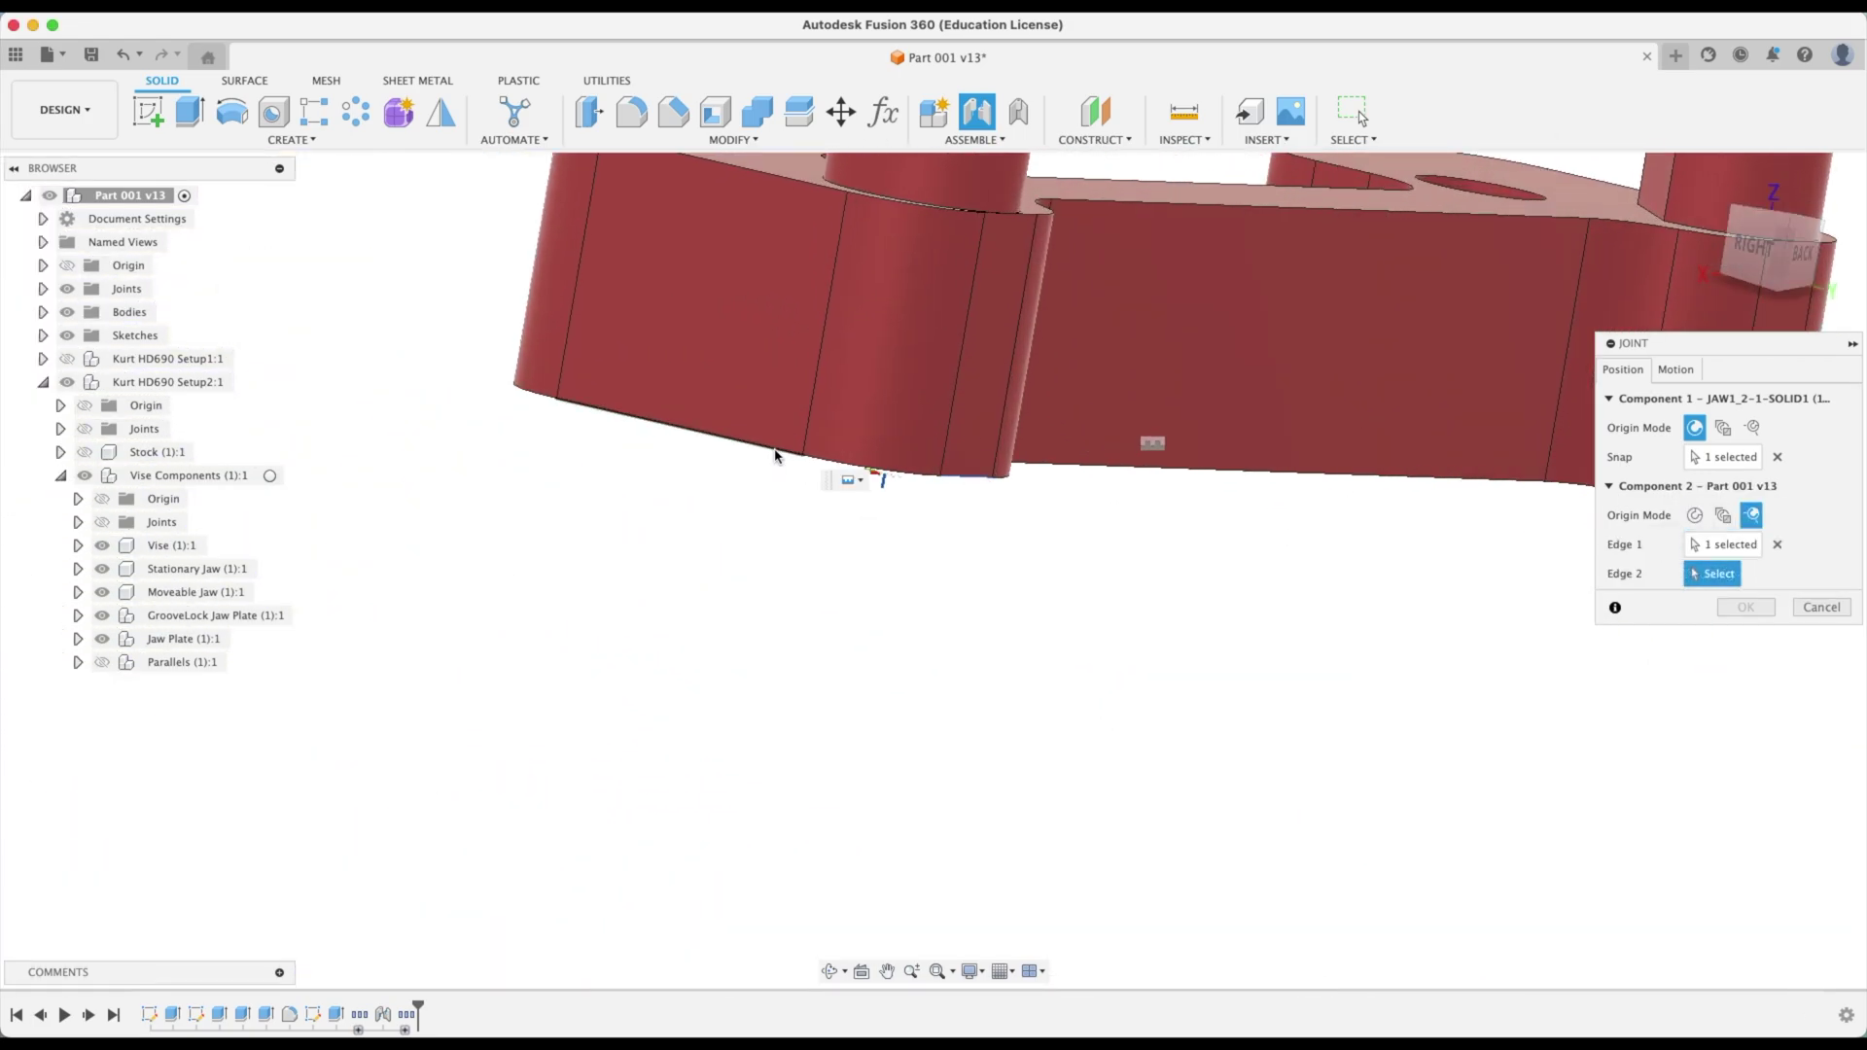
click(774, 455)
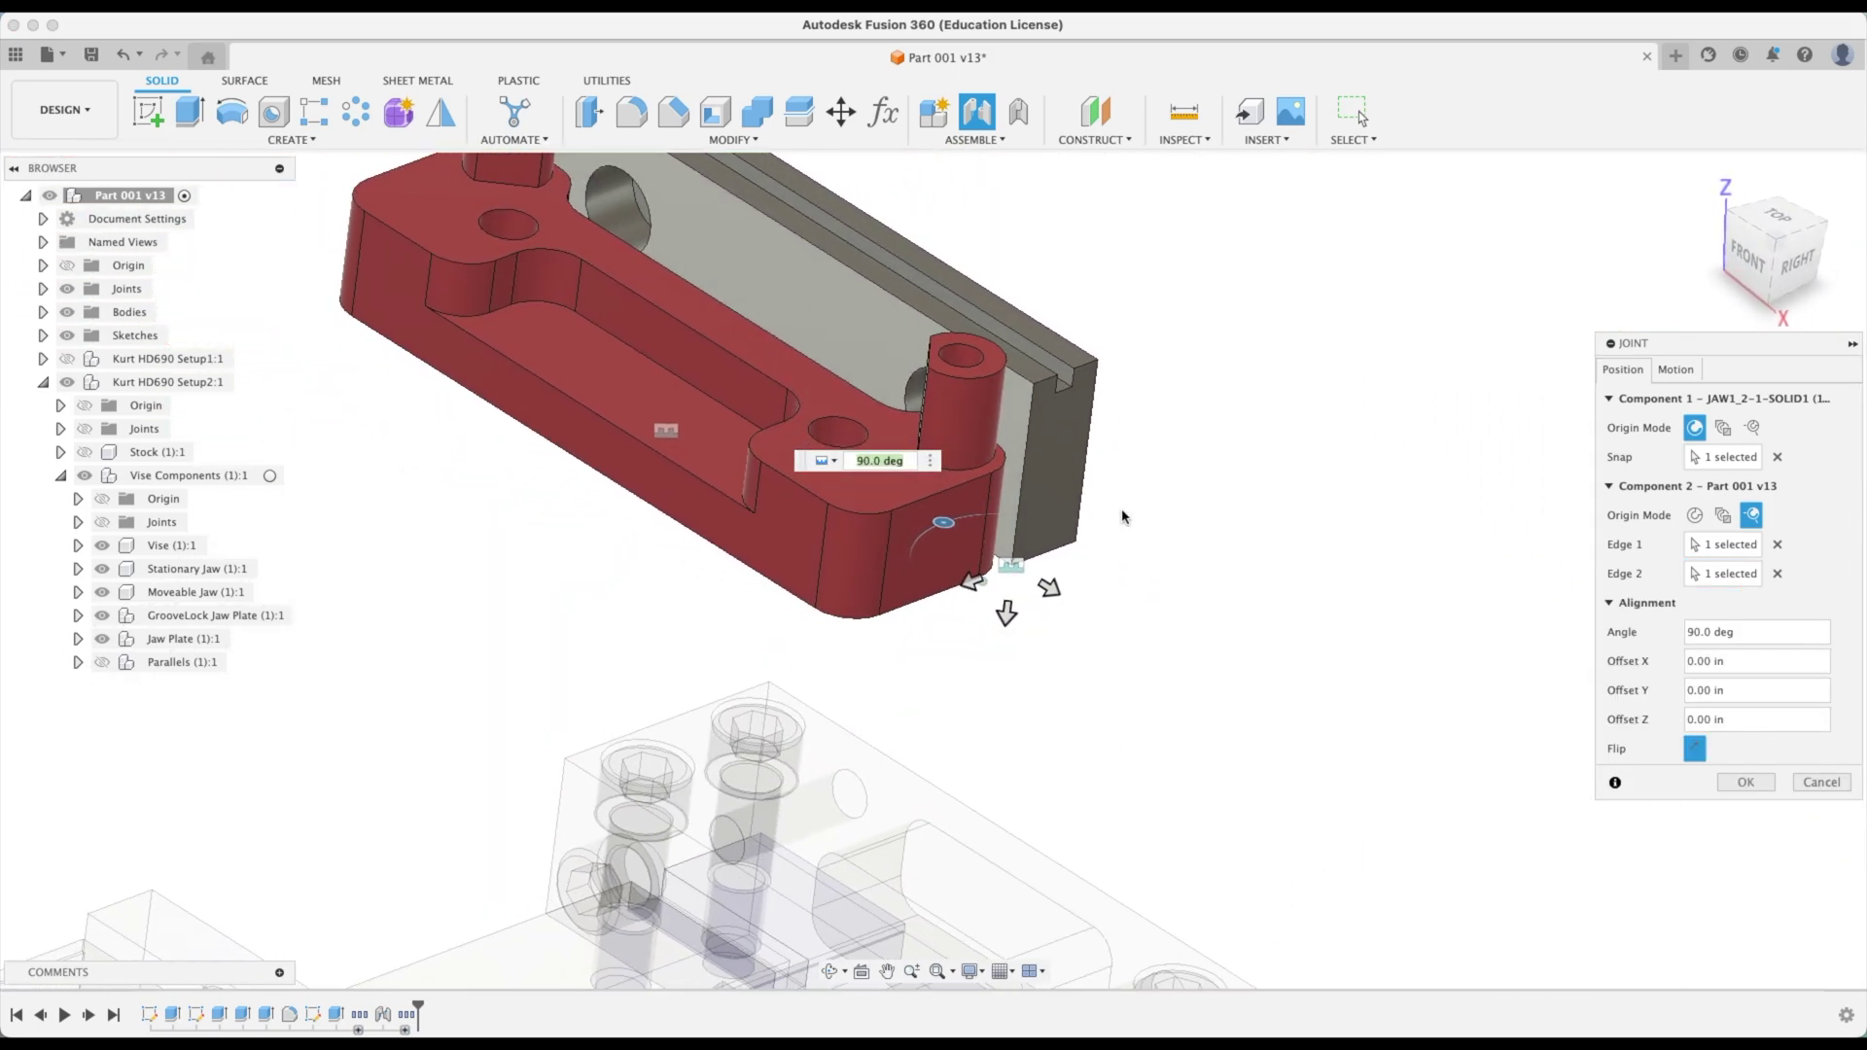
click(1742, 784)
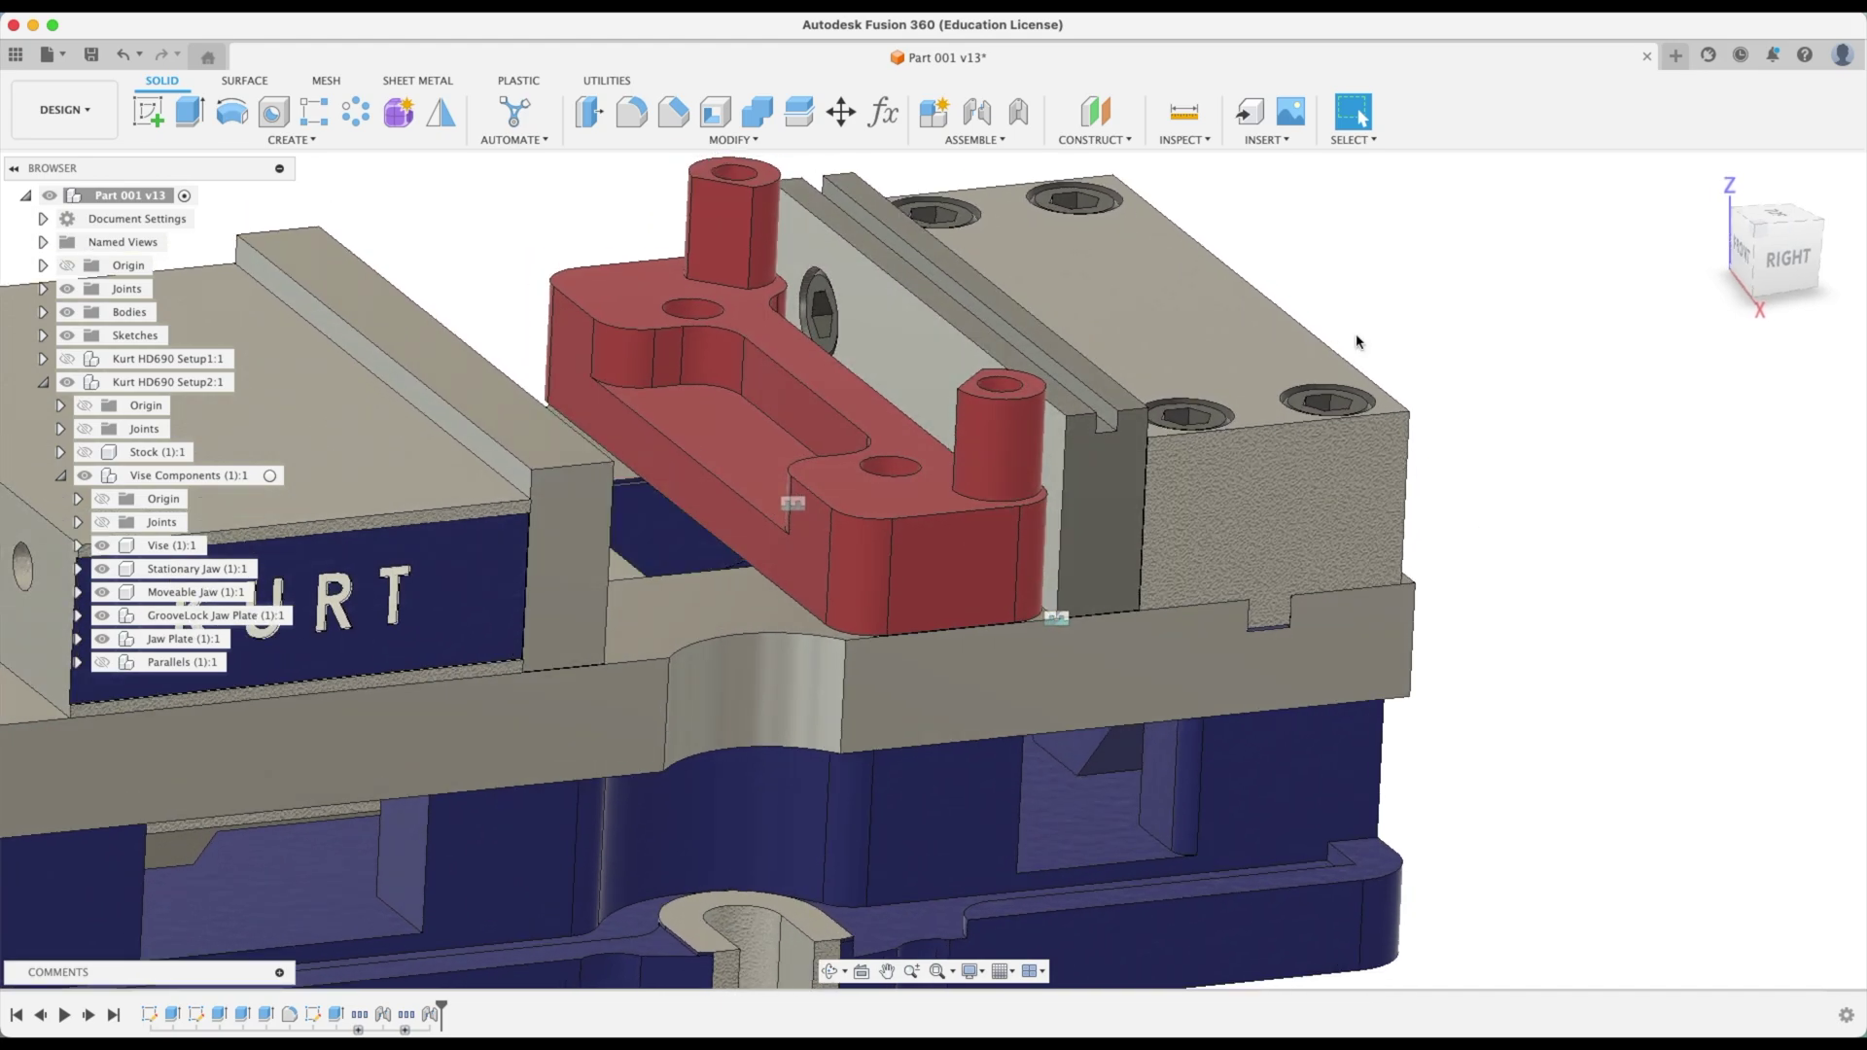
Edit the Setup2 vise's joint to the part, setting its Z offset to the ParallelHeight_1 parameter
double_click(431, 1014)
drag(1043, 673, 1036, 765)
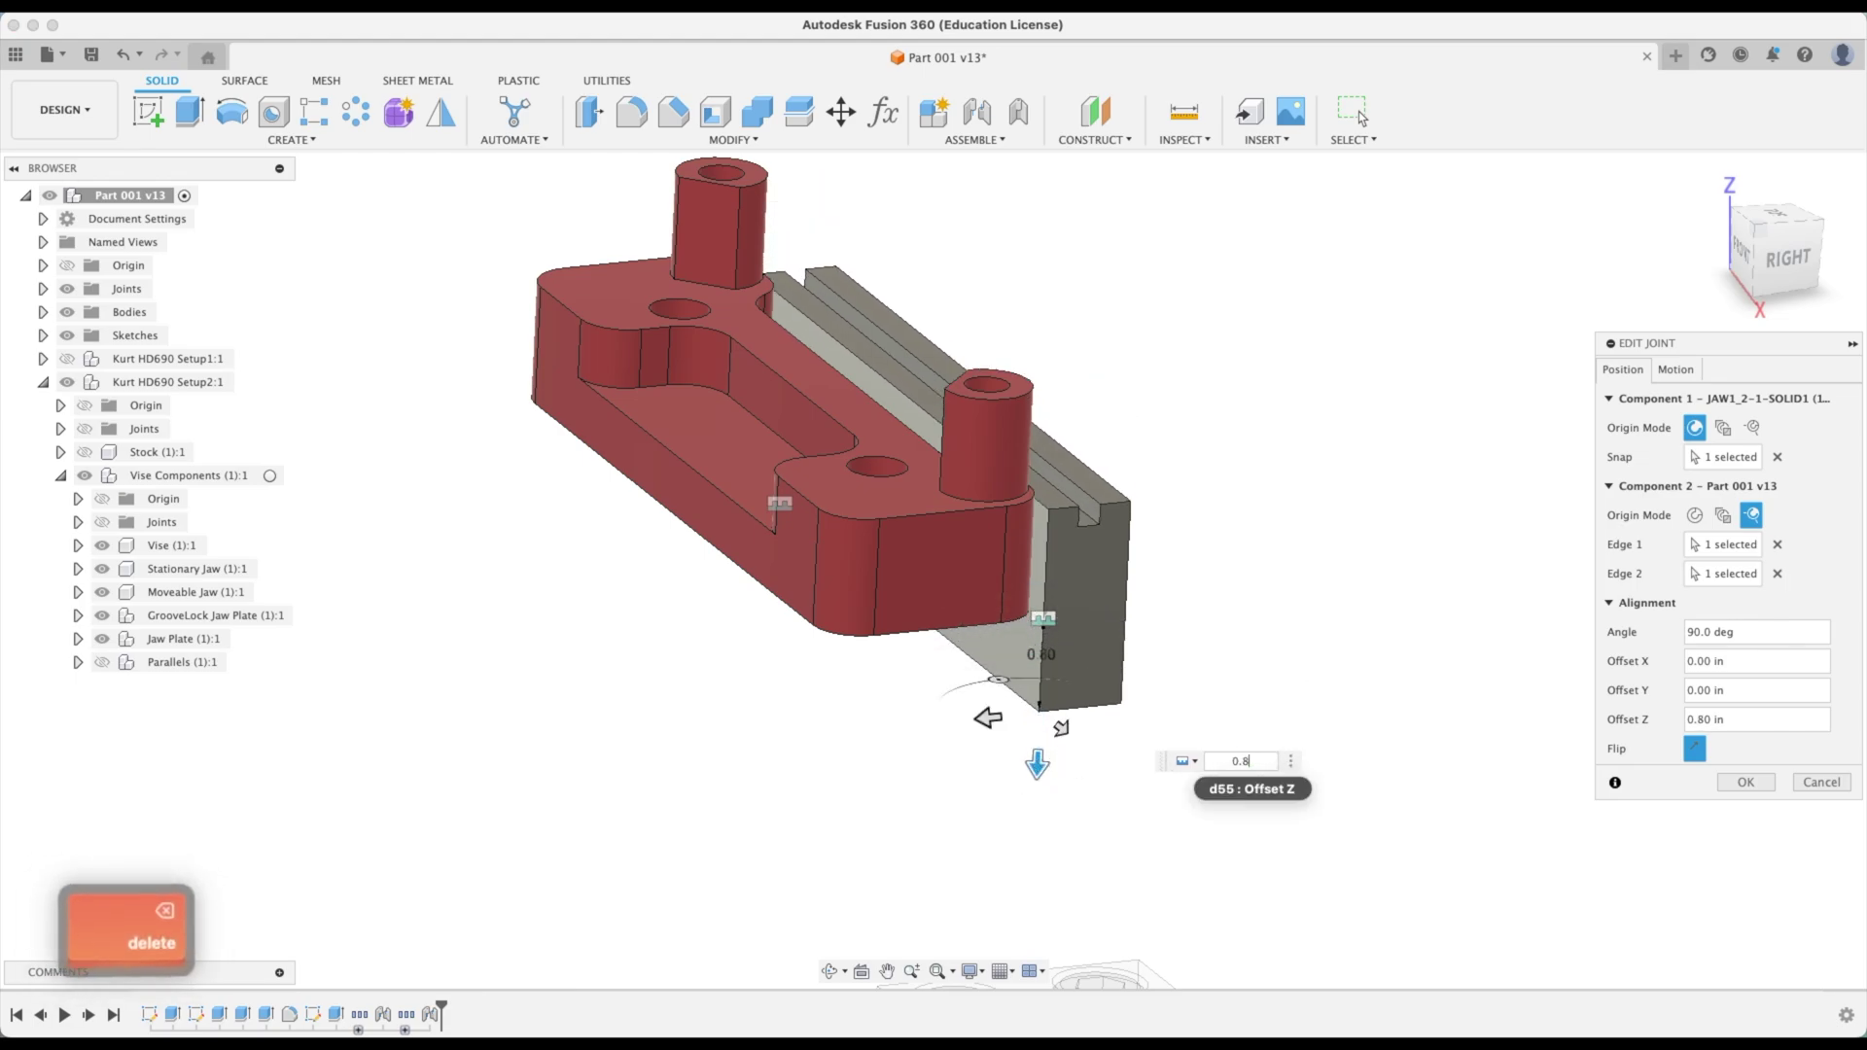
text(par)
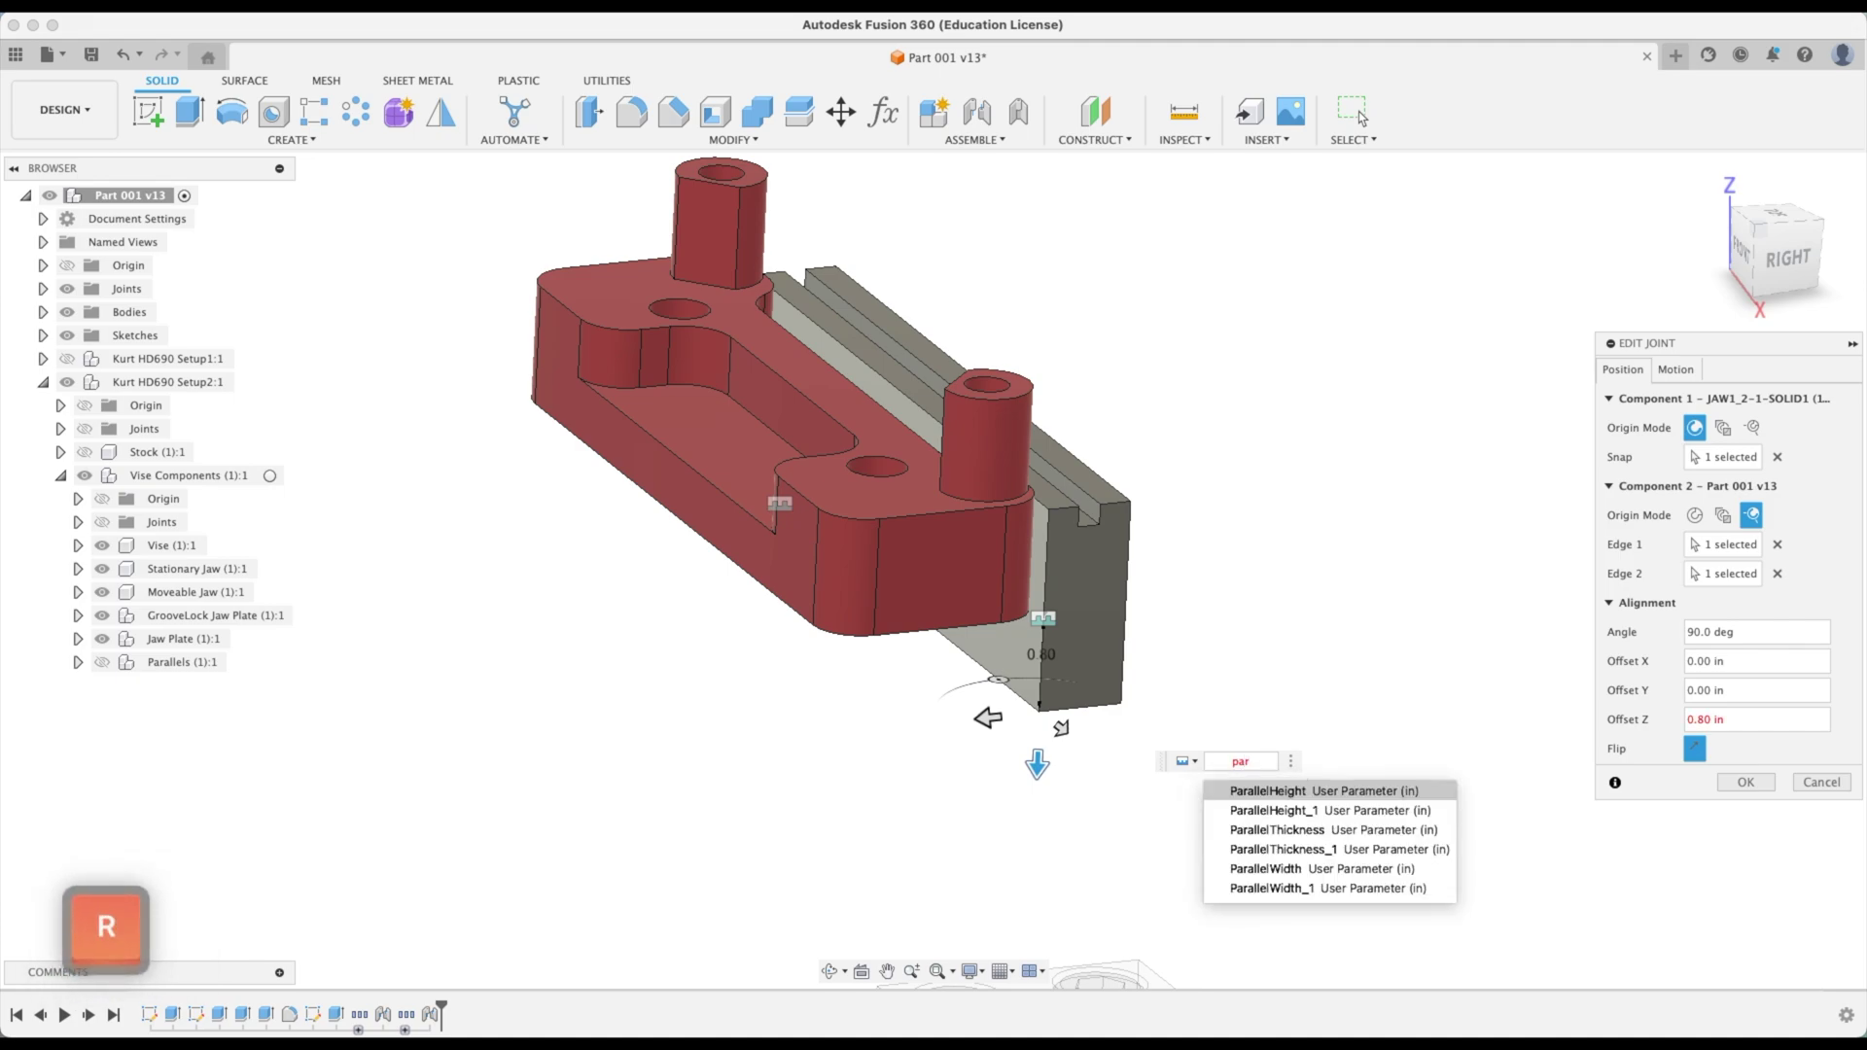
key(Down)
key(Down)
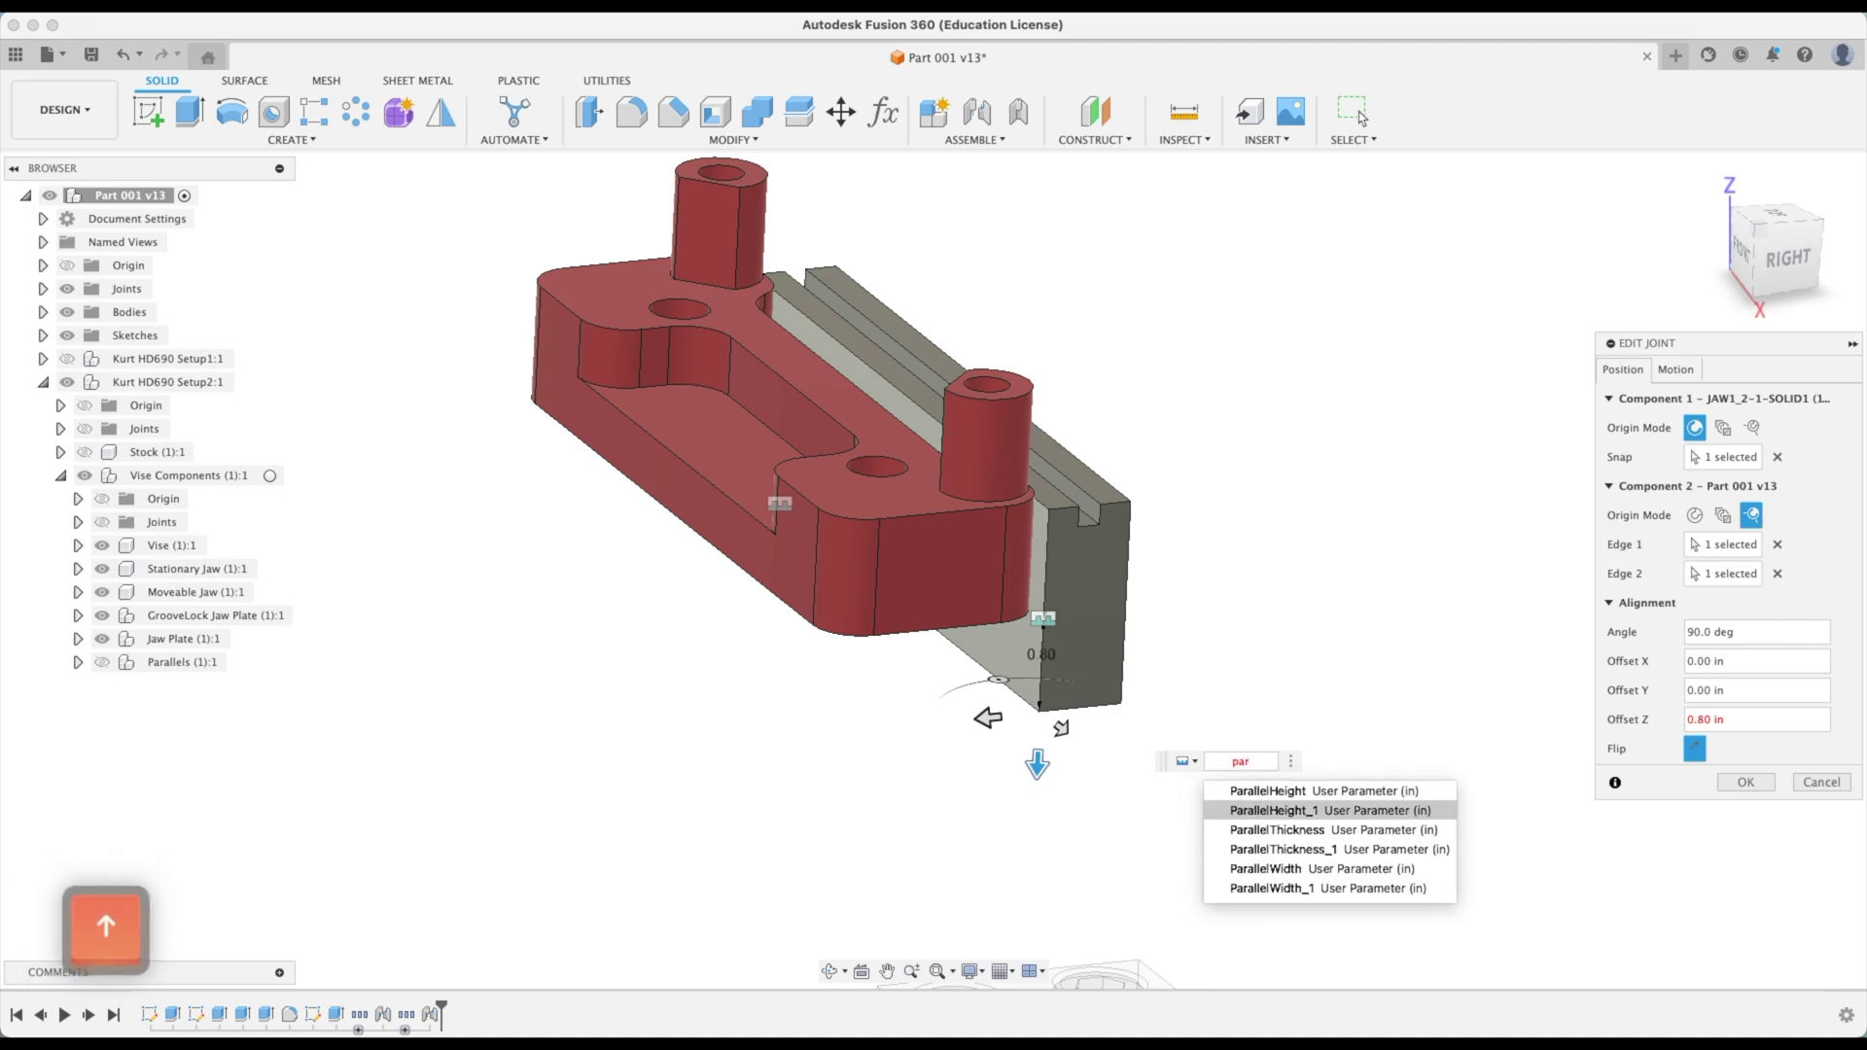
key(Return)
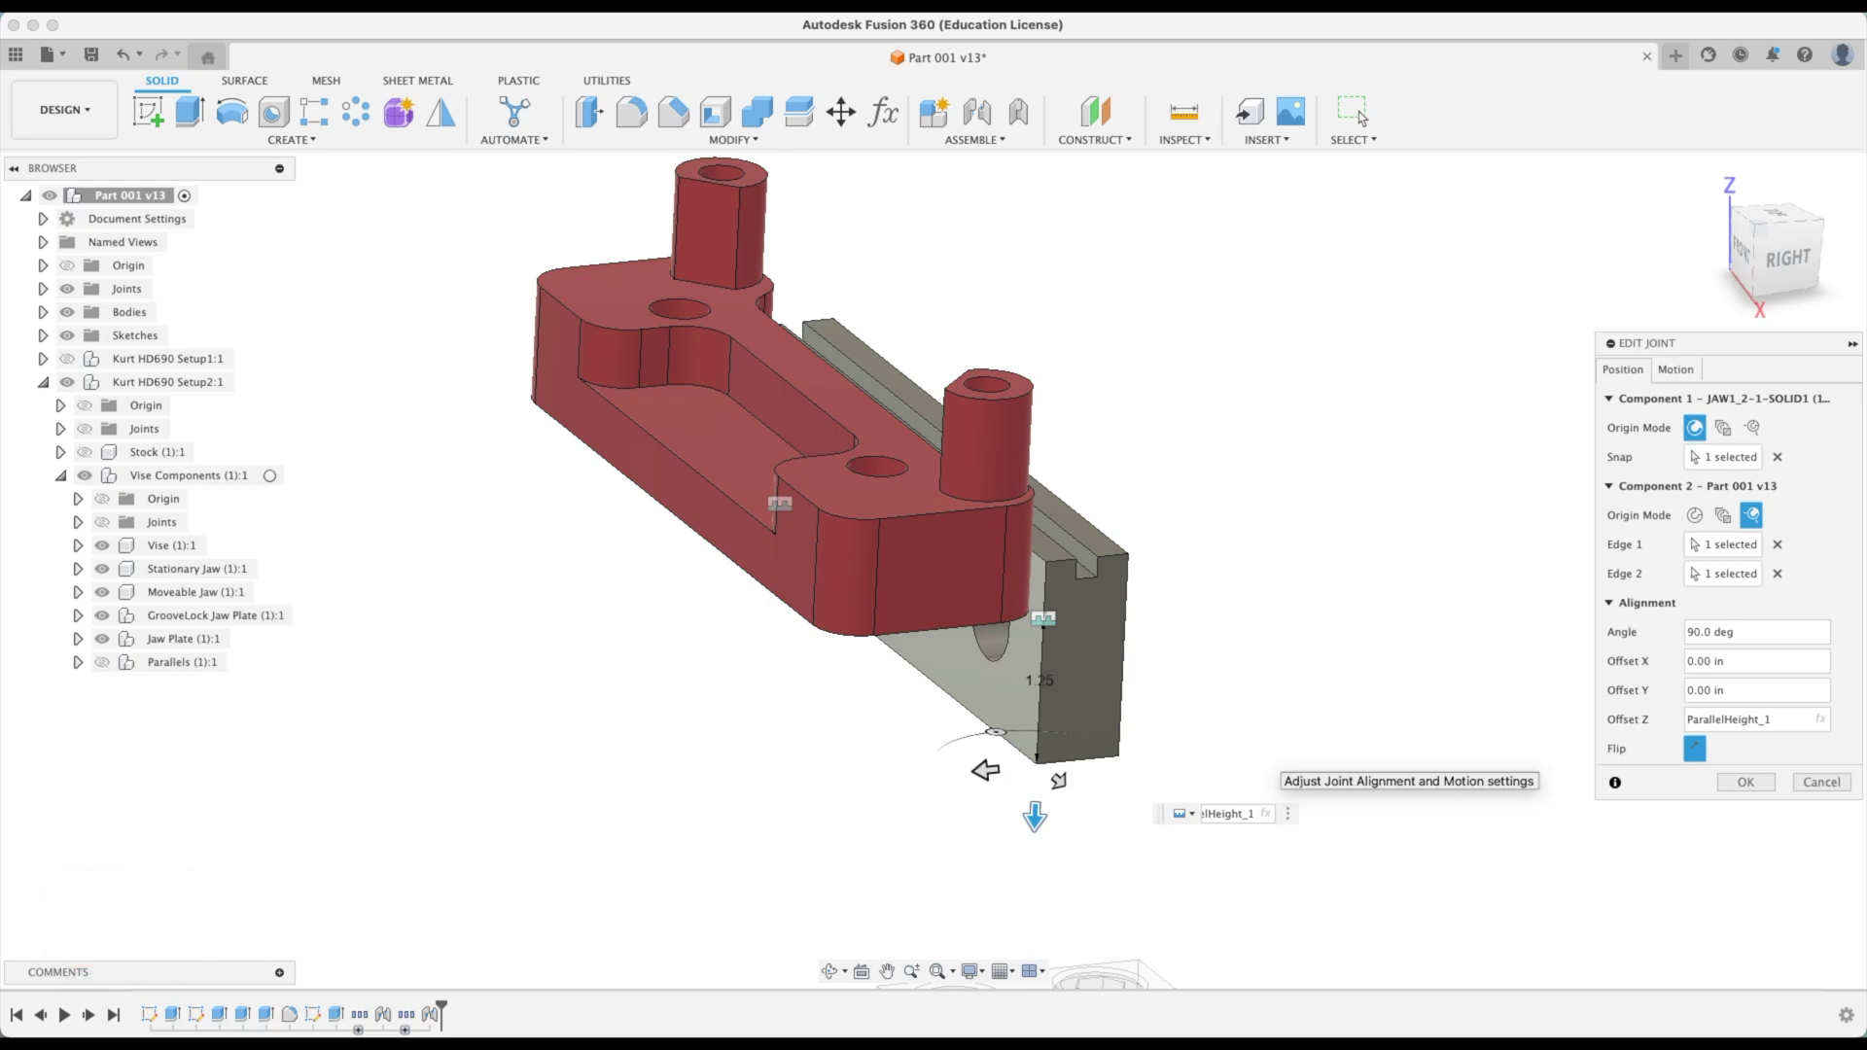
key(Return)
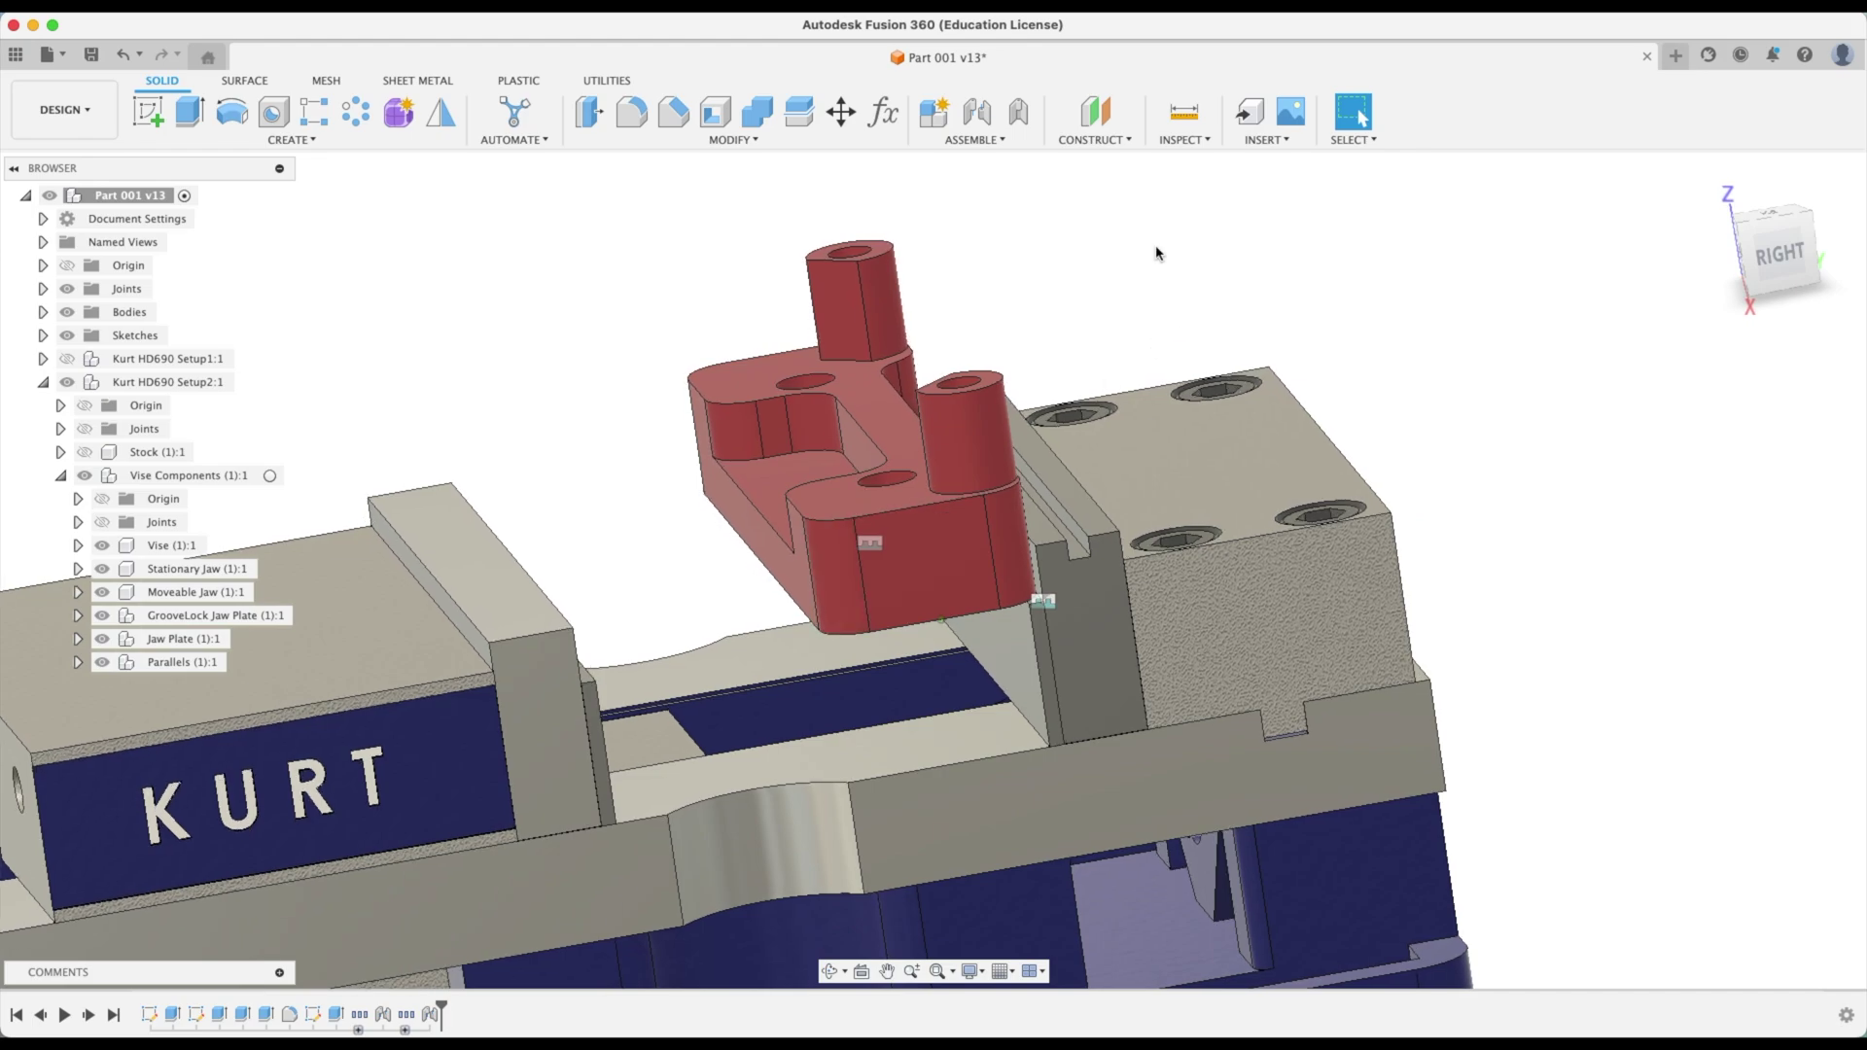
Set the user parameter StockY_1 to 1.875 in to close the Setup2 vise's moveable jaw toward the part
scroll(1006, 292, down, 1)
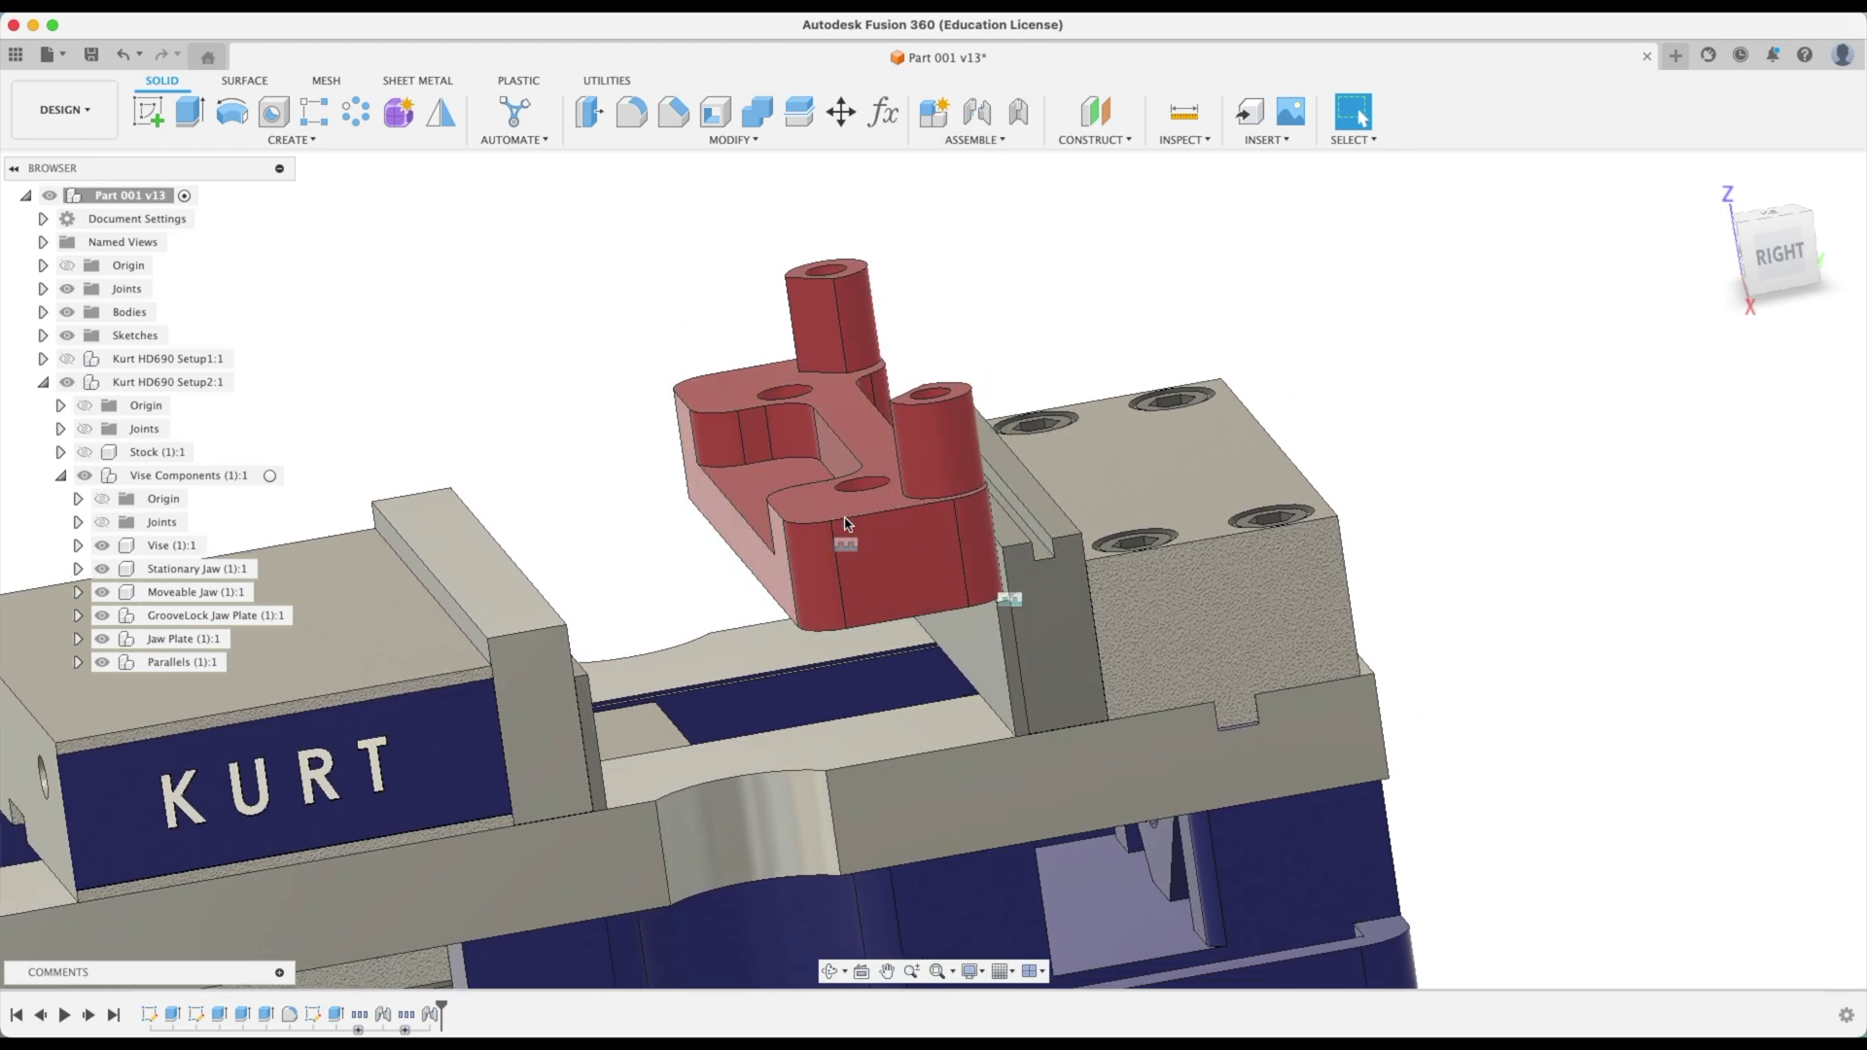
shift+middle_drag(883, 486, 1354, 259)
scroll(1001, 533, up, 1)
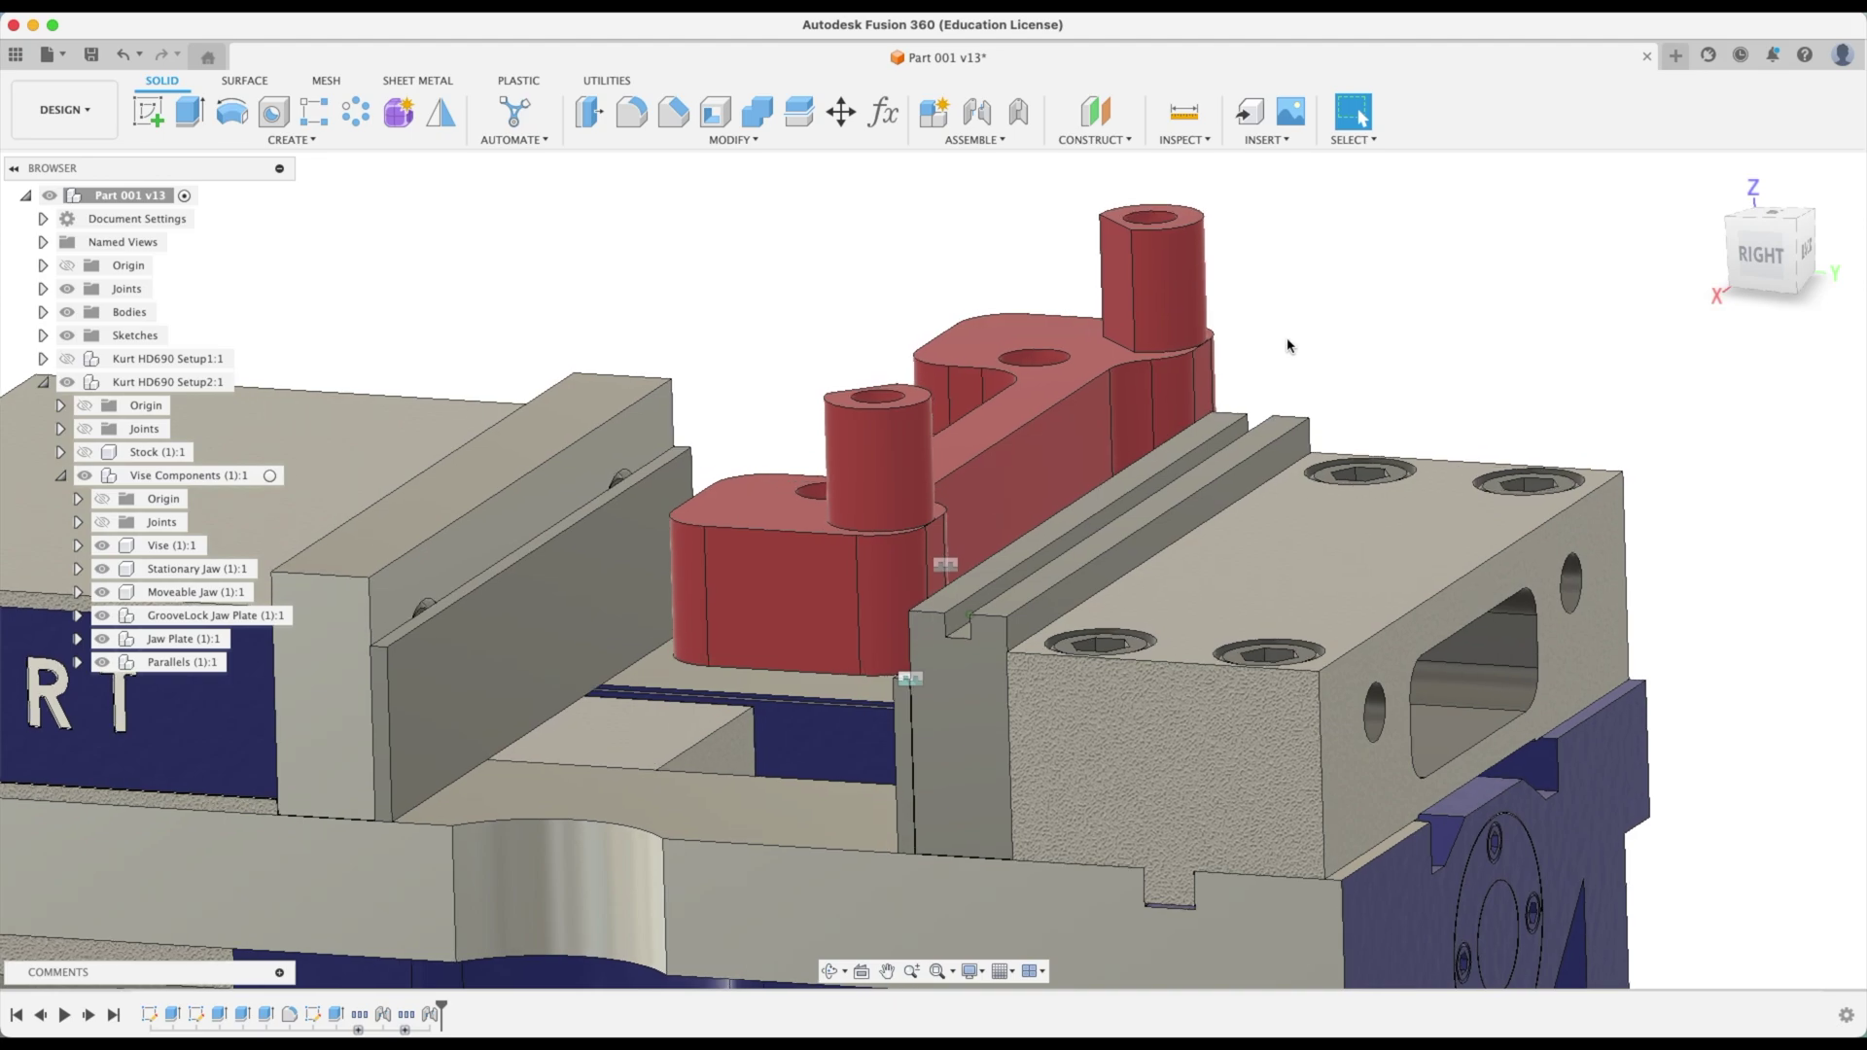
shift+middle_drag(935, 557, 1313, 247)
key(super)
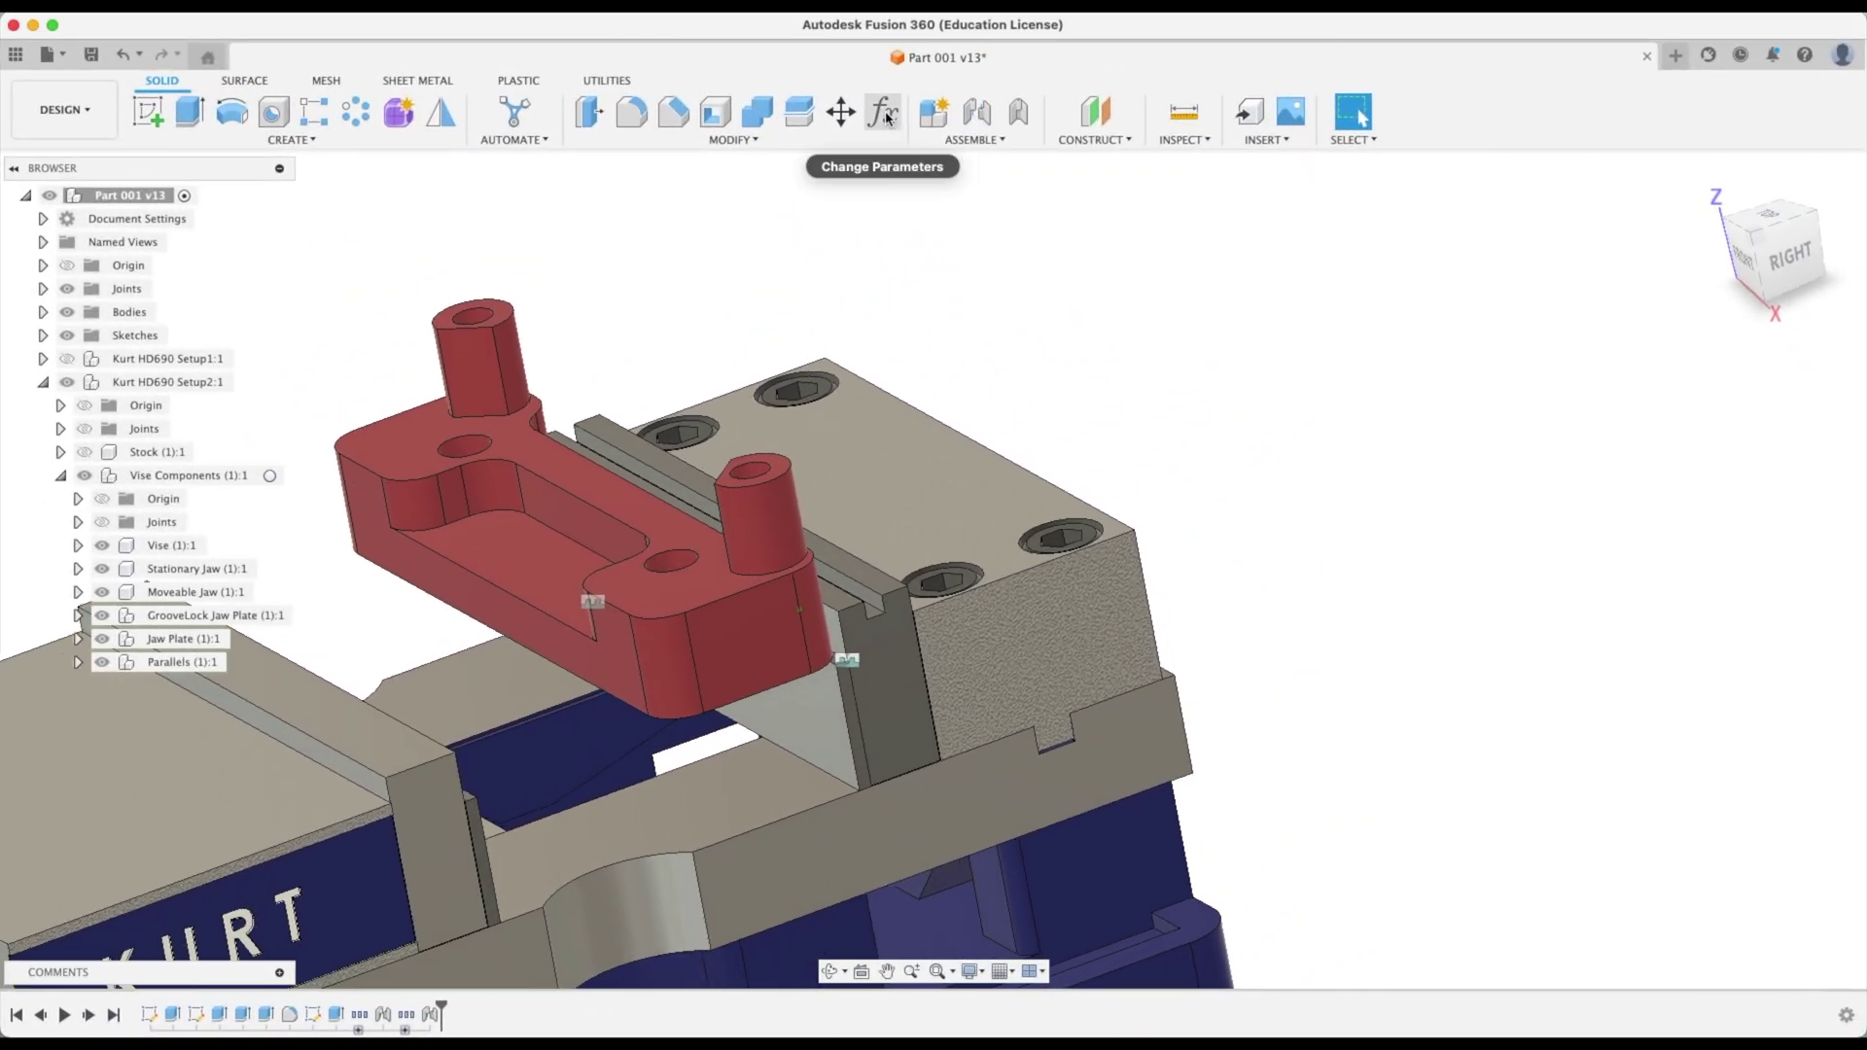
click(882, 113)
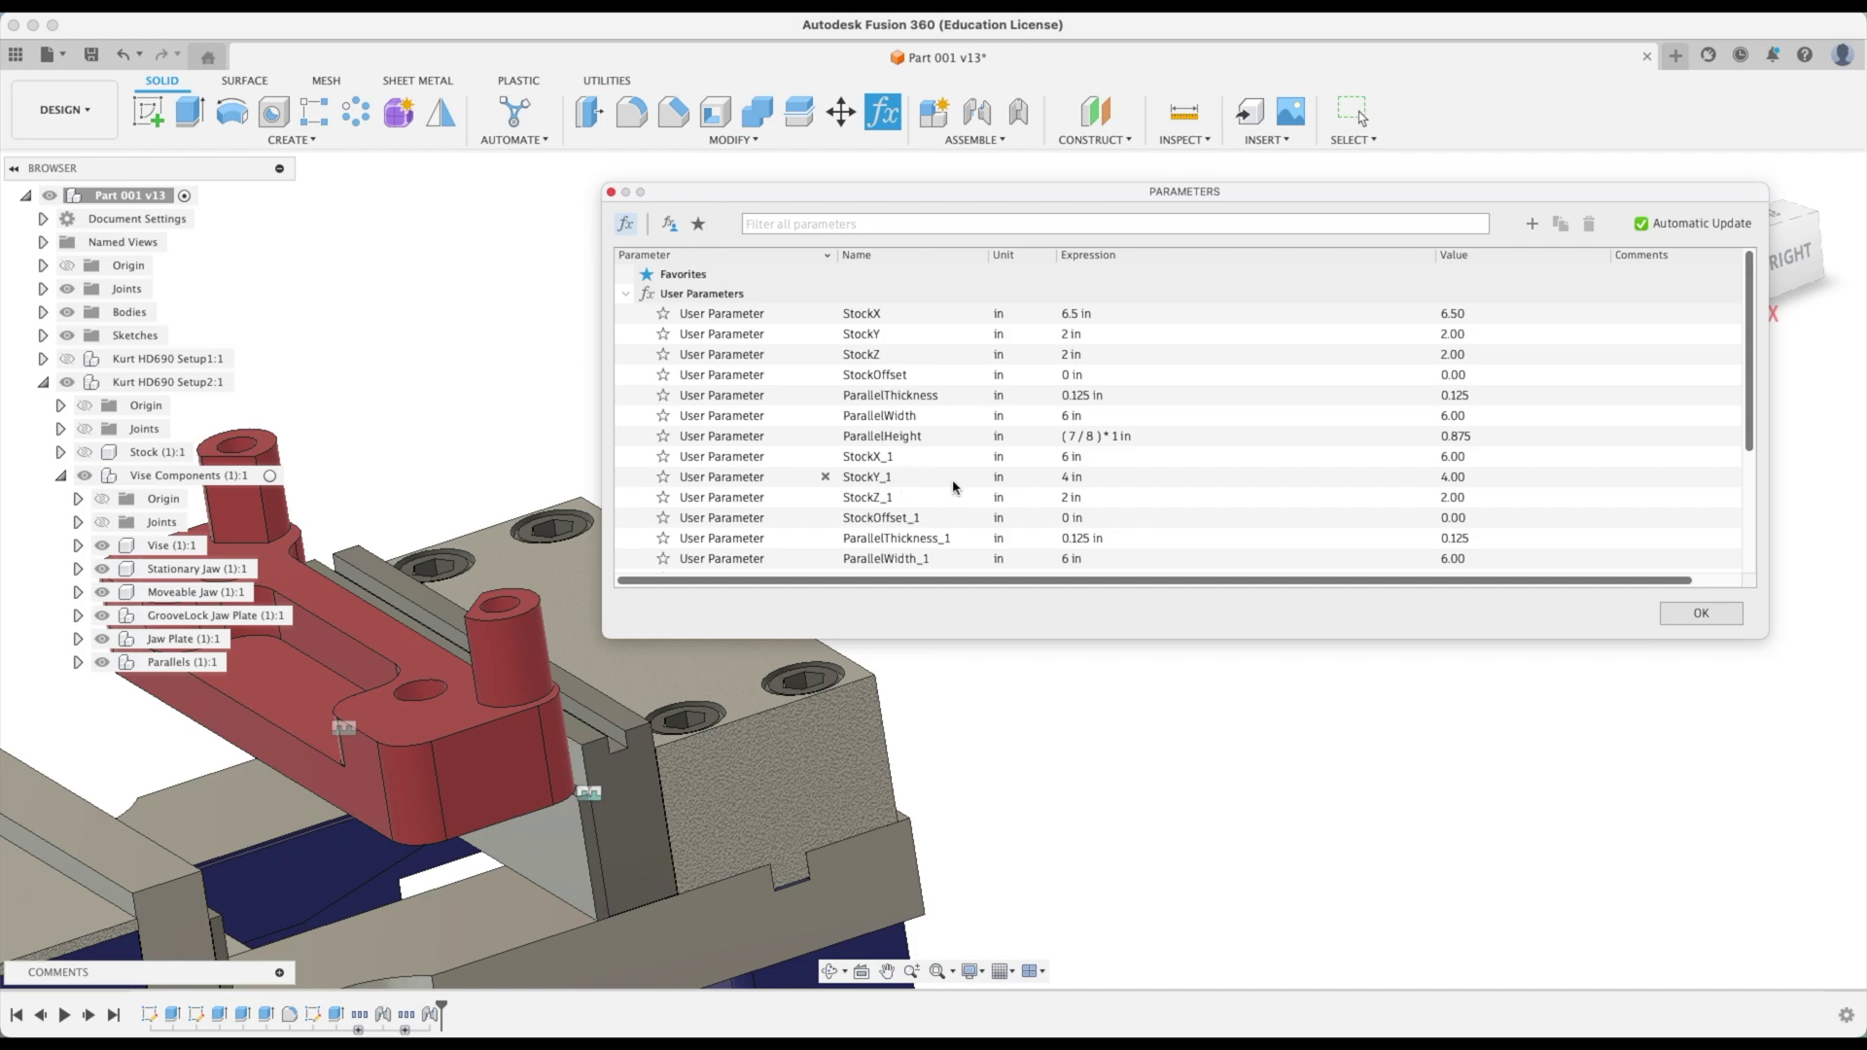
click(1102, 478)
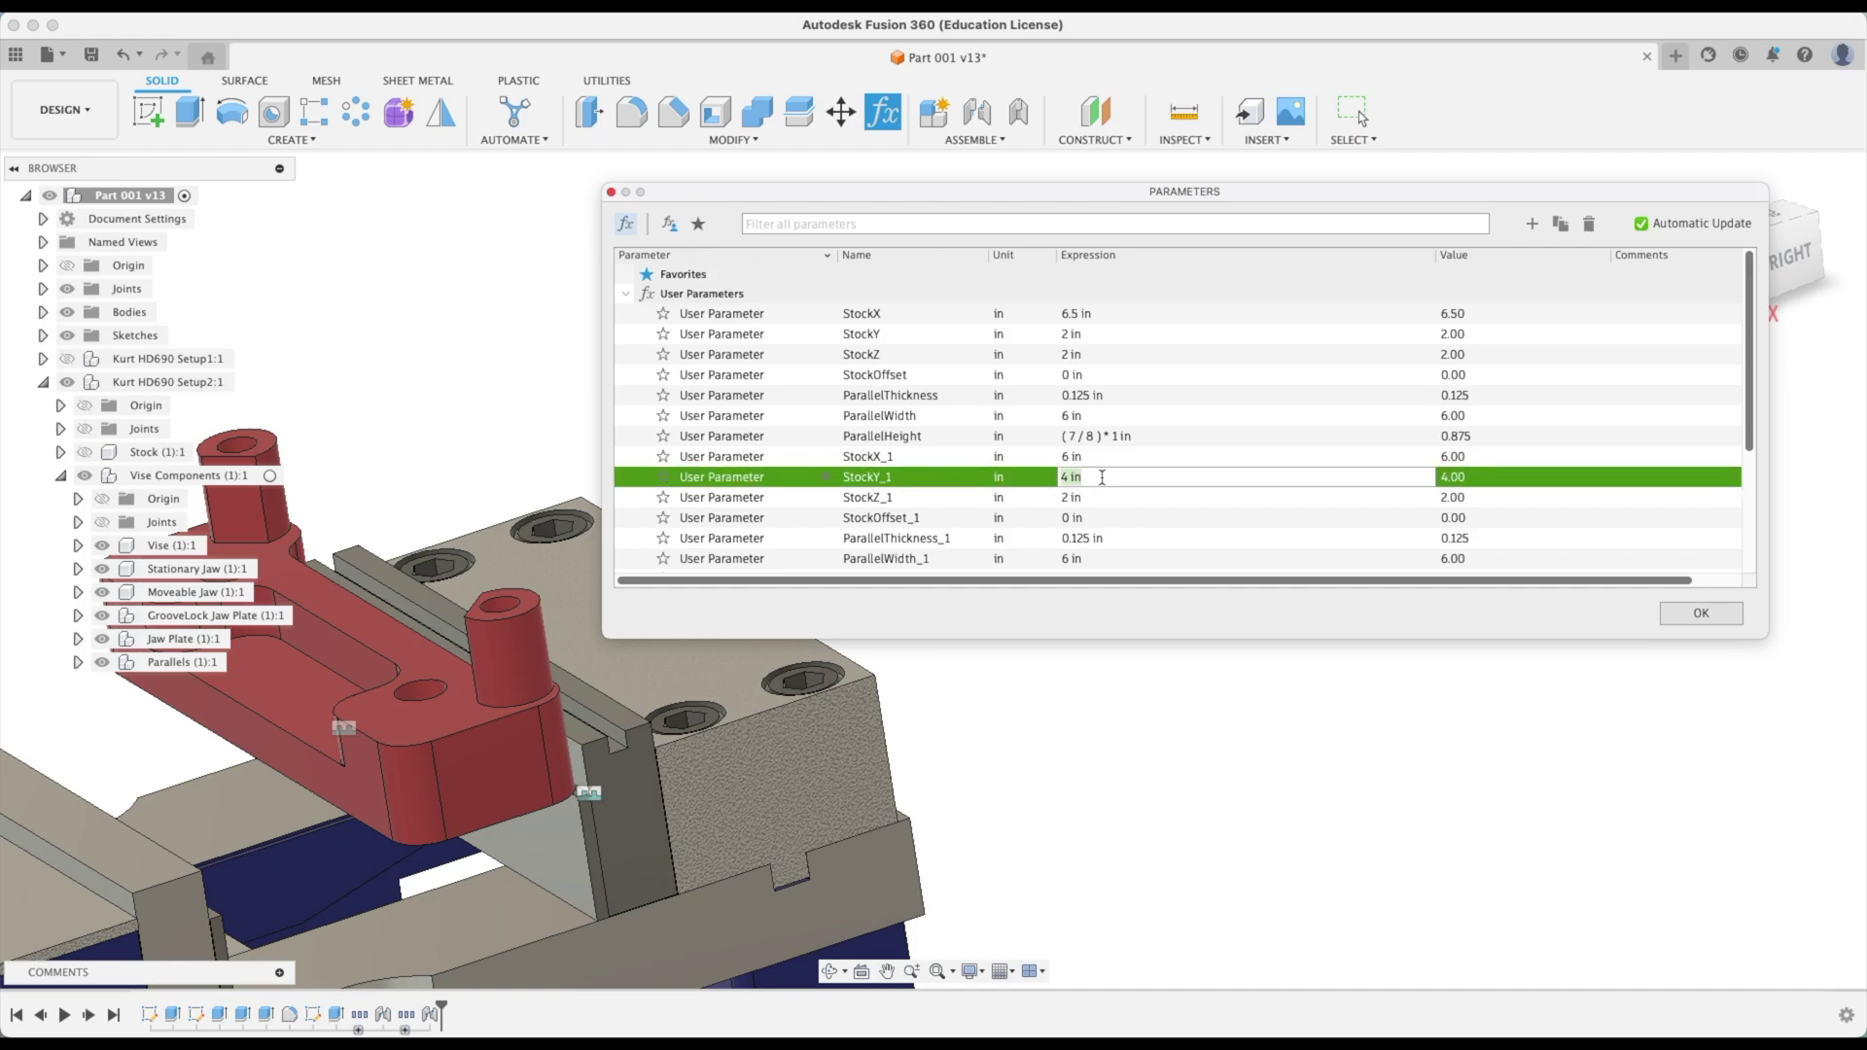
text(1.875)
key(Return)
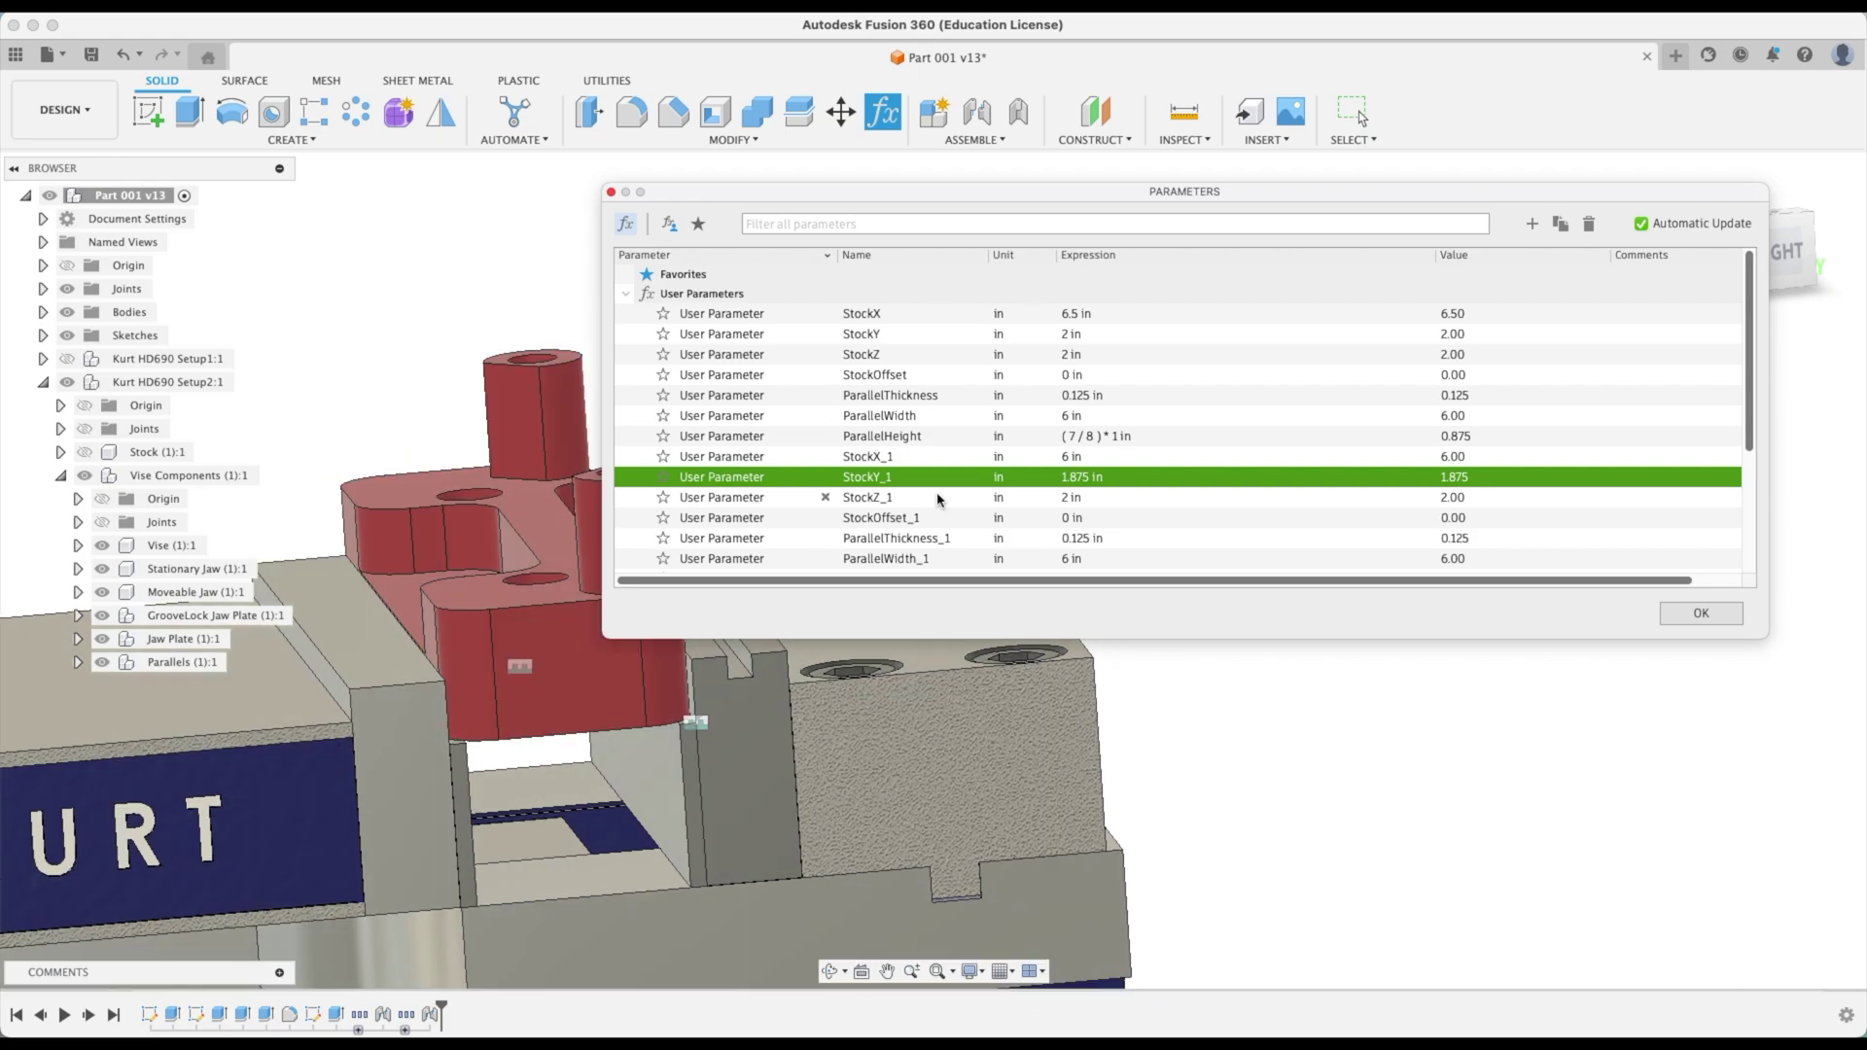
Set the user parameter ParallelHeight_1 to 1 in and finish the parameter changes
scroll(948, 498, down, 5)
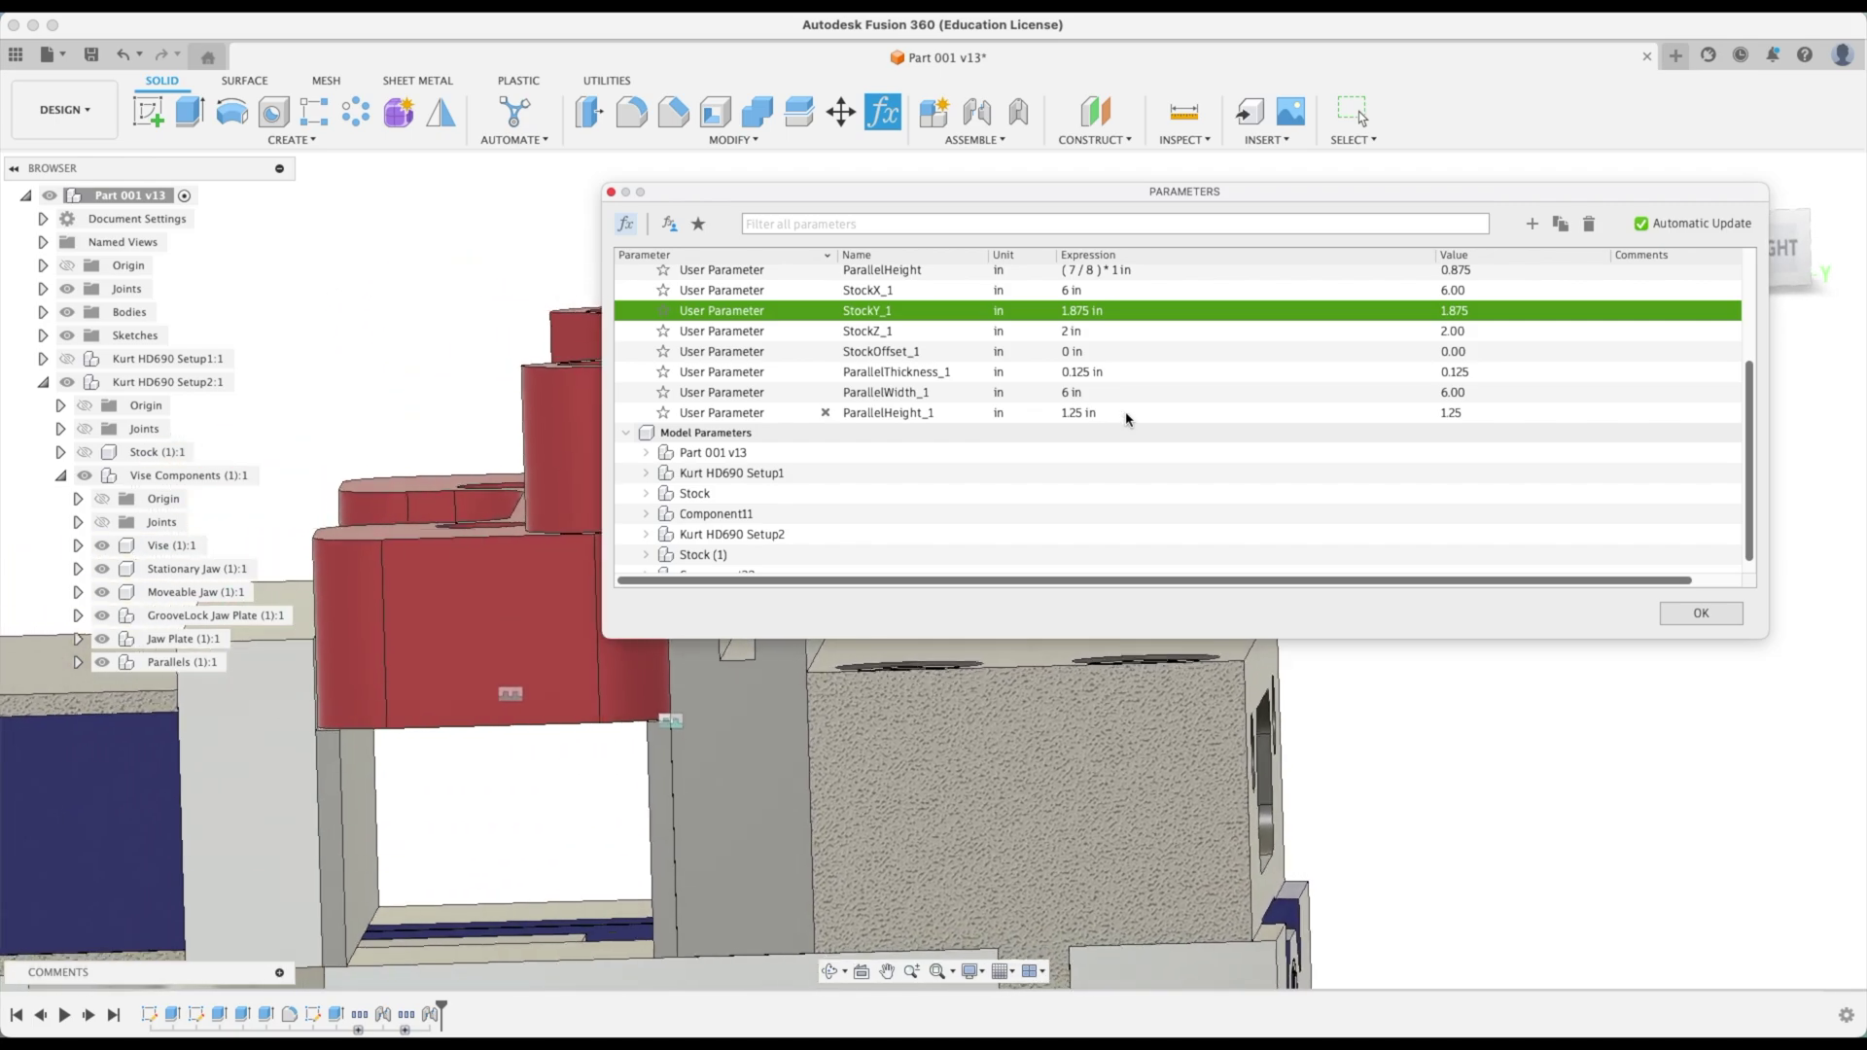
click(1126, 414)
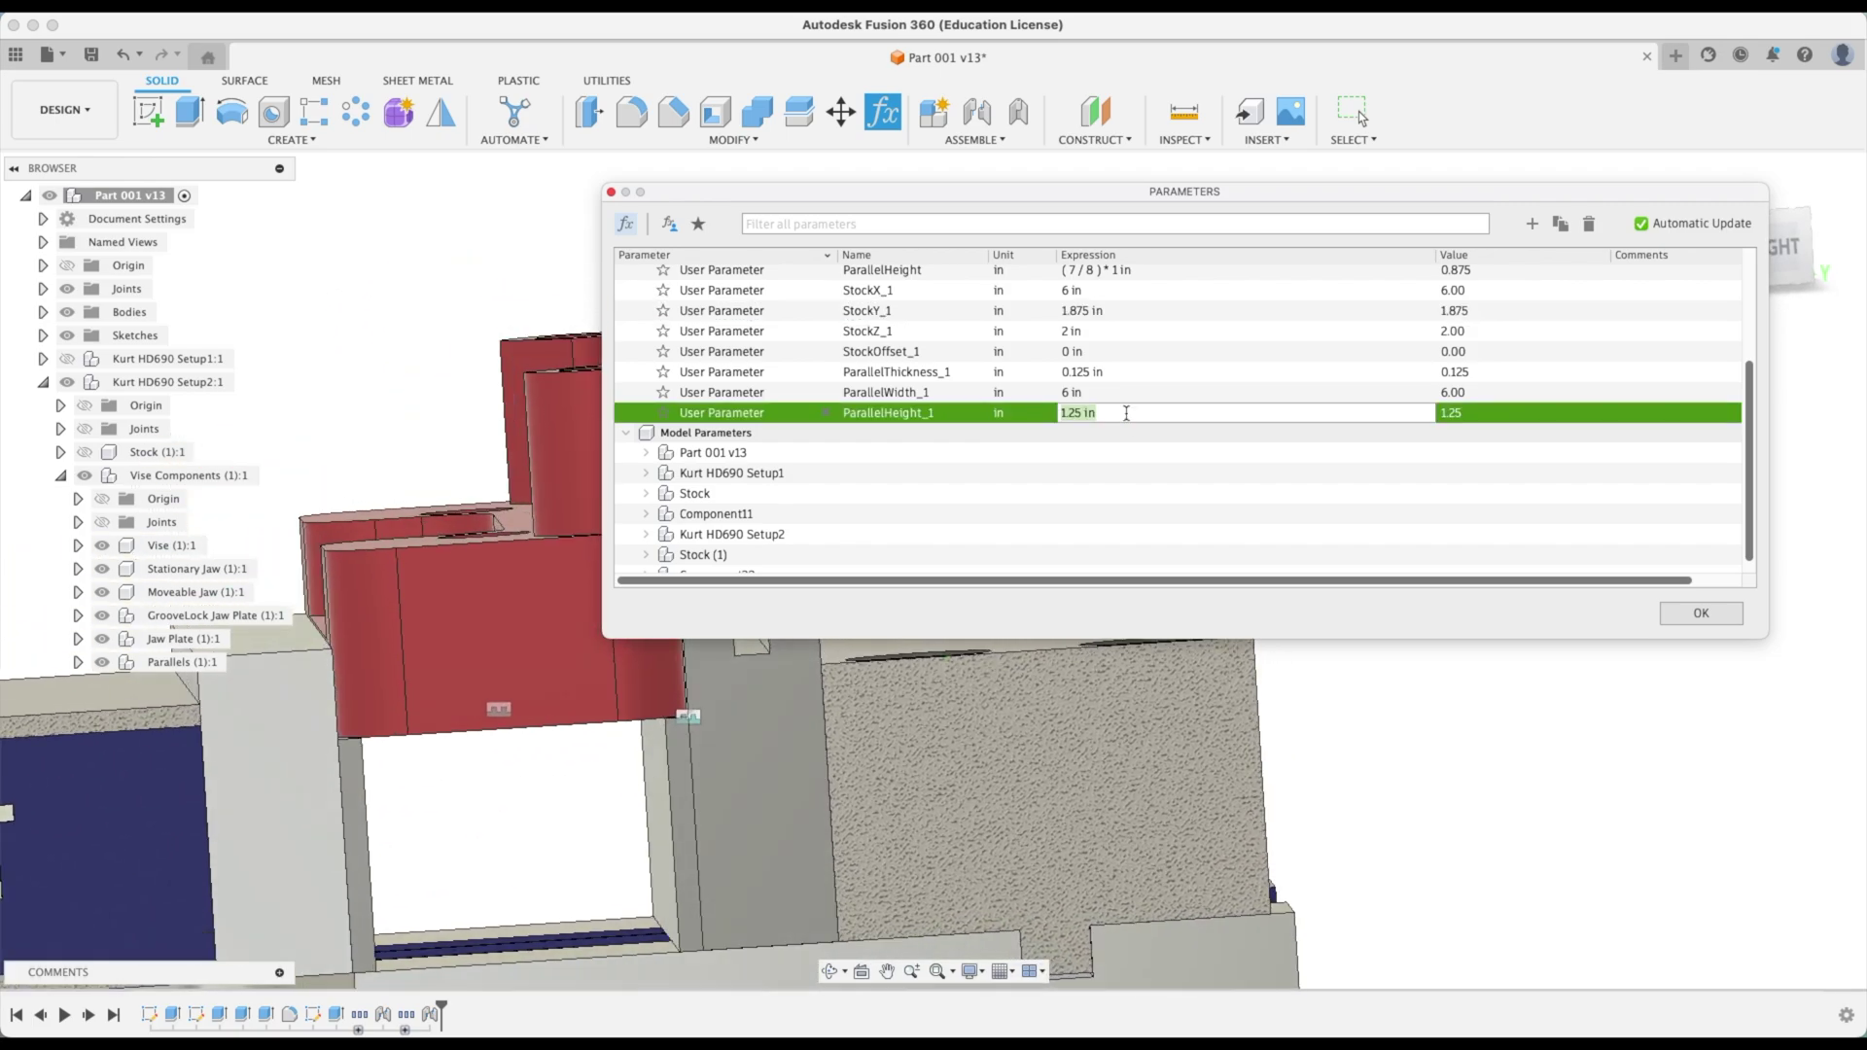
text(1)
key(Return)
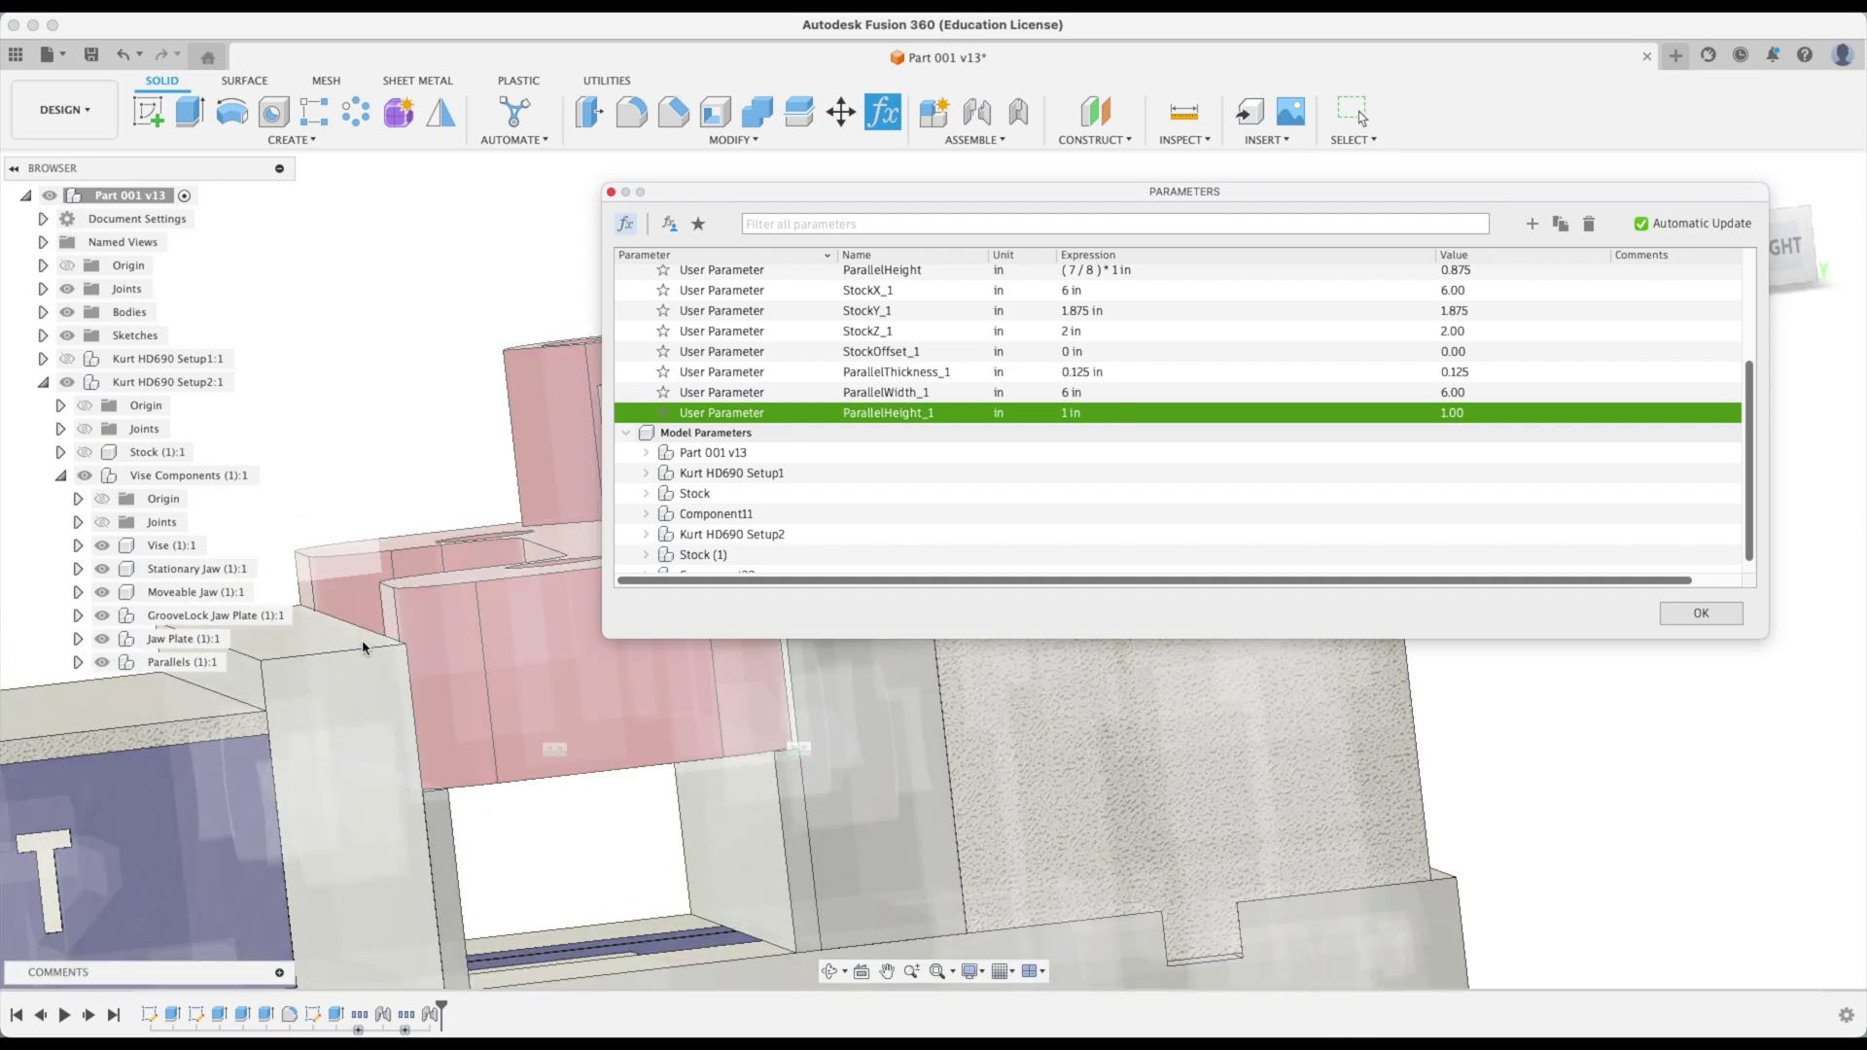
scroll(348, 672, down, 5)
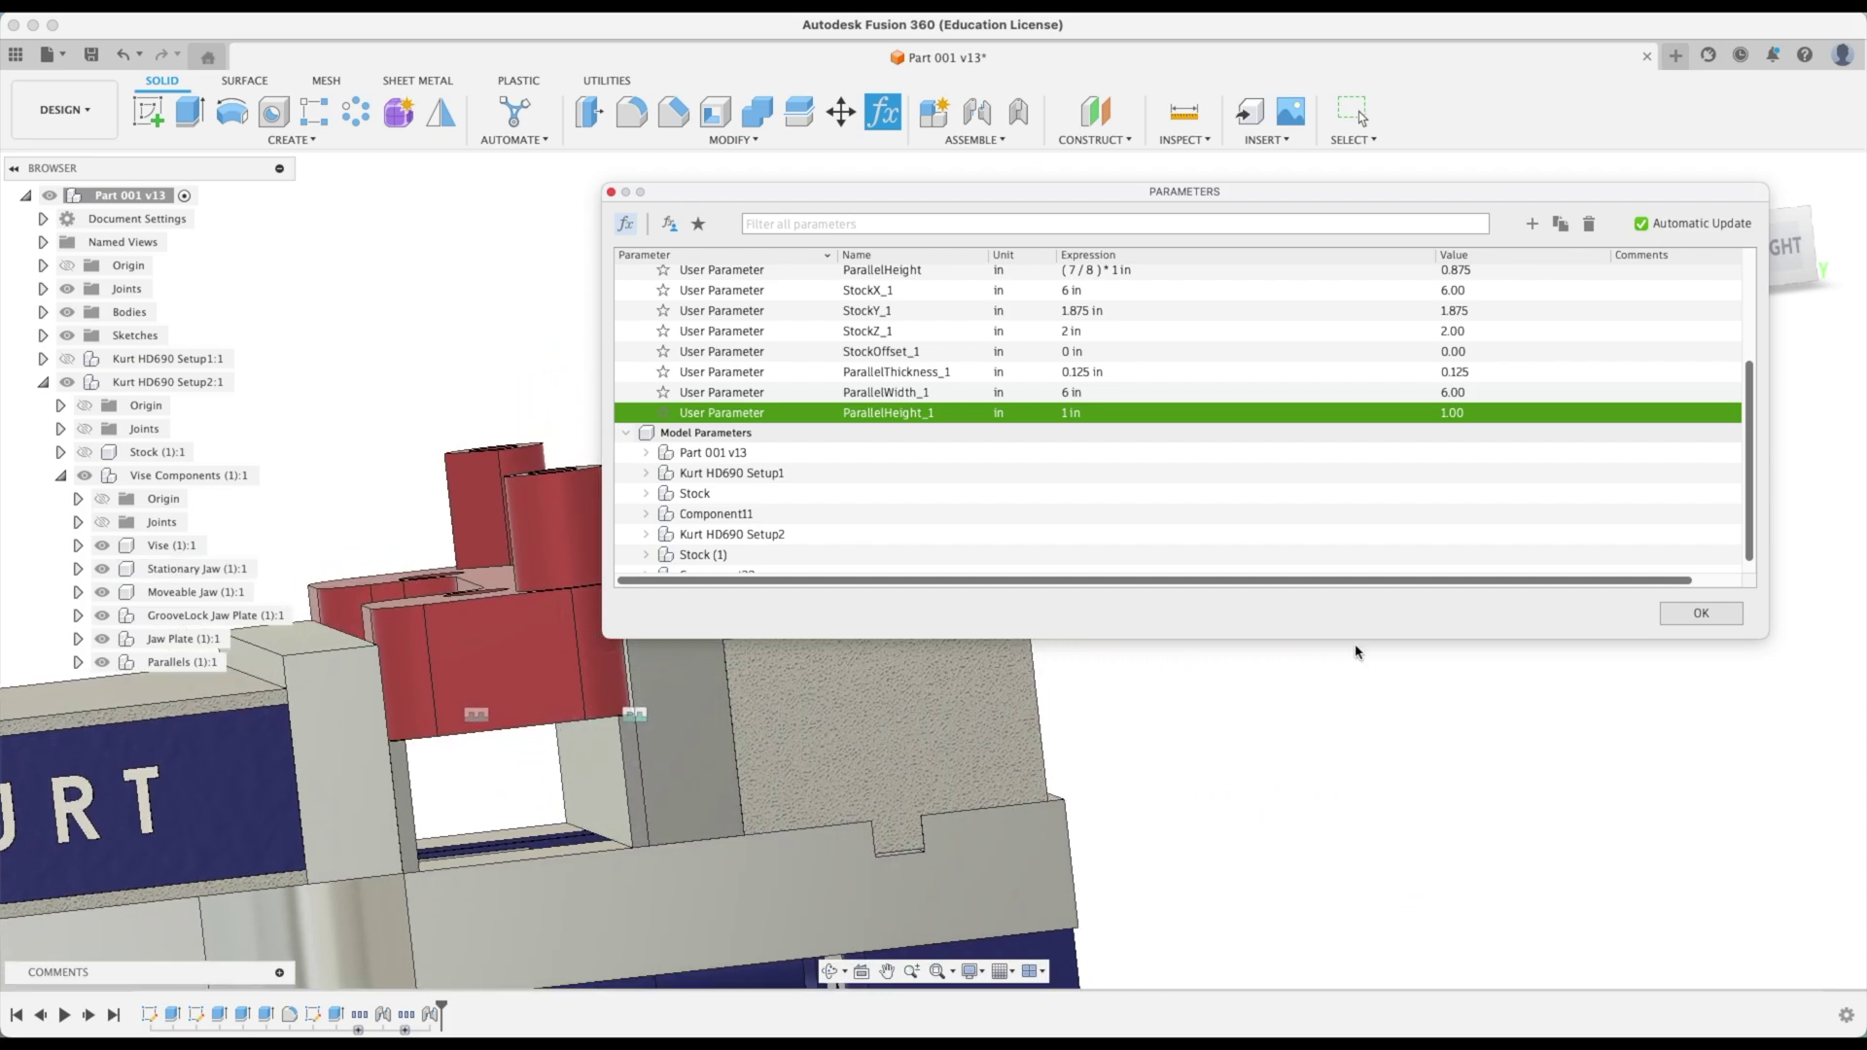
click(1700, 613)
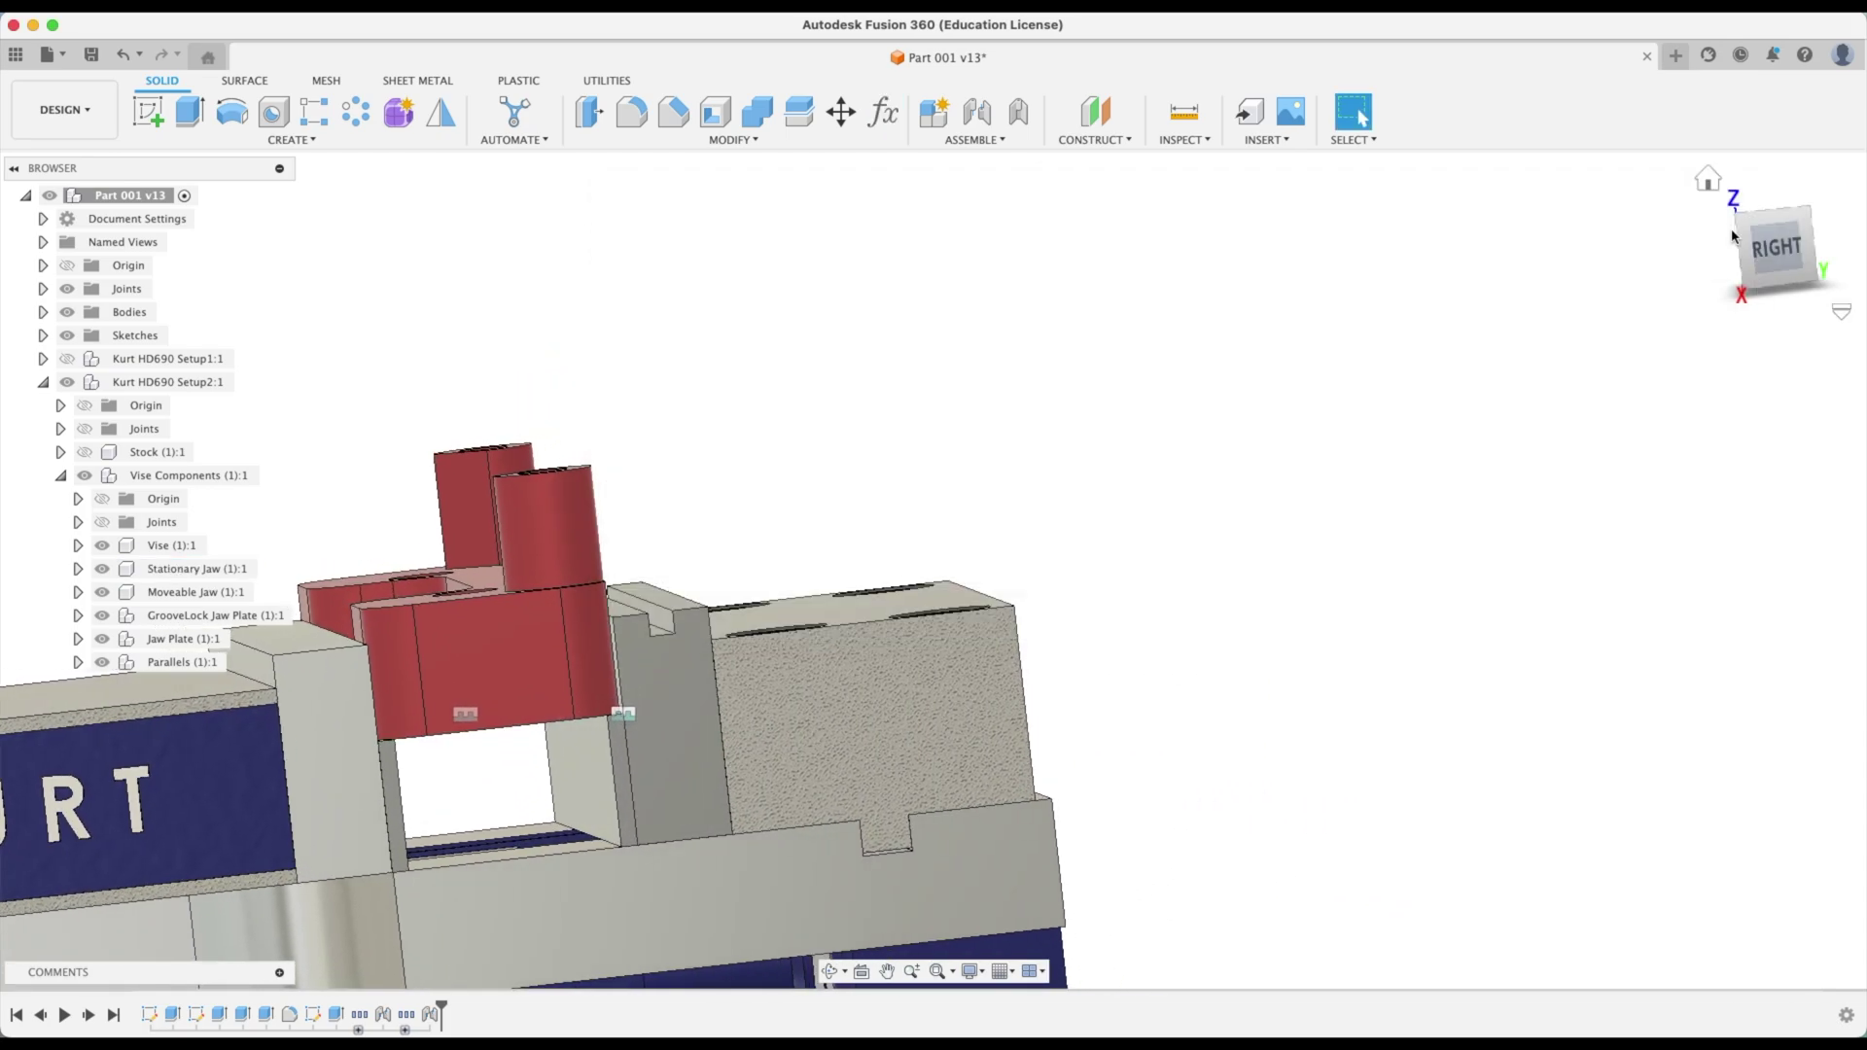
Compare the Kurt HD690 Setup1 and Setup2 vises around the part by showing both together and each one alone
click(1709, 181)
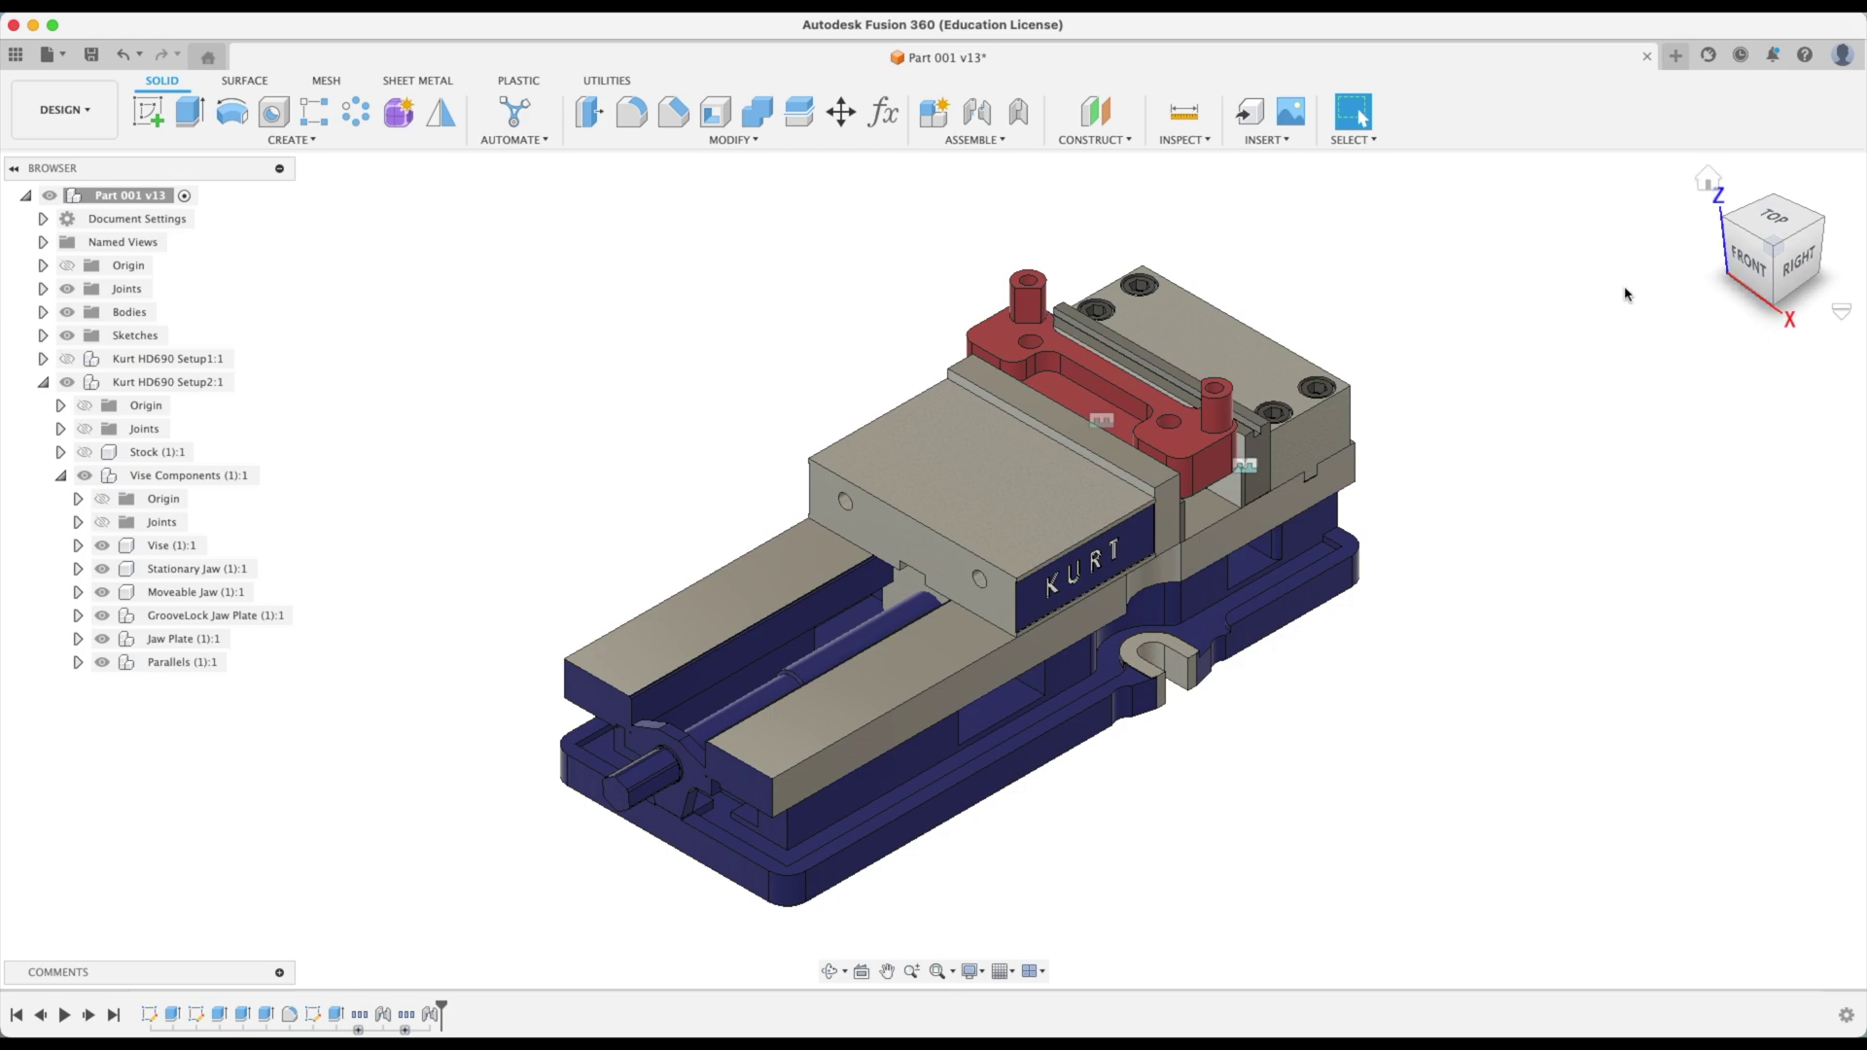
click(42, 382)
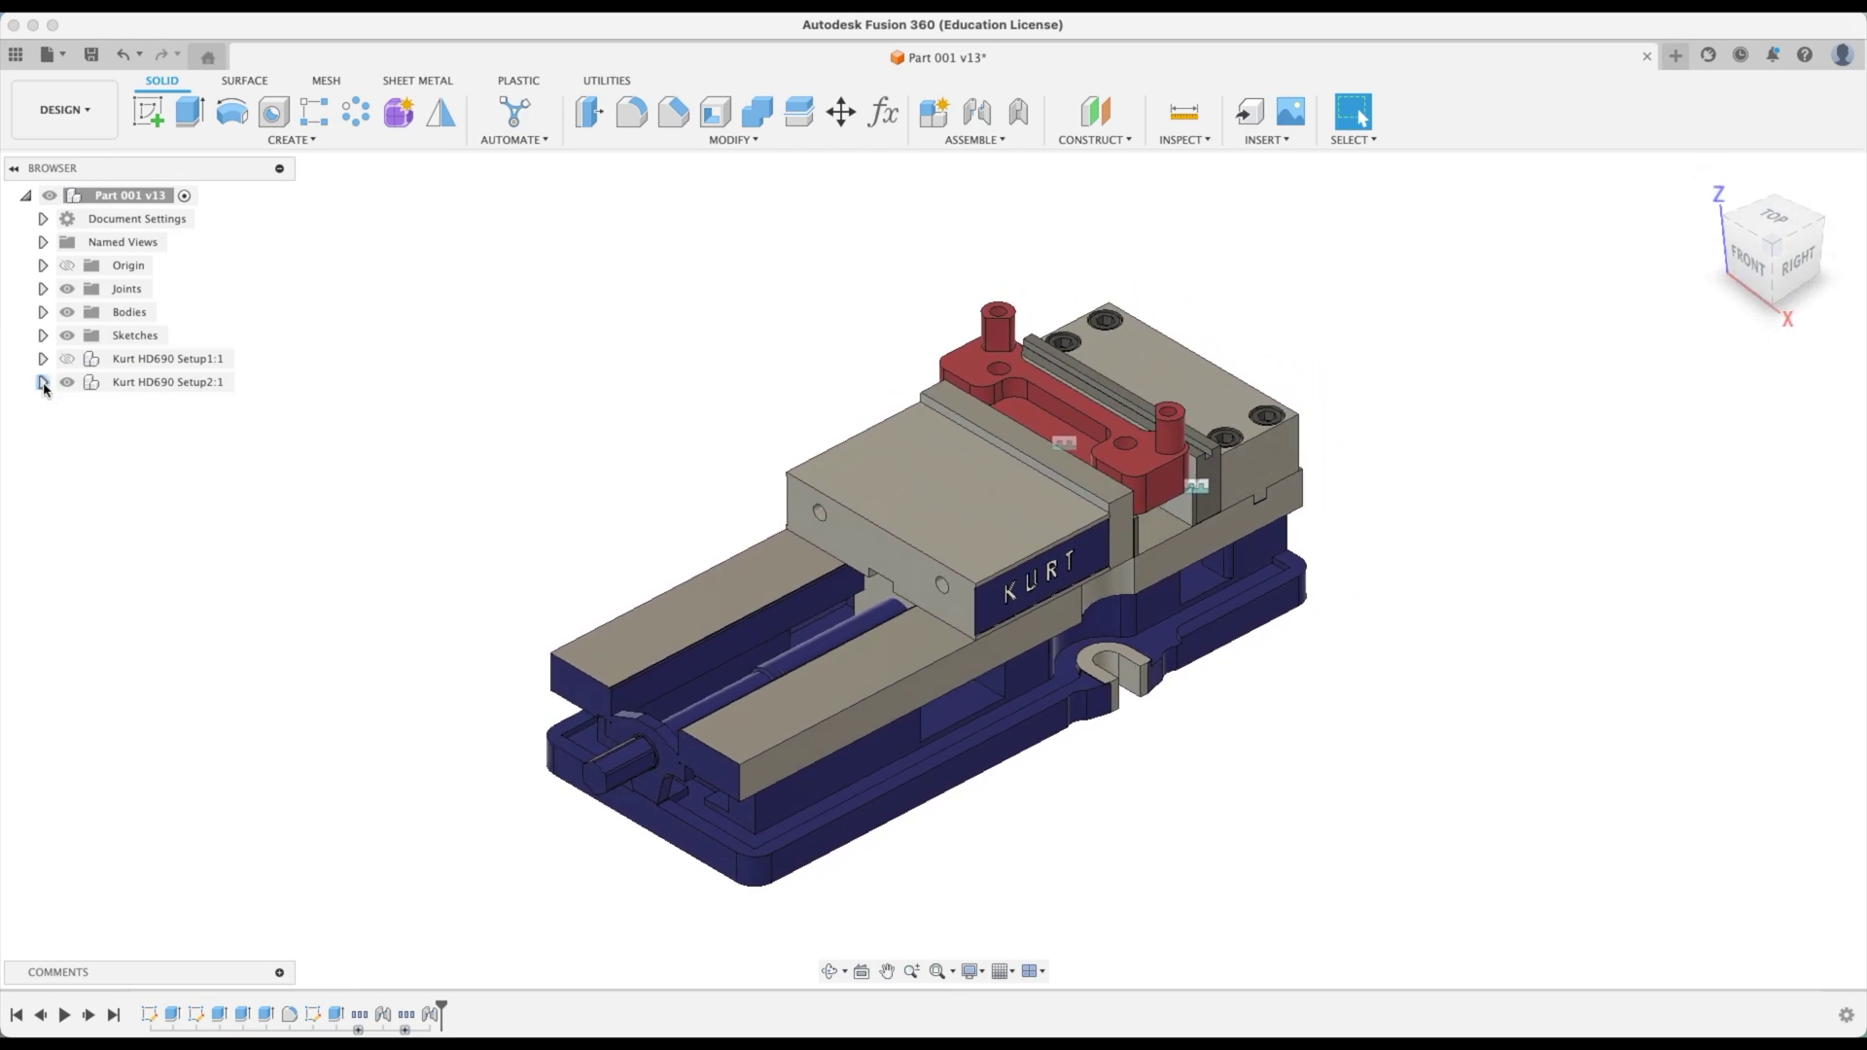
click(66, 361)
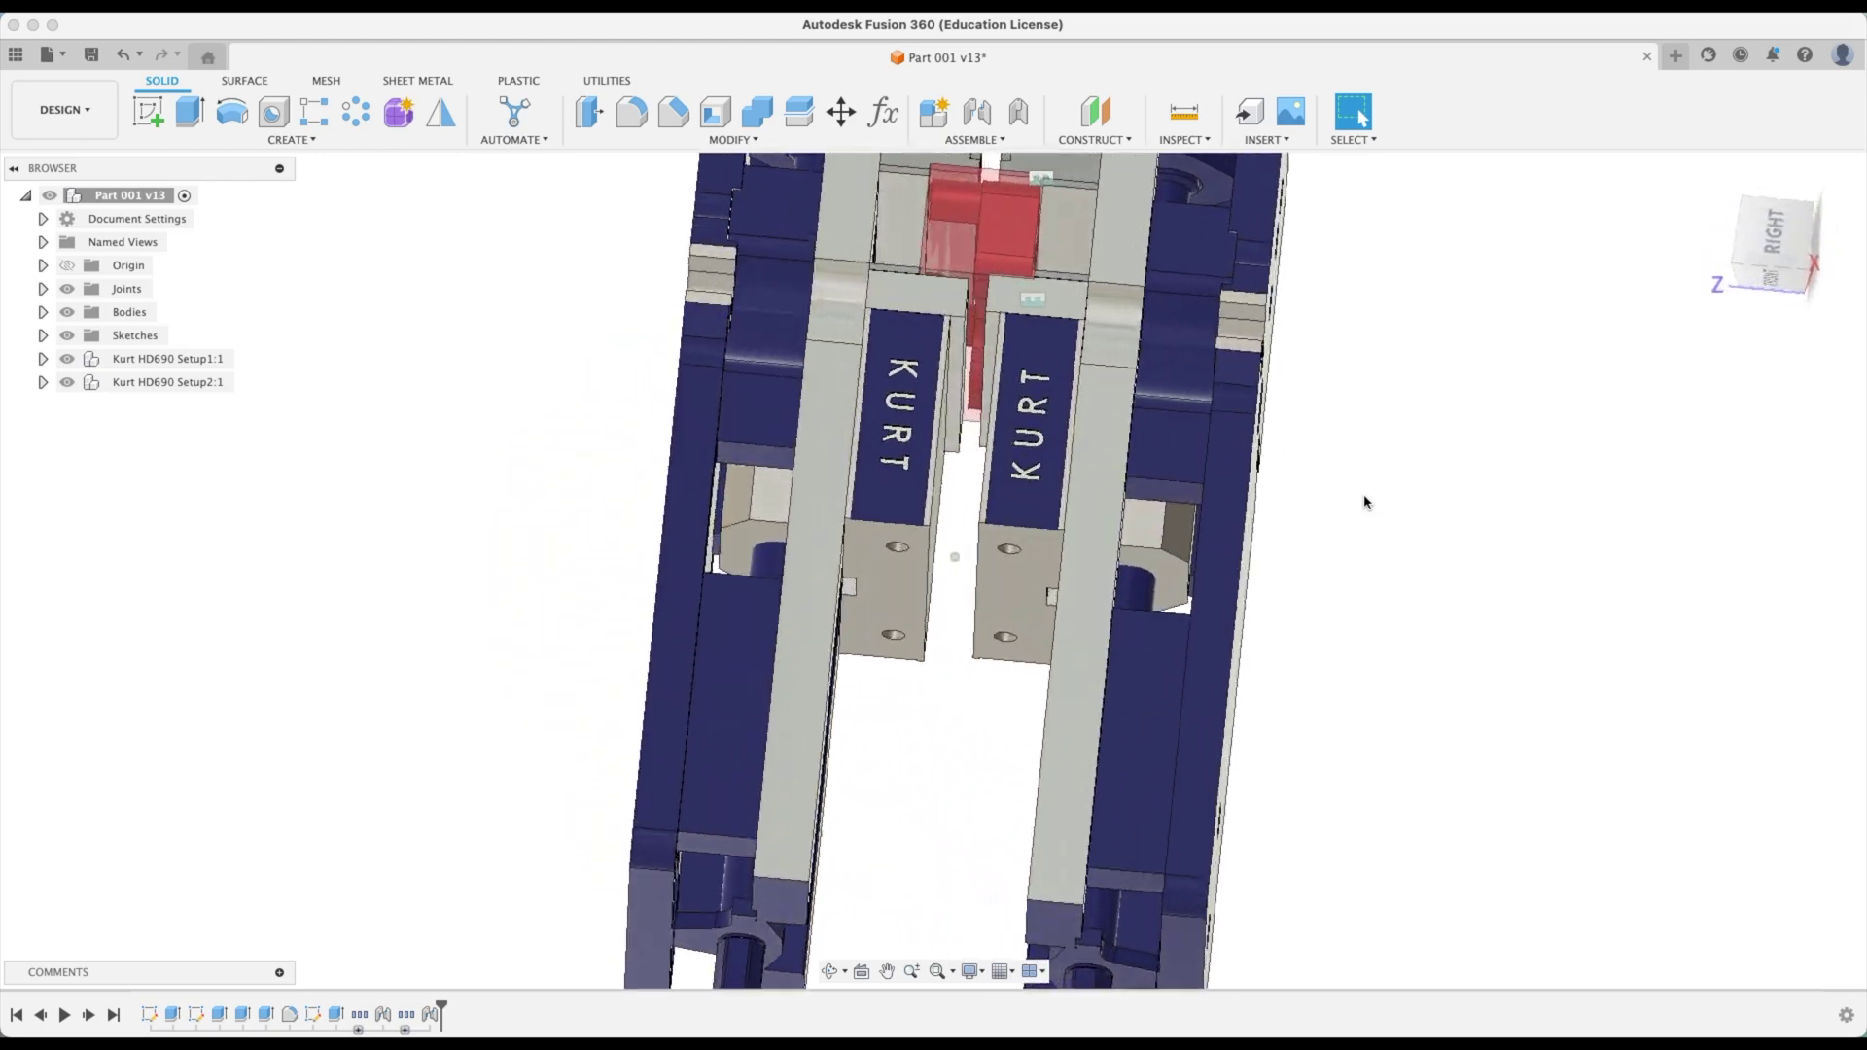
shift+middle_drag(1364, 500, 1601, 282)
click(67, 382)
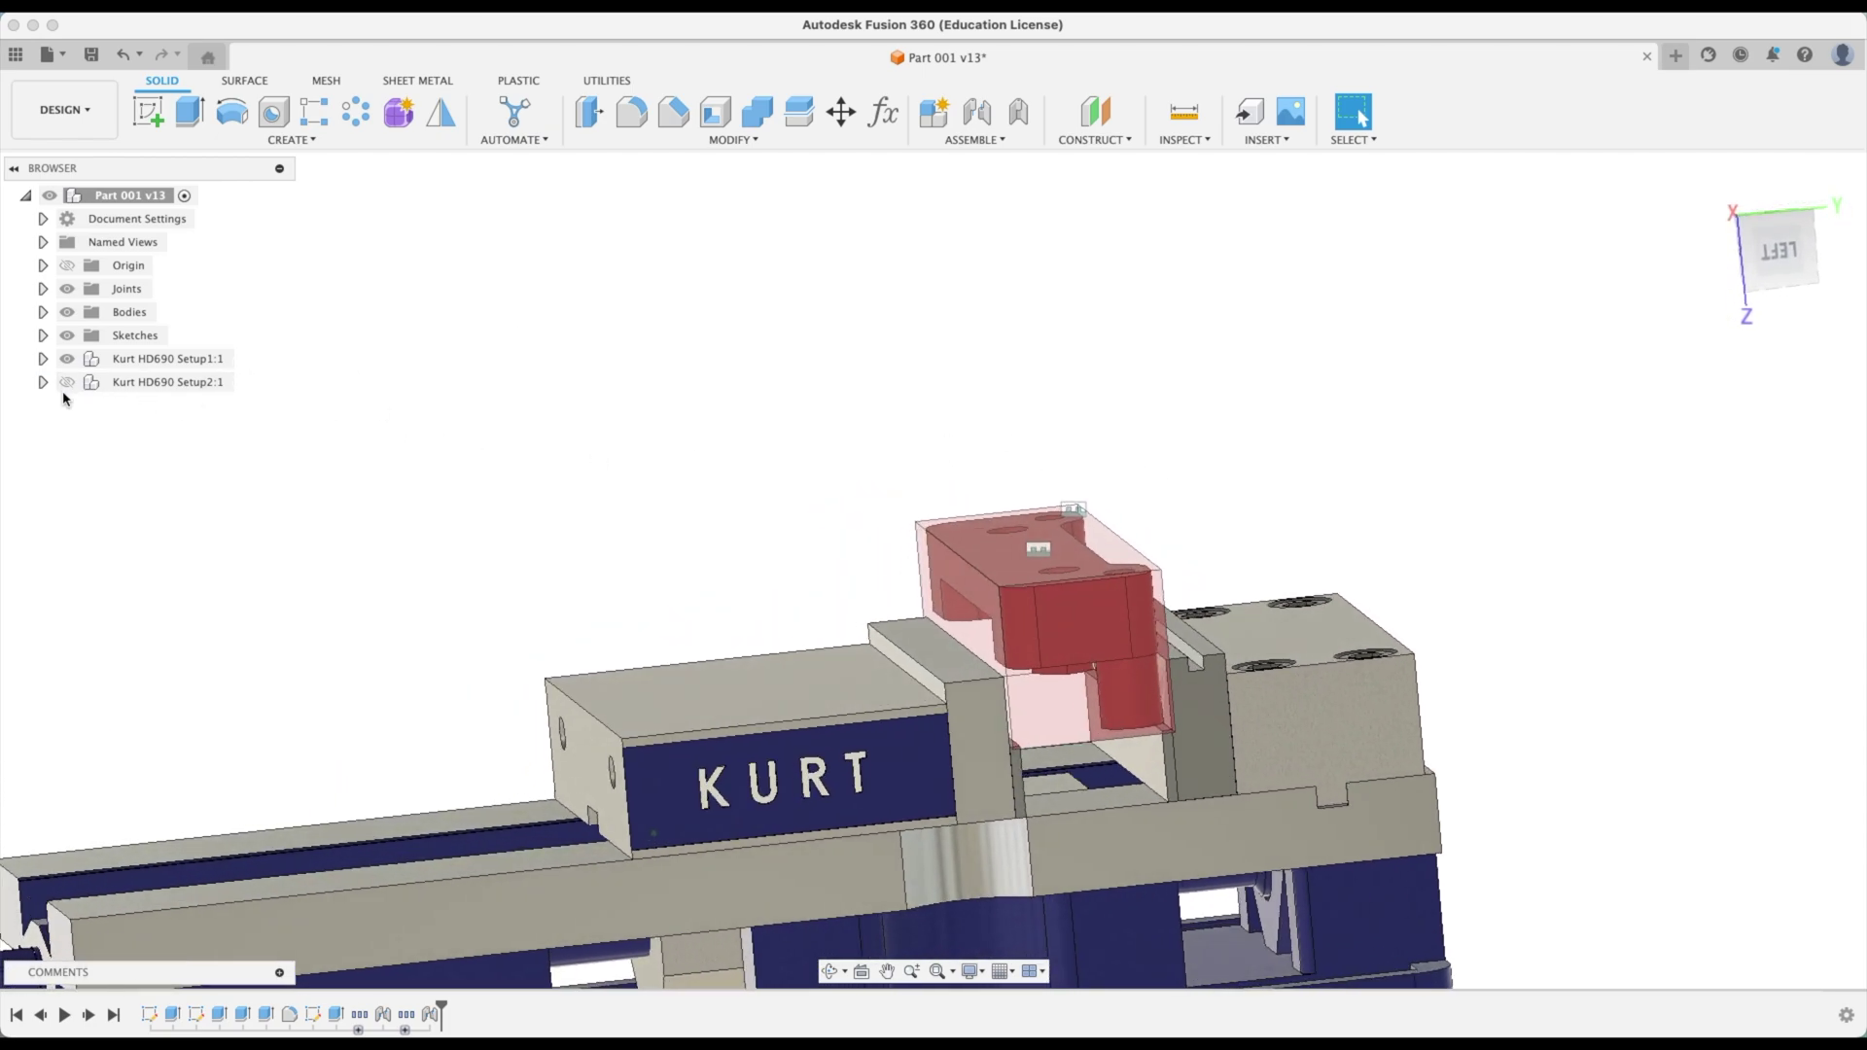
click(67, 383)
click(67, 359)
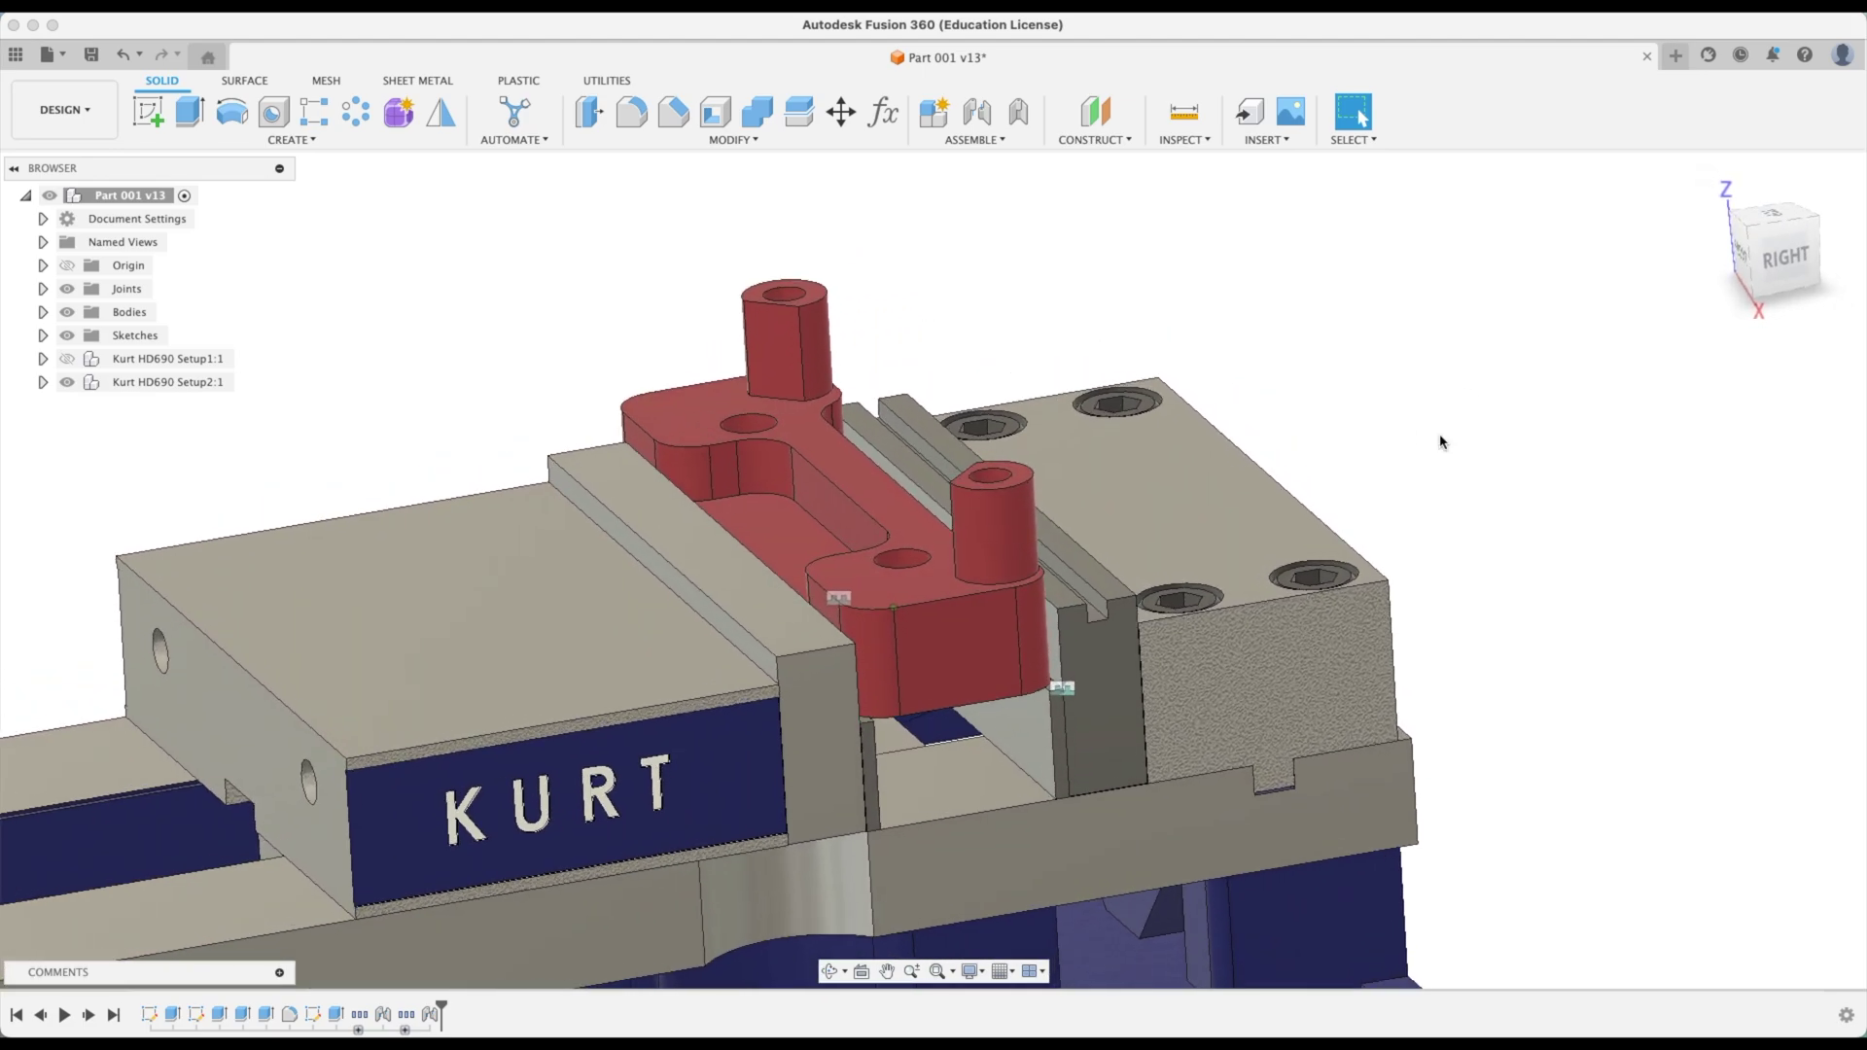
Examine how the part sits between the Setup2 vise's jaws, especially where its back side meets the grooved jaw plate
shift+middle_drag(1440, 443, 1219, 340)
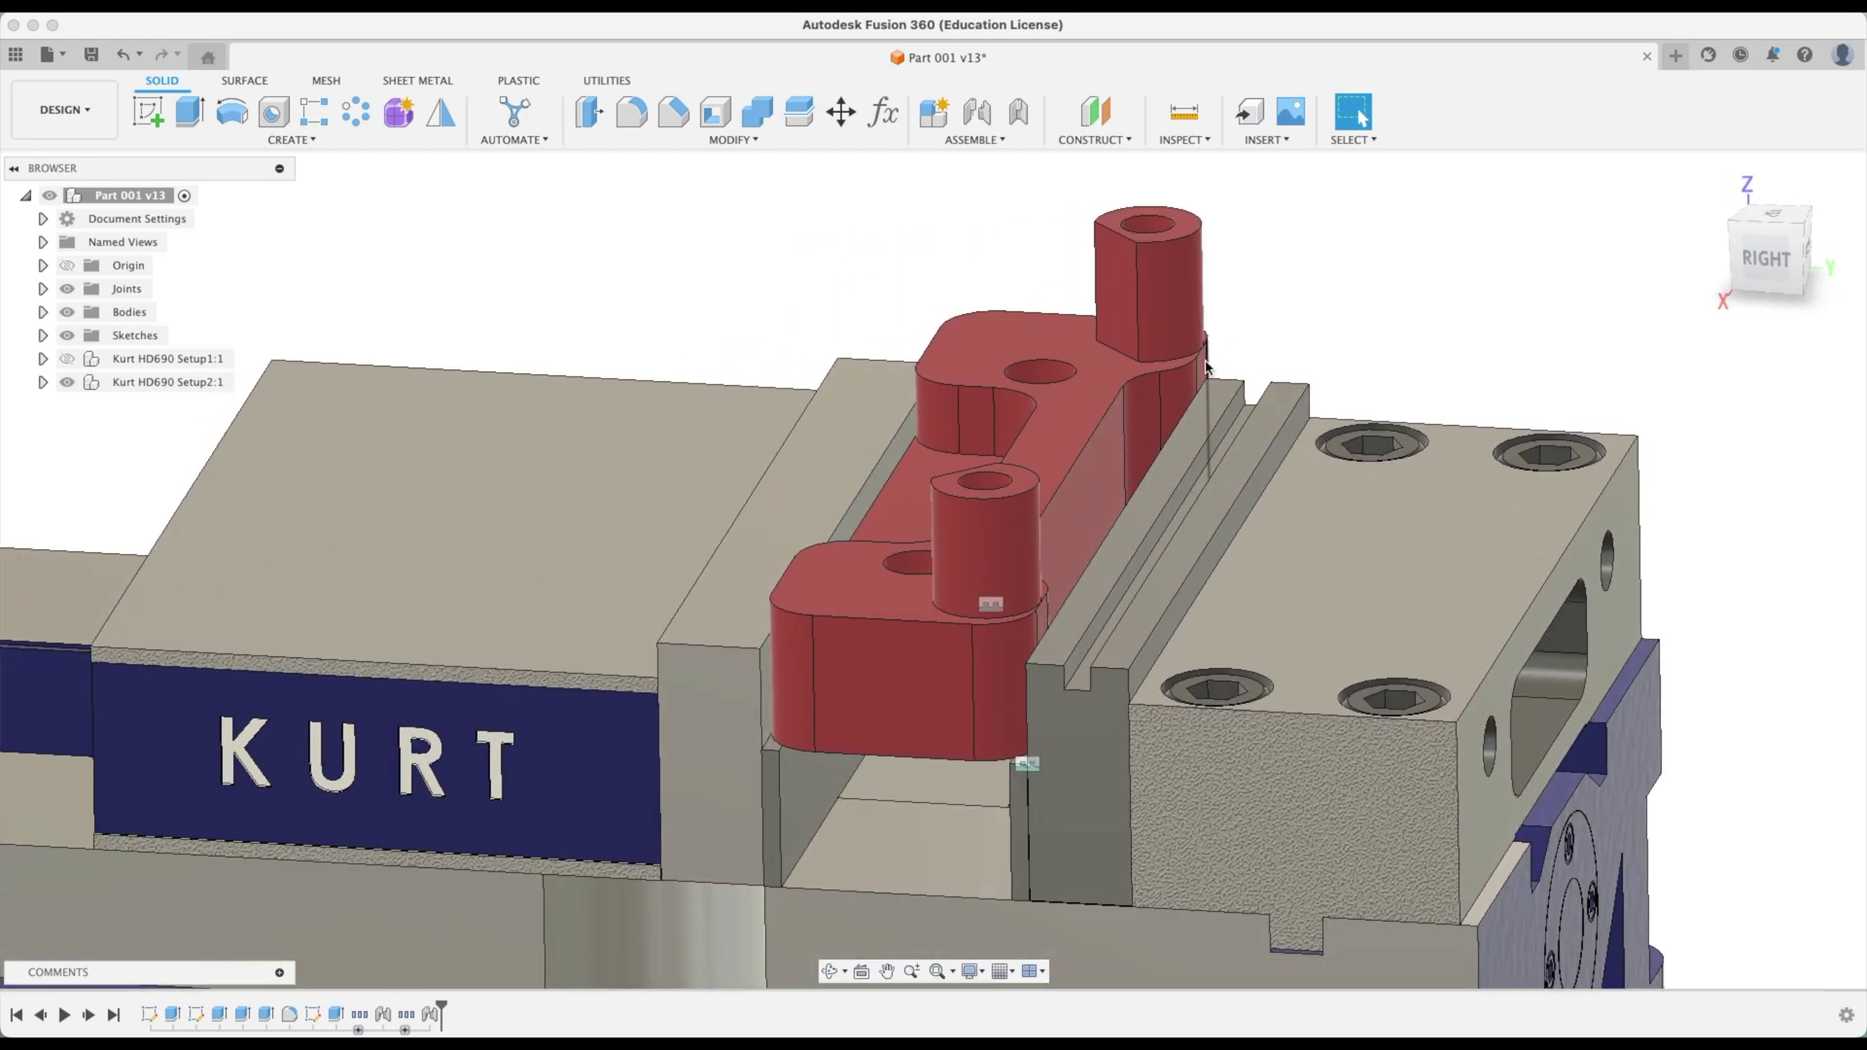
scroll(1204, 372, up, 5)
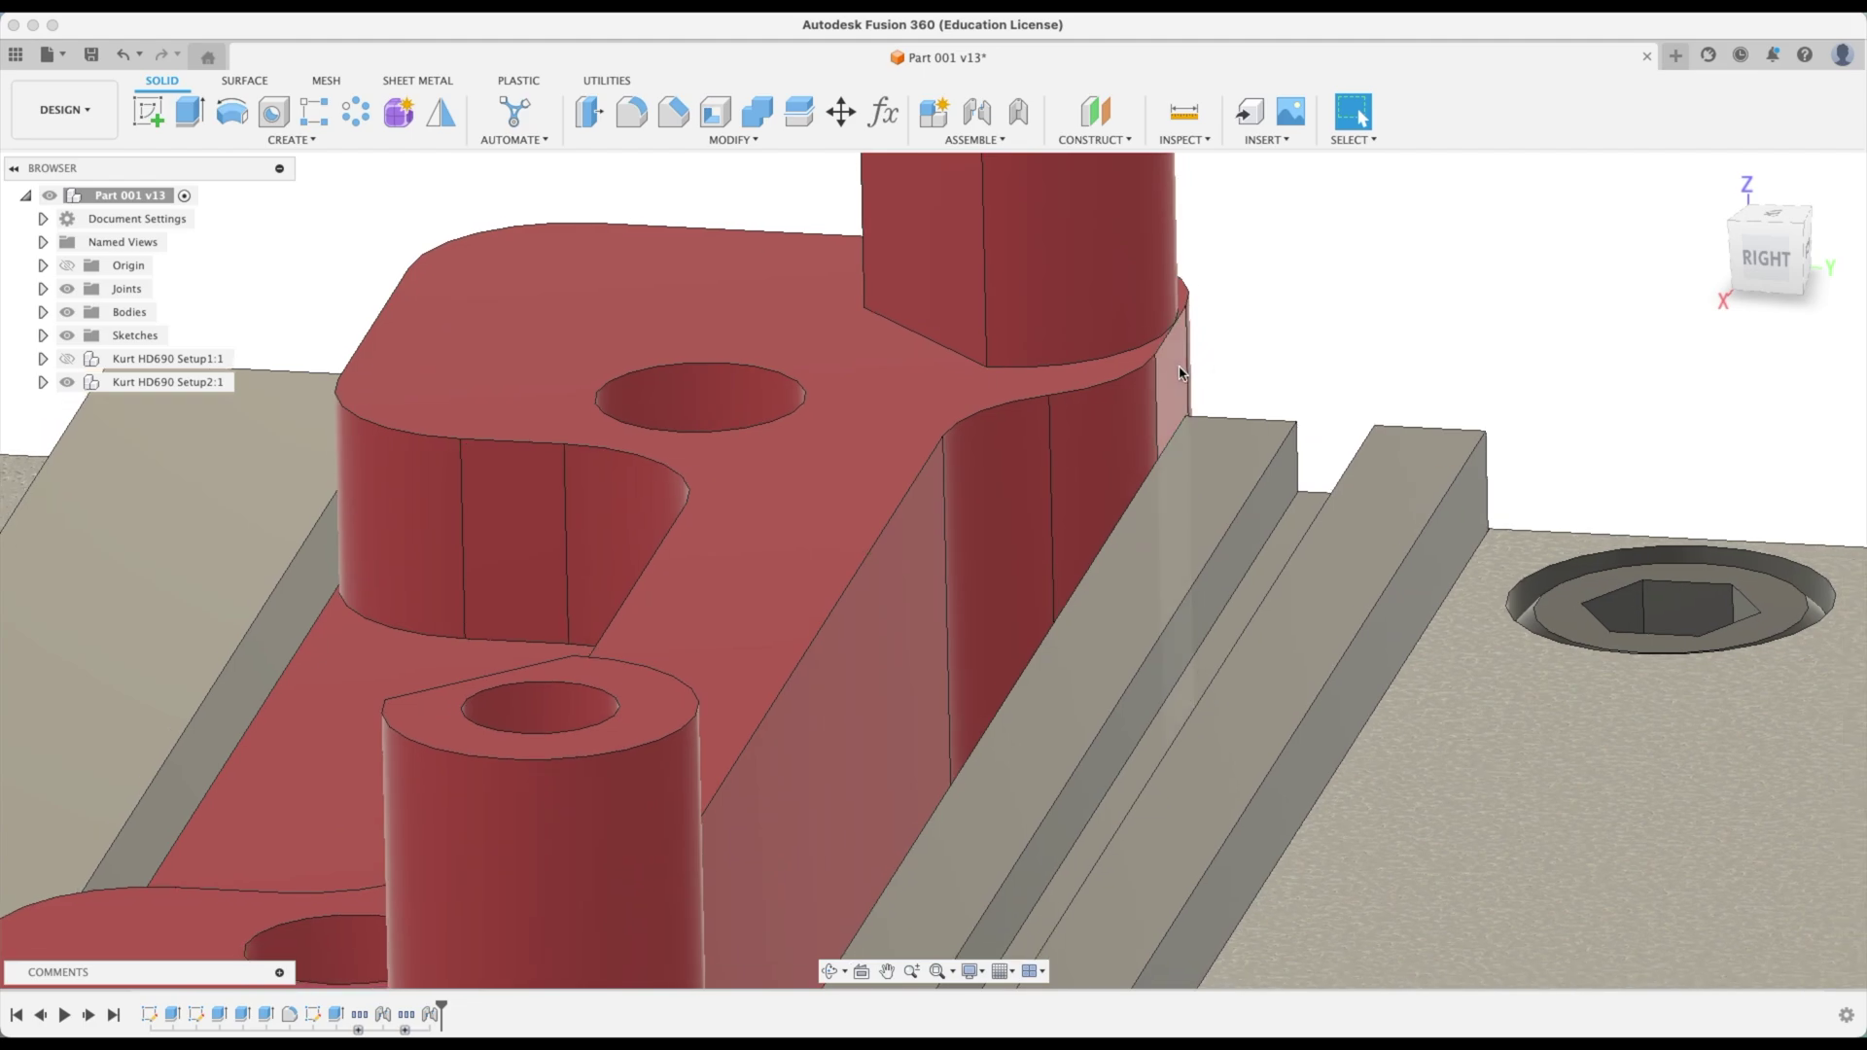
scroll(1178, 377, down, 5)
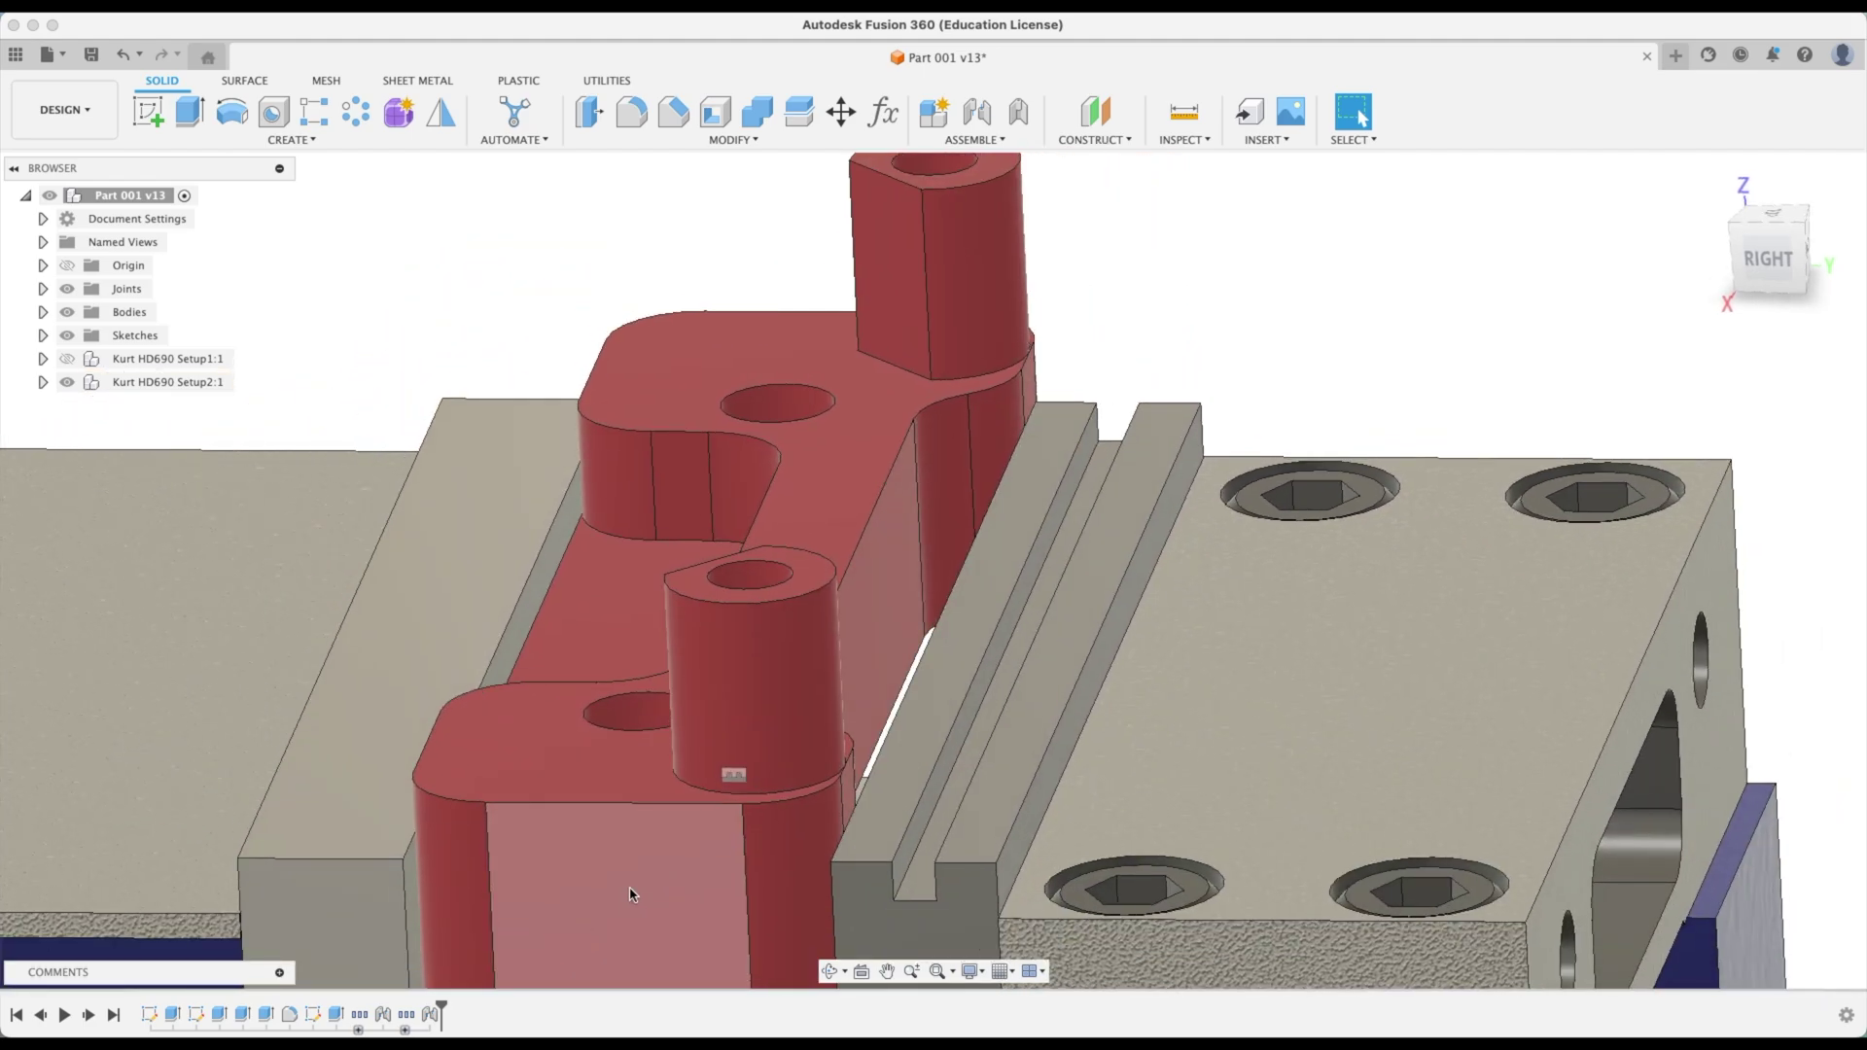
shift+middle_drag(668, 872, 833, 851)
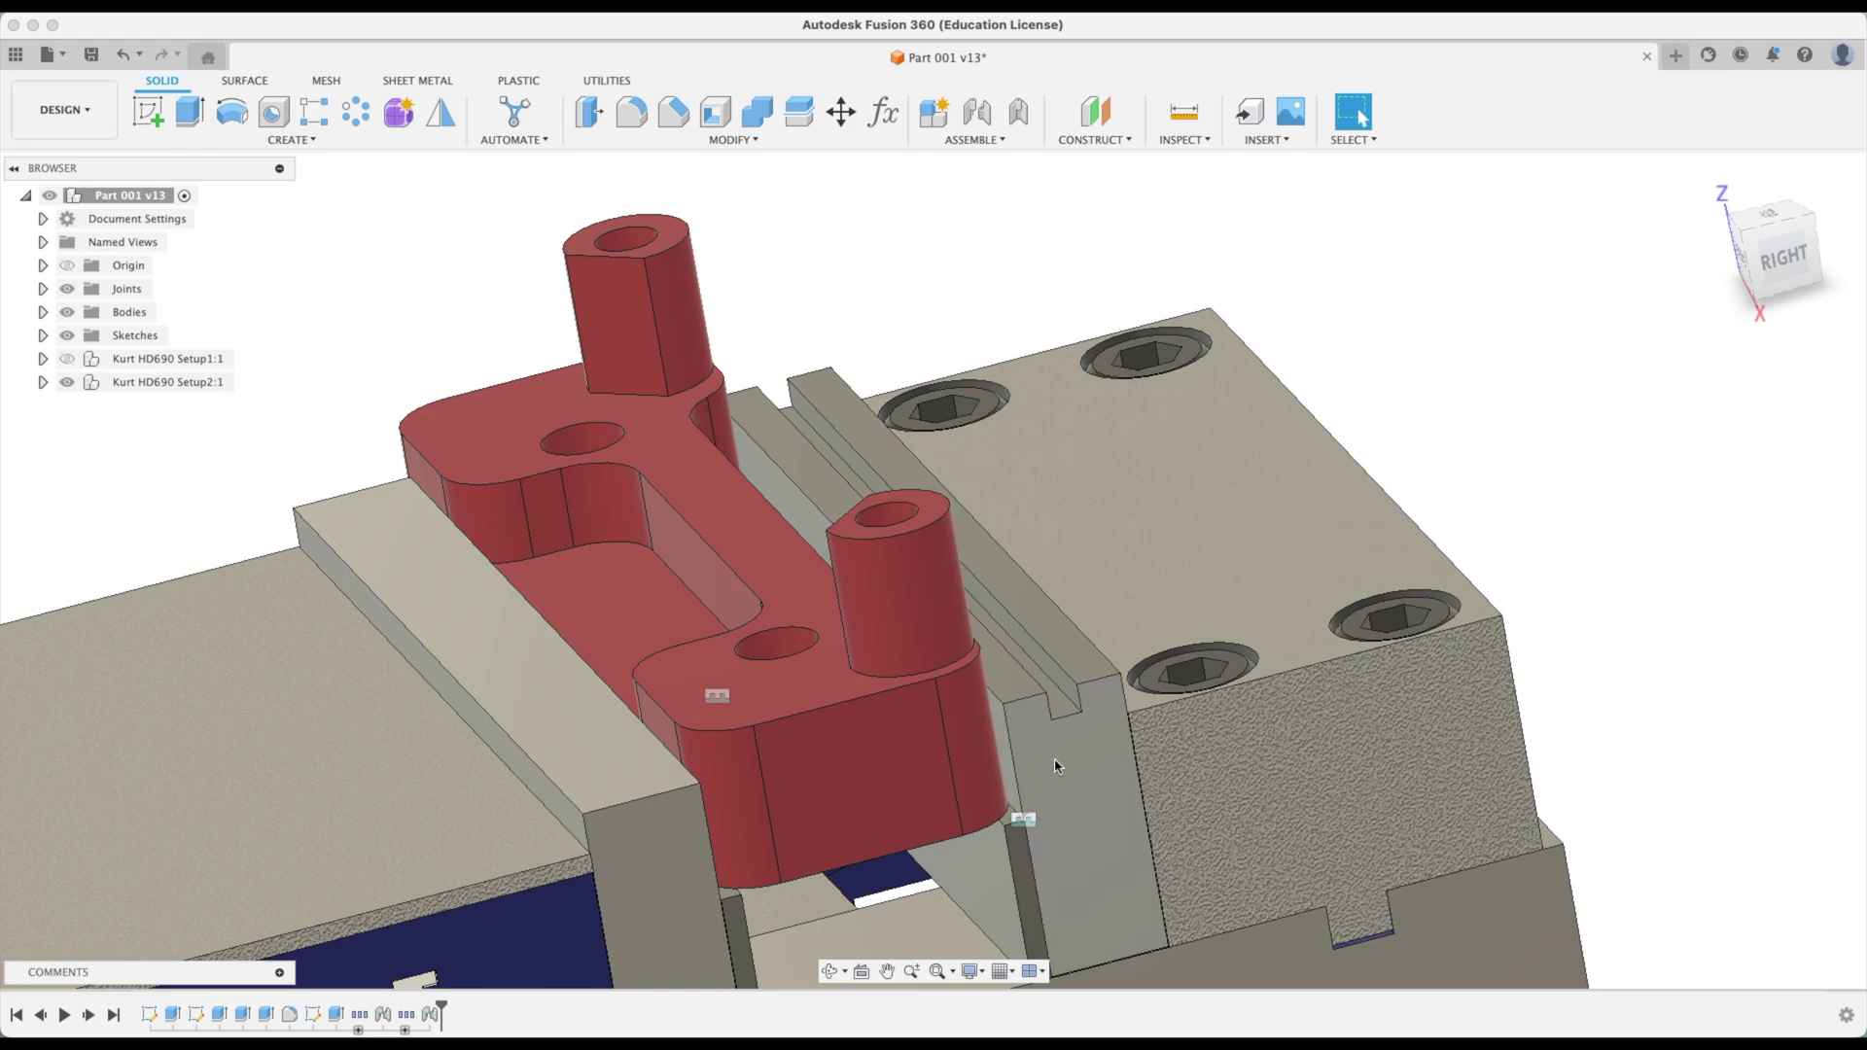
shift+middle_drag(1069, 754, 391, 514)
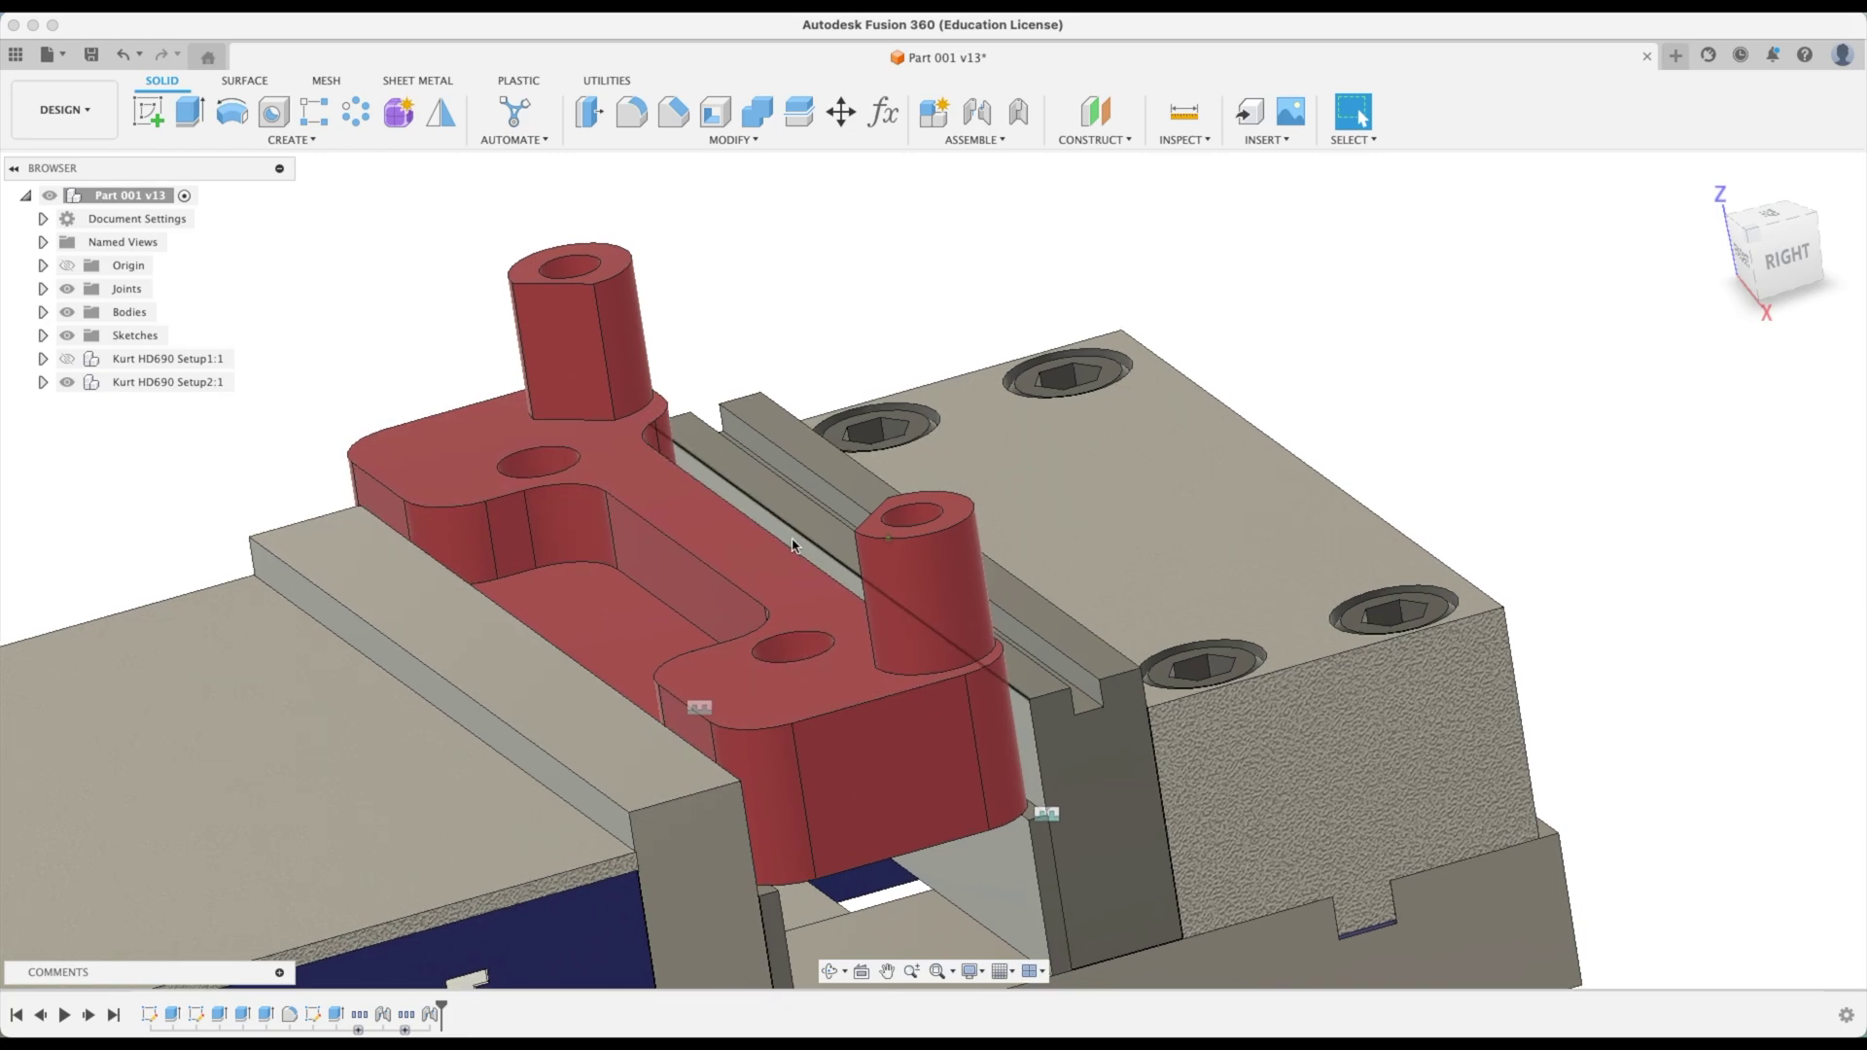
shift+middle_drag(696, 700, 845, 533)
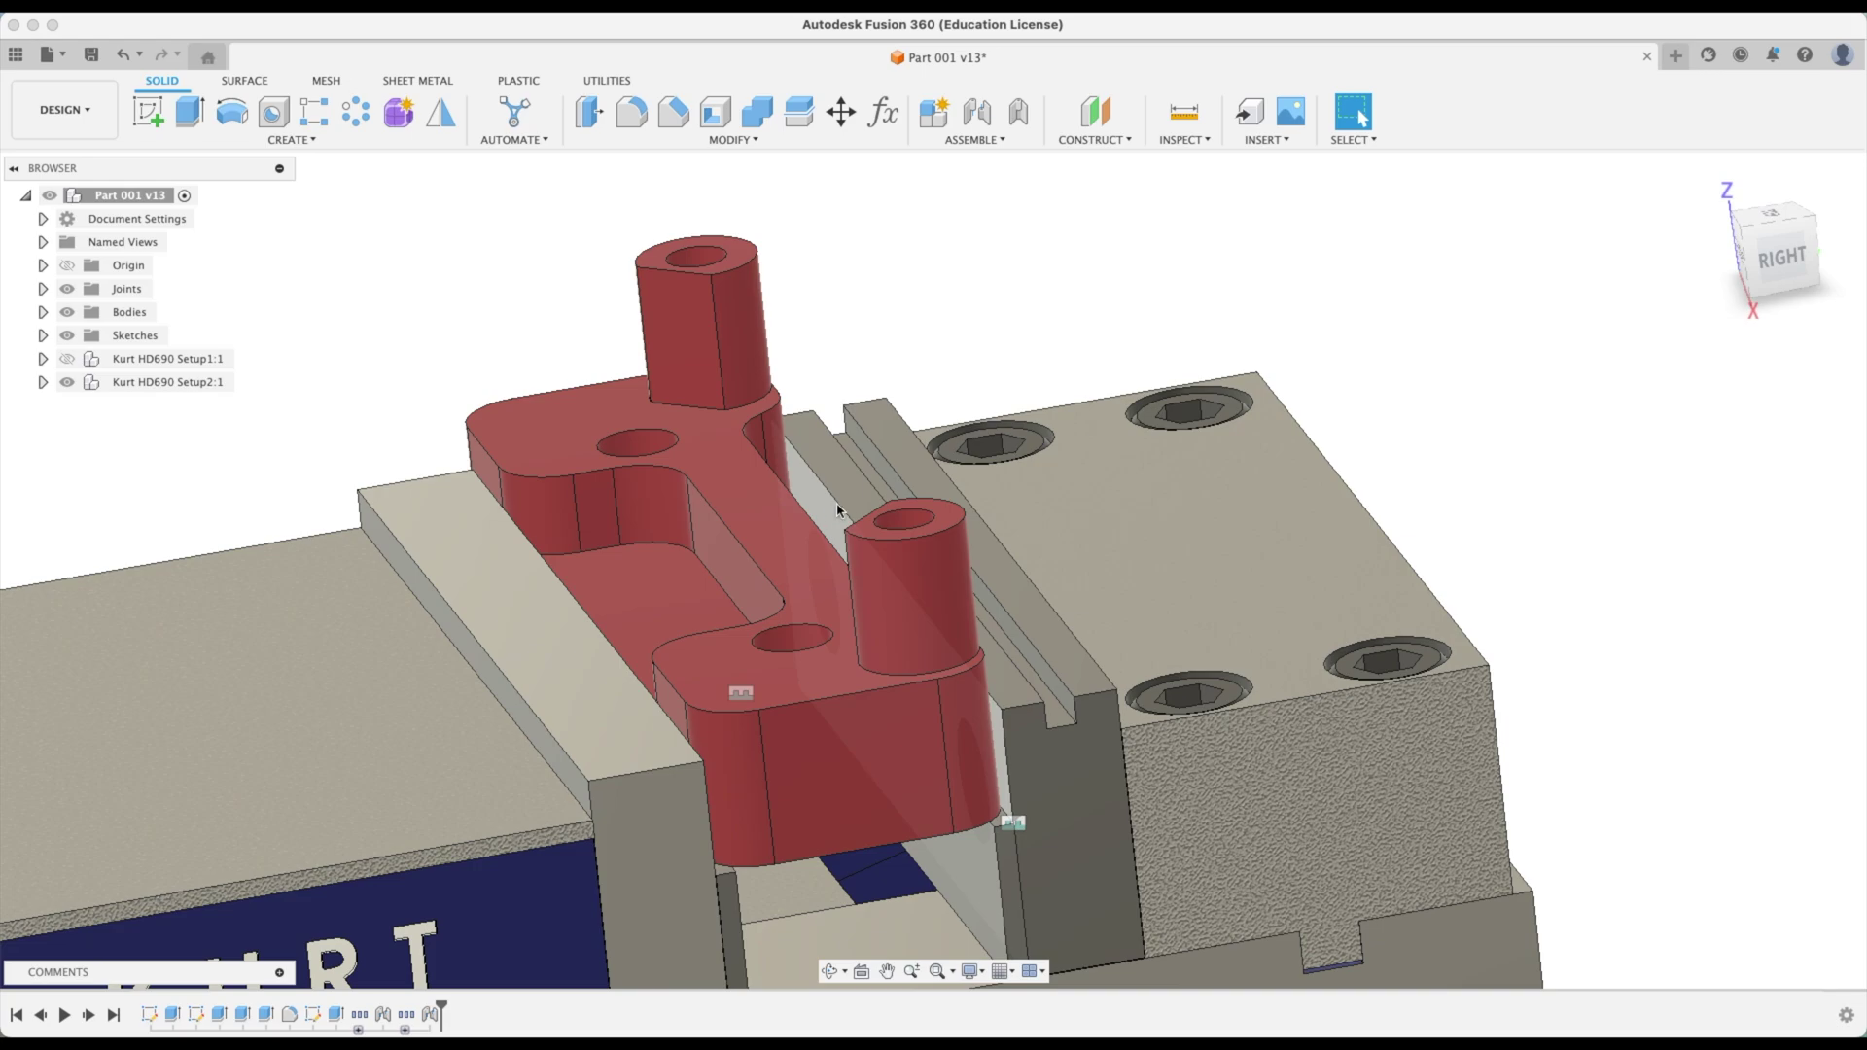
scroll(1513, 396, down, 10)
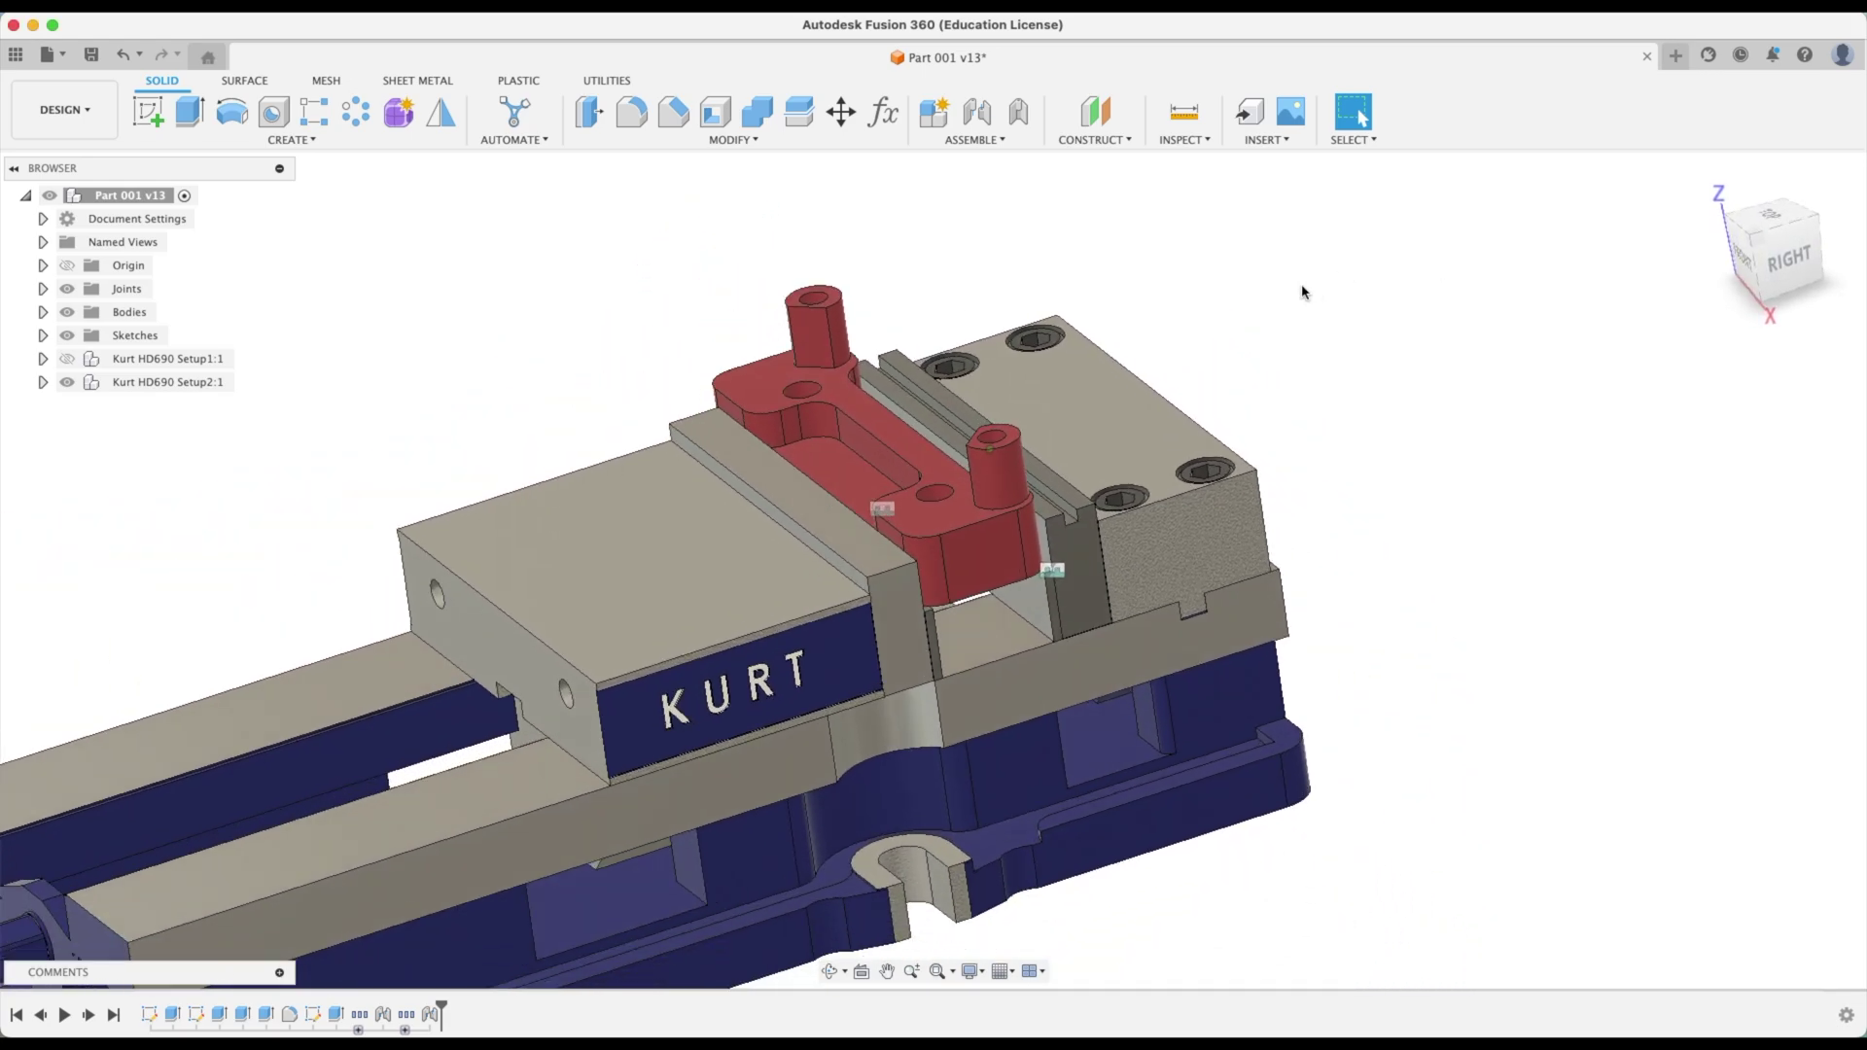
Switch to the Manufacture workspace and compare the stock and orientation of Setup1 and Setup2 by activating each
click(77, 115)
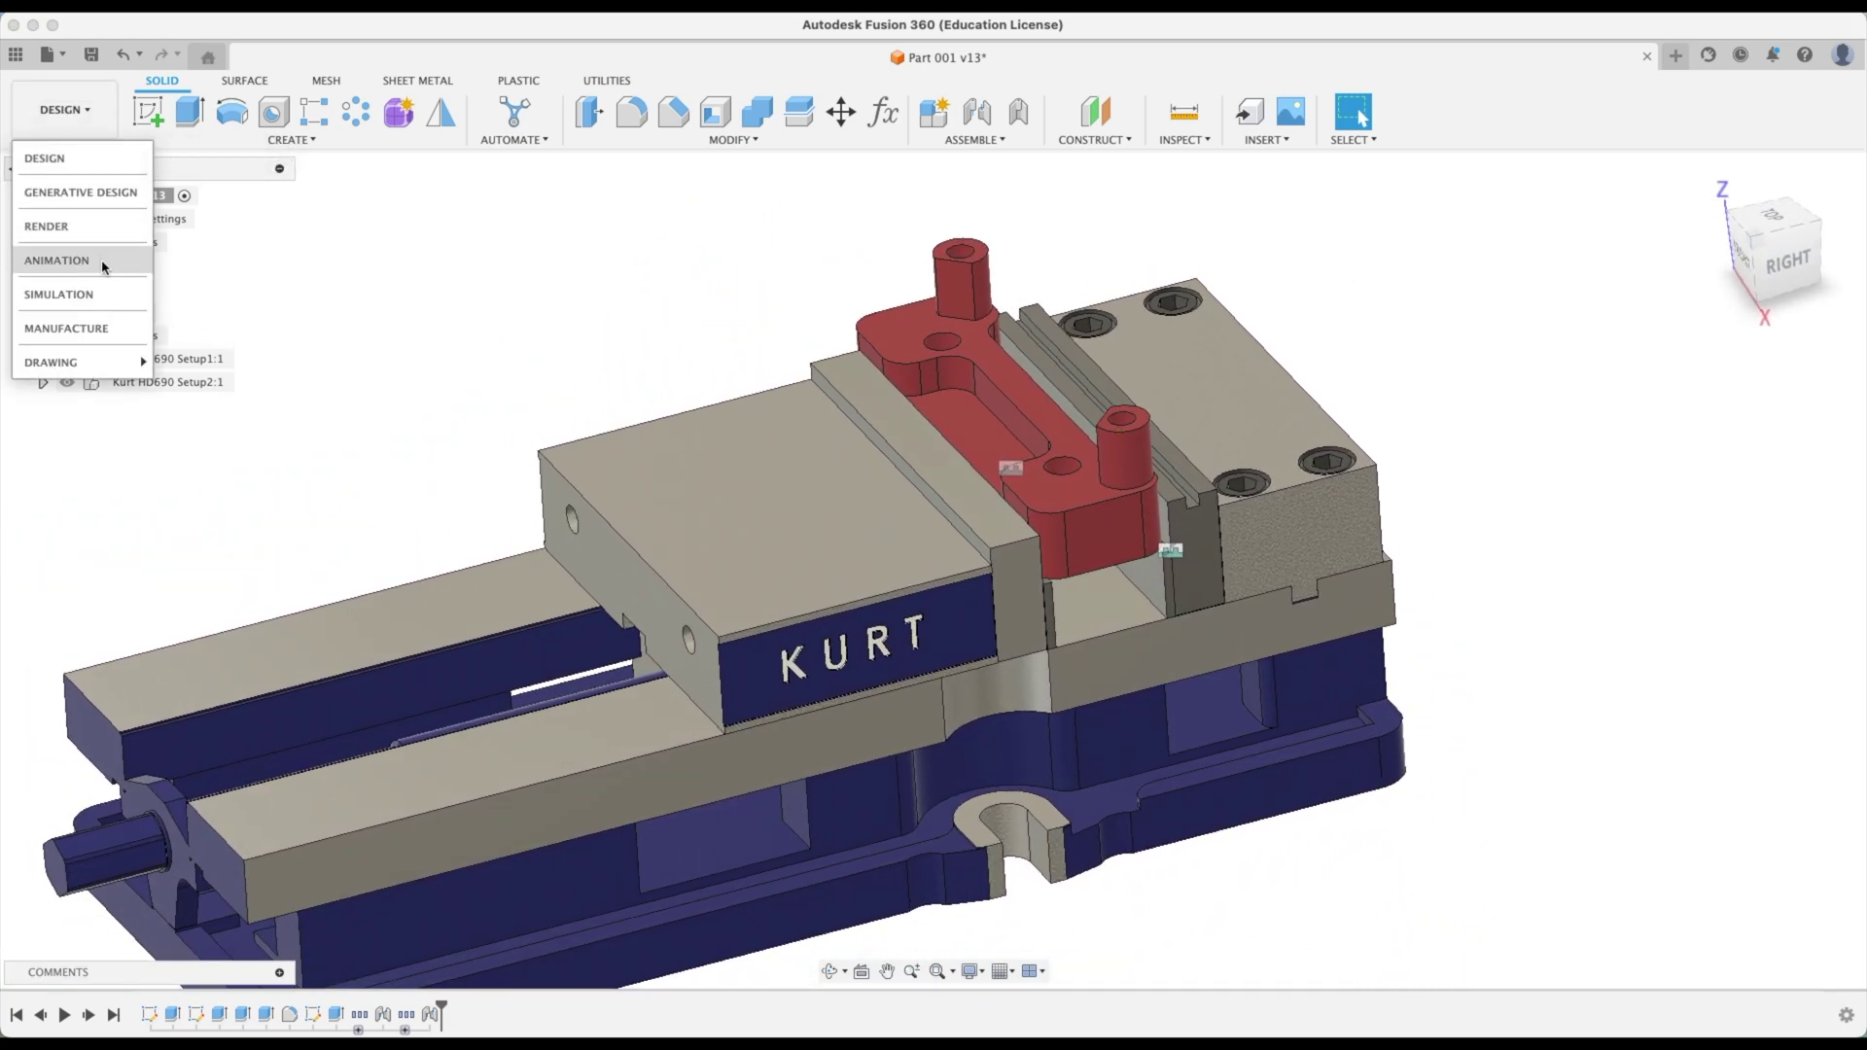
click(98, 323)
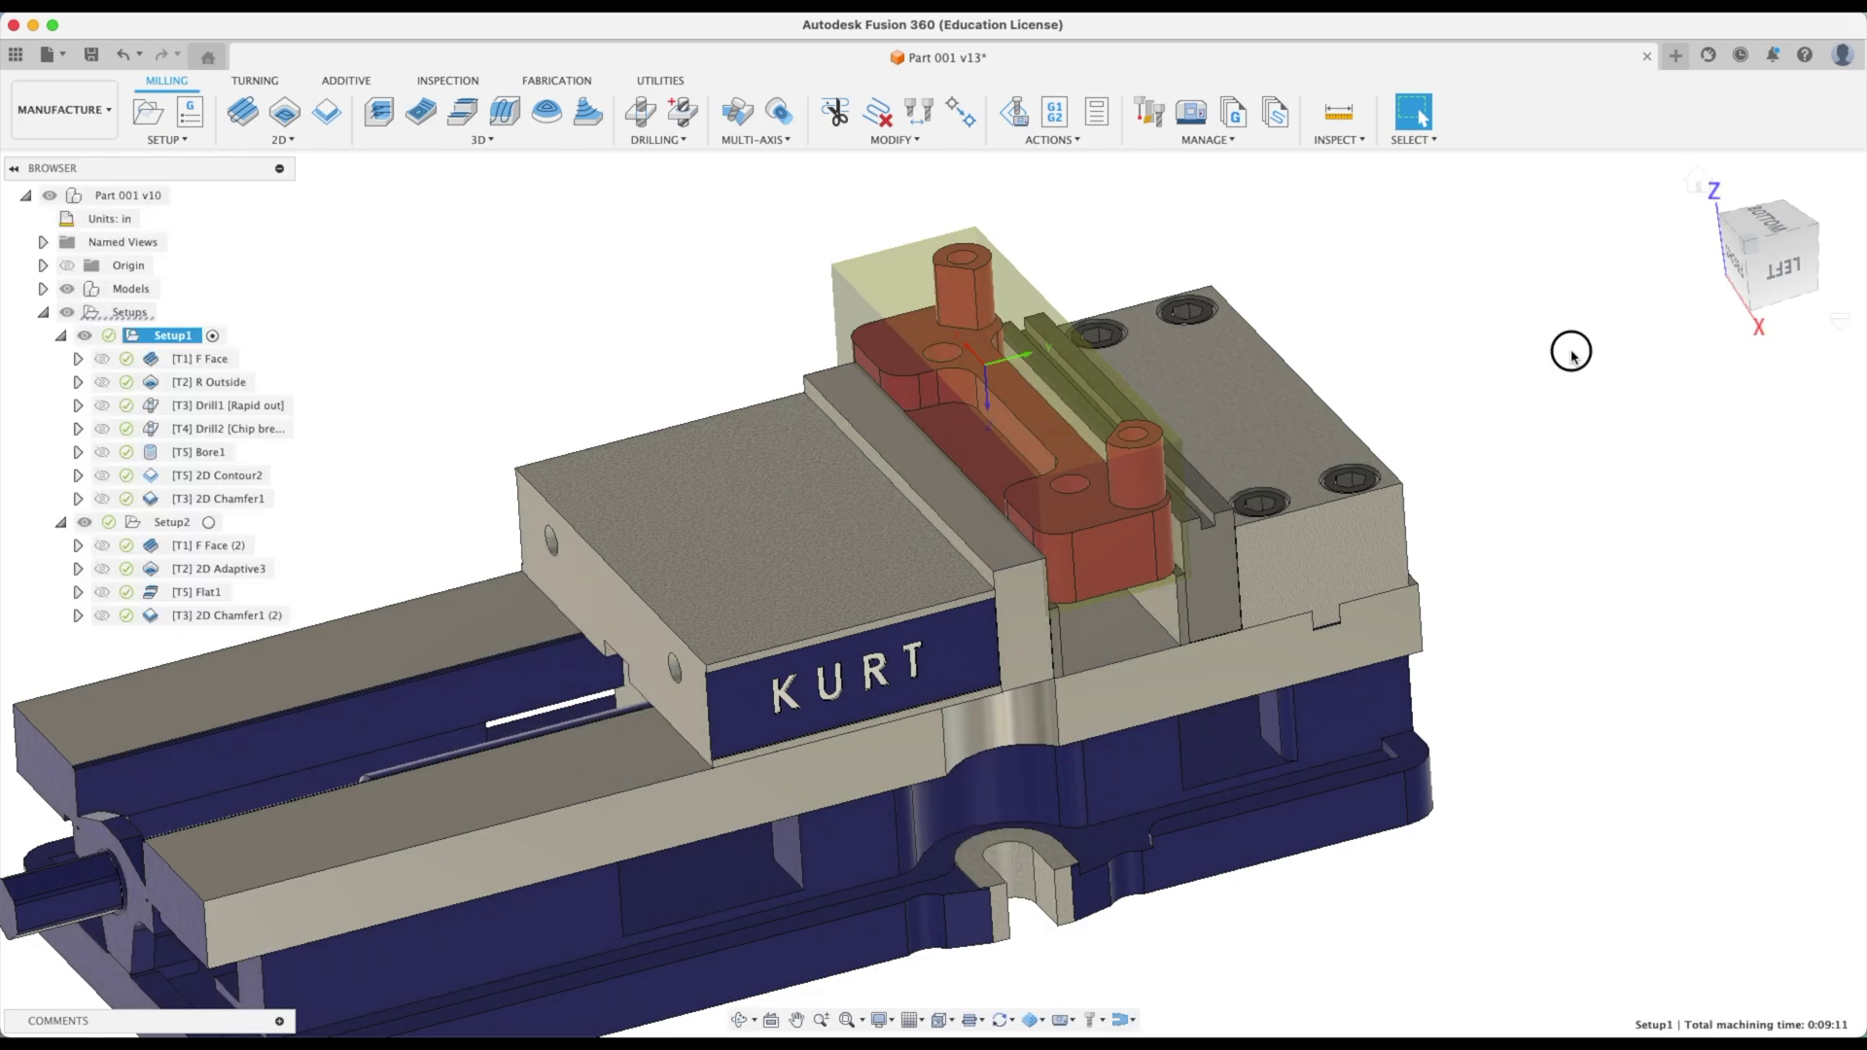
click(1572, 358)
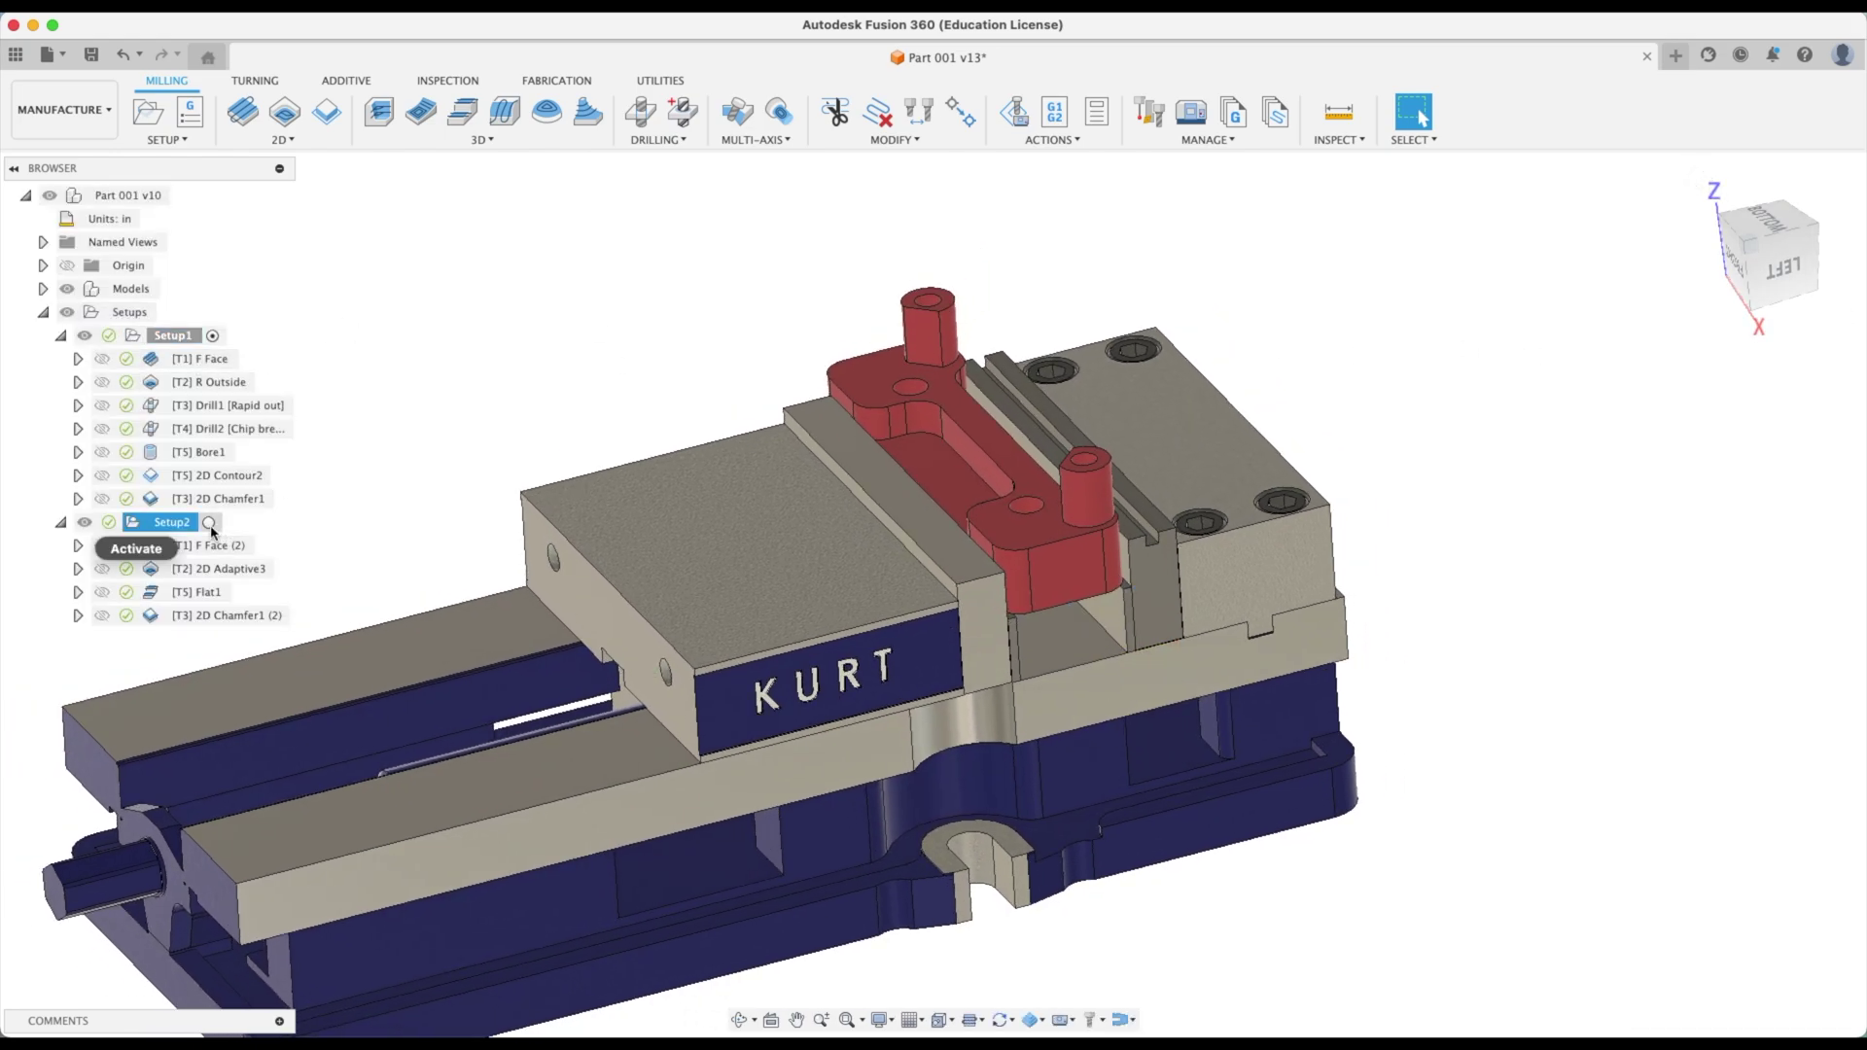
click(210, 525)
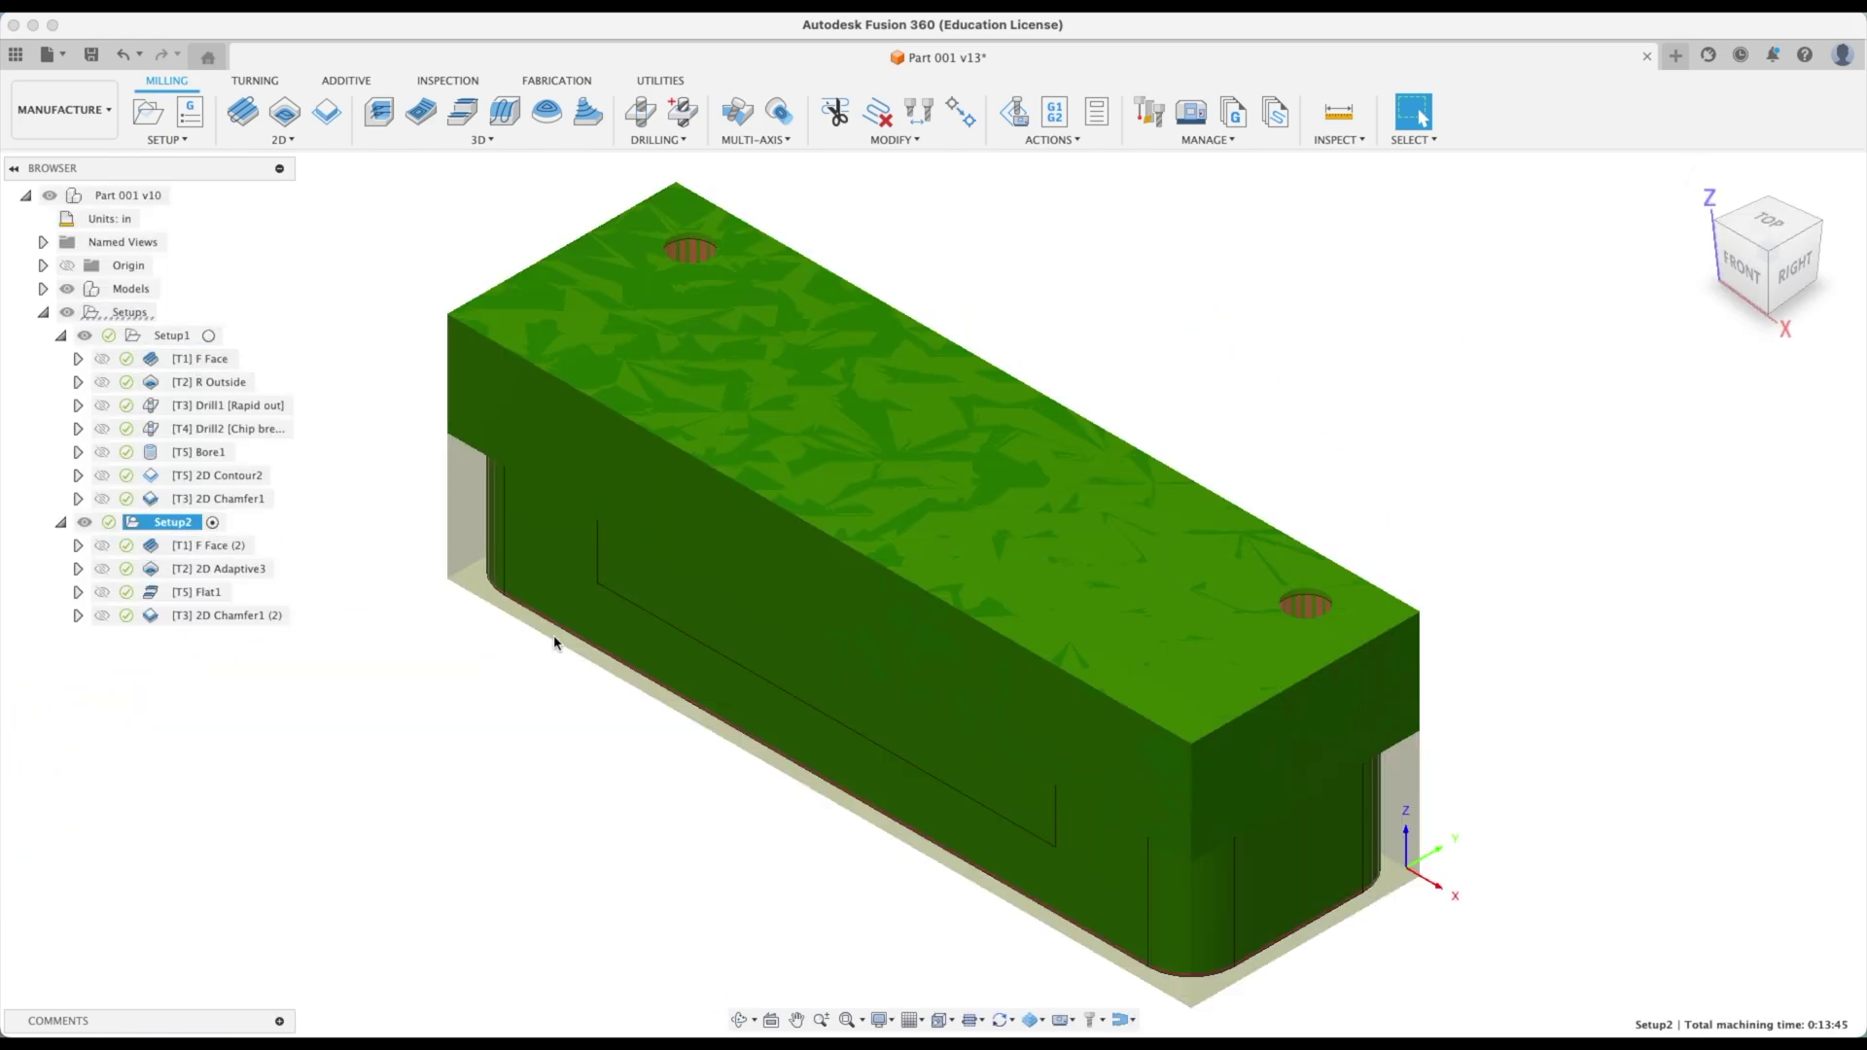
click(208, 336)
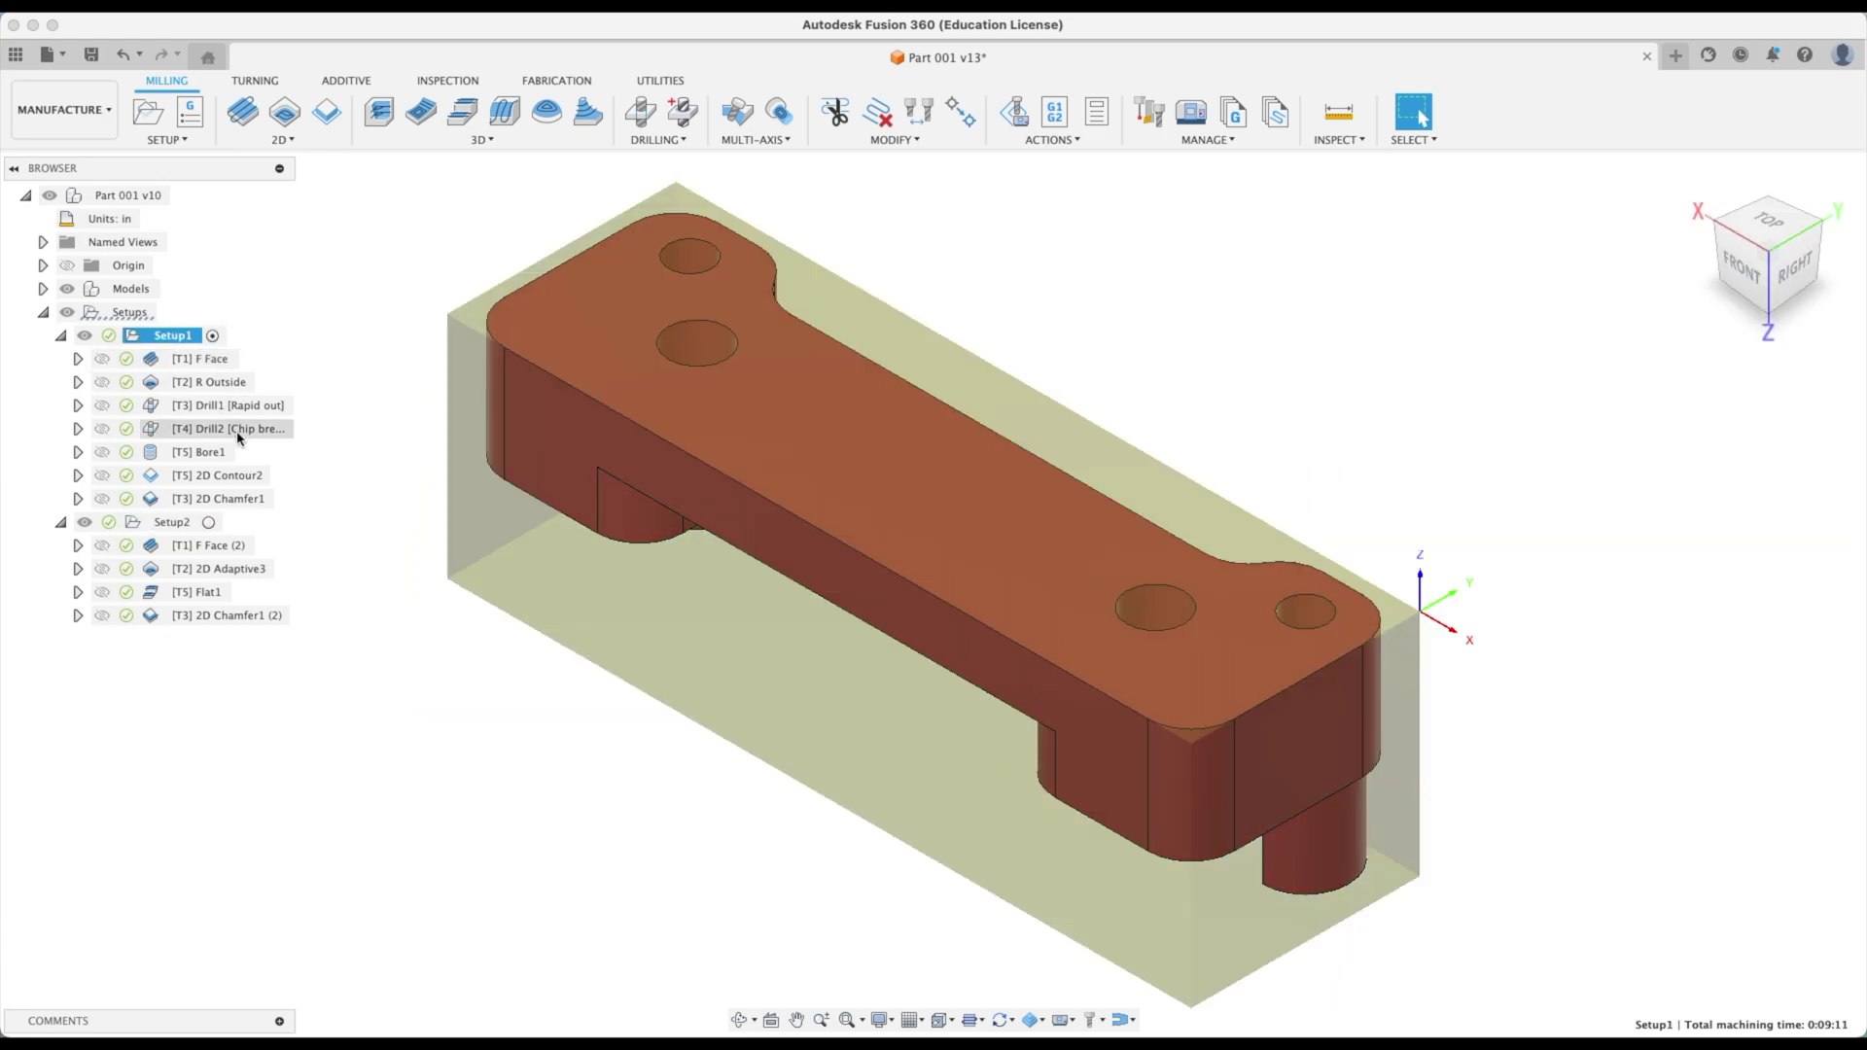
click(210, 525)
Edit Setup1, enable its fixture option and assign Vise Components:1 from the Kurt HD690 Setup1 assembly as the fixture
click(212, 336)
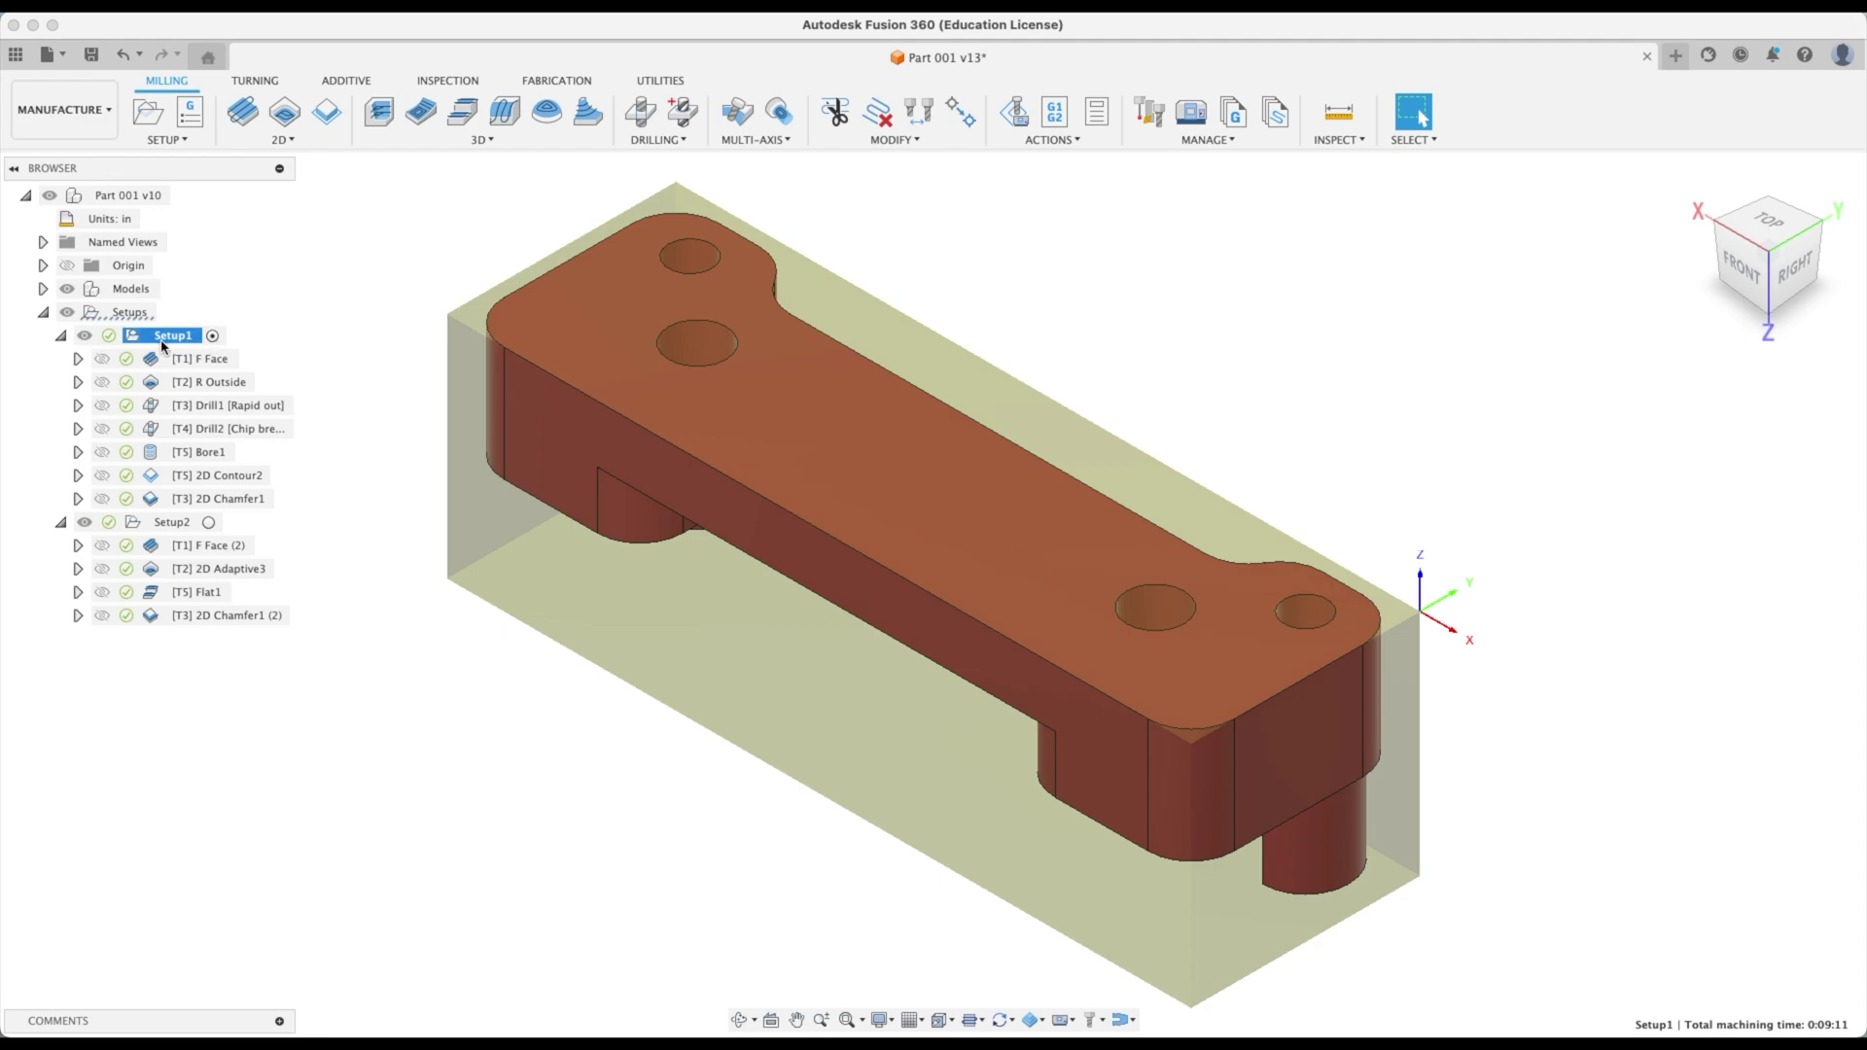
right_click(159, 340)
click(190, 353)
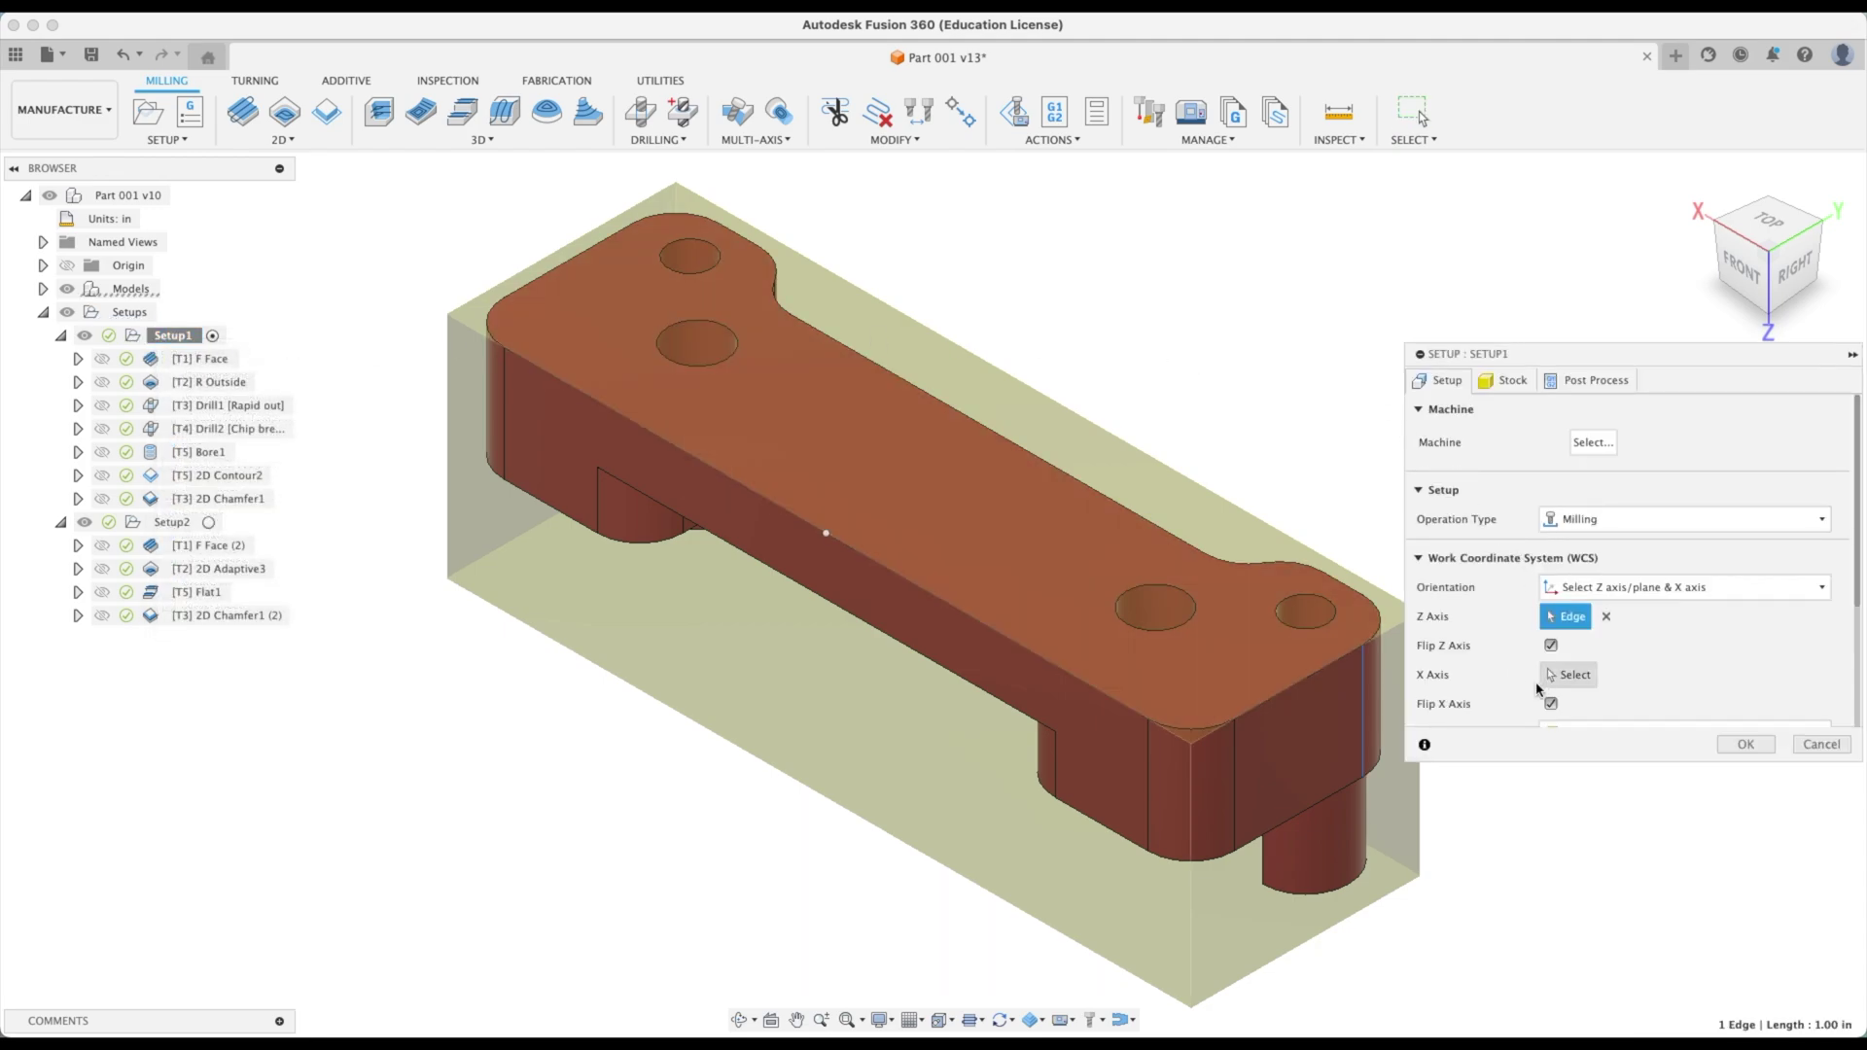
drag(1512, 761, 1536, 935)
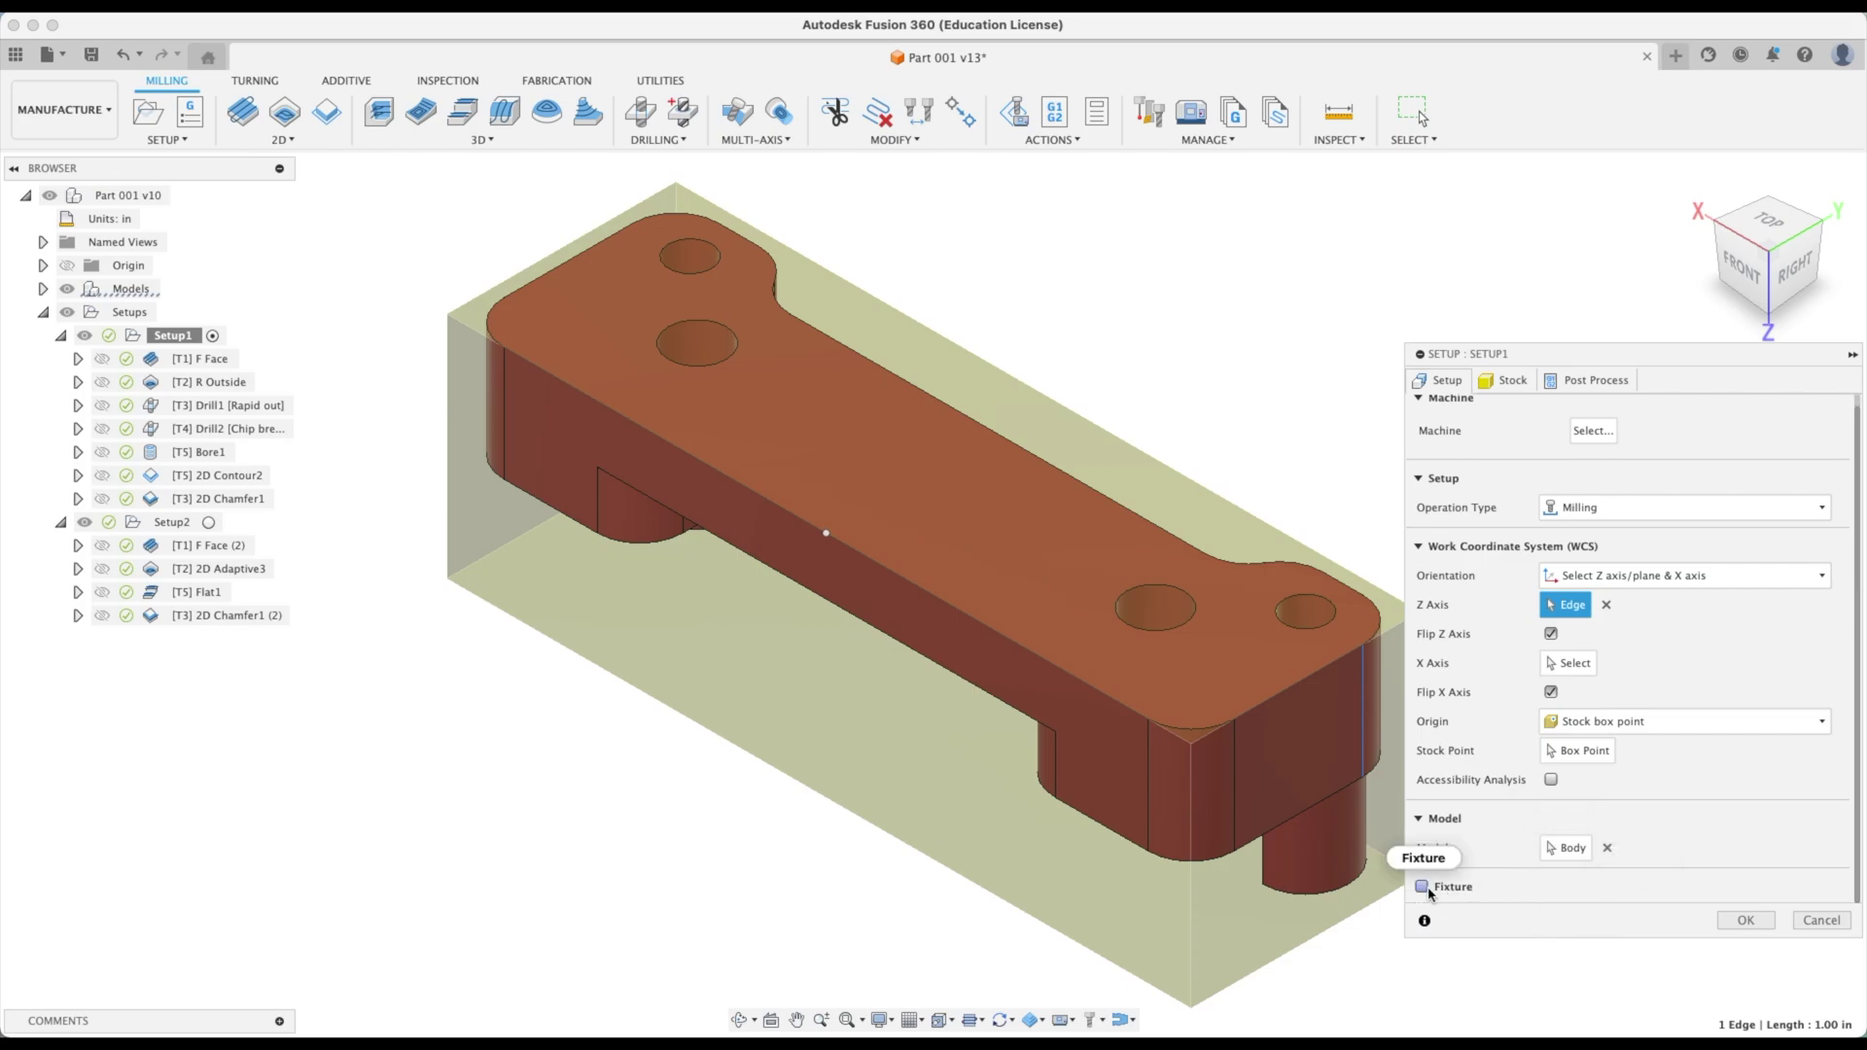
scroll(1453, 872, down, 2)
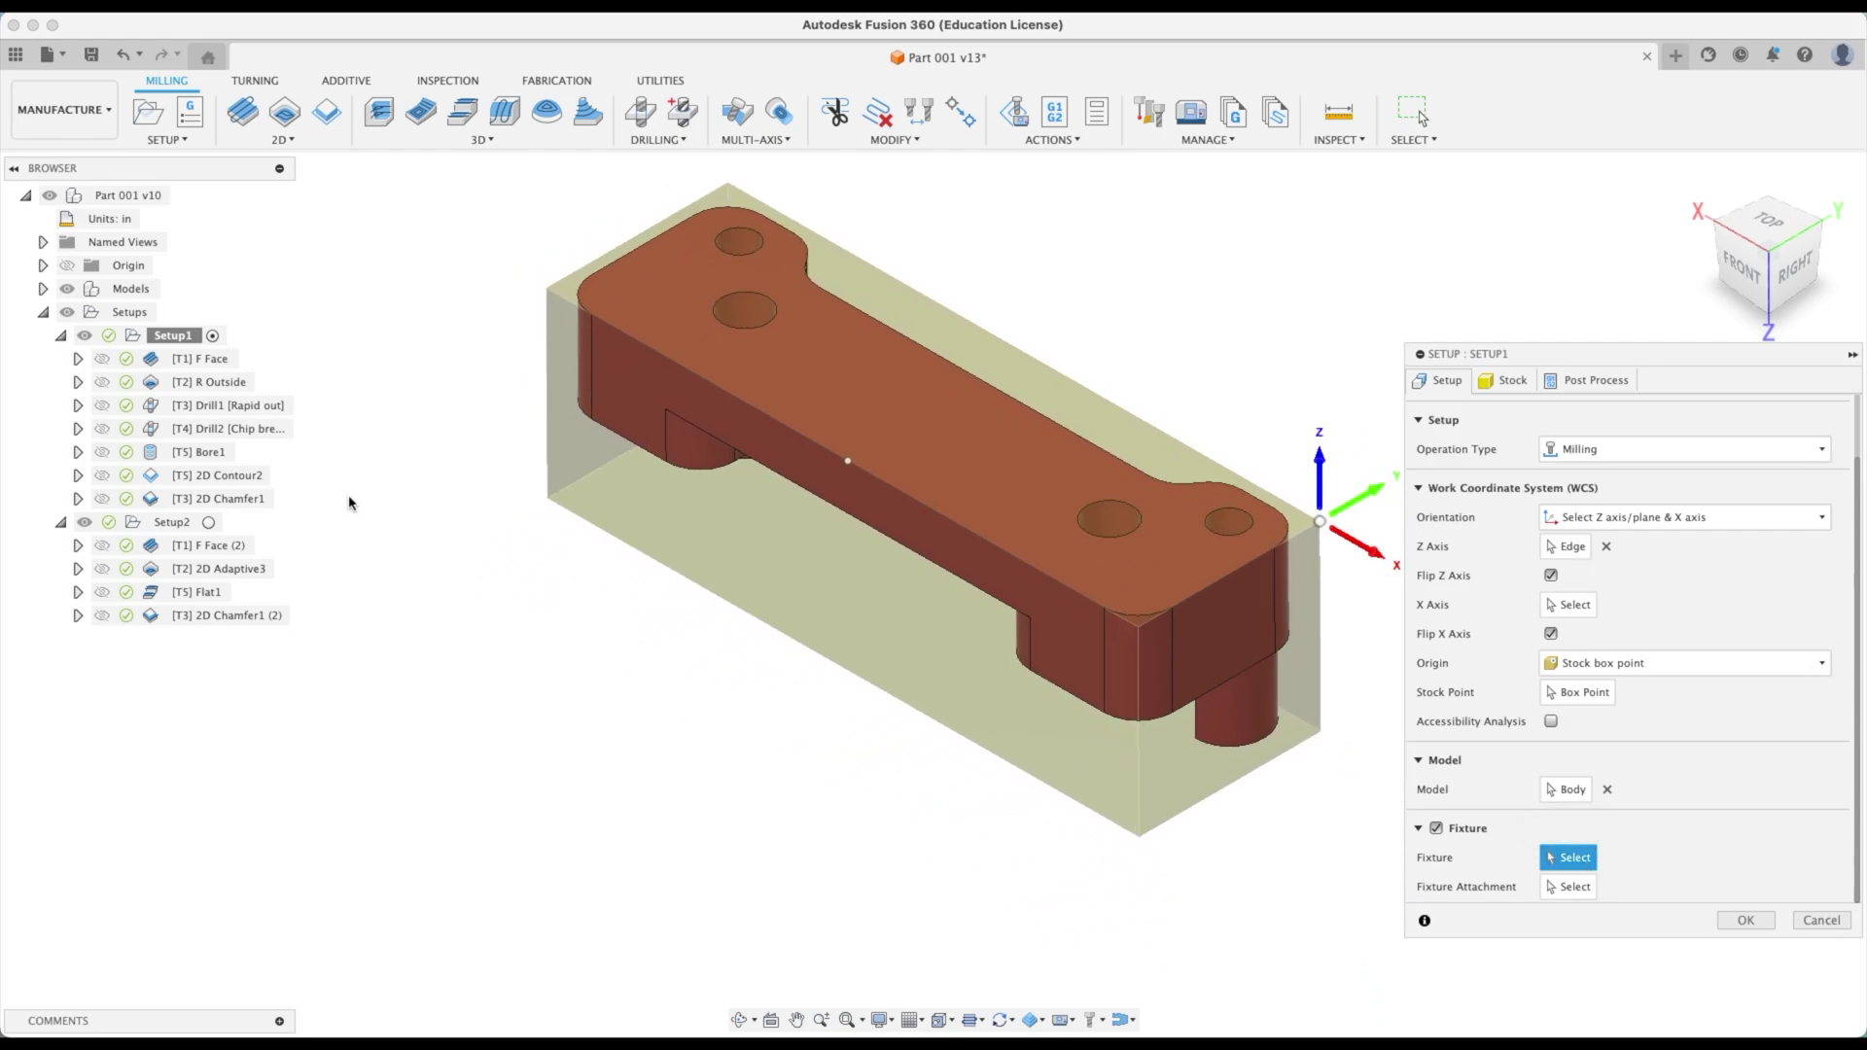
click(43, 289)
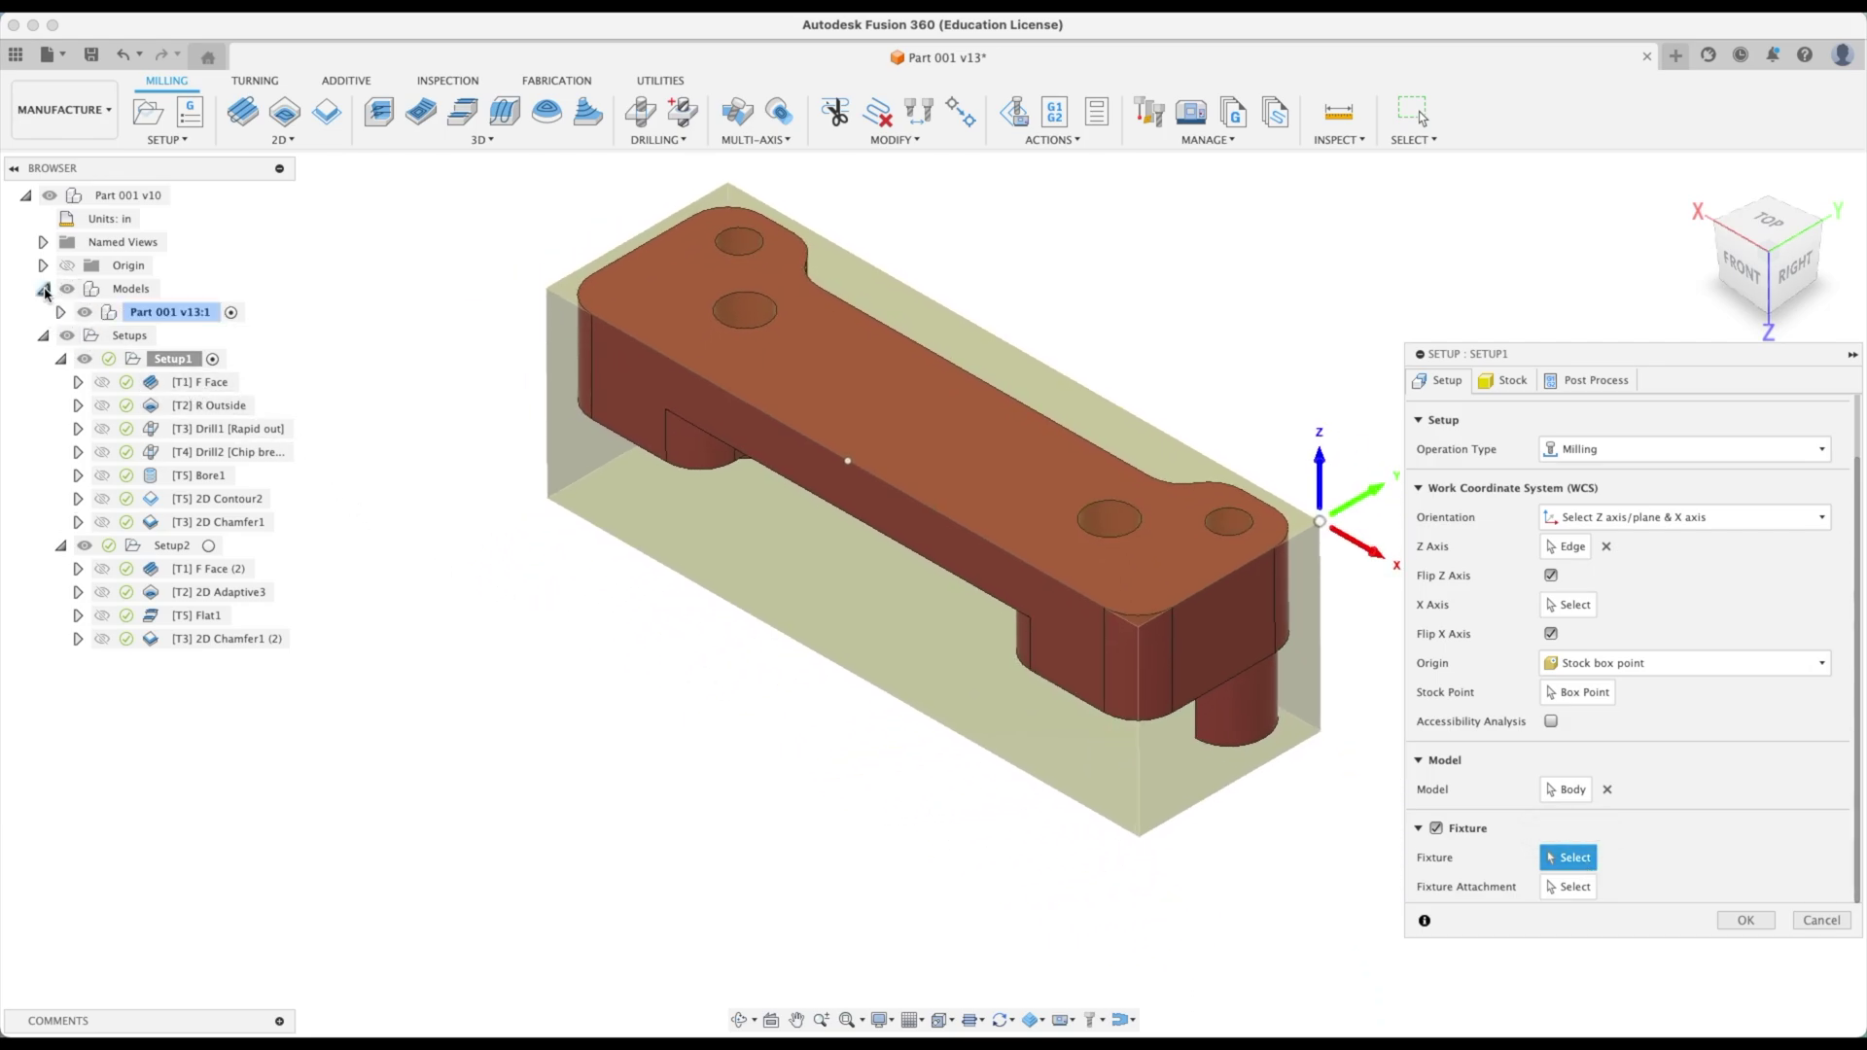
click(60, 312)
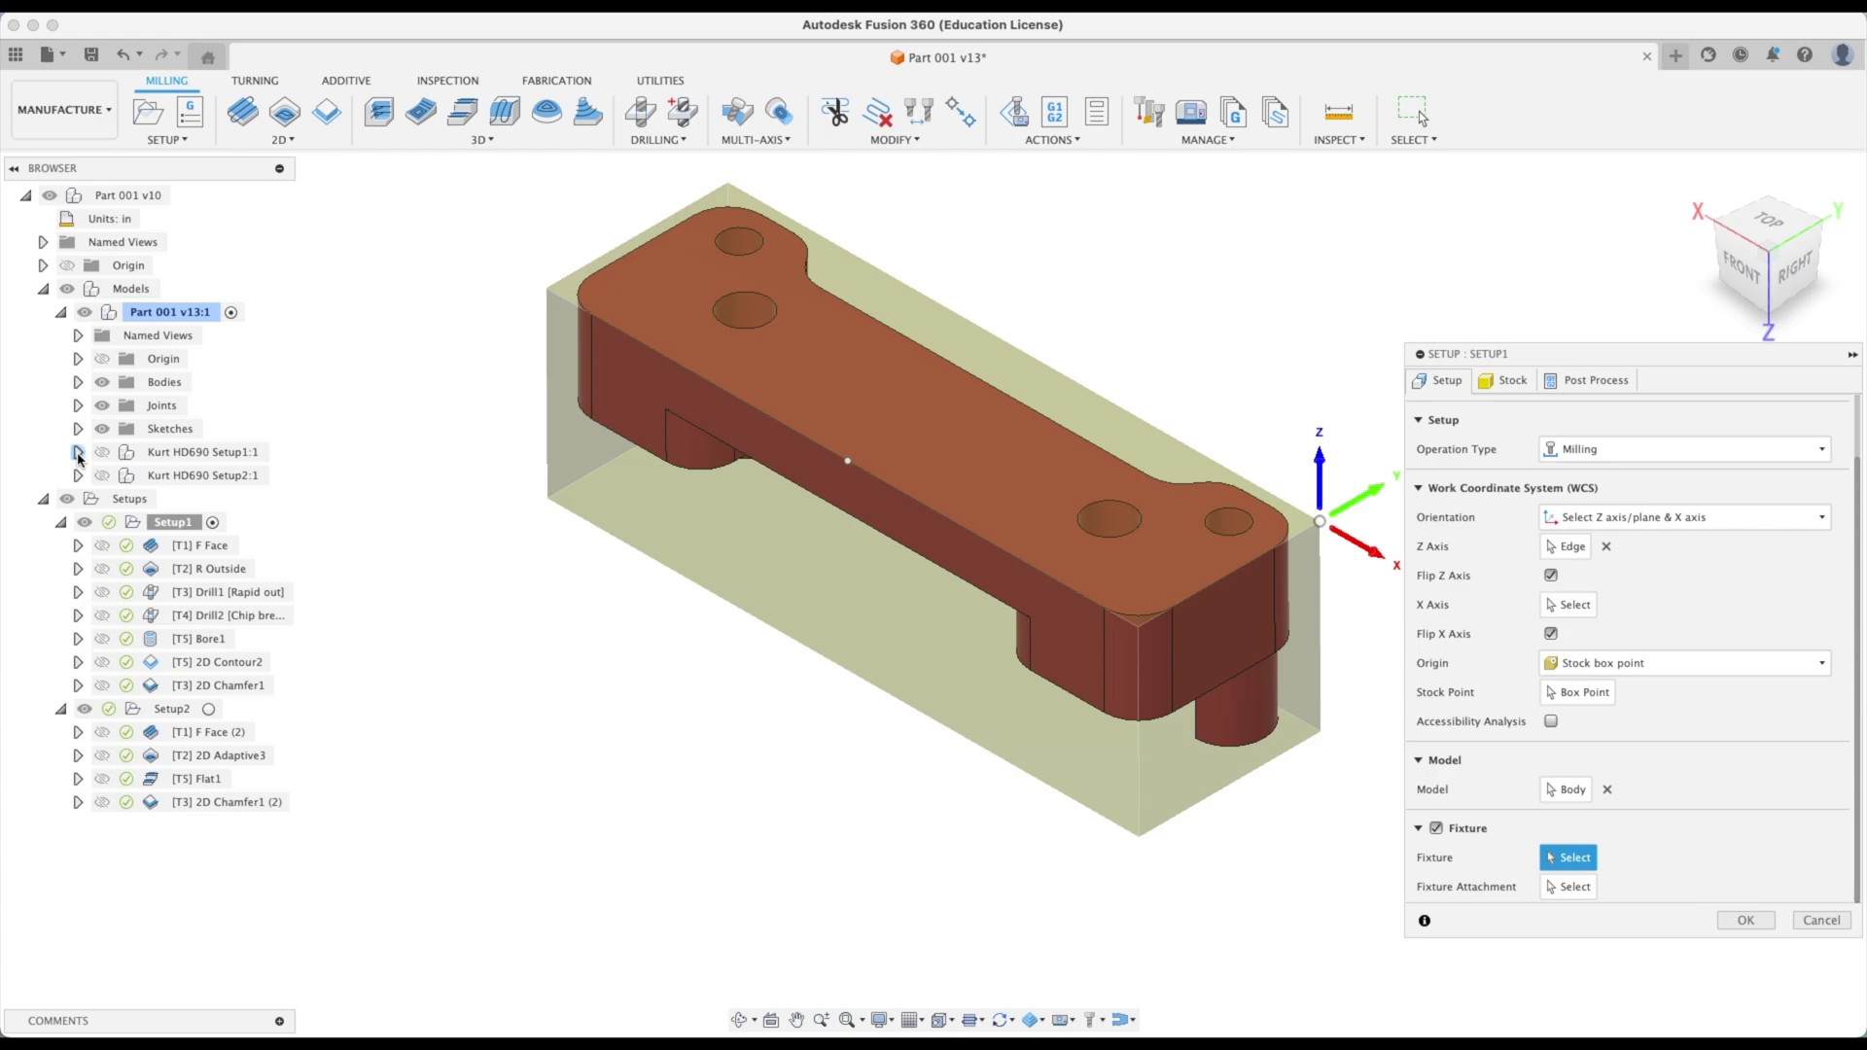
click(78, 453)
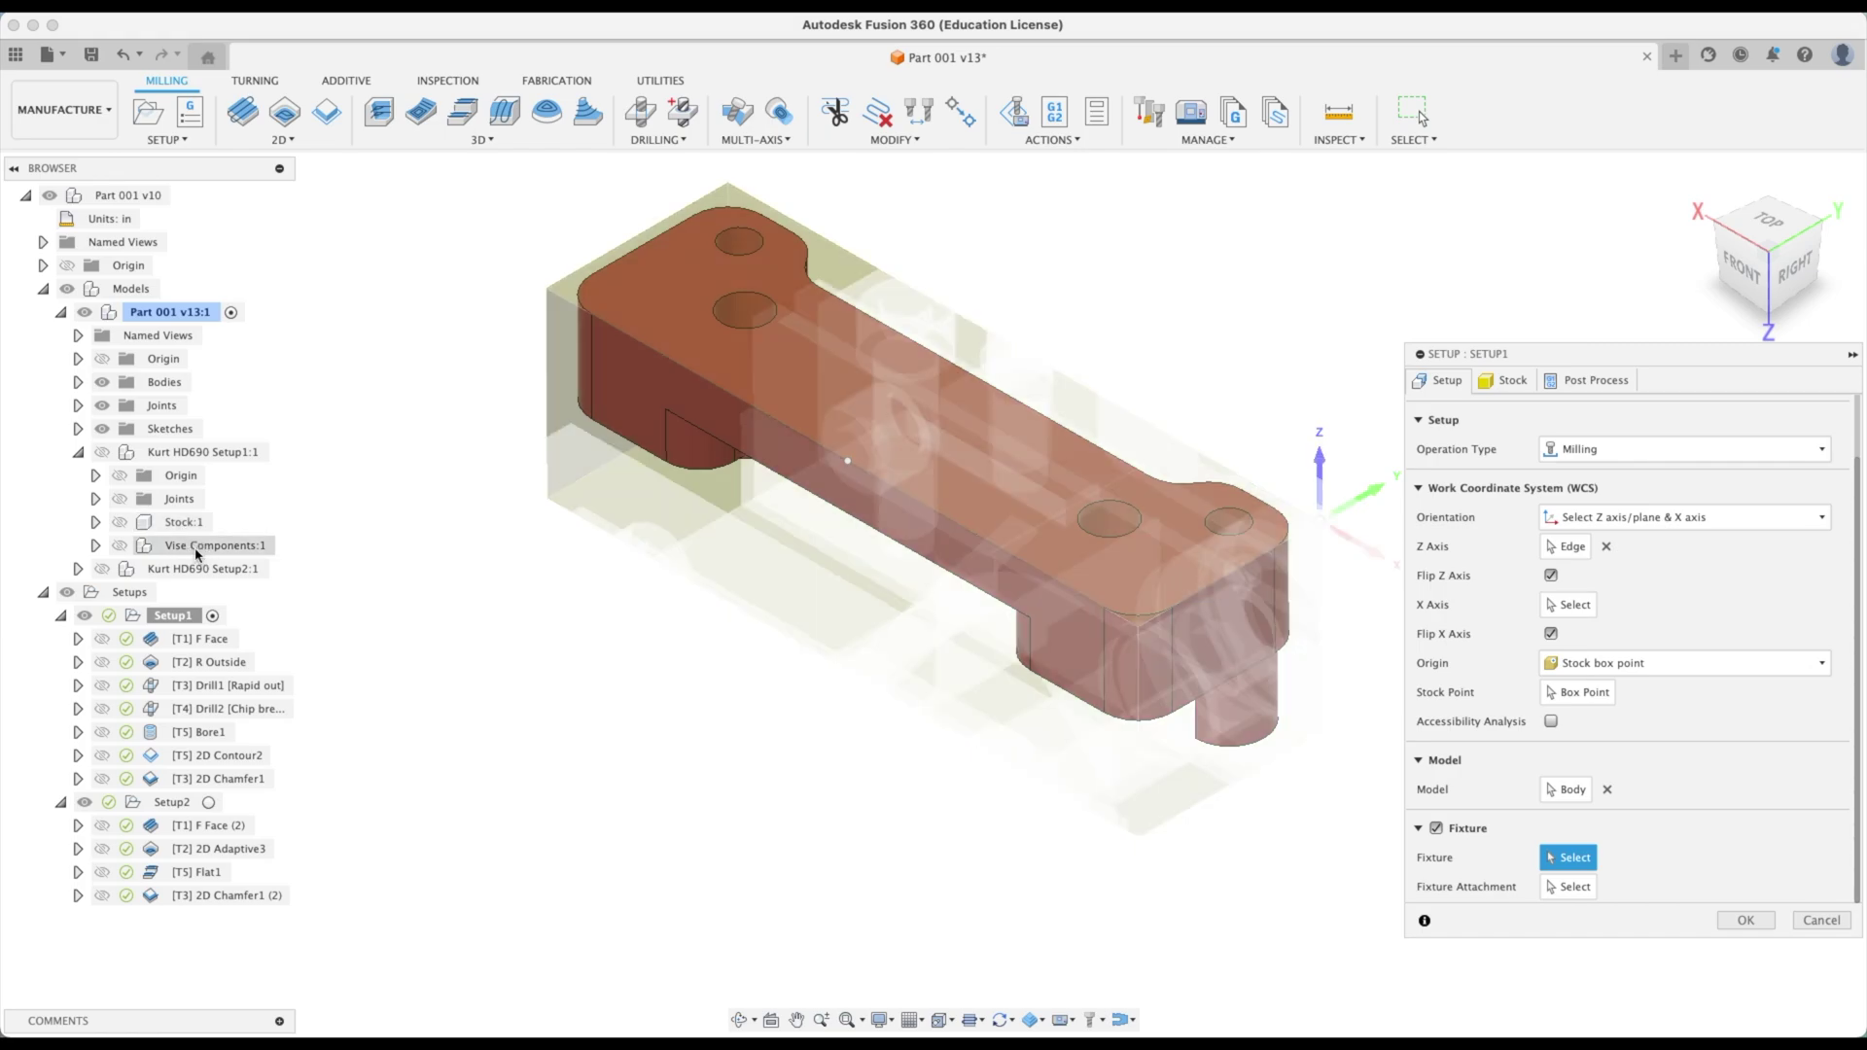
click(190, 552)
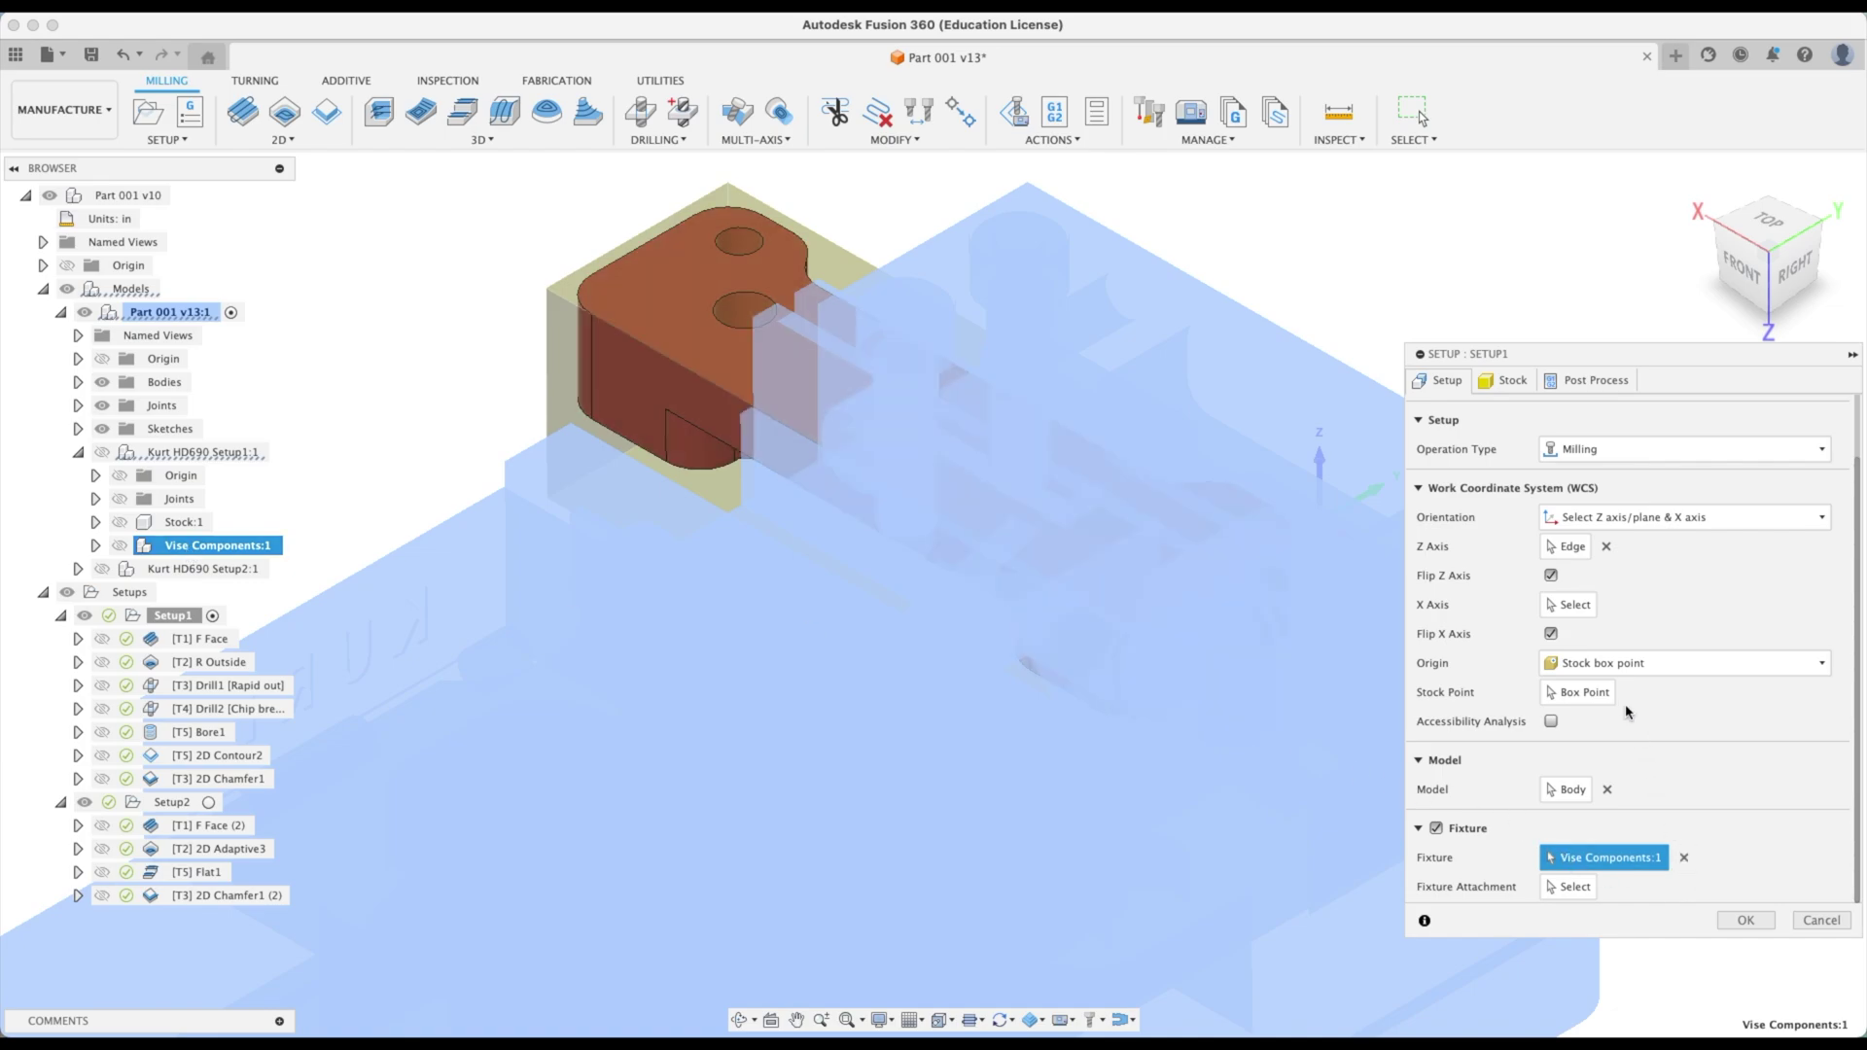
Set Setup1's stock mode to From solid, pick Stock:1 of the Kurt HD690 Setup1 assembly, and accept the setup
click(1510, 381)
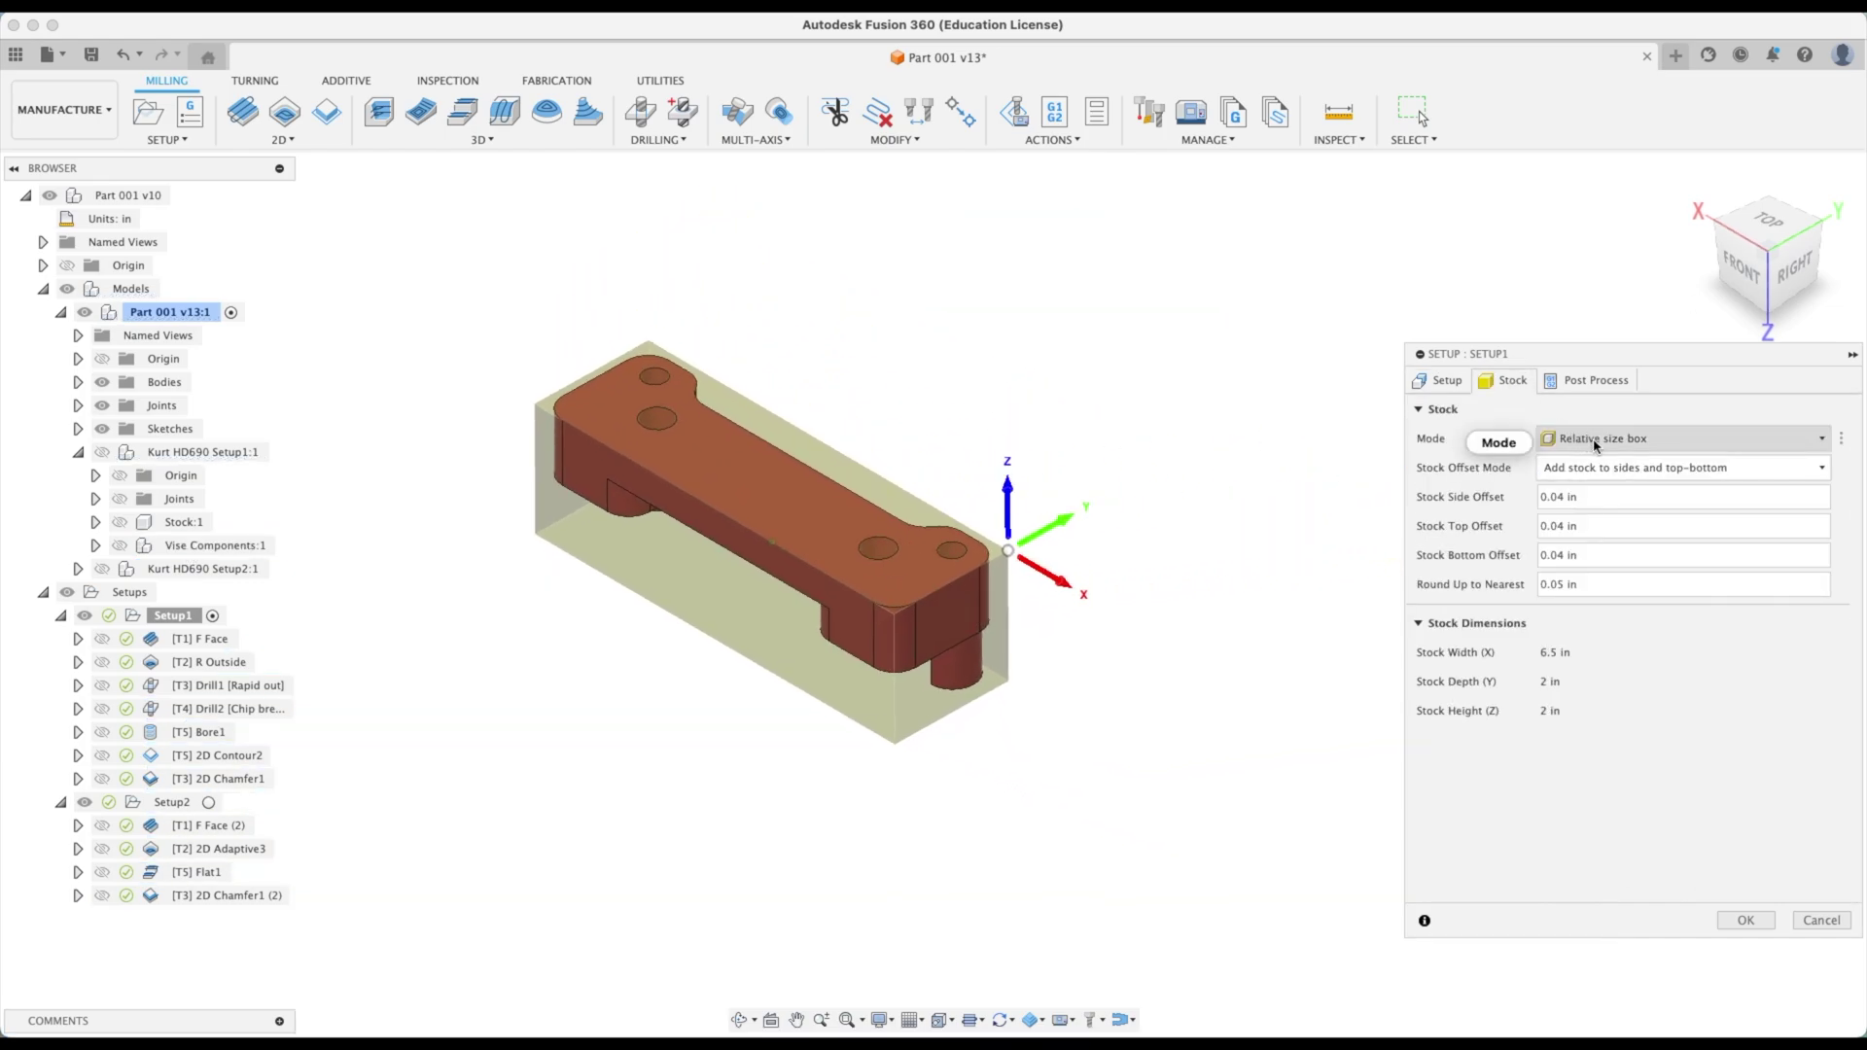
click(1605, 440)
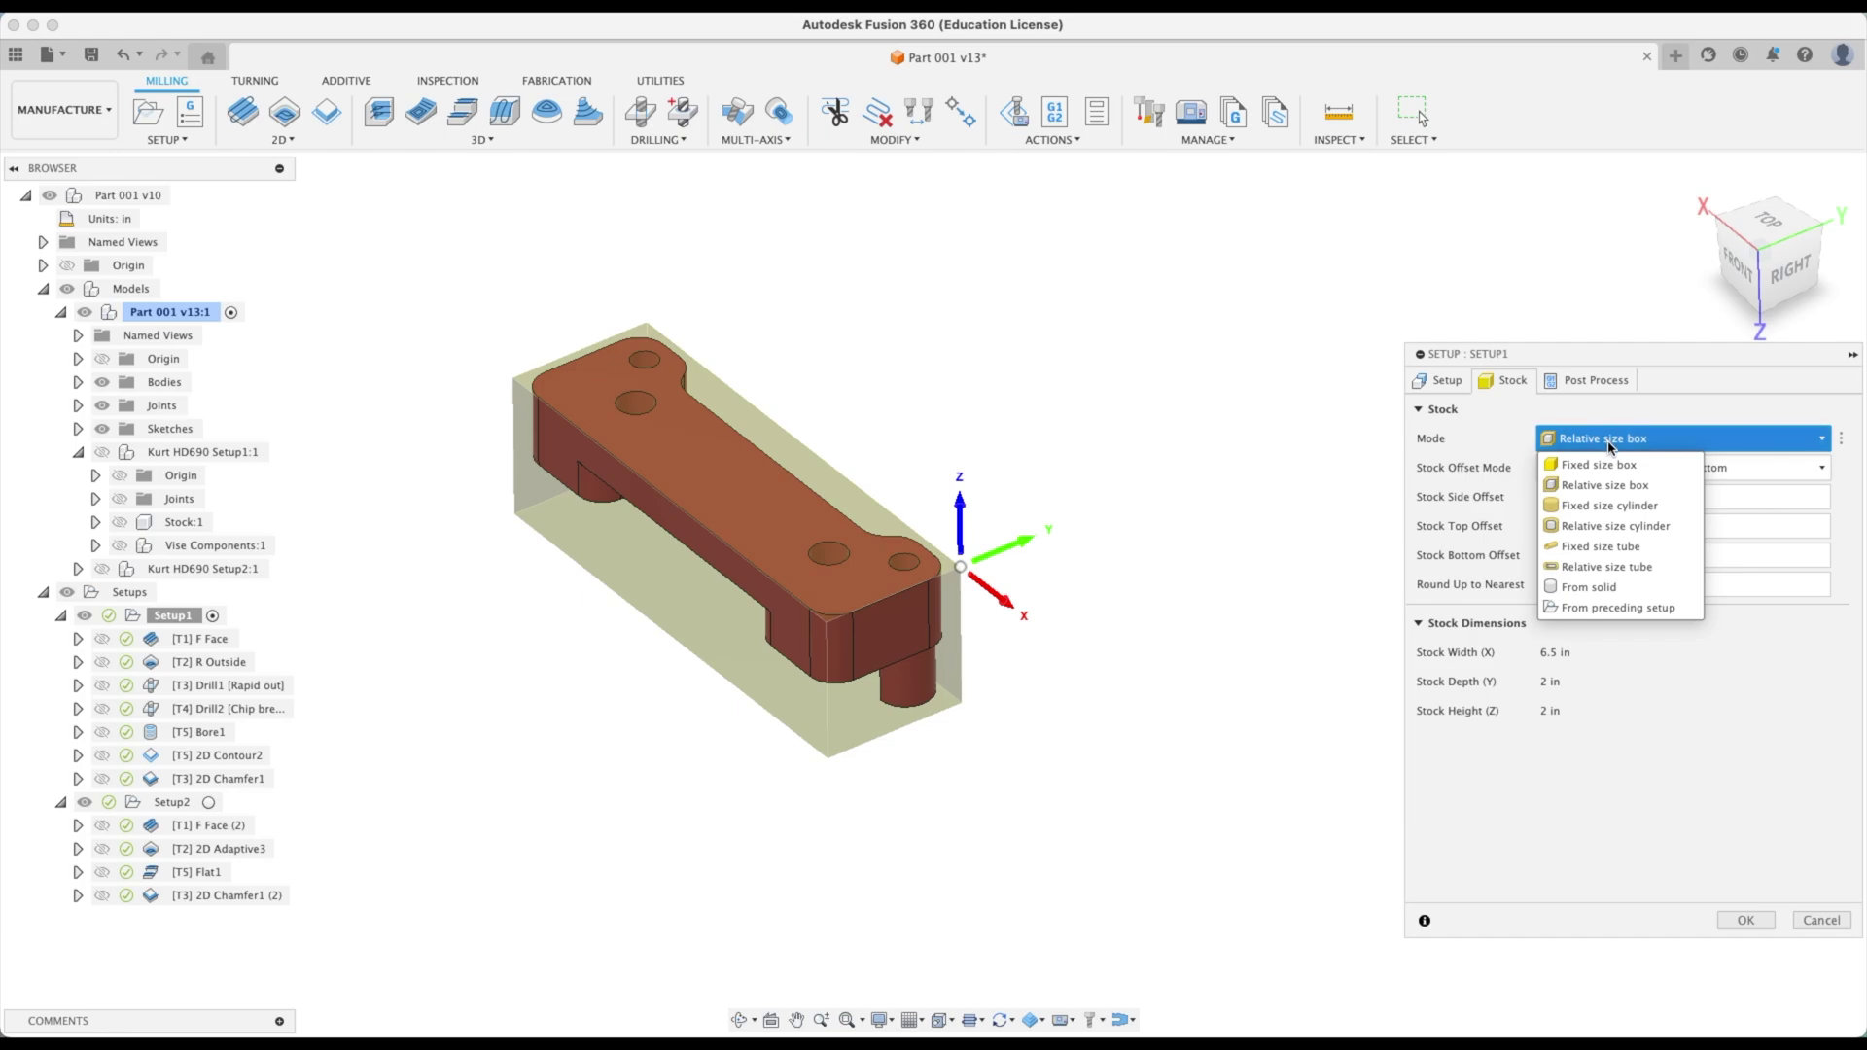
click(1606, 590)
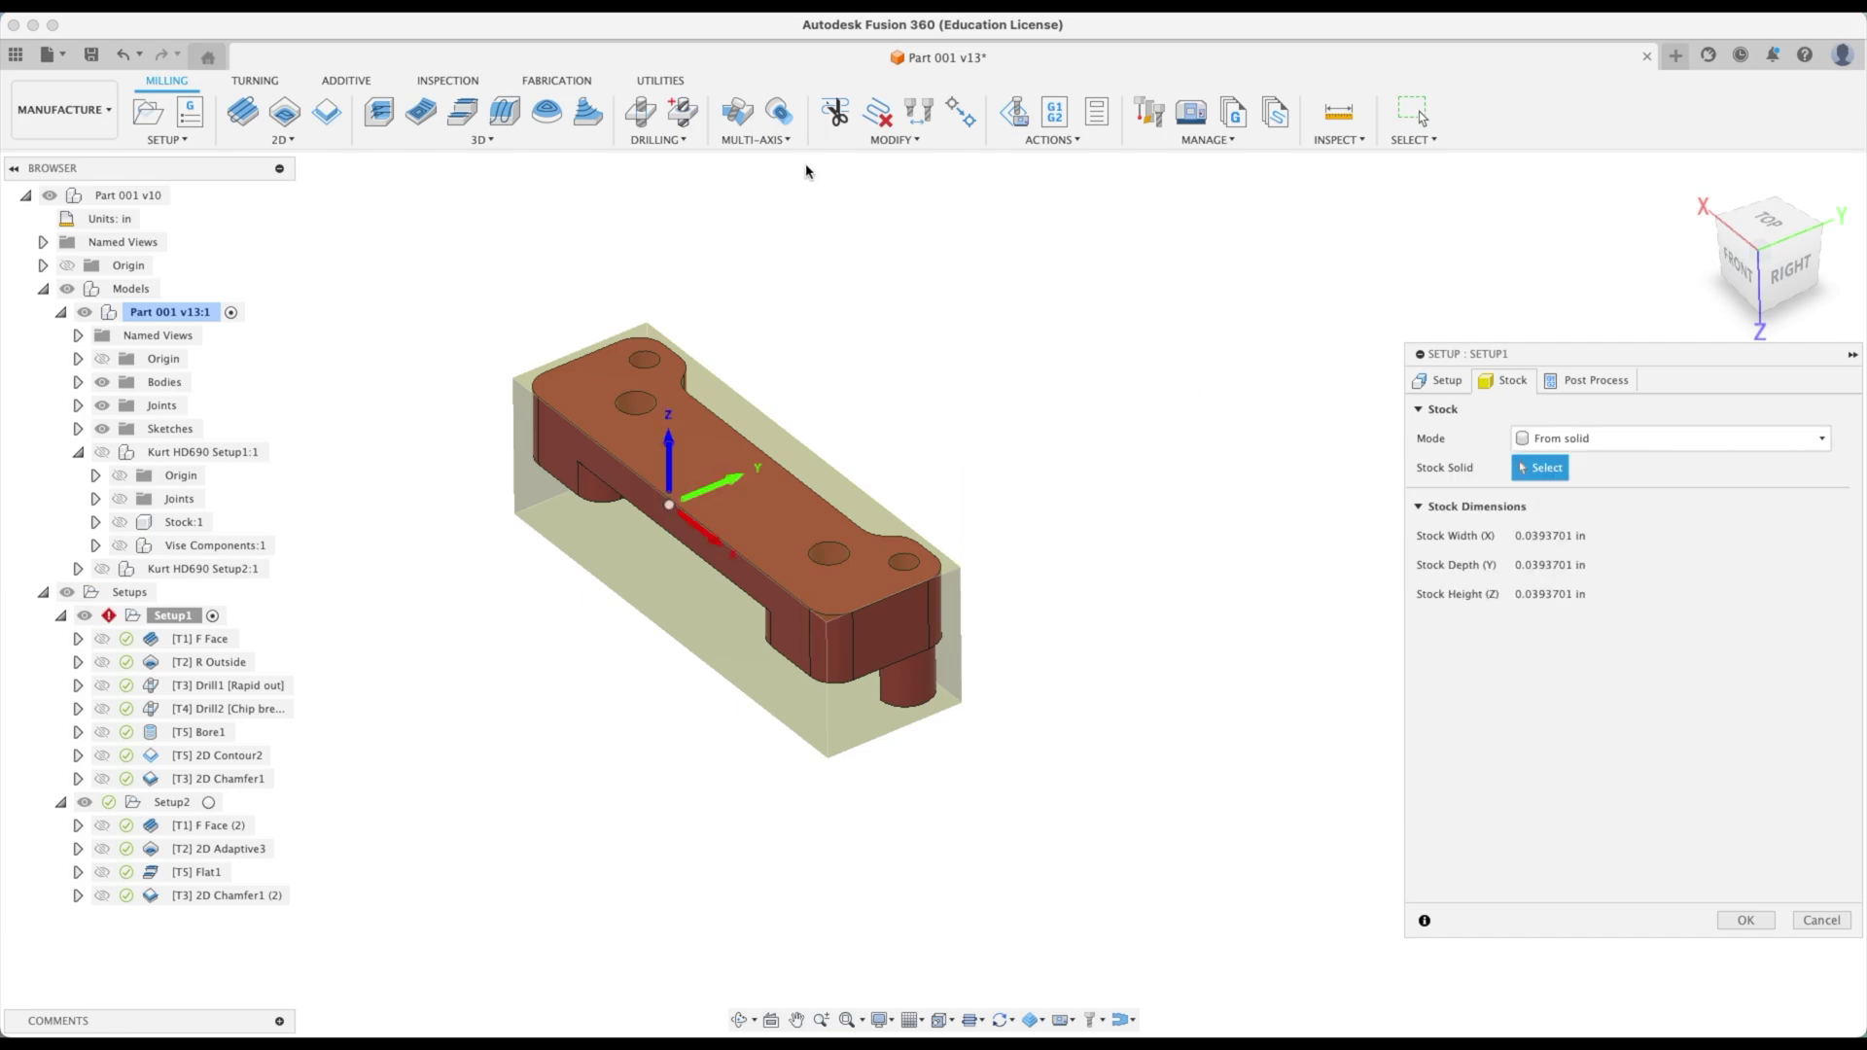
click(181, 526)
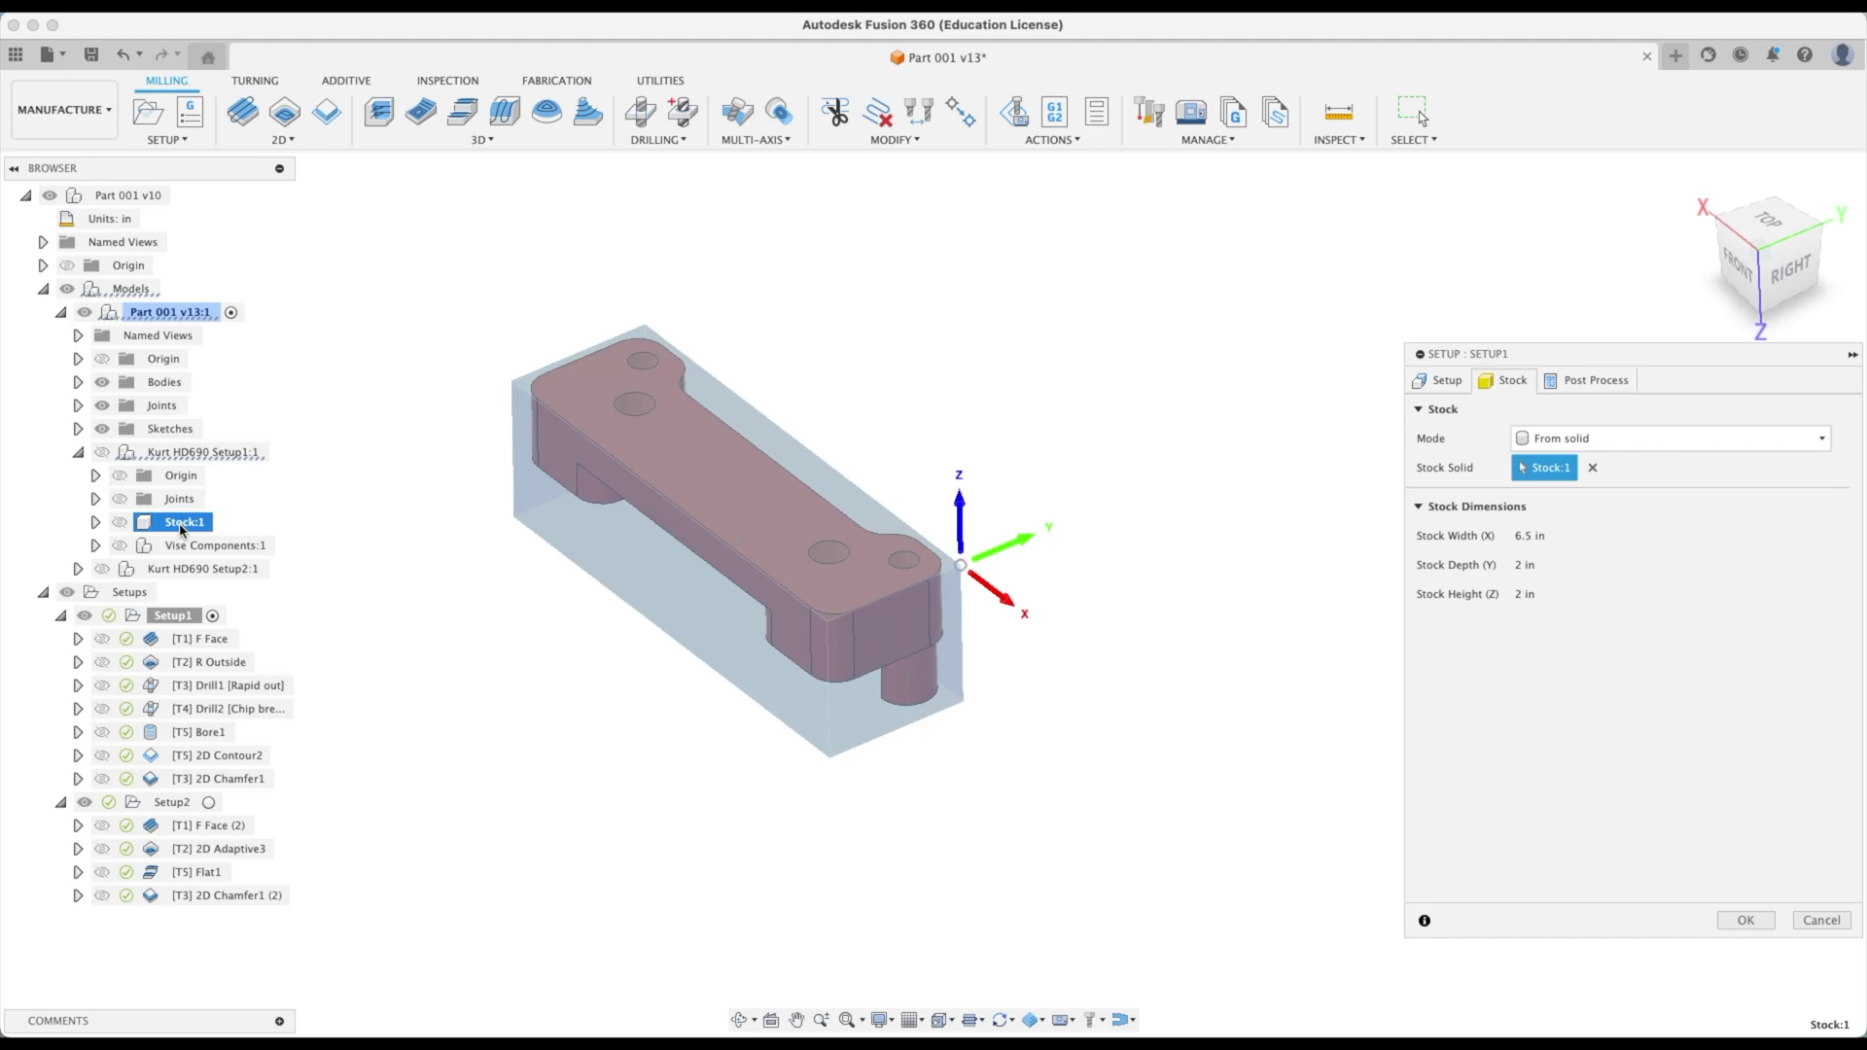
click(1766, 927)
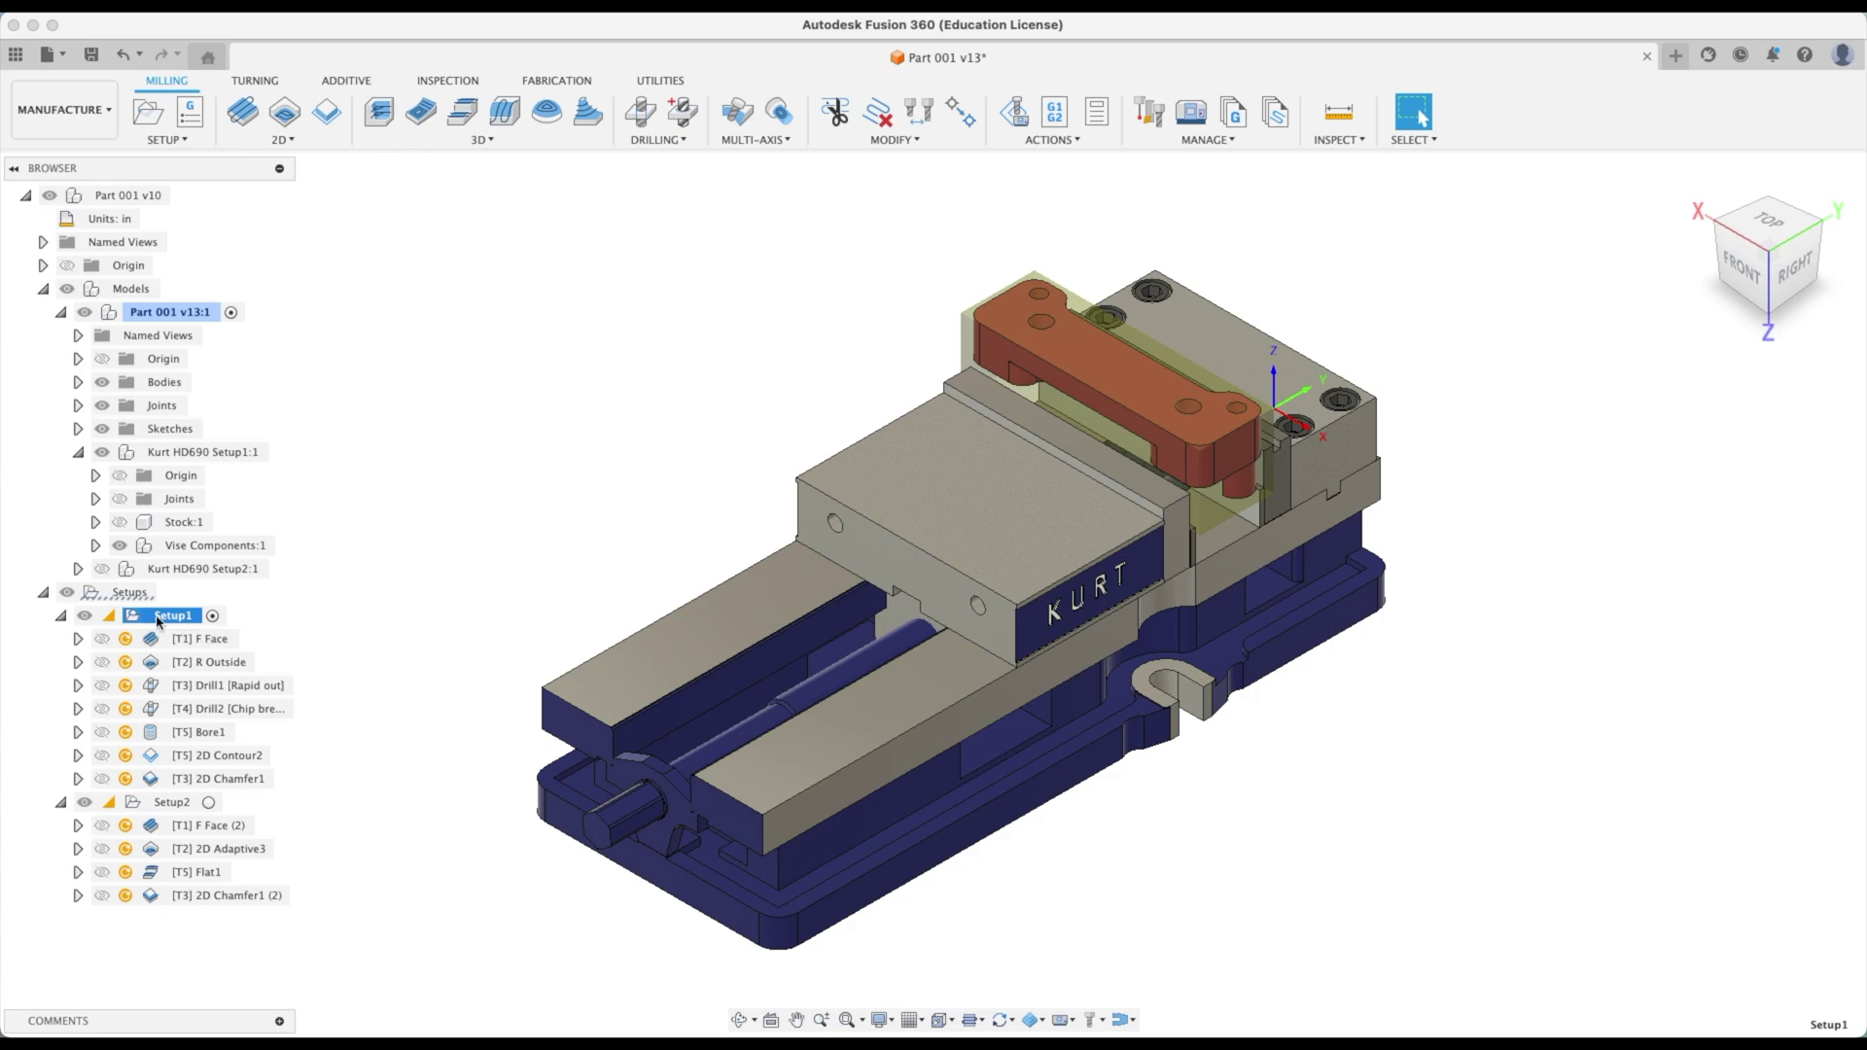
Compare Setup2 with Setup1 by activating each, and examine how Setup1's part and stock sit between the vise jaws
click(211, 802)
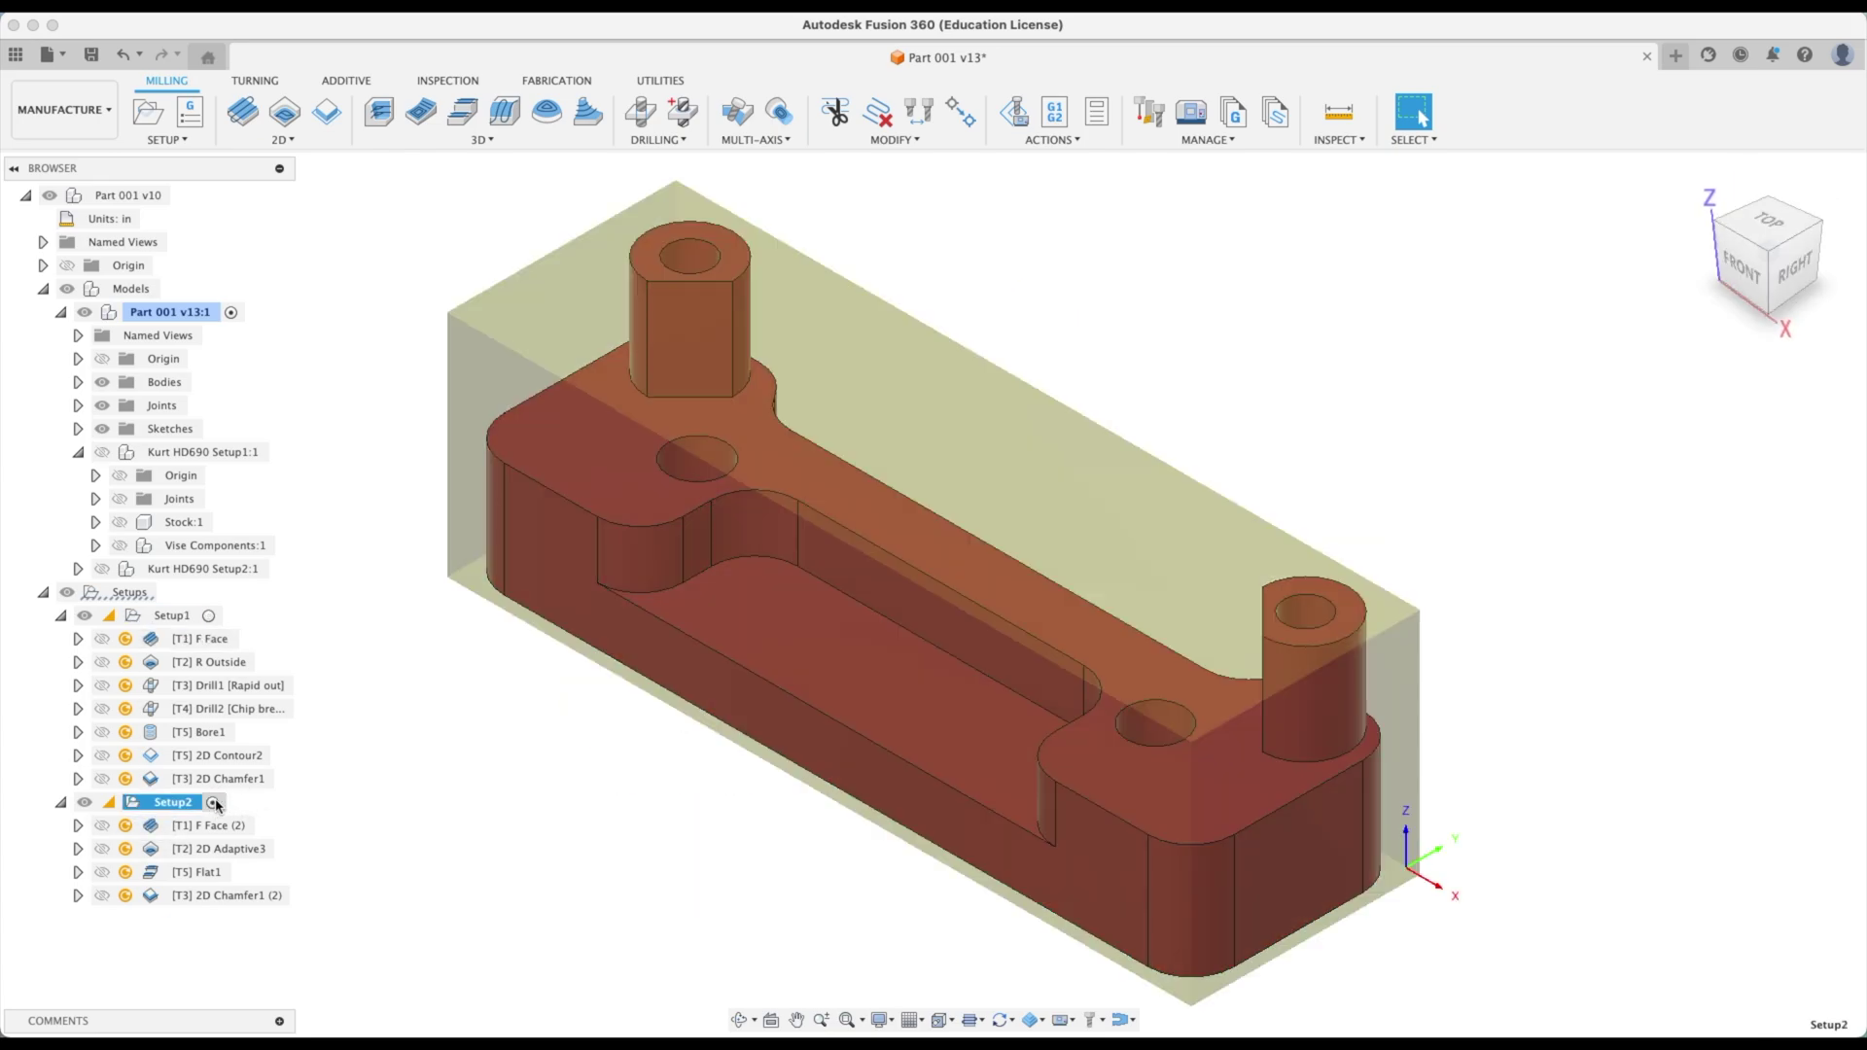
click(210, 615)
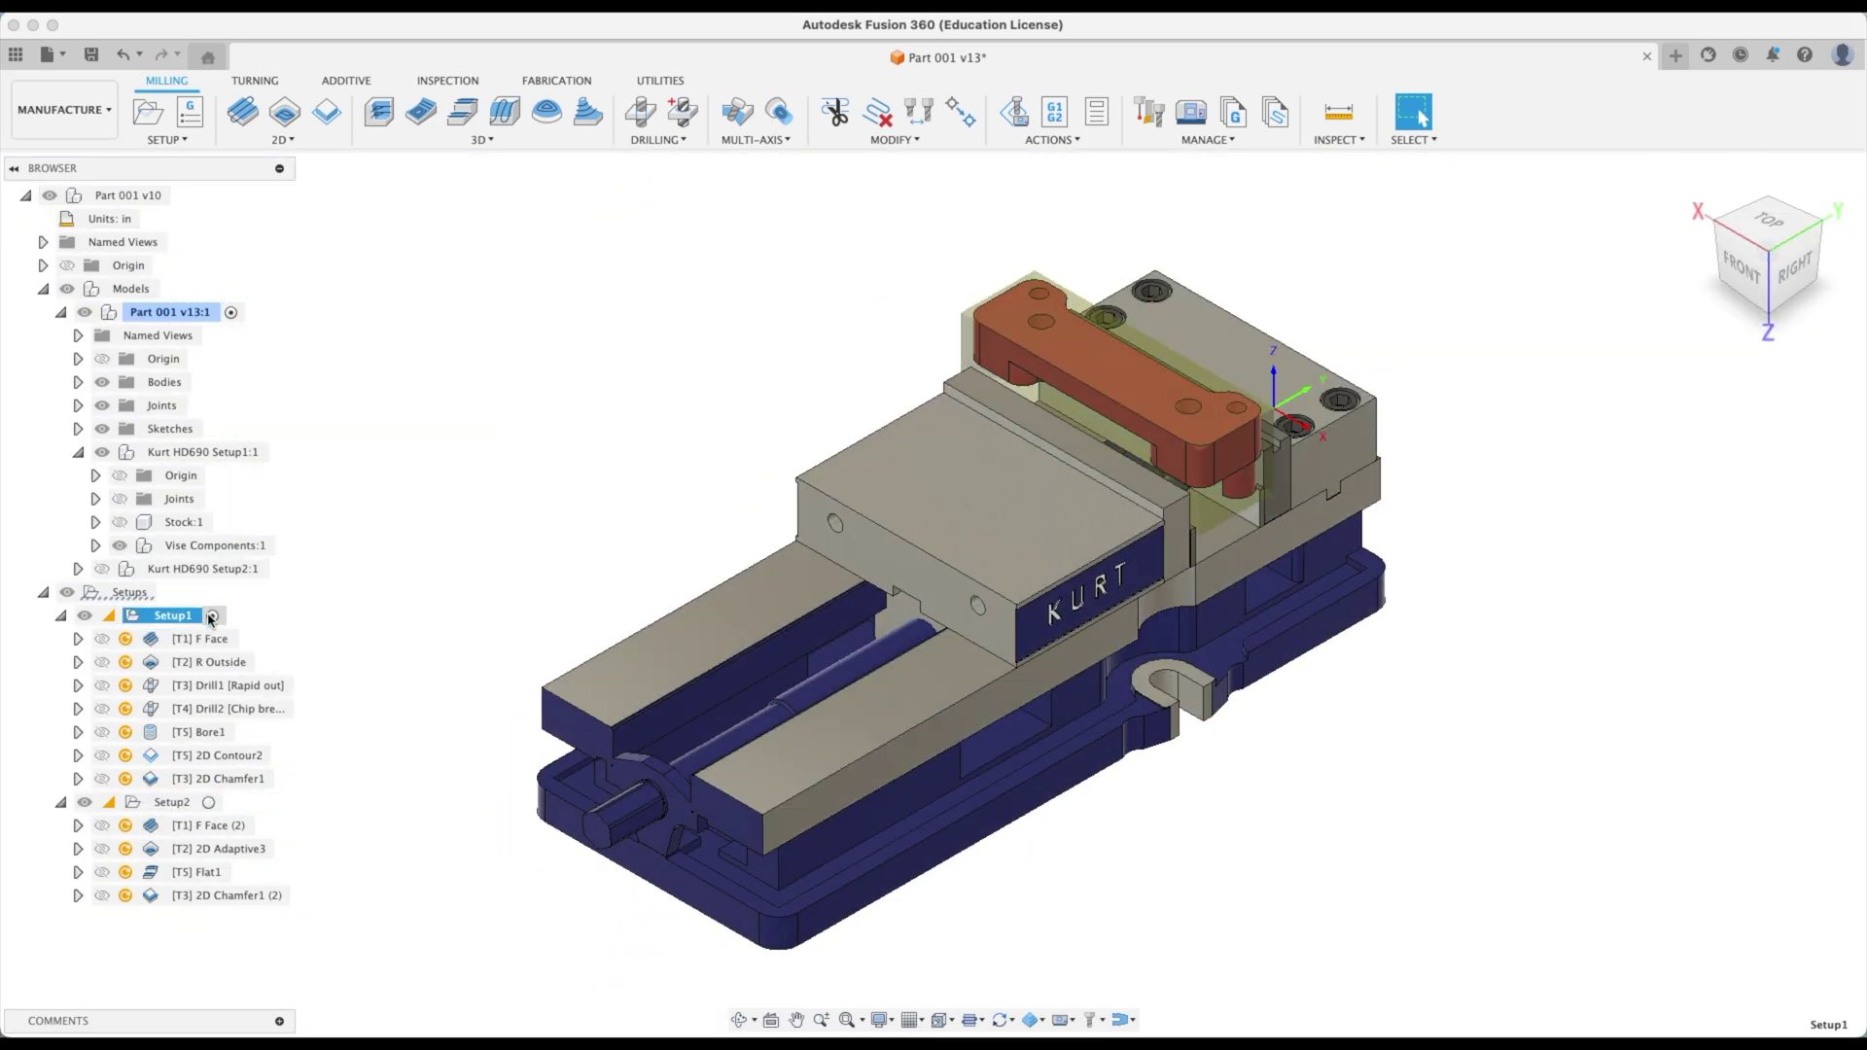
scroll(1394, 416, up, 8)
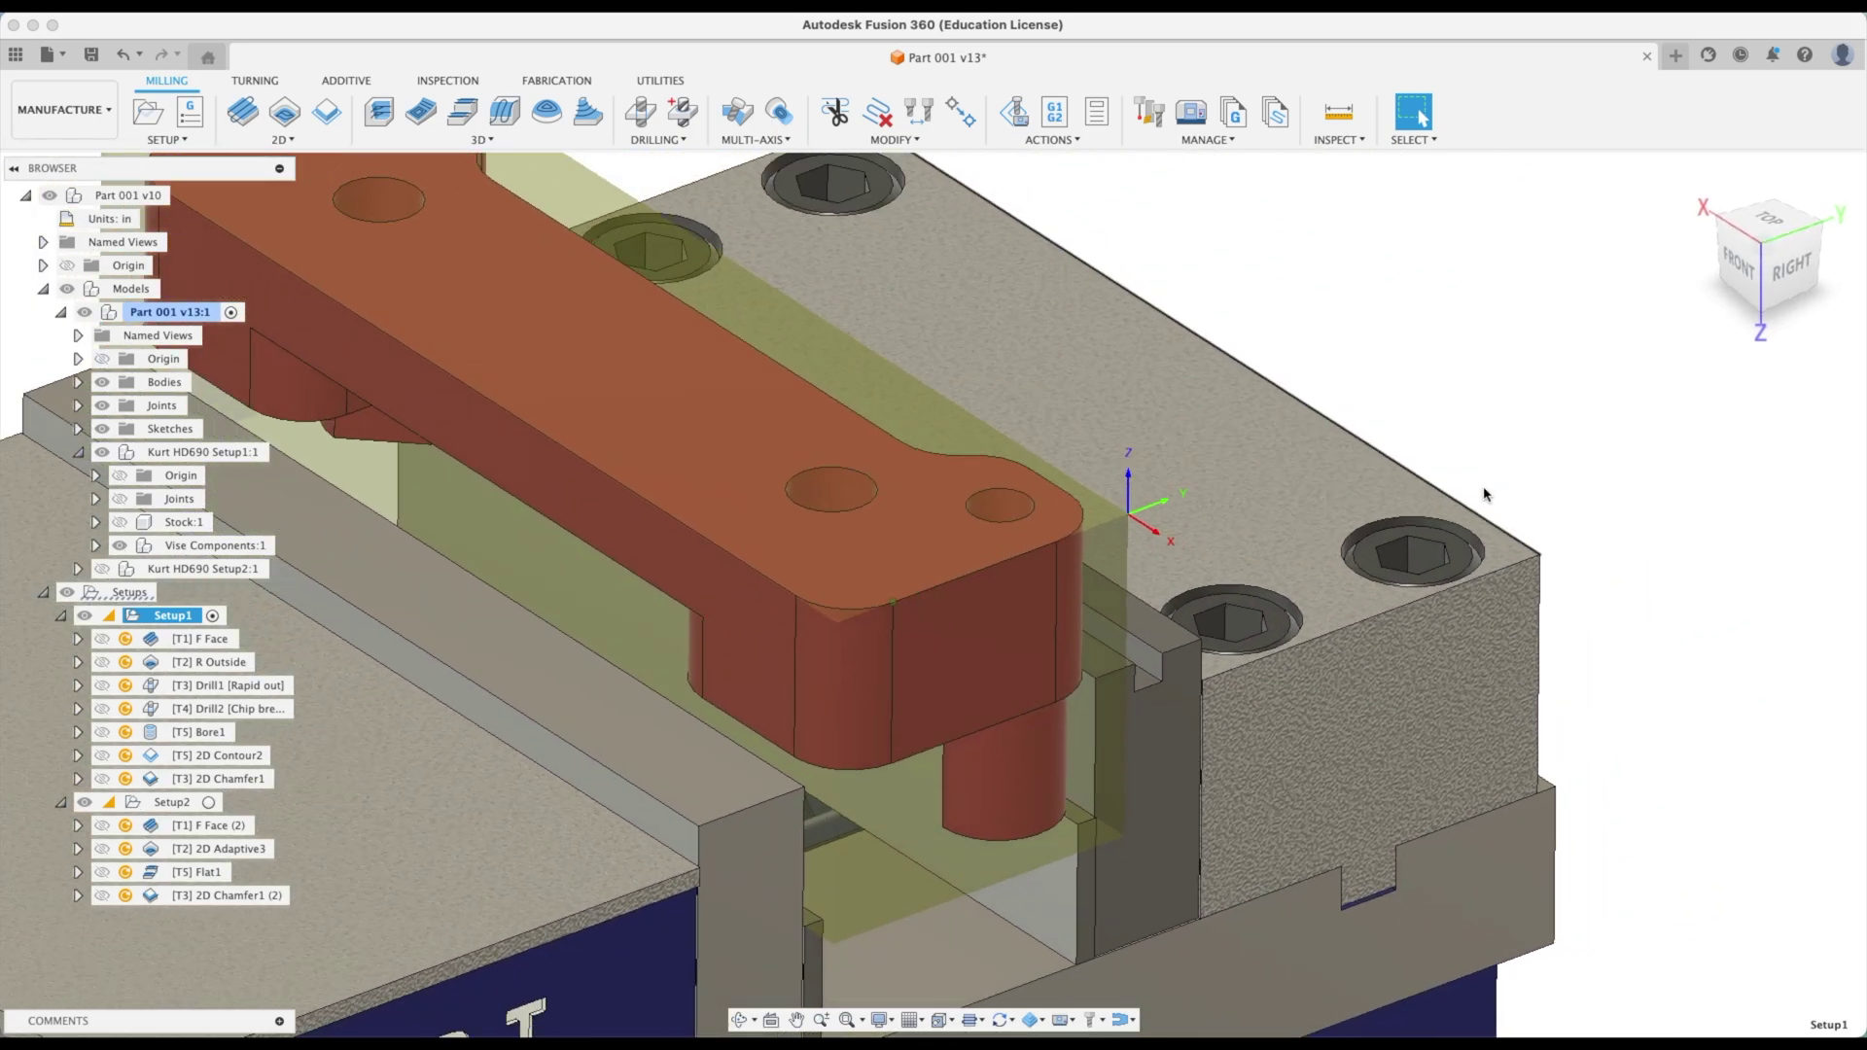
scroll(1484, 494, down, 6)
shift+middle_drag(1458, 506, 1188, 638)
scroll(982, 632, down, 1)
mouse_move(156, 639)
shift+middle_down()
mouse_move(137, 622)
mouse_move(153, 660)
shift+middle_up()
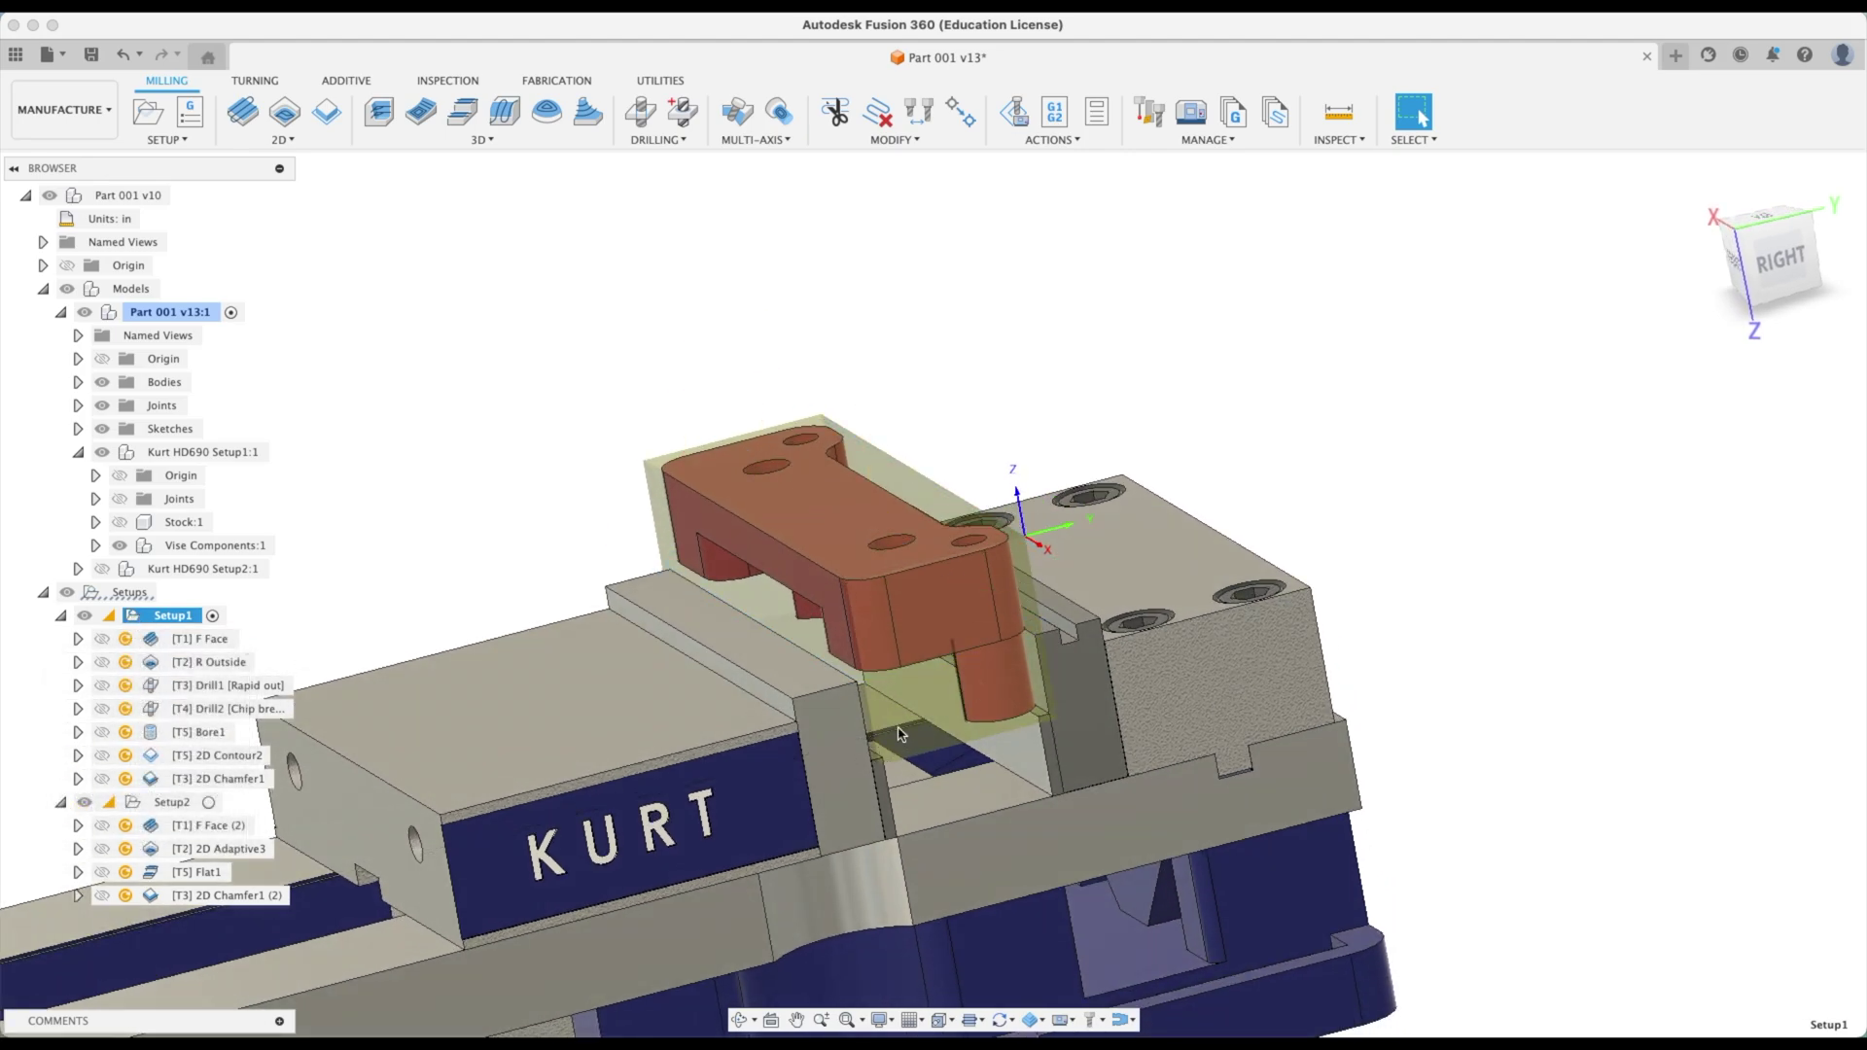
scroll(1191, 802, down, 3)
shift+middle_drag(1119, 758, 1162, 729)
scroll(1264, 613, down, 1)
shift+middle_drag(1271, 600, 1346, 583)
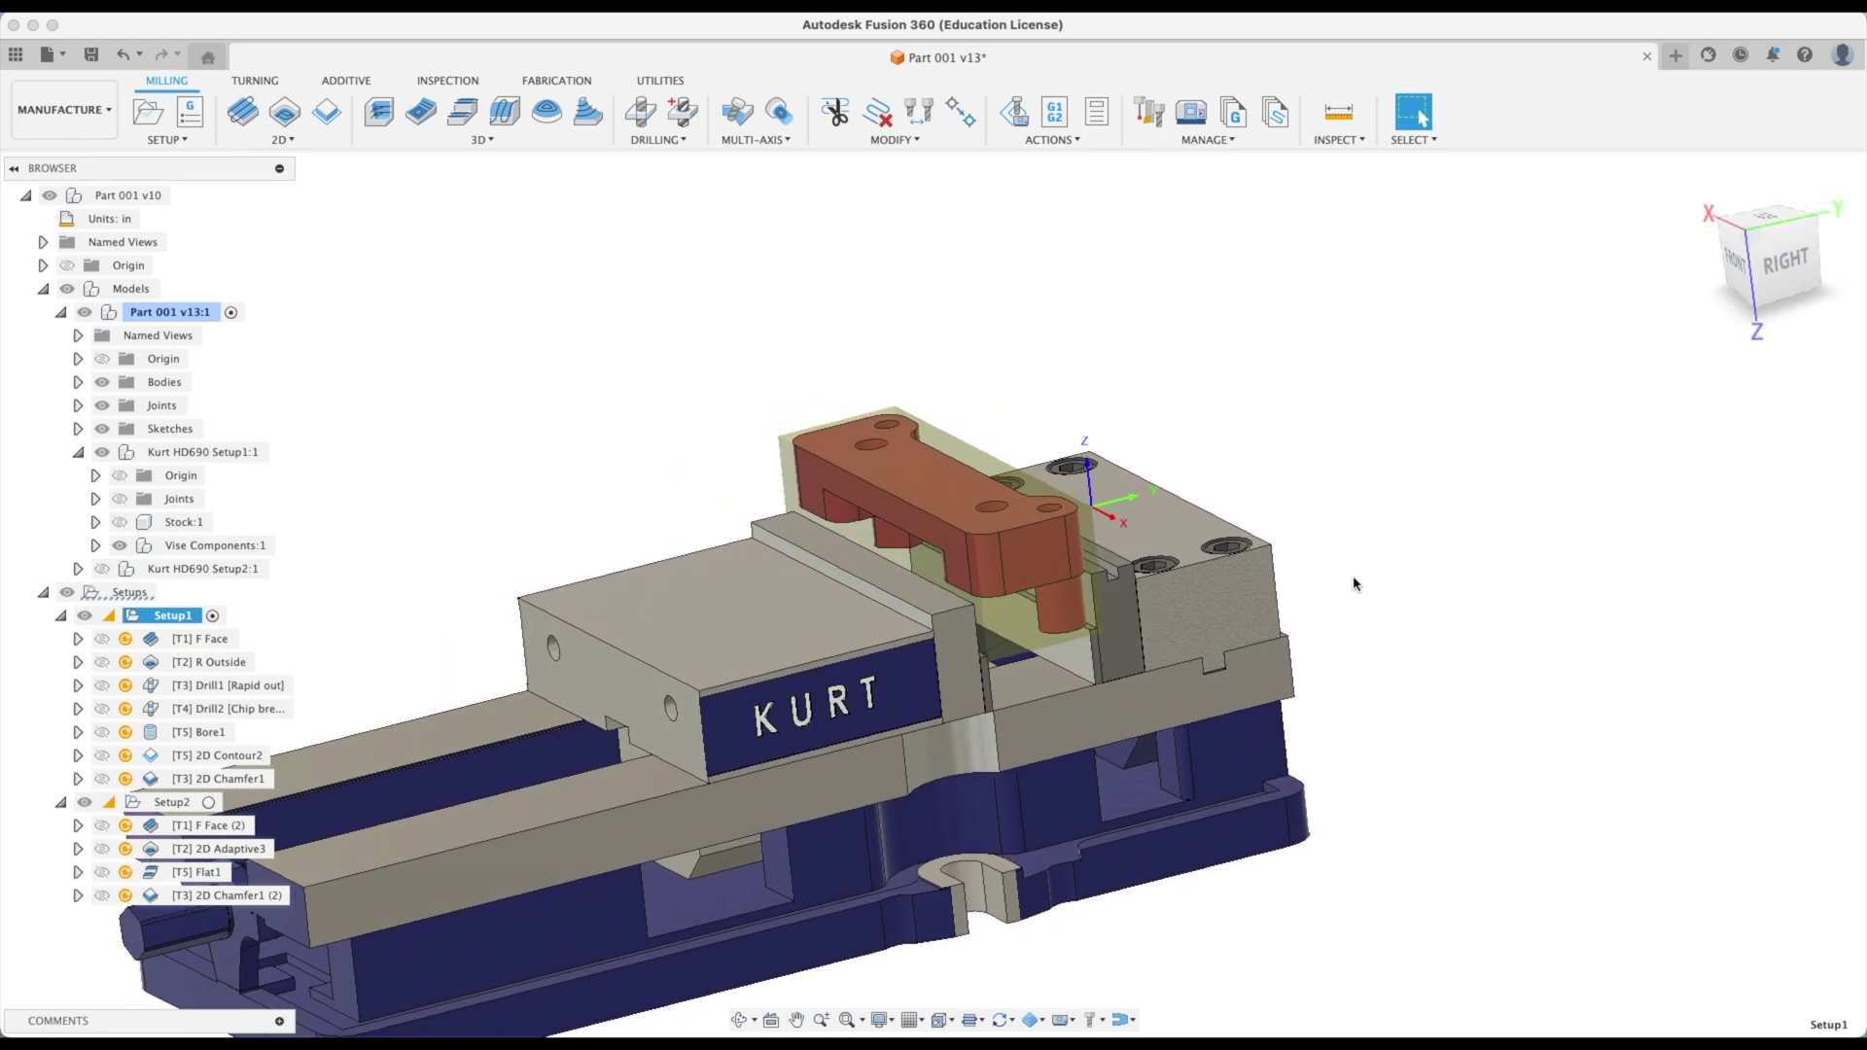
Regenerate all Setup1 toolpaths and simulate the machining with the vise in place through 2D Chamfer1
right_click(141, 623)
click(184, 198)
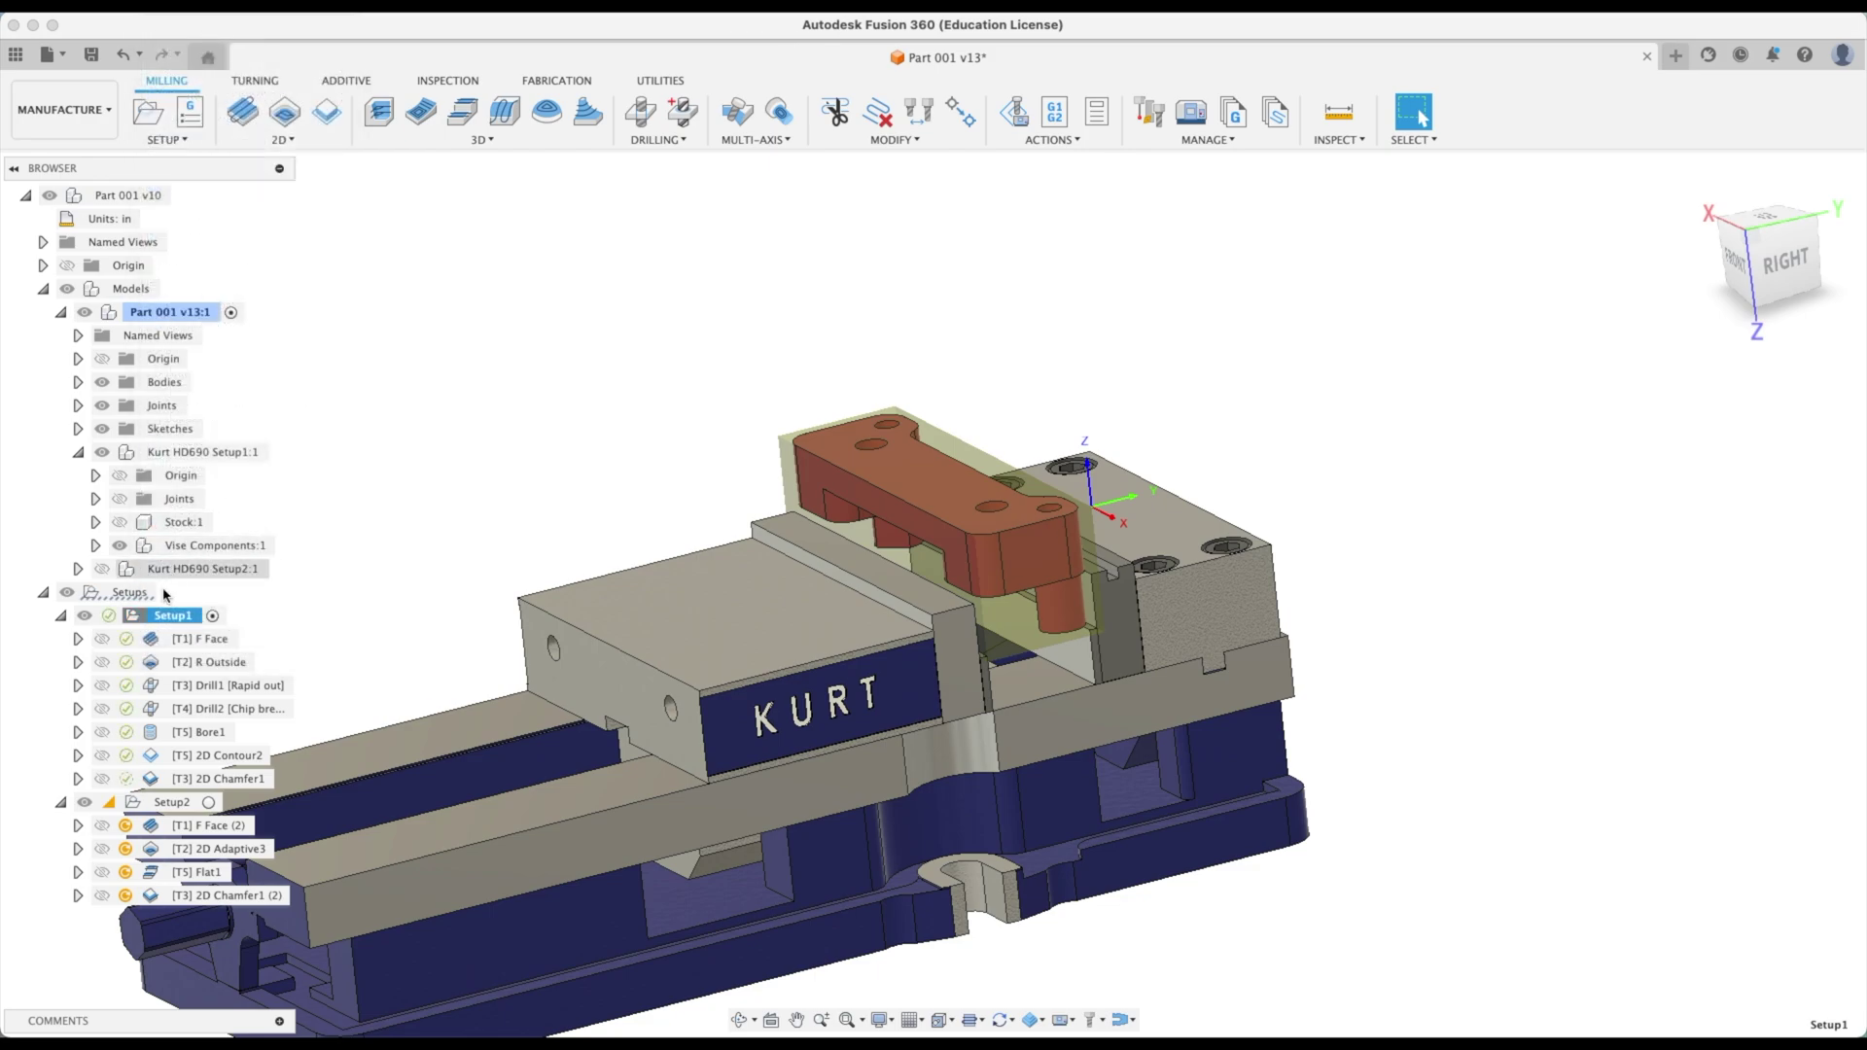
right_click(148, 619)
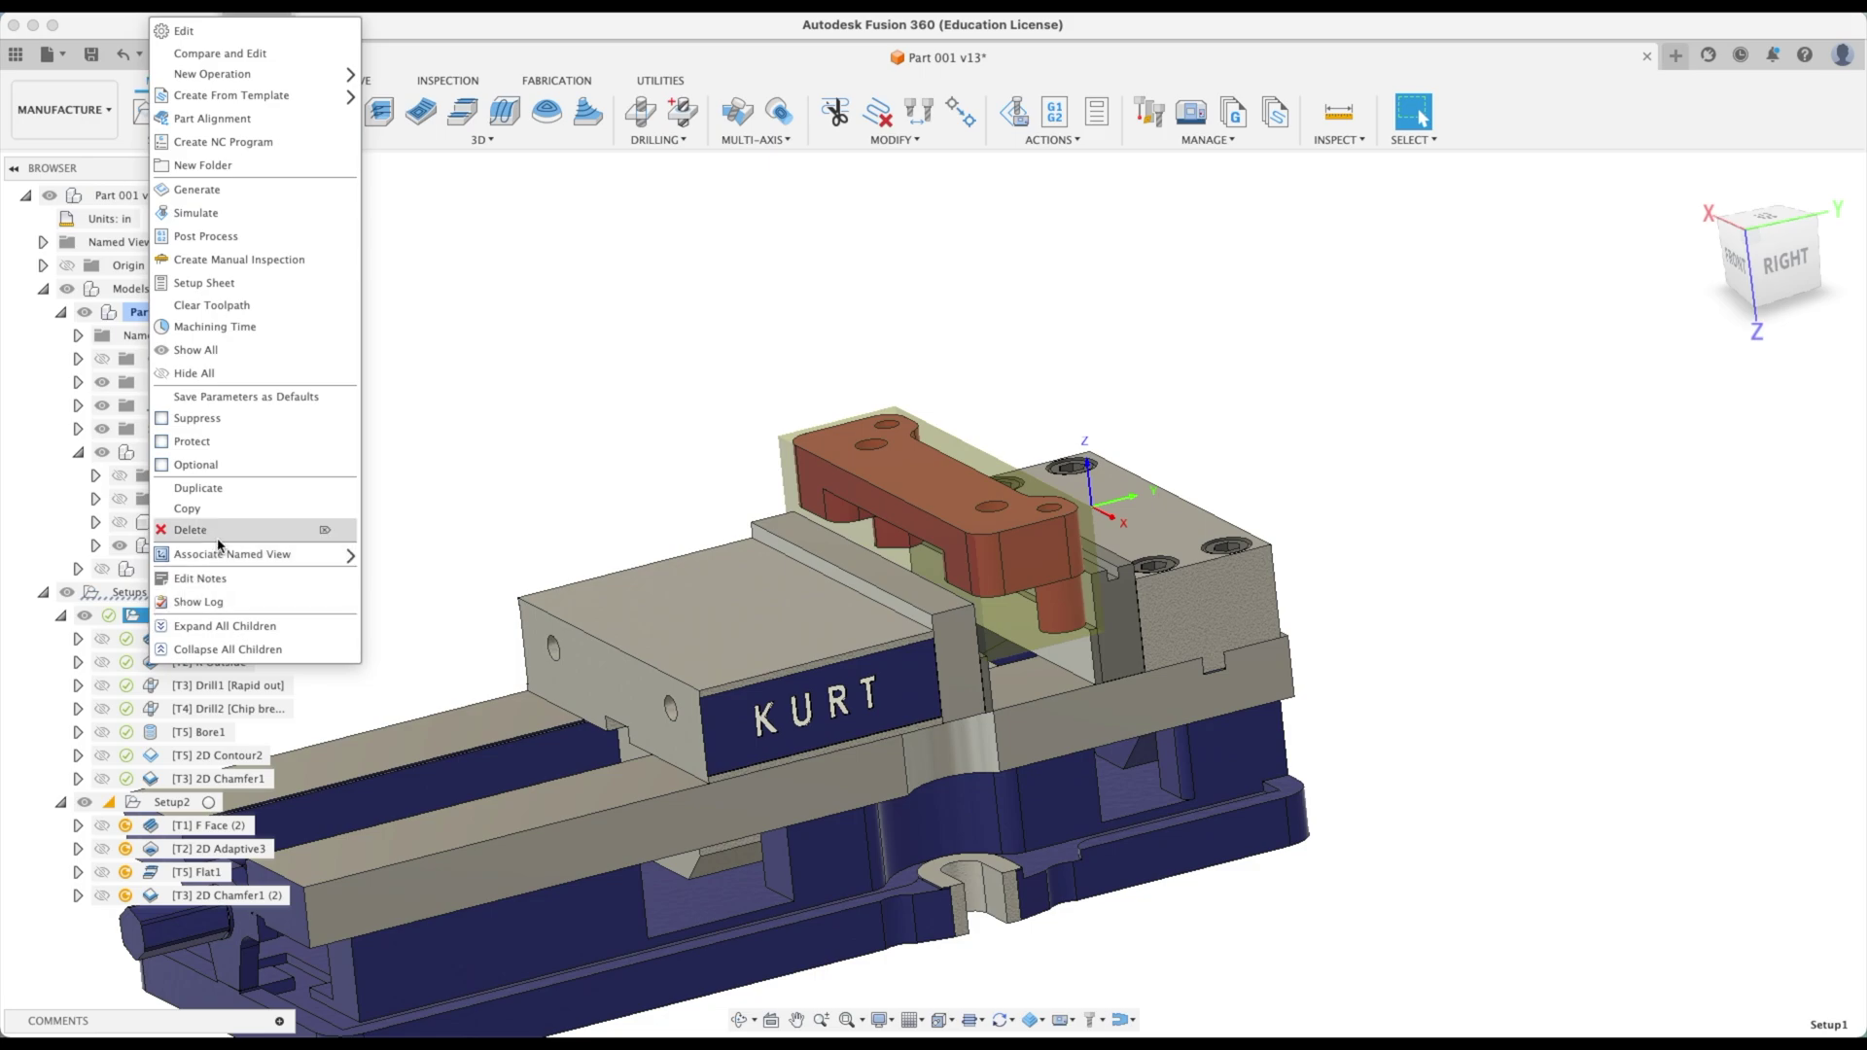
click(249, 216)
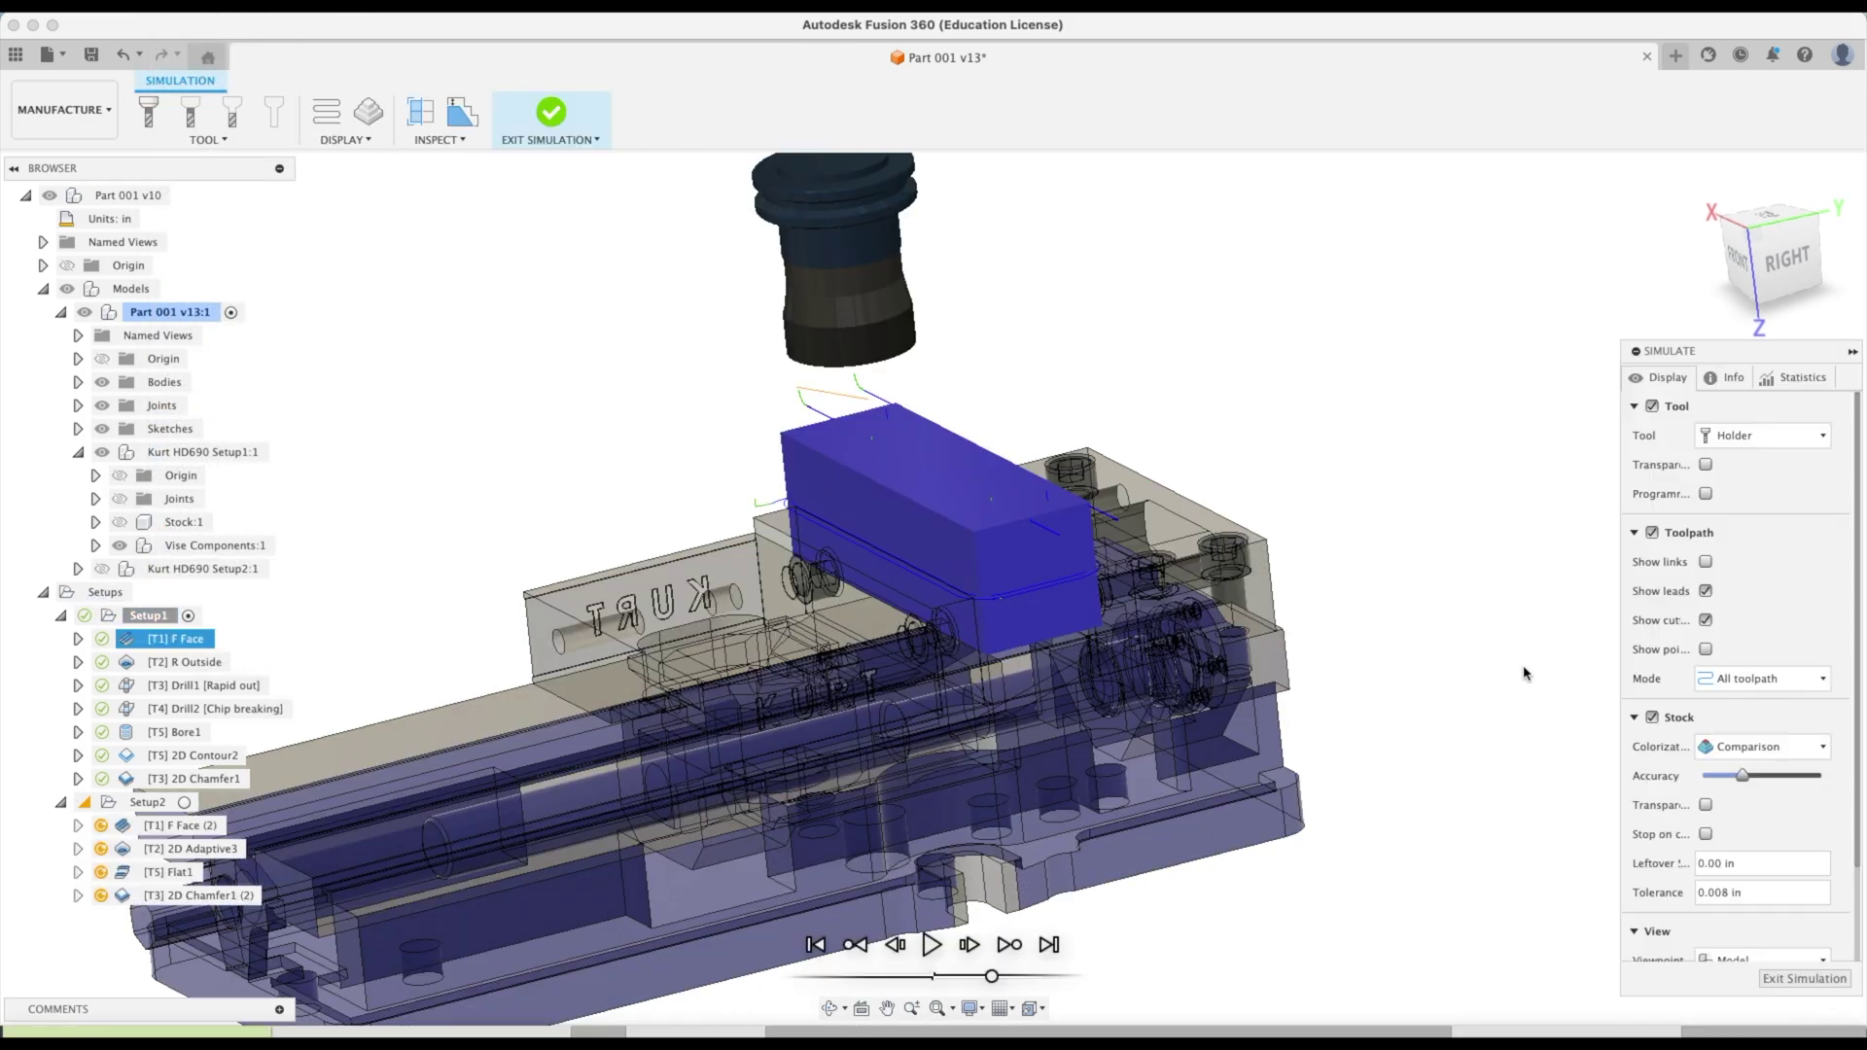
click(932, 945)
drag(992, 976, 1012, 977)
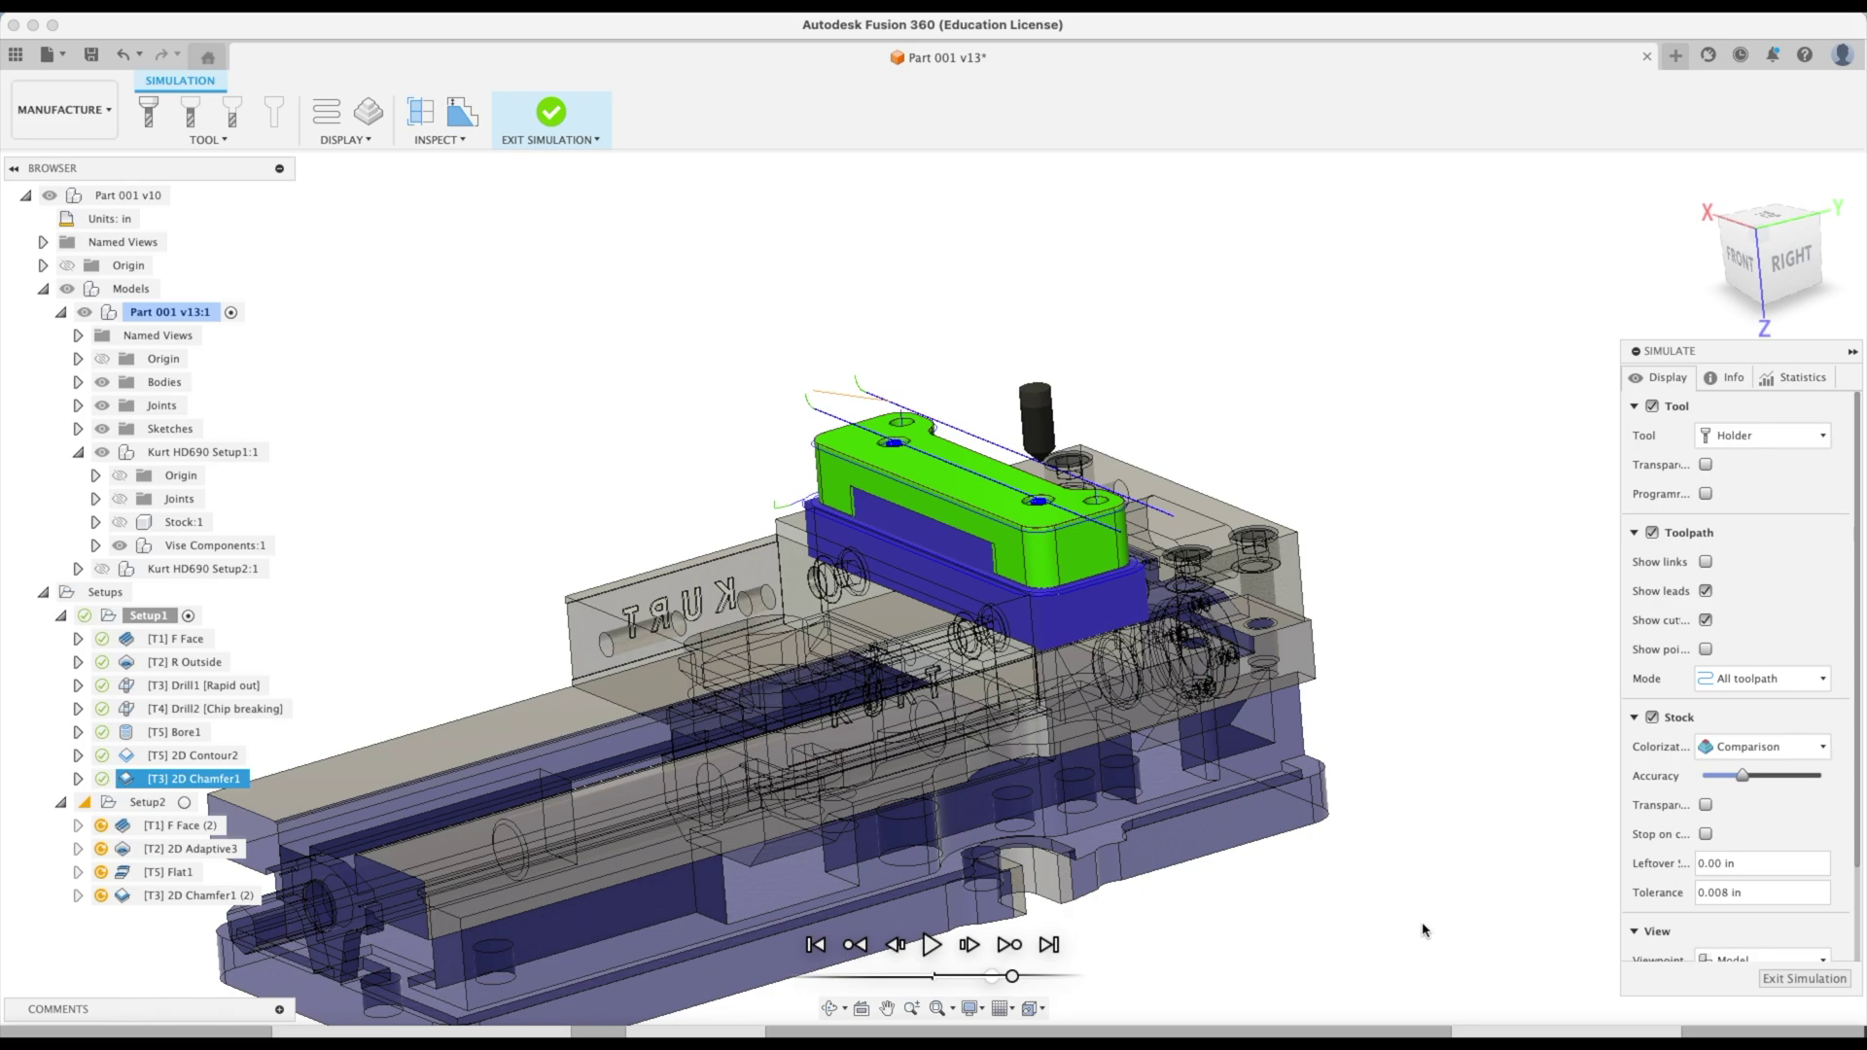
click(1800, 979)
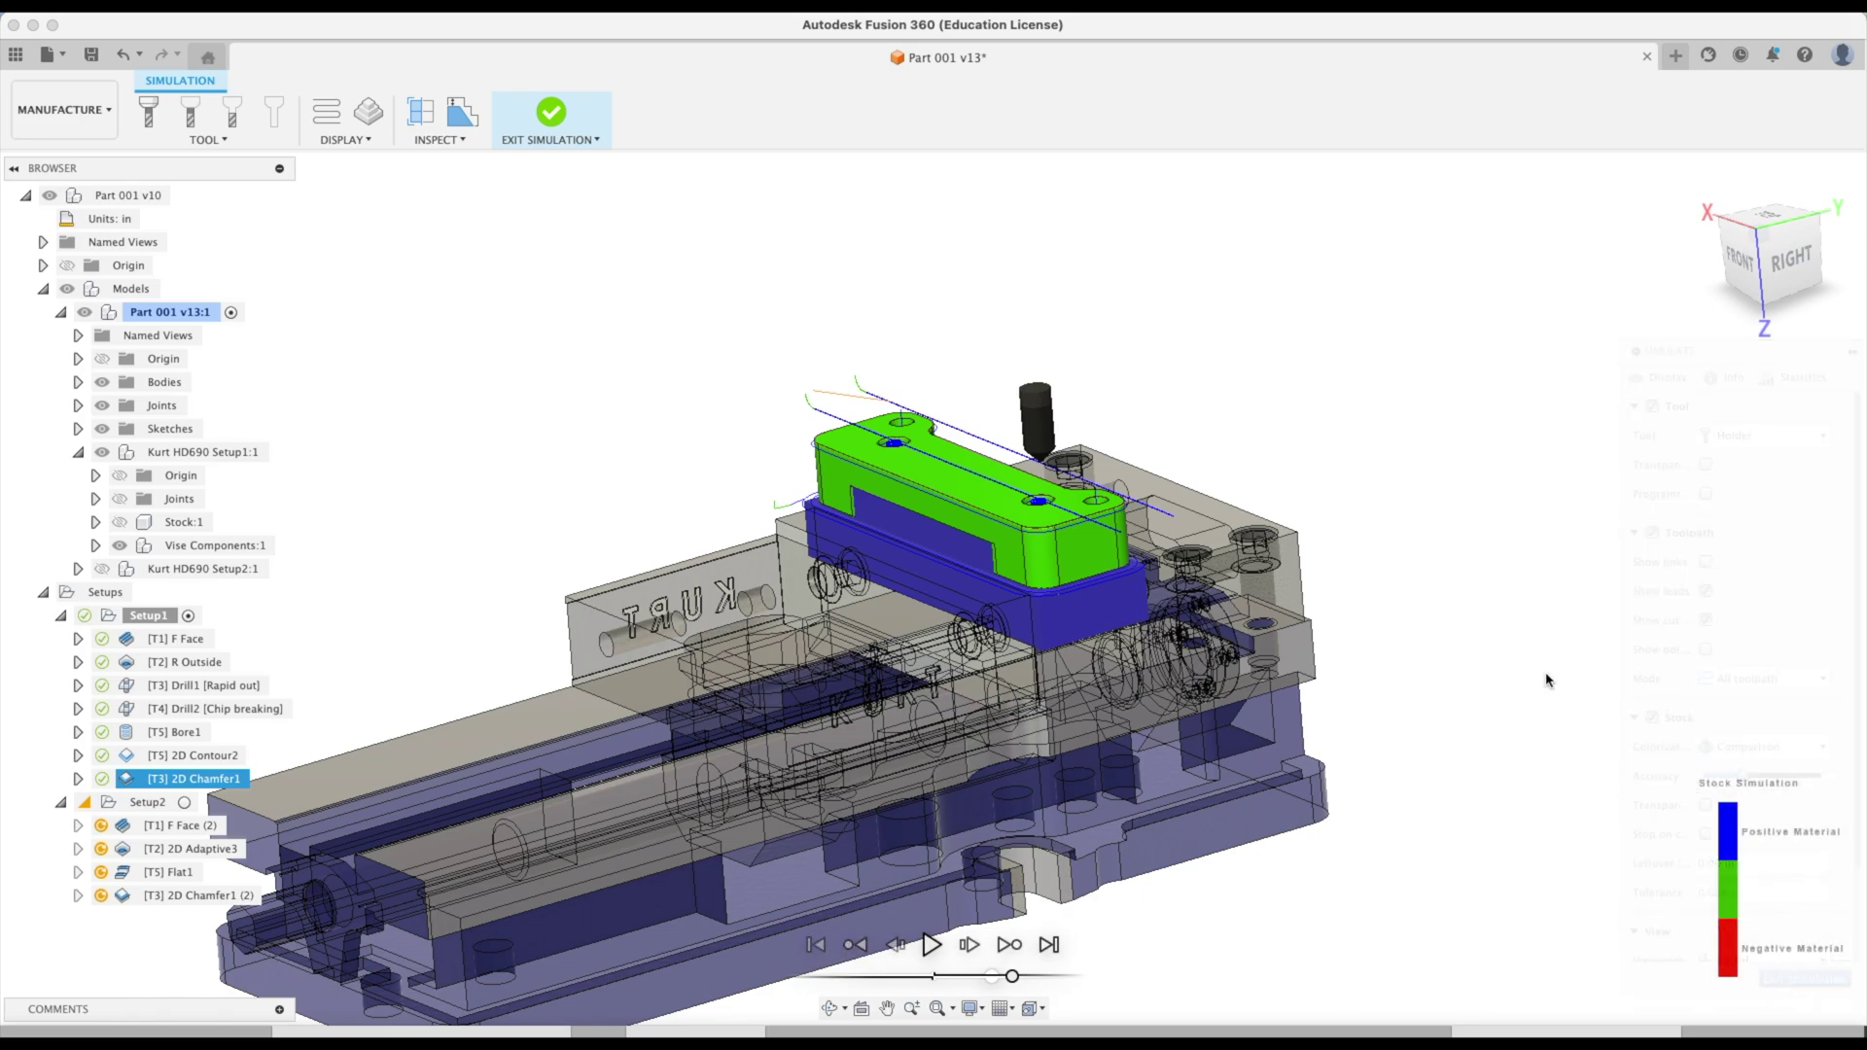
scroll(335, 534, down, 4)
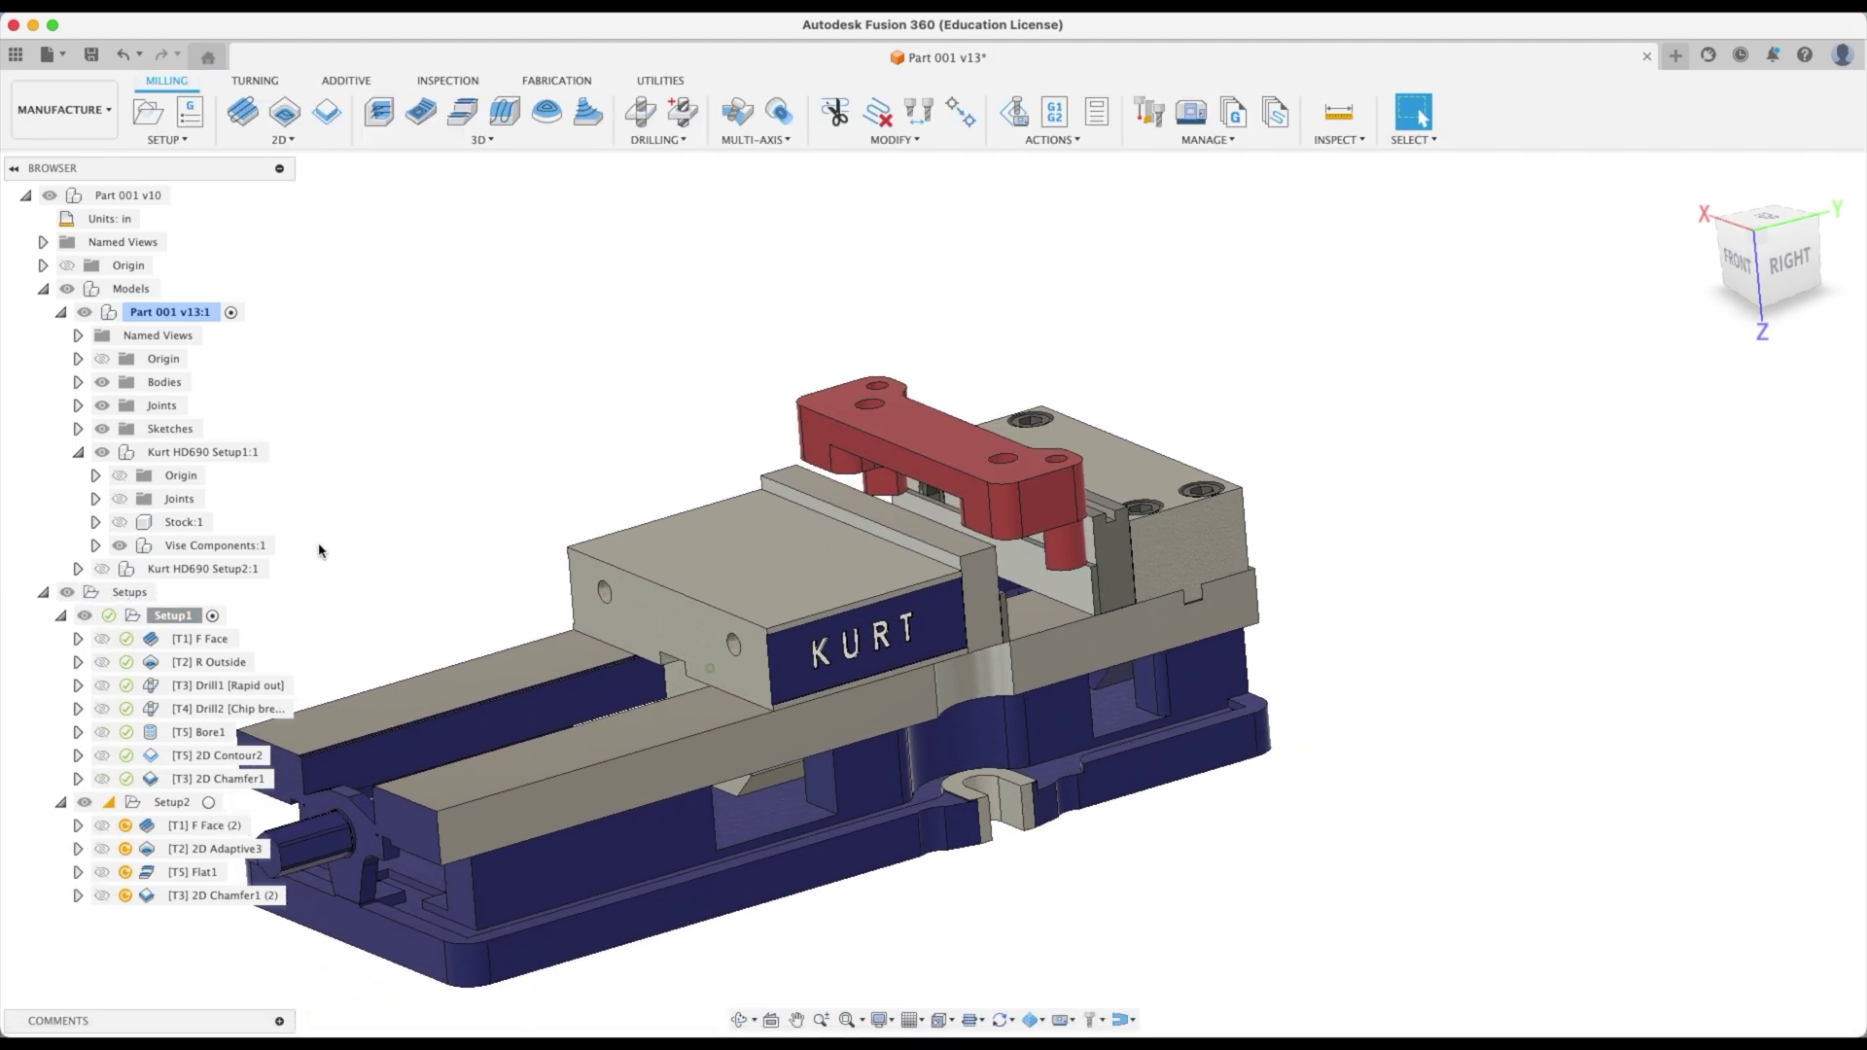
Activate and edit Setup2, assign Vise Components (1):1 from the Kurt HD690 Setup2 assembly as its fixture, keeping stock from the preceding setup
click(209, 806)
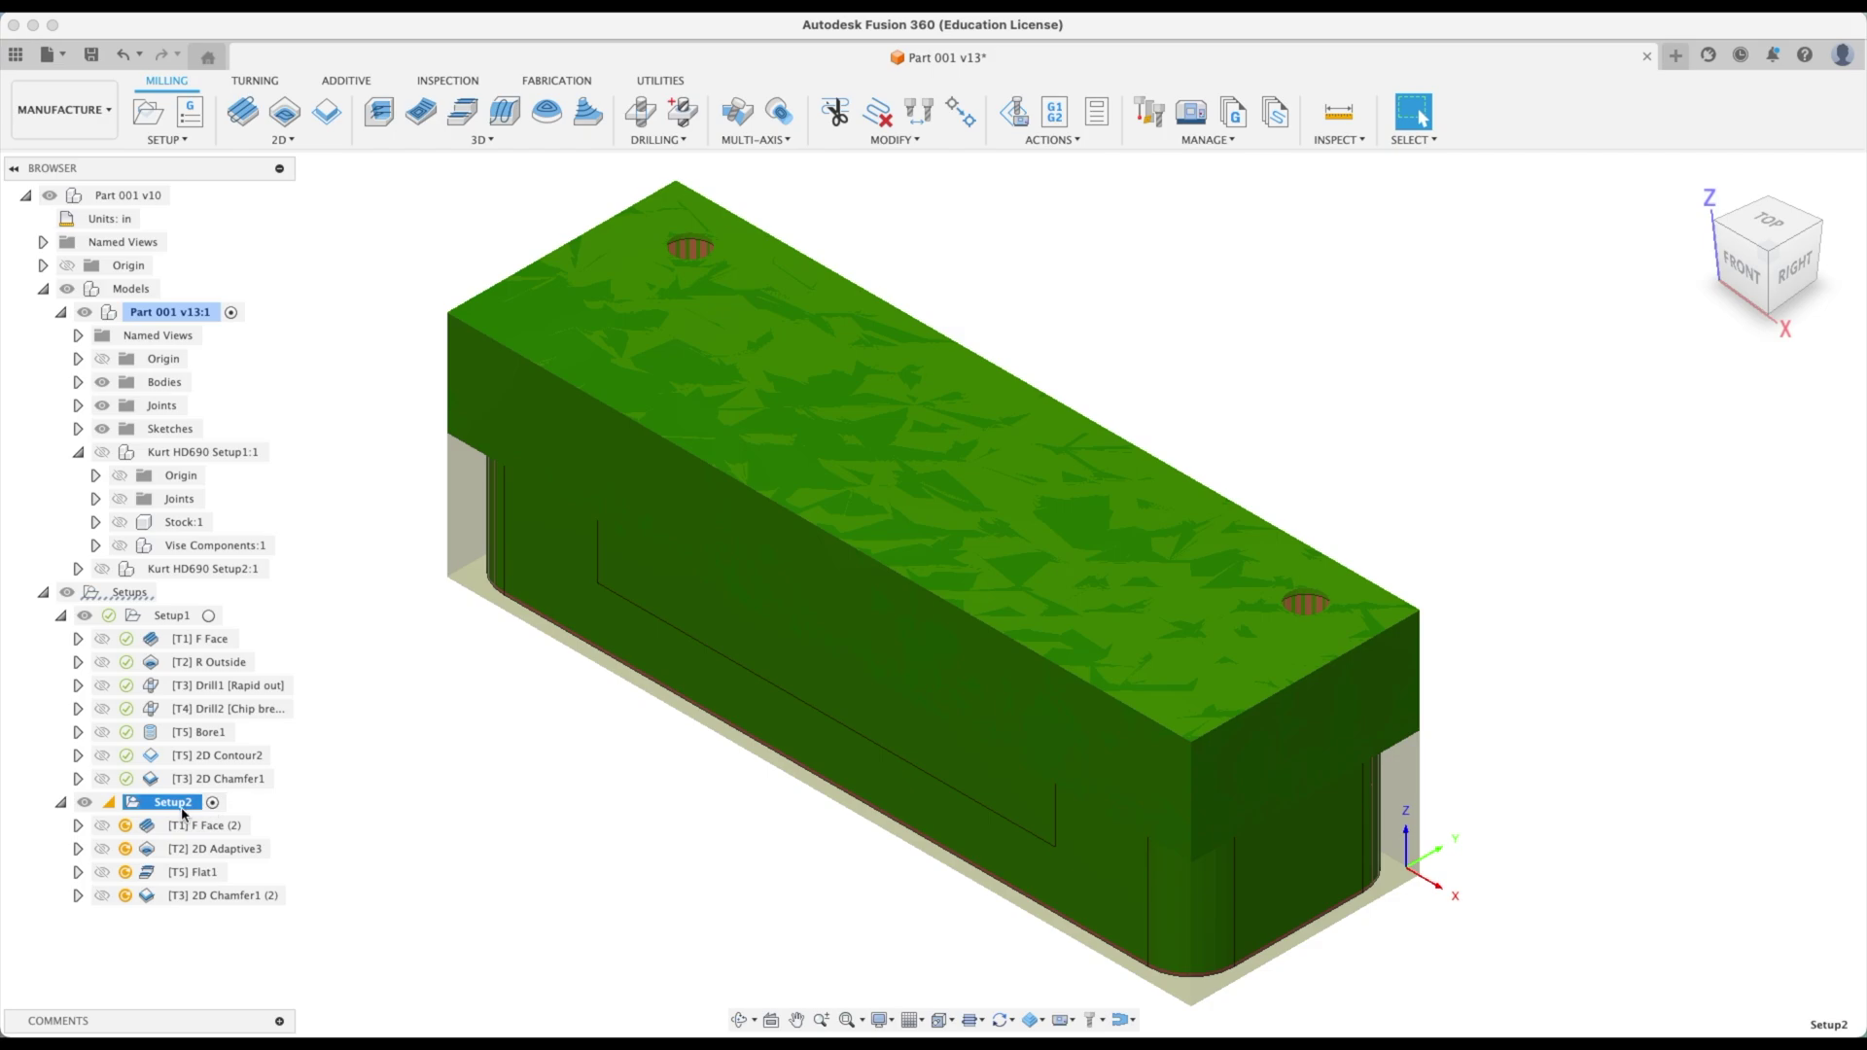
right_click(176, 813)
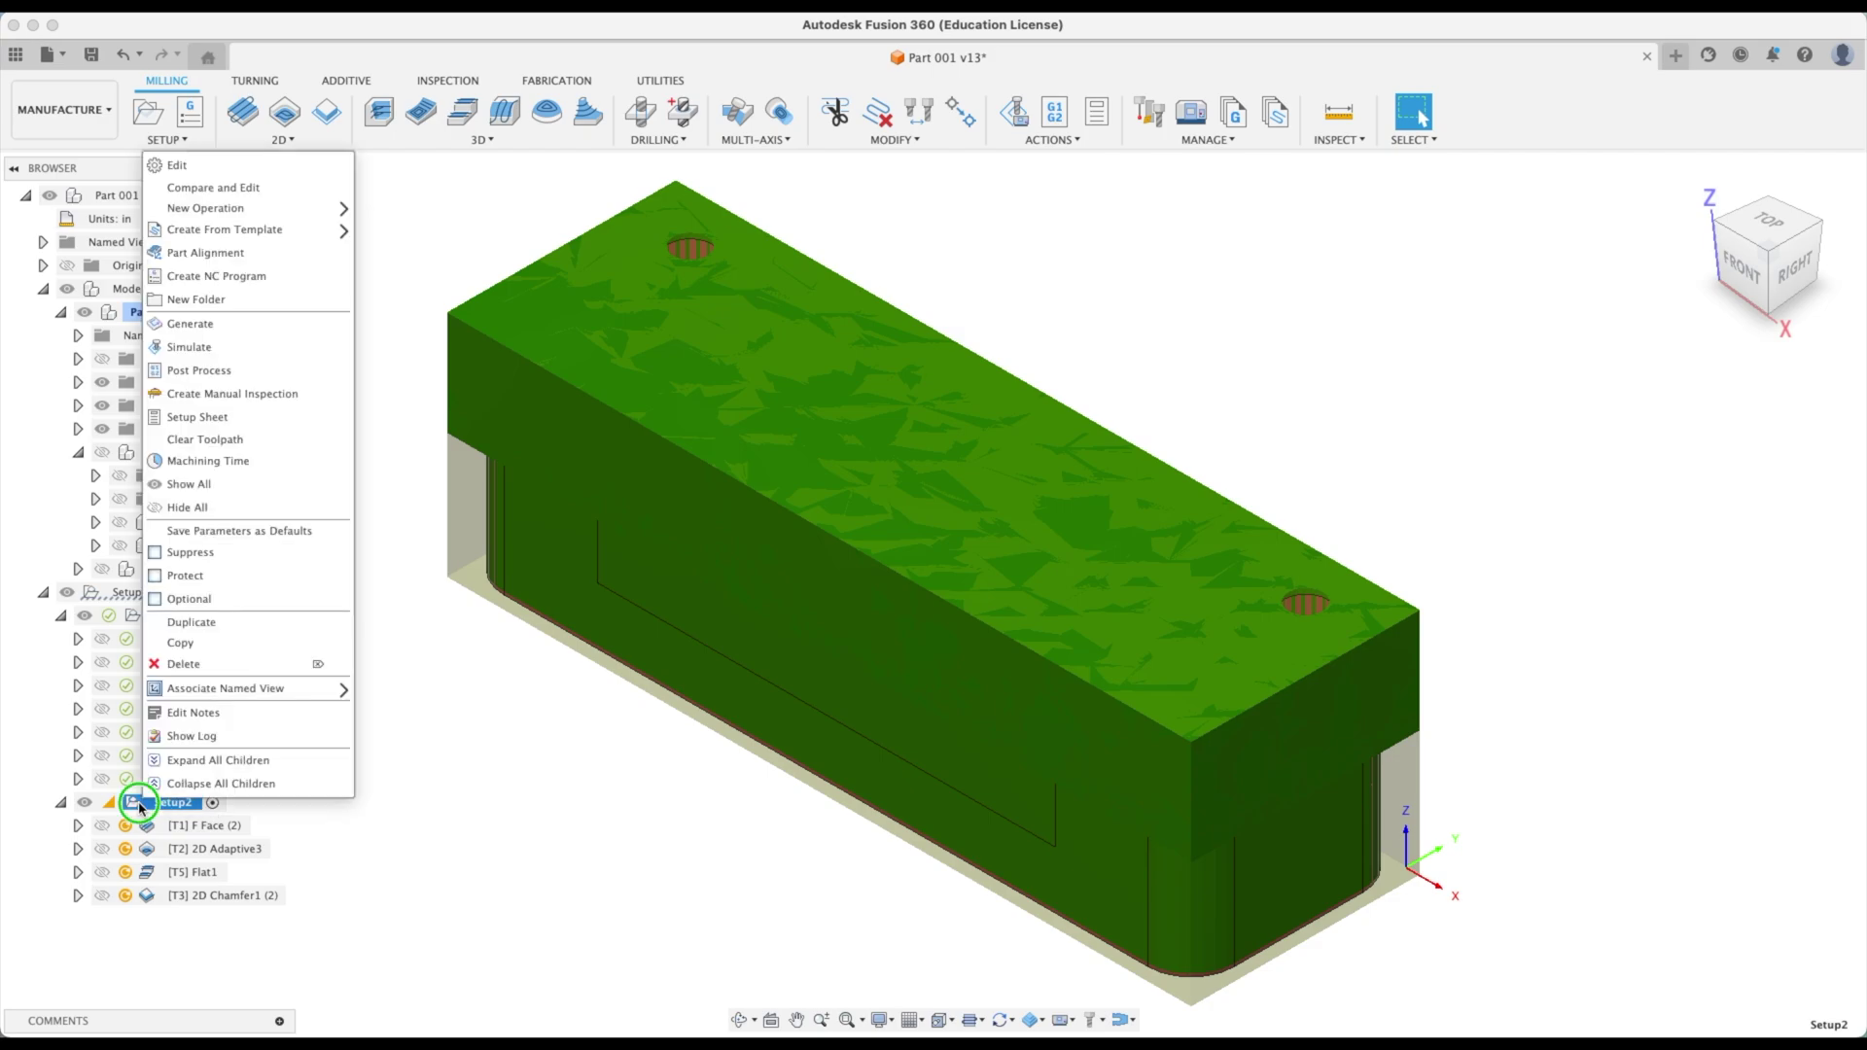
click(223, 169)
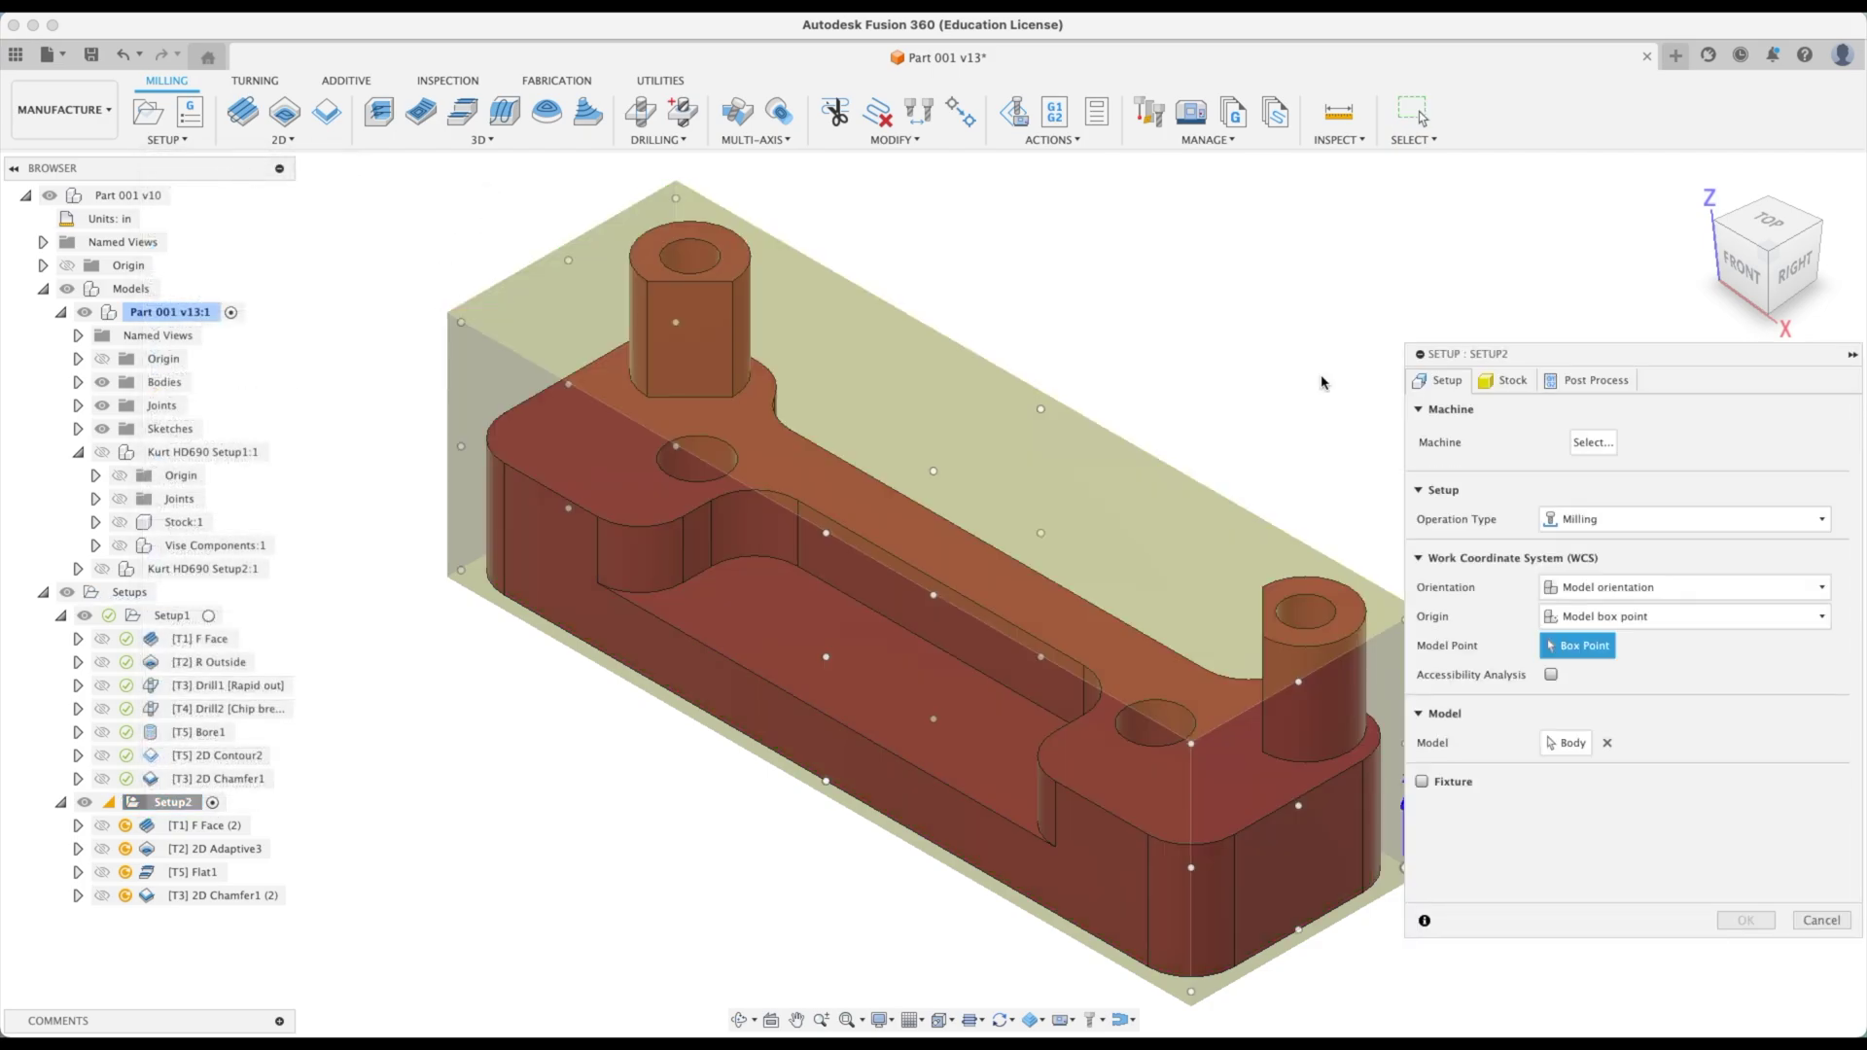
click(1421, 781)
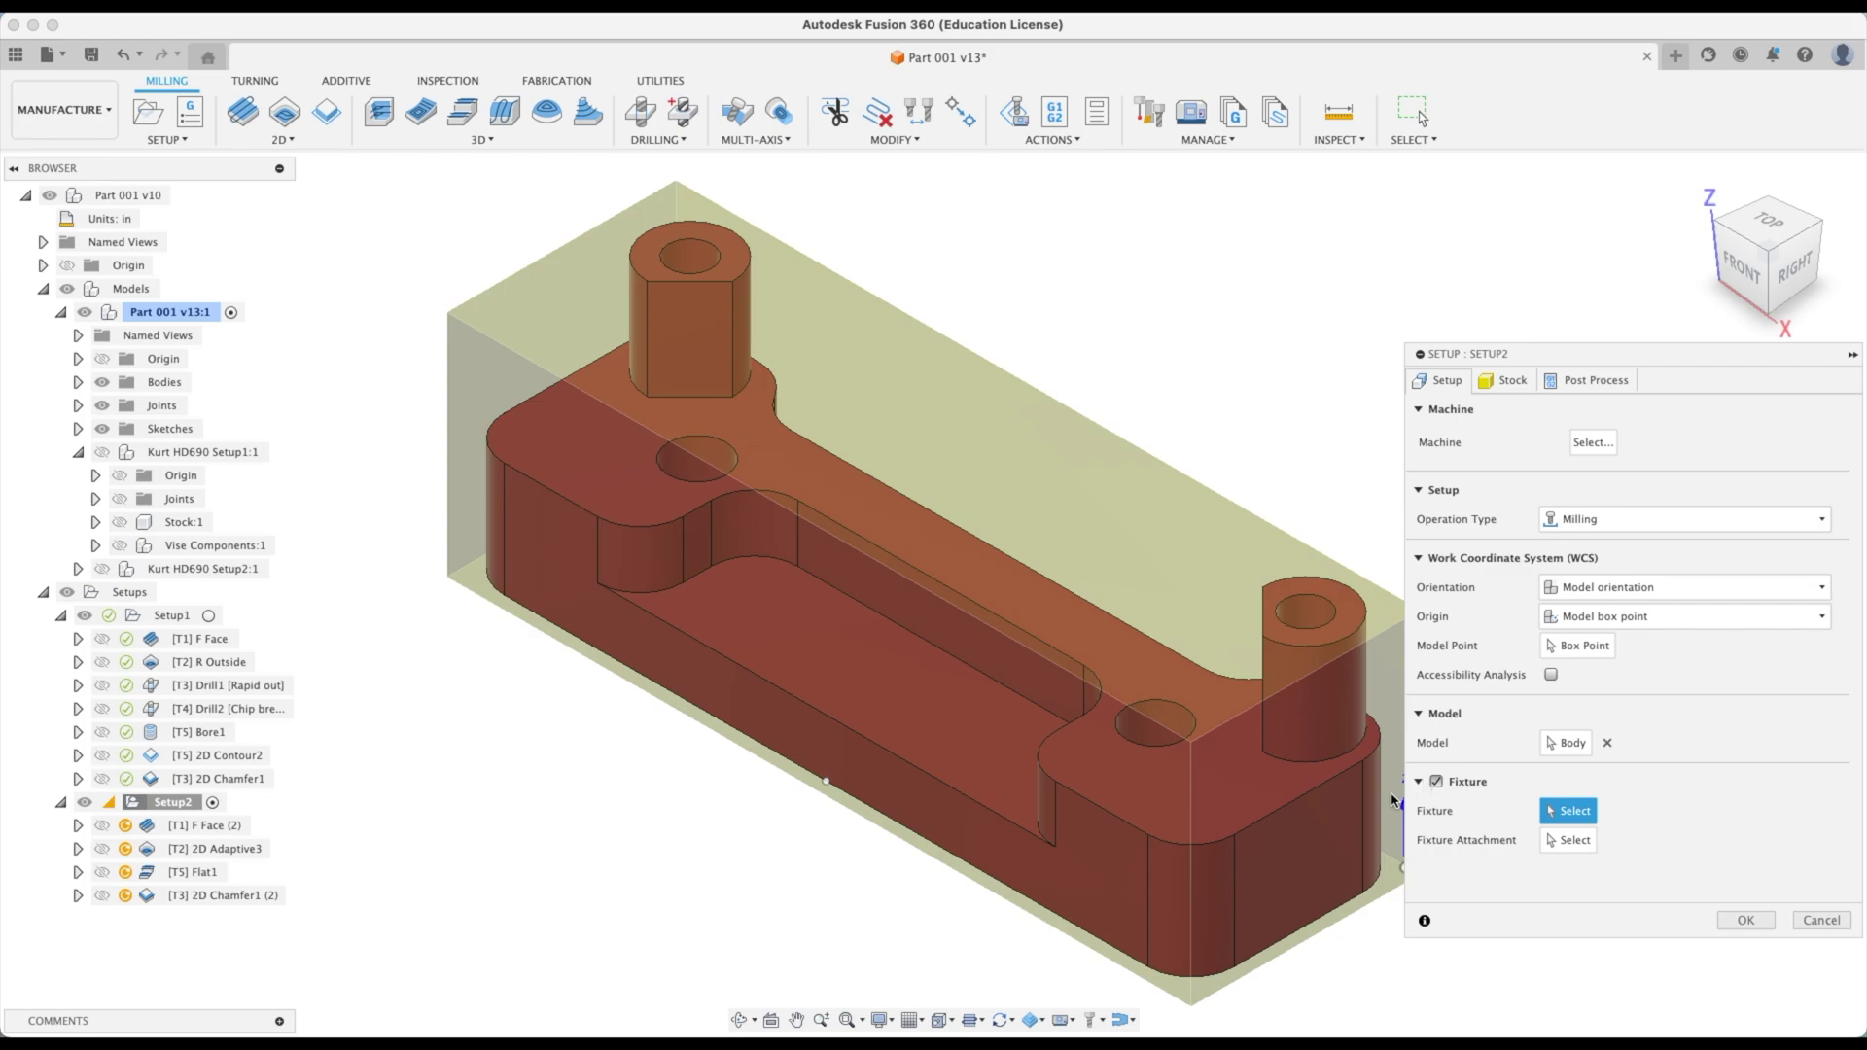
click(60, 312)
click(60, 313)
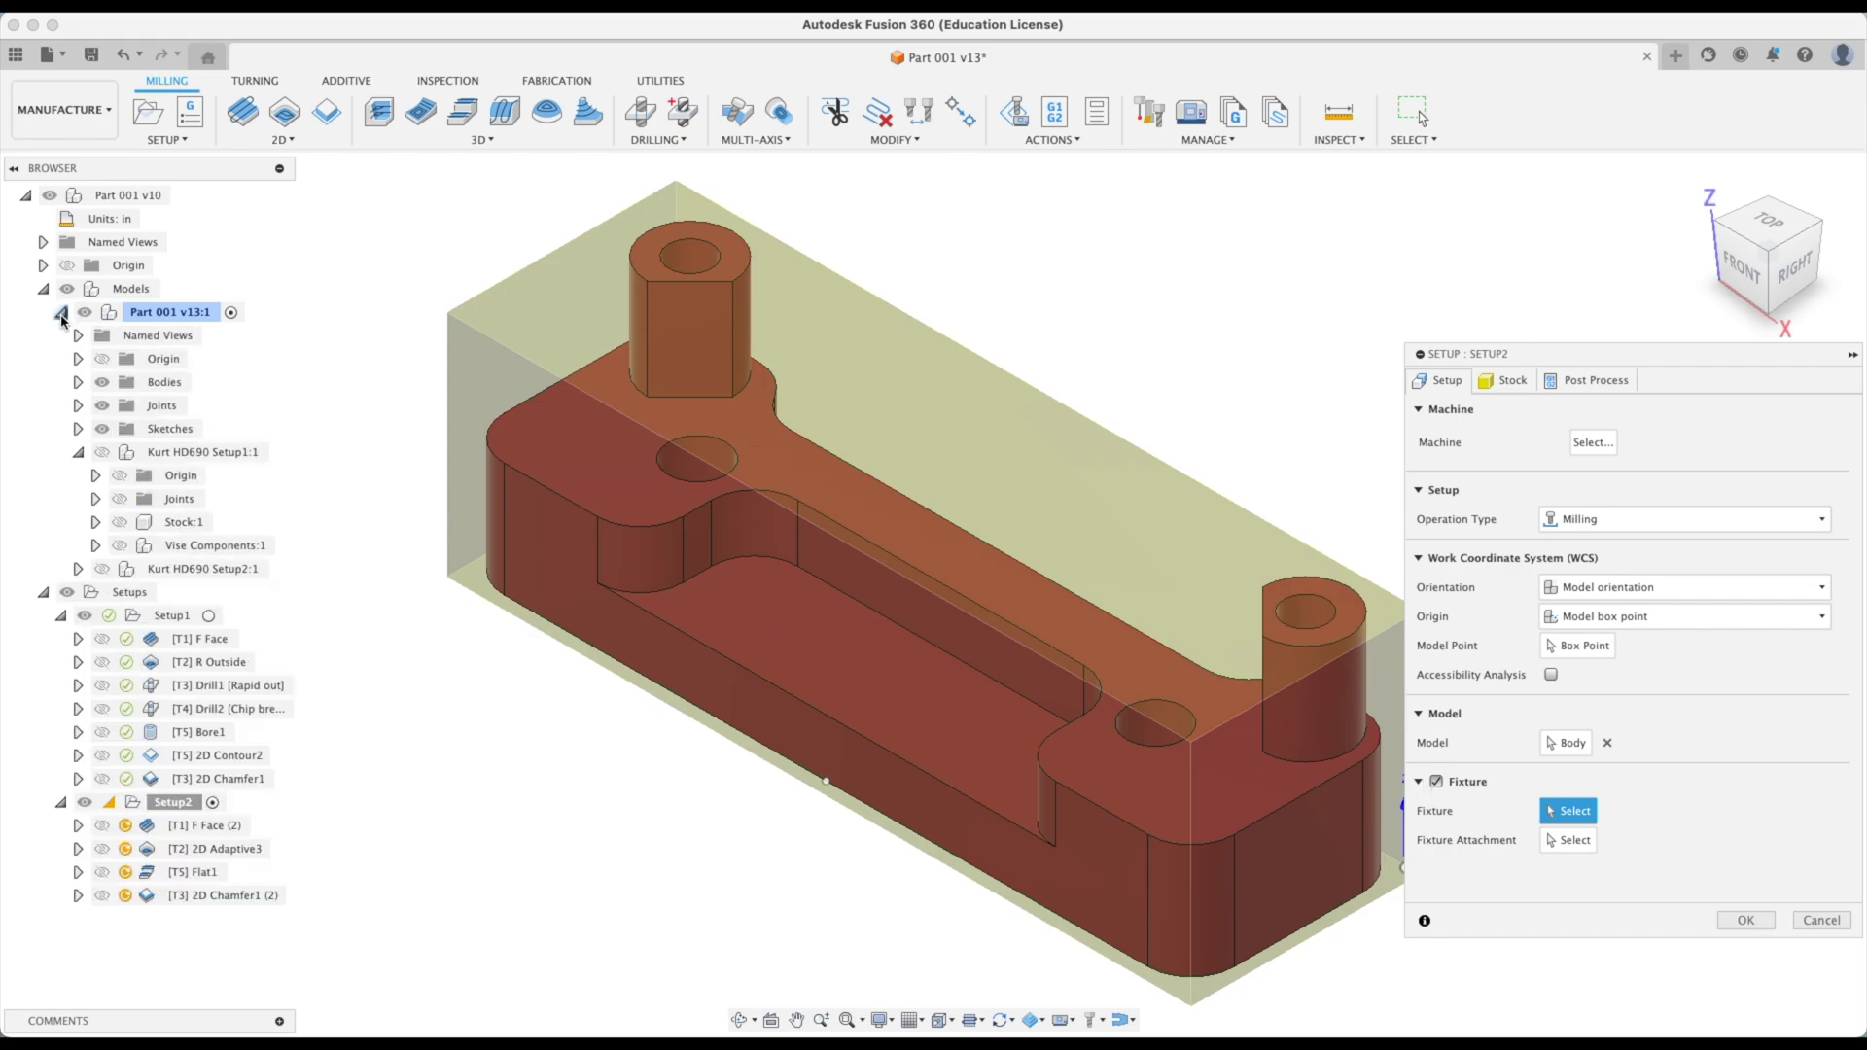
click(81, 453)
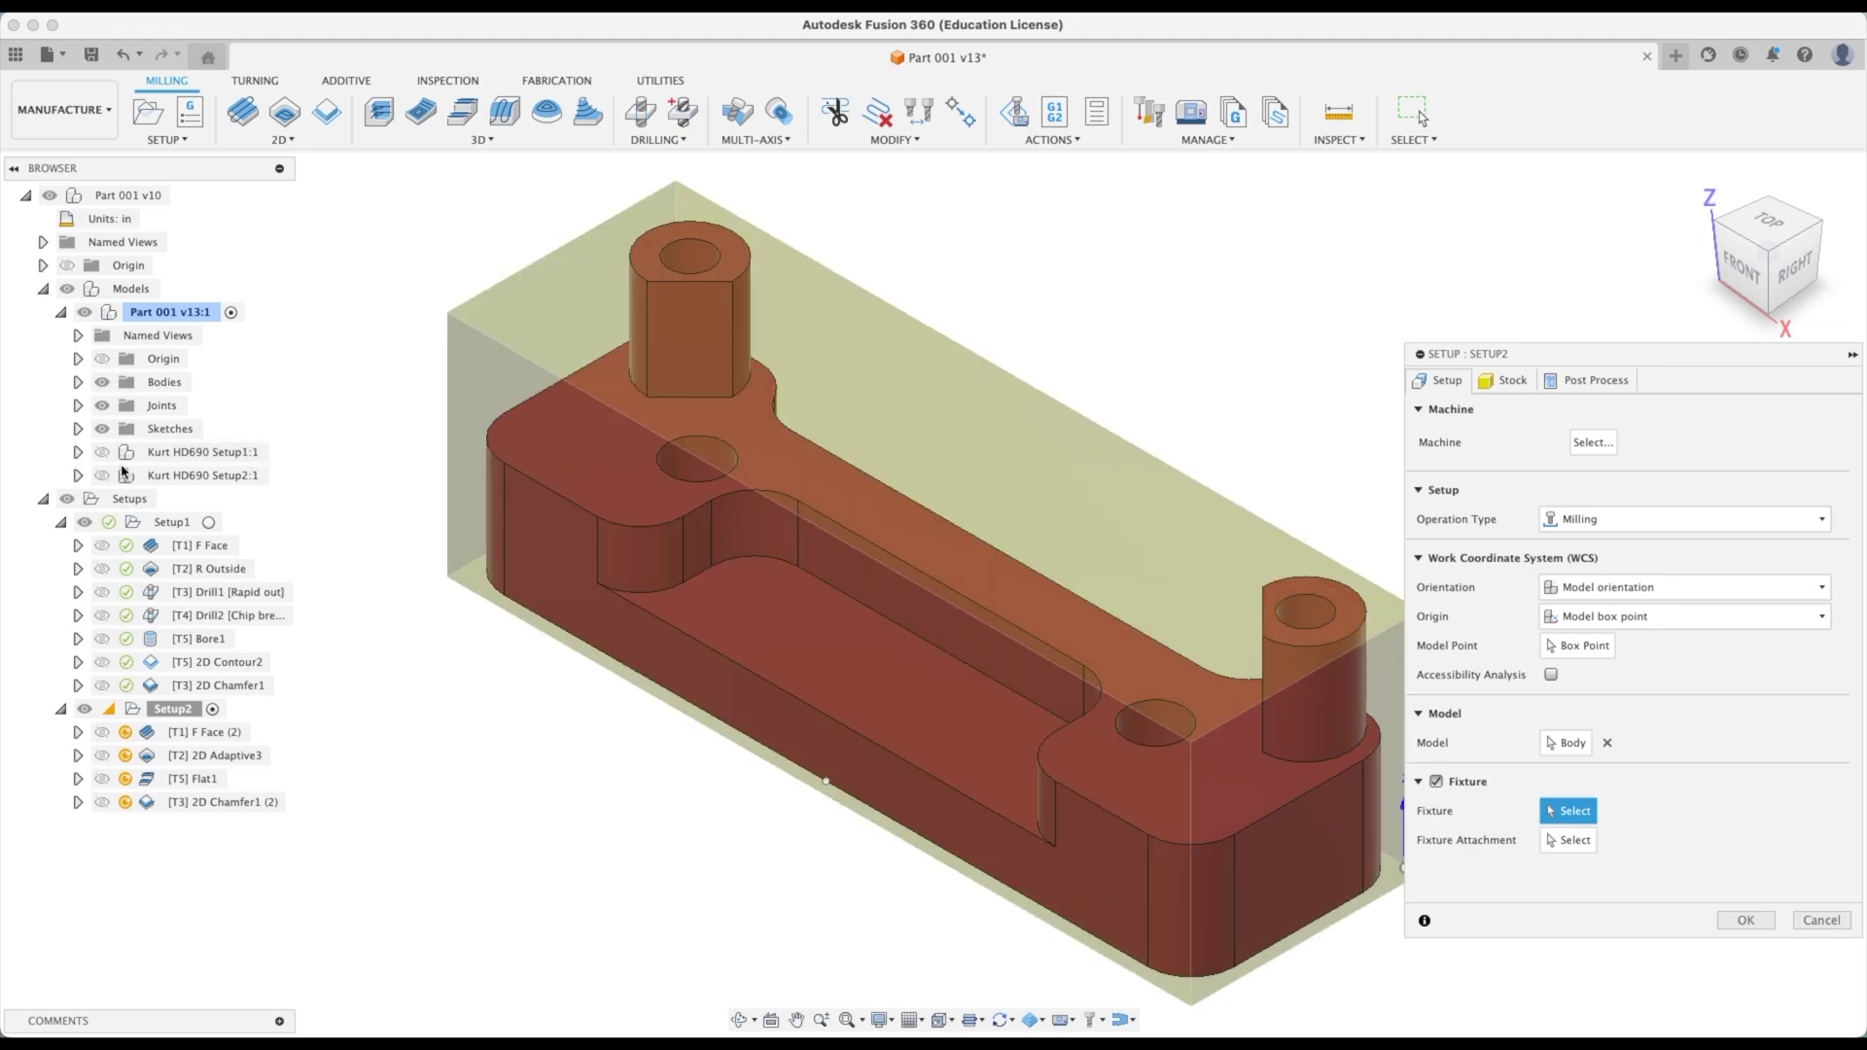
click(77, 476)
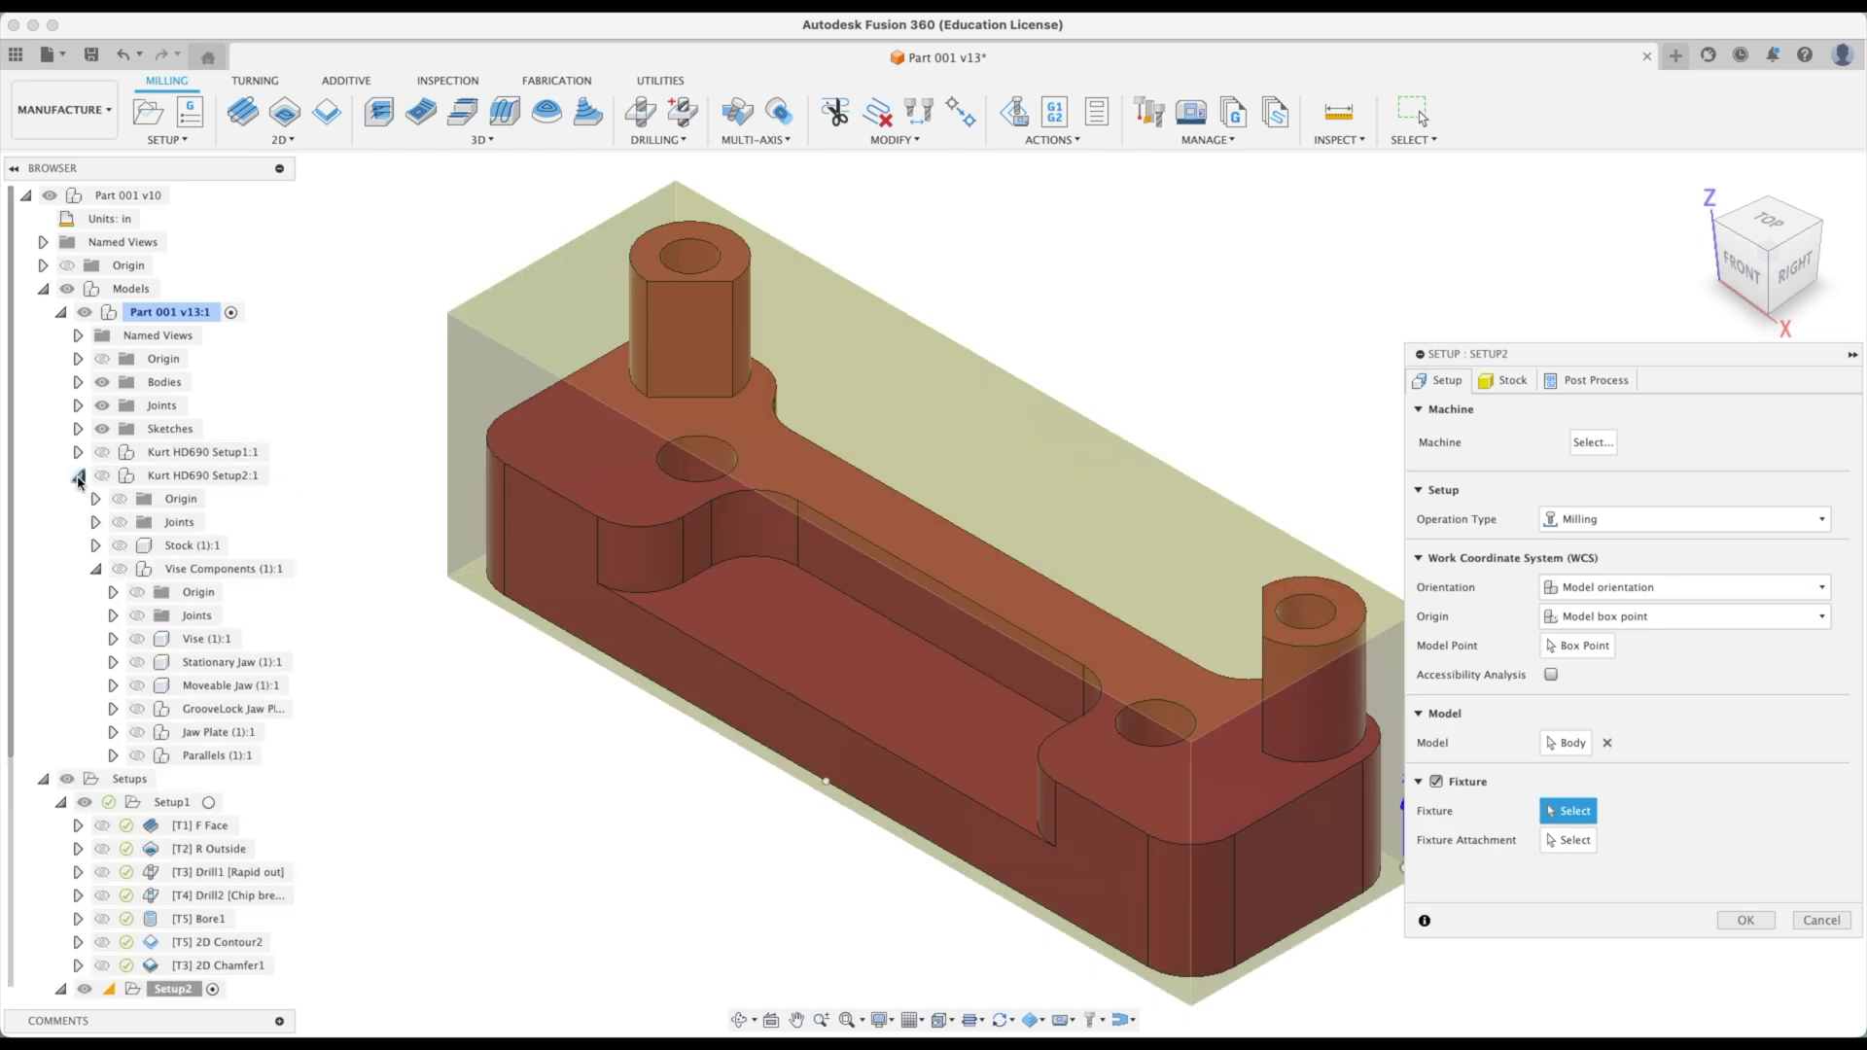
click(94, 572)
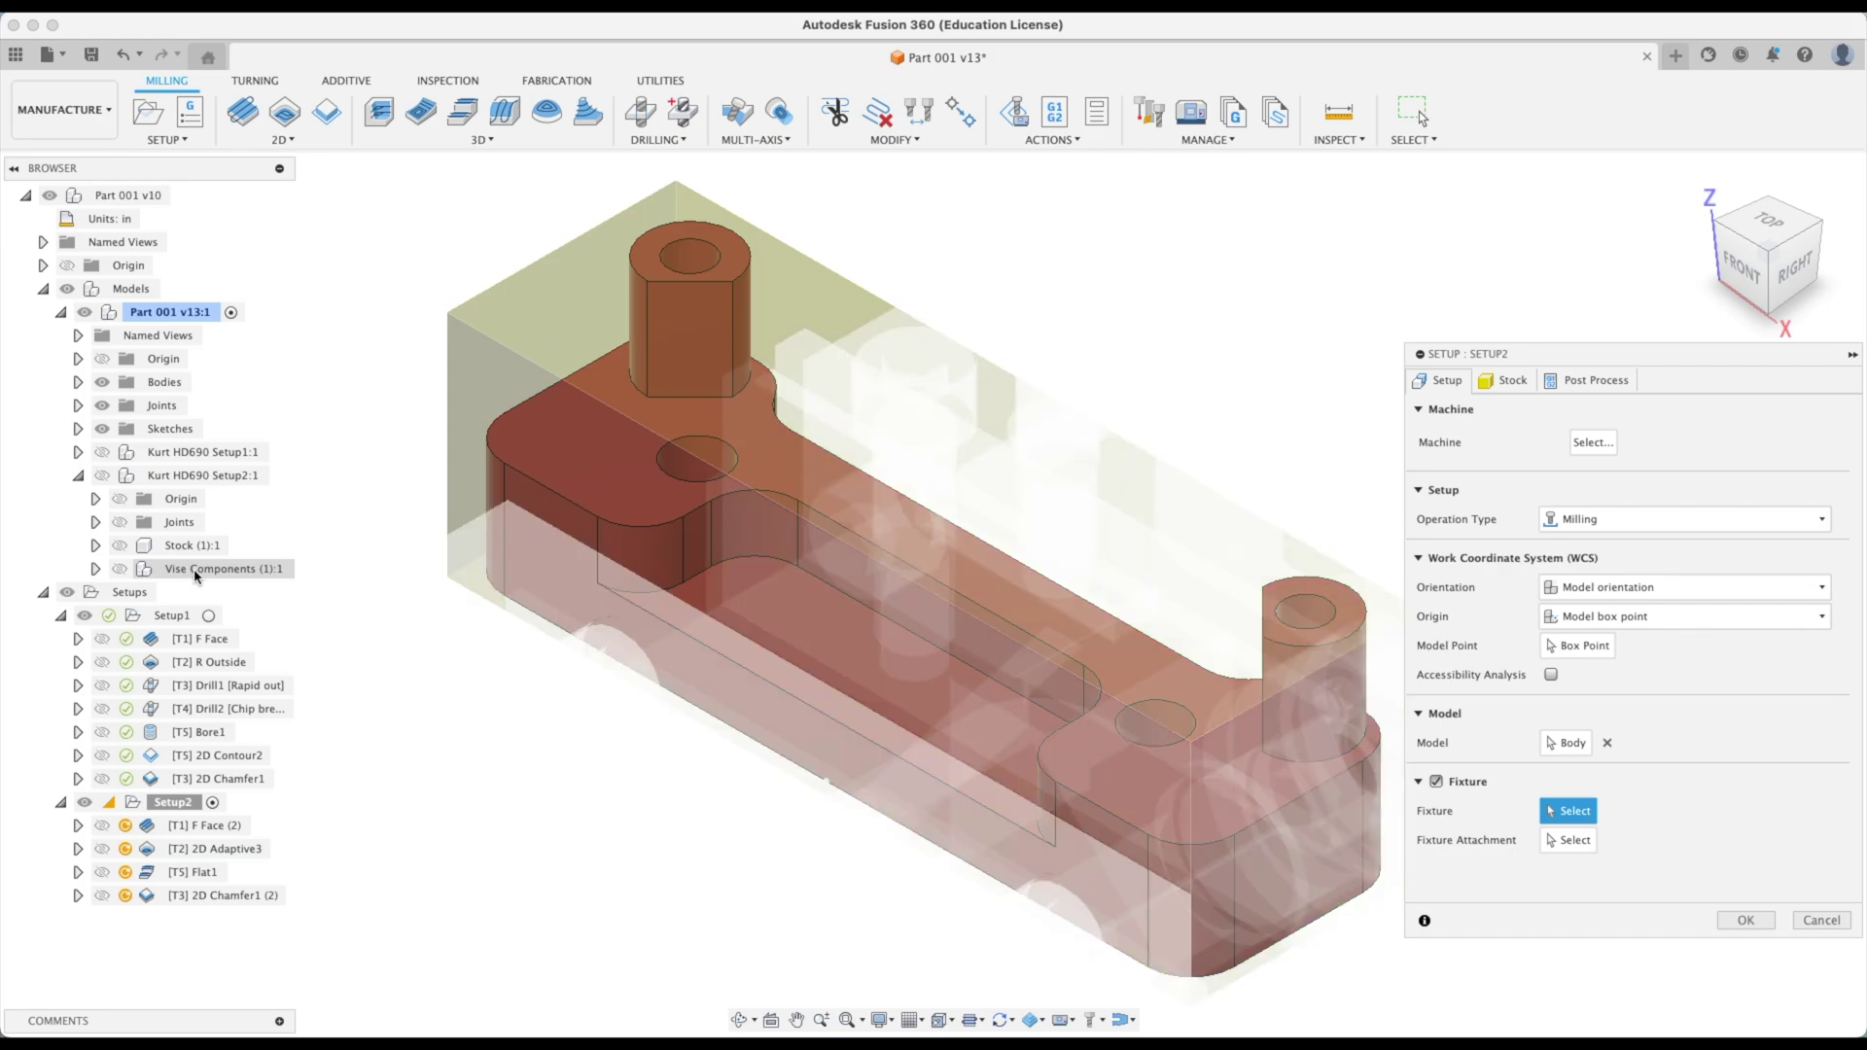
click(197, 571)
click(1505, 380)
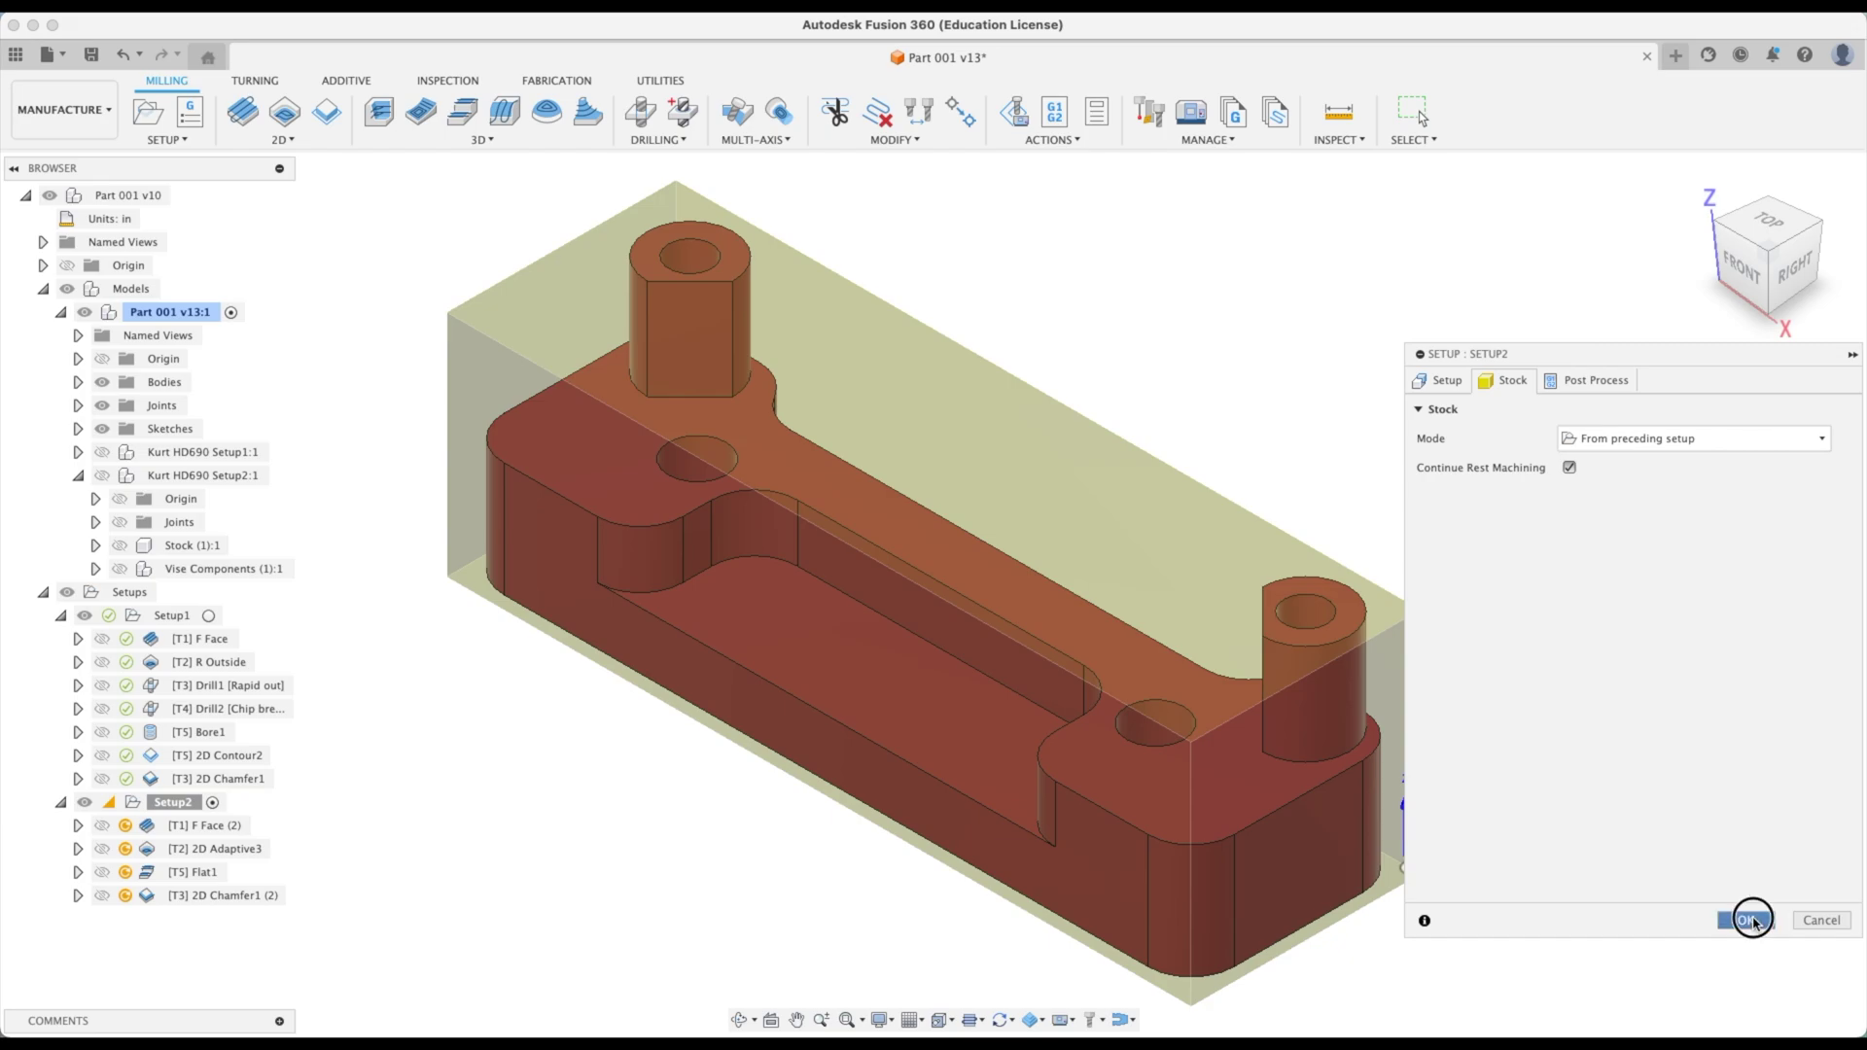
click(1750, 920)
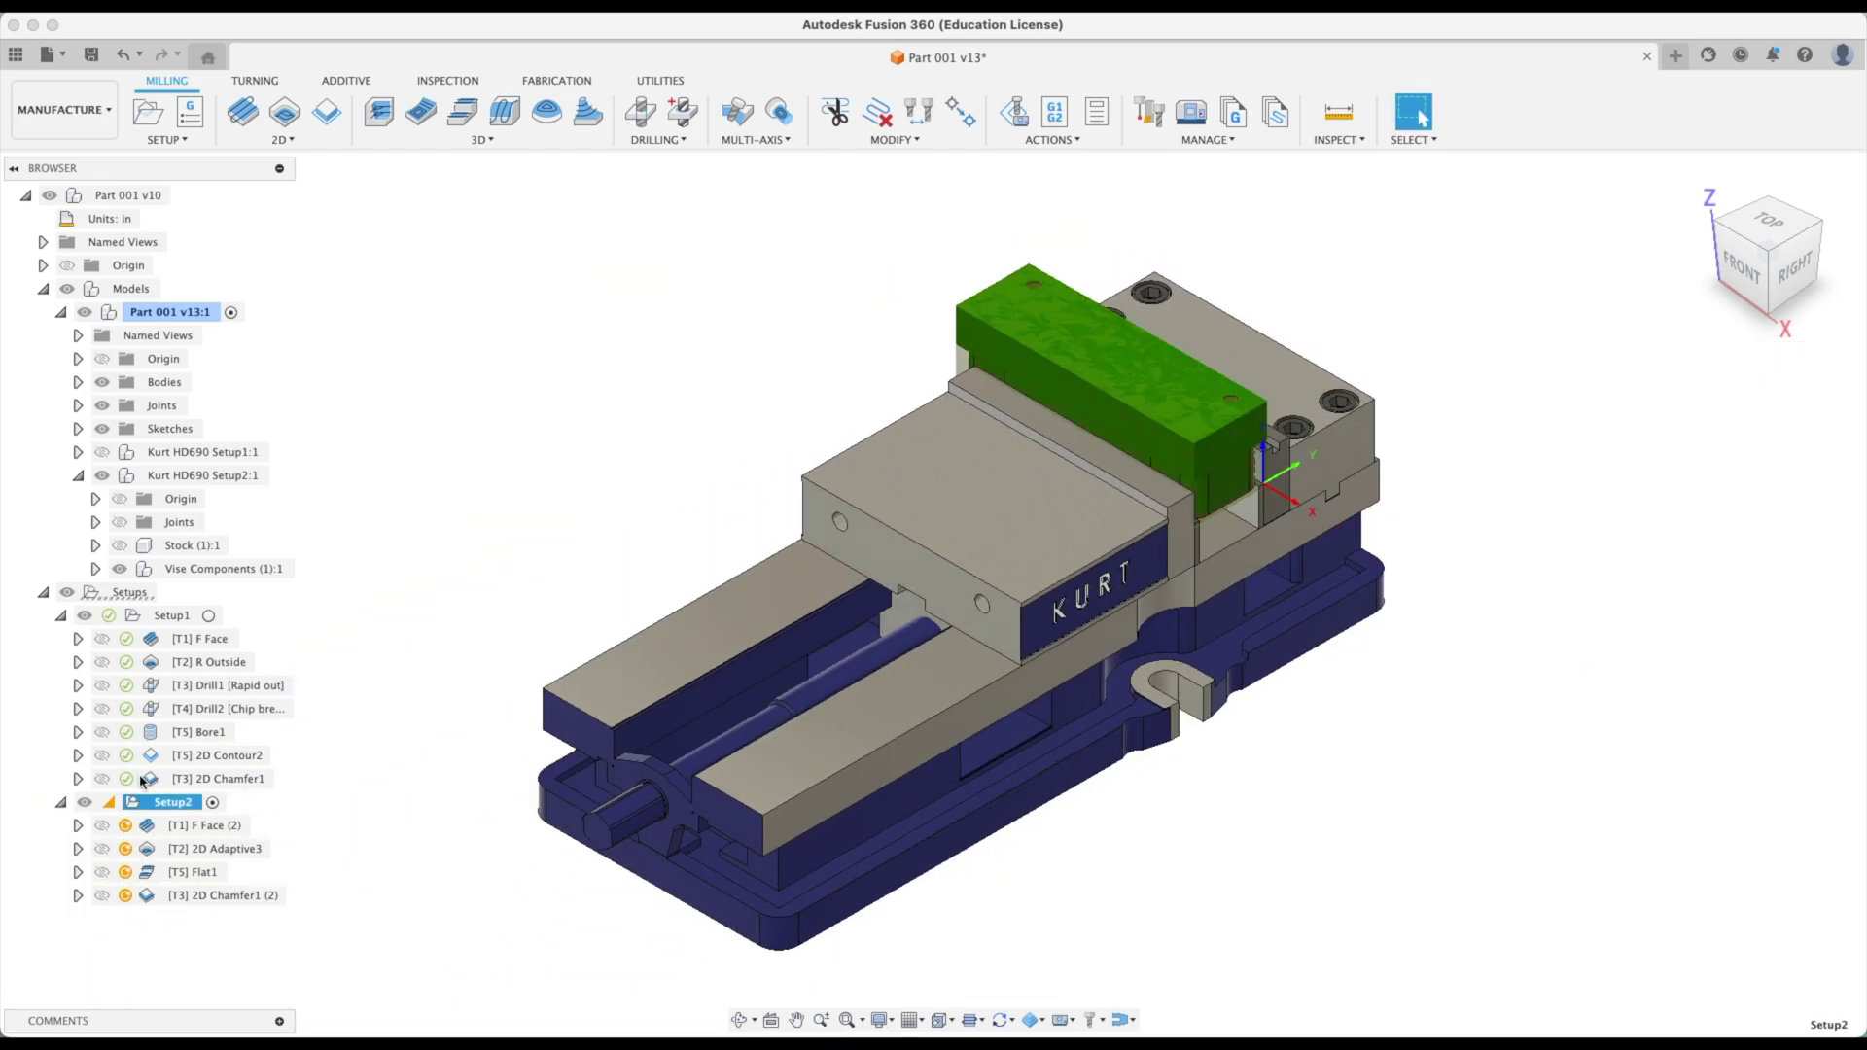
Reactivate Setup1 to view the part and stock in its own vise
click(211, 616)
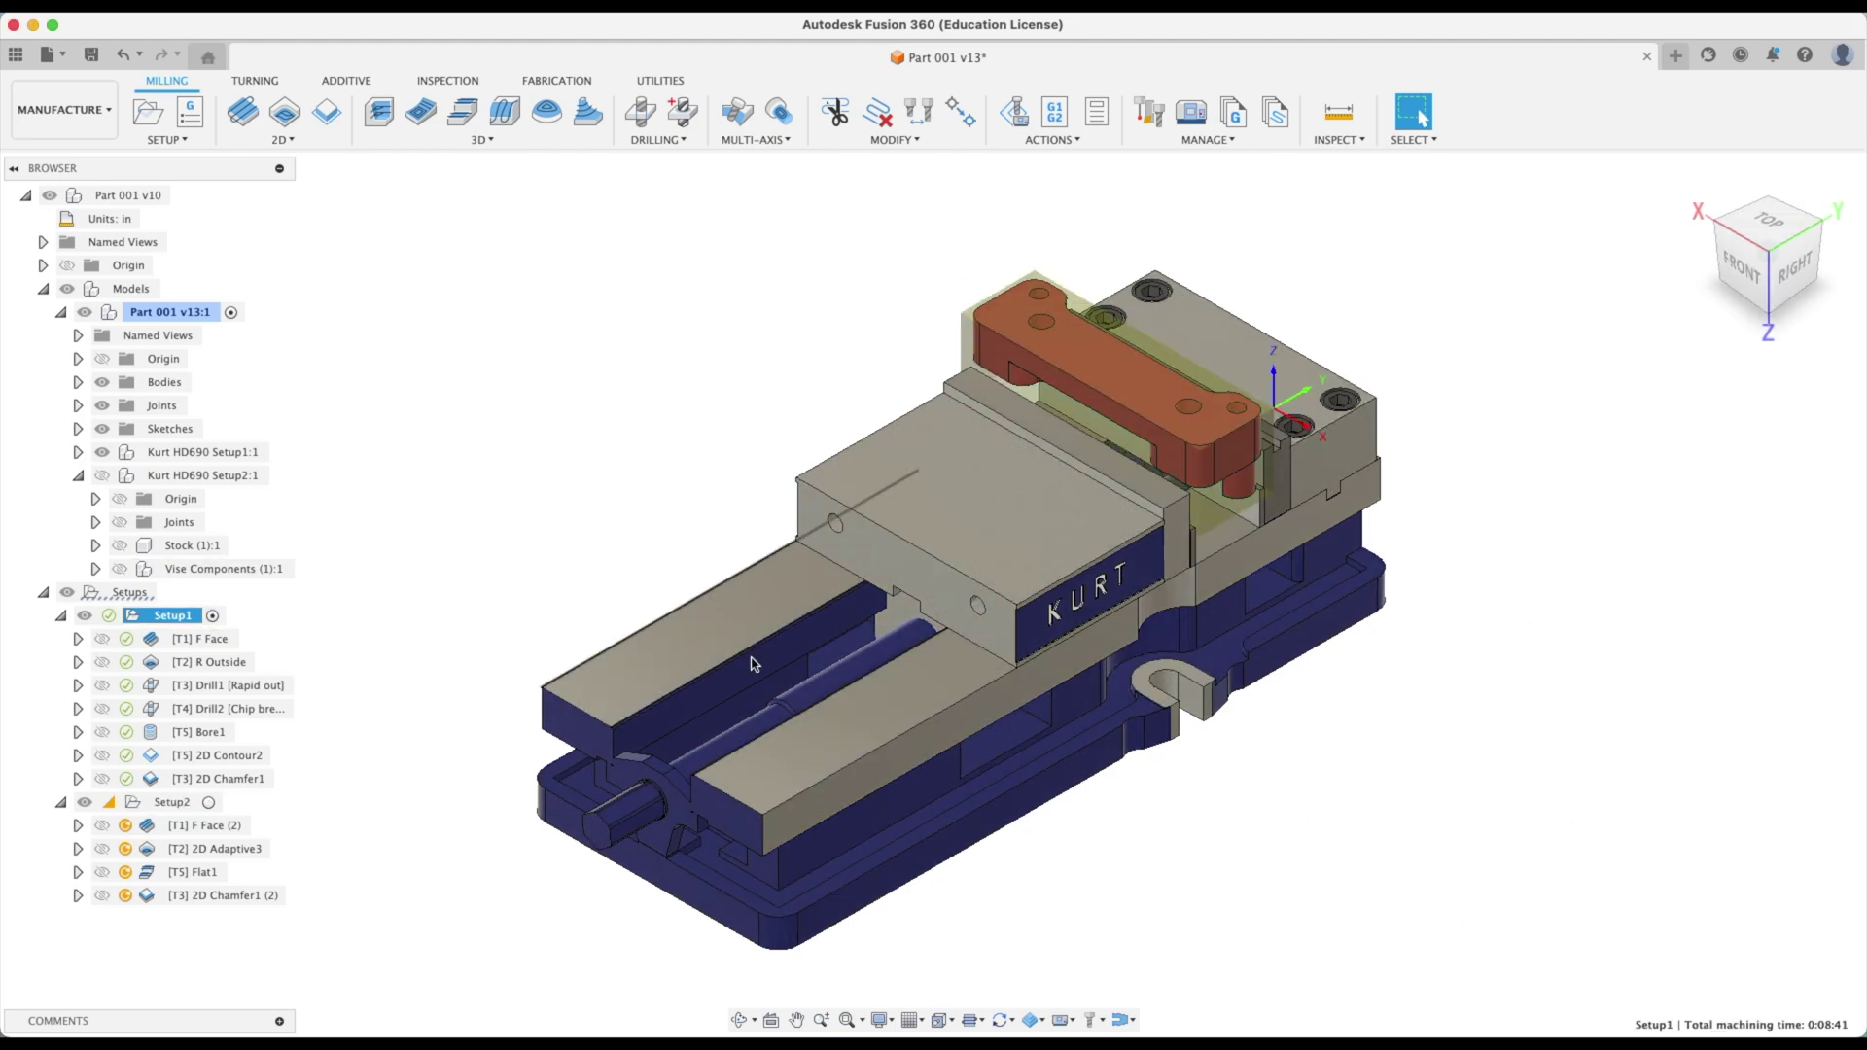
Activate Setup2 using the Synchronize active setup option and generate all of its toolpaths
click(211, 802)
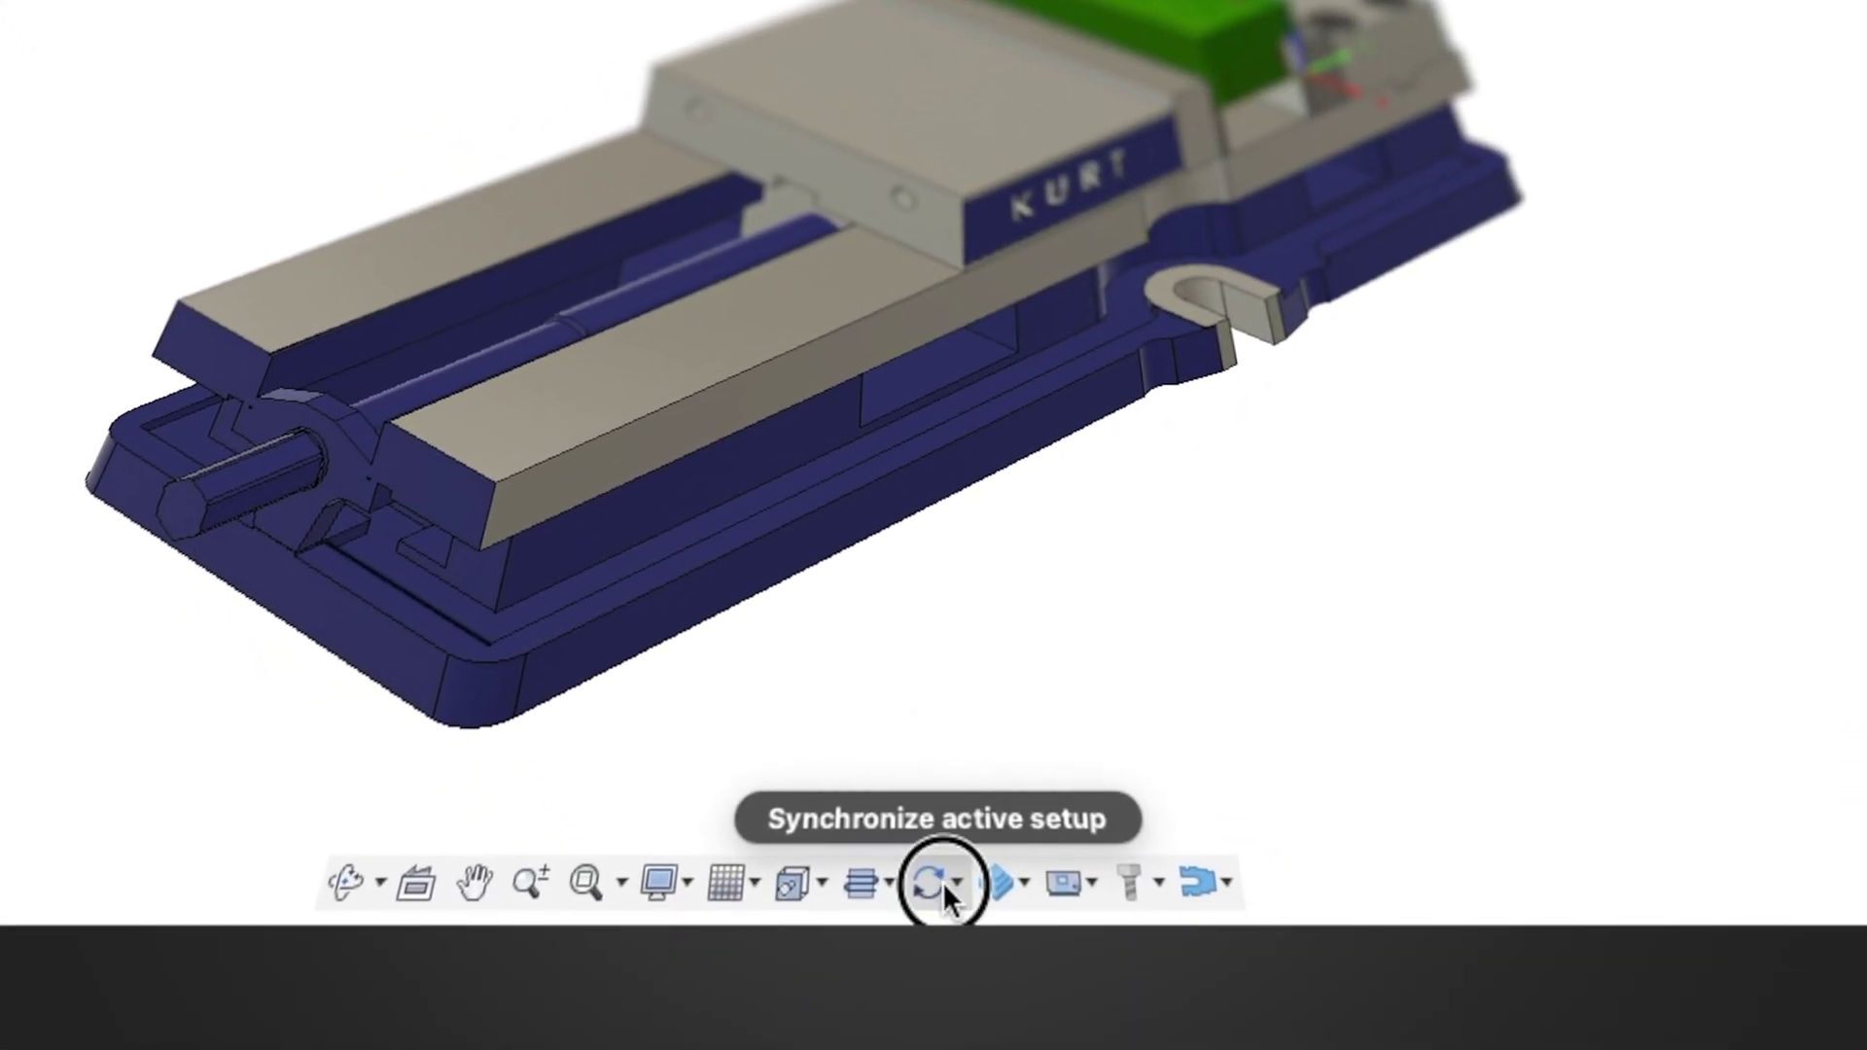
click(945, 883)
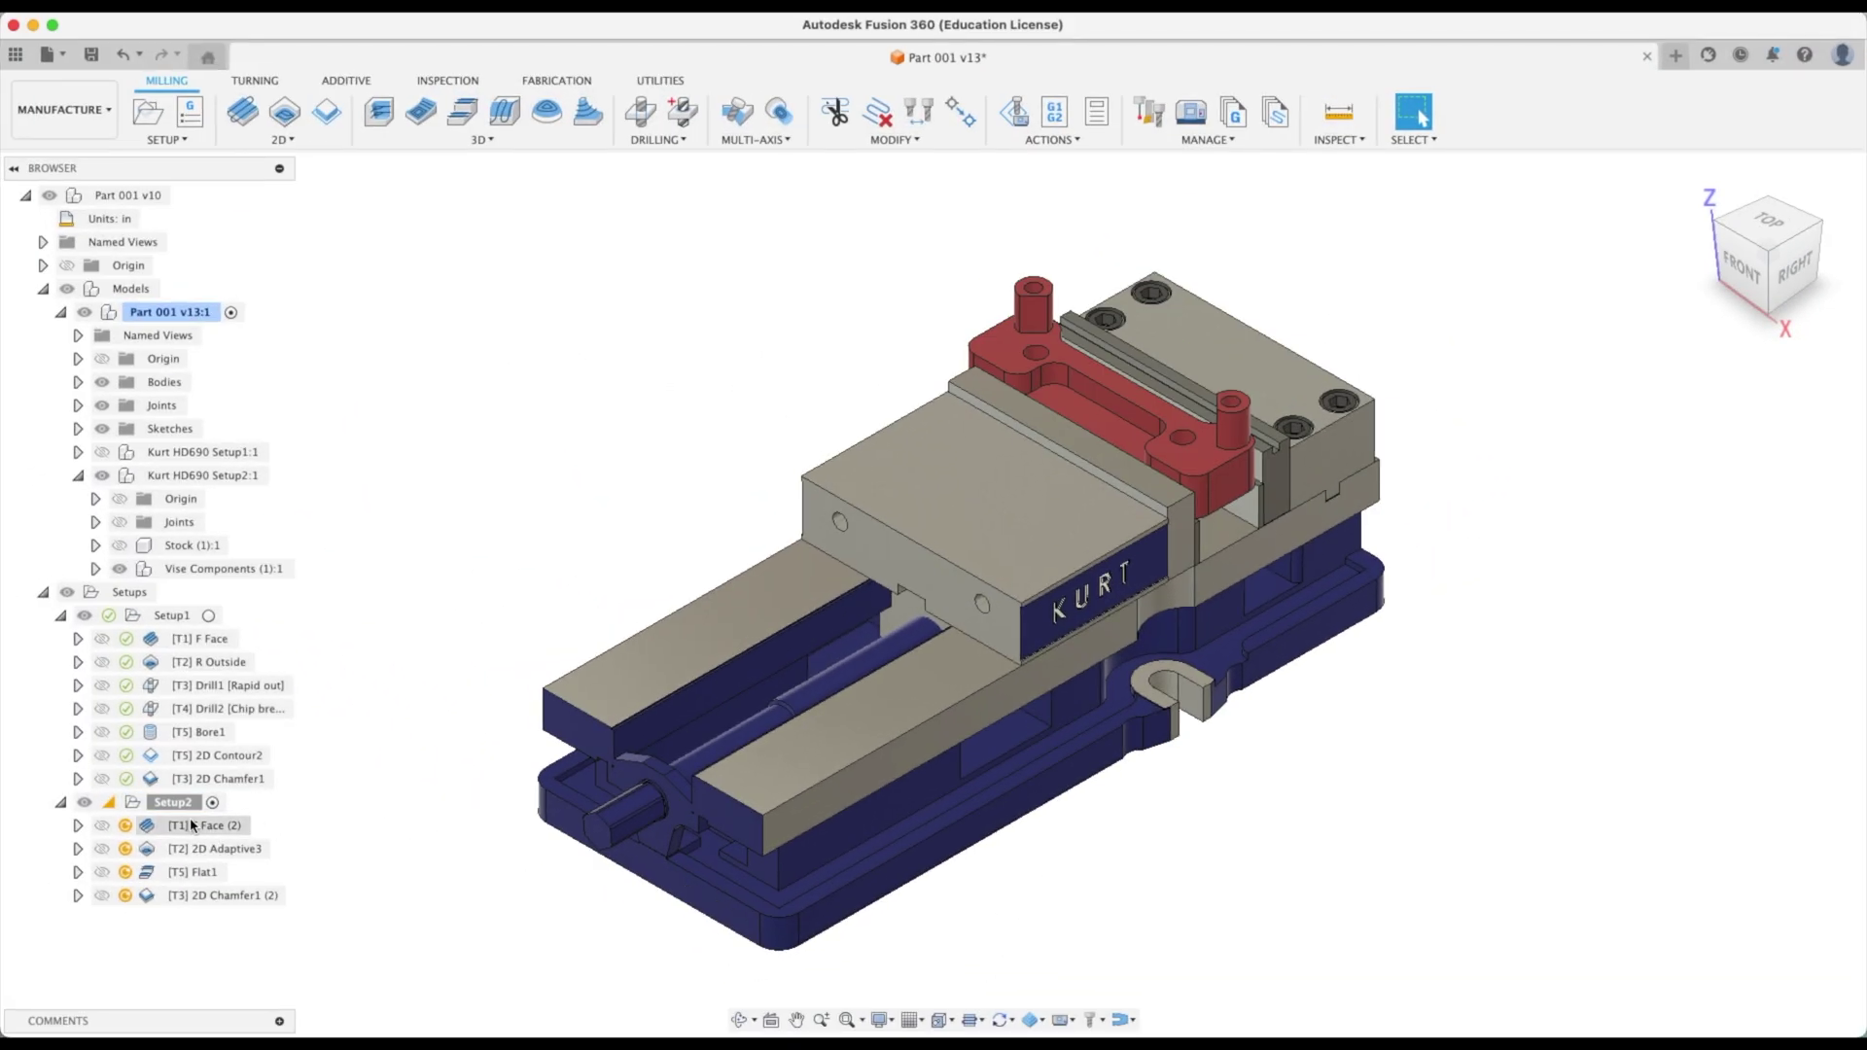
right_click(146, 804)
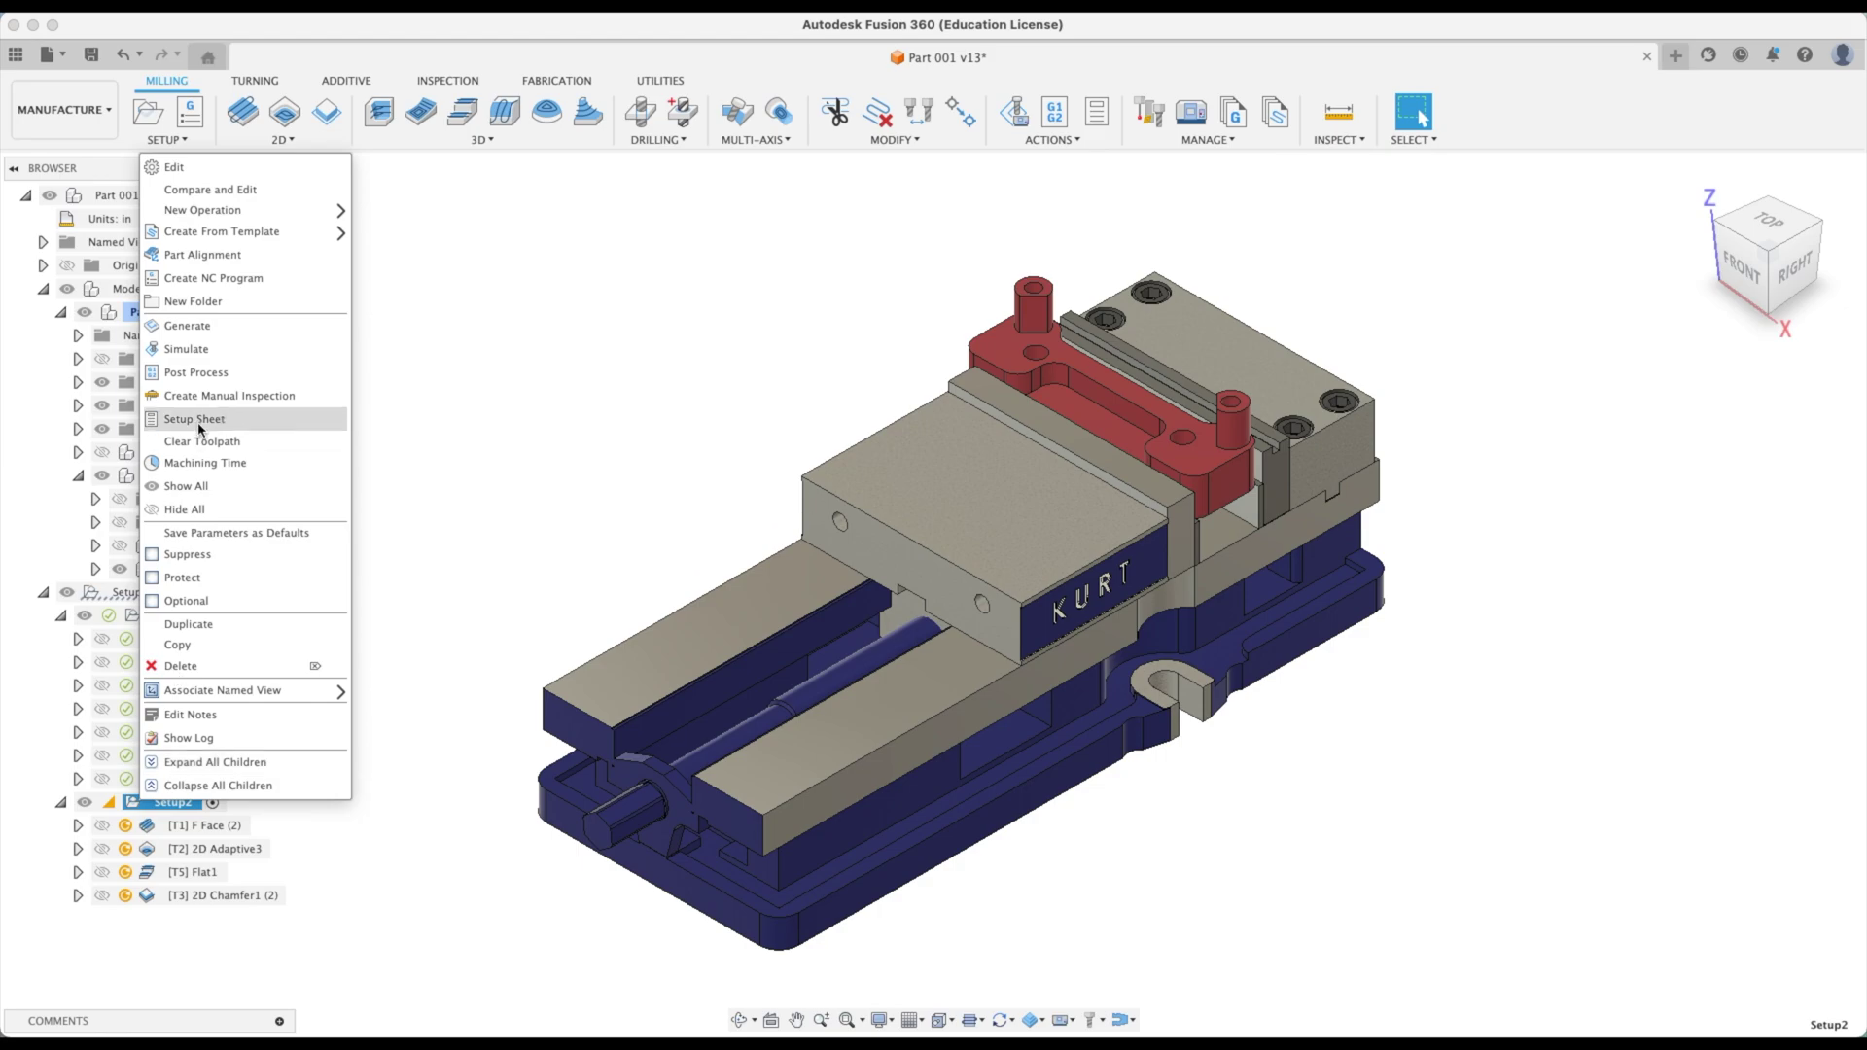
click(199, 323)
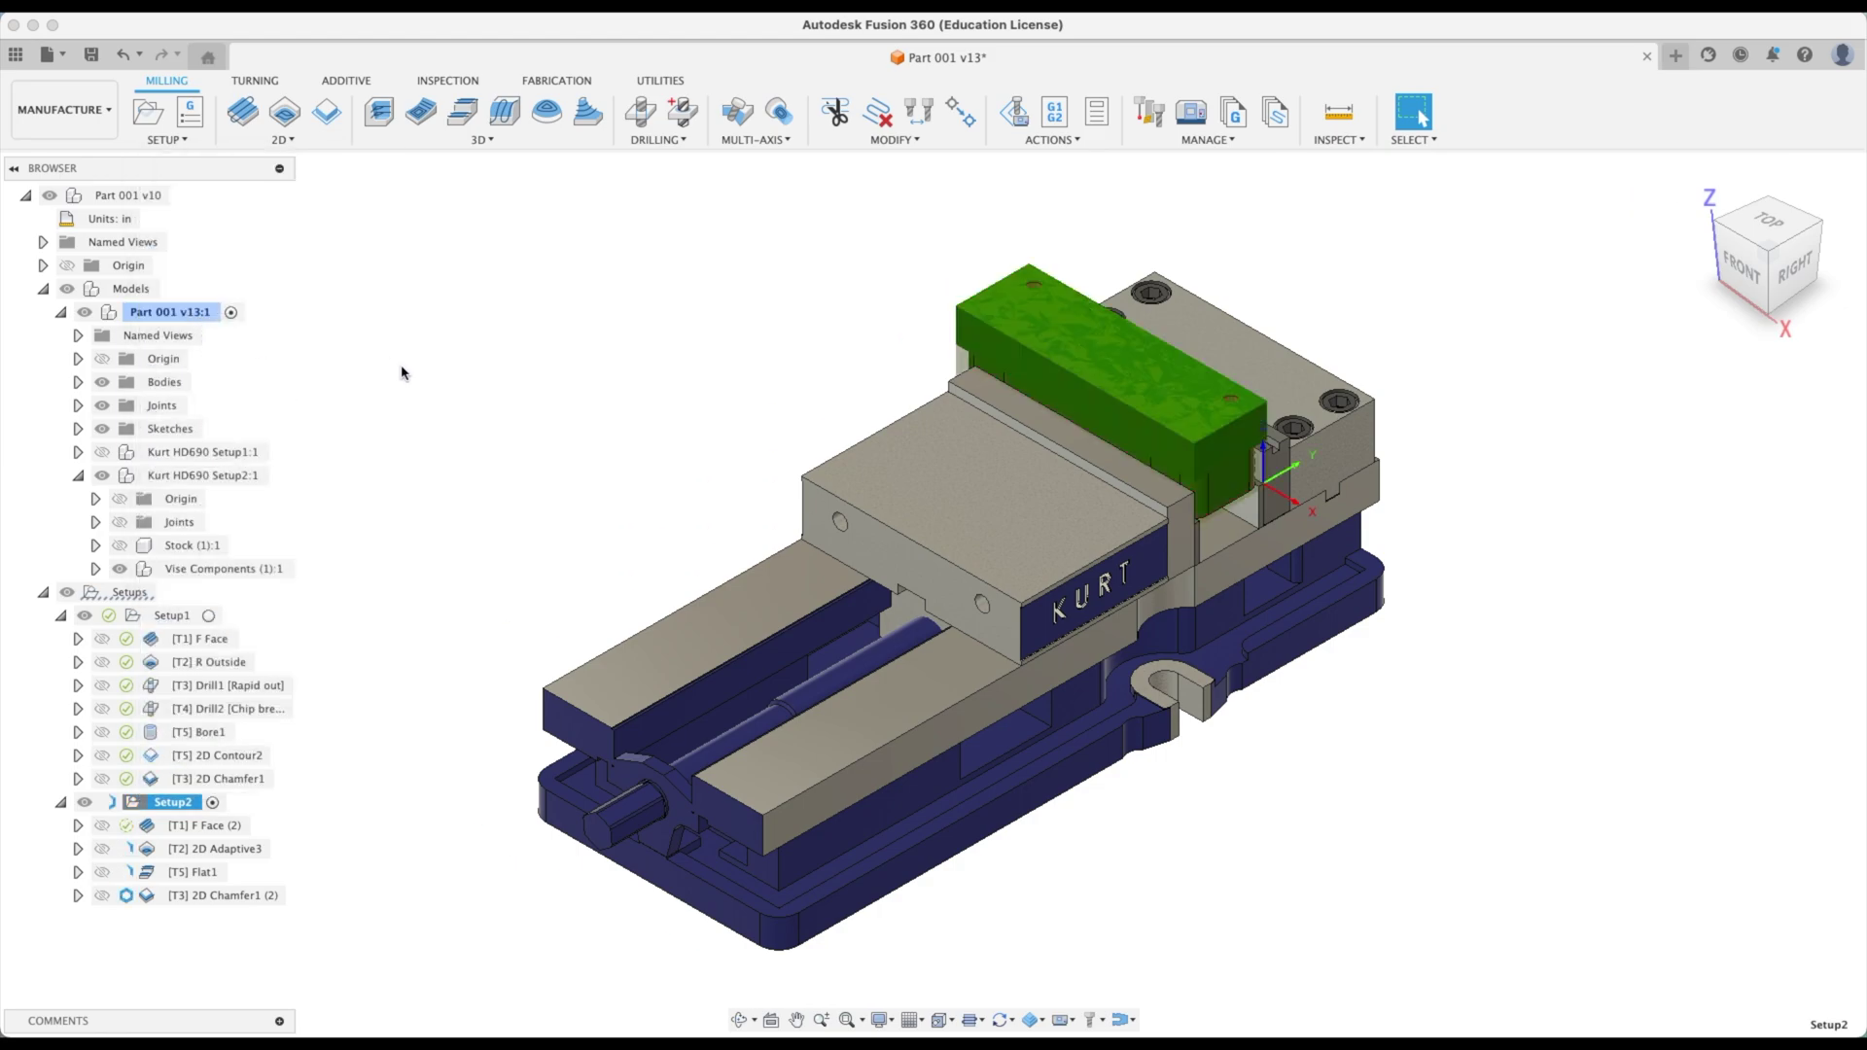
Simulate Setup2's machining and examine up close where the Flat1 operation's tool collides with the vise fixture
right_click(146, 803)
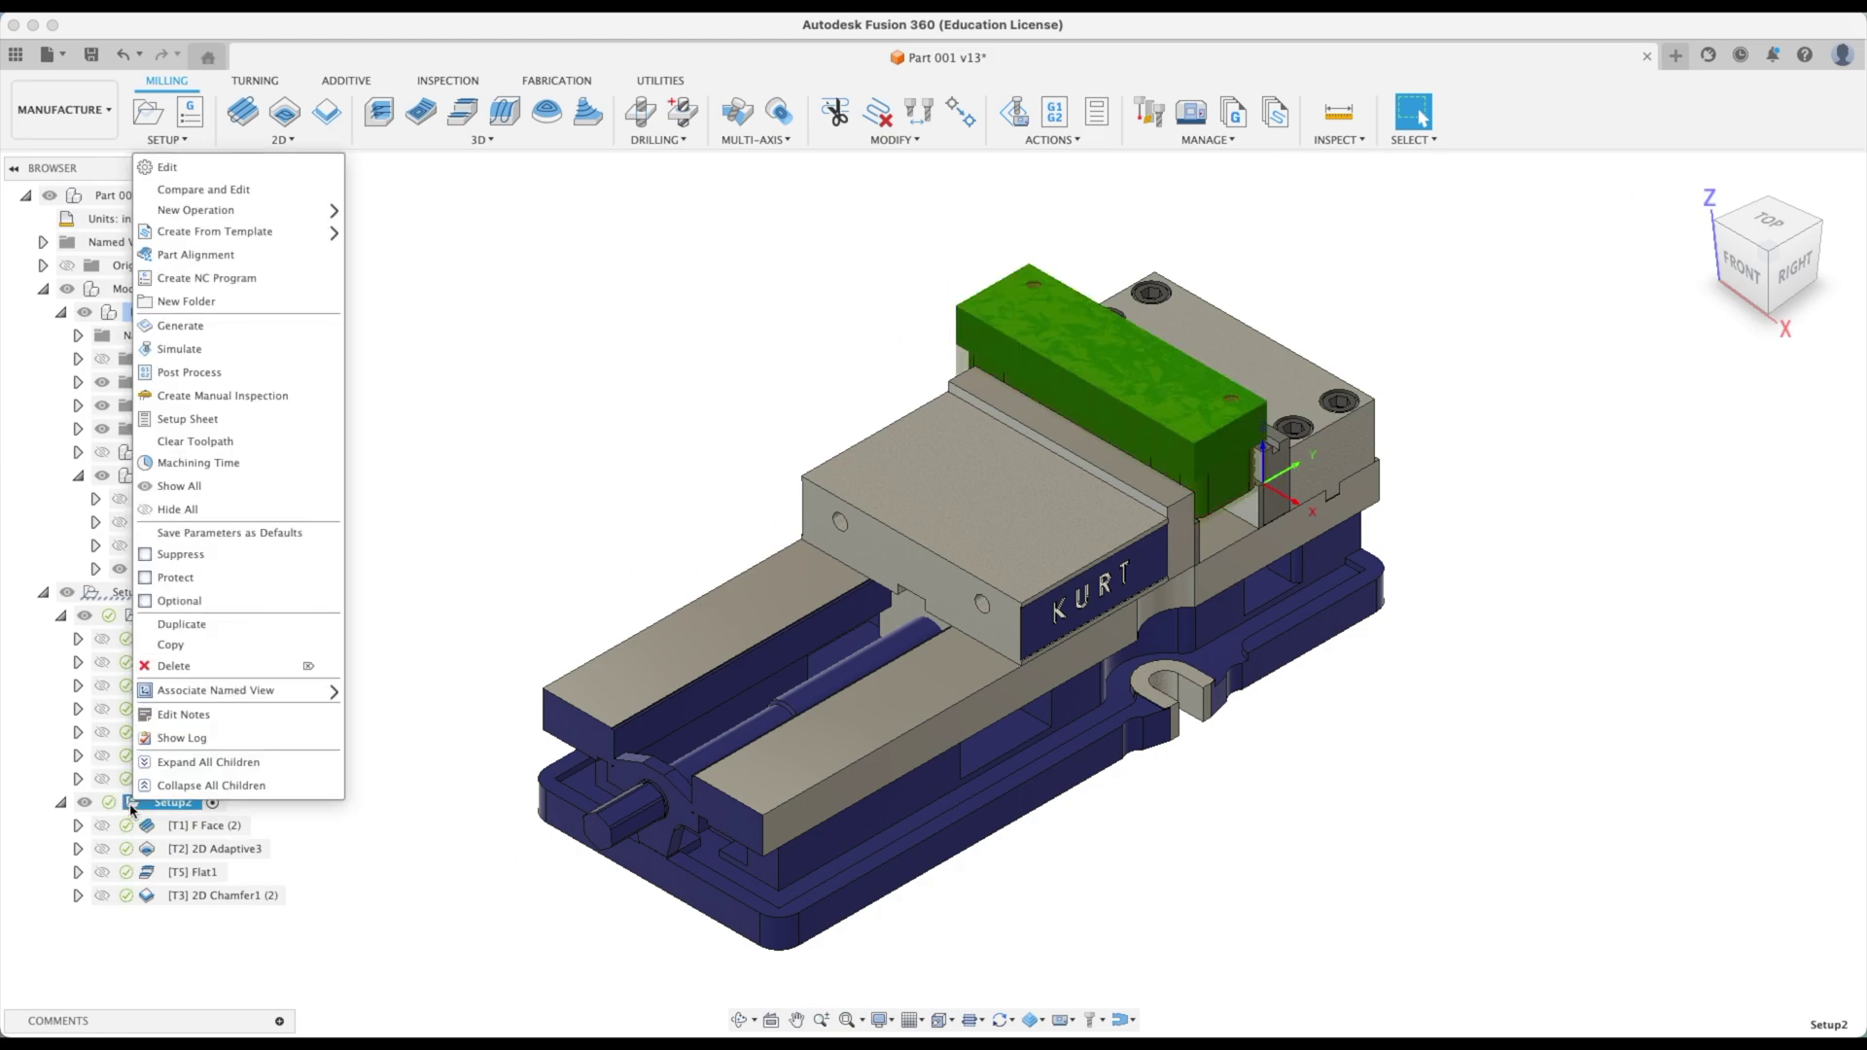
click(258, 328)
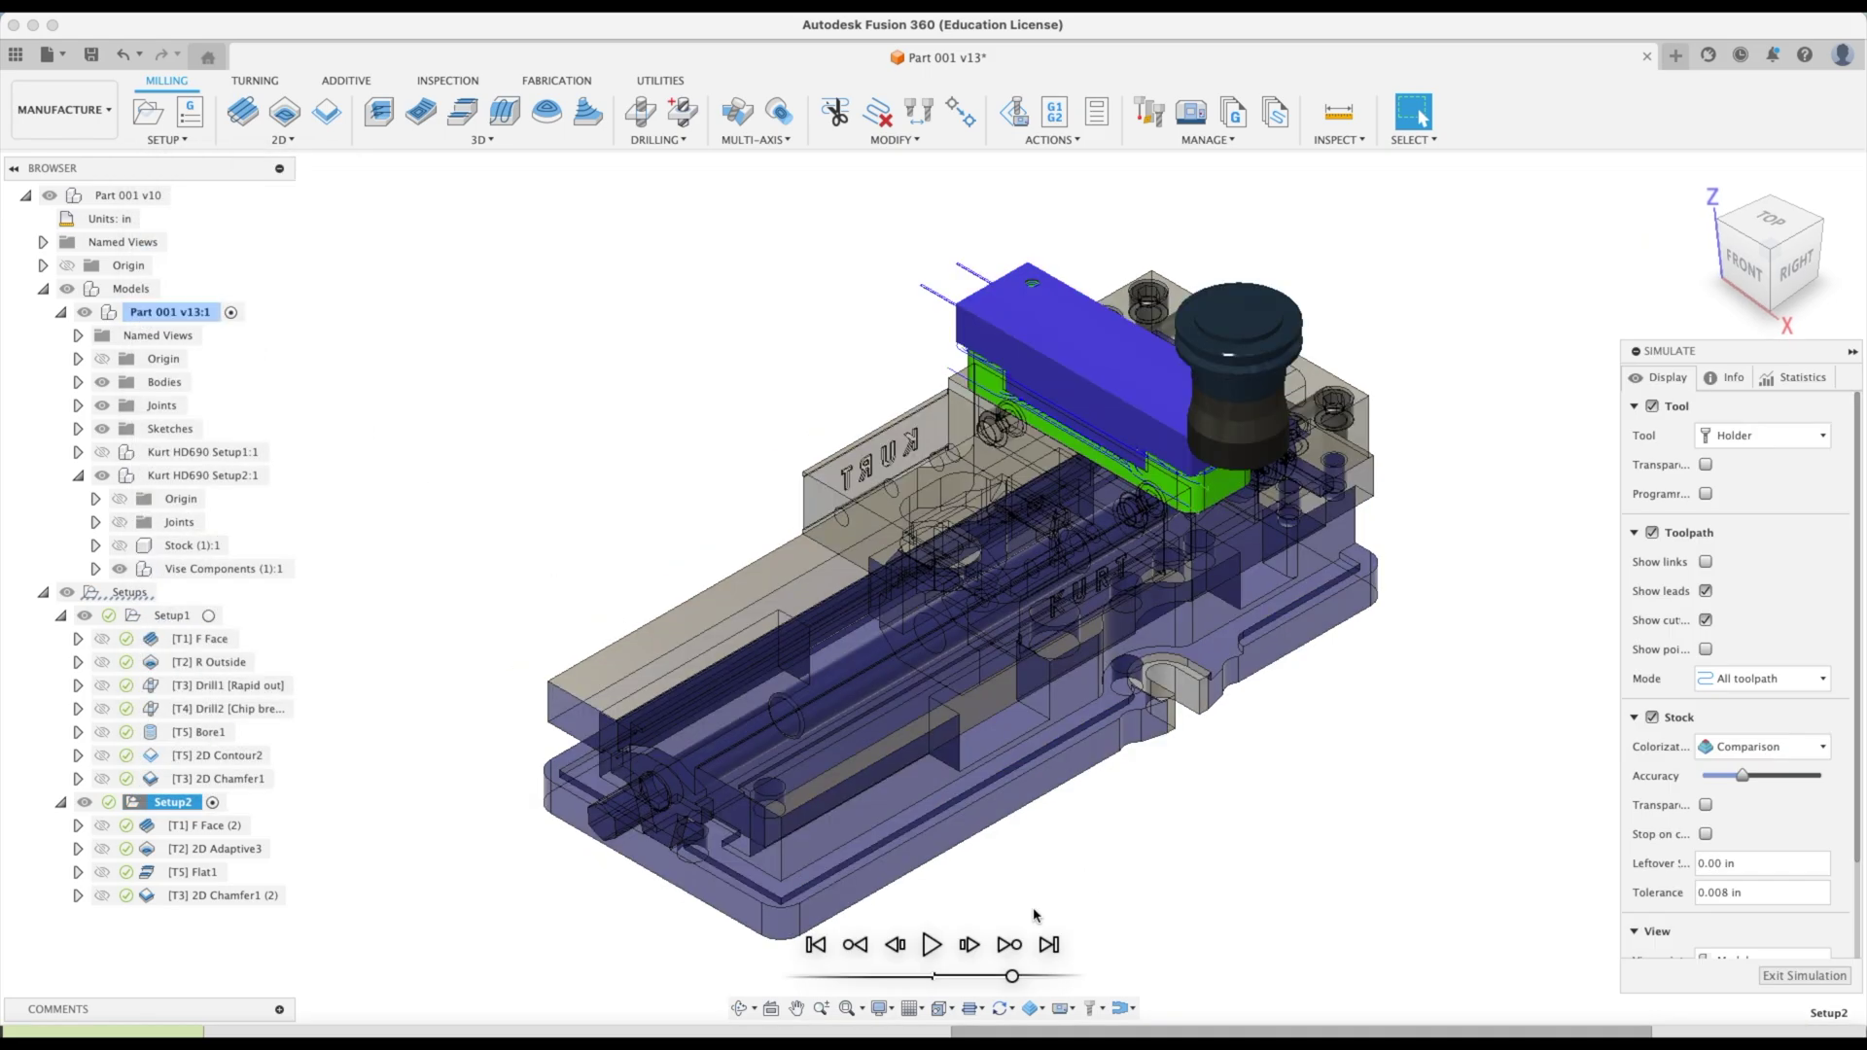
click(933, 946)
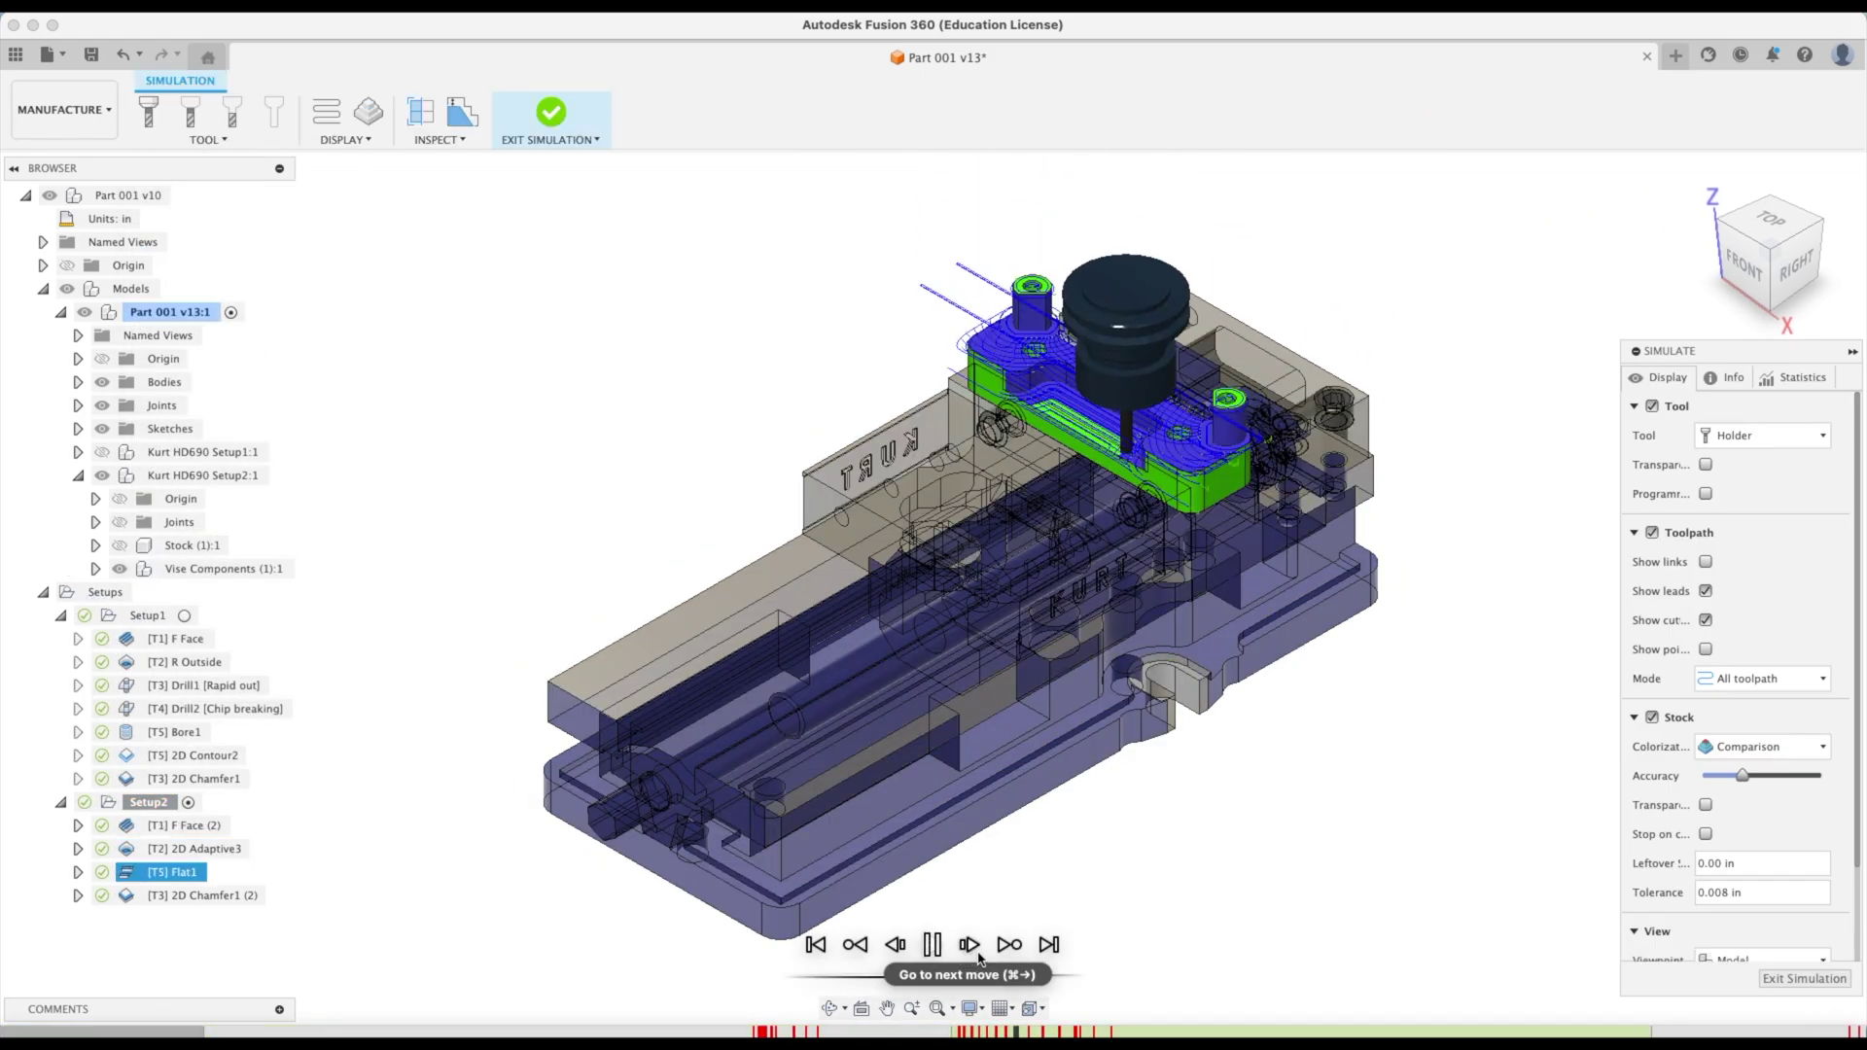
mouse_move(975, 1031)
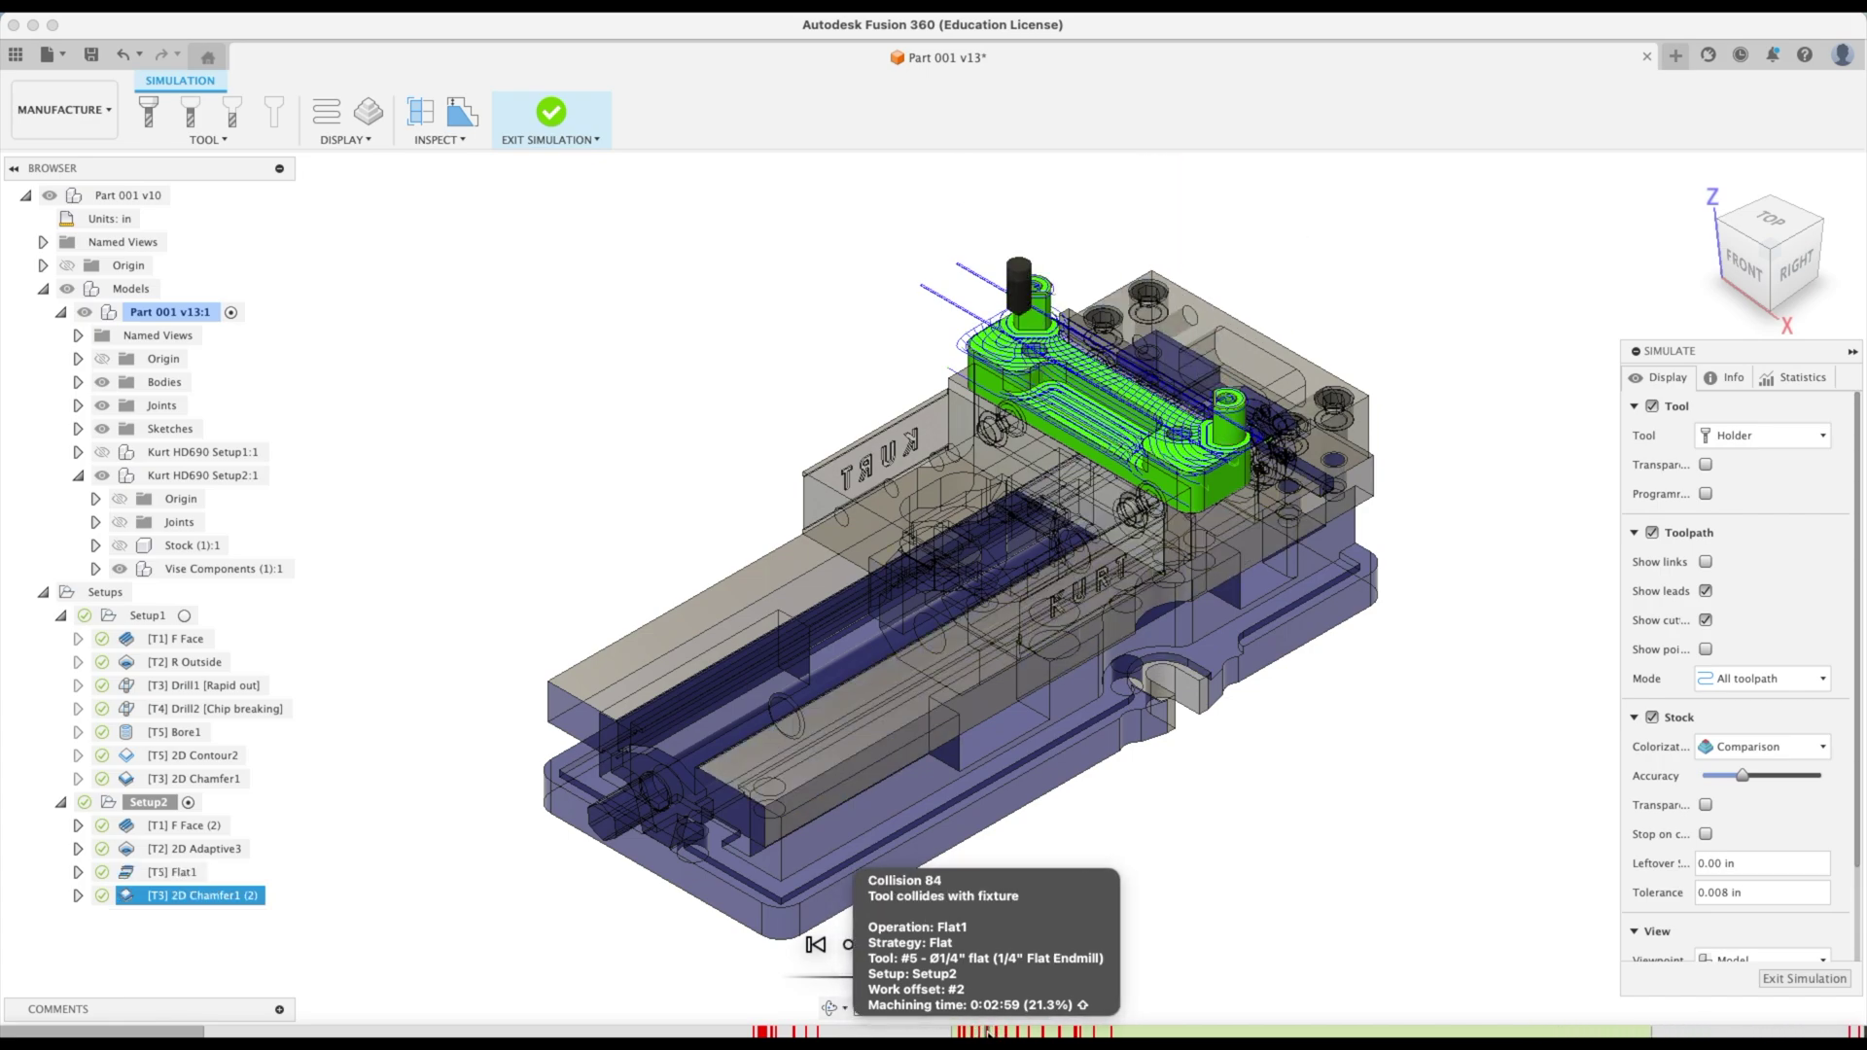
shift+middle_drag(986, 1033, 1455, 579)
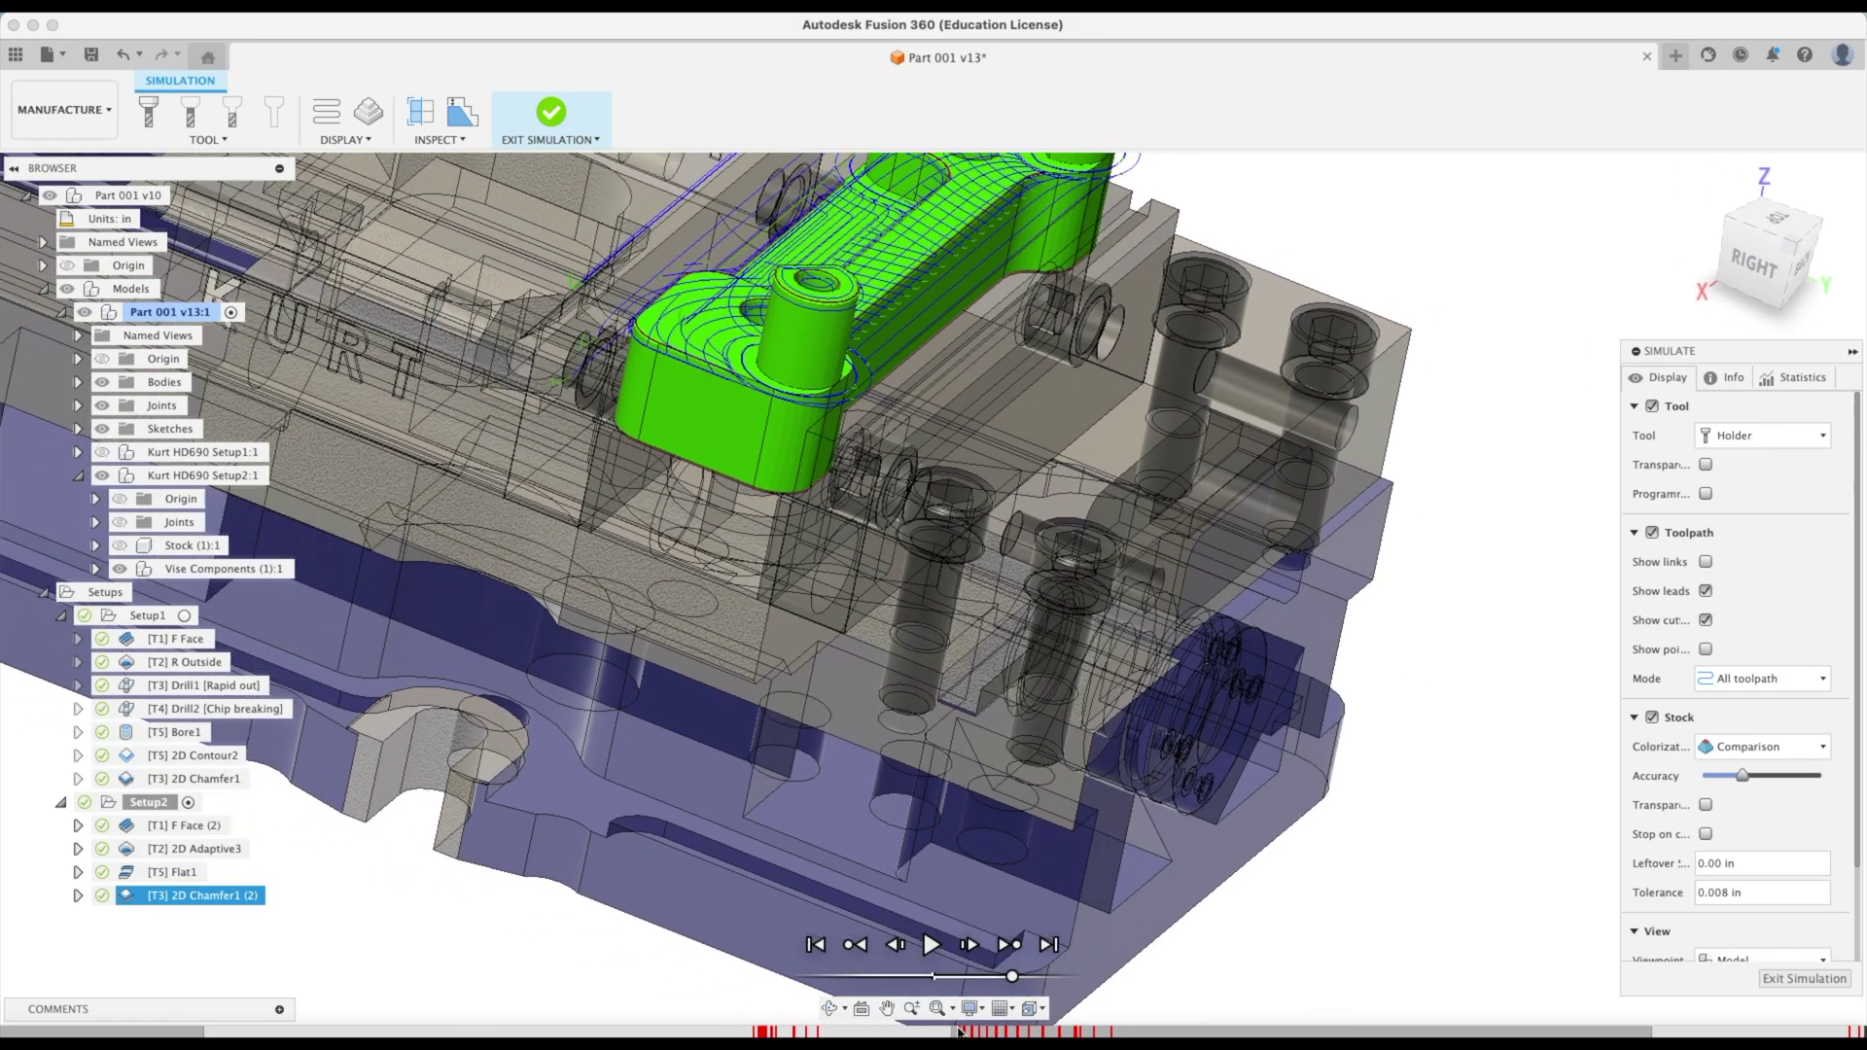
click(958, 1031)
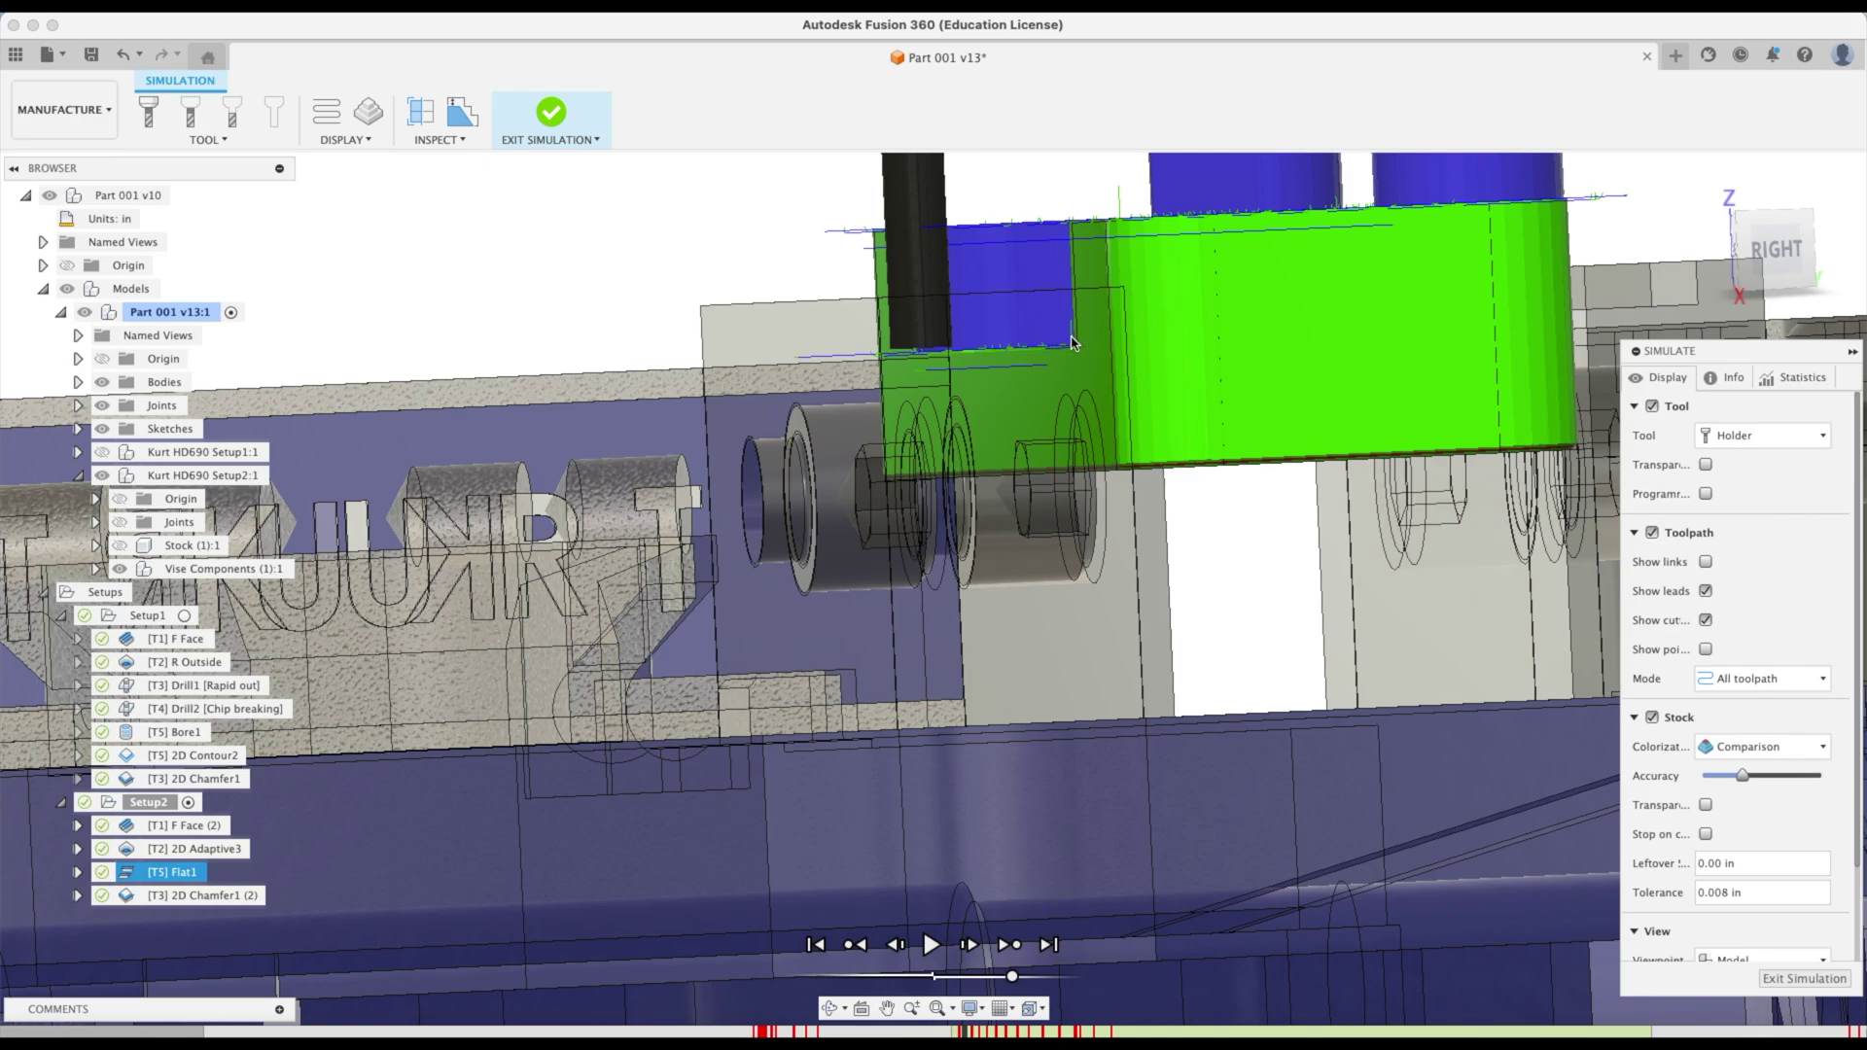
click(1805, 979)
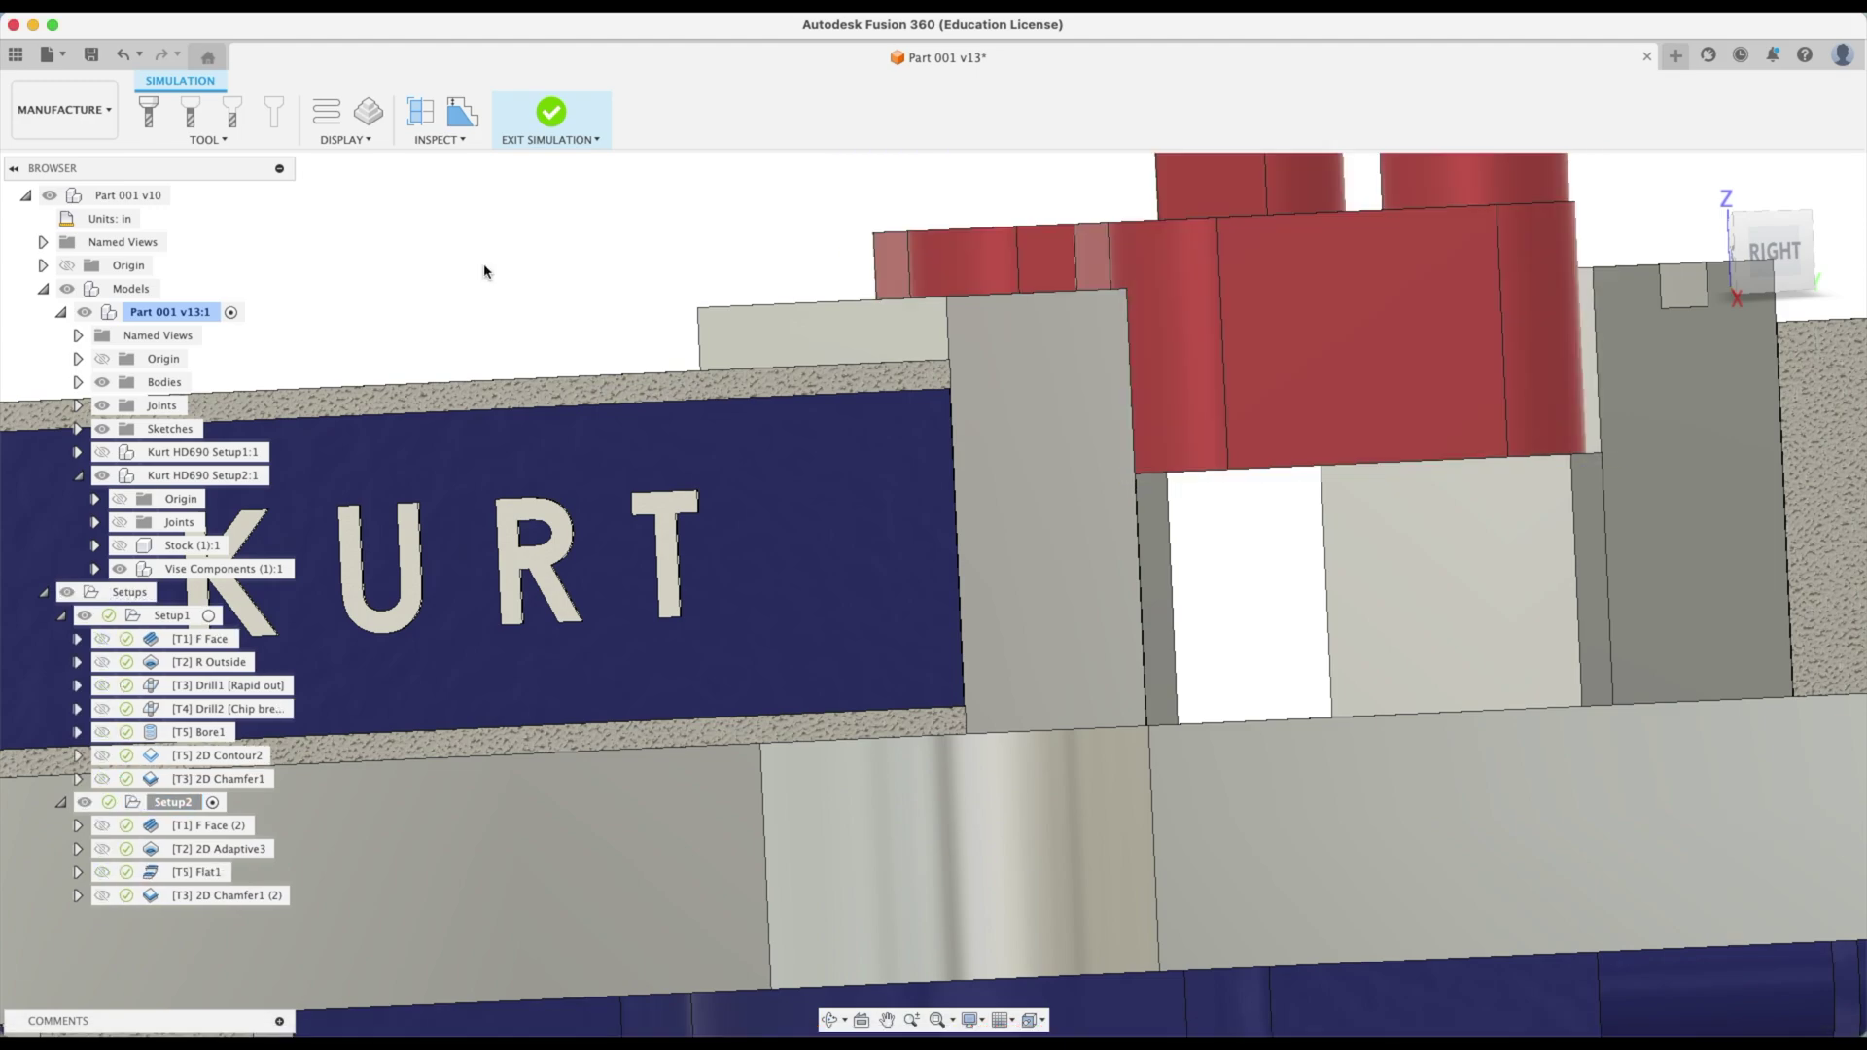
Switch to the Design workspace and set the user parameter ParallelHeight_1 to 1.25 in
click(63, 109)
click(86, 159)
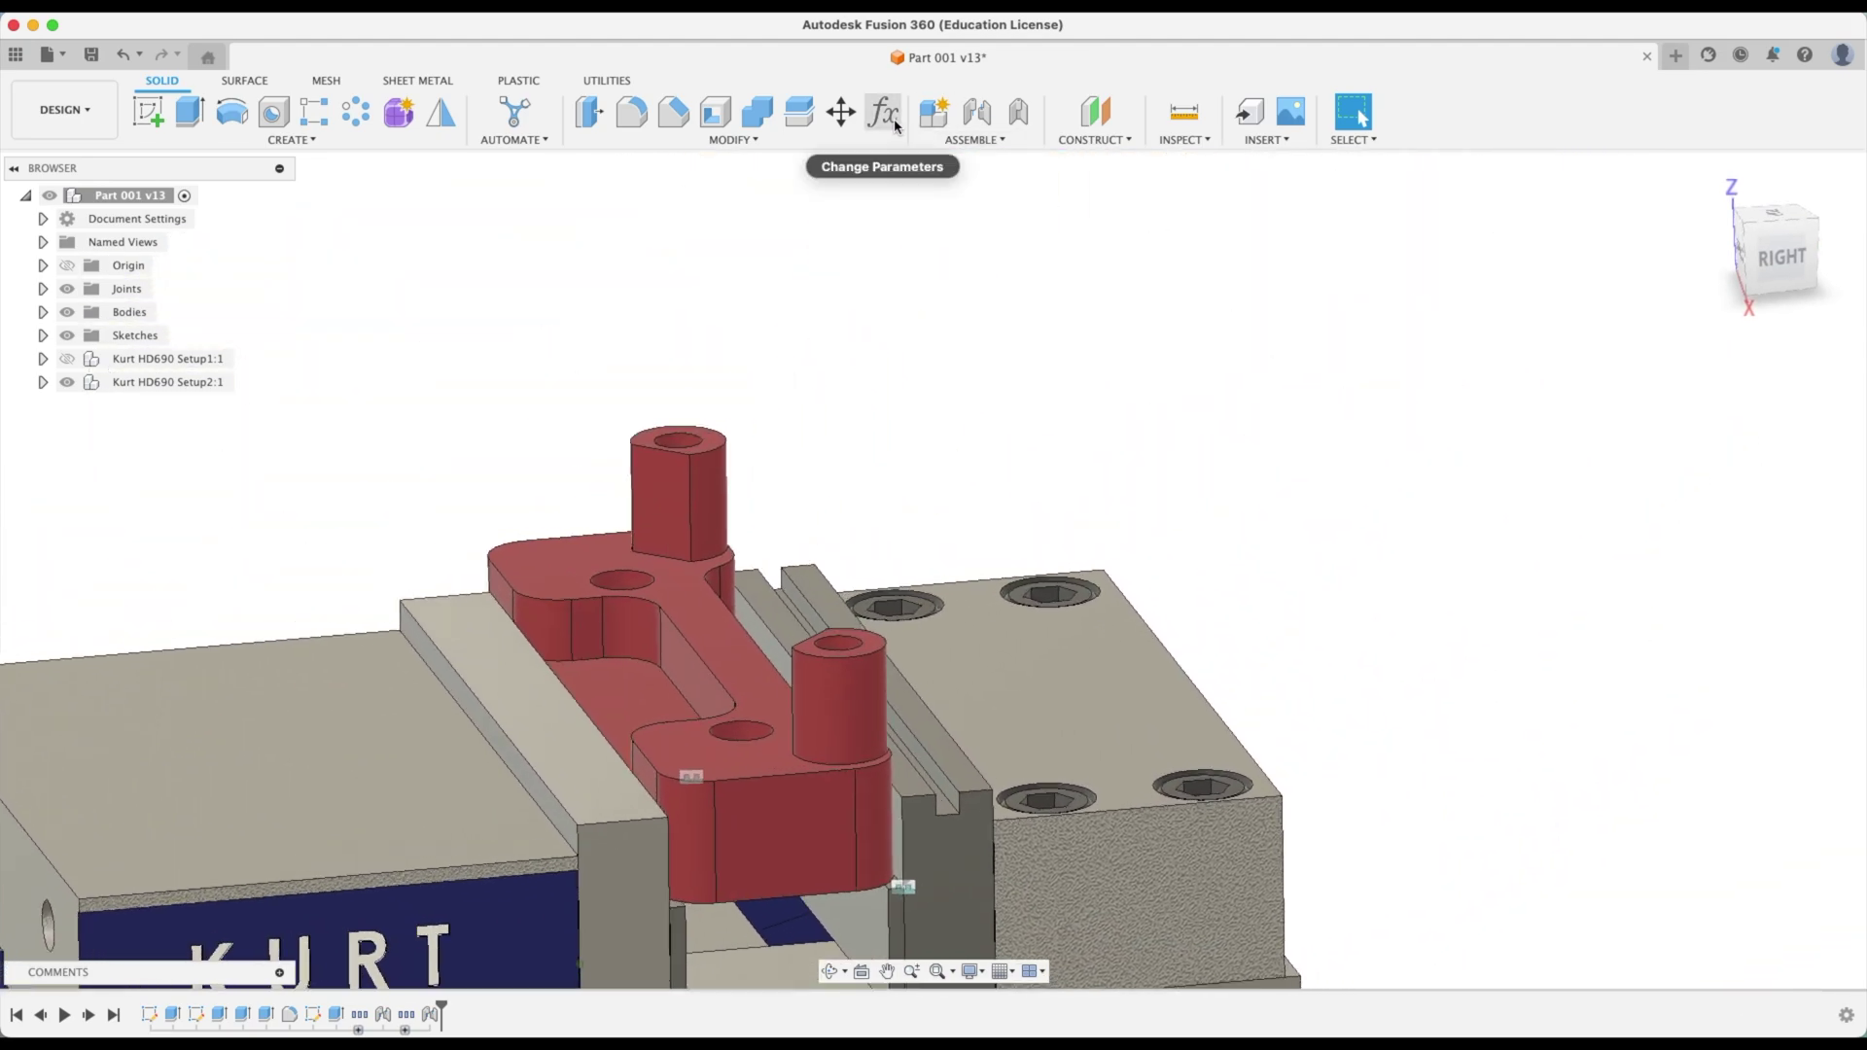
click(894, 124)
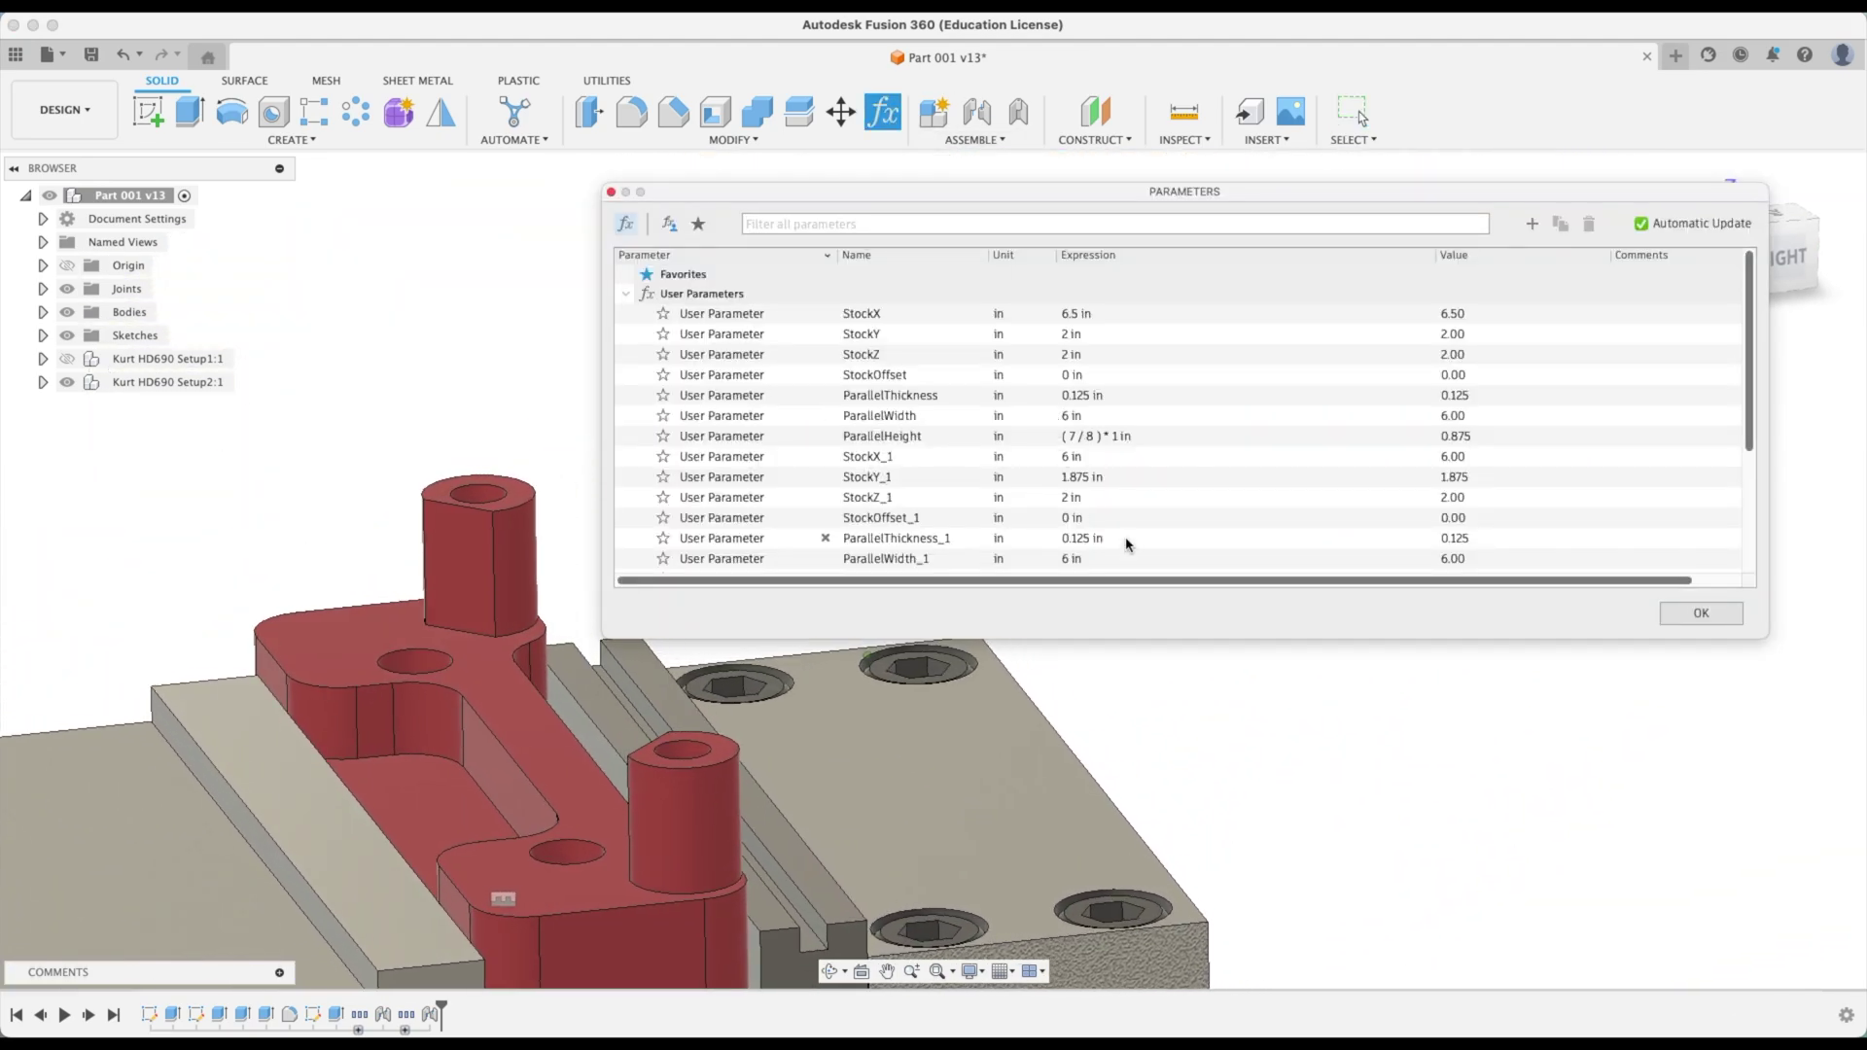
scroll(1117, 539, down, 3)
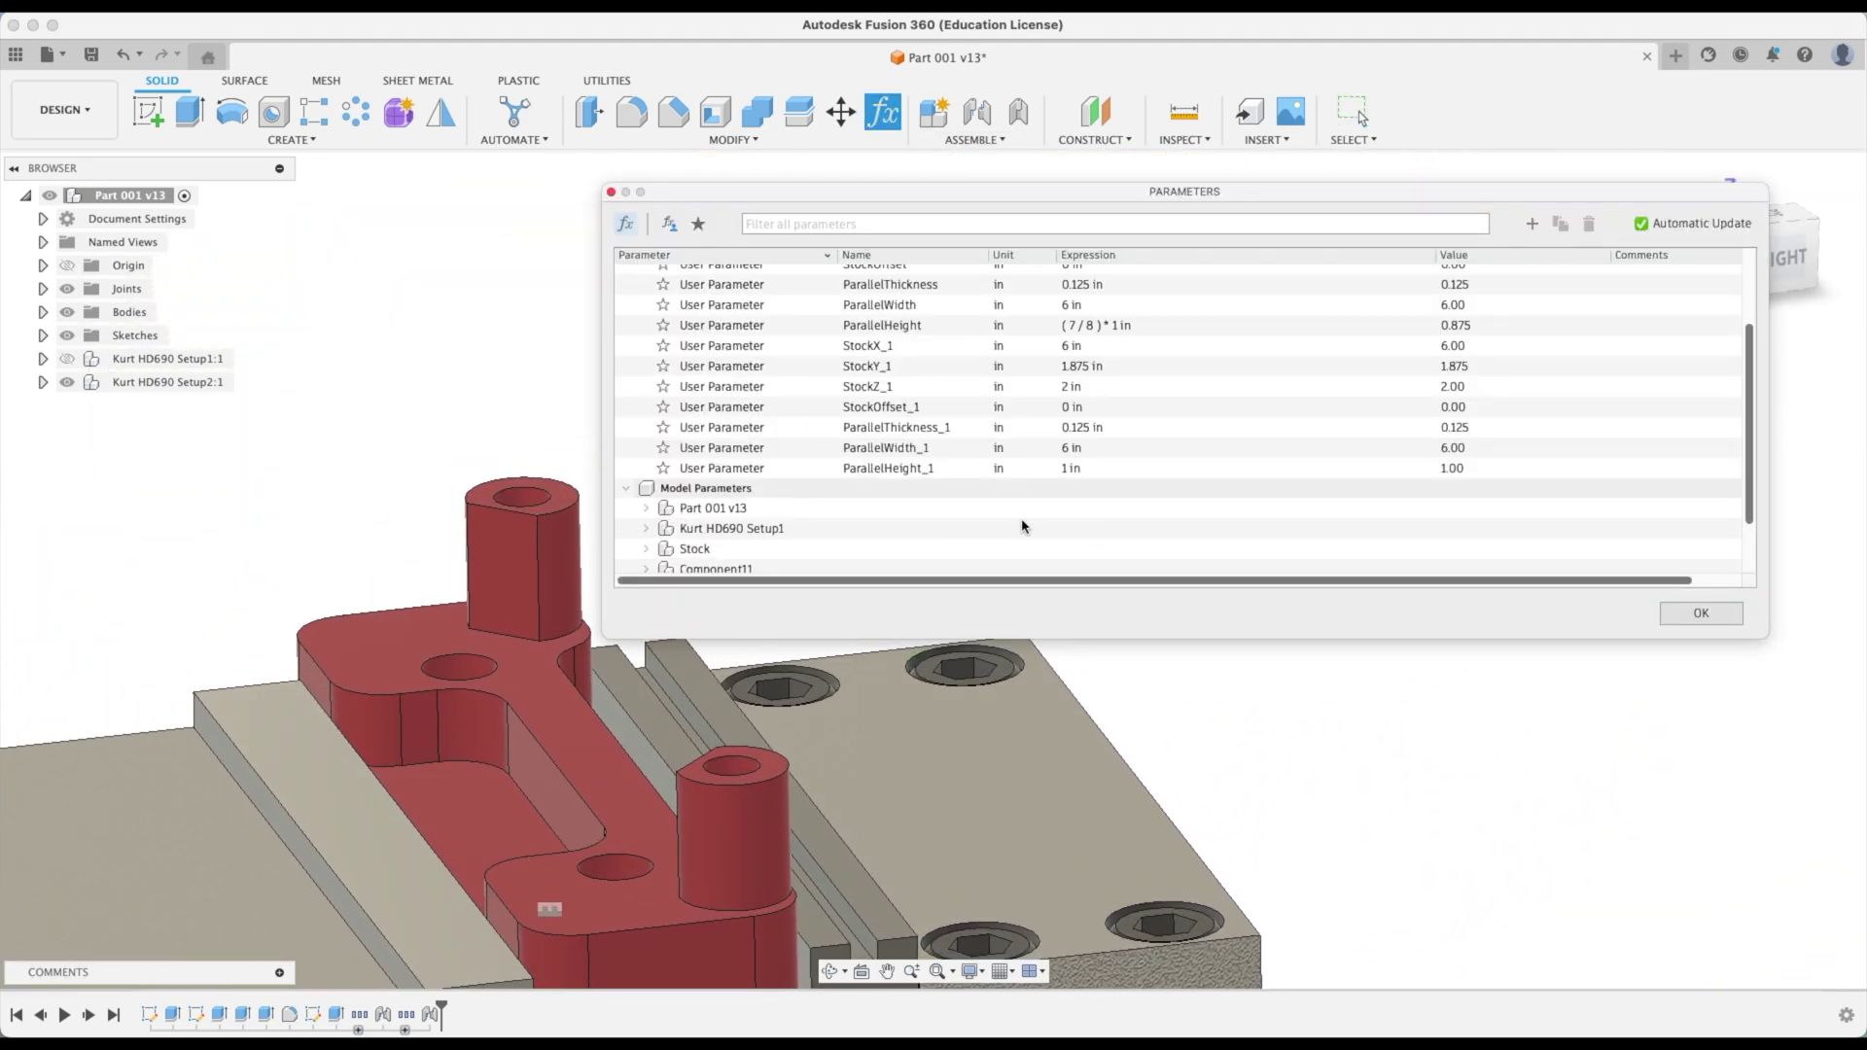
click(1101, 473)
text(1.25)
key(Return)
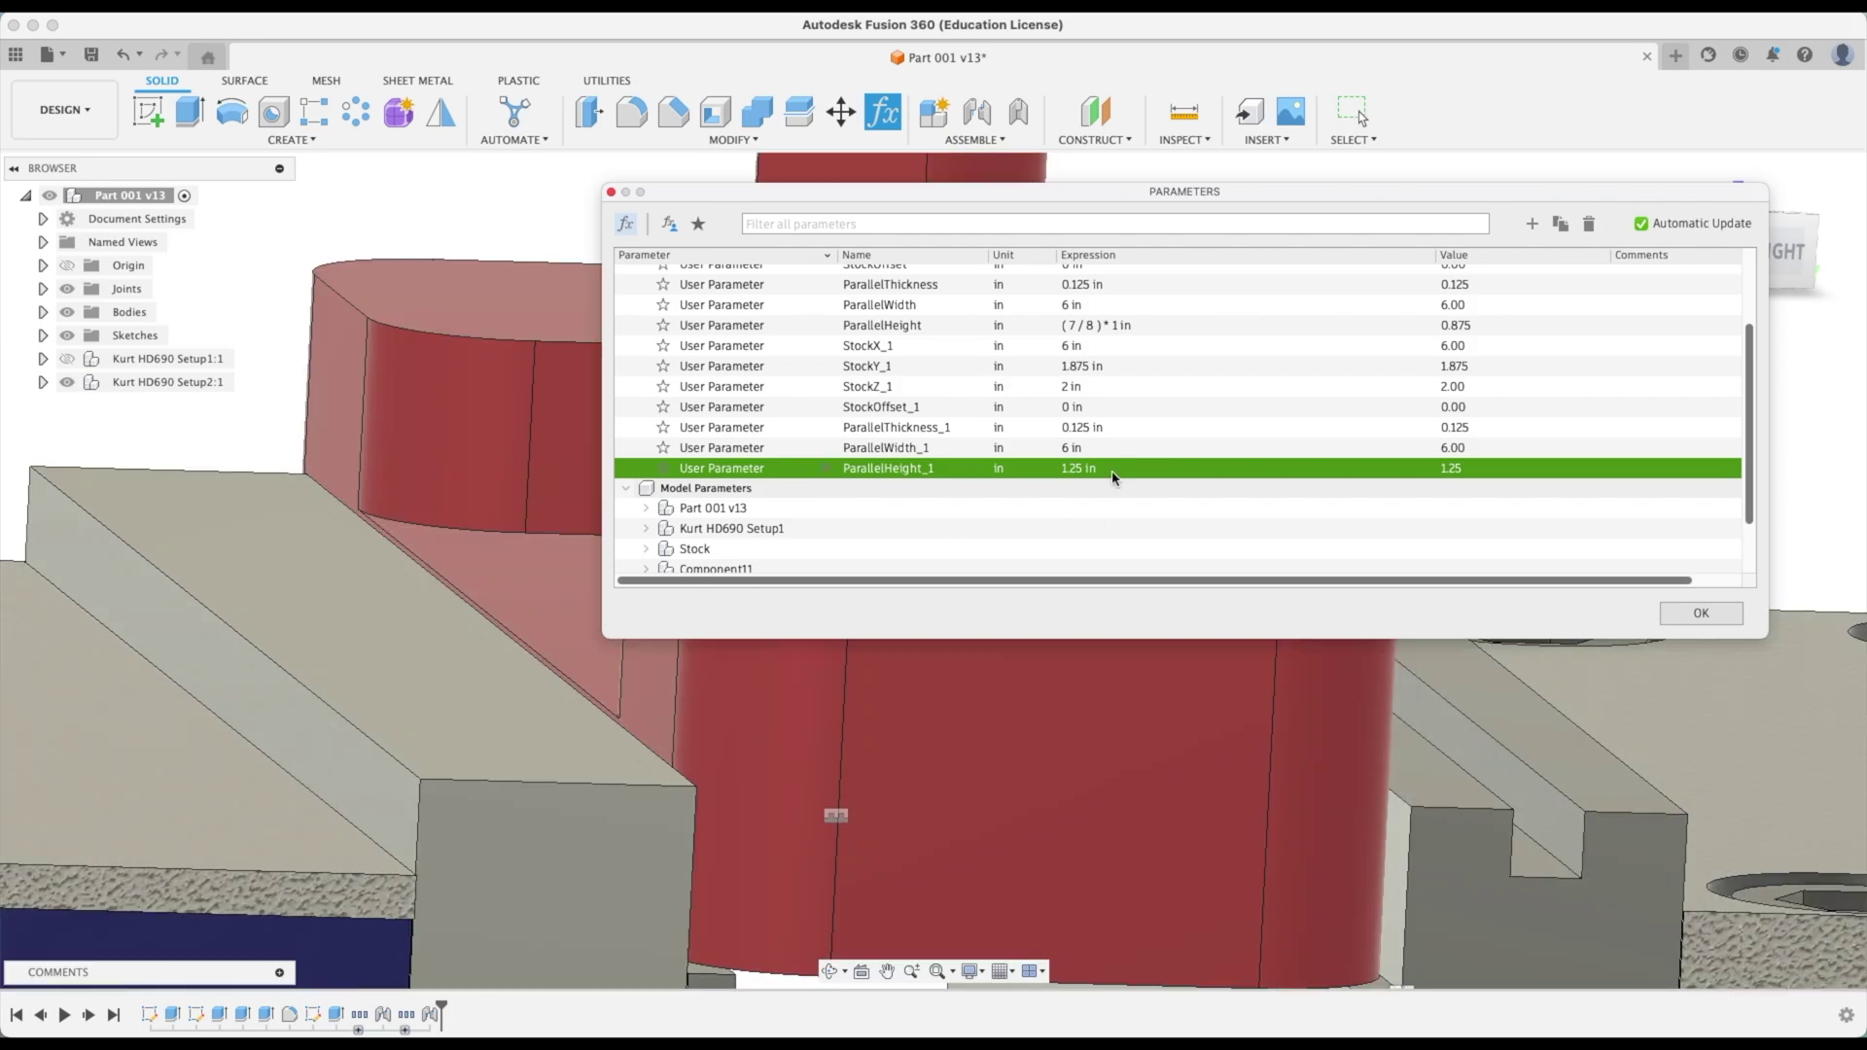
Set ParallelHeight_1 to 1.375 in and check how the part sits between the Setup2 vise jaws
click(1116, 469)
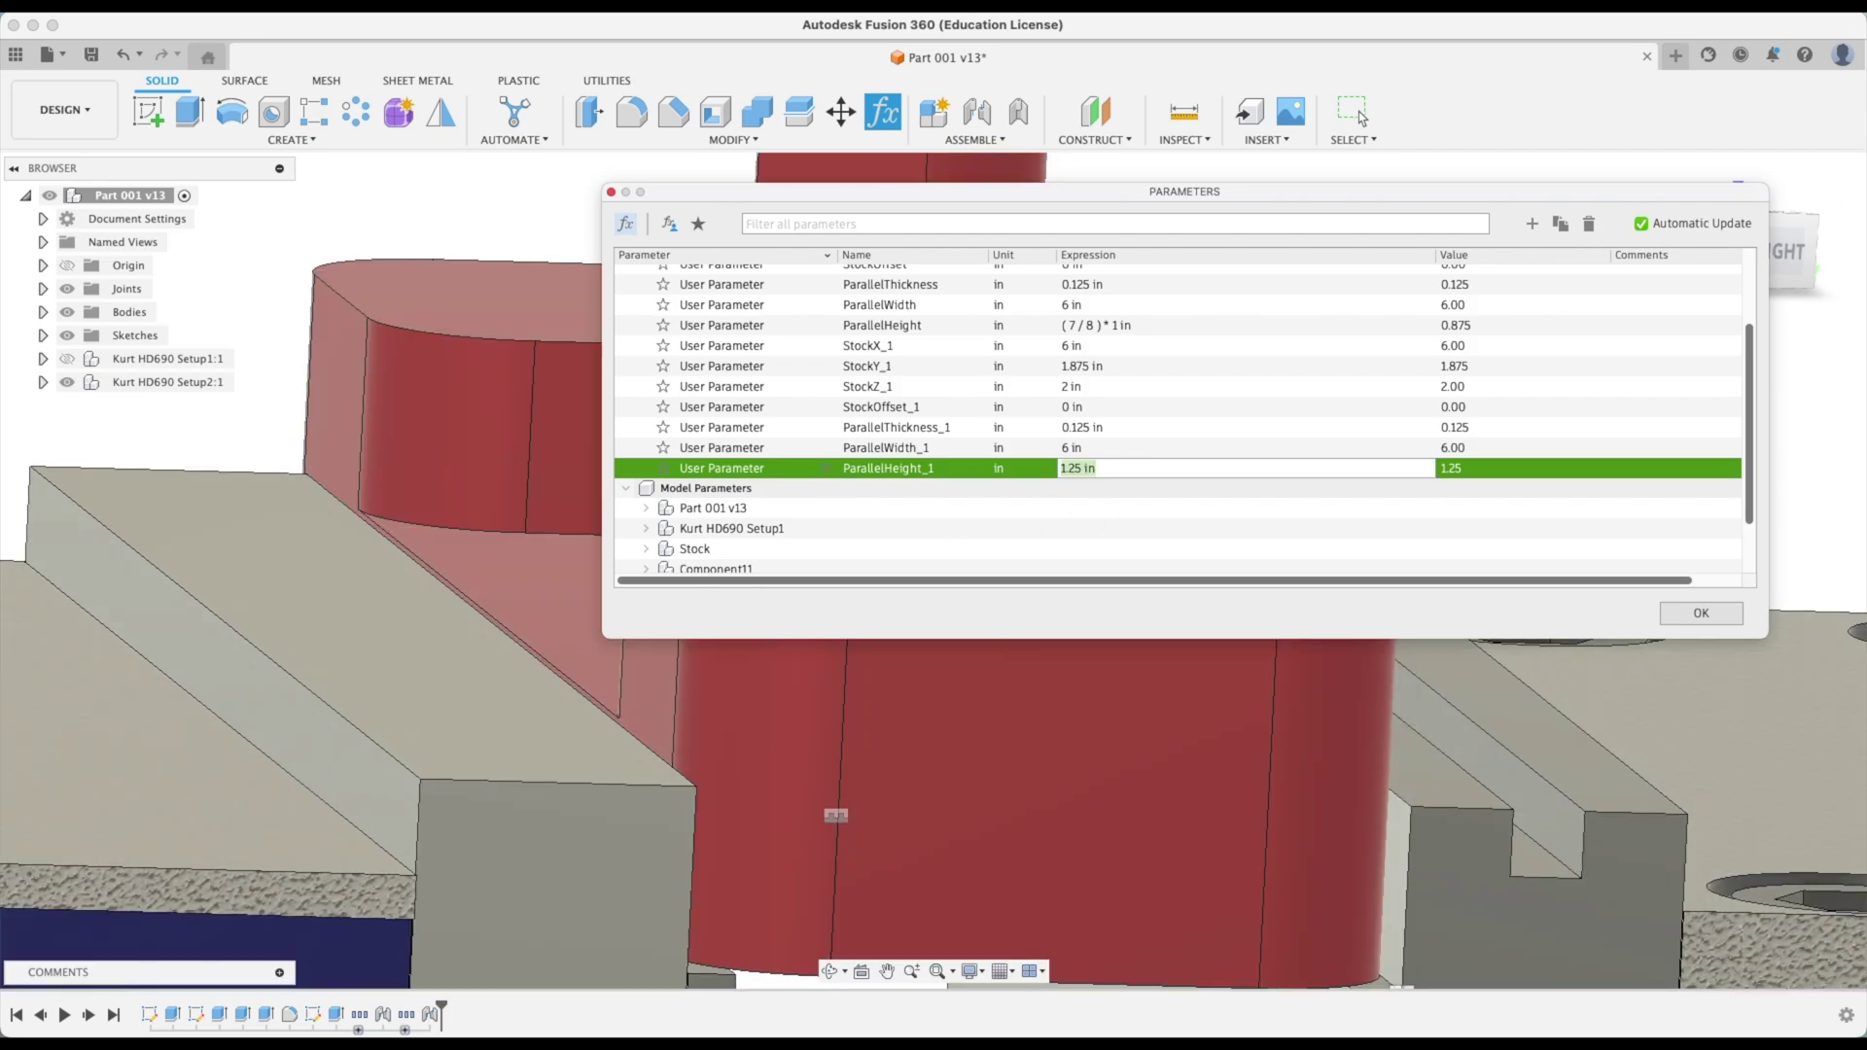
text(1.375)
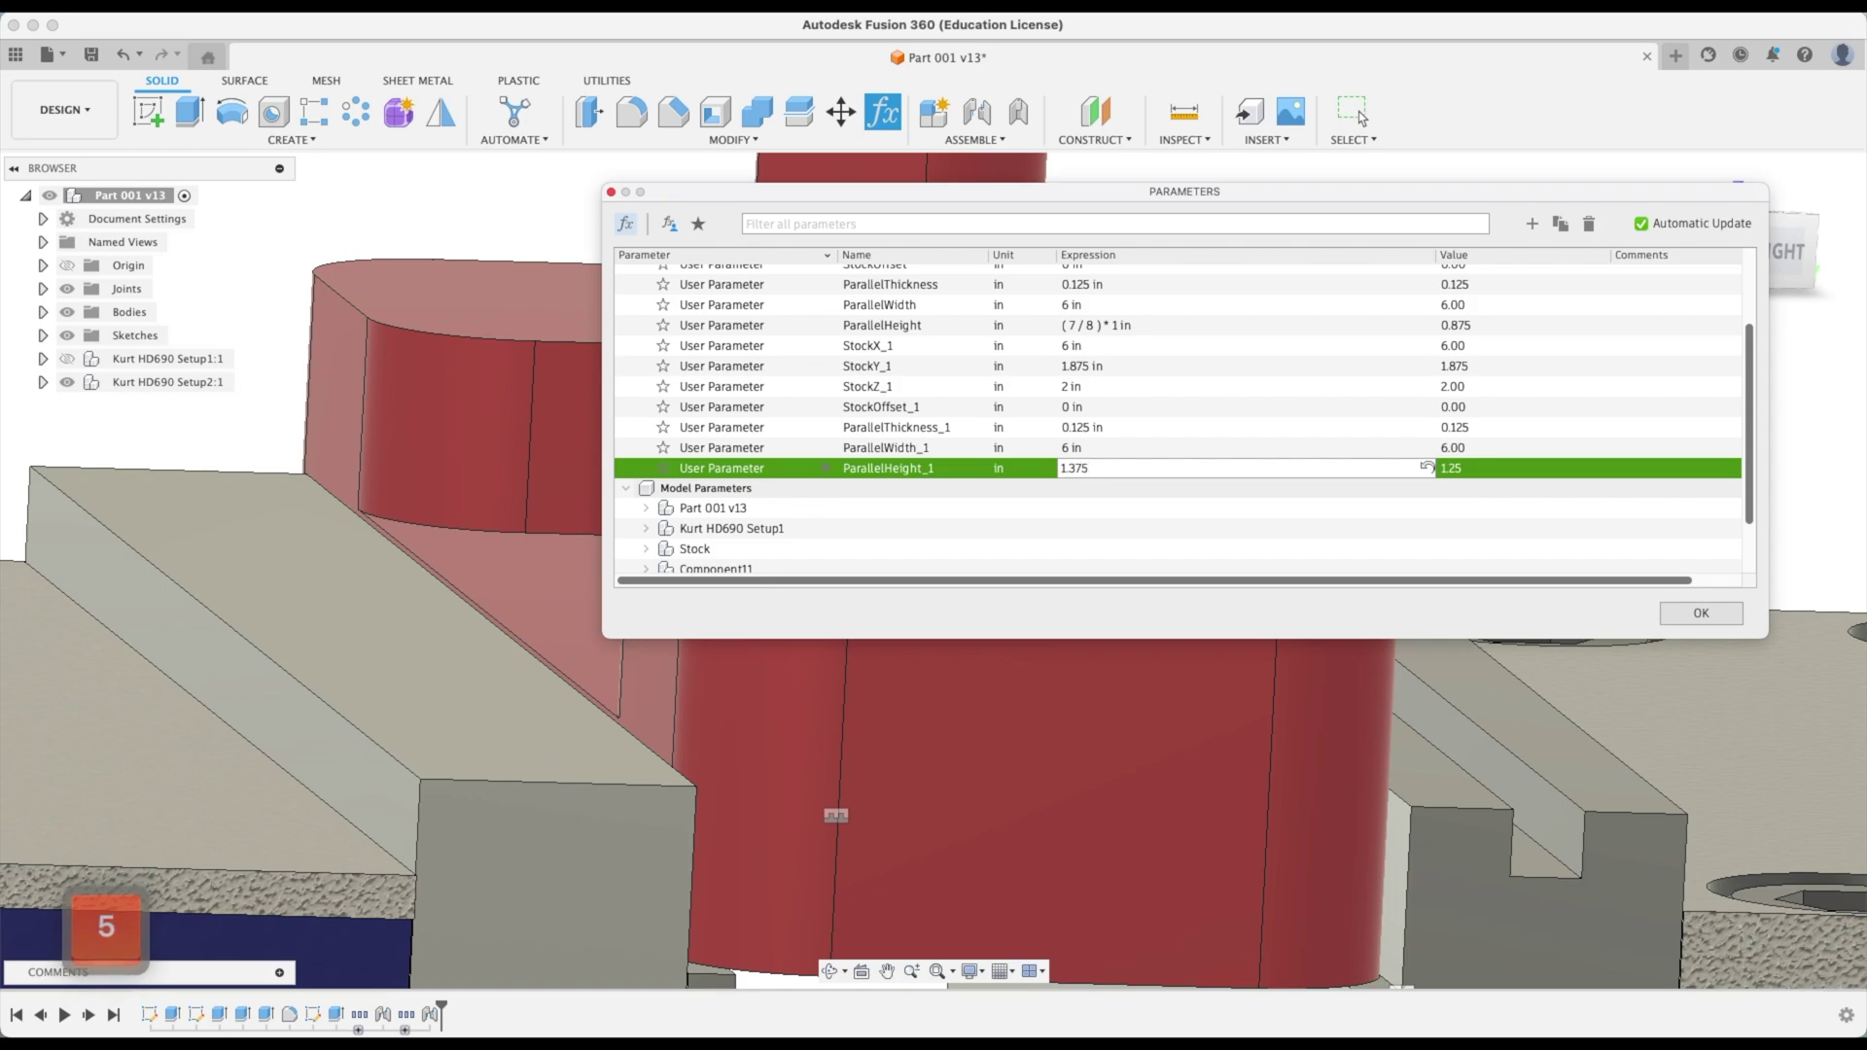
key(Return)
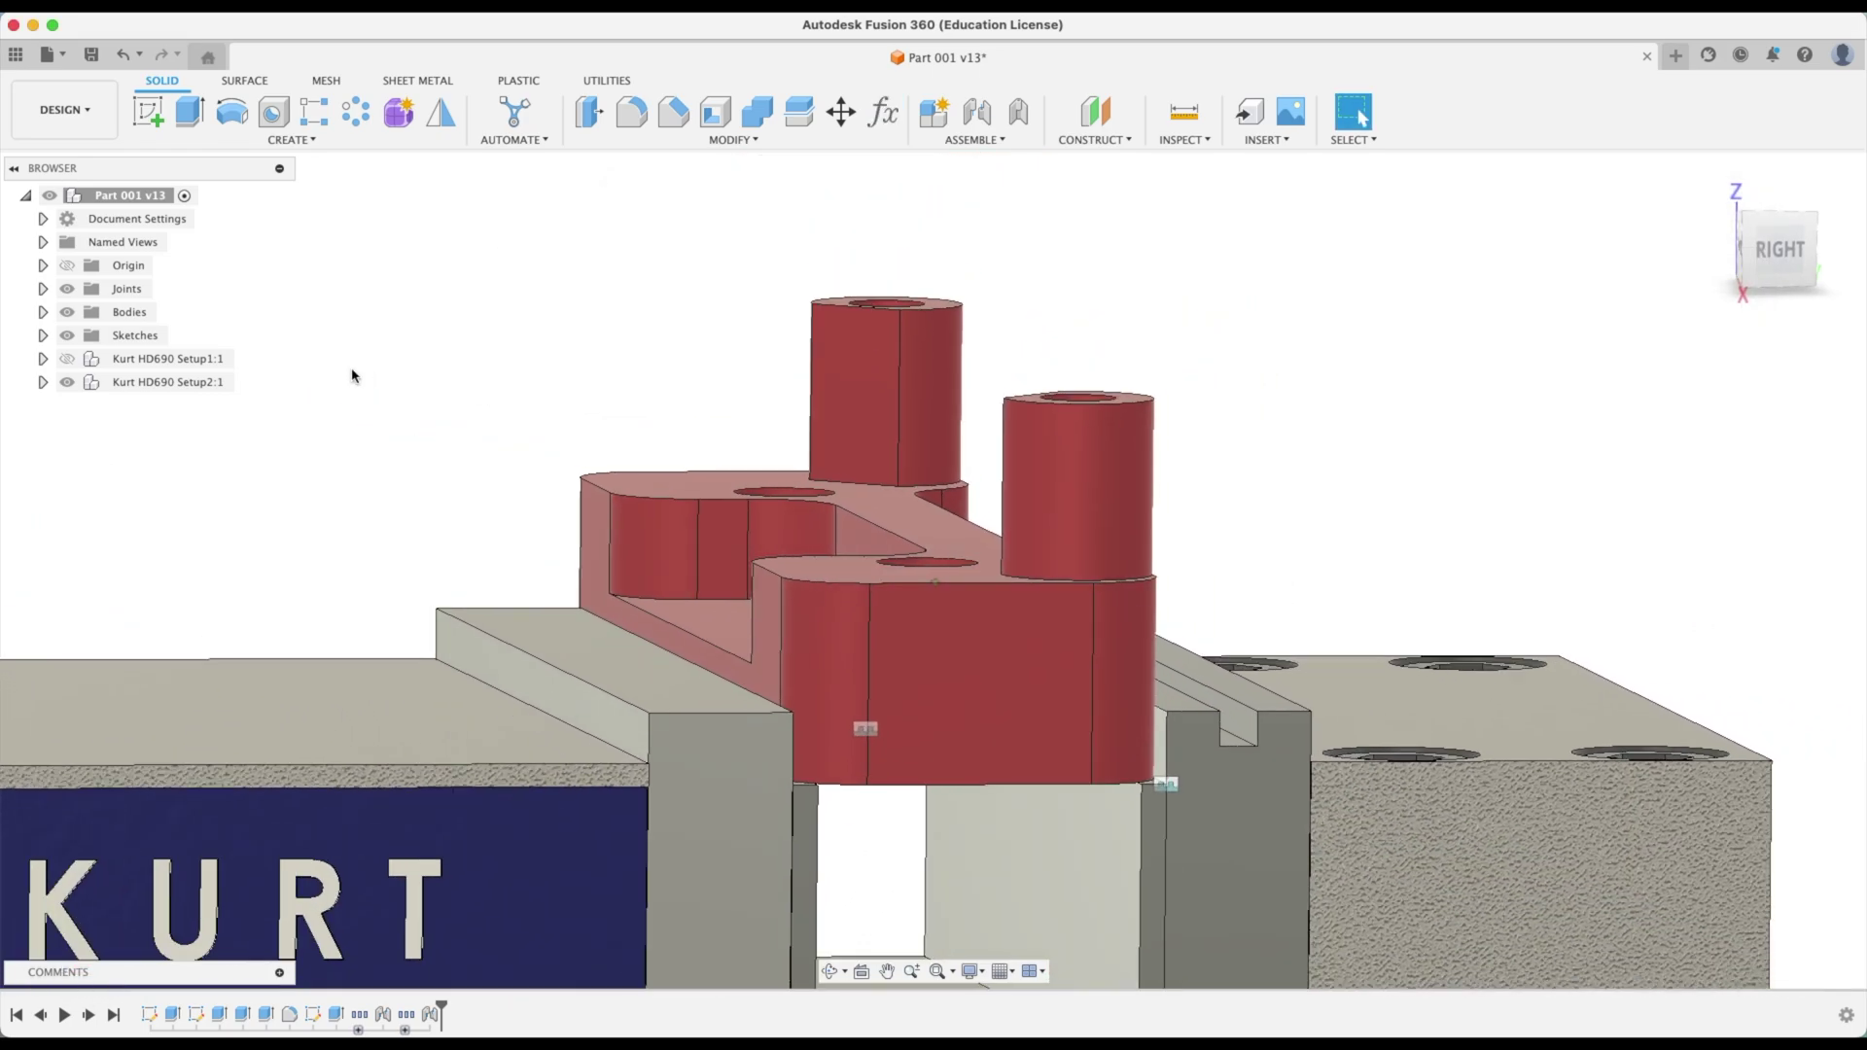
shift+middle_drag(352, 376, 583, 342)
scroll(595, 342, down, 3)
Return to the Manufacture workspace and regenerate the Setup2 toolpaths for the raised part
click(80, 117)
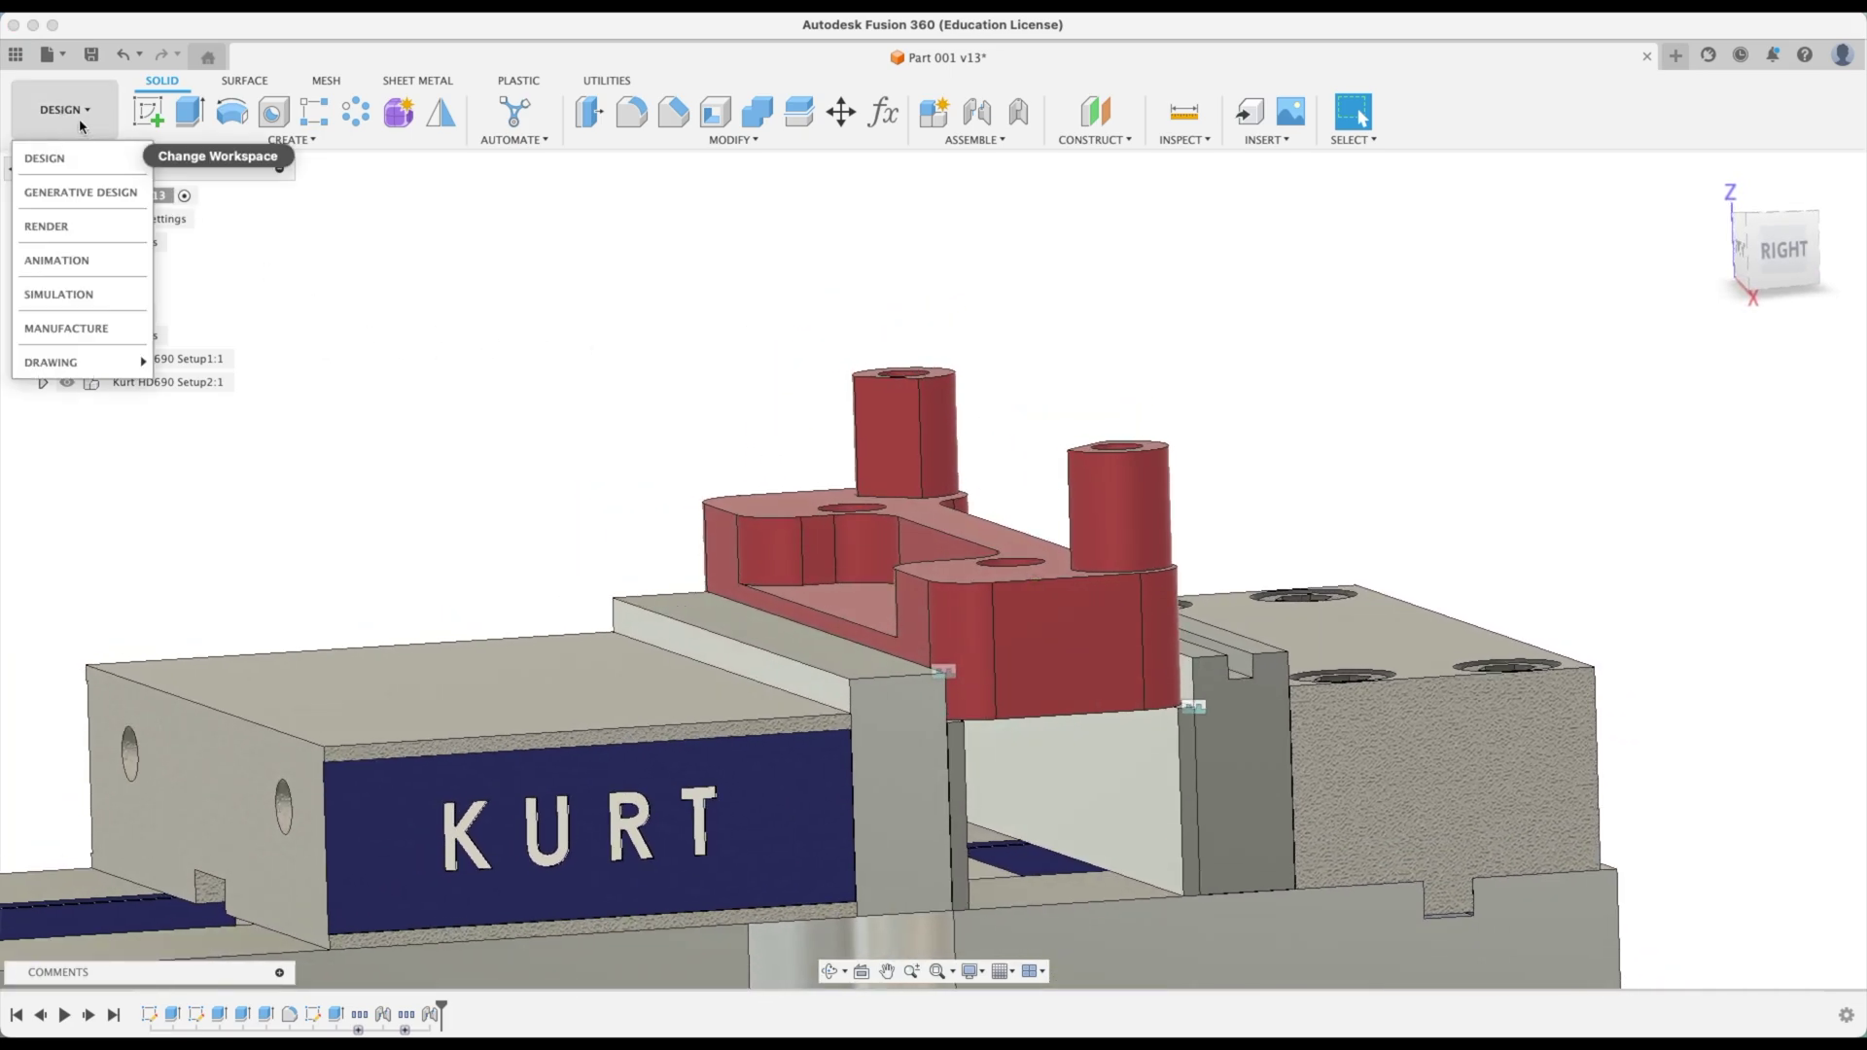
click(98, 326)
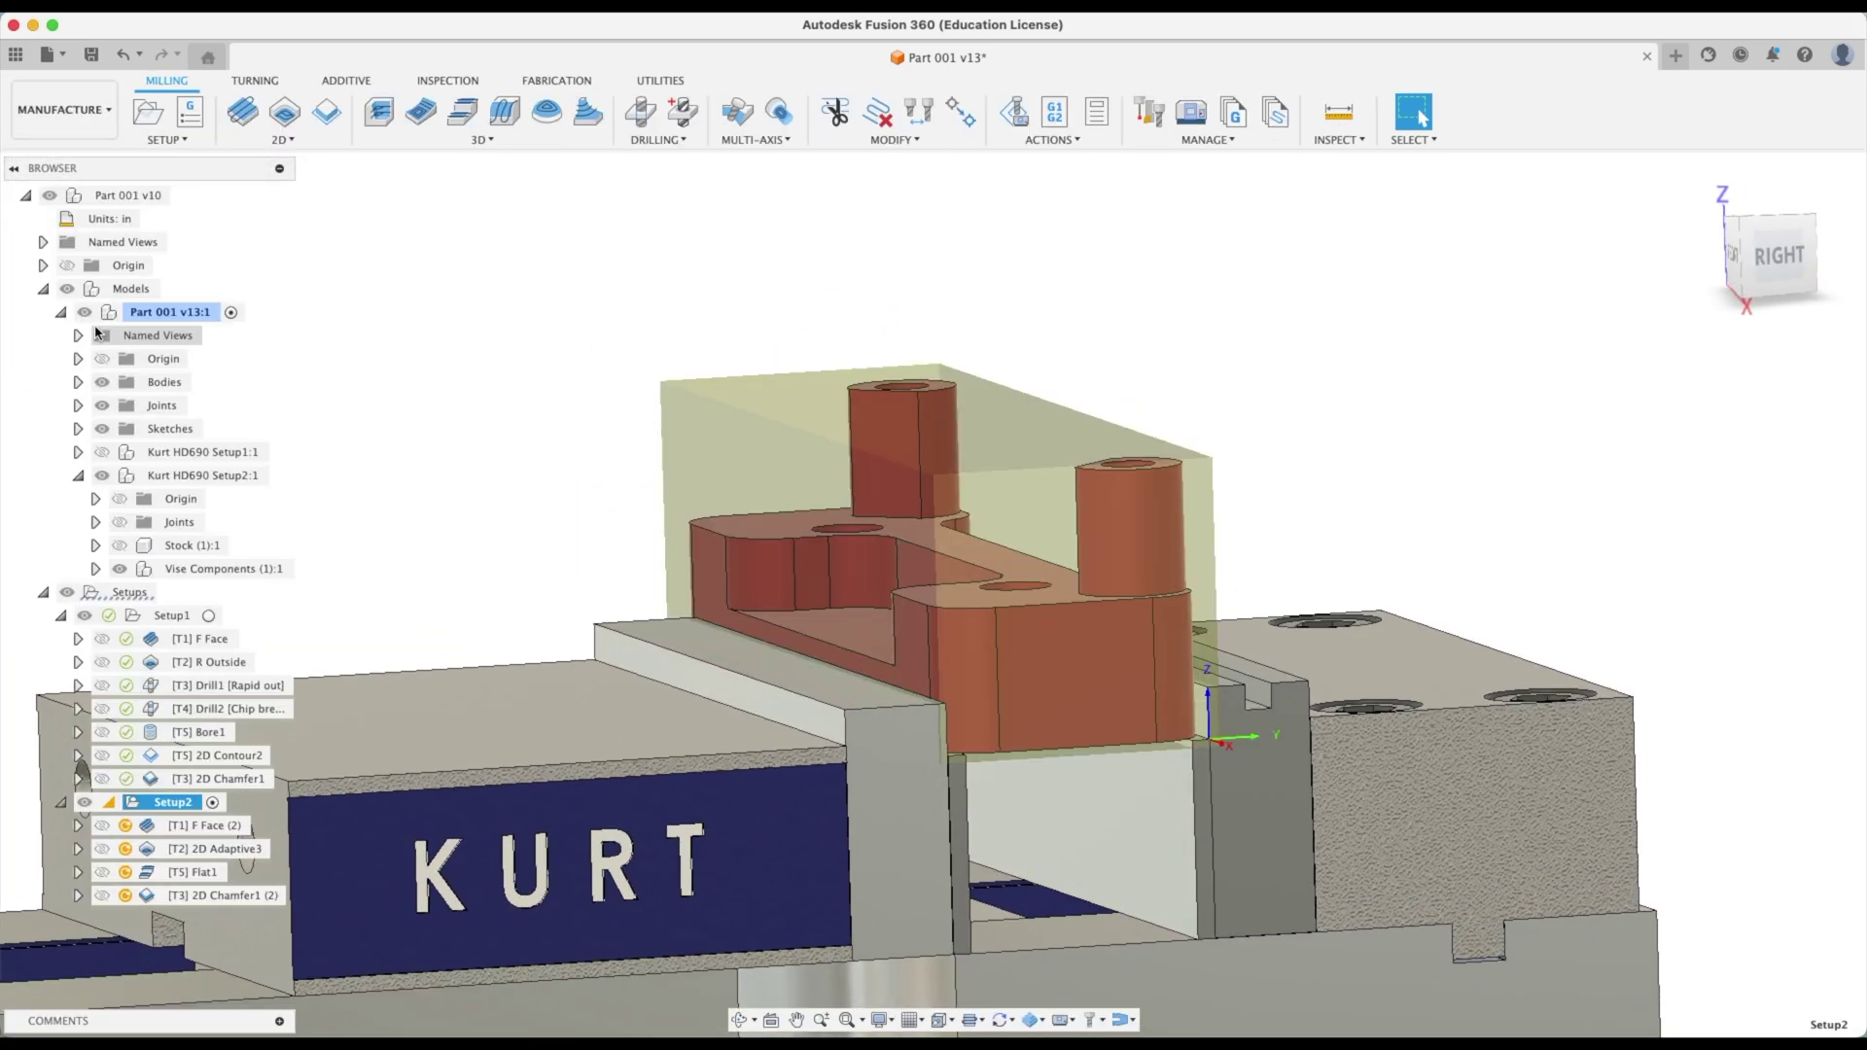
right_click(136, 801)
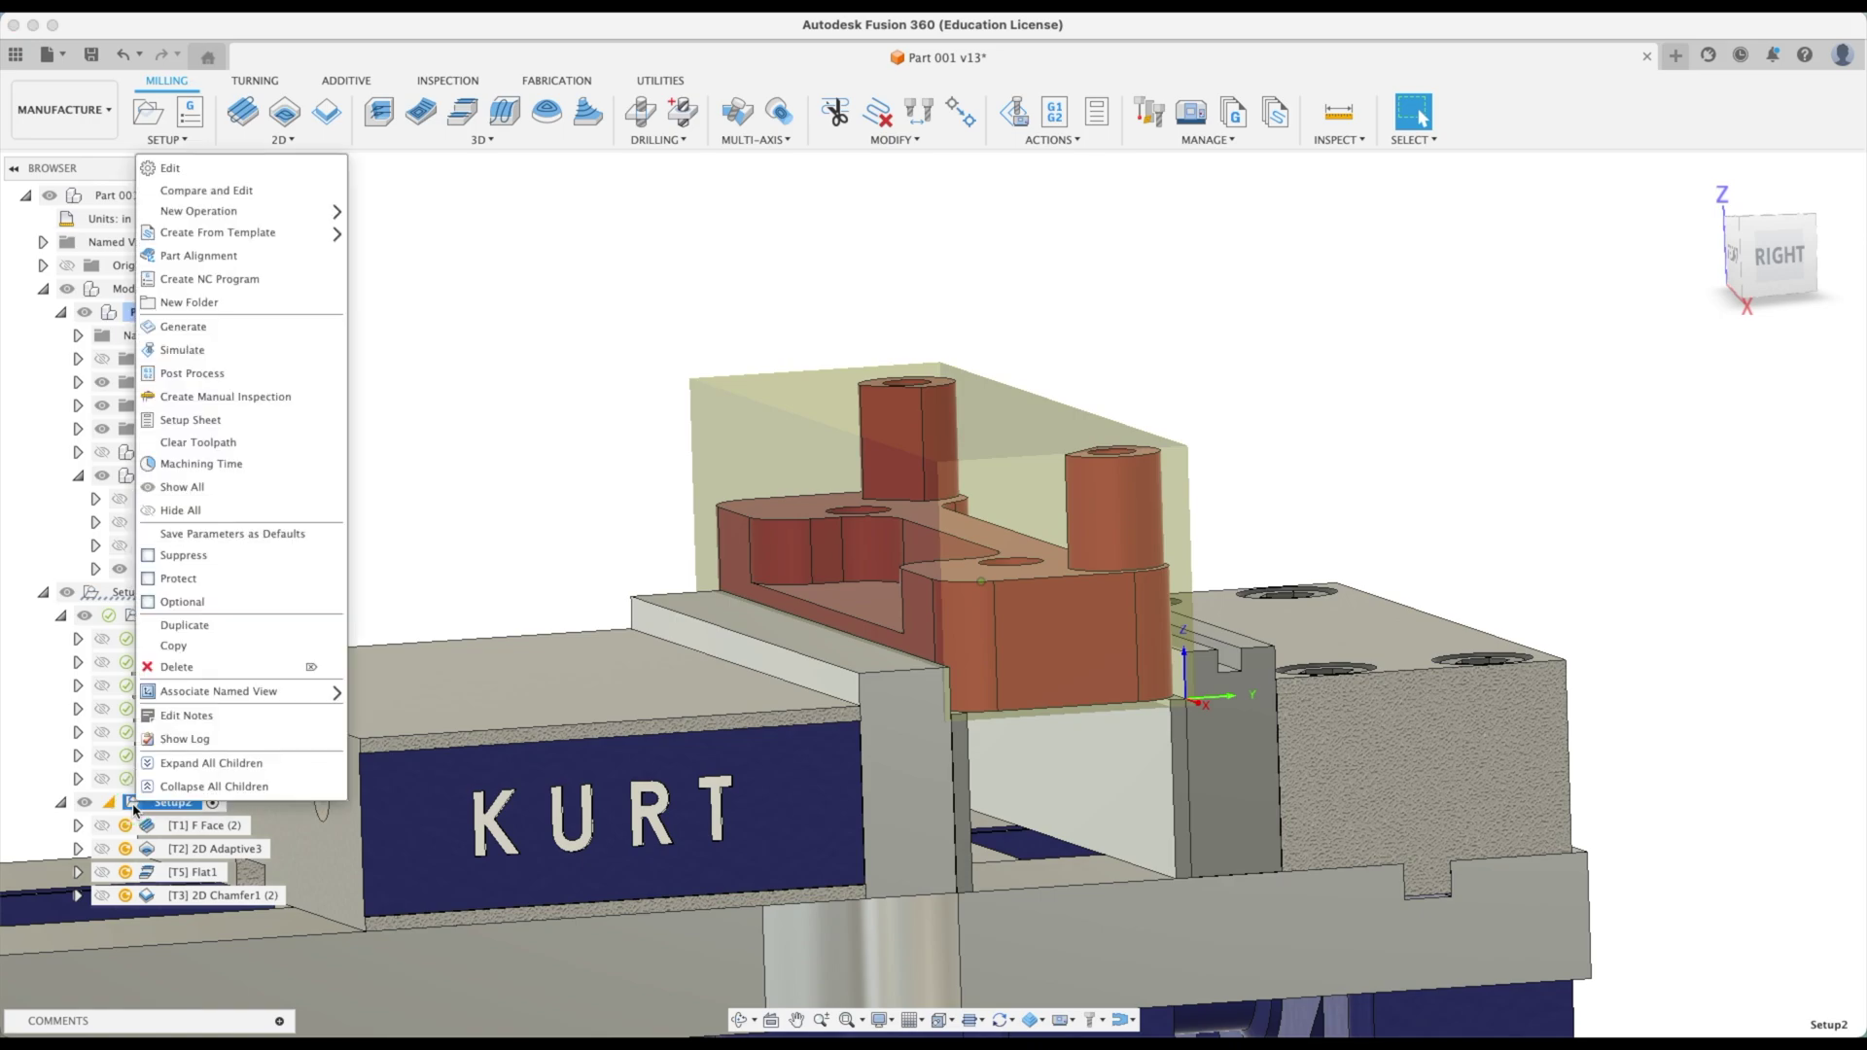
click(222, 328)
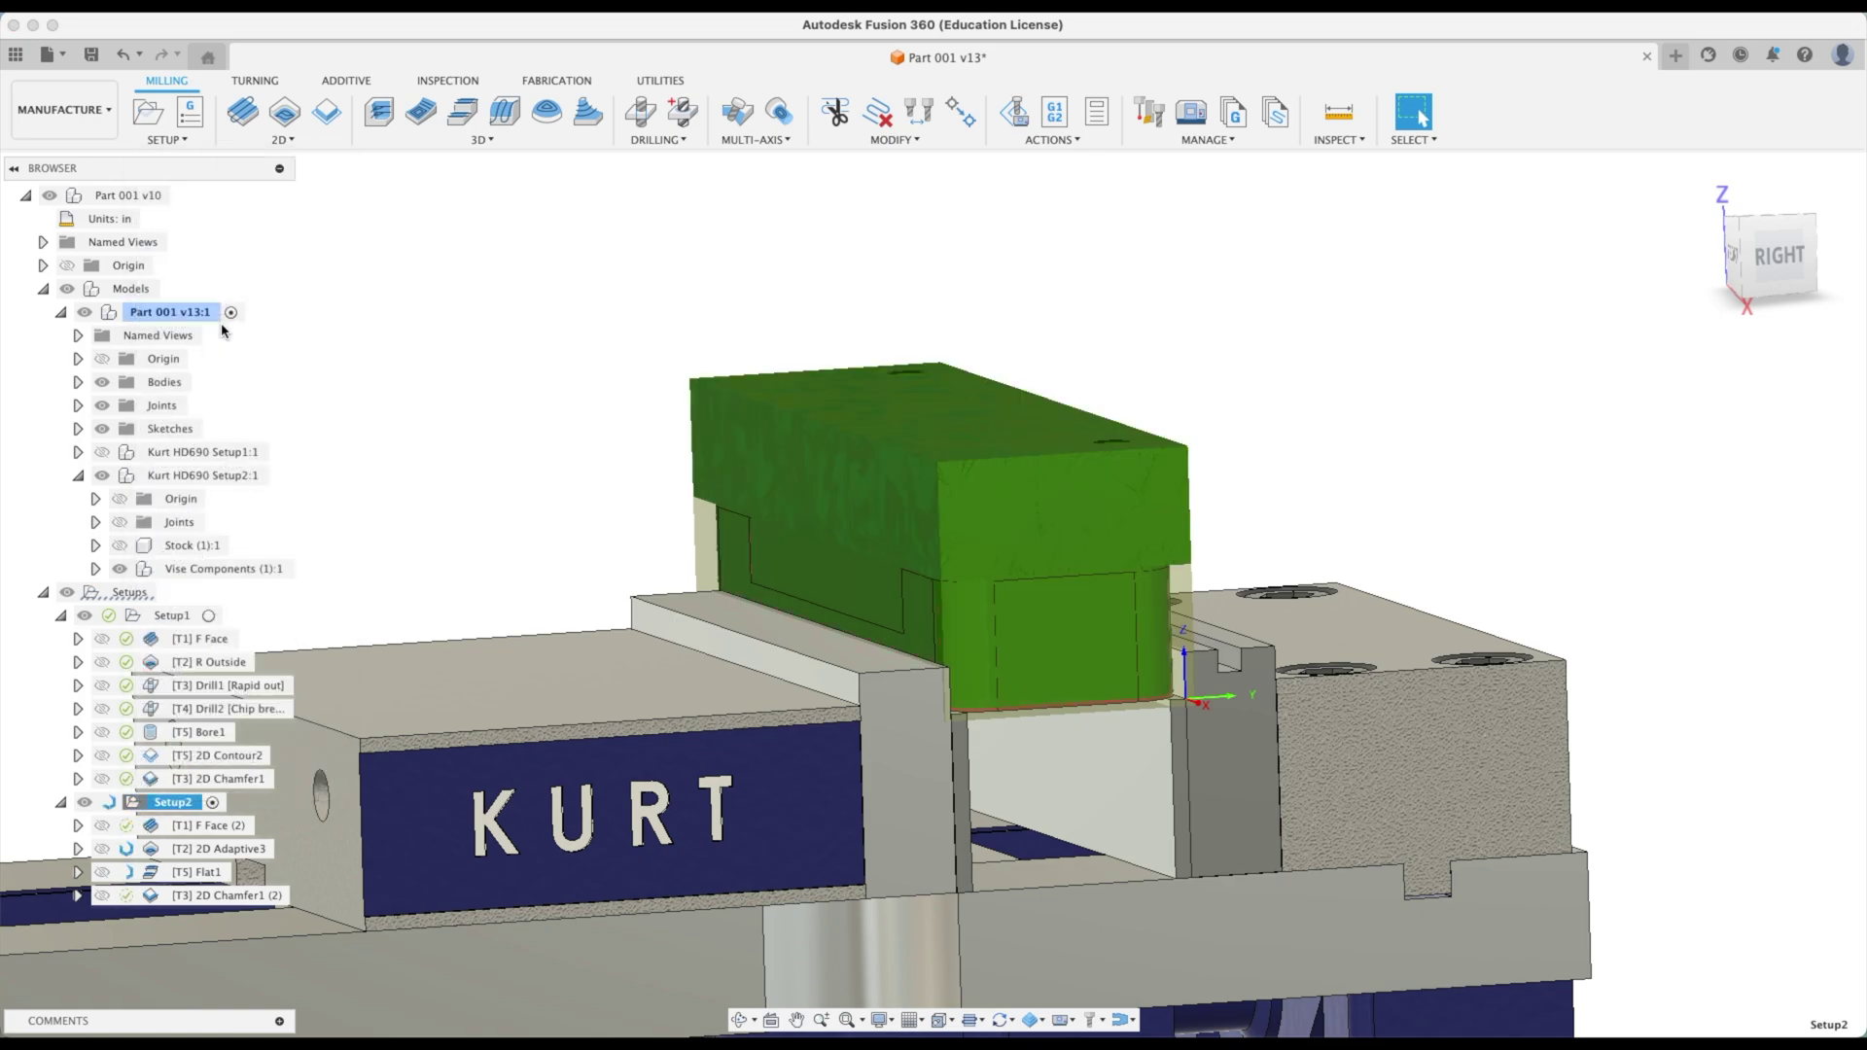
Simulate Setup2 through 2D Chamfer1 (2) to check for vise collisions, and return to the home view of the whole vise
right_click(136, 803)
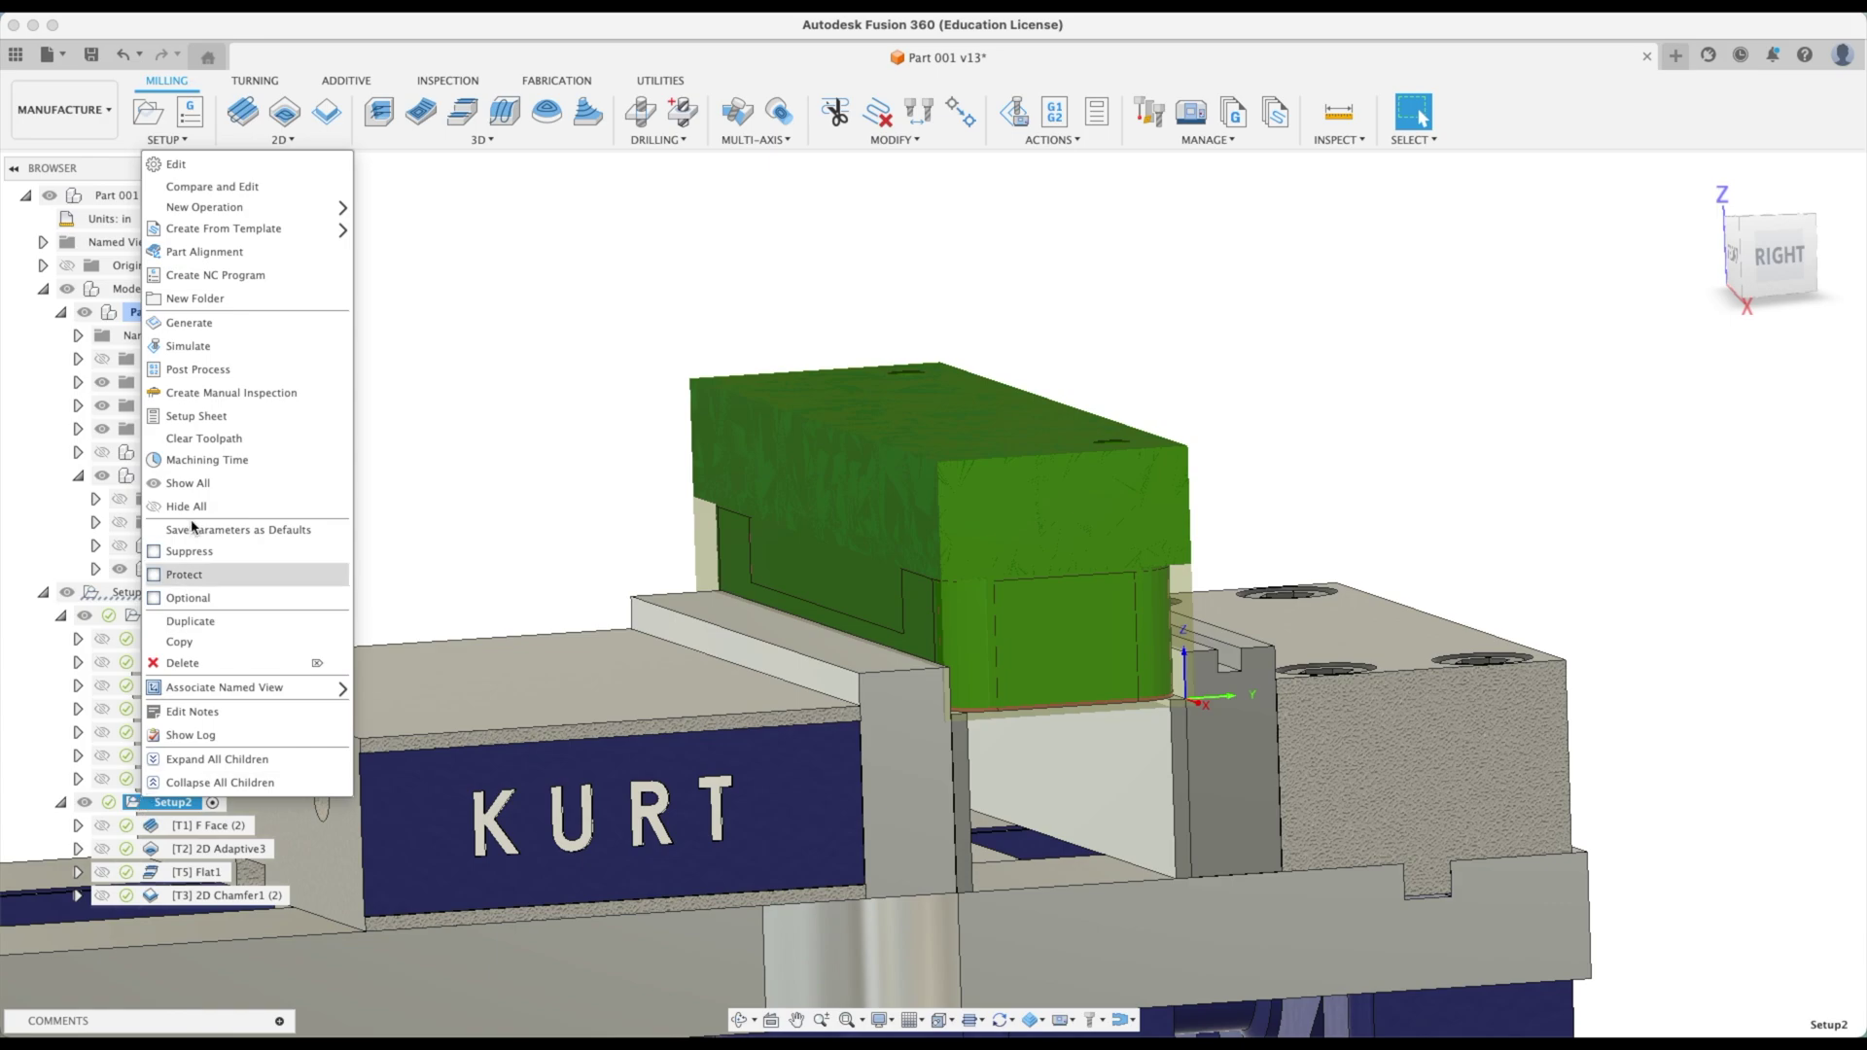
click(198, 348)
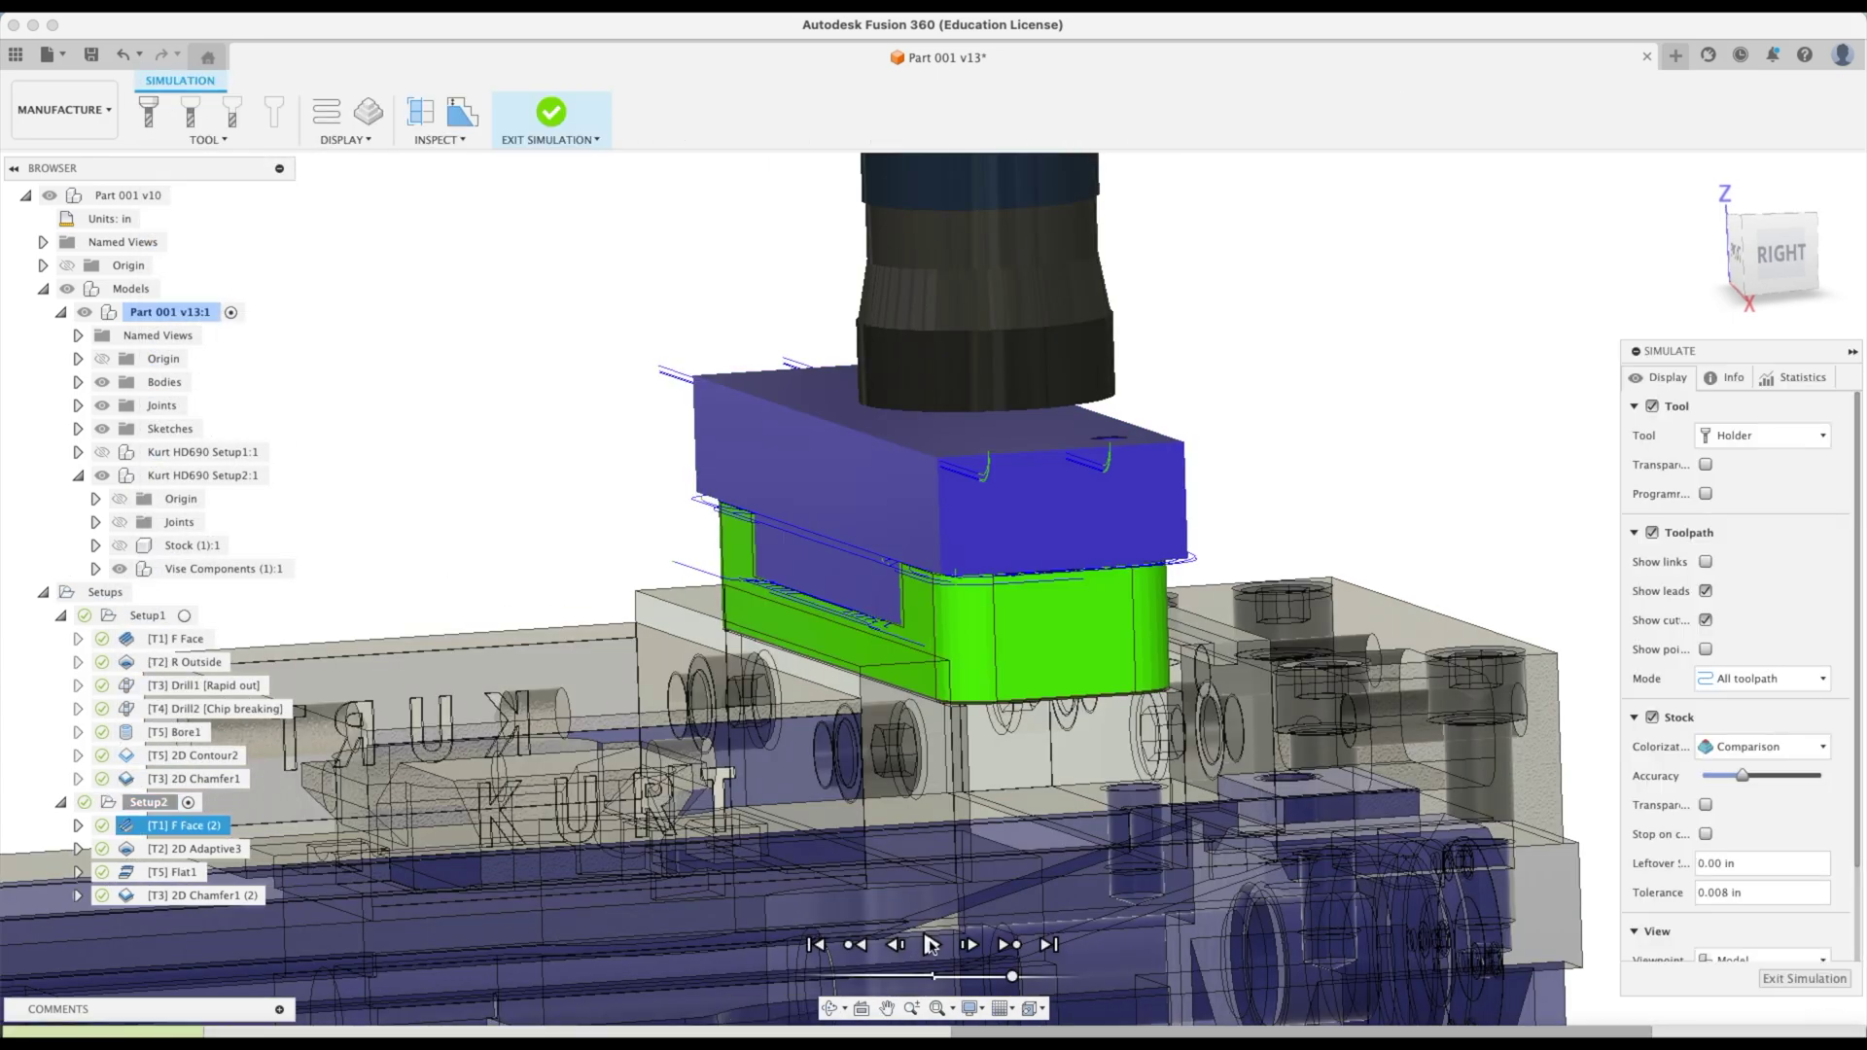
click(931, 944)
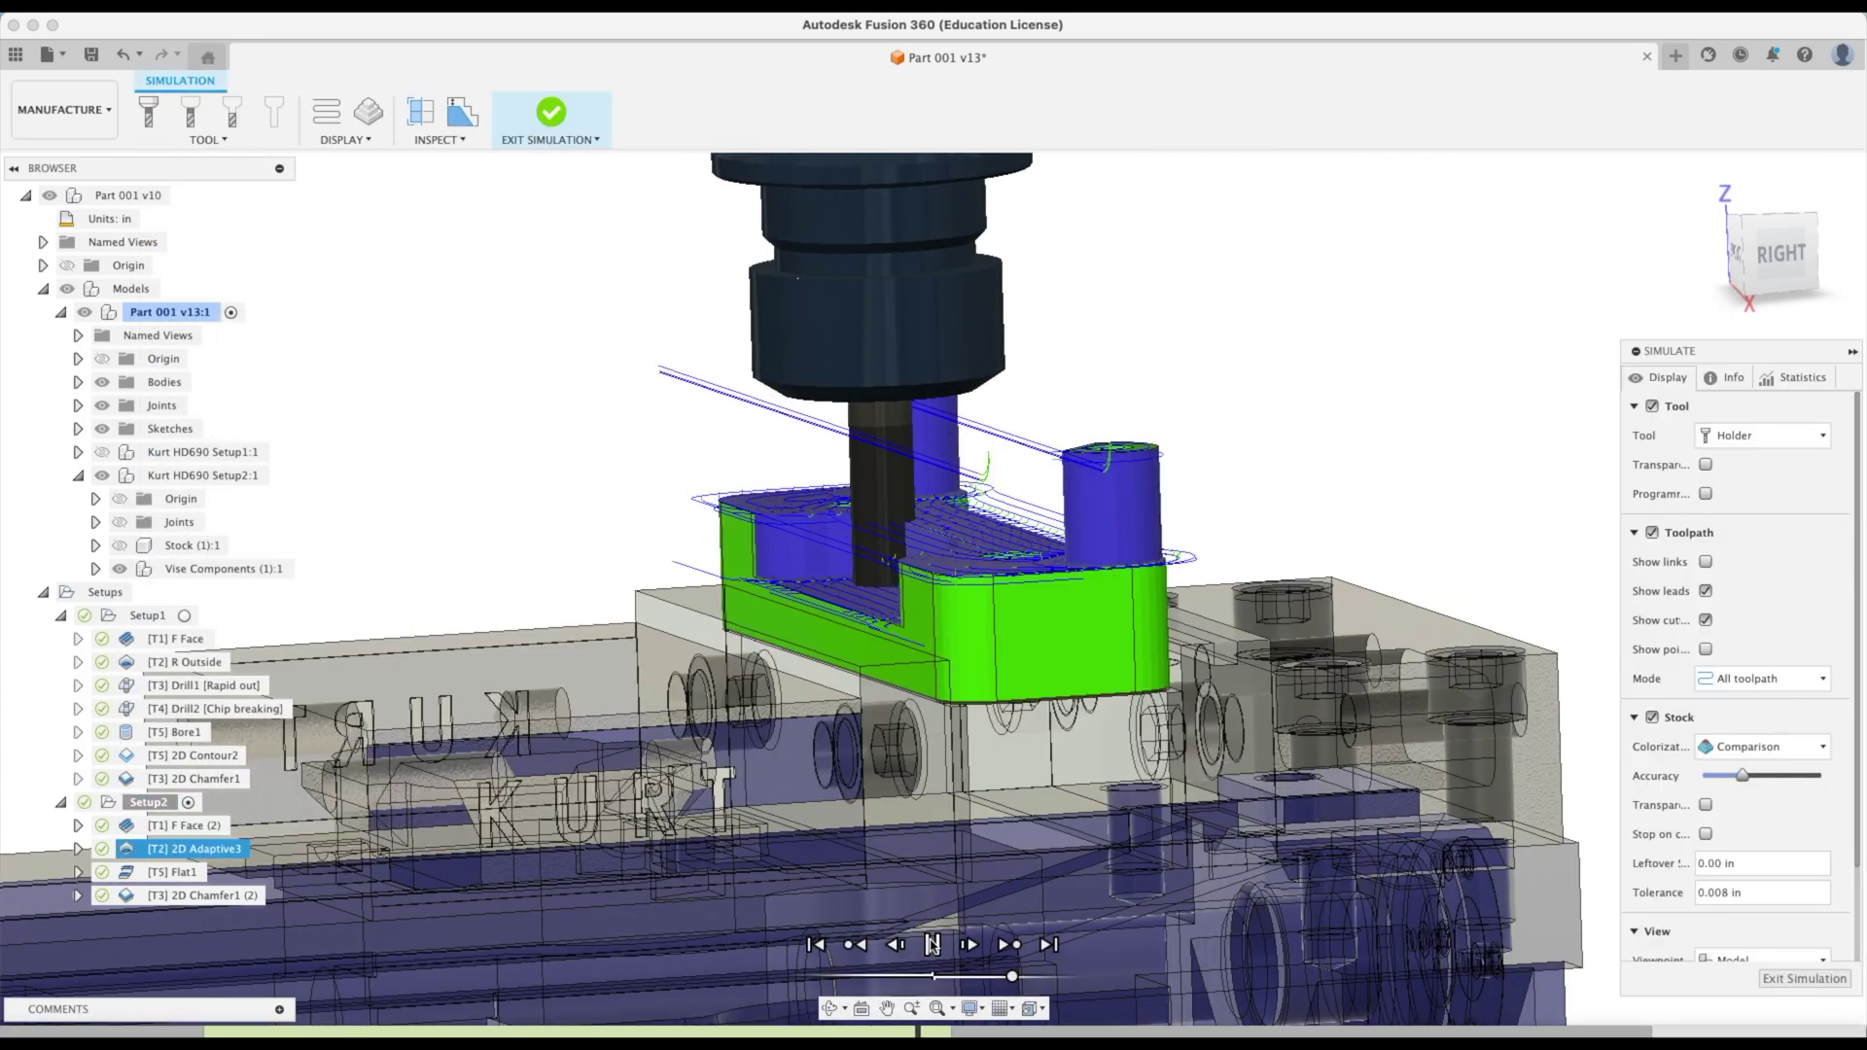
click(931, 944)
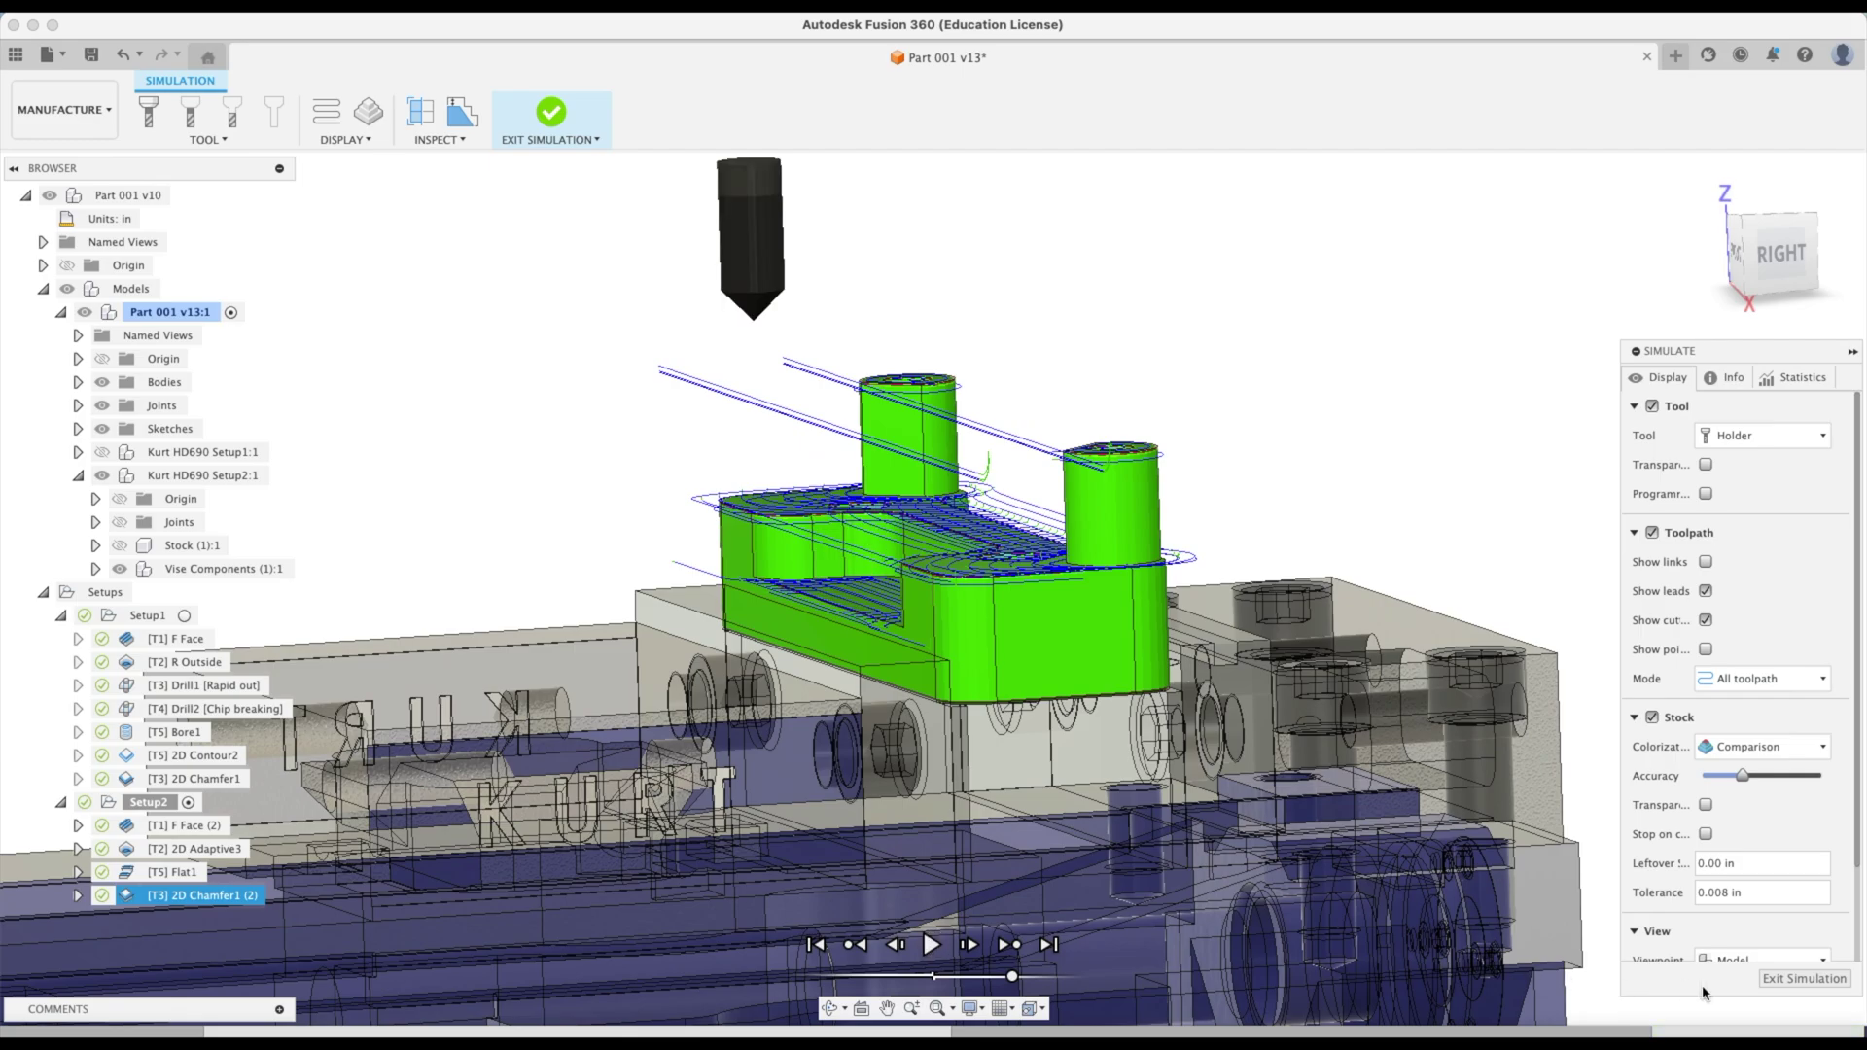
click(1789, 982)
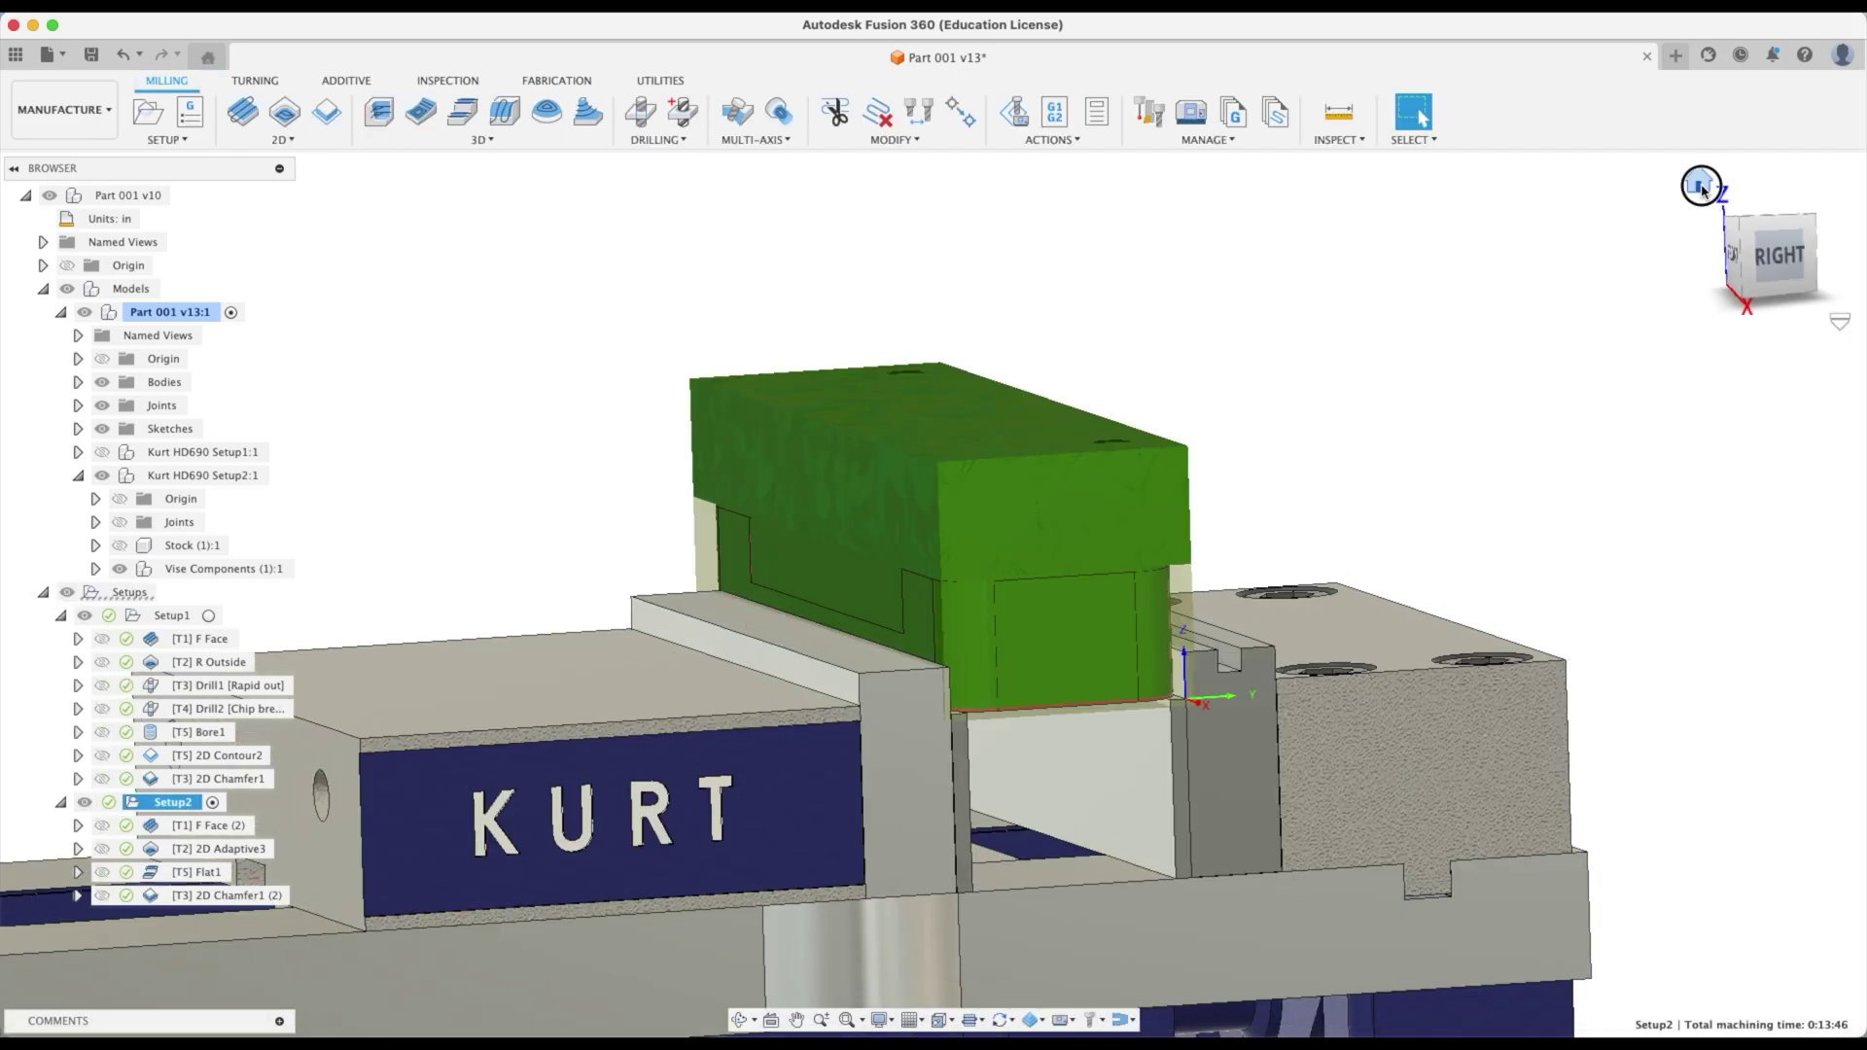
click(1701, 188)
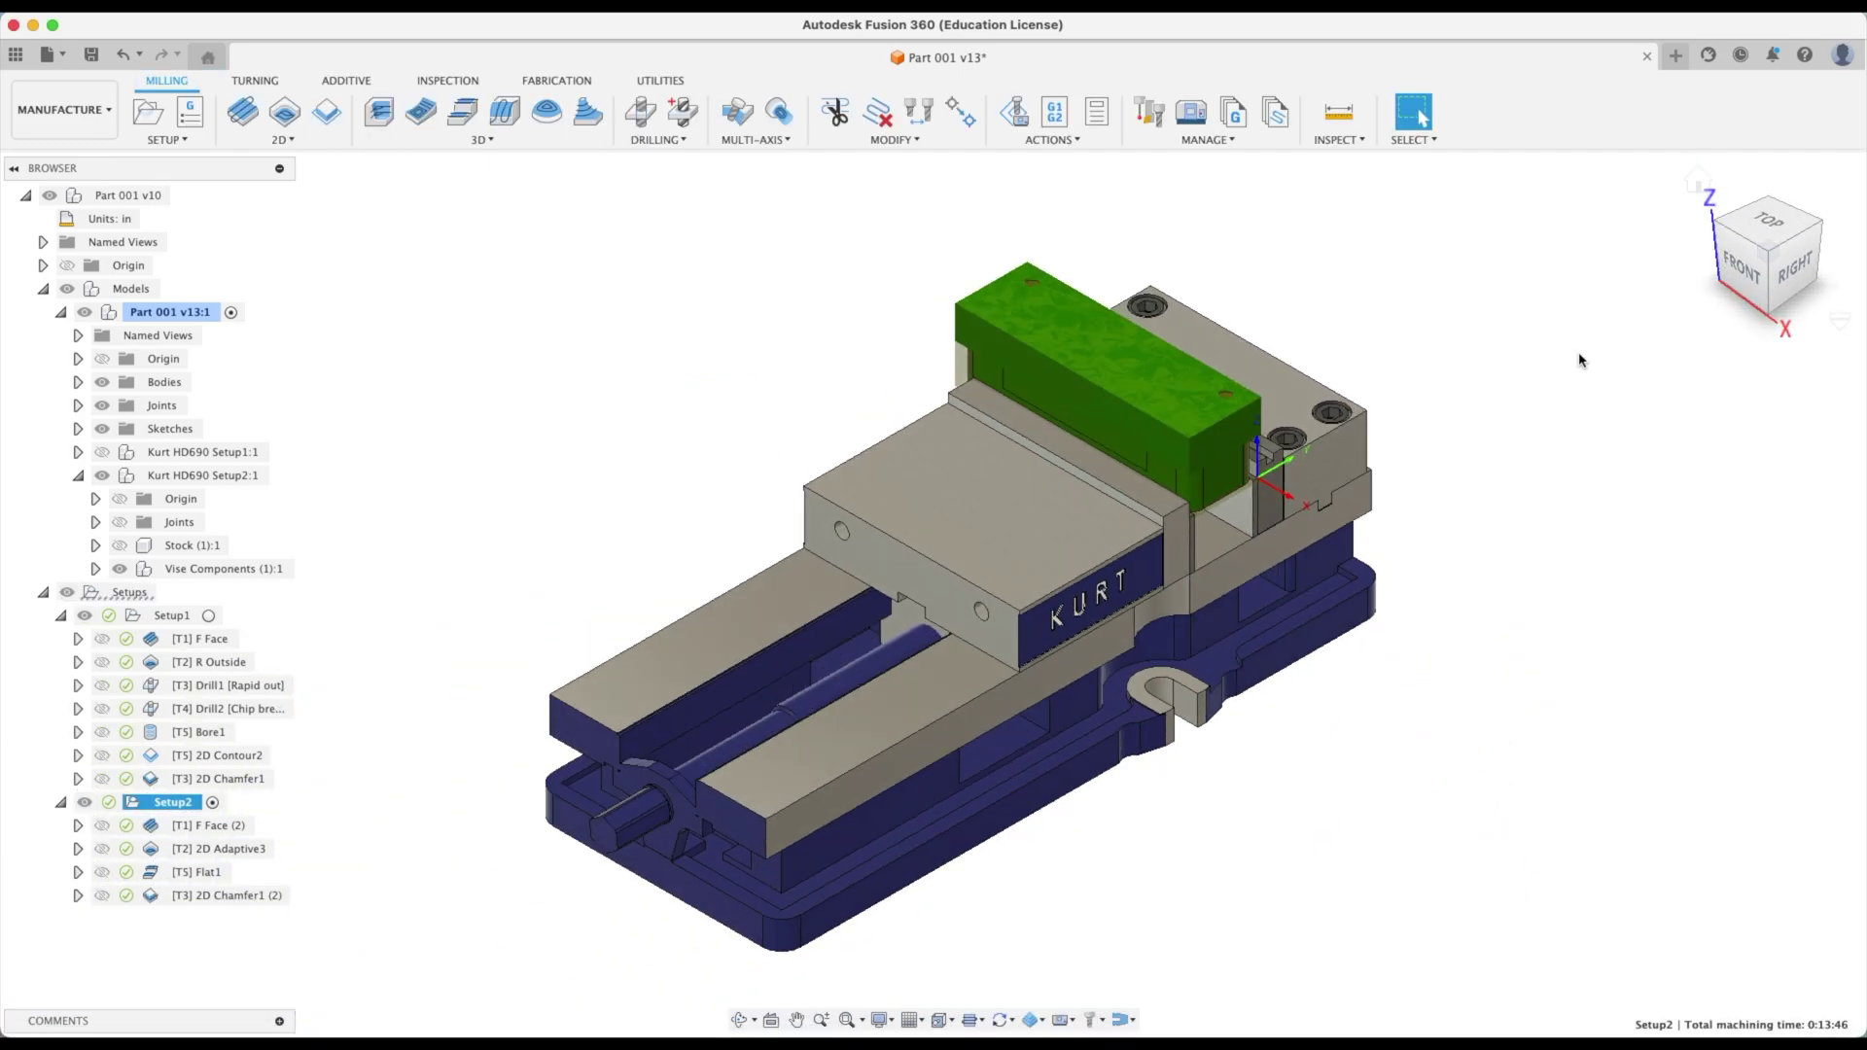